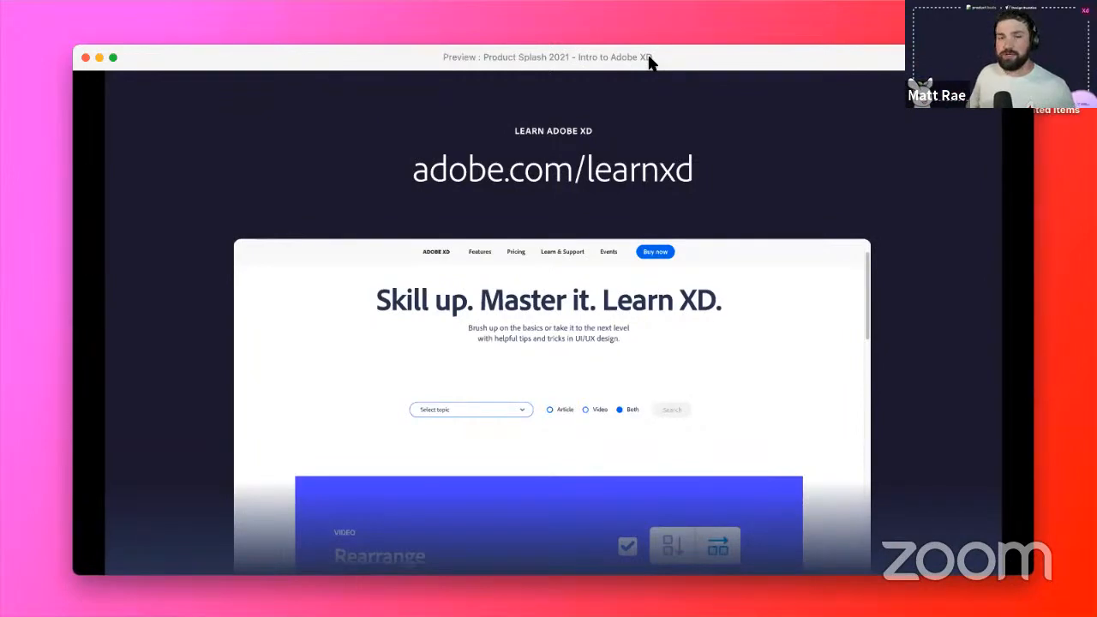
- Close the prototype preview window to return to the Speaker Introduction slide on the canvas
click(1018, 106)
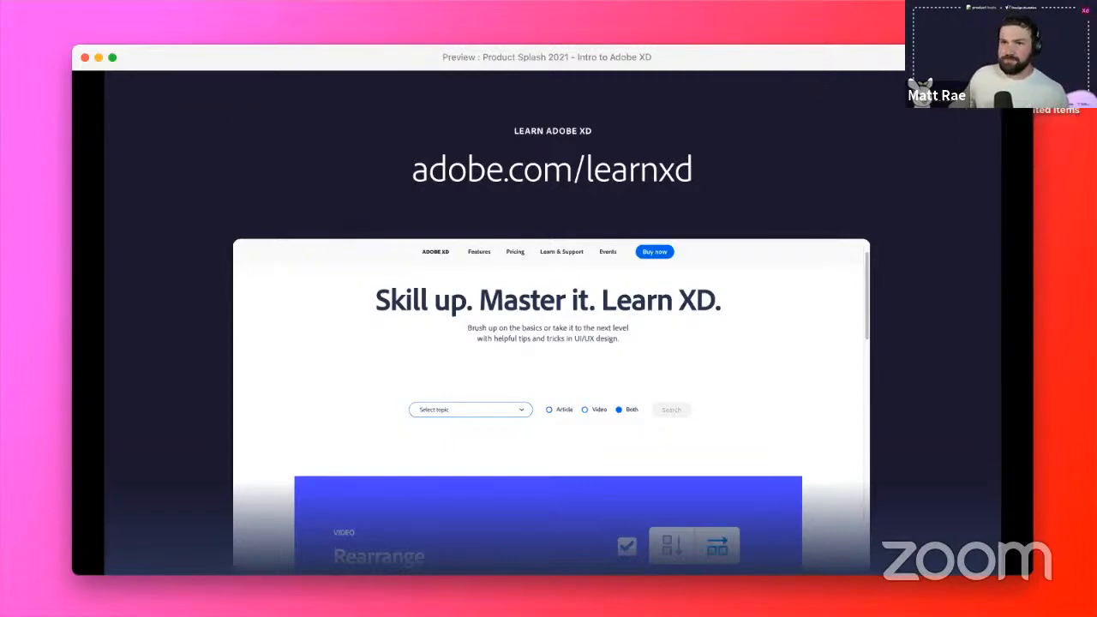
click(85, 58)
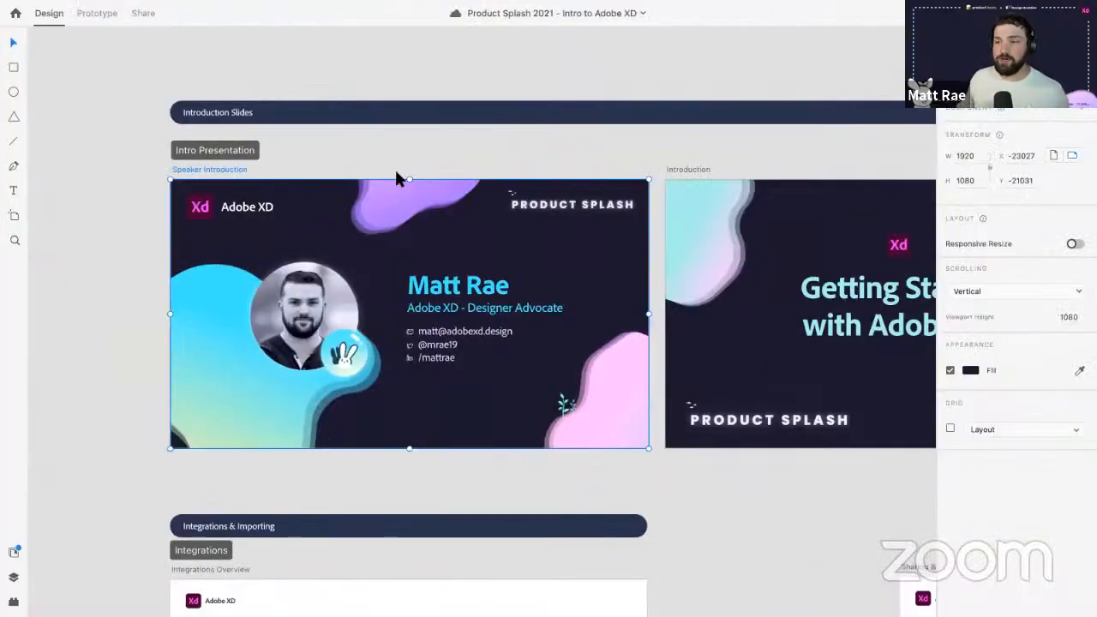
- Zoom out and pan to show the Intro Presentation and Integrations rows, deselecting Speaker Introduction
scroll(595, 273, down, 5)
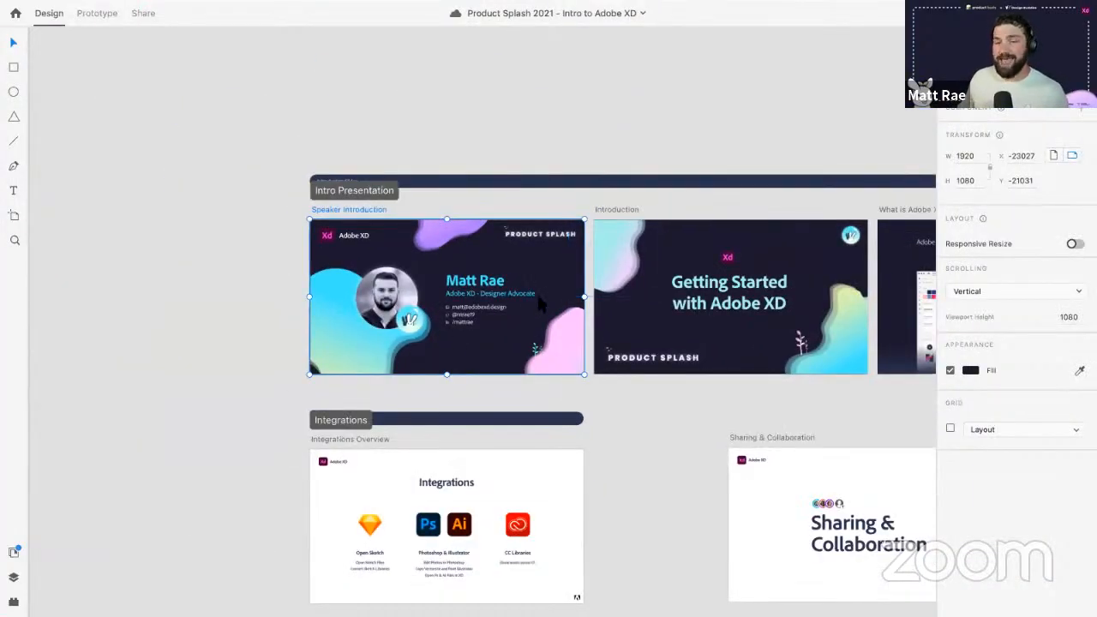
scroll(137, 300, right, 4)
scroll(137, 300, down, 1)
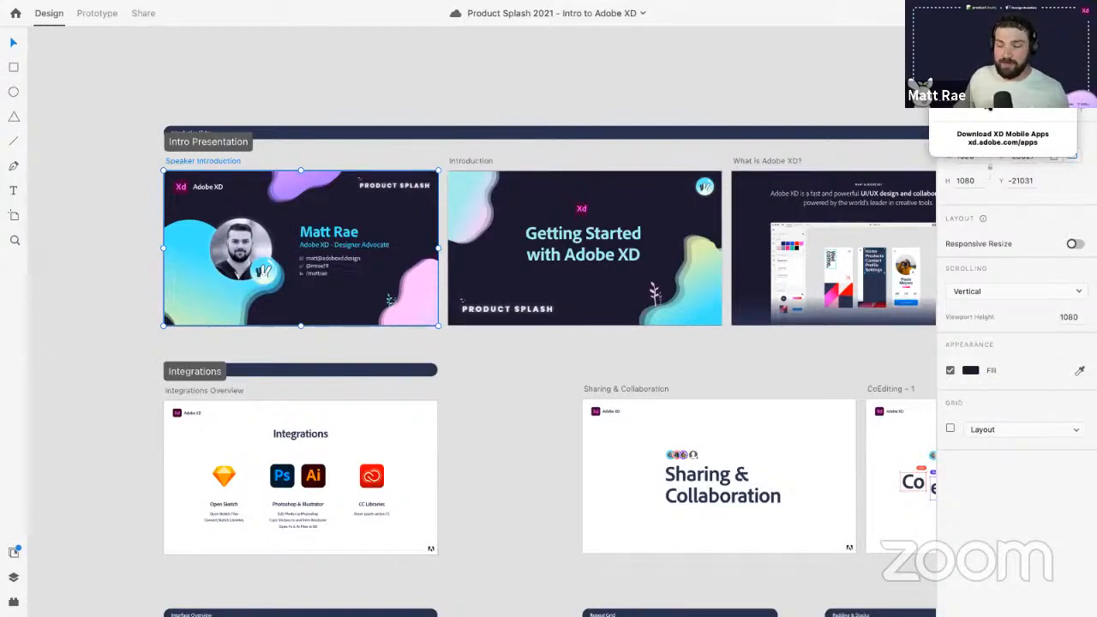
click(428, 98)
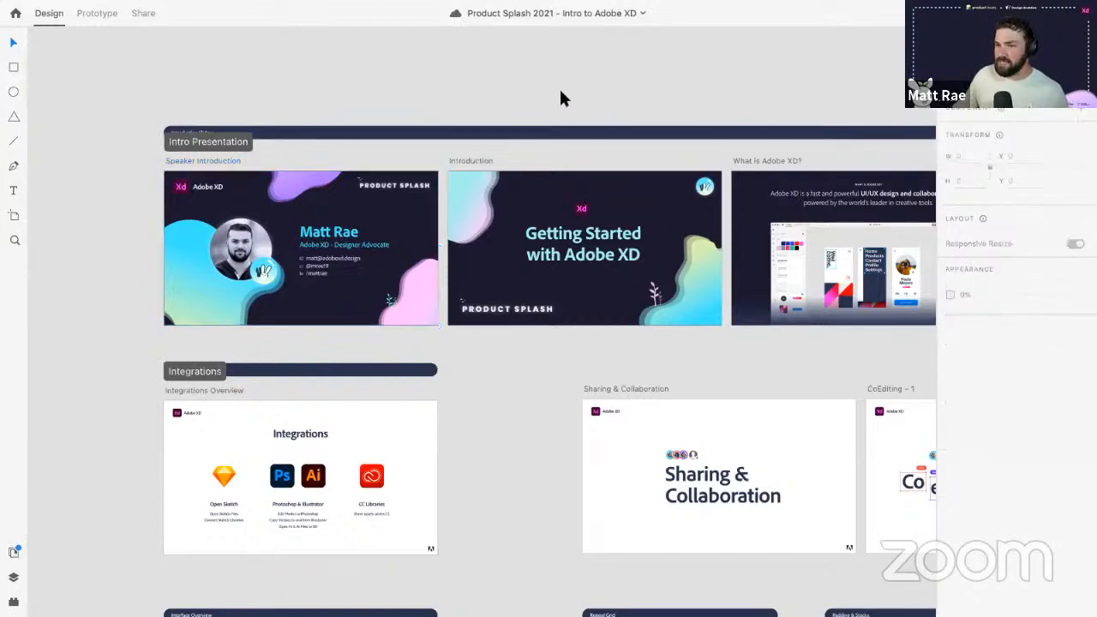
scroll(529, 344, right, 3)
scroll(530, 344, down, 1)
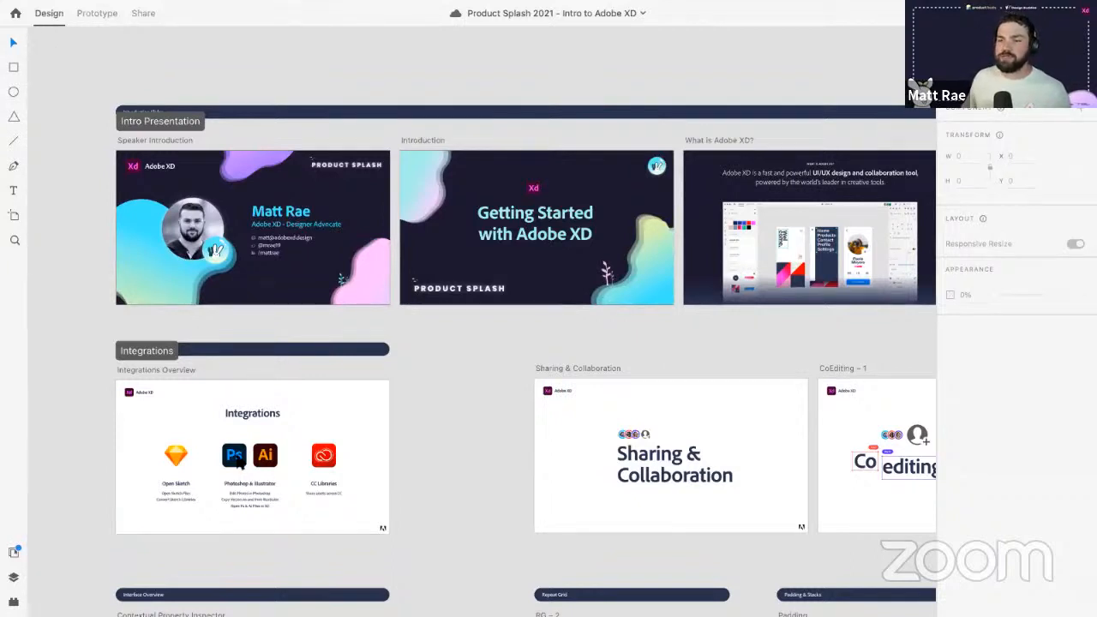
click(175, 455)
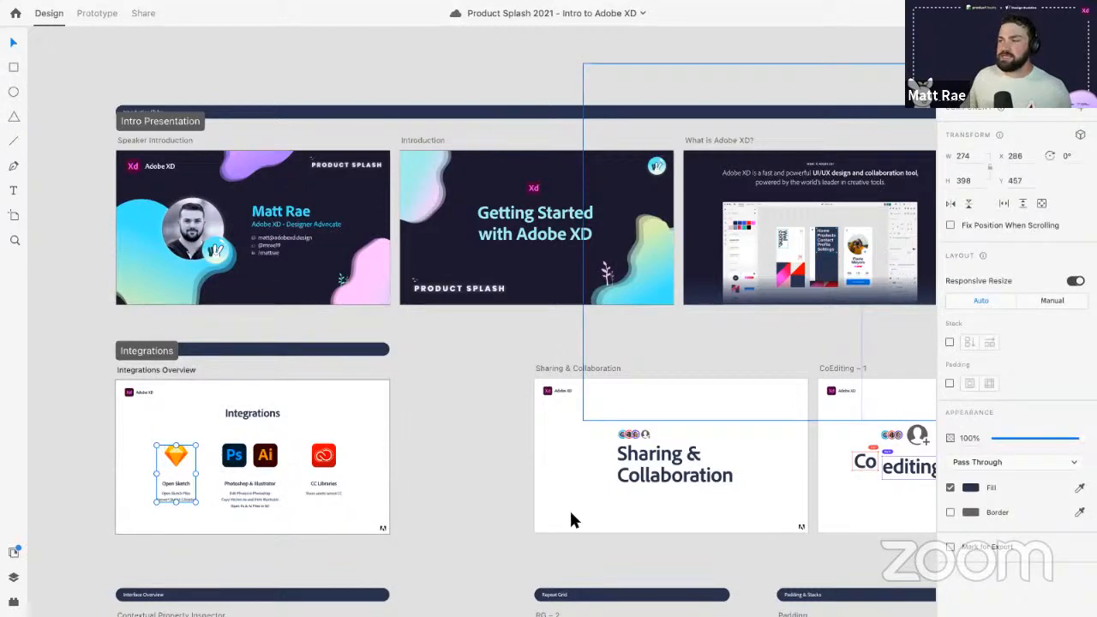
click(324, 461)
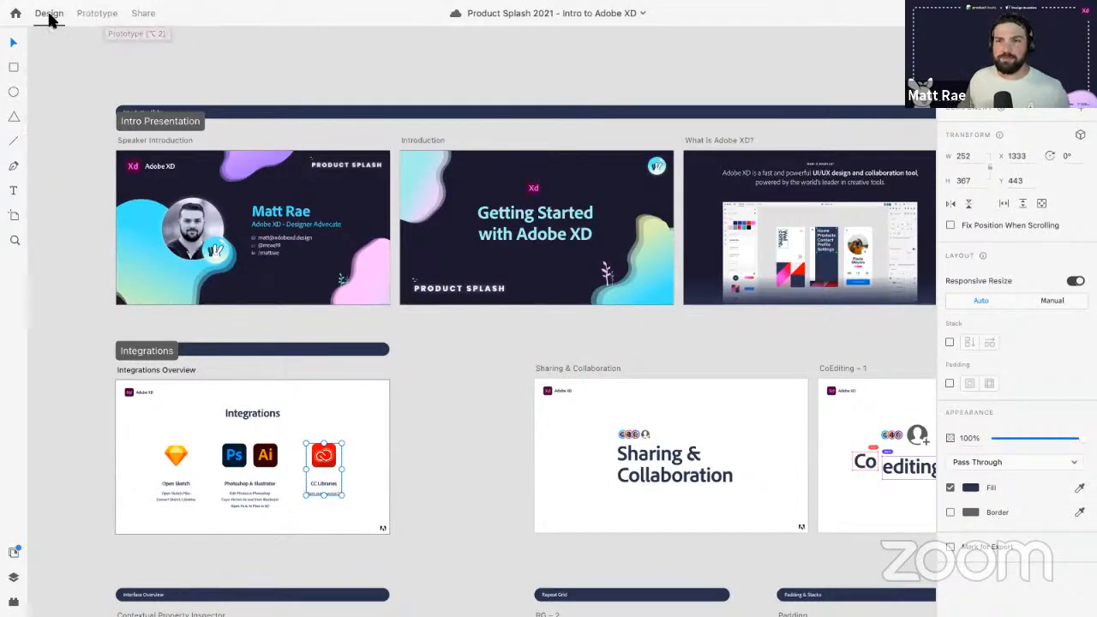
click(95, 12)
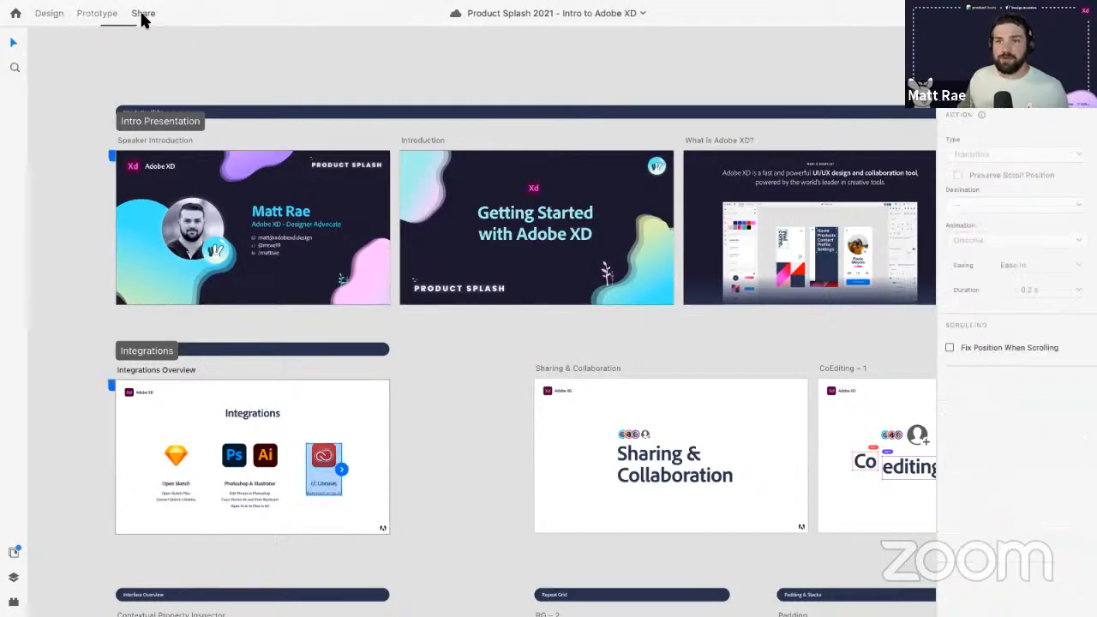
click(142, 15)
click(97, 16)
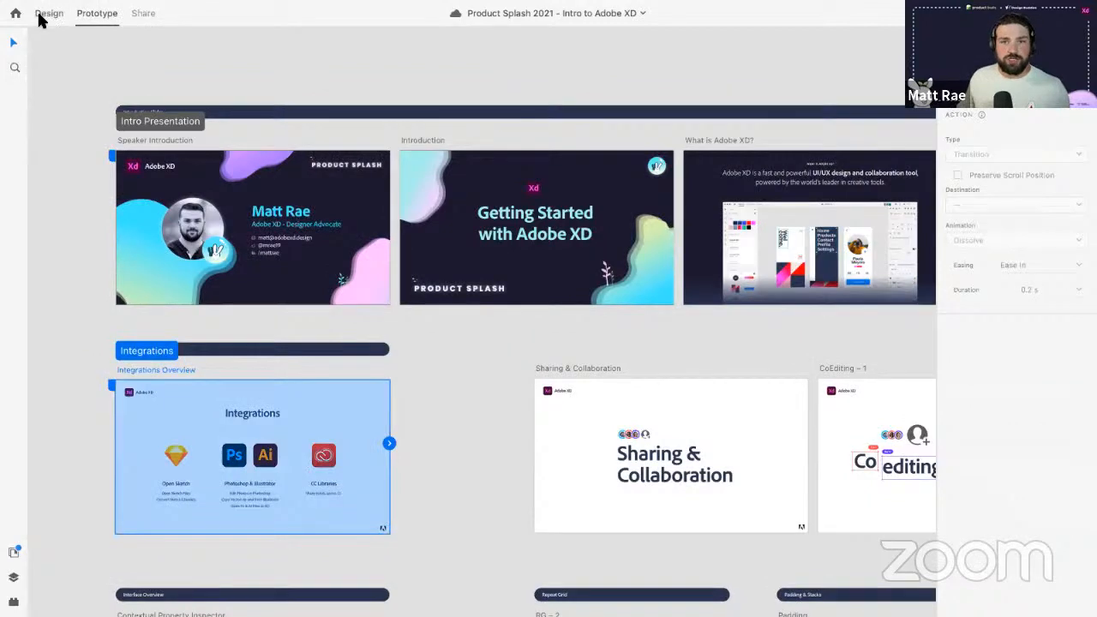
click(48, 13)
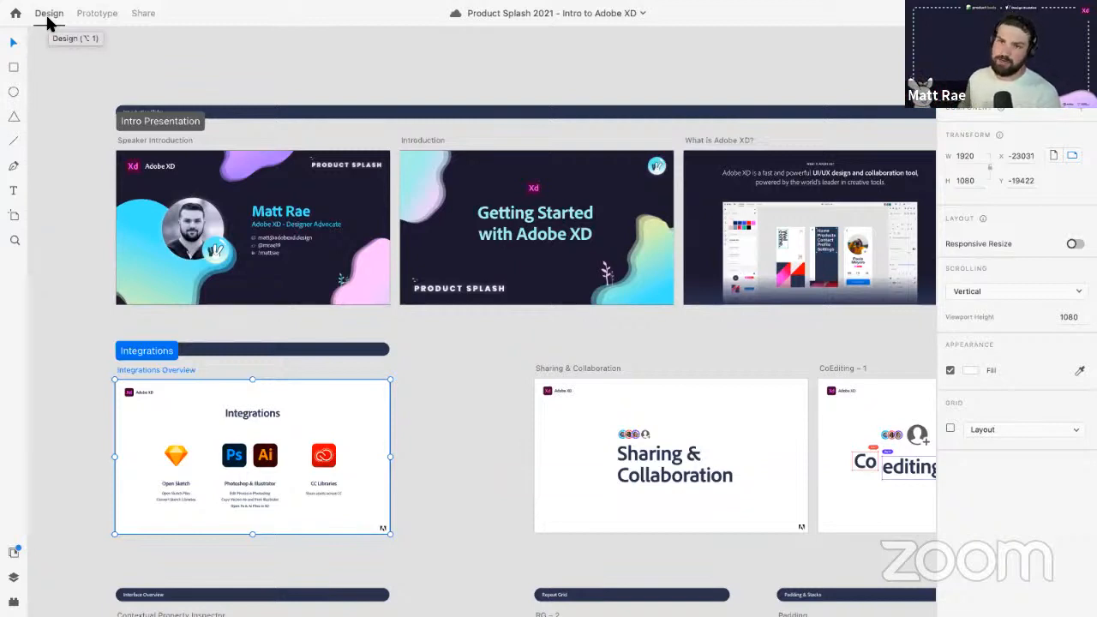
- Deselect Integrations Overview, browse the Document Assets colours, then switch to the Layers list
click(45, 167)
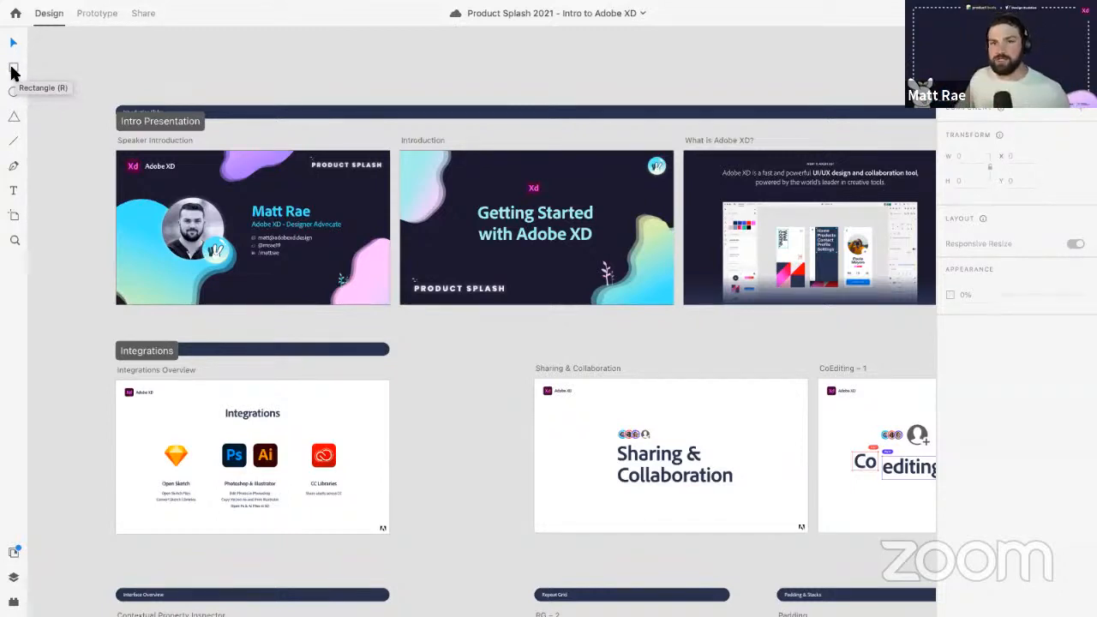
click(14, 553)
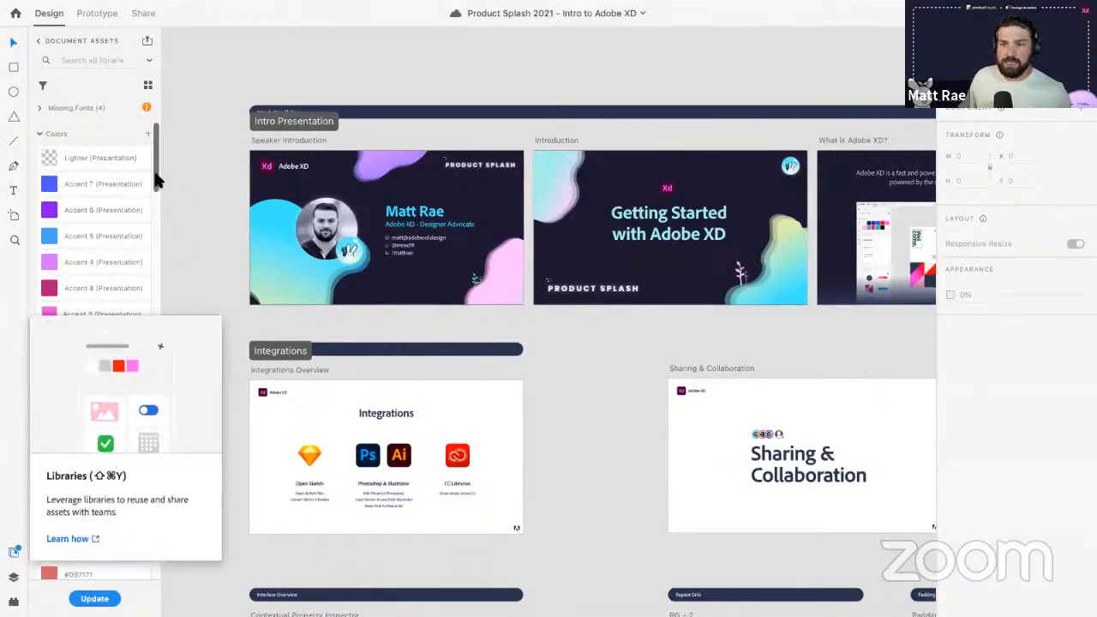
drag(155, 179, 157, 206)
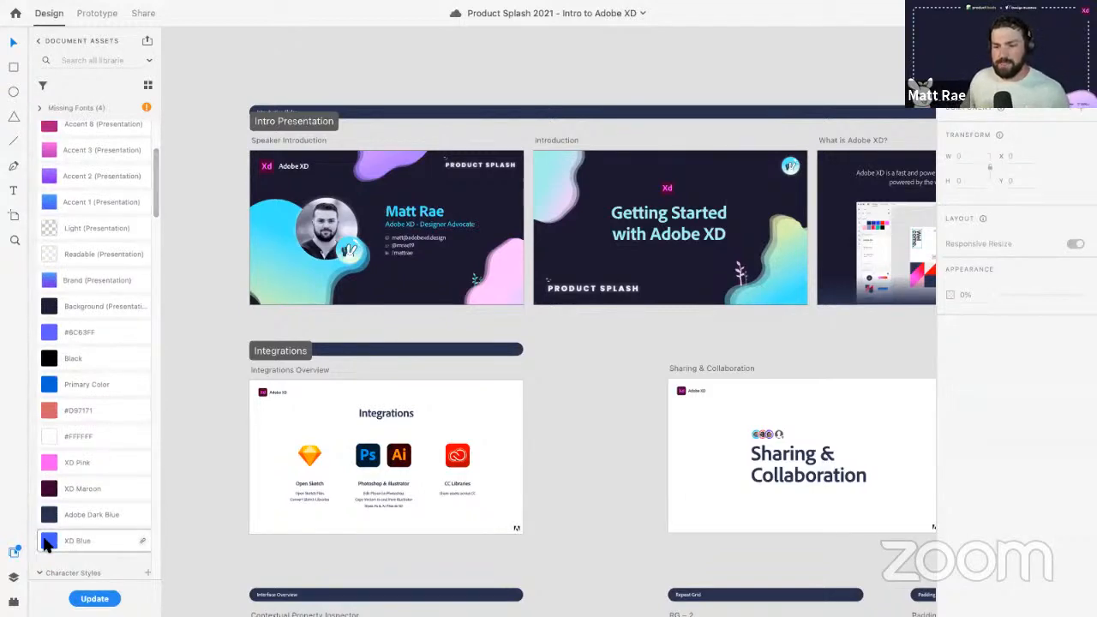
click(13, 577)
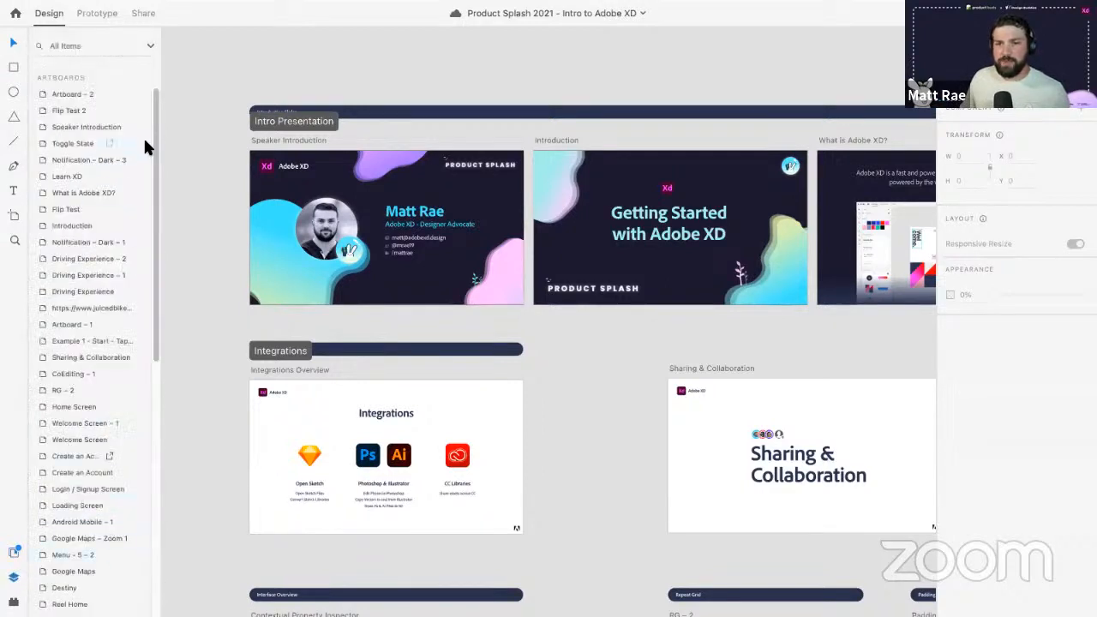
- Select the speaker photo, reorder Group 176277 in Layers, and launch the Whiteboard plugin
click(309, 209)
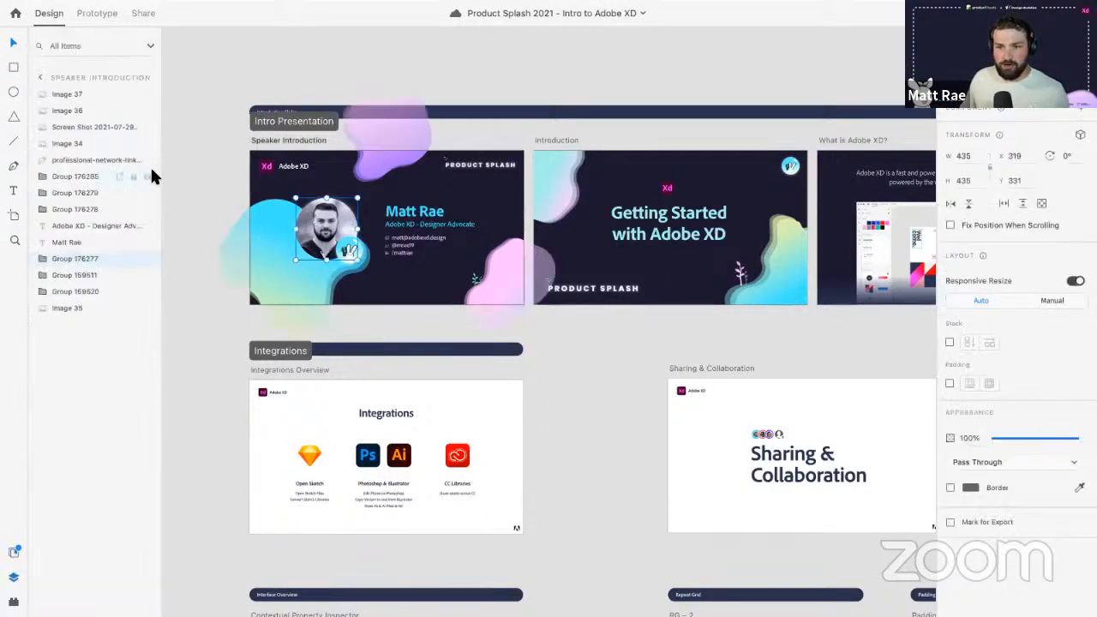
mouse_move(88, 261)
mouse_down()
mouse_move(88, 283)
mouse_move(85, 256)
mouse_up()
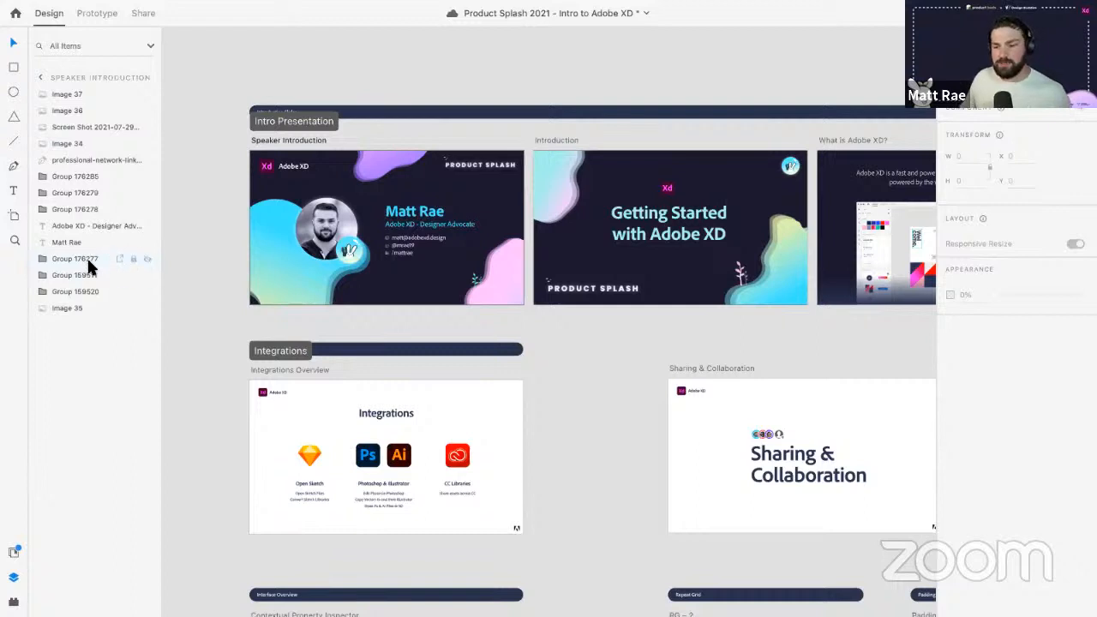
click(13, 603)
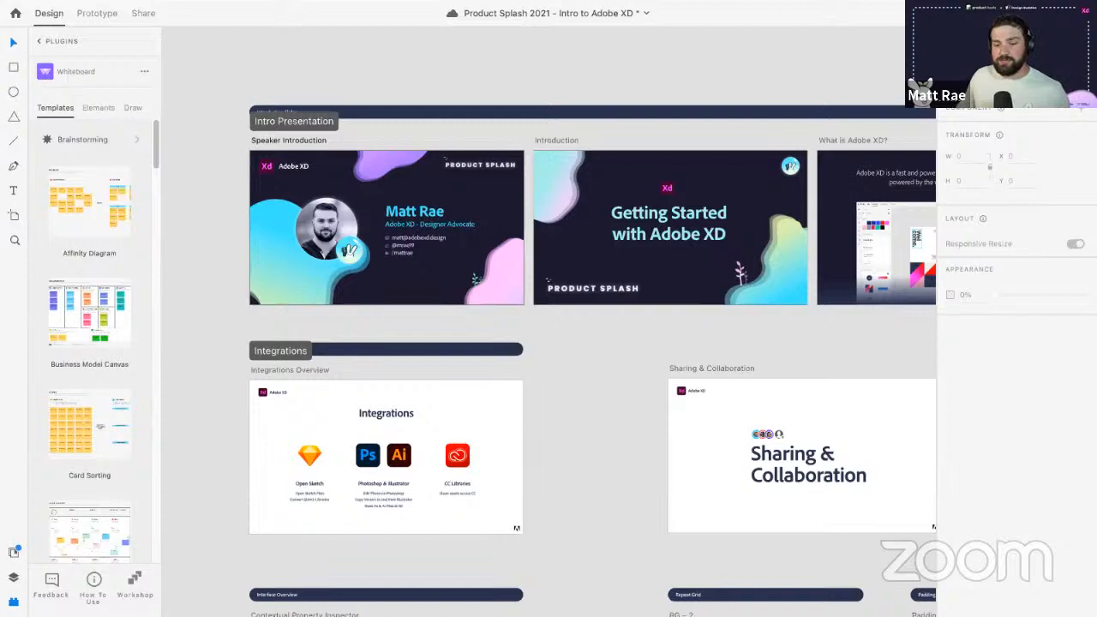
- Return to the installed plugins list, select the speaker photo, and collapse the plugins panel
click(39, 41)
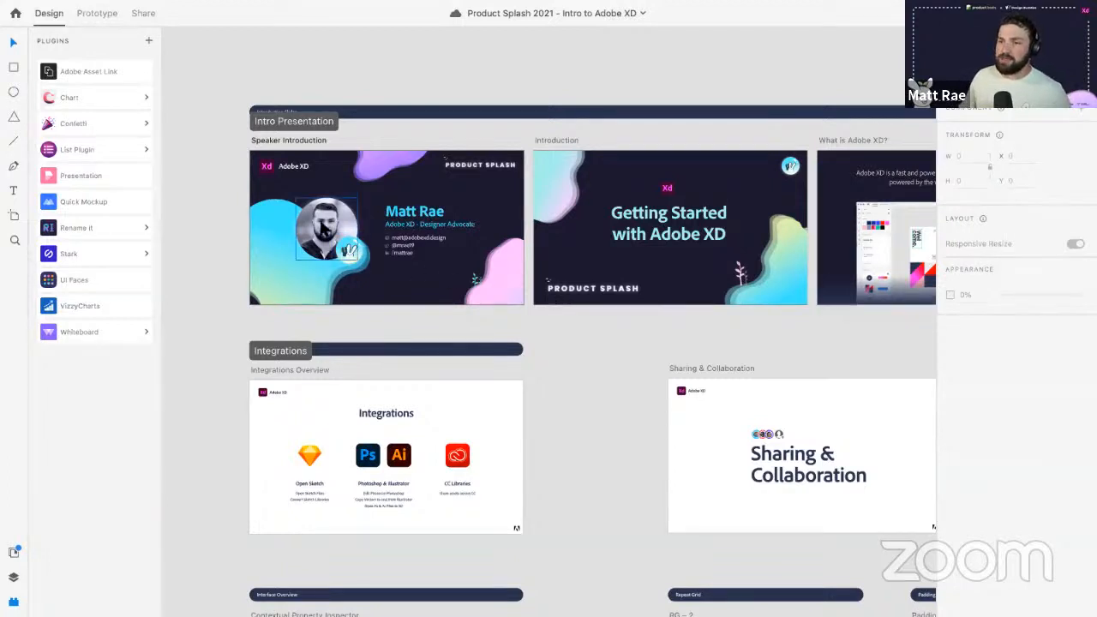
click(323, 231)
click(12, 602)
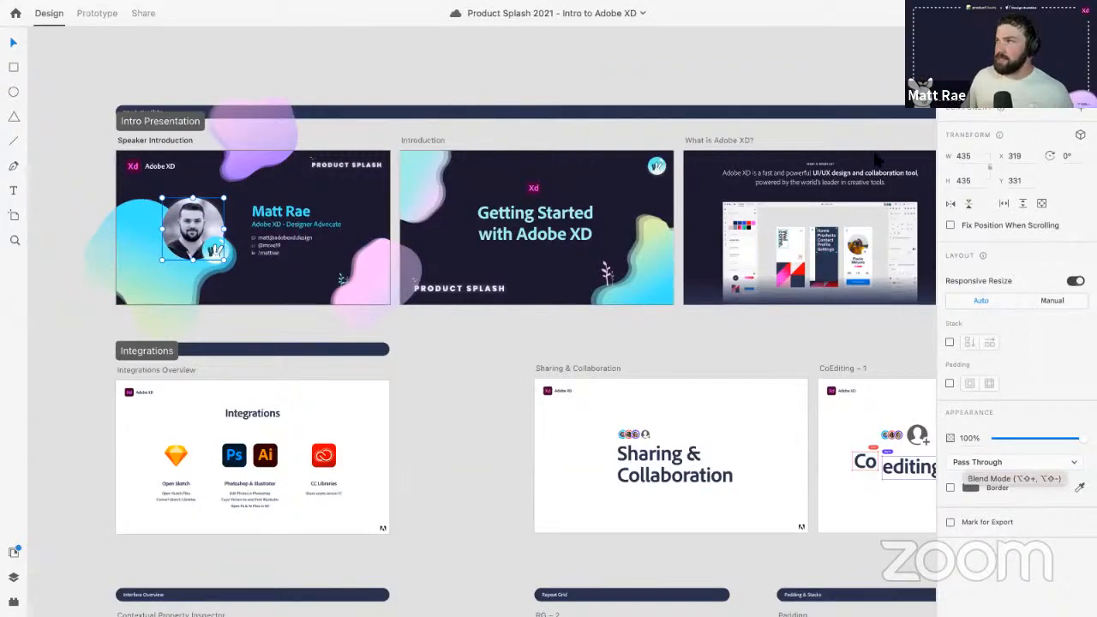
- Present the Speaker Introduction slide full screen, exit, and deselect the speaker photo
key(ctrl+Right)
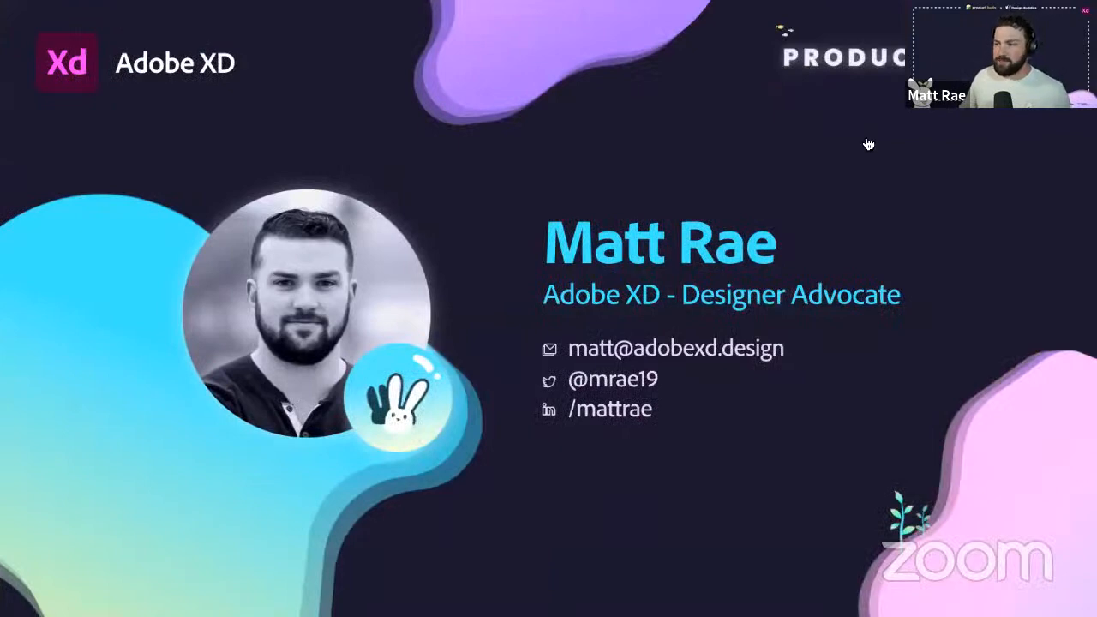
key(ctrl+Left)
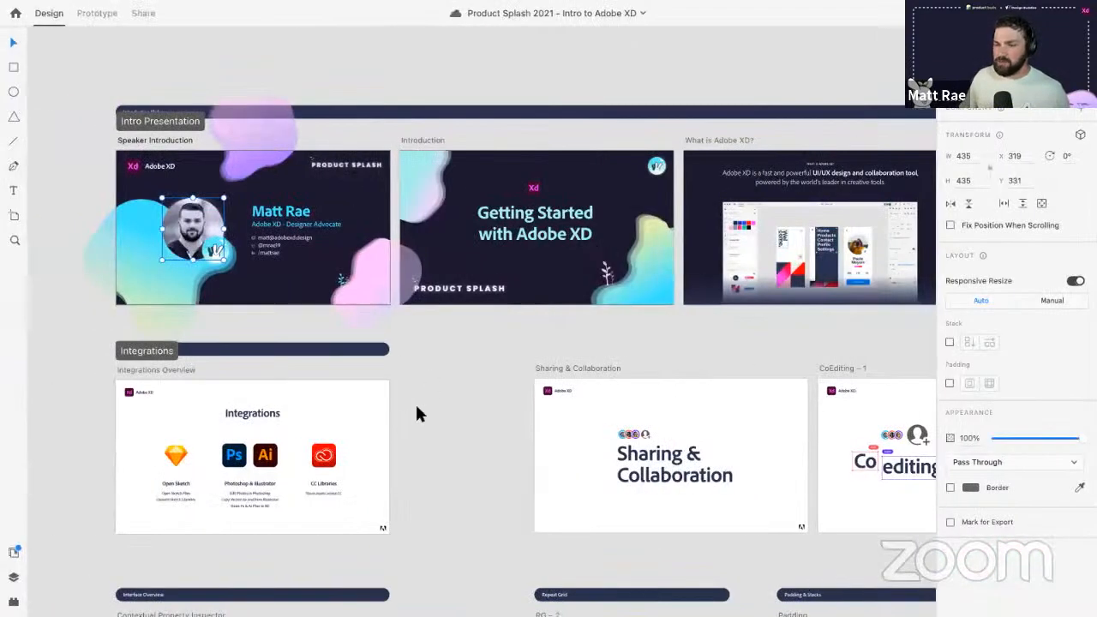
click(416, 409)
- Pan toward the Integrations row and zoom in on the Integrations Overview slide
key(space)
drag(409, 504, 547, 411)
key(z)
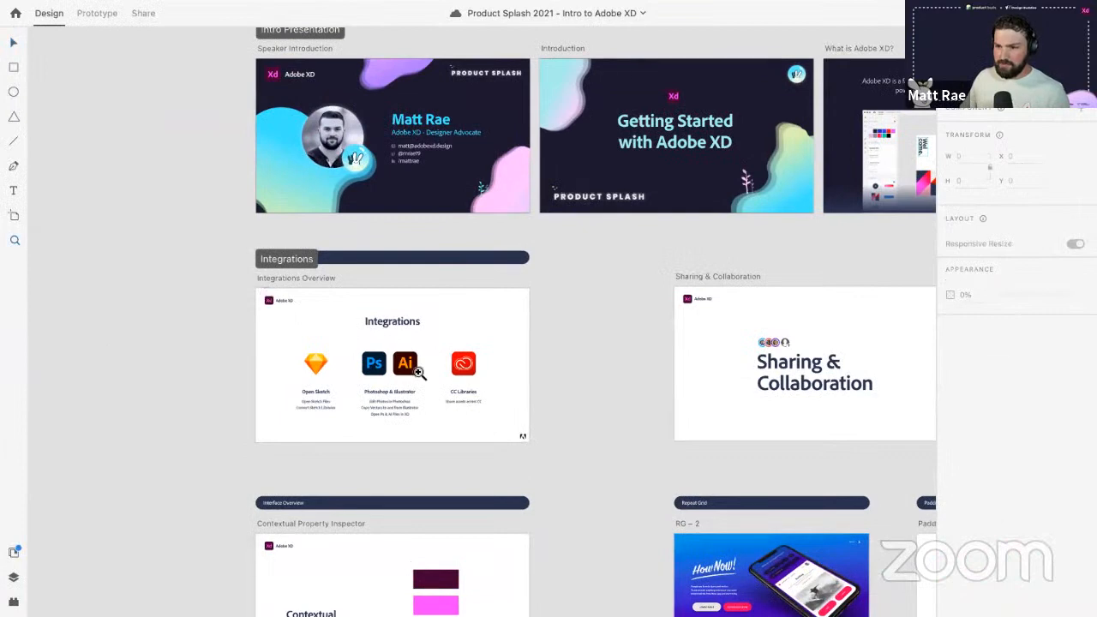
drag(418, 373, 537, 451)
key(v)
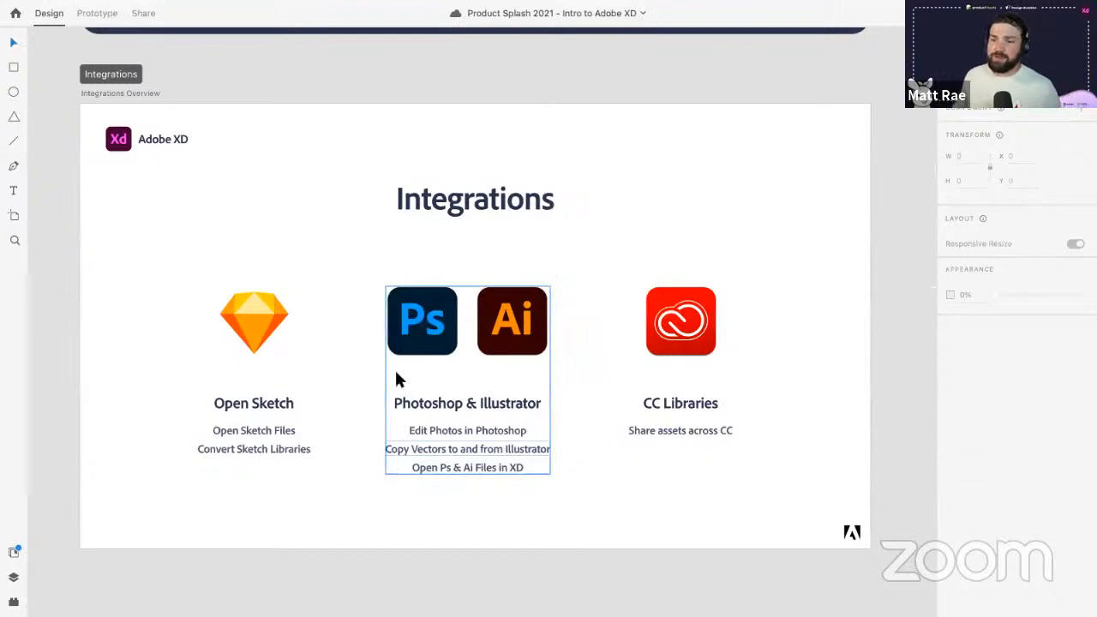
- Select the Open Sketch, Photoshop & Illustrator and CC Libraries groups, then show all Creative Cloud libraries
click(242, 332)
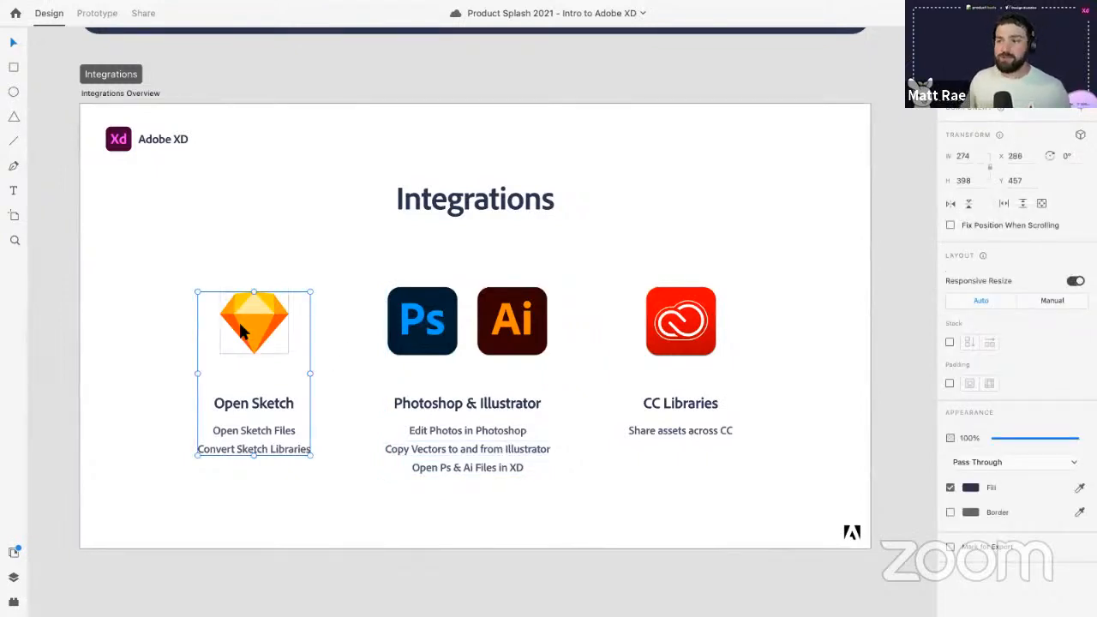
click(409, 323)
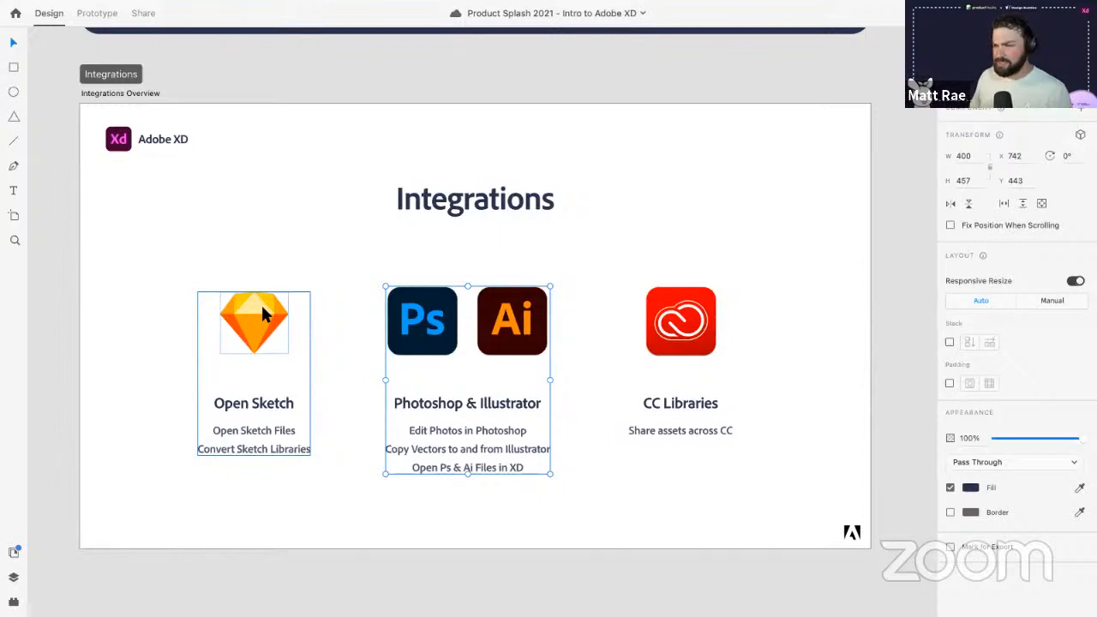
click(681, 345)
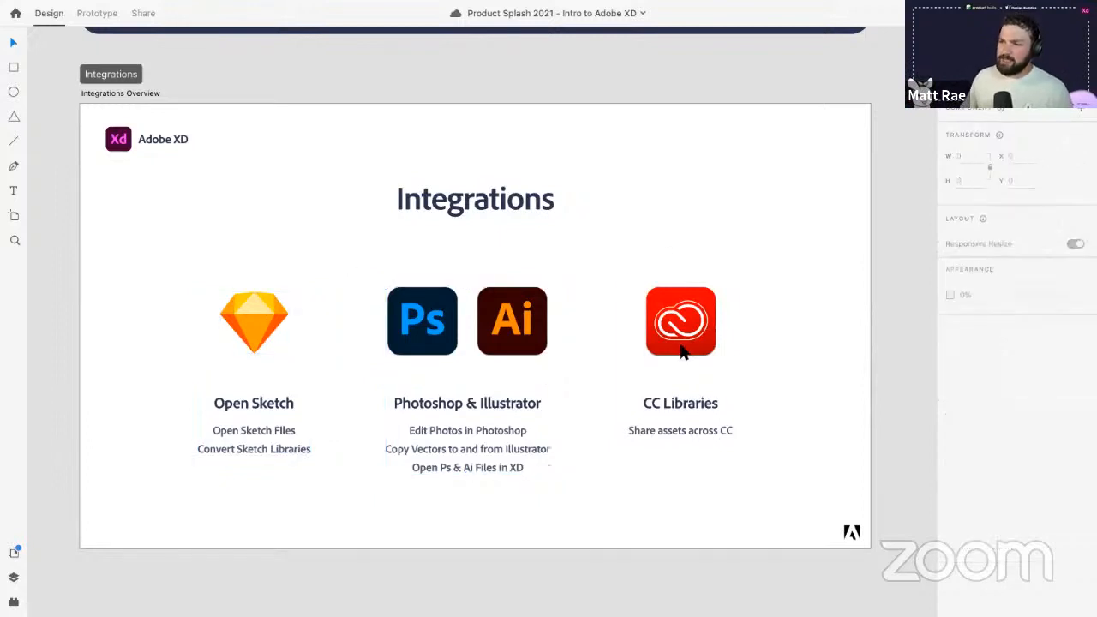
click(13, 552)
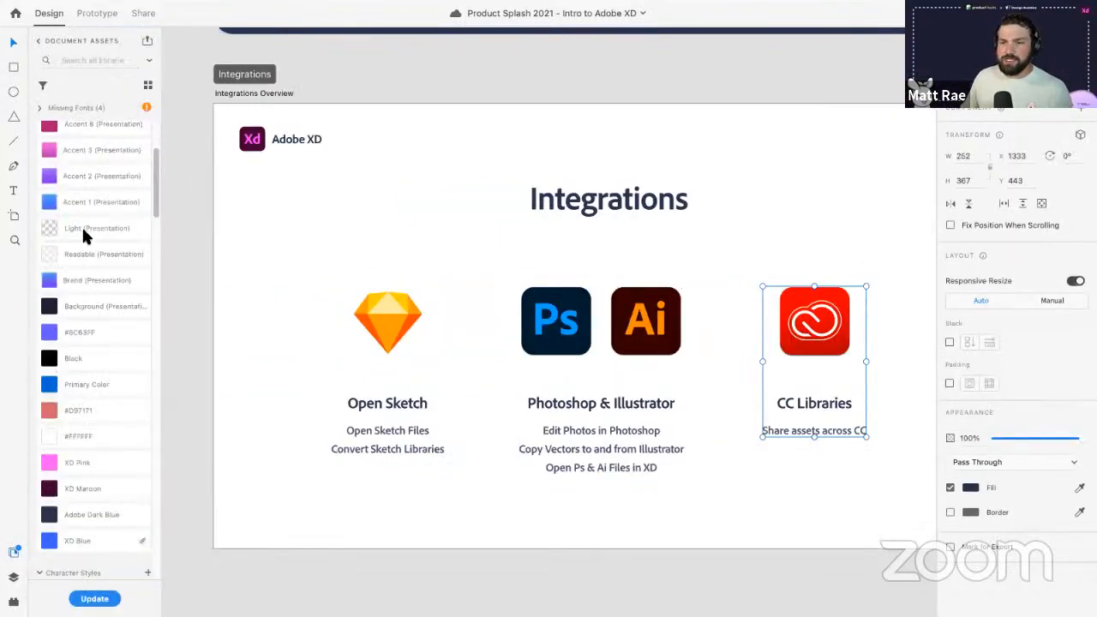
click(40, 45)
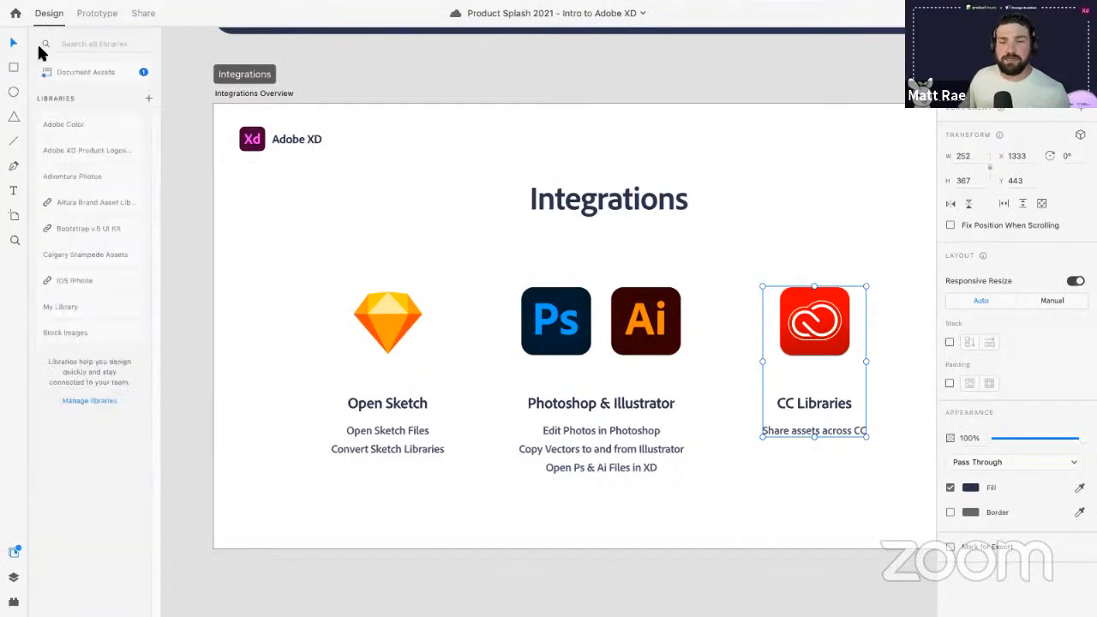
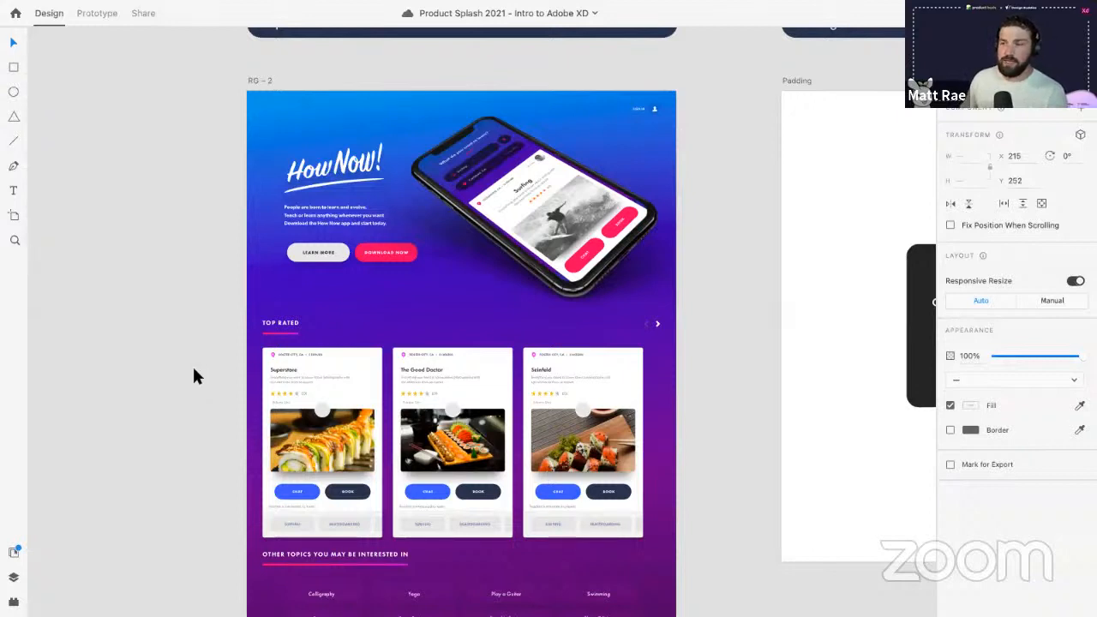
- Duplicate the Featured Courses card so identical copies sit side by side
scroll(190, 240, down, 1)
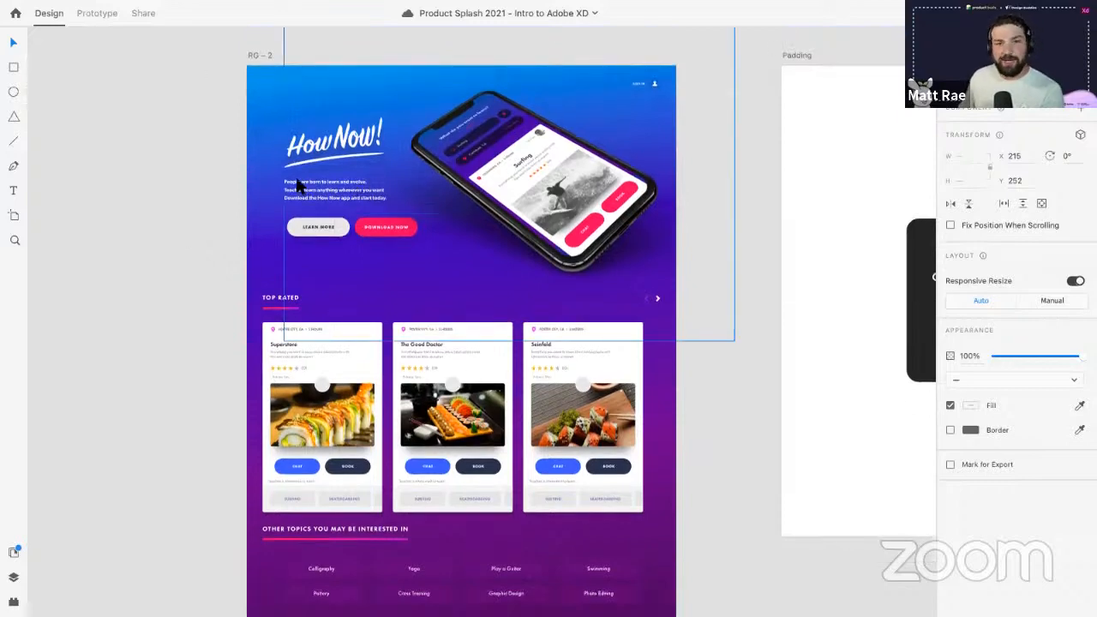
scroll(175, 191, down, 10)
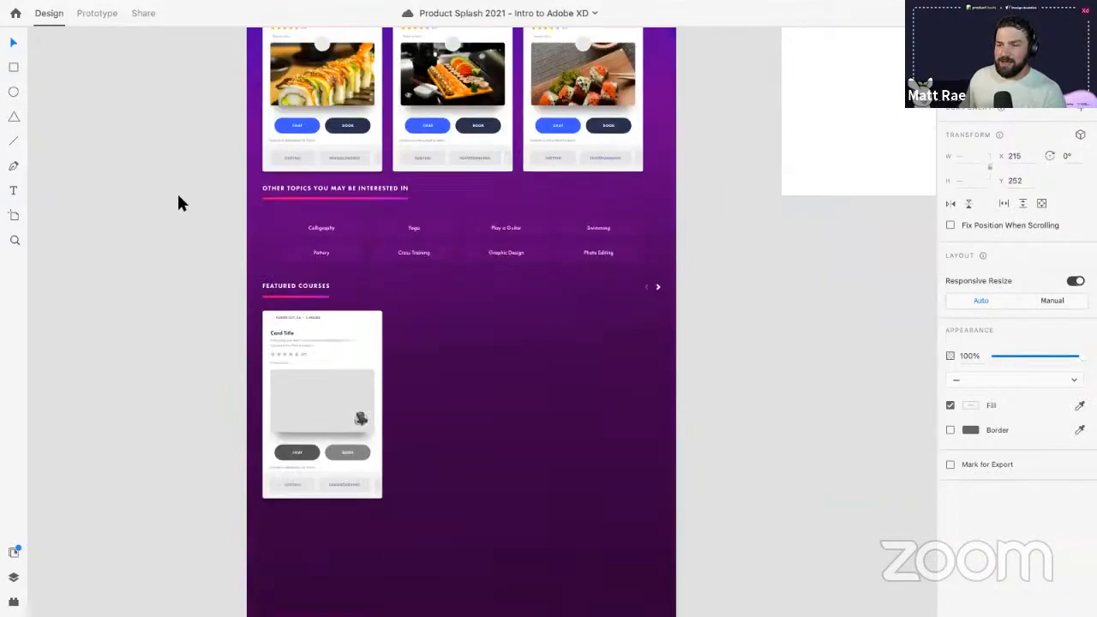
scroll(334, 286, up, 3)
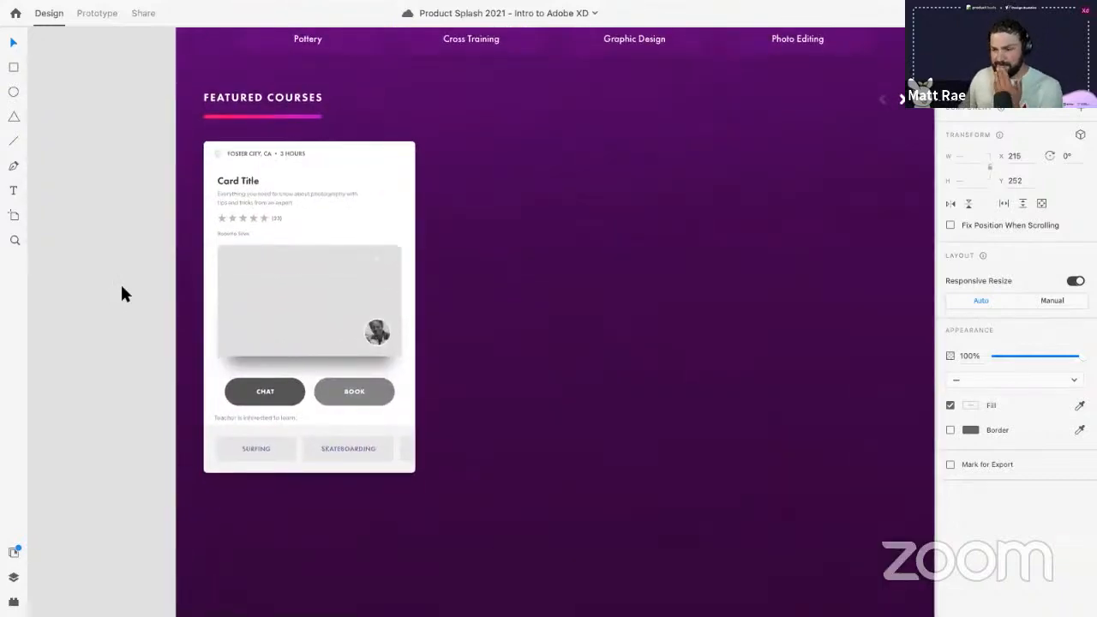
click(345, 237)
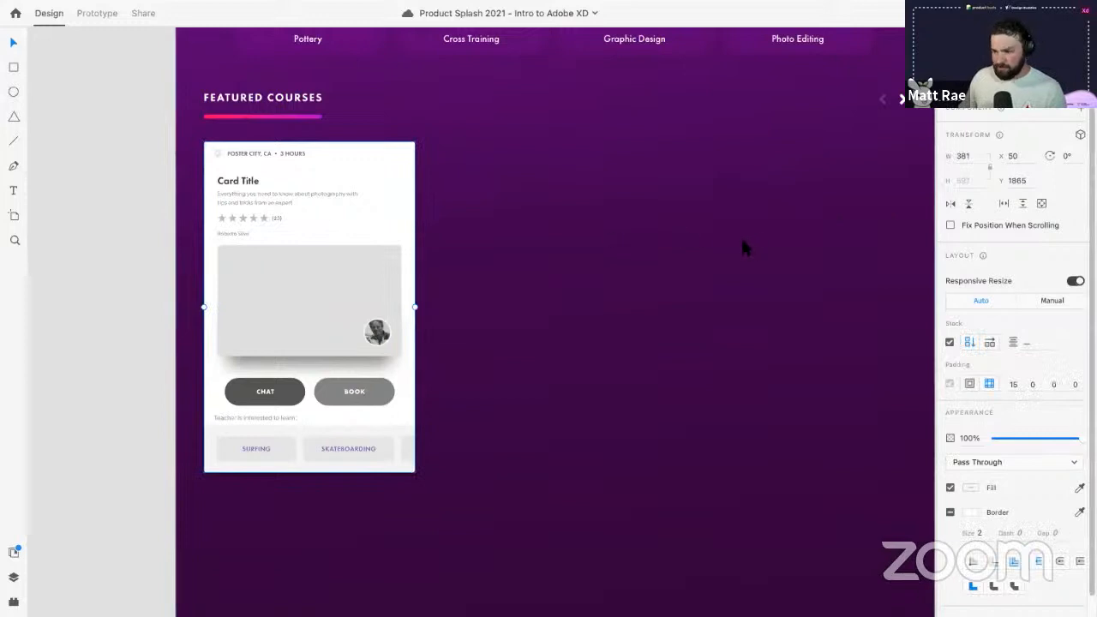
drag(346, 196, 762, 218)
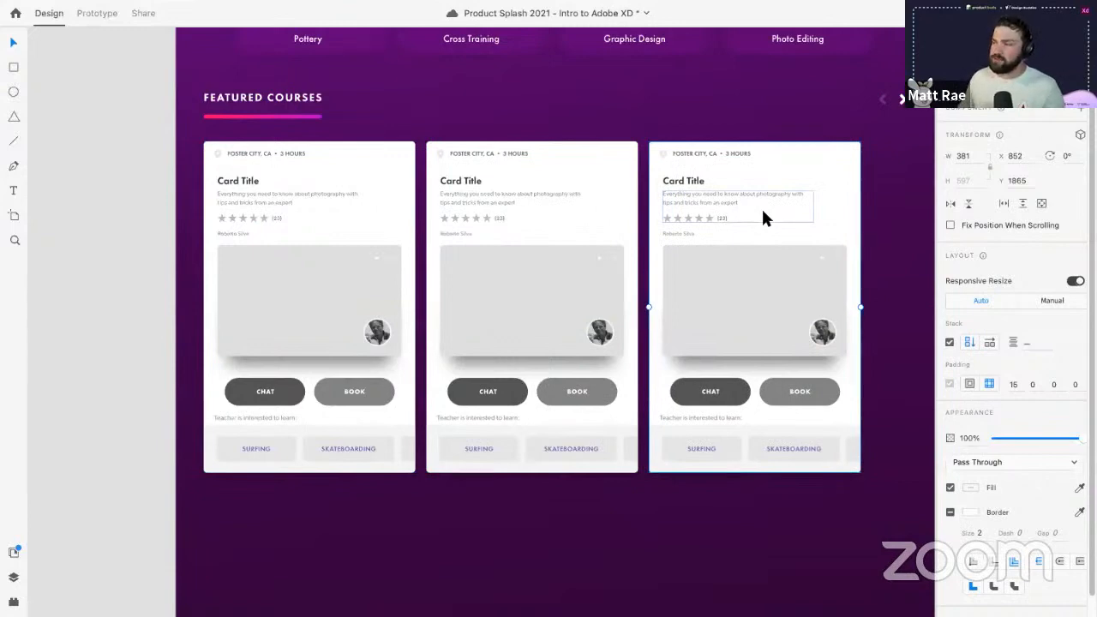
click(593, 214)
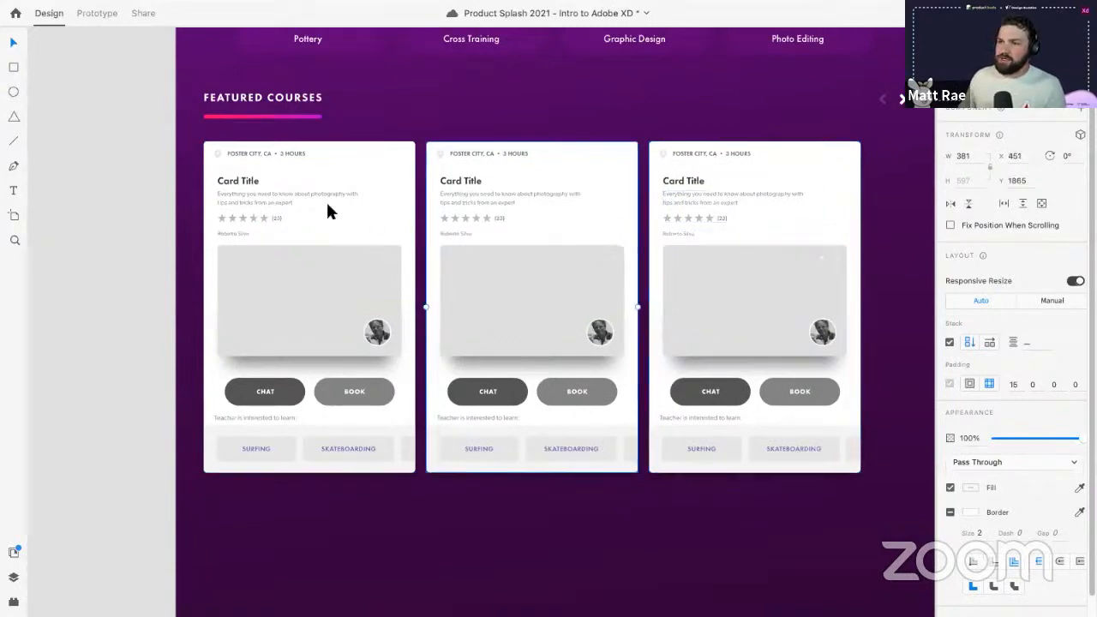
double_click(245, 182)
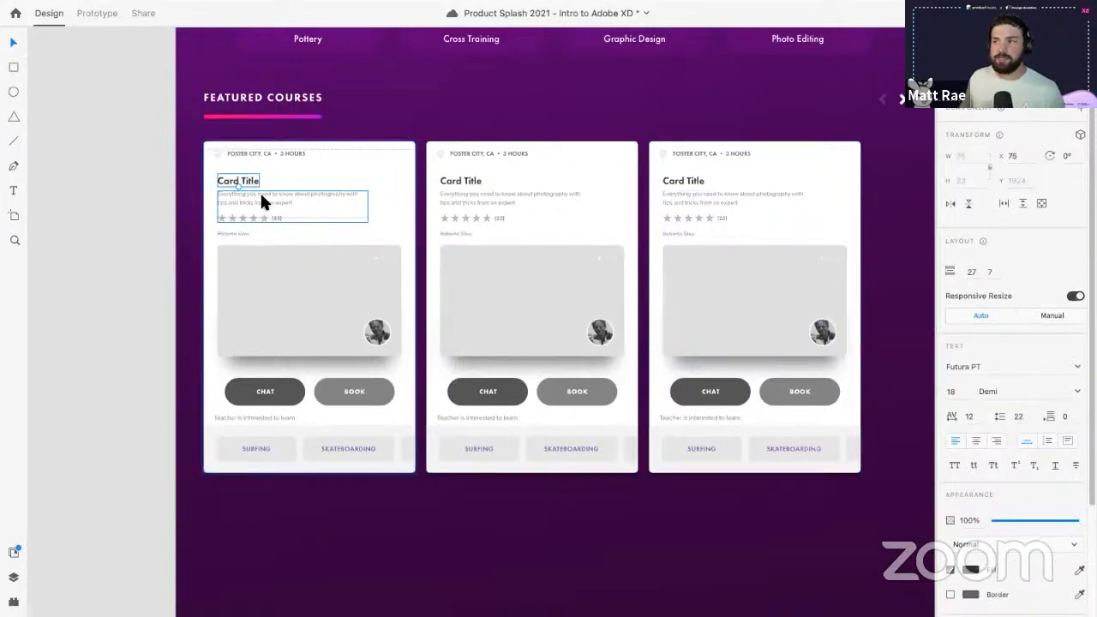
- Centre Card Title, center-align the description and move the star rating to the card's centre
drag(257, 188, 315, 173)
click(323, 191)
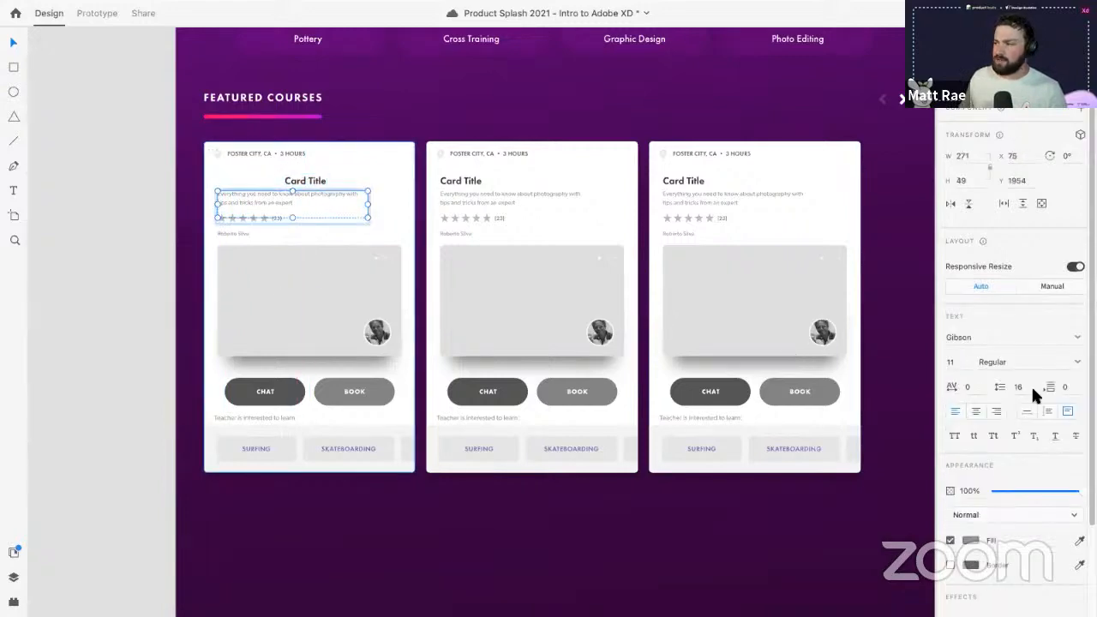
click(975, 413)
scroll(747, 183, up, 3)
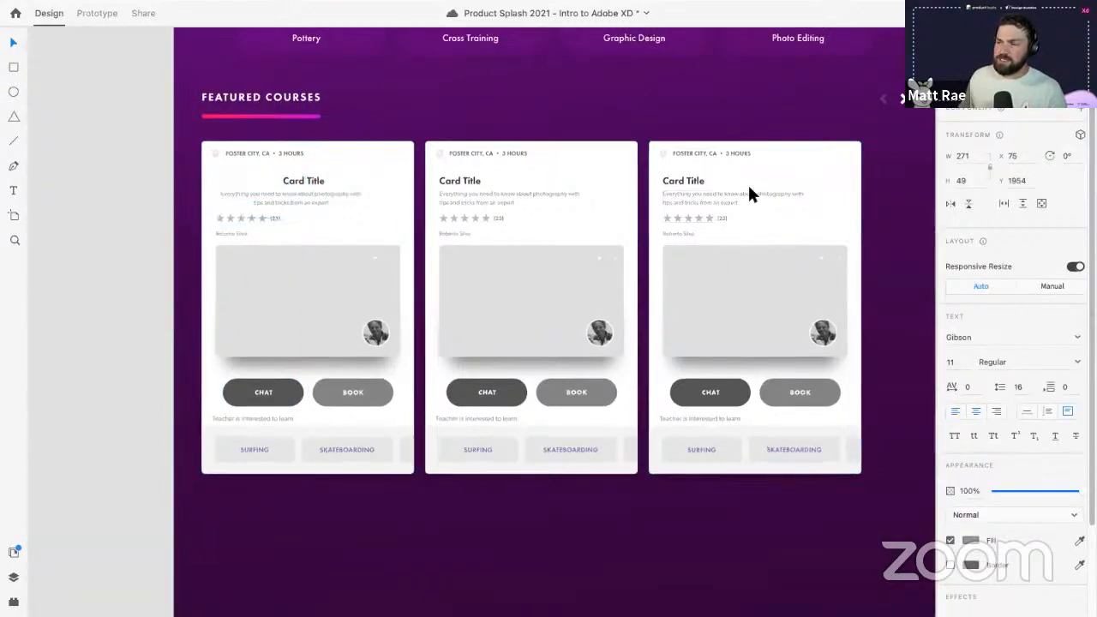
scroll(630, 216, down, 2)
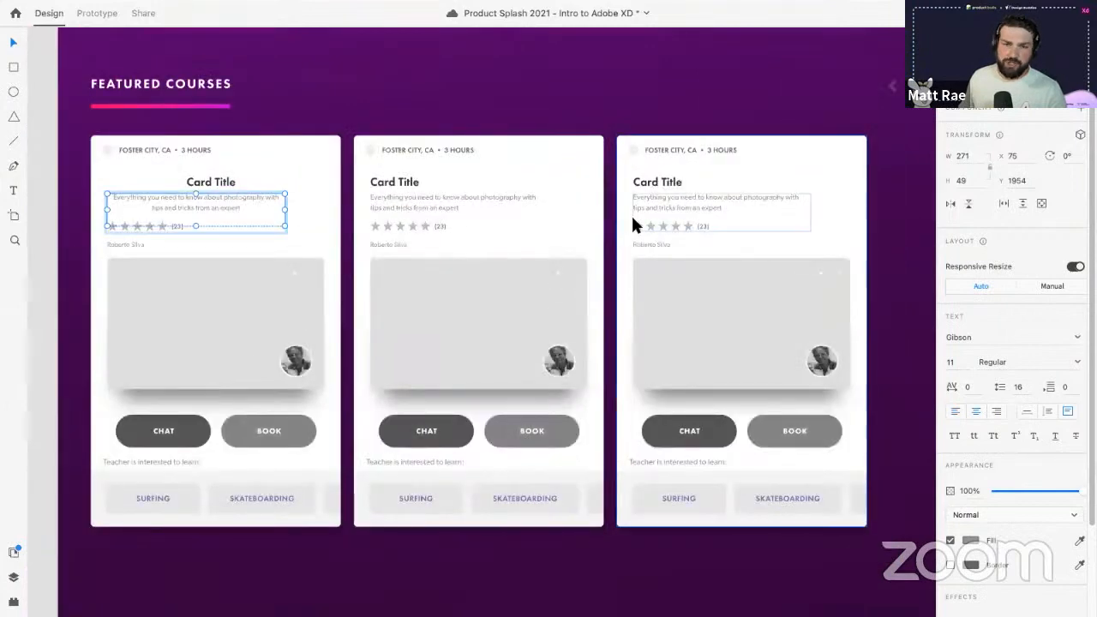
click(160, 226)
drag(160, 226, 223, 229)
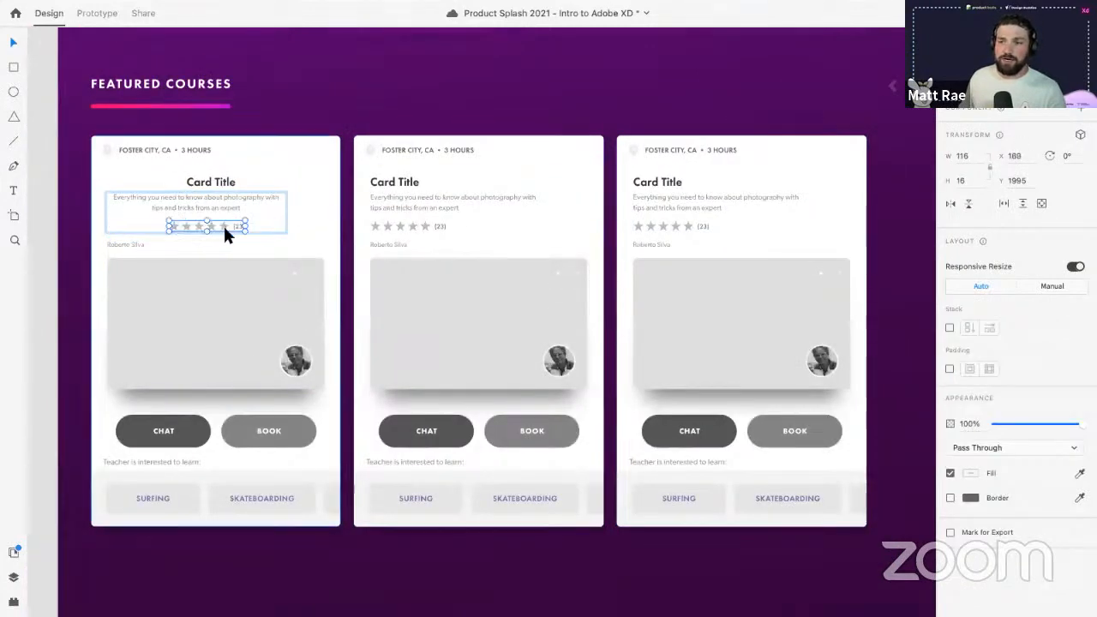
- Delete the two duplicate cards and fine-tune the centring of description, stars and title
click(422, 226)
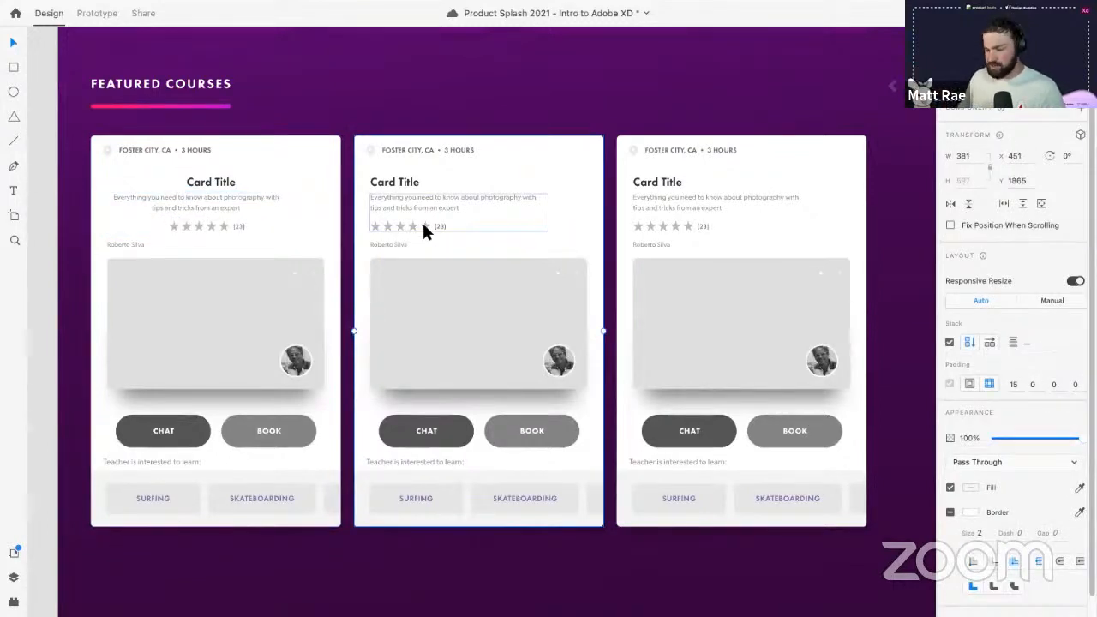
key(Delete)
key(Delete)
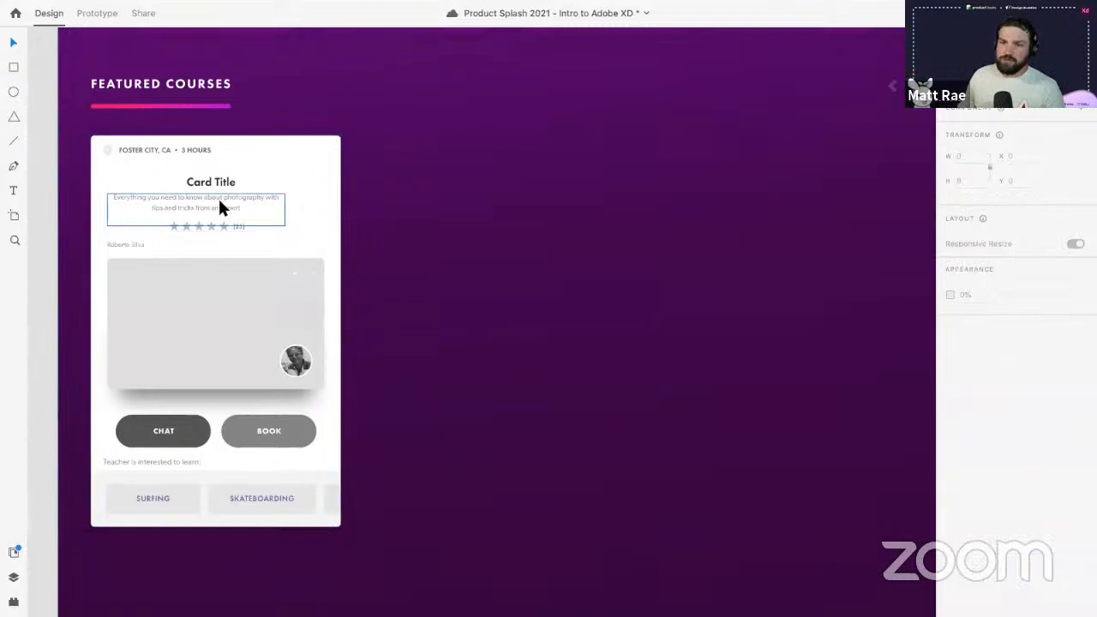
mouse_move(219, 206)
mouse_down()
mouse_move(245, 211)
mouse_move(230, 219)
mouse_up()
click(225, 225)
double_click(223, 224)
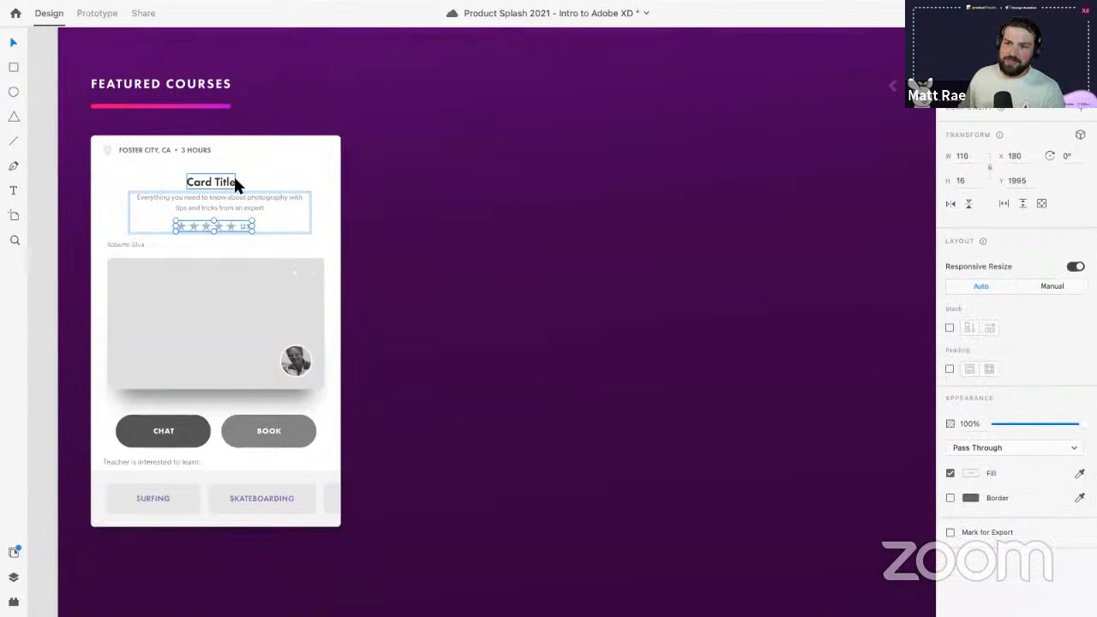
drag(233, 176, 238, 177)
click(353, 220)
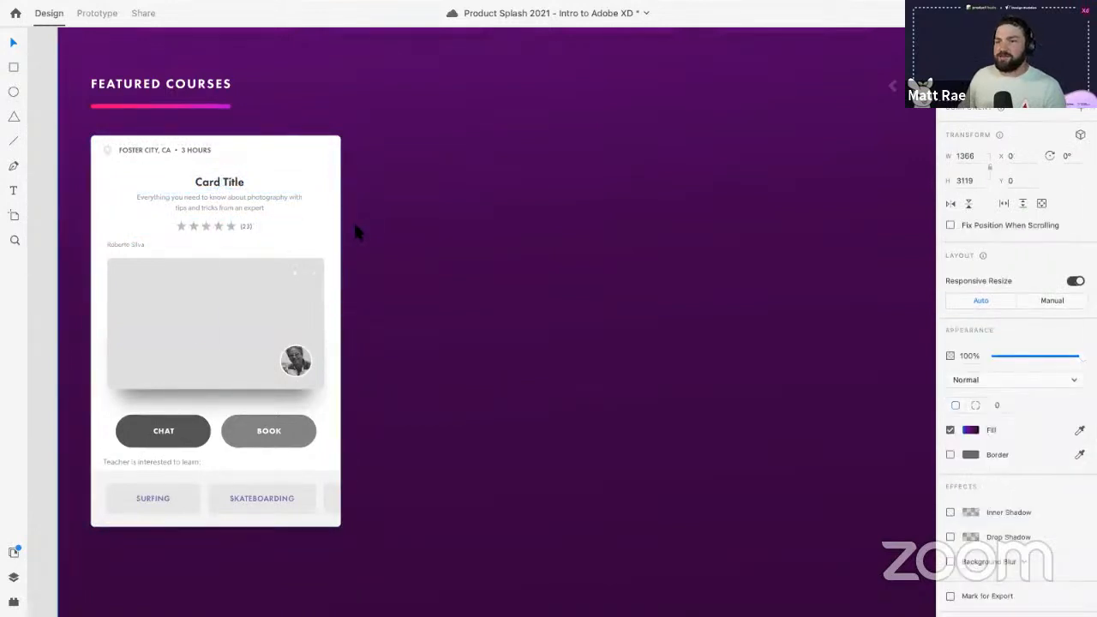
click(295, 219)
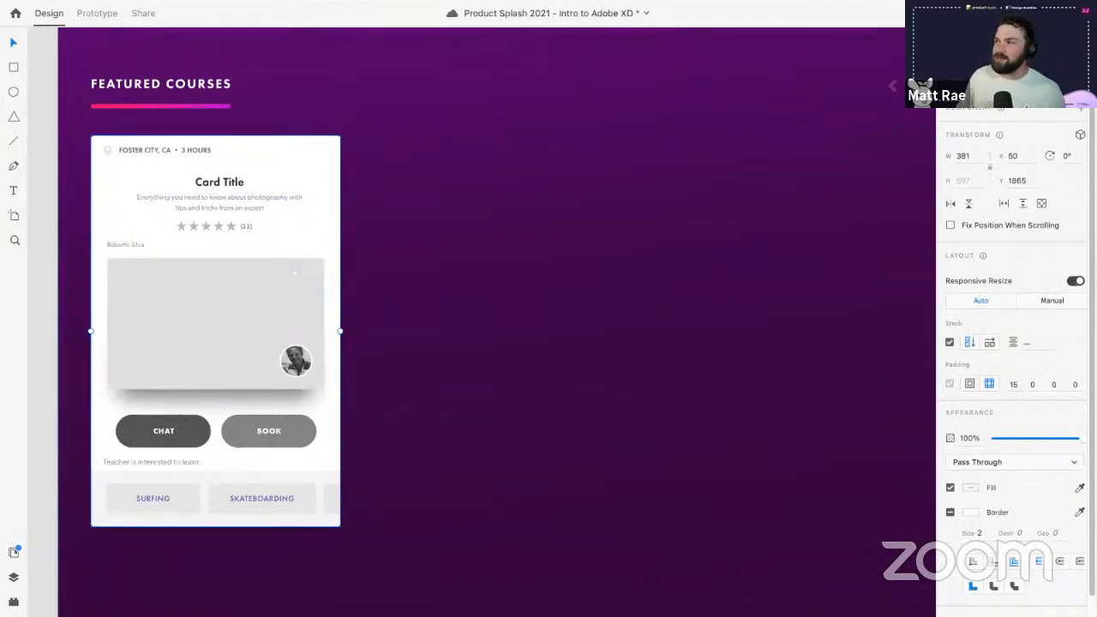
- Make the card a Repeat Grid of three cards and widen the gaps between them
key(super+r)
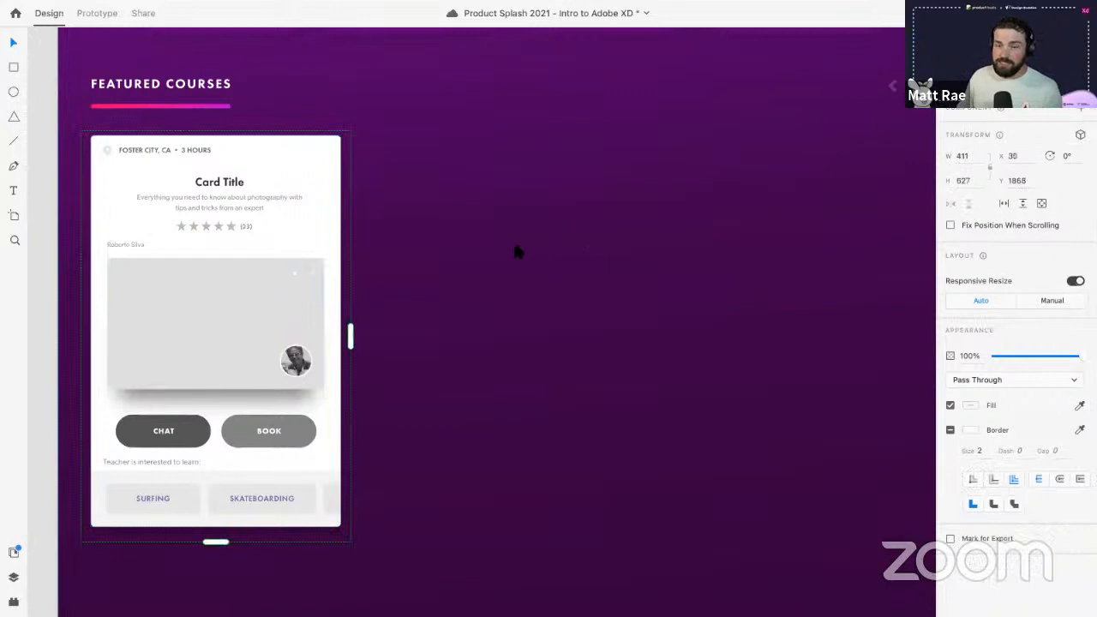
scroll(500, 233, down, 2)
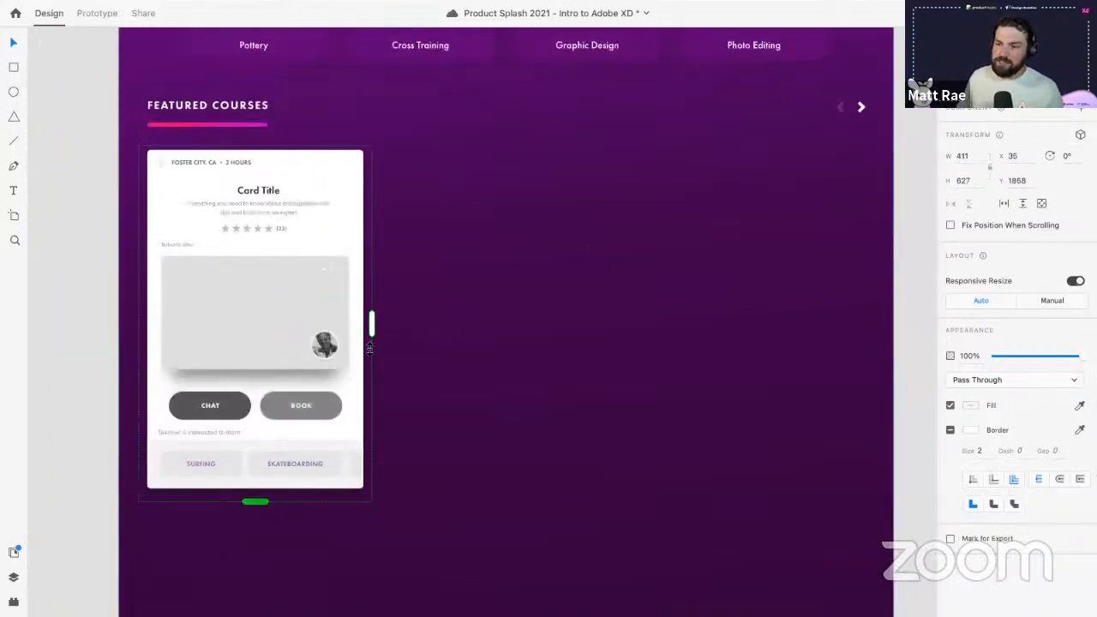
drag(372, 324, 860, 321)
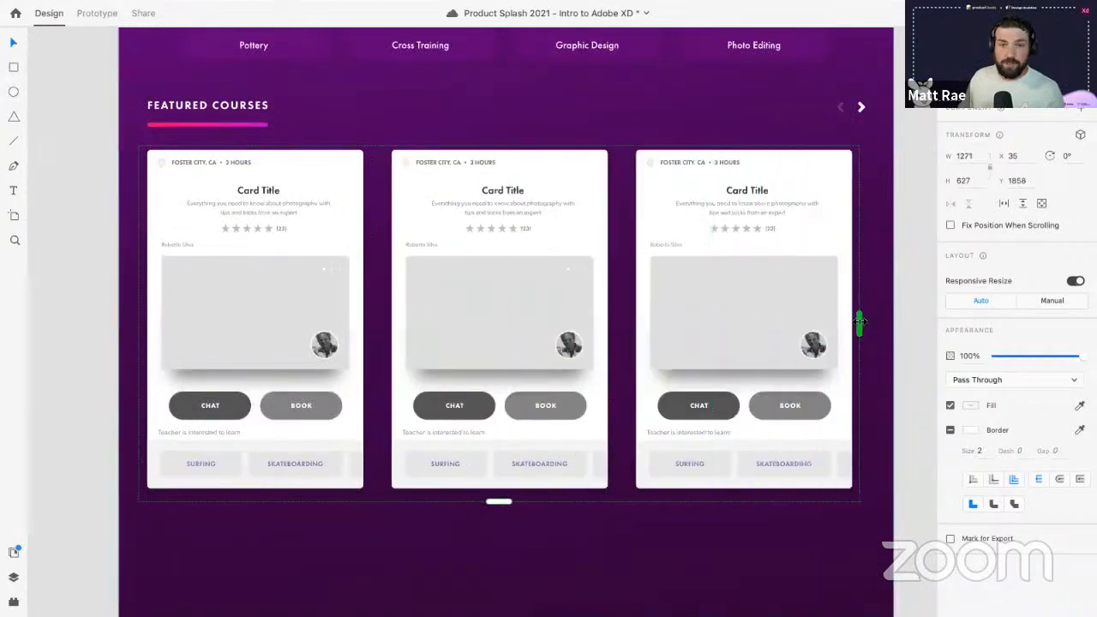
drag(621, 305, 626, 304)
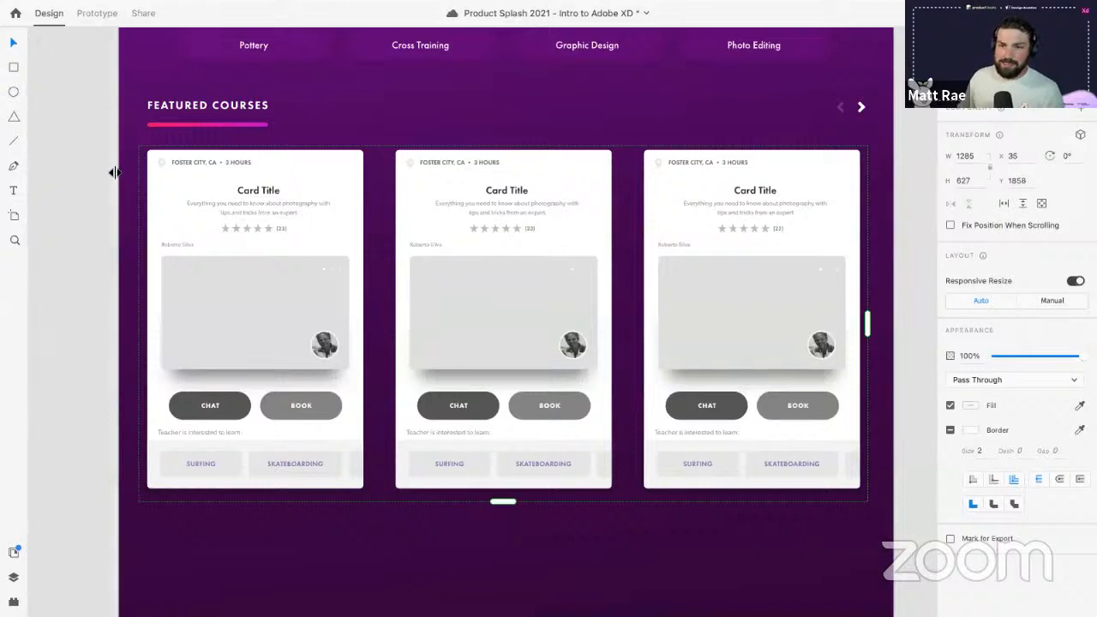
drag(114, 172, 866, 171)
click(840, 186)
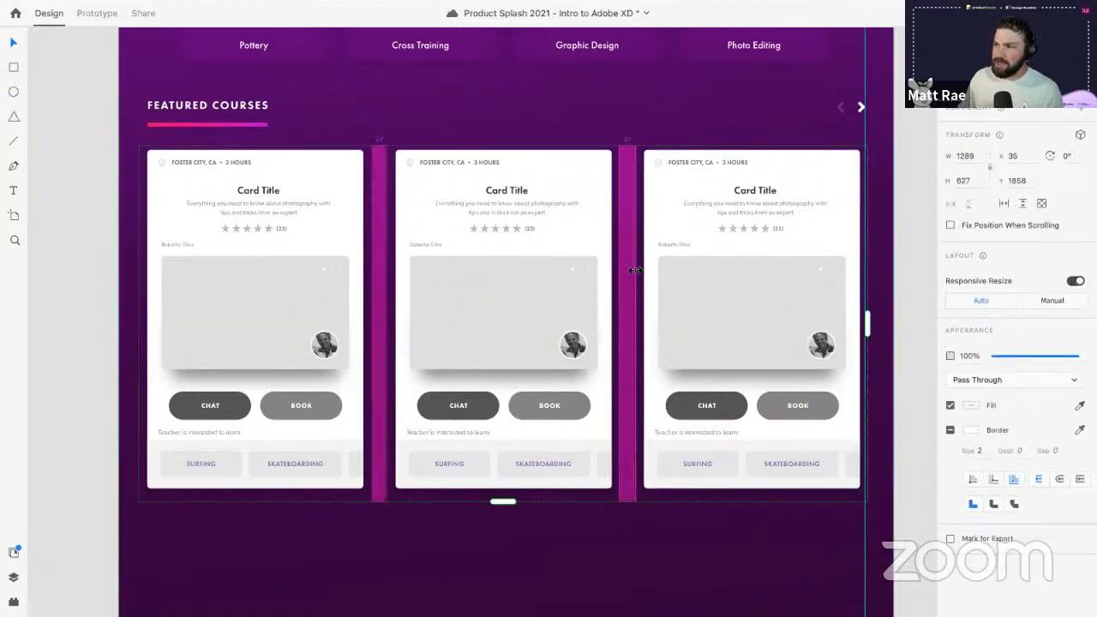
drag(632, 271, 636, 270)
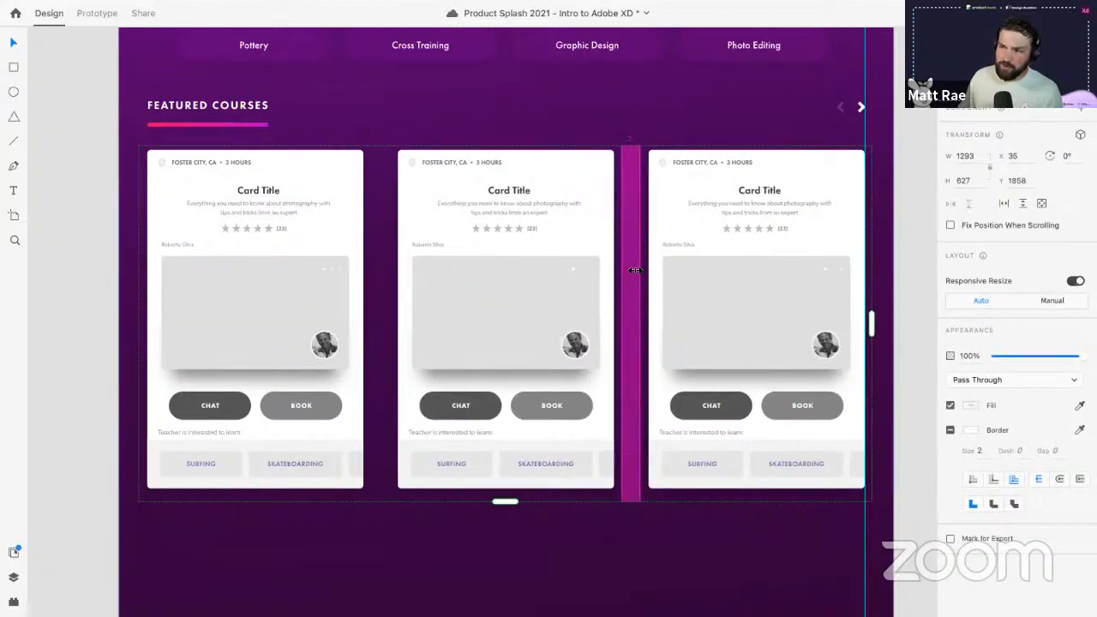
click(218, 552)
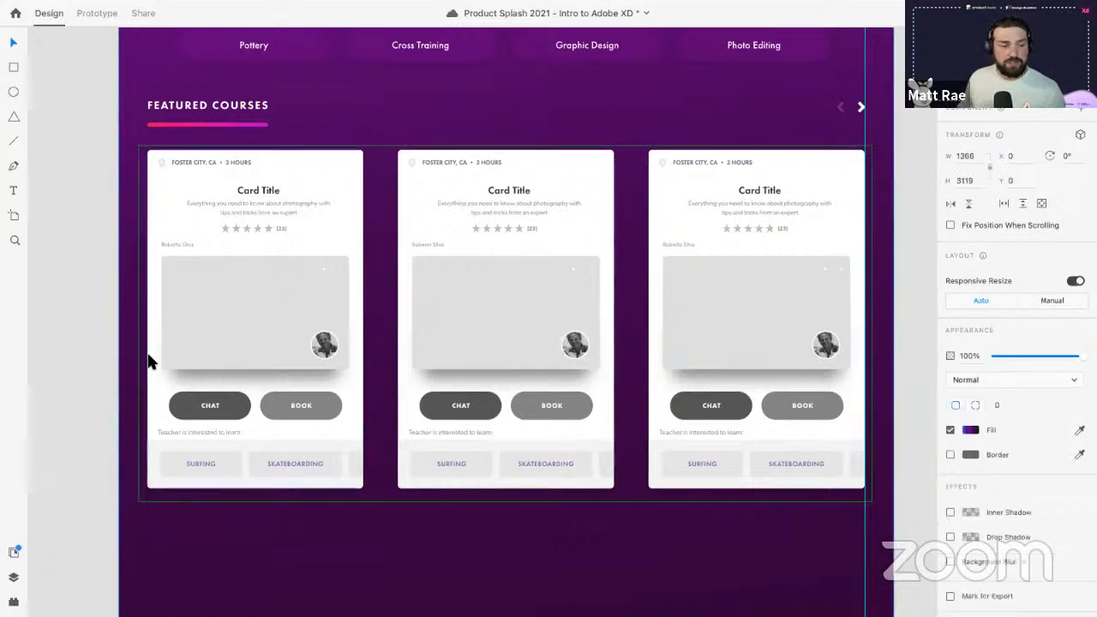
- Move Card Title, description and stars to the card's left edge and left-align the description
double_click(275, 184)
drag(265, 186, 186, 189)
click(240, 214)
drag(240, 213, 180, 221)
click(954, 412)
click(245, 223)
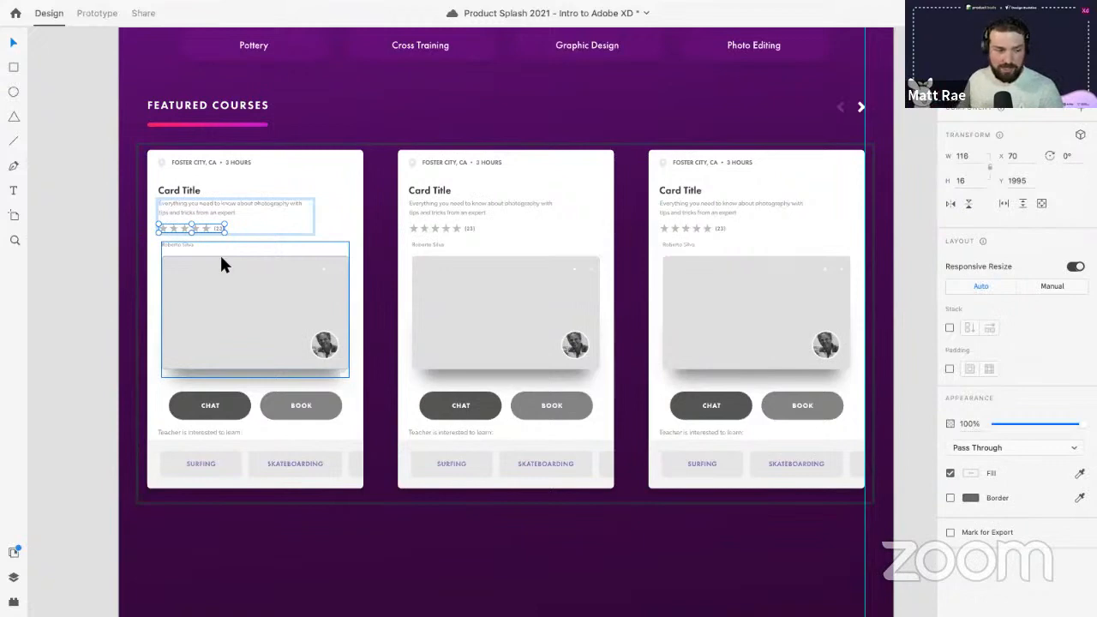
click(207, 257)
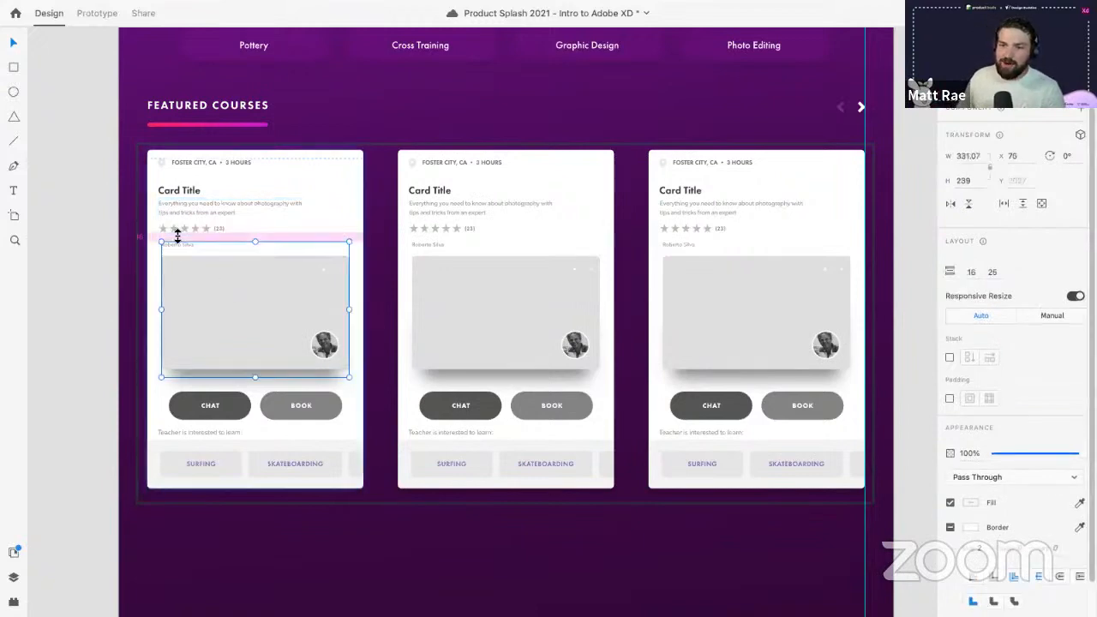
click(178, 233)
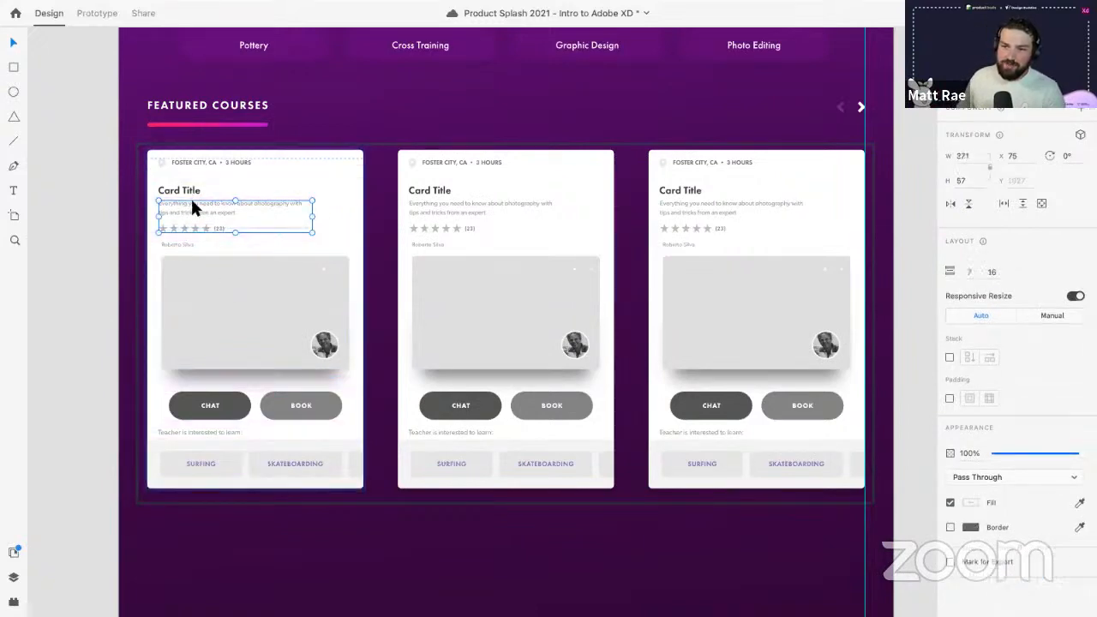
click(190, 190)
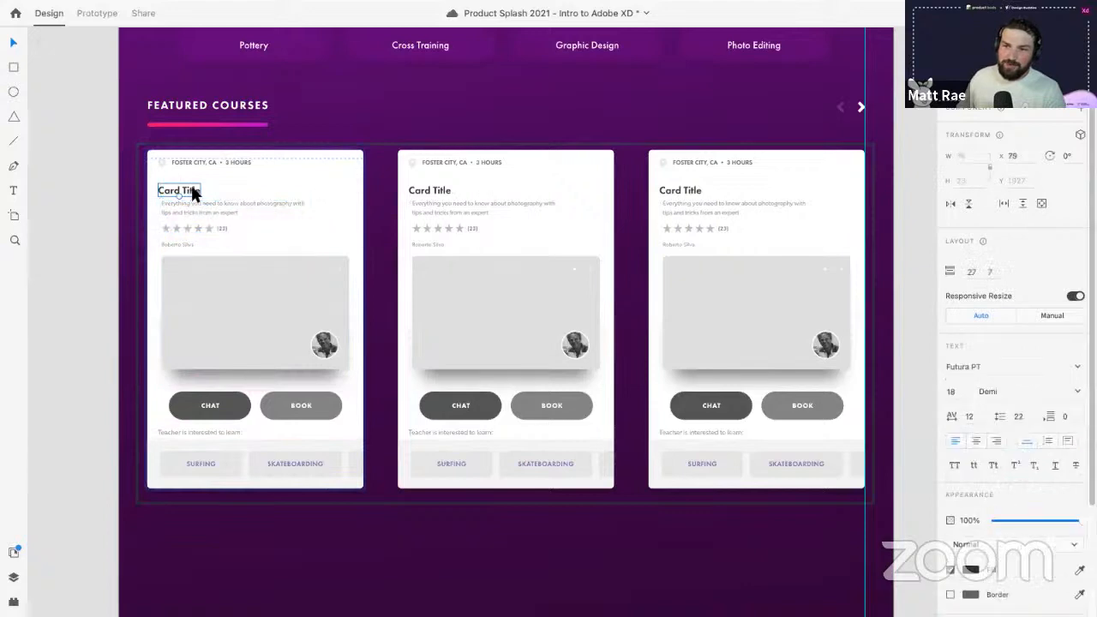
drag(191, 184, 195, 185)
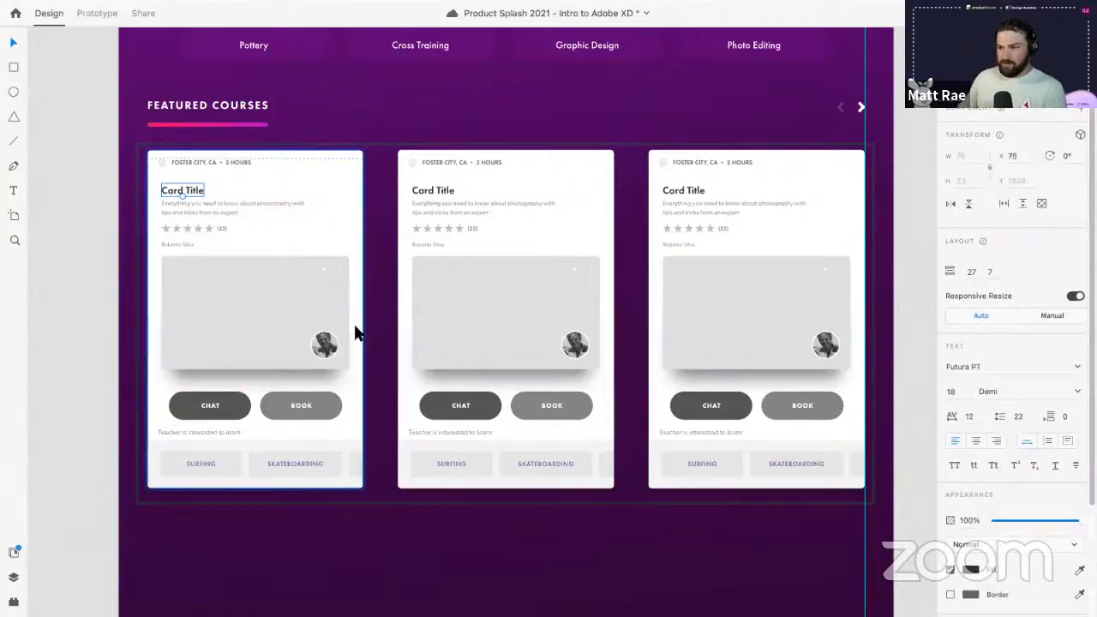
click(247, 411)
- Set the CHAT buttons' fill to pink #C40899
click(975, 416)
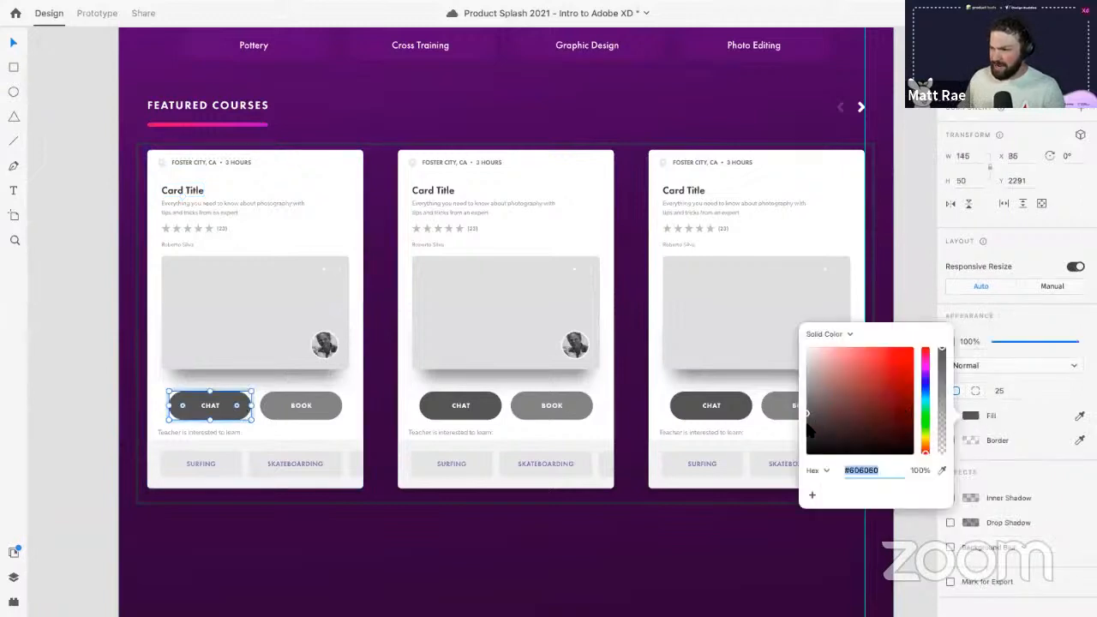
drag(806, 420, 804, 438)
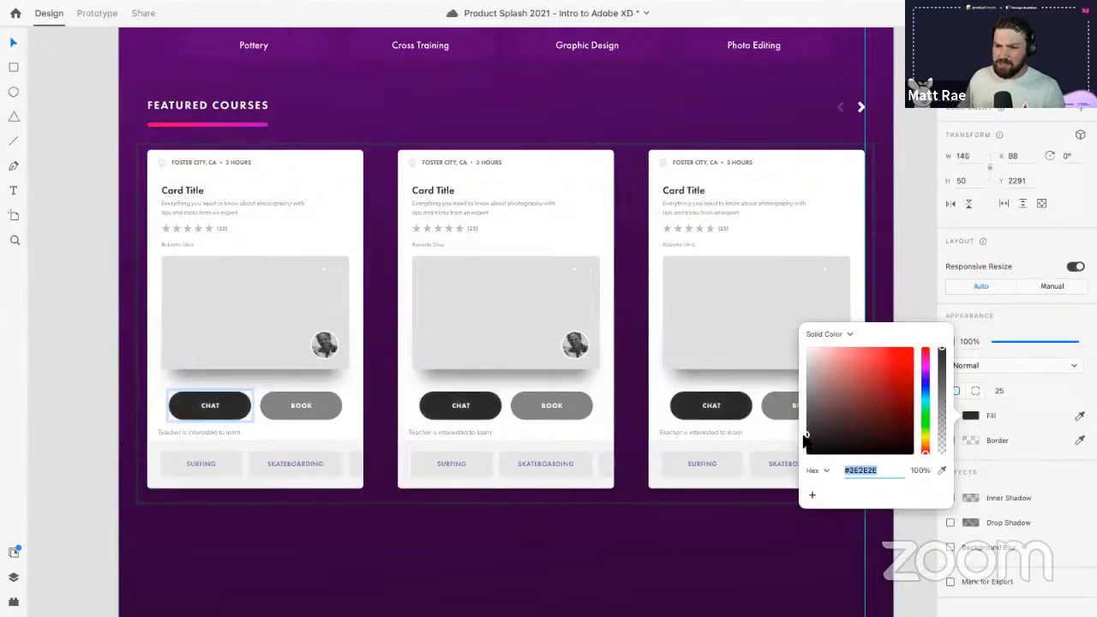
click(925, 365)
click(895, 366)
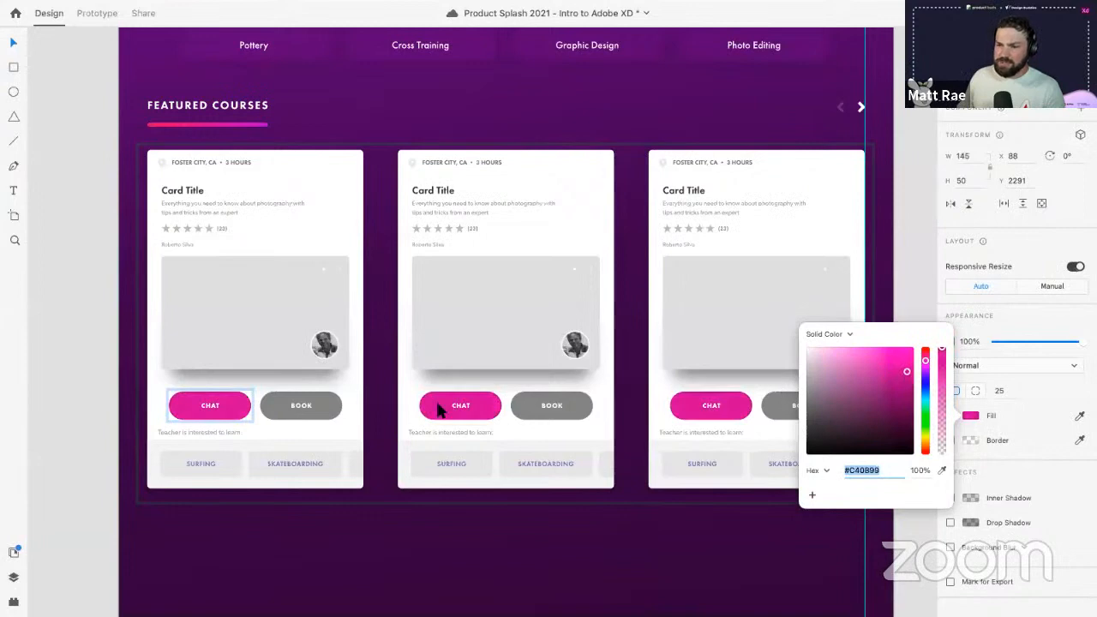
- Set the BOOK buttons' fill to near-black #242424
click(341, 408)
click(970, 415)
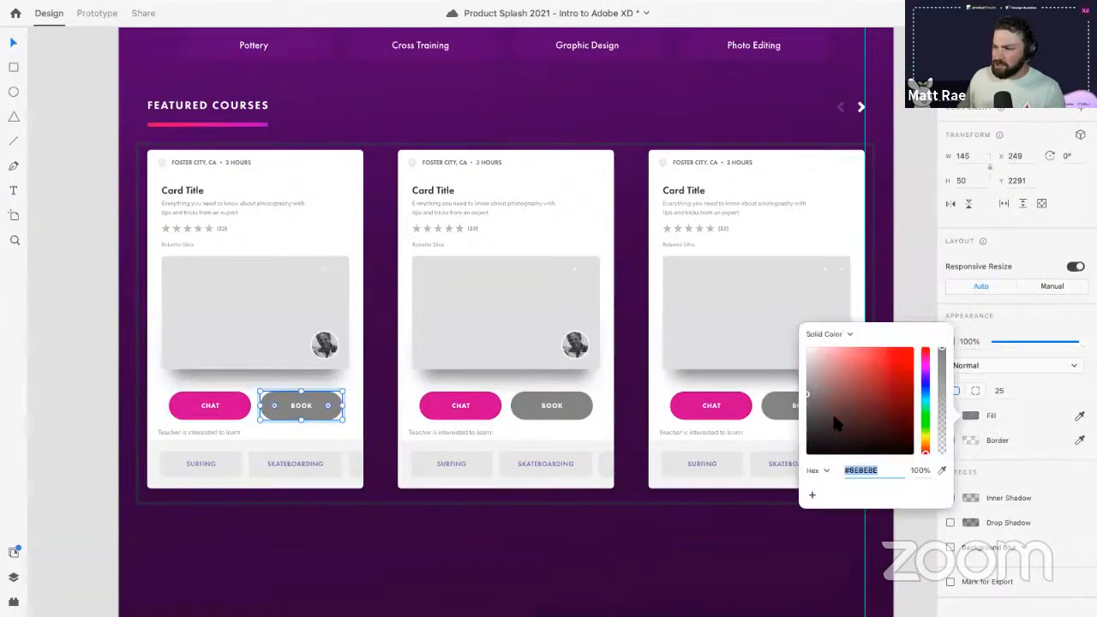
drag(807, 439, 790, 437)
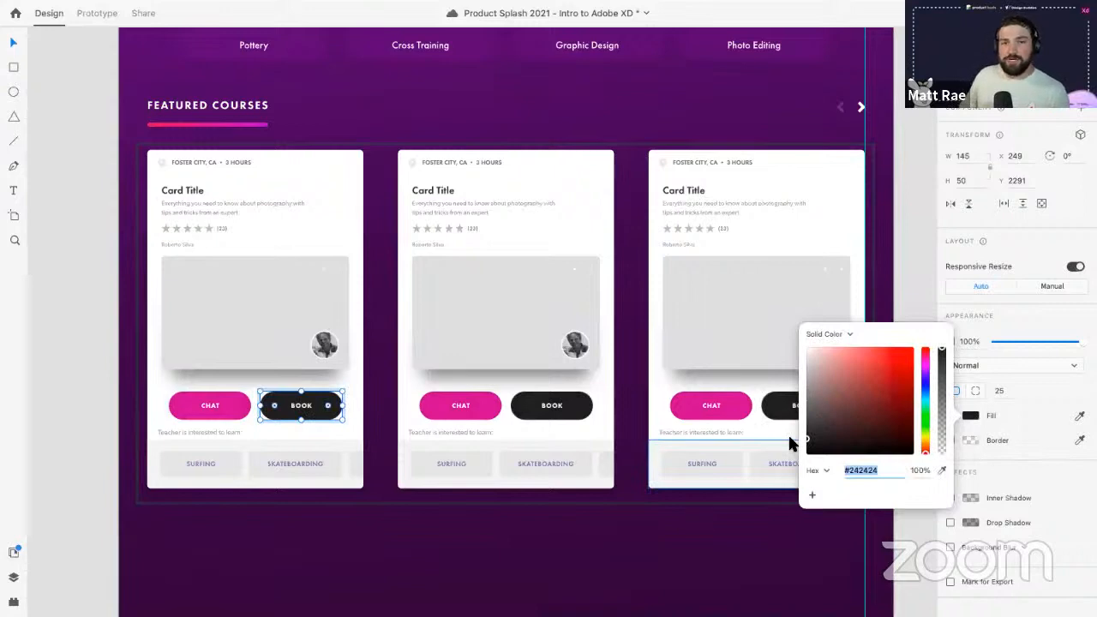
- Eyedrop the yellow (254, 207, 0) into the rating stars' fill
click(165, 226)
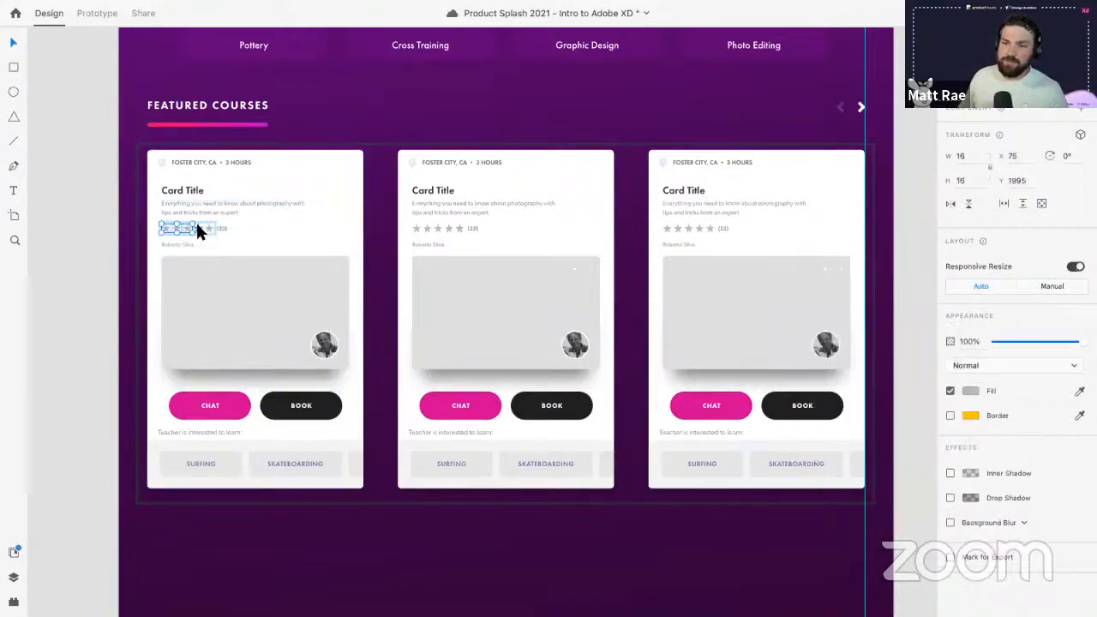
scroll(195, 233, up, 5)
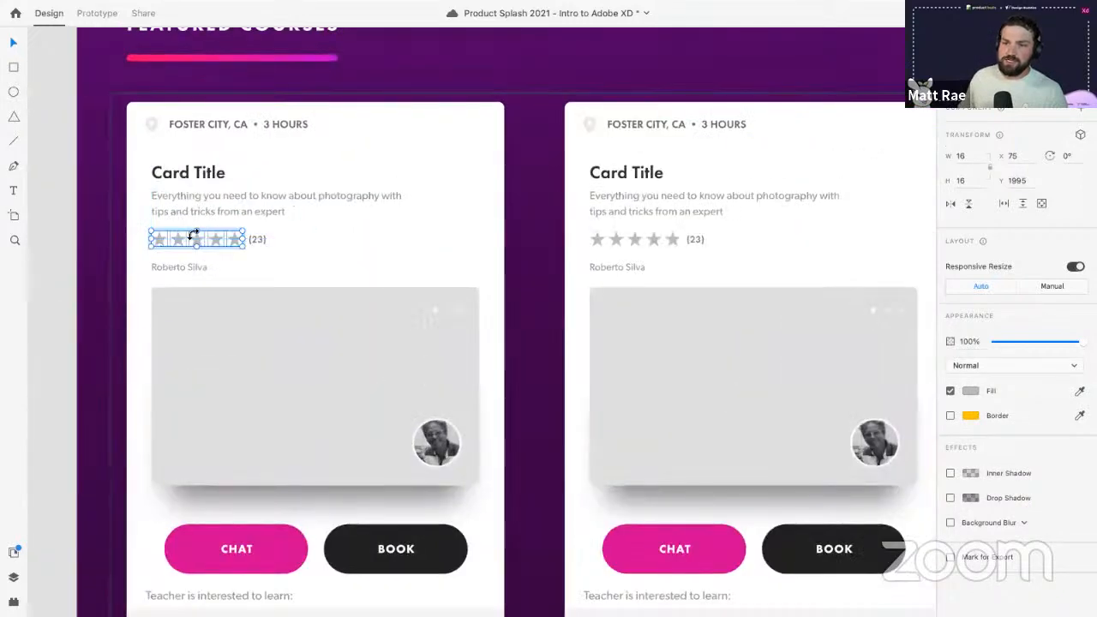
click(1080, 391)
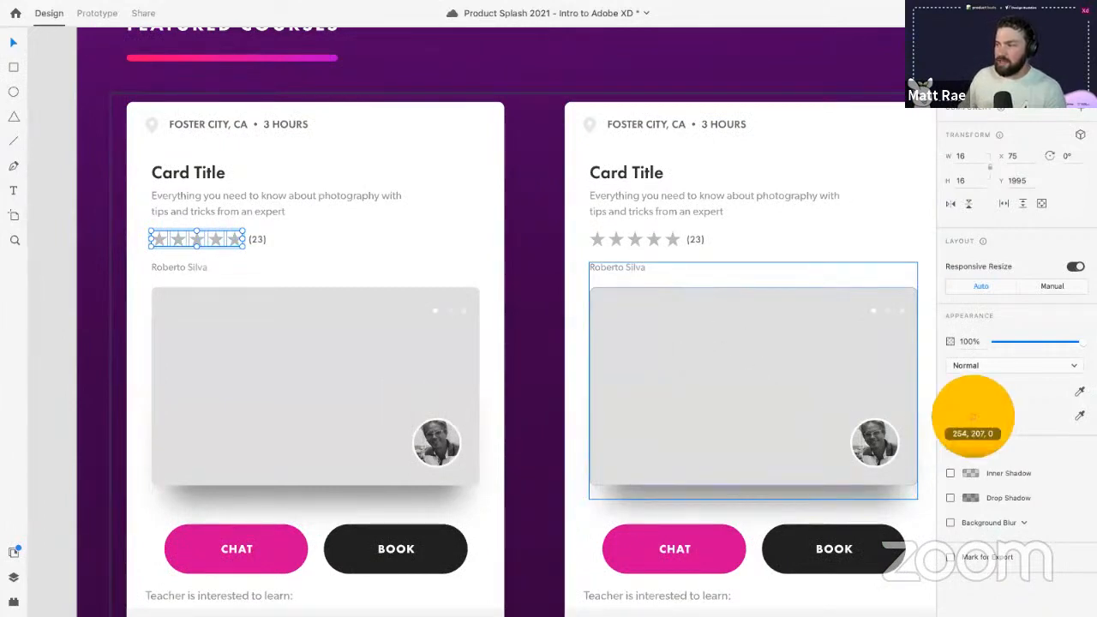
click(970, 415)
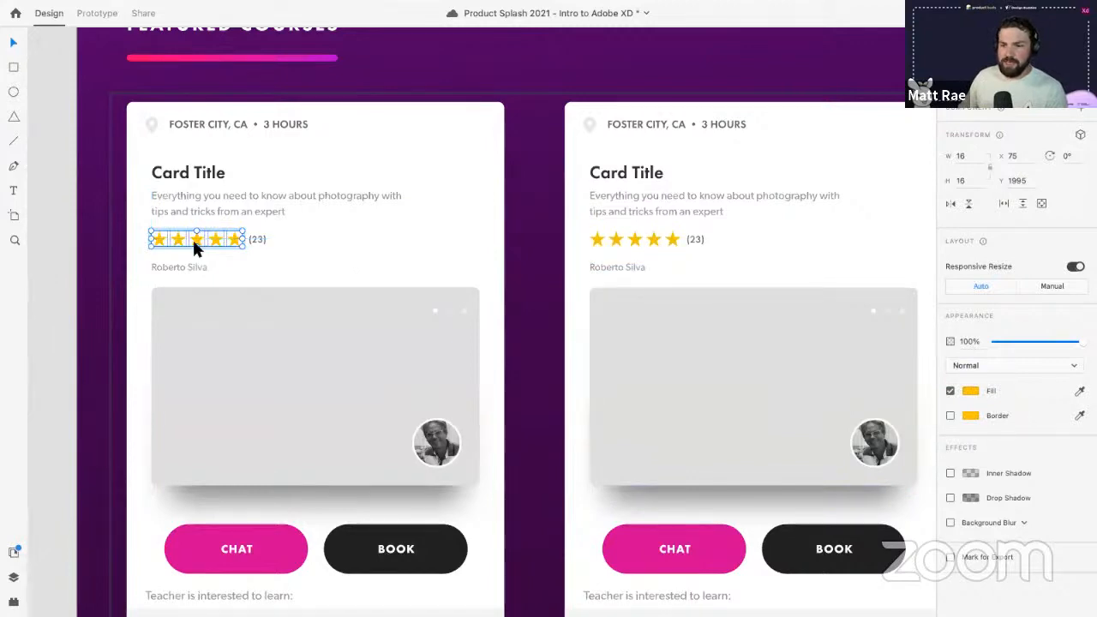
- Open the document colours and try Adobe Dark Blue and #D97171 red on the stars
click(13, 552)
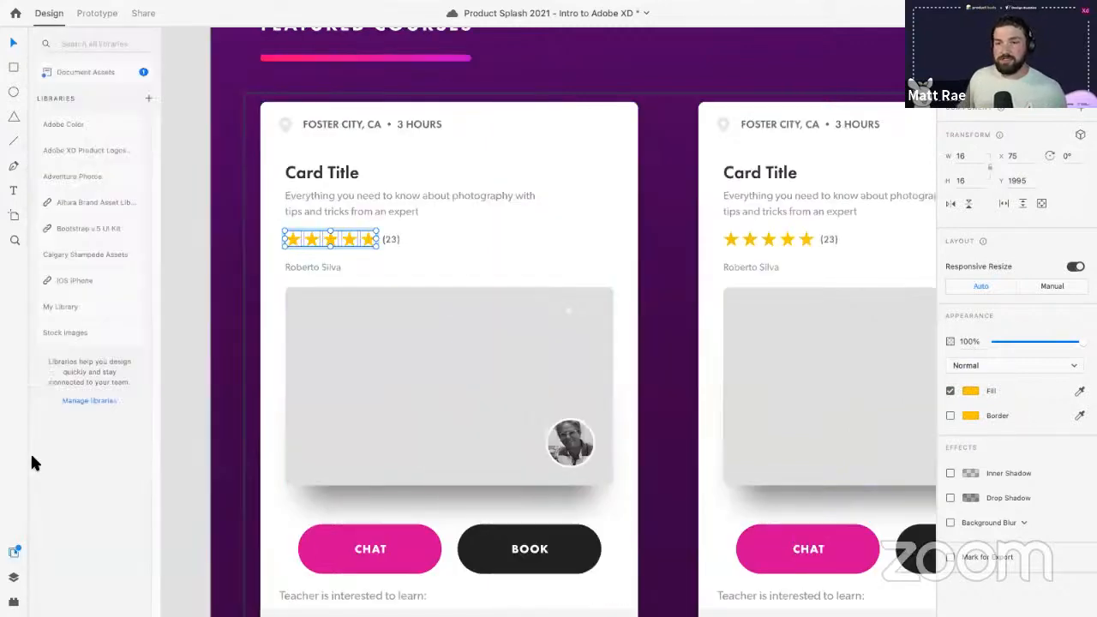
click(83, 74)
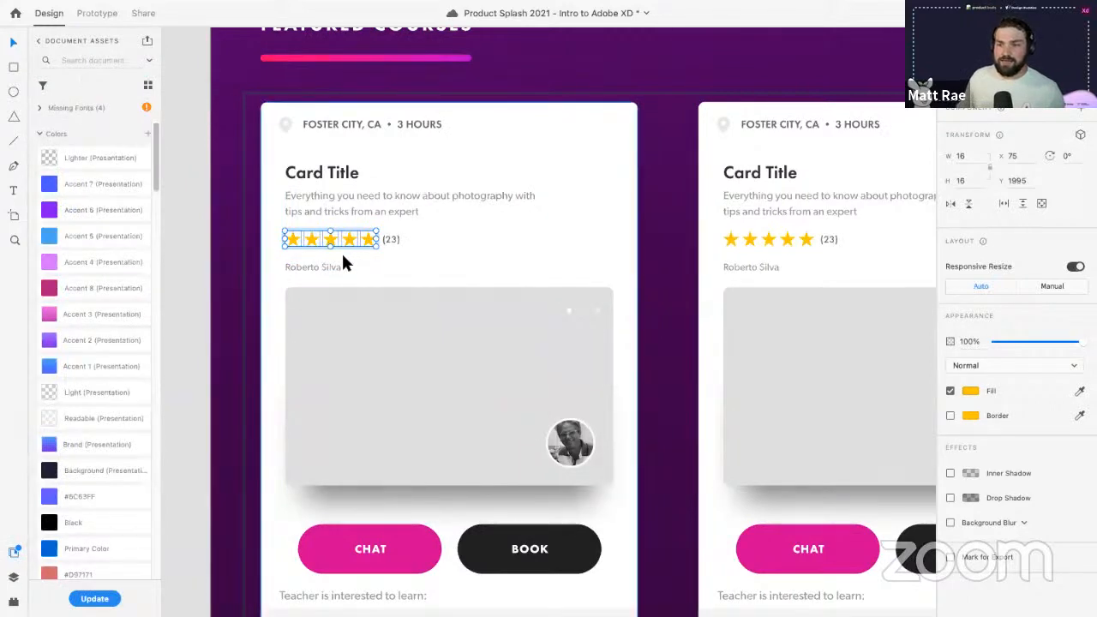
scroll(76, 253, down, 5)
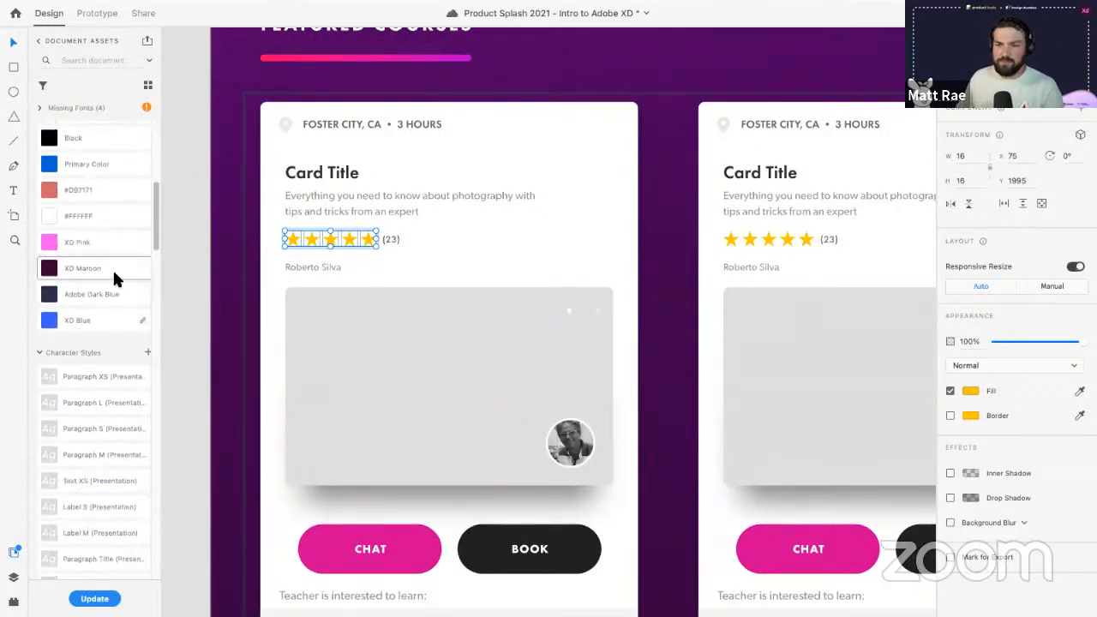
click(107, 300)
scroll(107, 282, up, 5)
scroll(107, 282, down, 1)
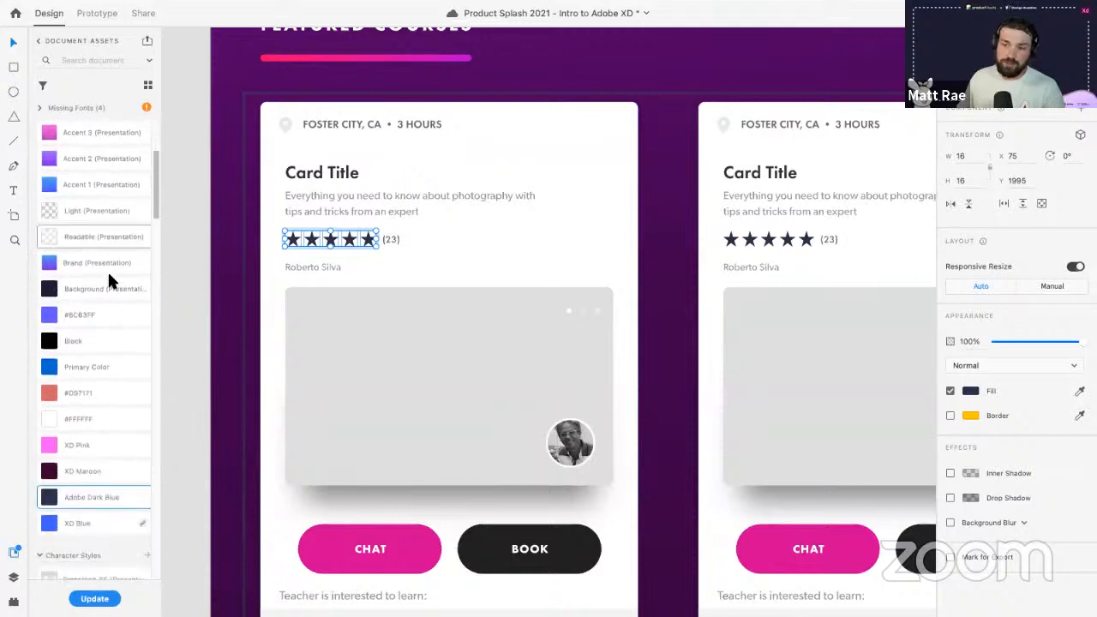
click(101, 394)
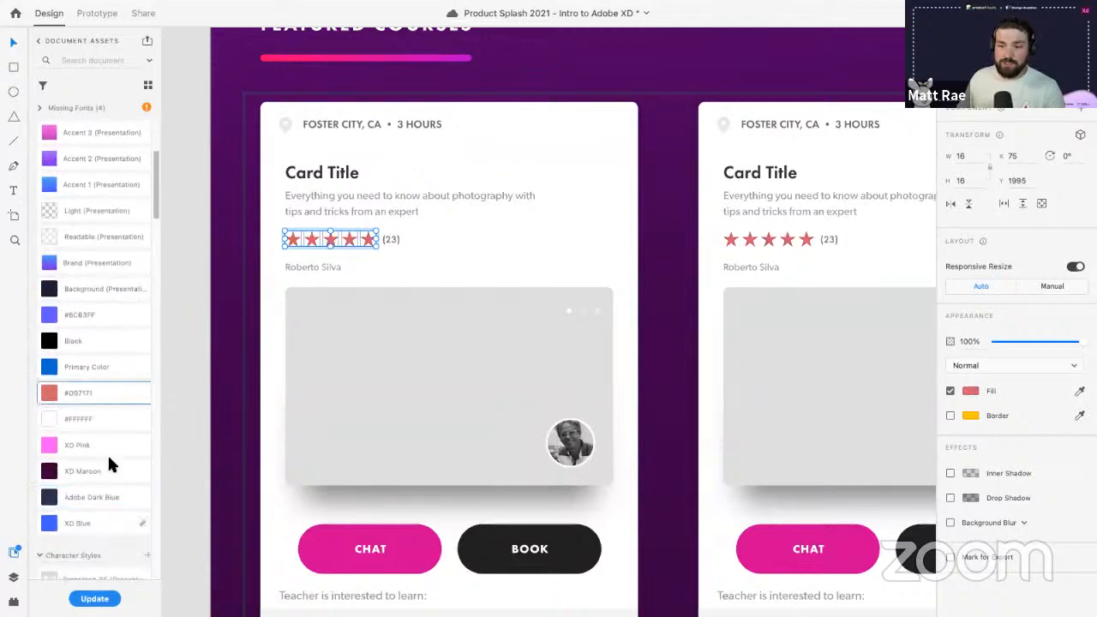
click(105, 493)
scroll(98, 325, up, 2)
scroll(96, 309, up, 3)
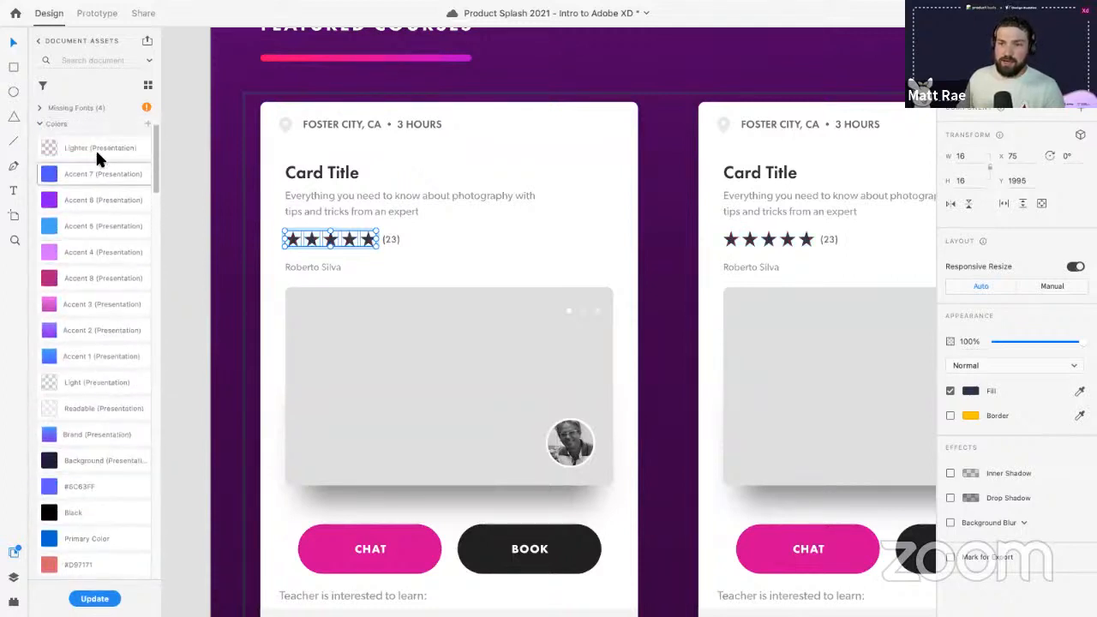
shift+click(96, 147)
right_click(96, 147)
click(113, 155)
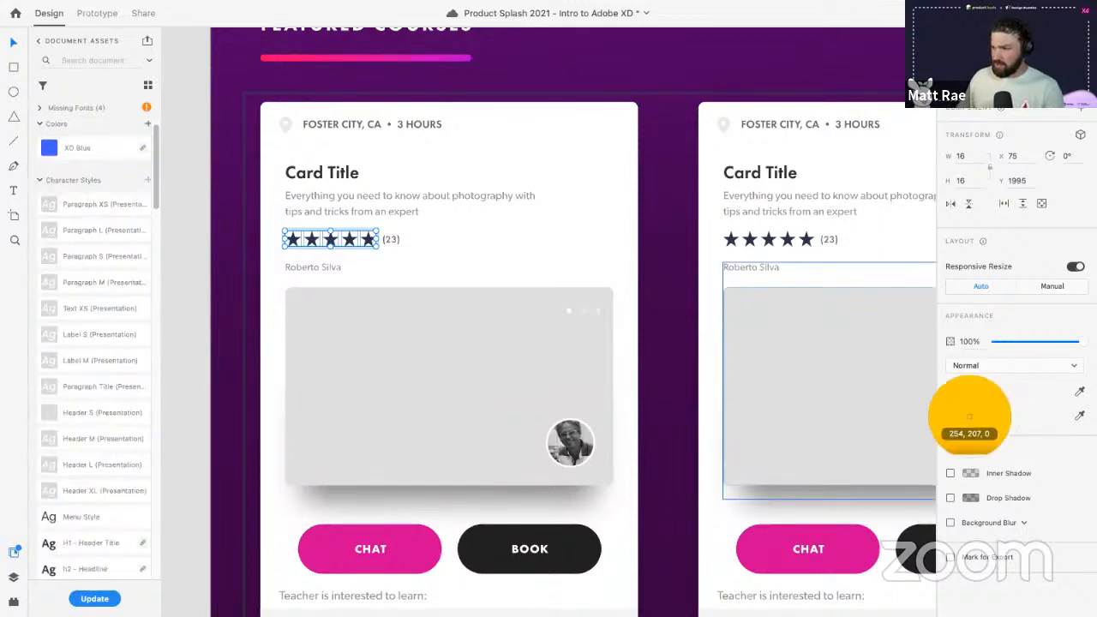
- Recolour the stars yellow and save that yellow as a document colour named Rating Yellow
click(970, 415)
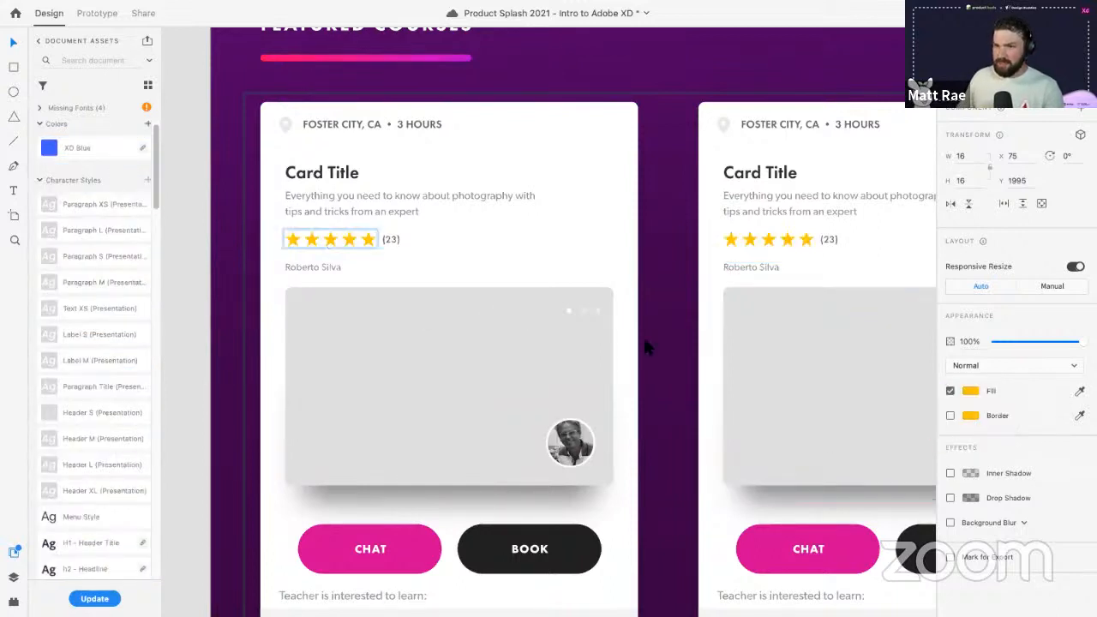
click(147, 125)
double_click(82, 131)
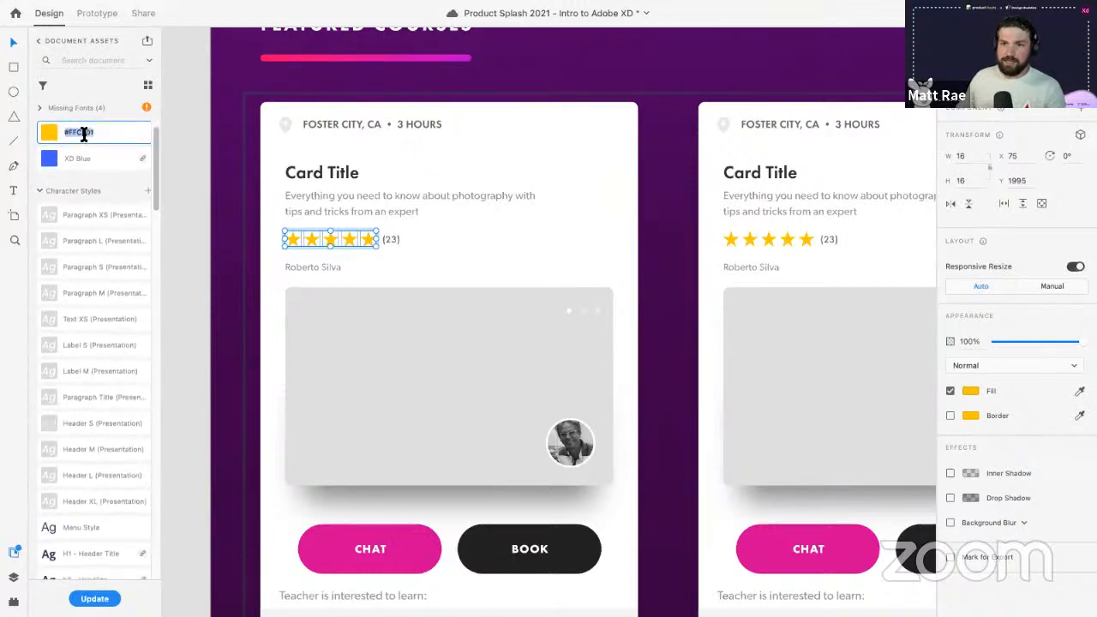
text(Rating Yellow)
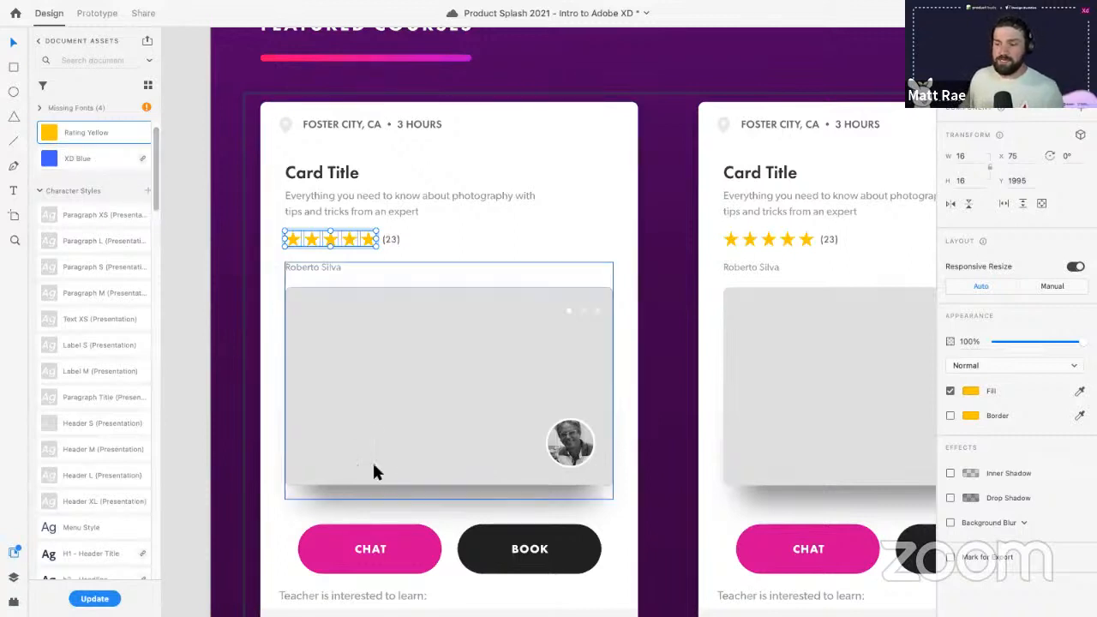
- Apply the XD Blue swatch to the CHAT buttons
click(421, 550)
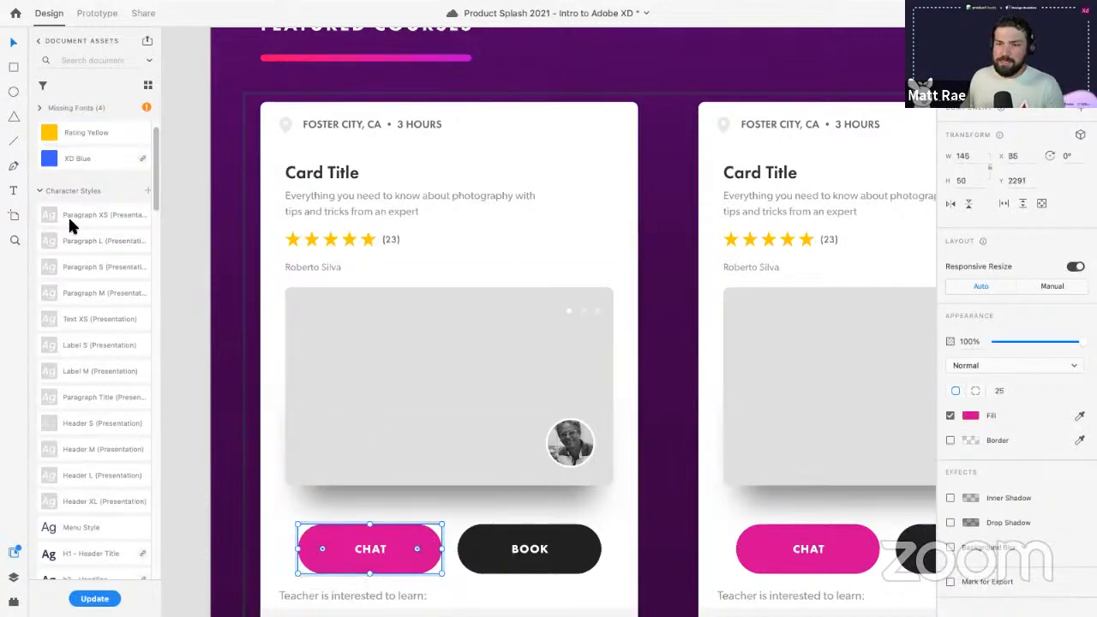
click(88, 159)
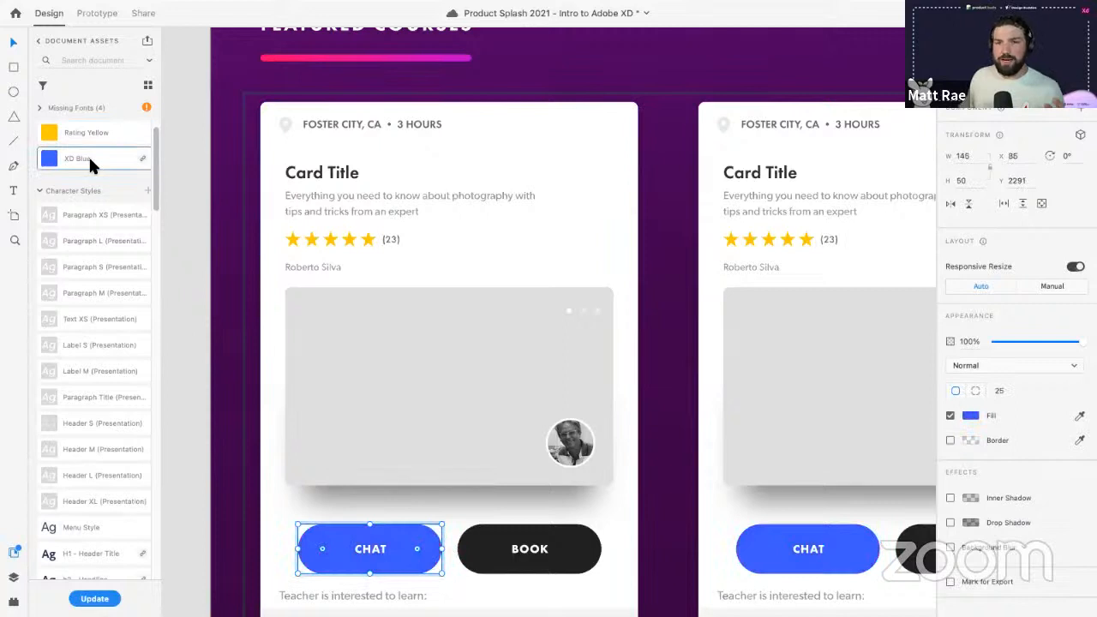
right_click(104, 130)
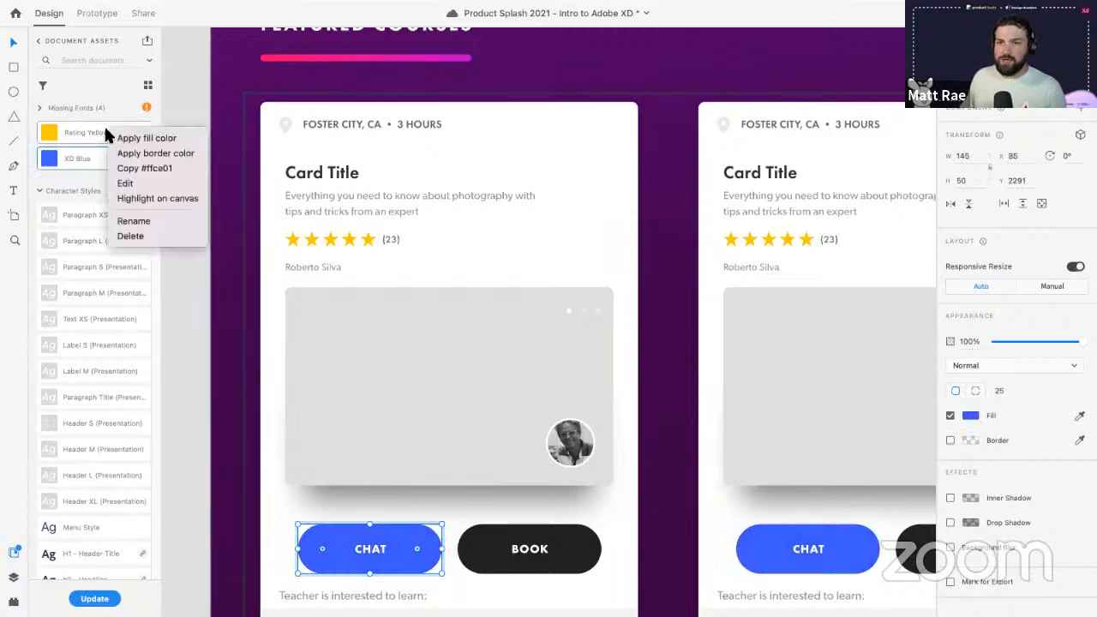
click(118, 101)
- Edit Rating Yellow's hue to orange #F29E00 so every card's stars update
right_click(103, 129)
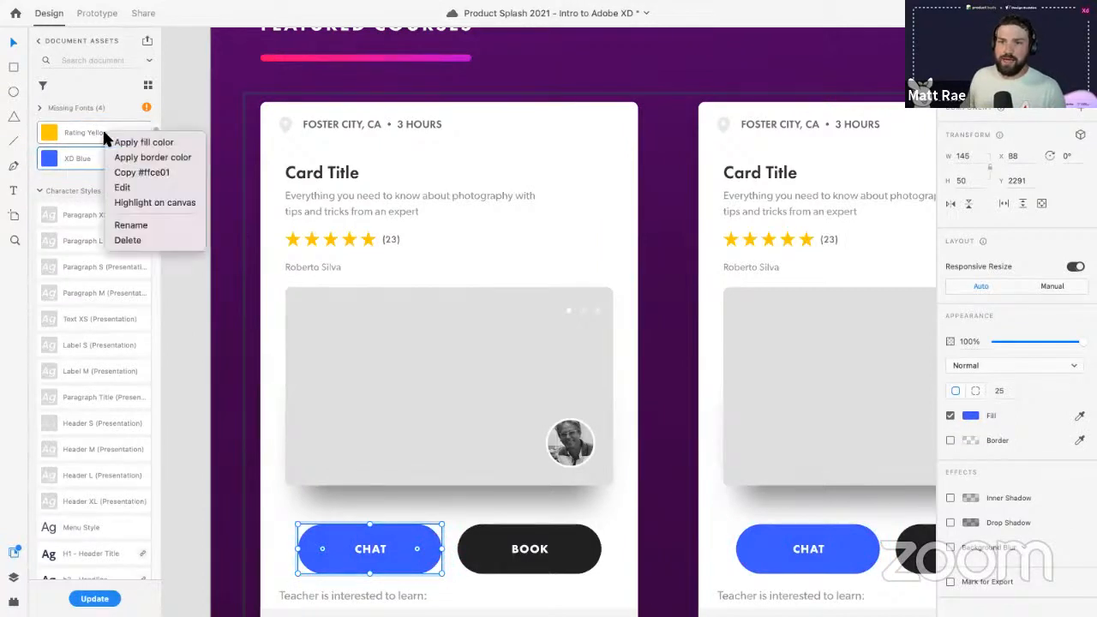
click(134, 186)
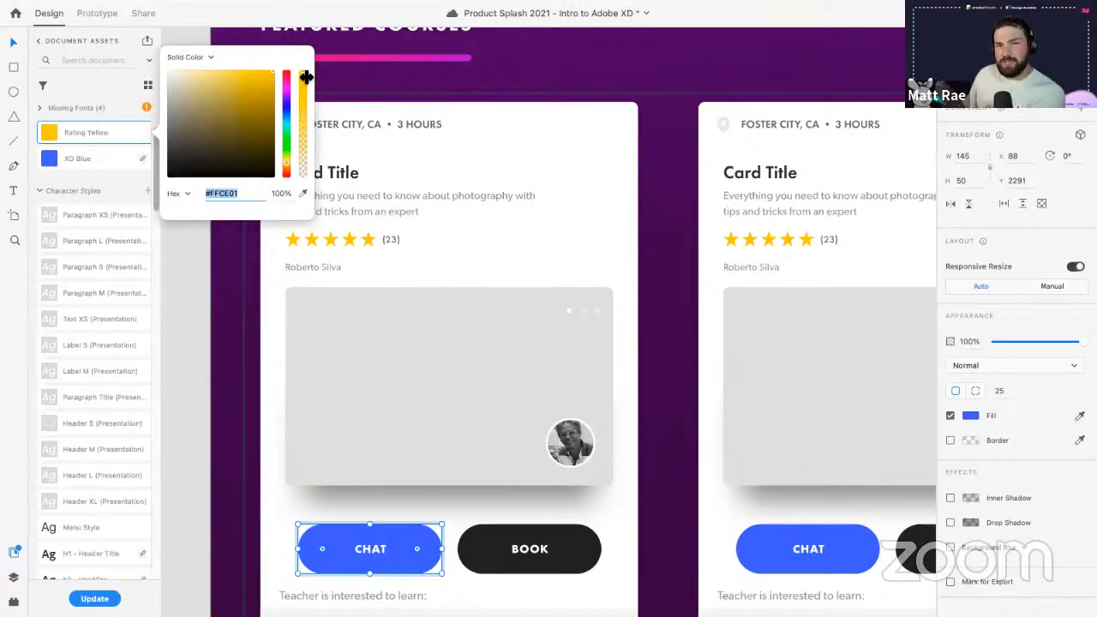
click(288, 167)
drag(287, 166, 287, 163)
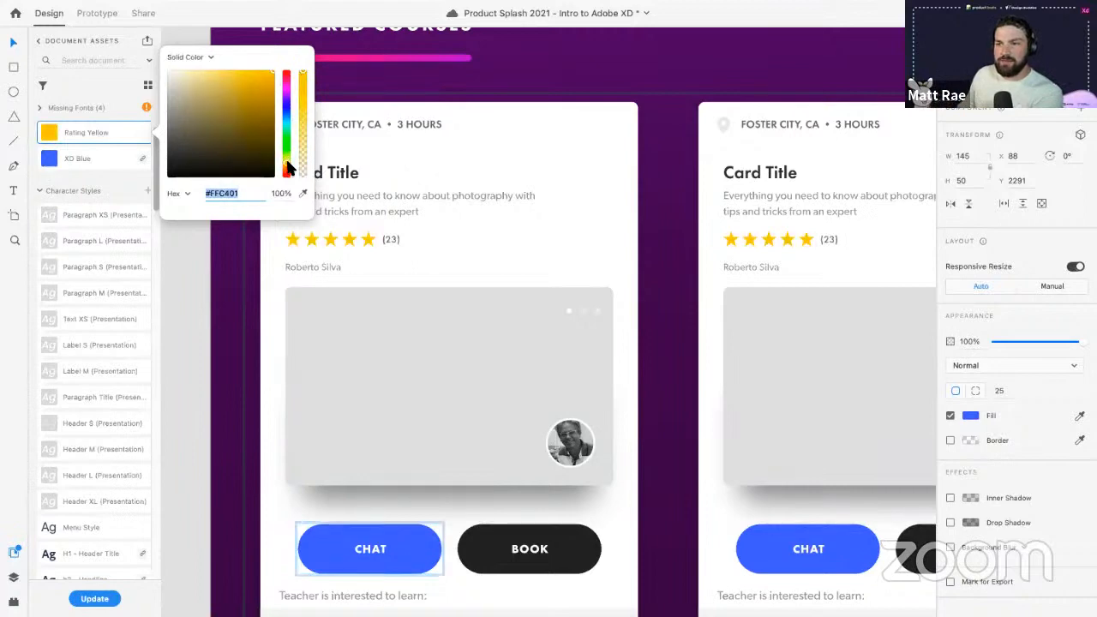
drag(271, 82, 275, 84)
drag(283, 159, 283, 168)
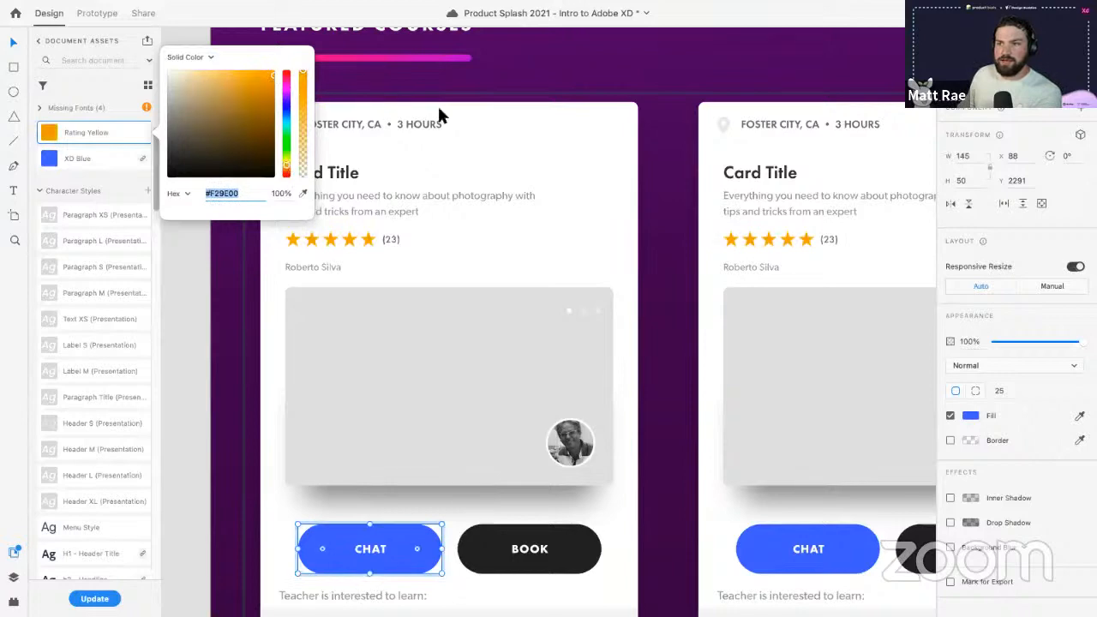
click(487, 77)
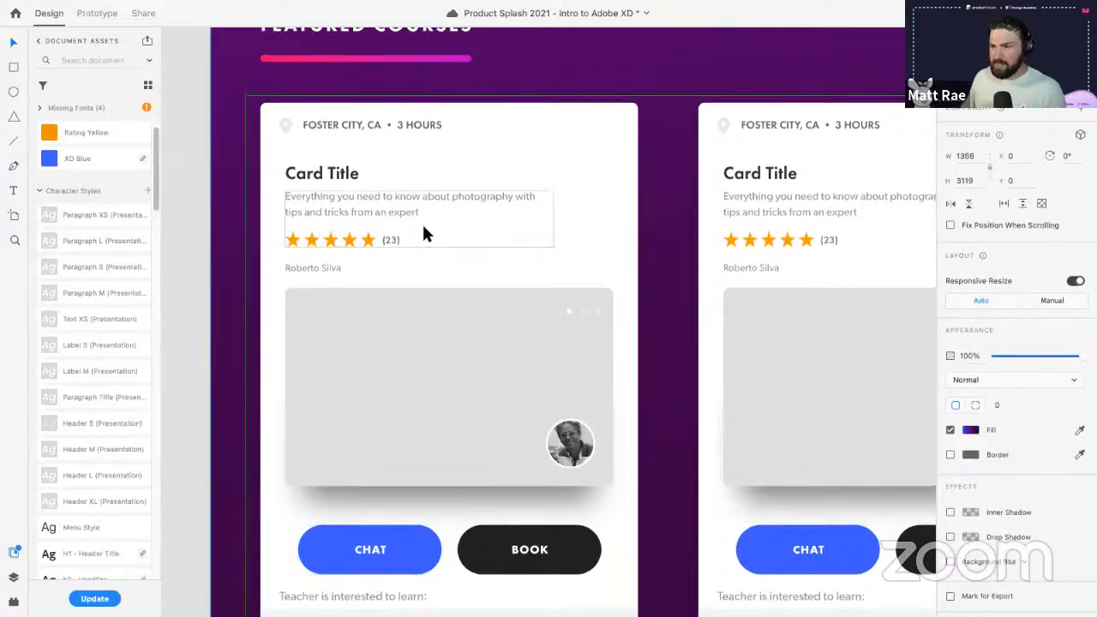
- Close the document colours, select the repeated course cards and save the document
scroll(422, 222, up, 2)
click(15, 554)
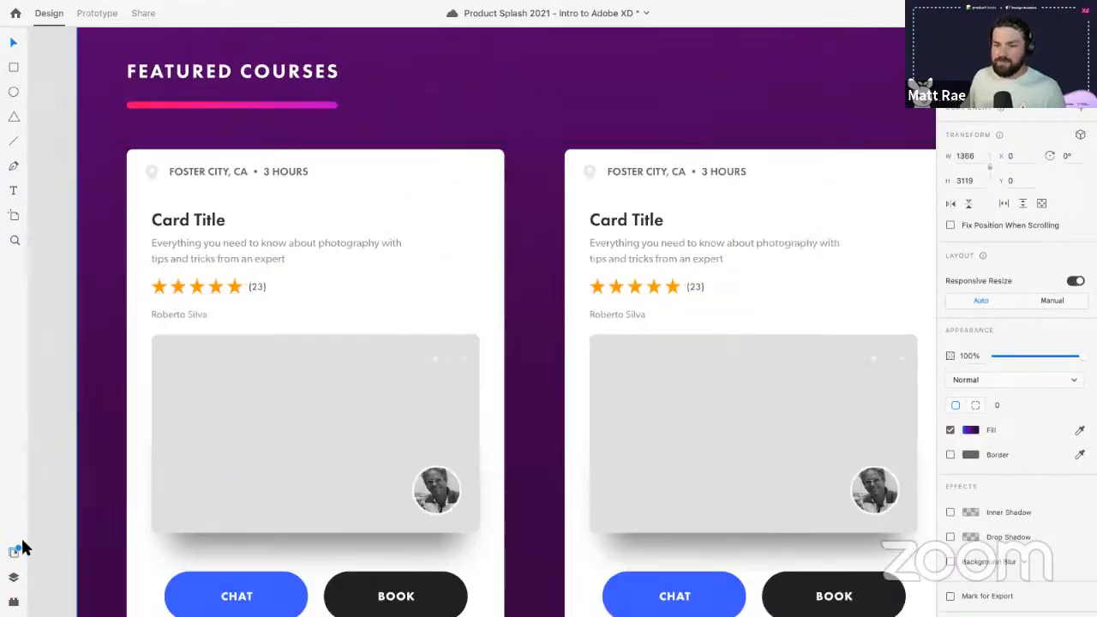
scroll(432, 374, down, 5)
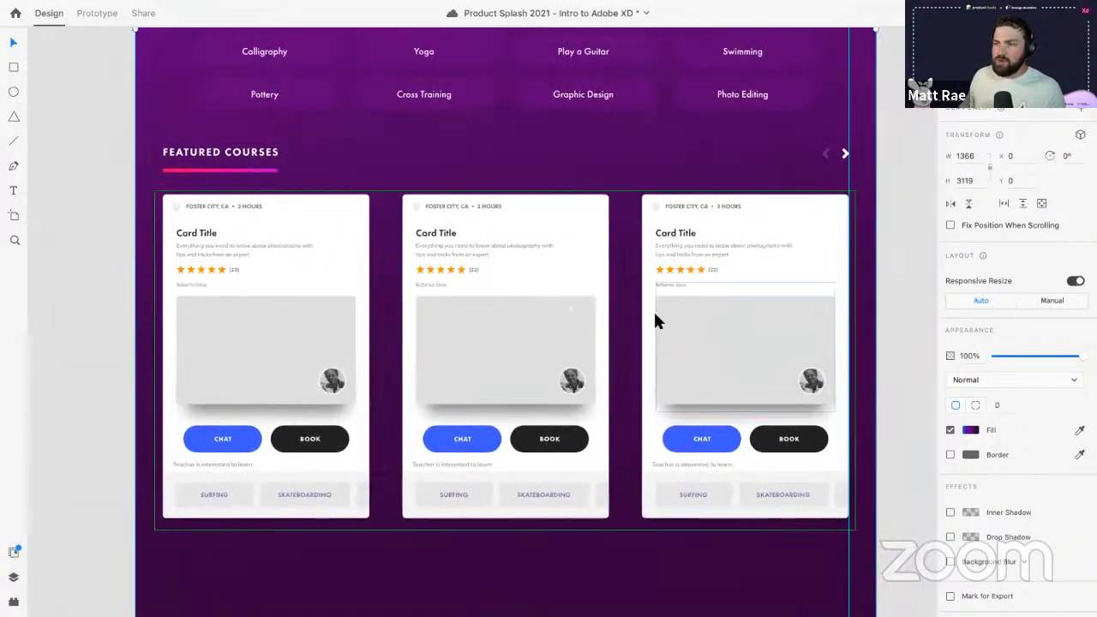
click(524, 317)
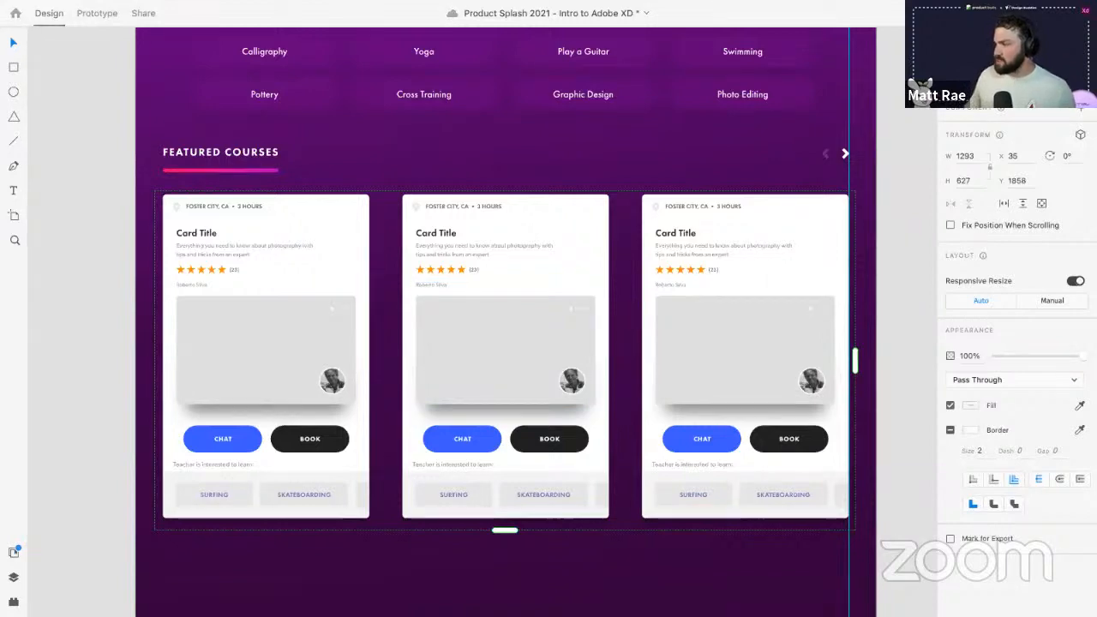
key(ctrl+s)
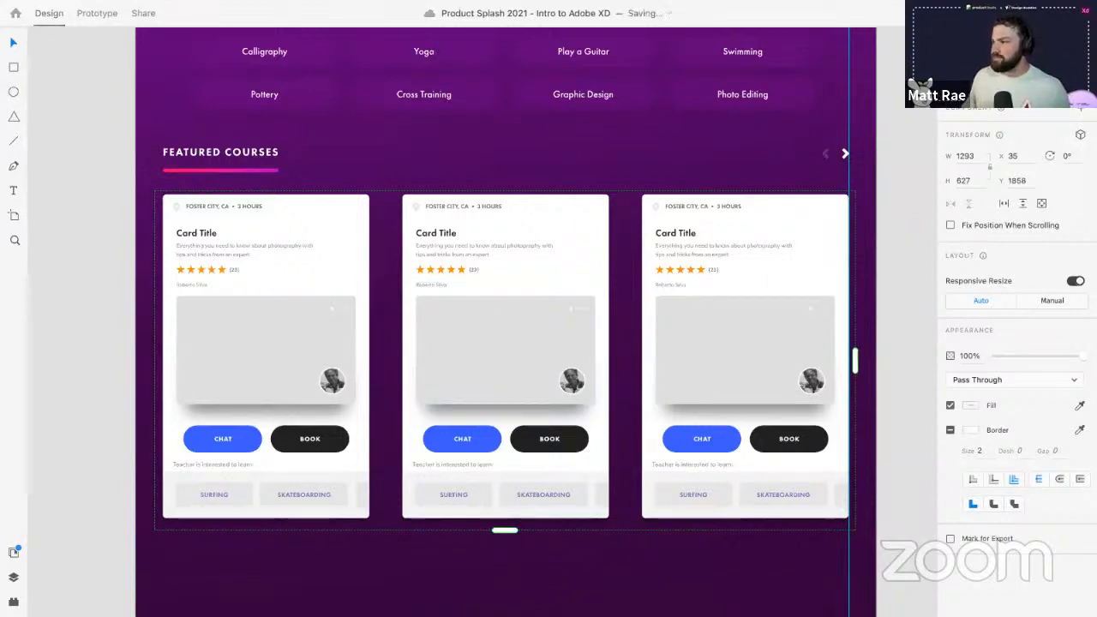
click(185, 15)
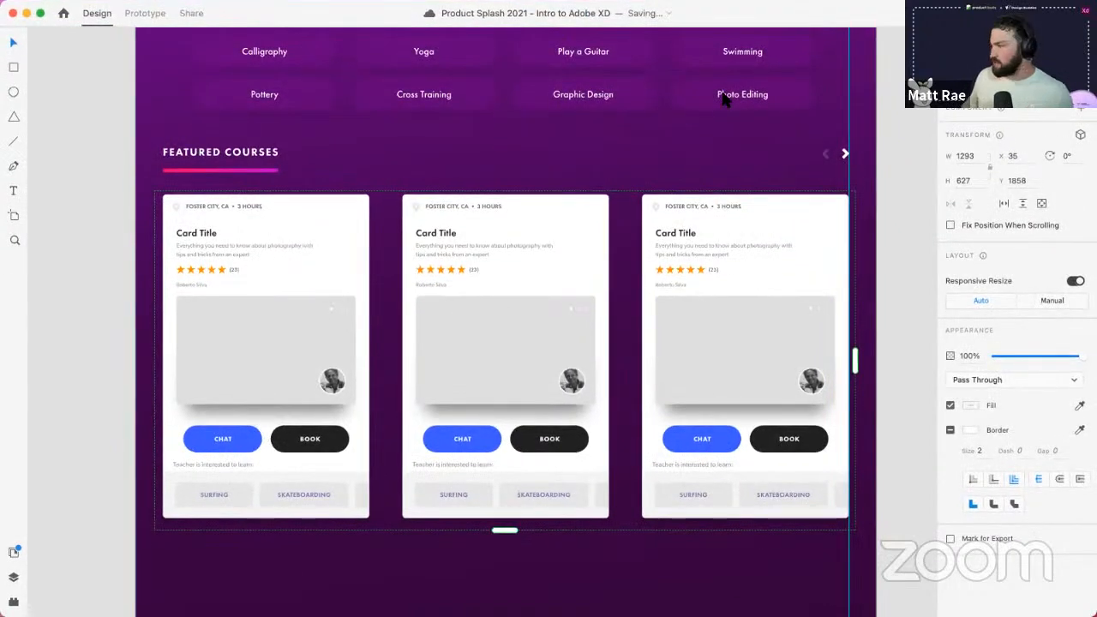
- Position the Training Assets Finder window beside XD and expand its Text Files folder
drag(722, 94, 733, 212)
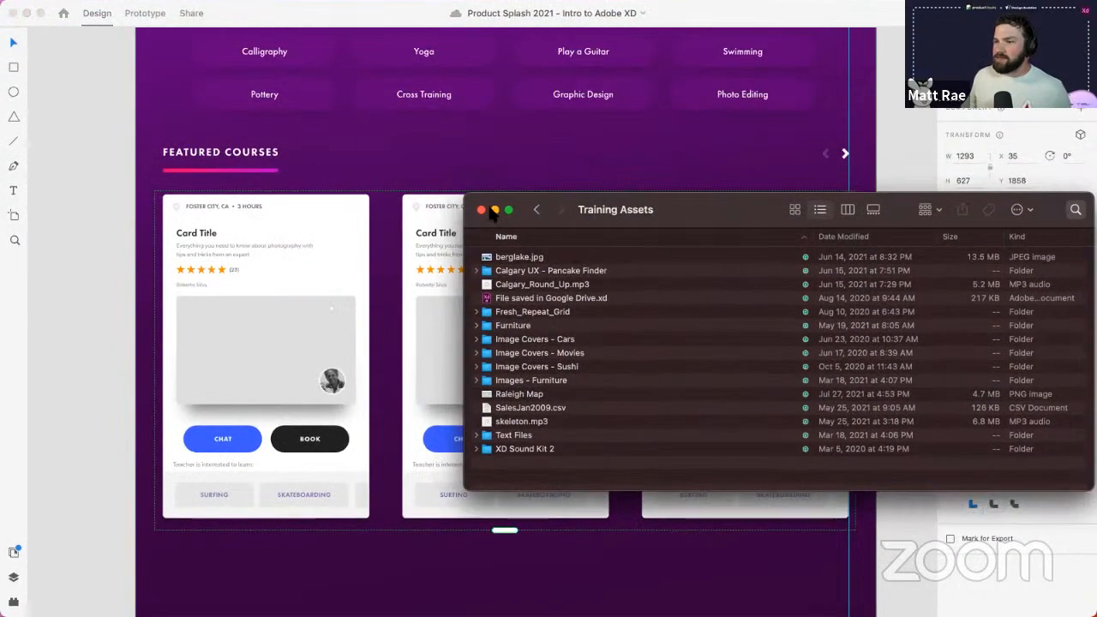
drag(463, 199, 733, 165)
click(744, 405)
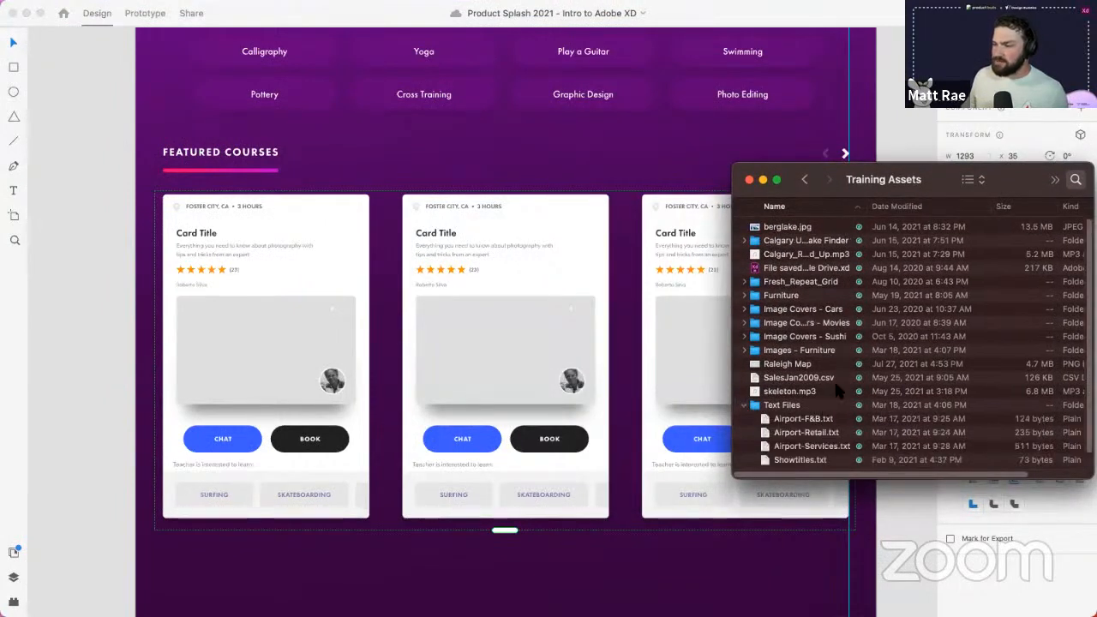
scroll(833, 379, down, 1)
- Preview Showtitles.txt and drop it onto Card Title, giving Superstore, The Good Doctor and Seinfeld
click(802, 440)
key(space)
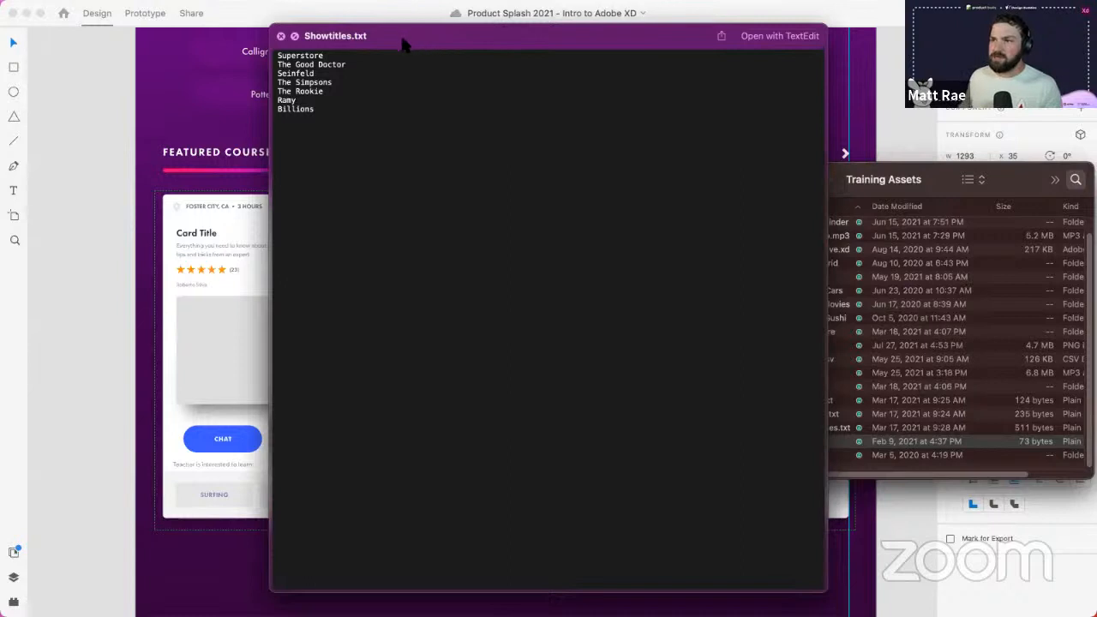
key(space)
drag(803, 440, 208, 235)
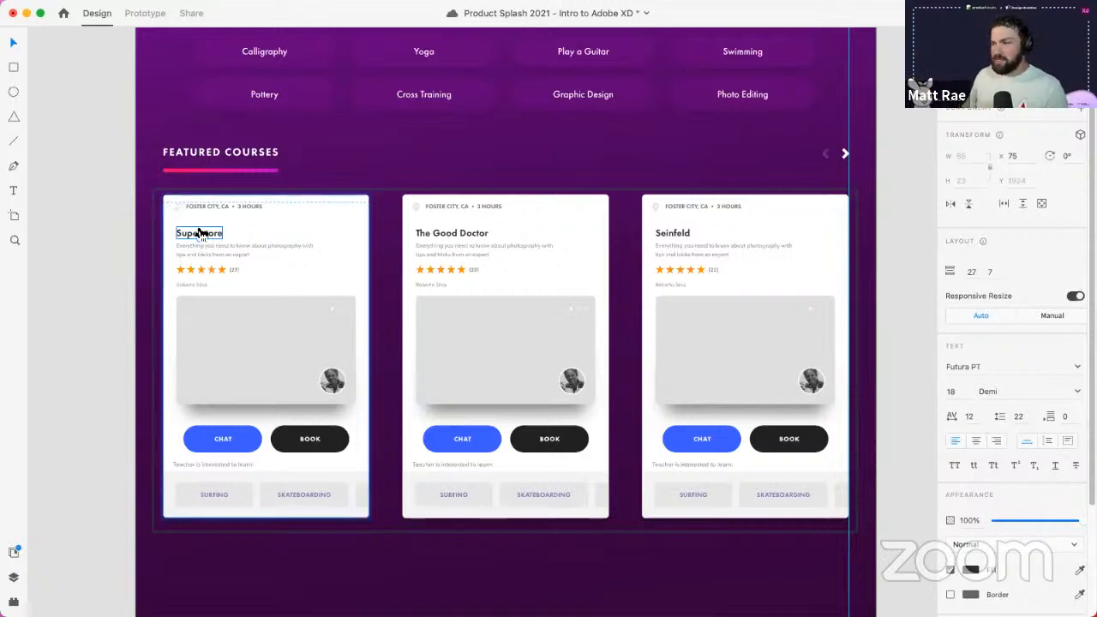
key(super+Tab)
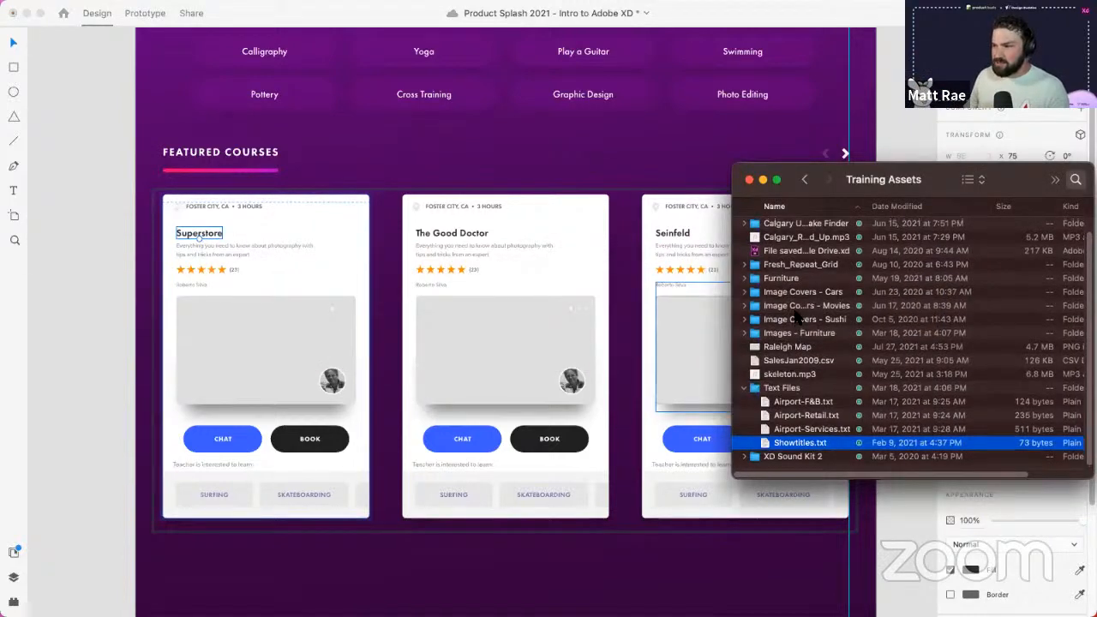
- Fill the course card image placeholders with the five photos from Finder's Image Covers - Movies folder
scroll(747, 300, up, 2)
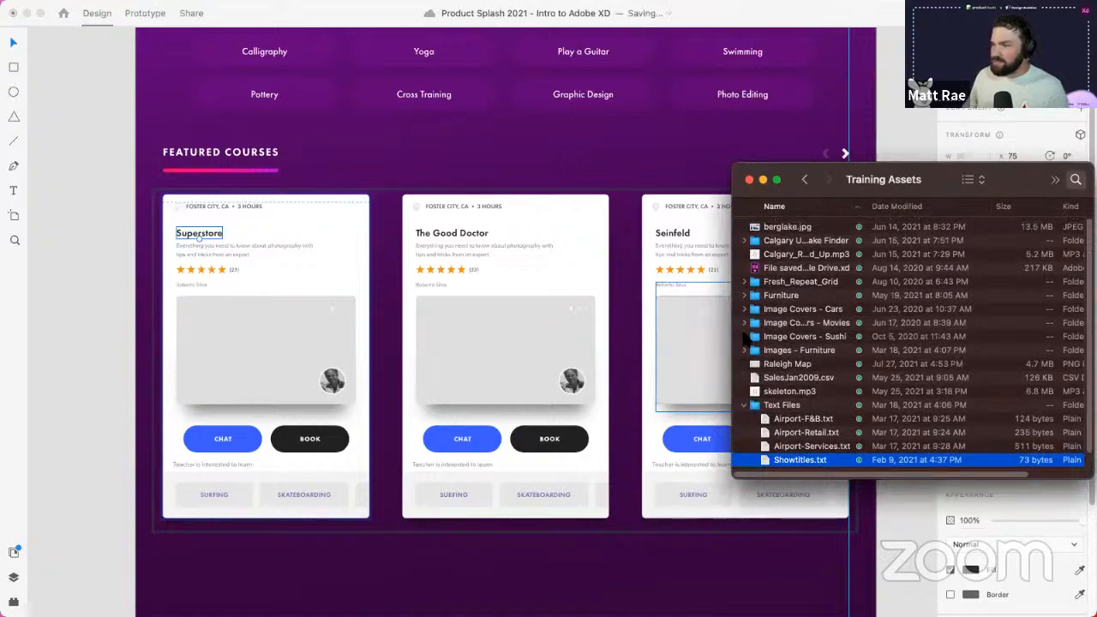
click(744, 336)
click(744, 322)
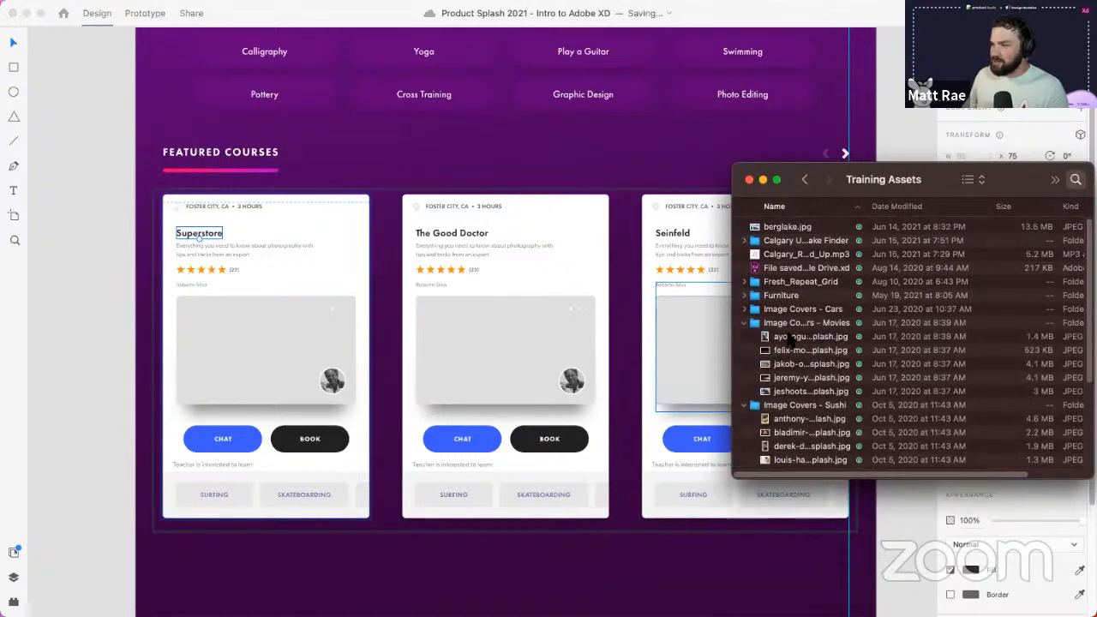
click(797, 336)
shift+click(800, 390)
drag(793, 339, 221, 327)
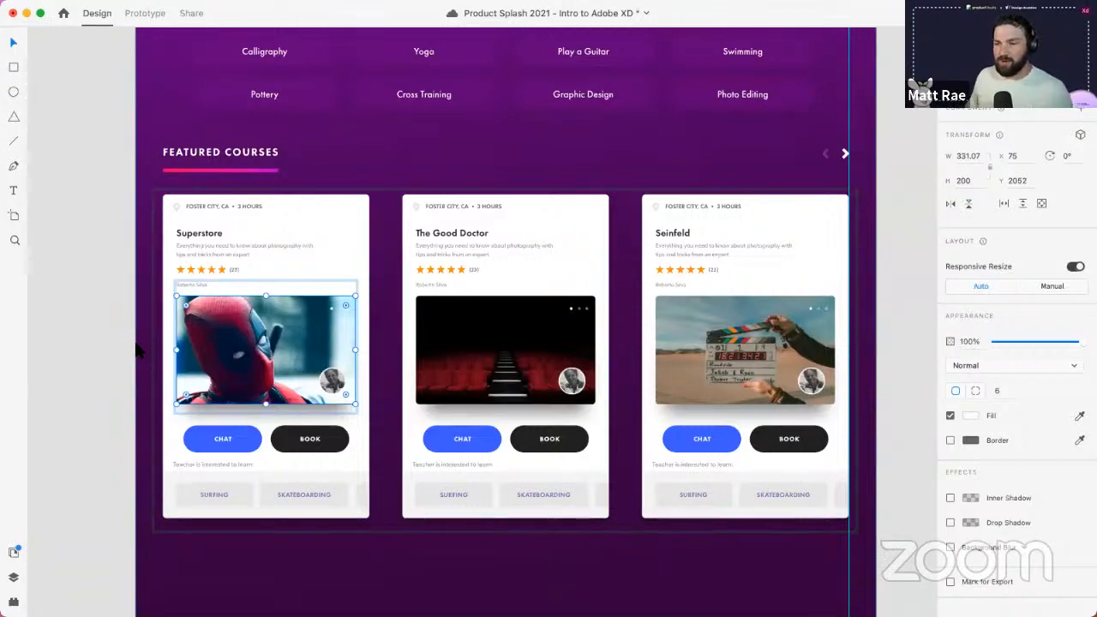
click(96, 326)
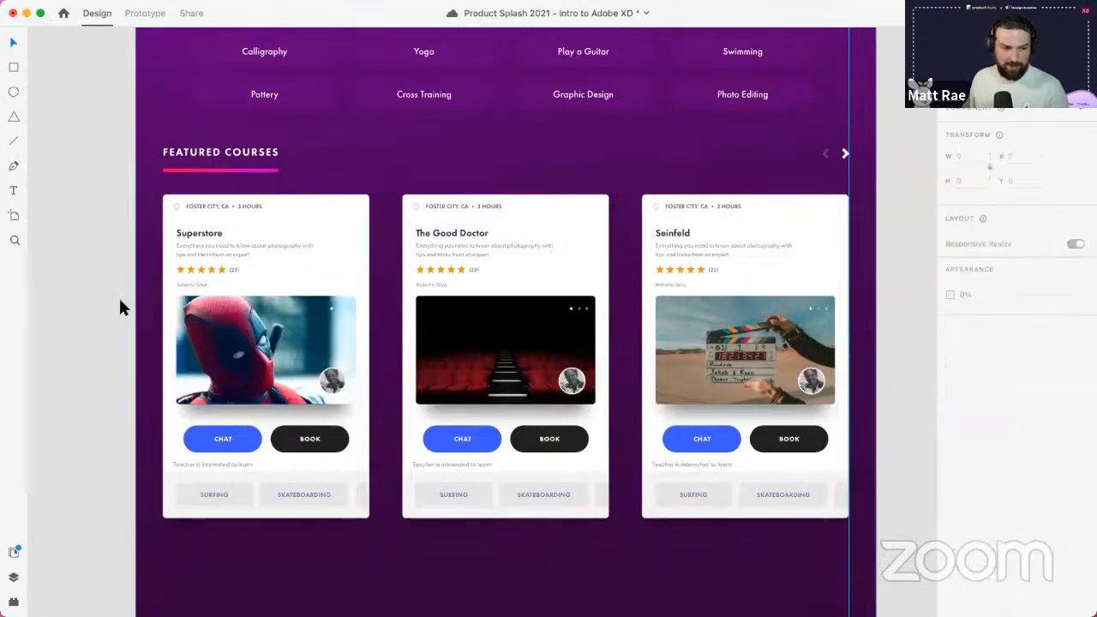
- Extend the Featured Courses repeat grid down to add The Simpsons, The Rookie and Ramy cards
scroll(283, 301, down, 3)
scroll(283, 301, down, 1)
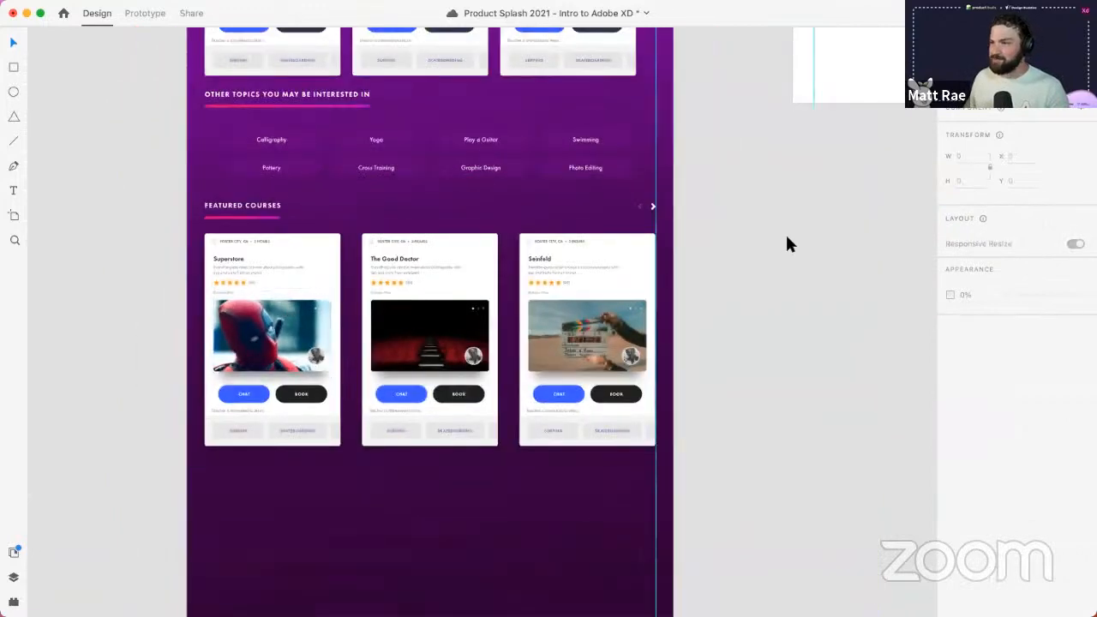
drag(741, 210, 720, 90)
click(553, 251)
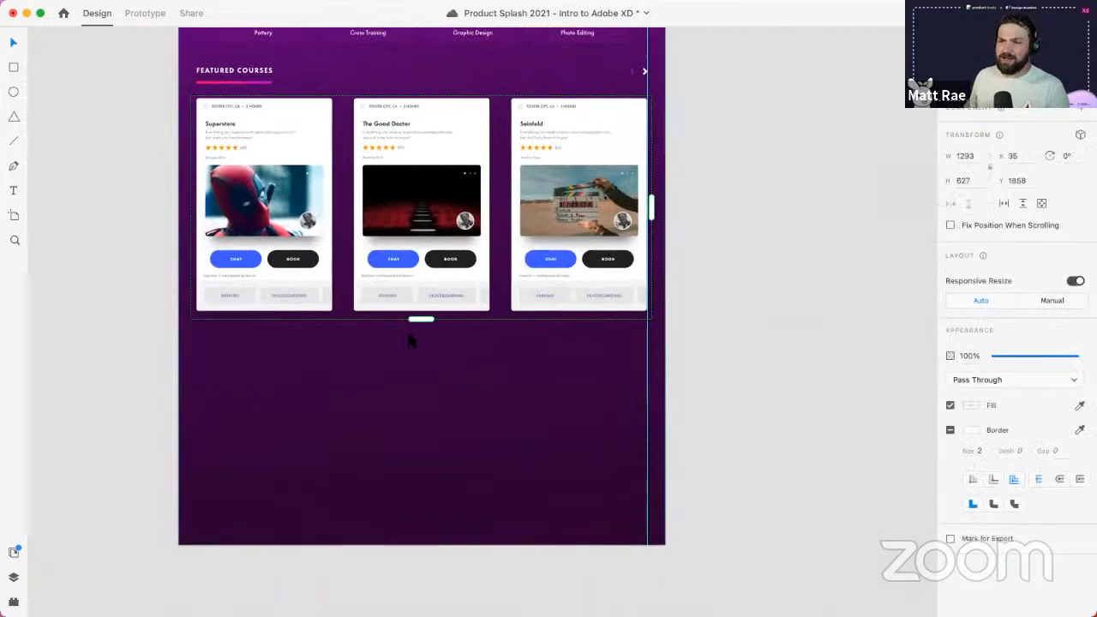
drag(421, 318, 417, 545)
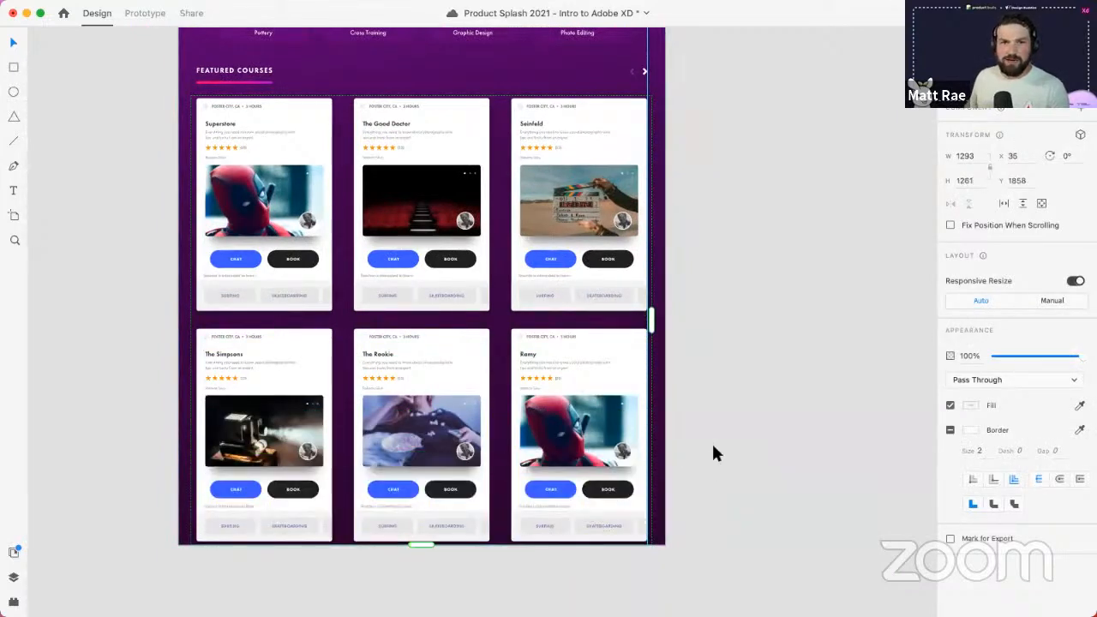
click(795, 230)
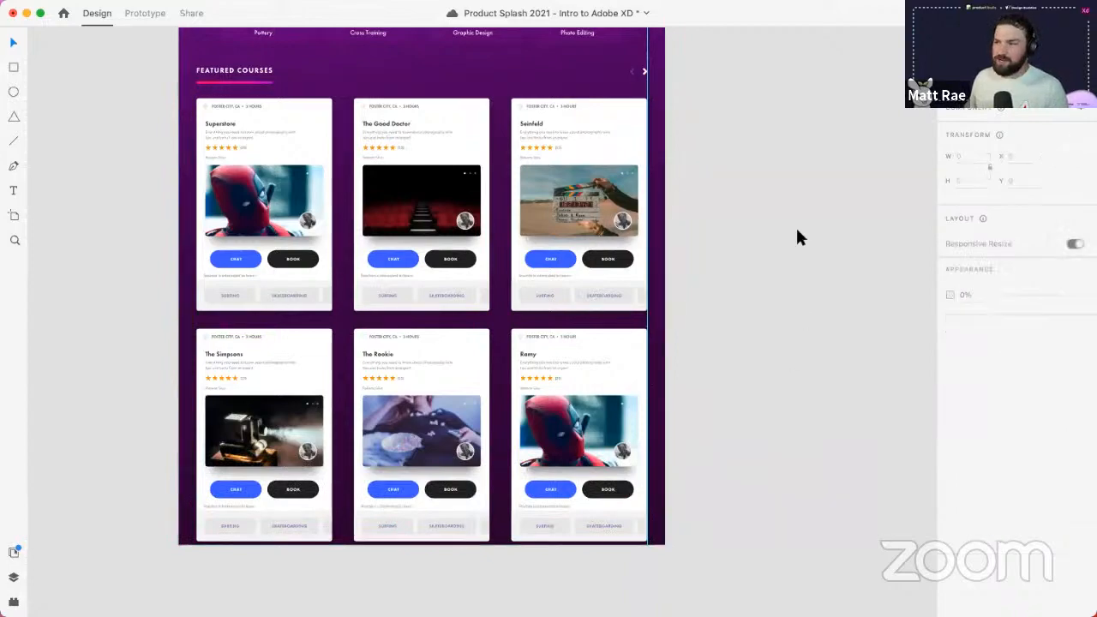
drag(695, 381, 579, 585)
scroll(633, 186, down, 5)
- Save the document and duplicate the Open in a new Tab... button just below the original
drag(806, 154, 565, 419)
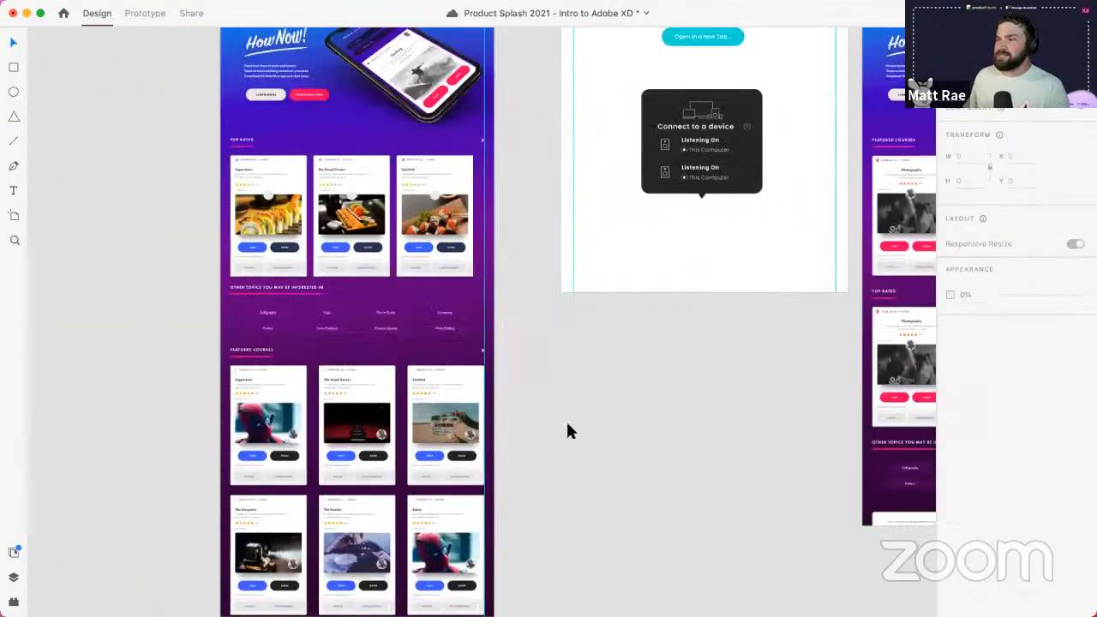
scroll(611, 330, up, 5)
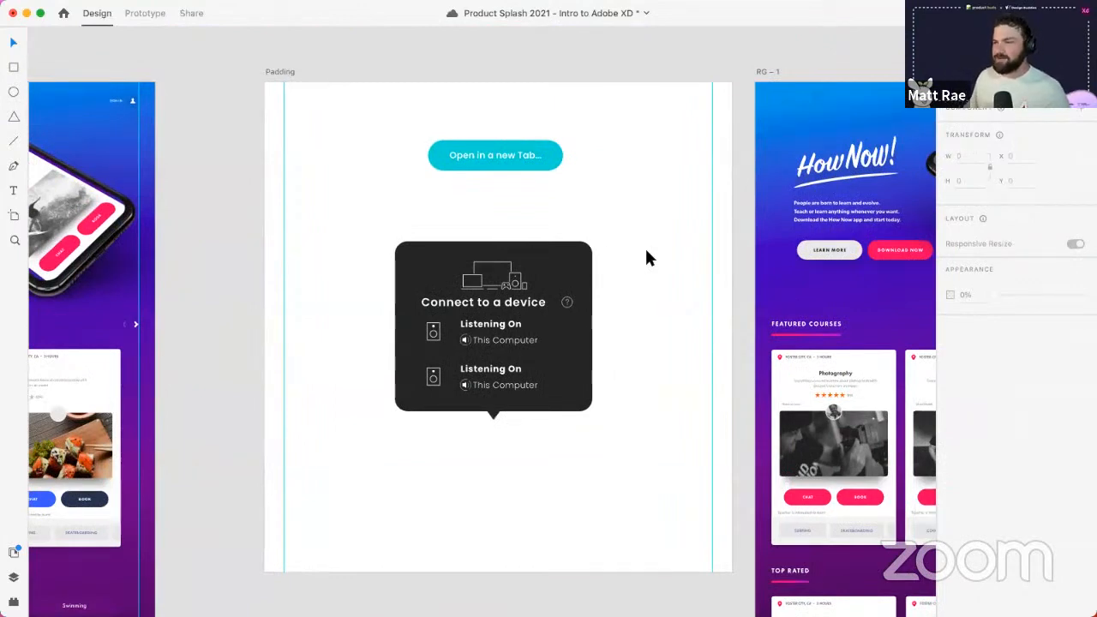
click(519, 156)
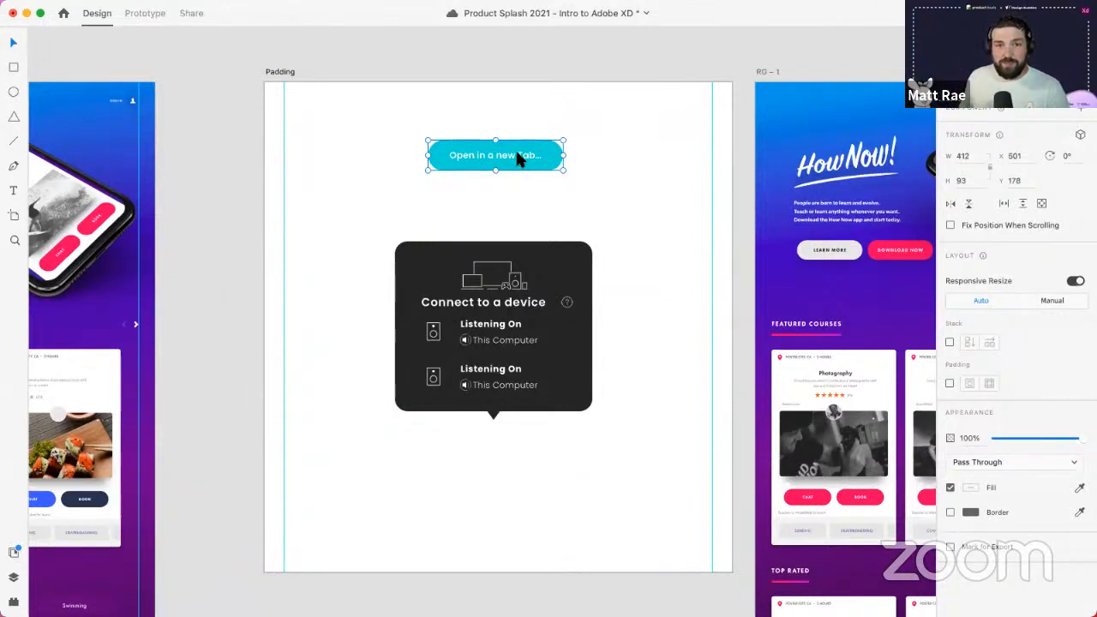
scroll(521, 144, up, 3)
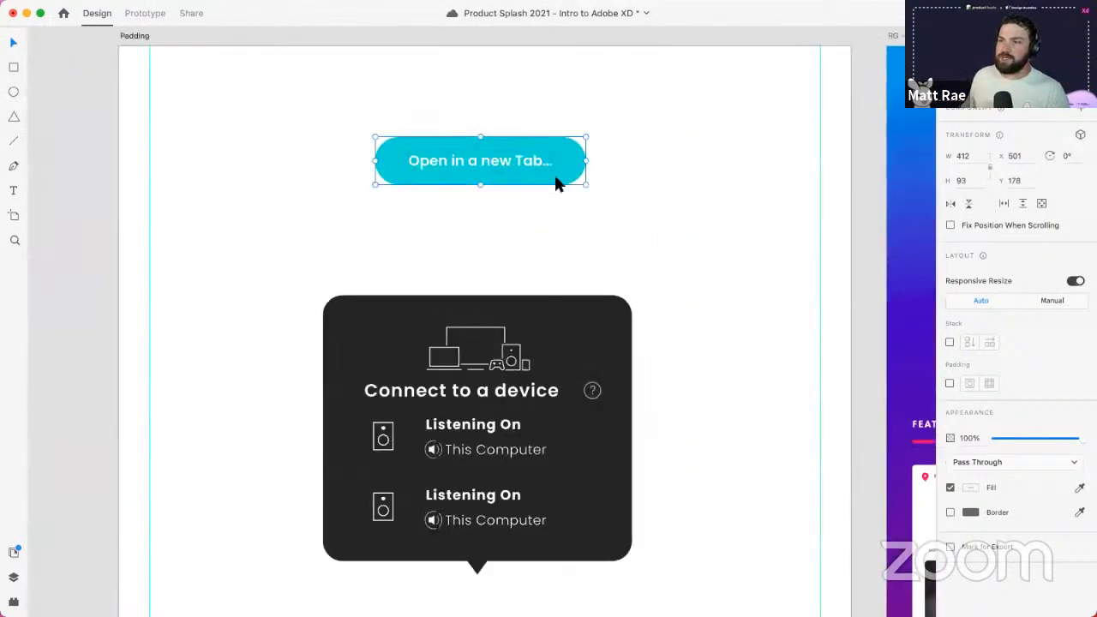
key(super+s)
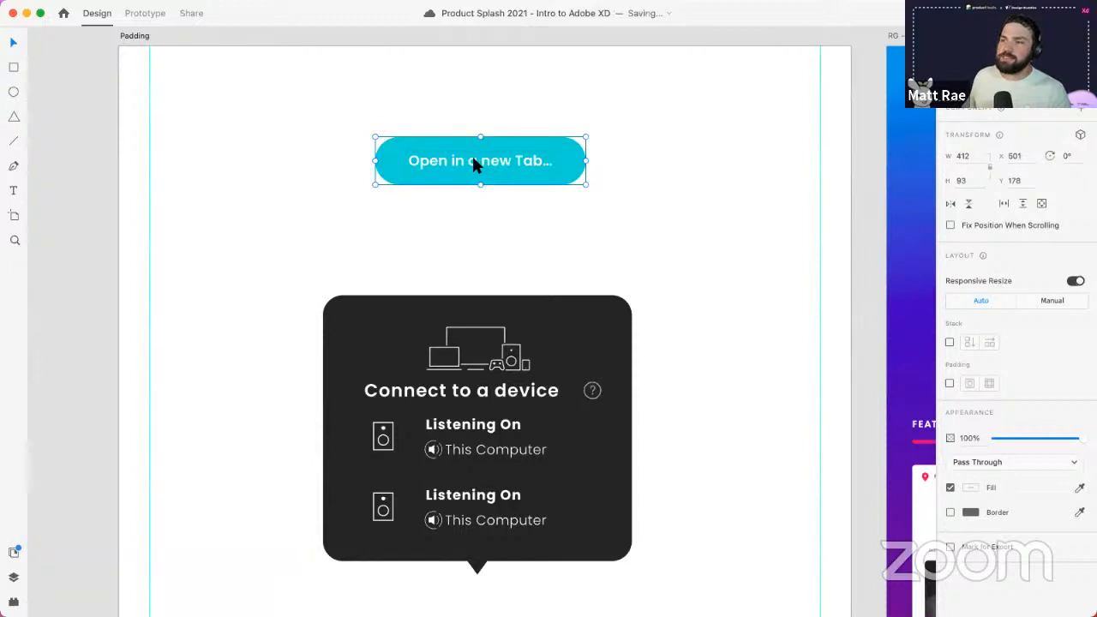
double_click(473, 156)
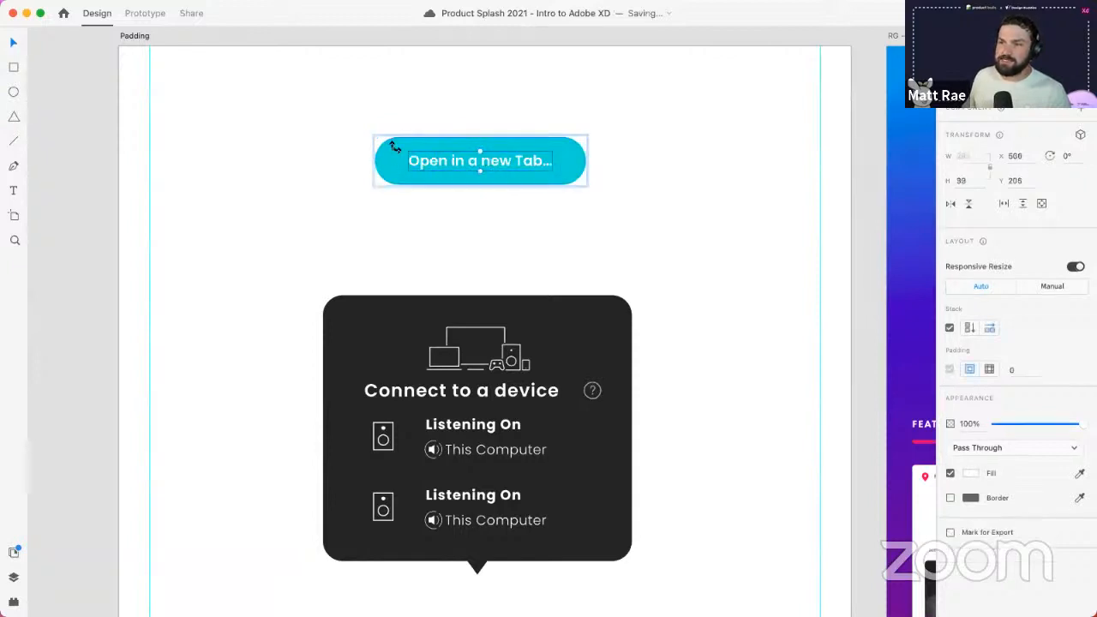
click(507, 124)
click(511, 157)
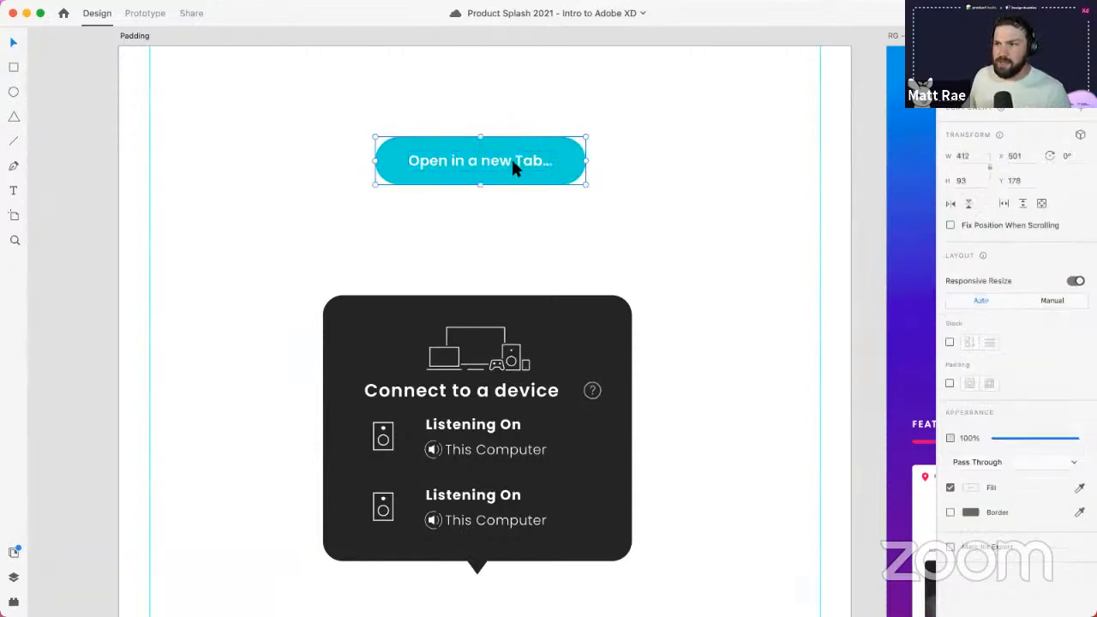
drag(511, 157, 508, 224)
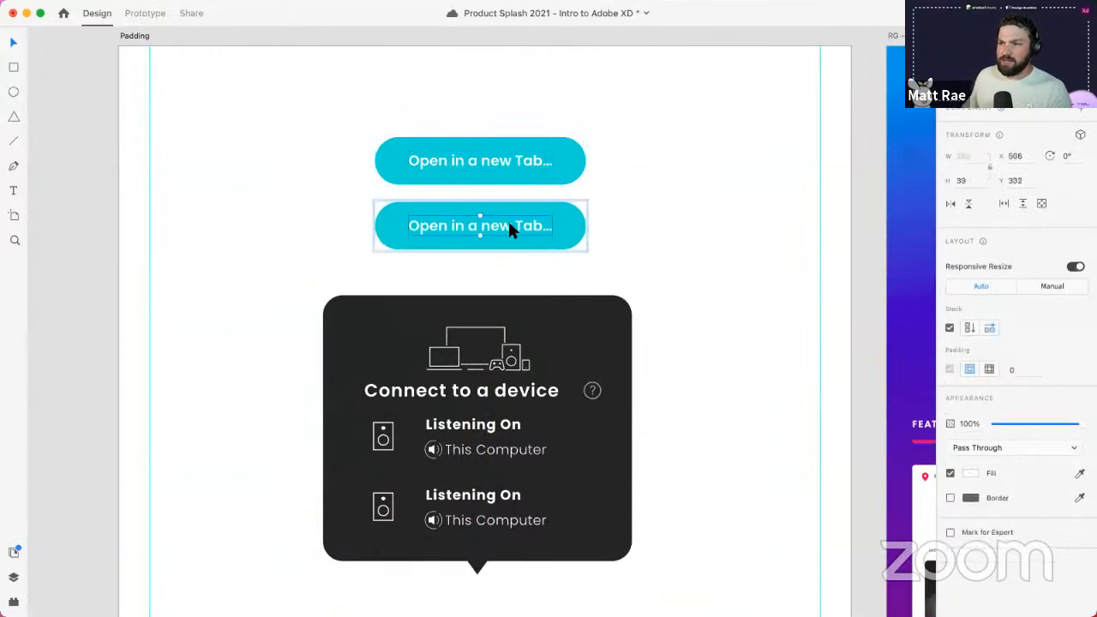
- Relabel the copy 'Save' and shrink its background evenly around its centre
double_click(508, 225)
double_click(508, 225)
text(Save)
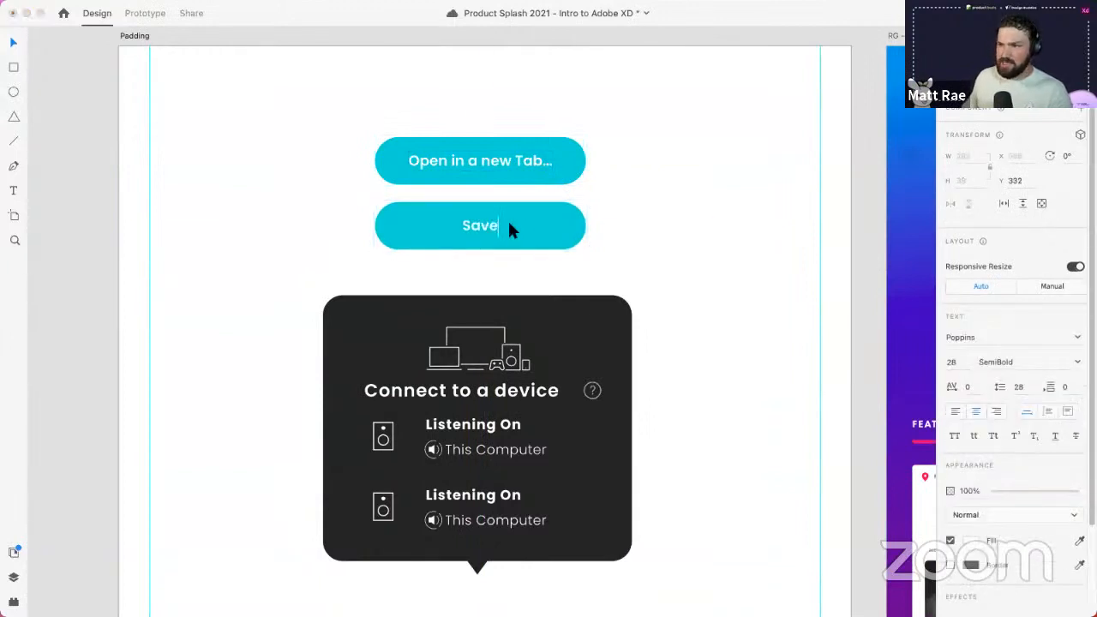
click(650, 210)
click(524, 220)
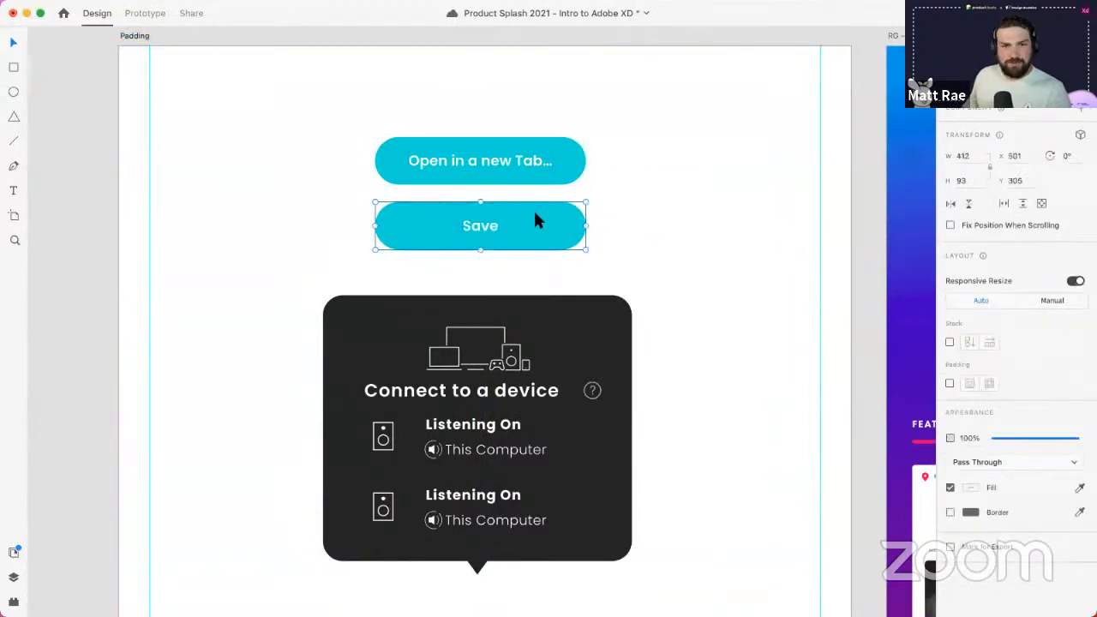
double_click(537, 218)
key(alt)
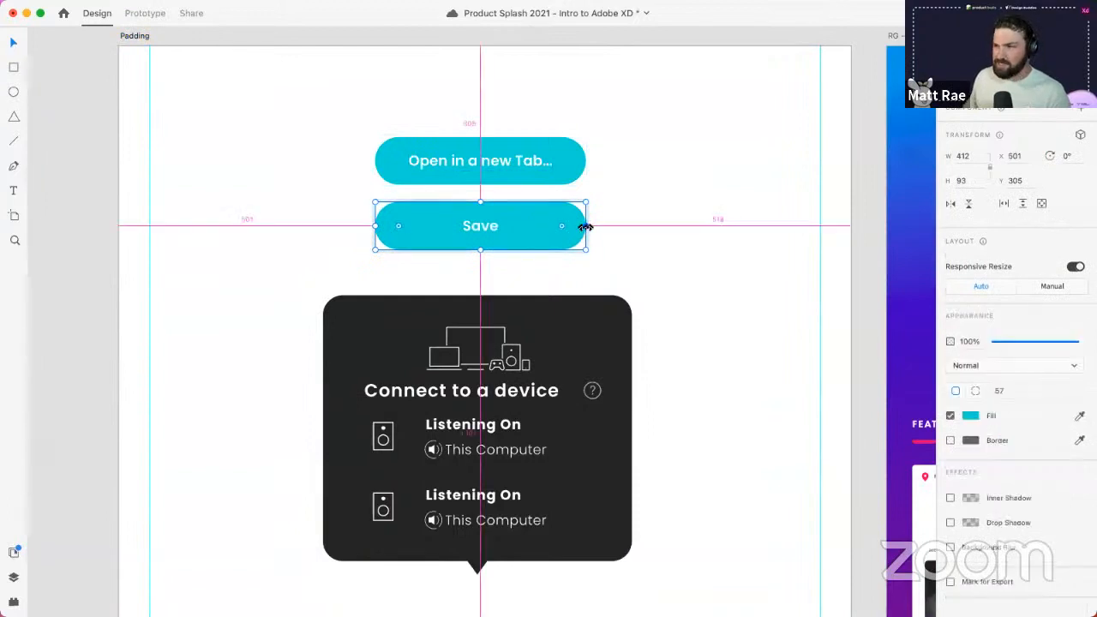
drag(582, 225, 520, 225)
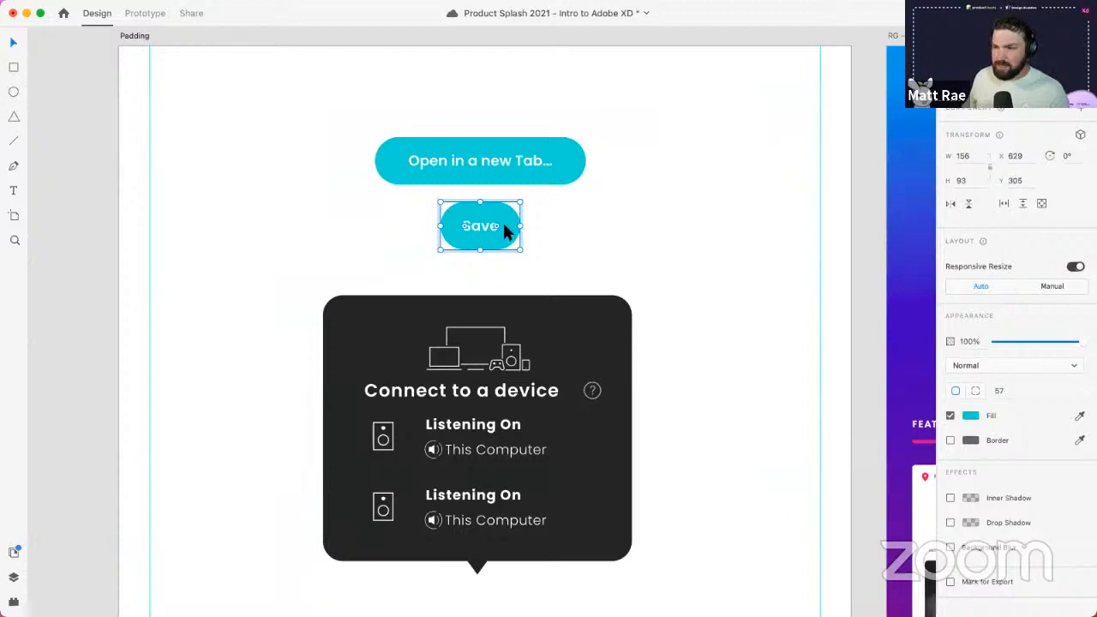
- Check the button labels, then delete the Save button
double_click(501, 222)
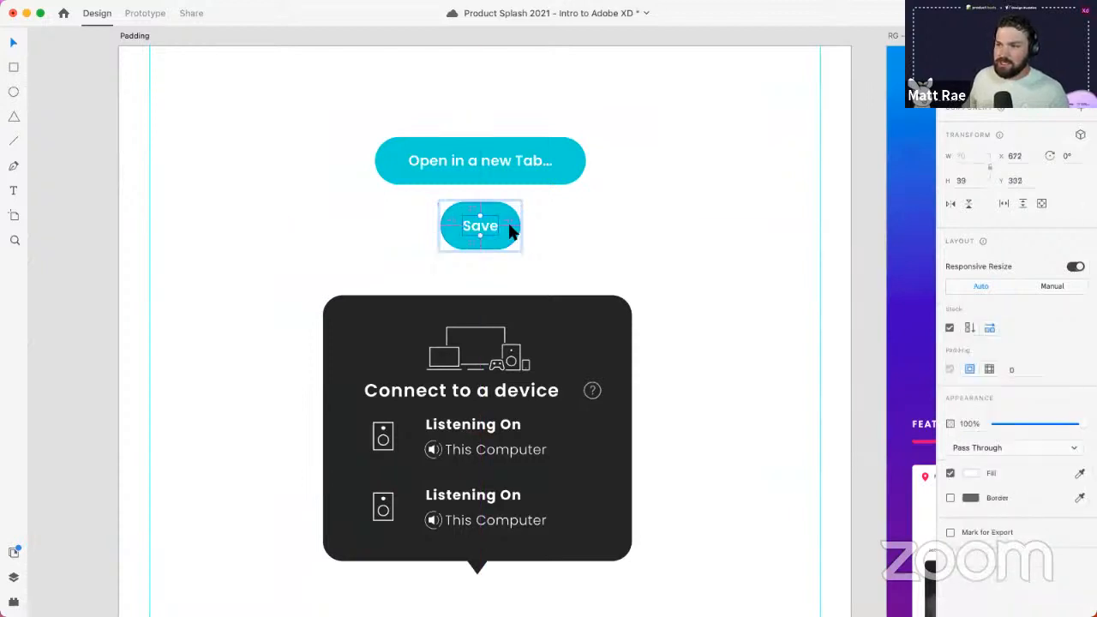
double_click(529, 155)
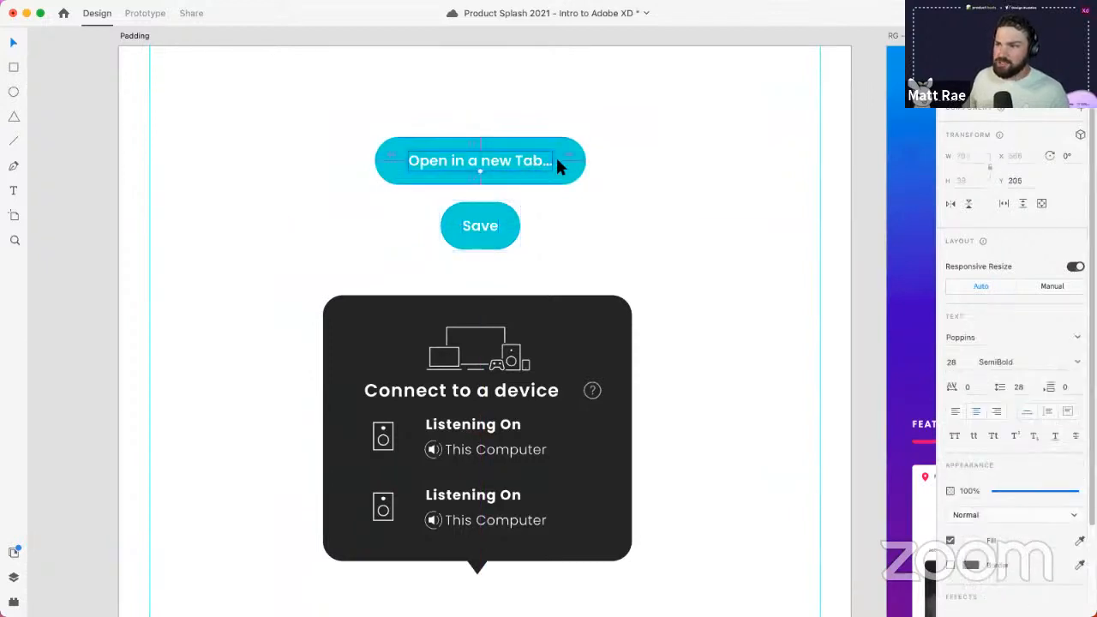
double_click(499, 229)
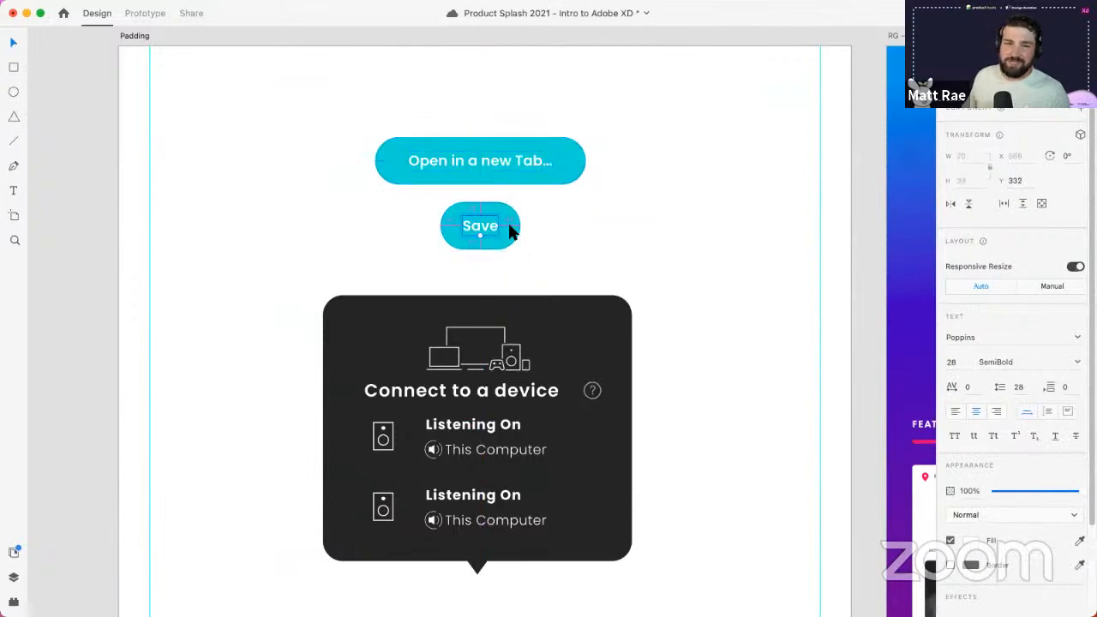
click(539, 213)
click(505, 227)
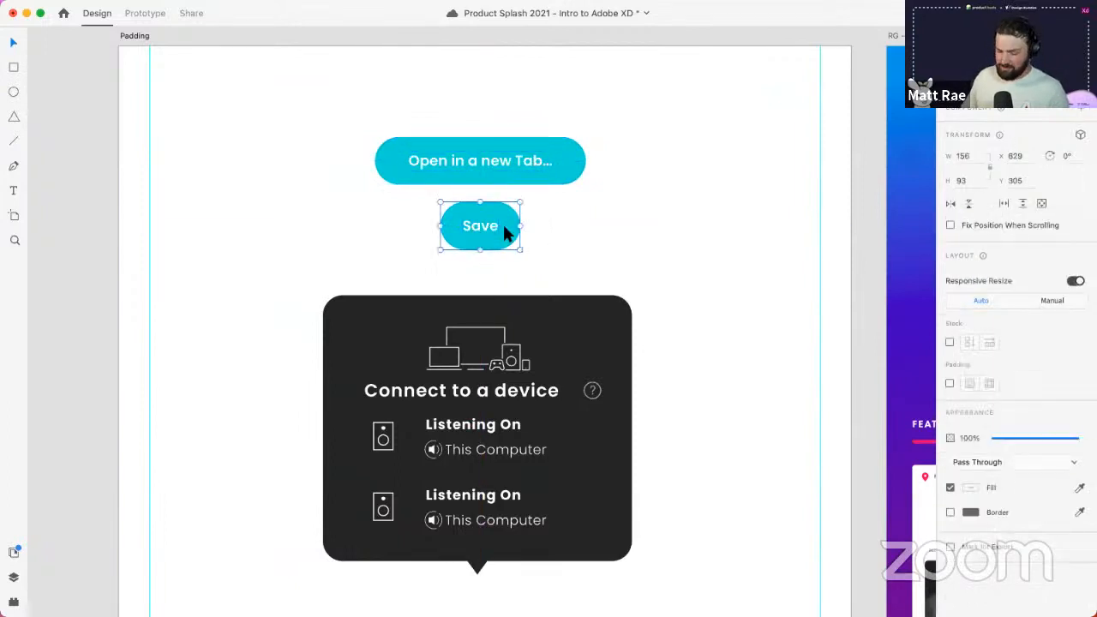
key(Delete)
- Duplicate the Open in a new Tab... button below, enable Padding, and relabel it 'Save'
click(506, 156)
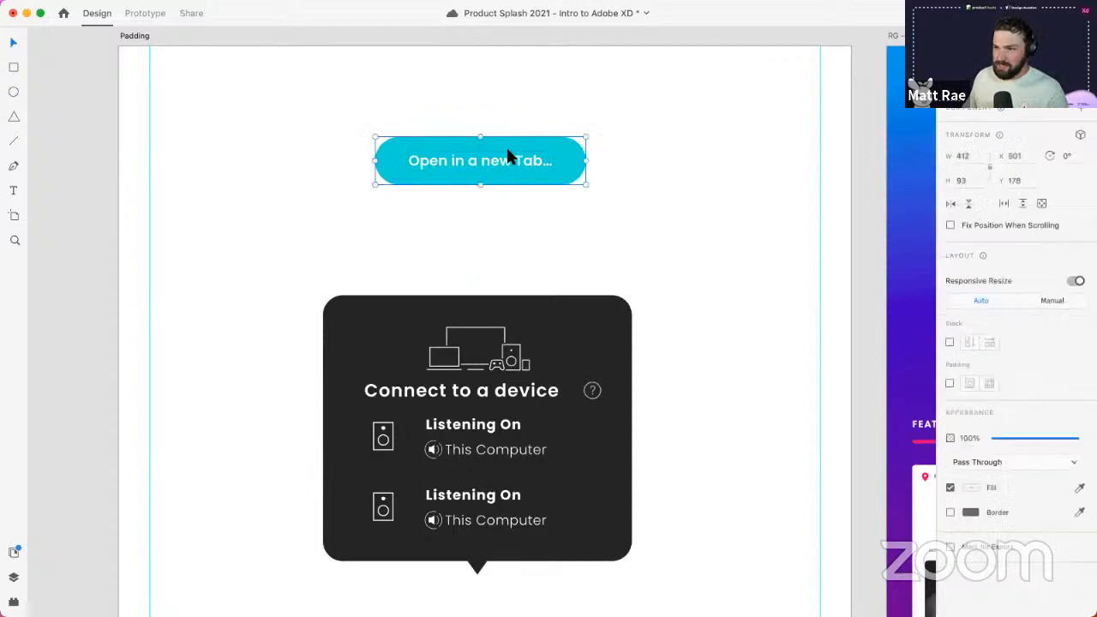
drag(514, 155, 519, 225)
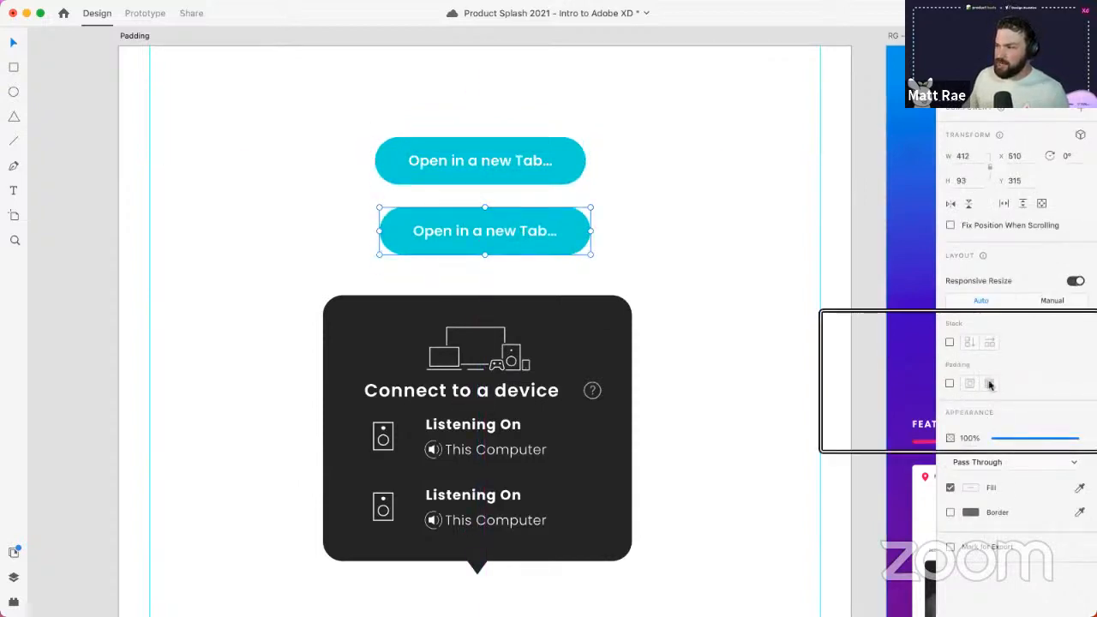
click(950, 385)
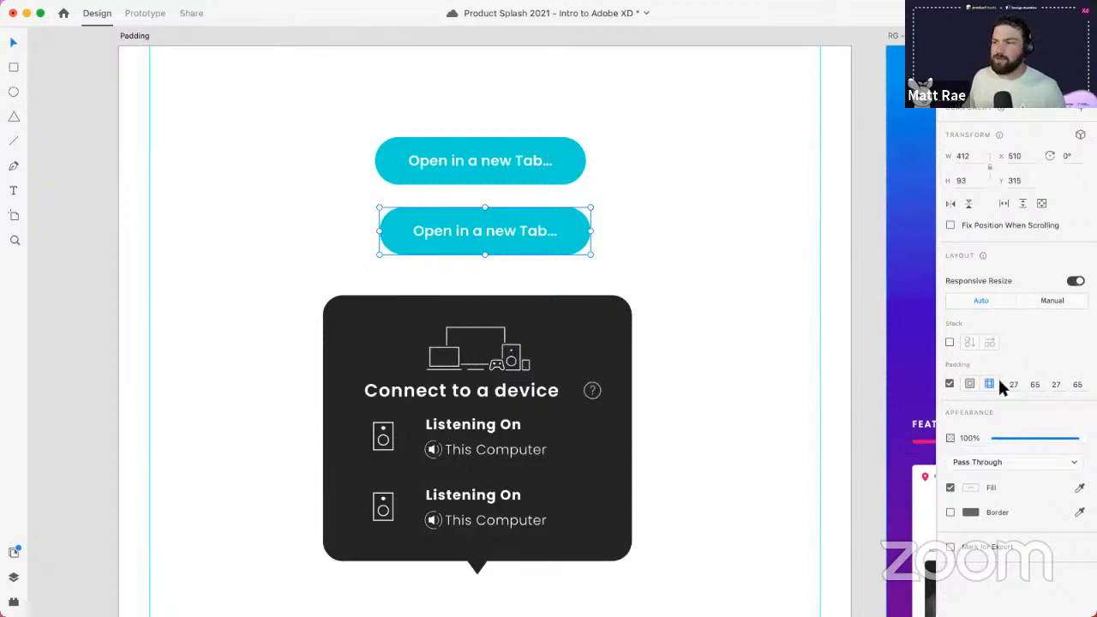
double_click(519, 229)
text(Save)
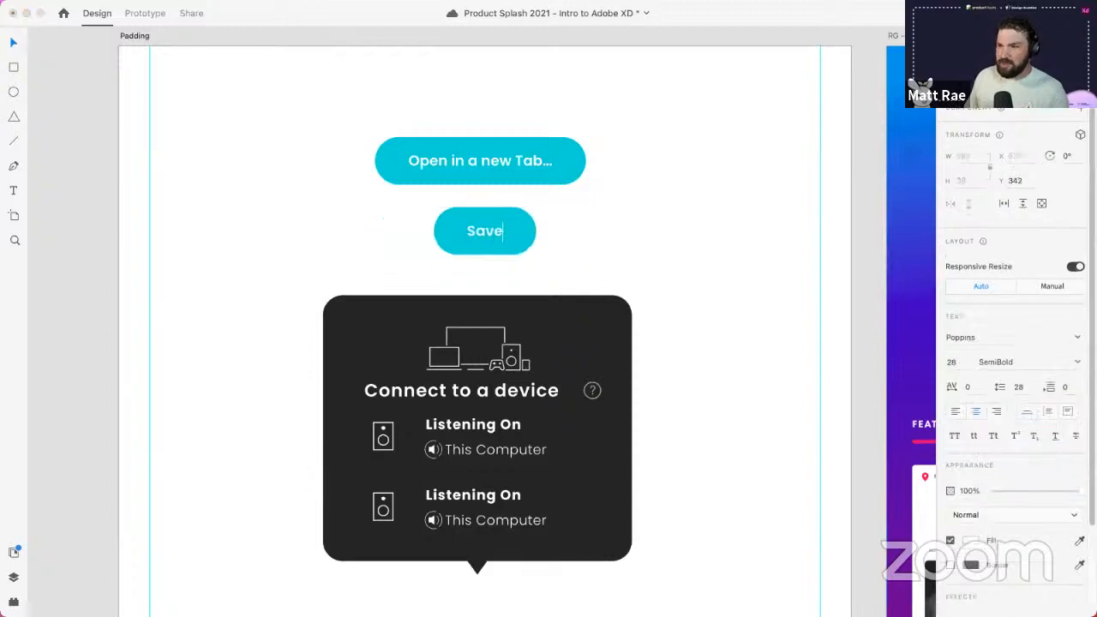
key(Escape)
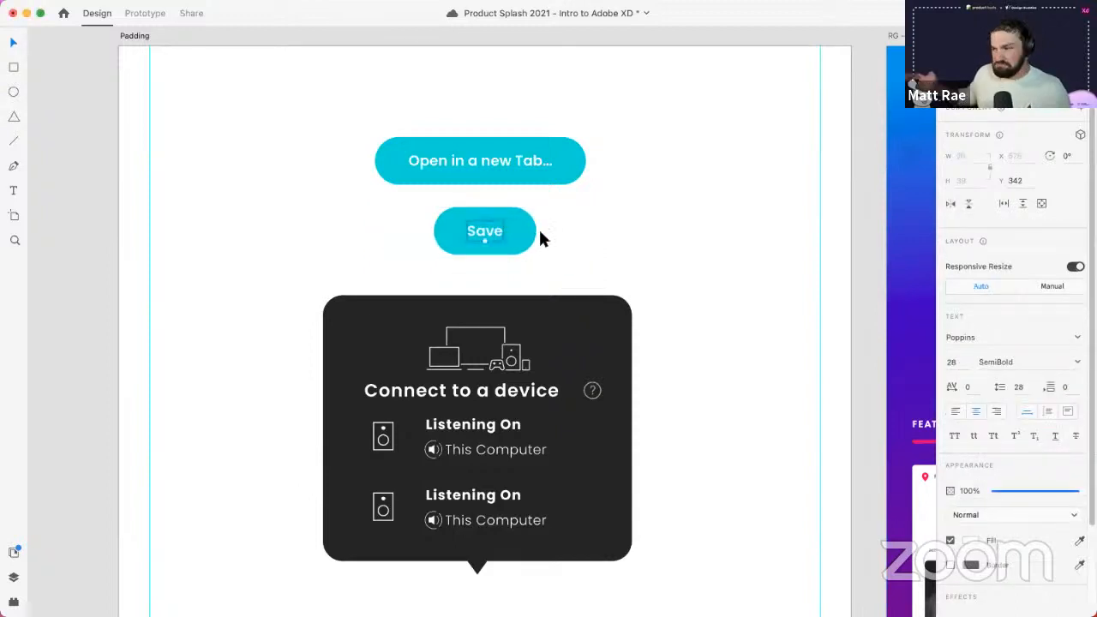
click(558, 242)
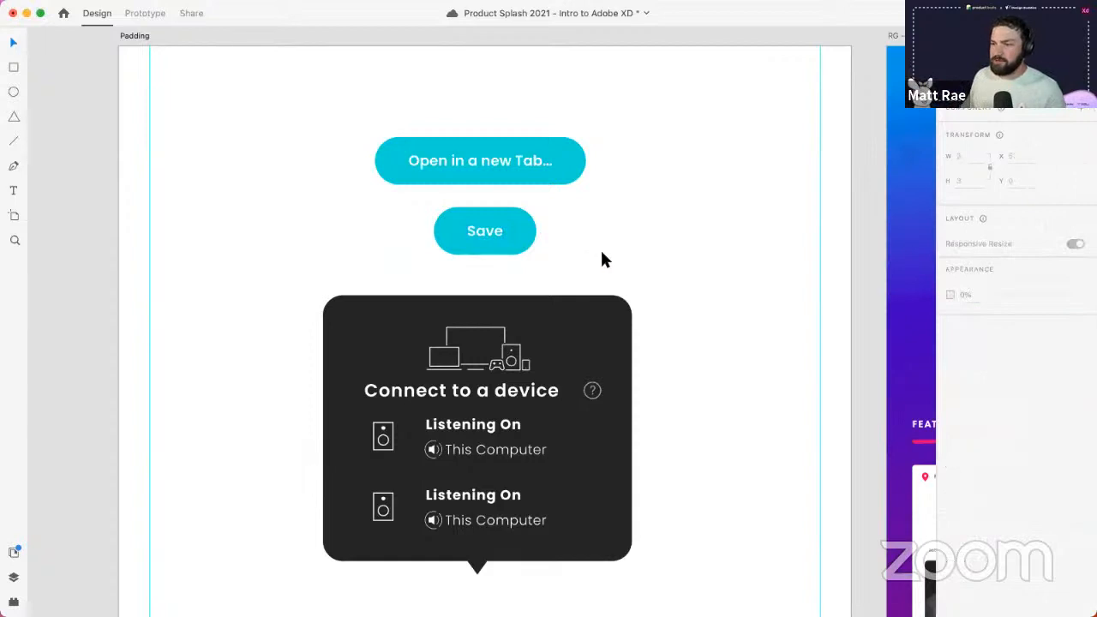
scroll(669, 346, down, 4)
- Try shortening the listening rows and card background by hand, then undo both changes
click(491, 269)
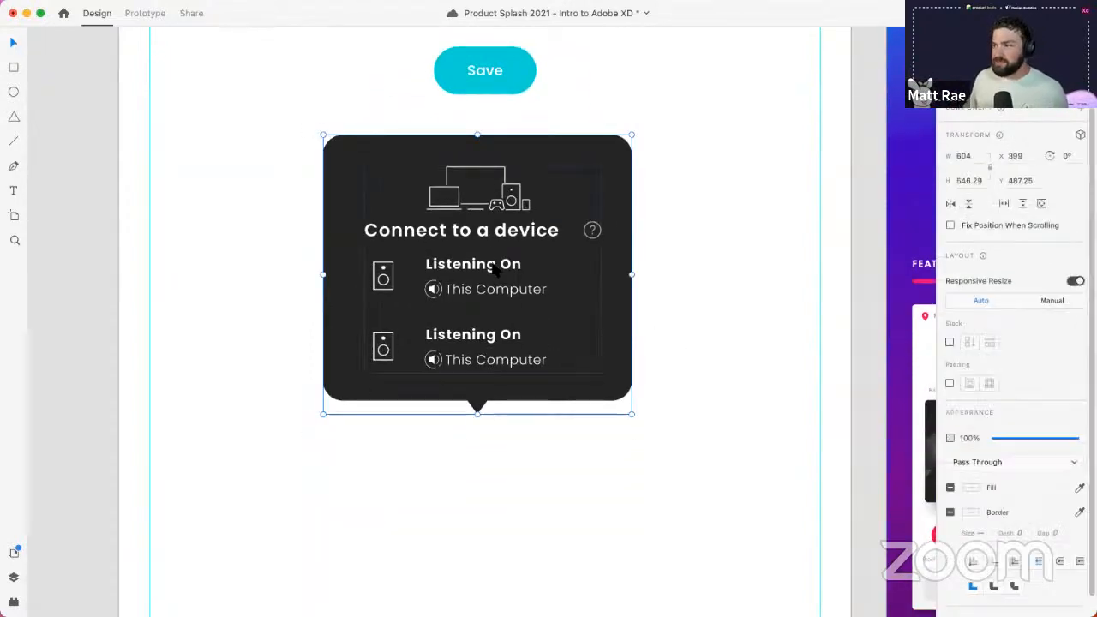
double_click(457, 346)
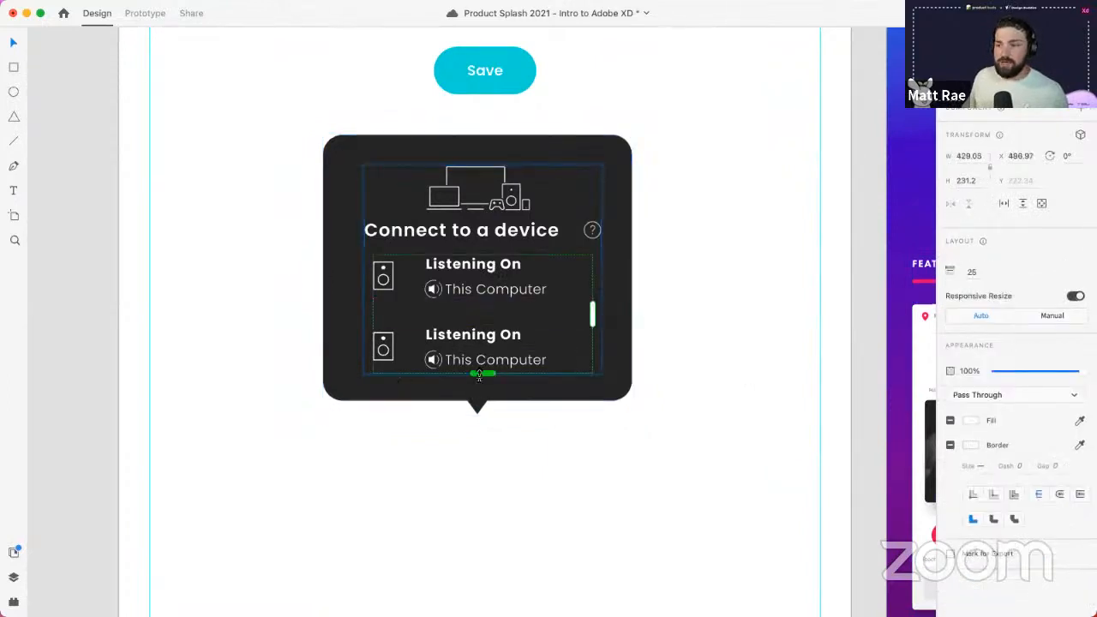
drag(483, 373, 486, 307)
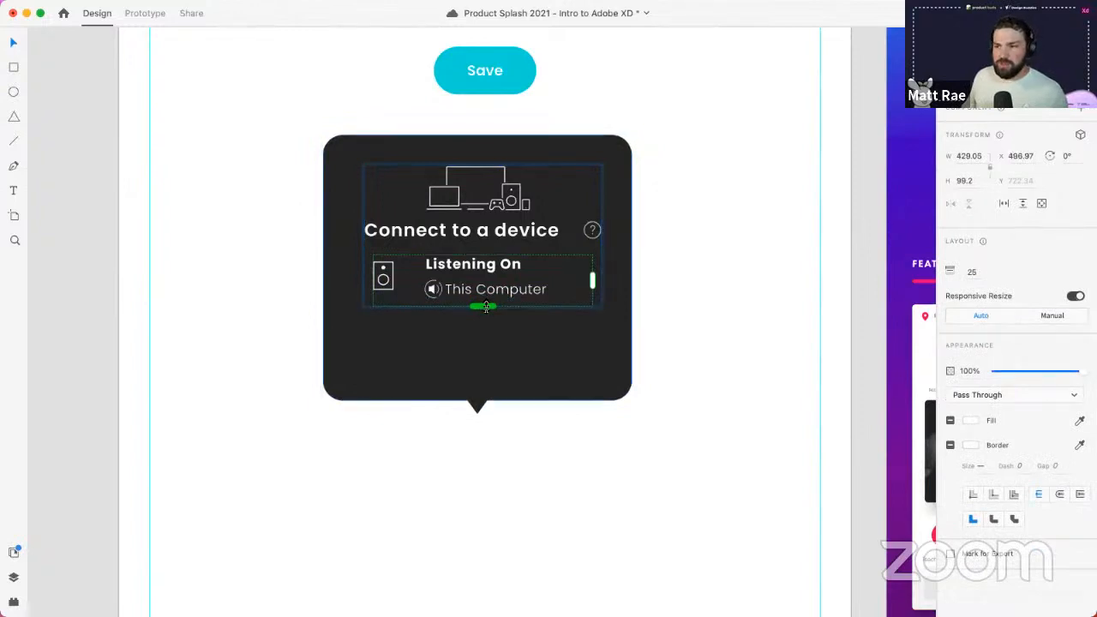
click(519, 387)
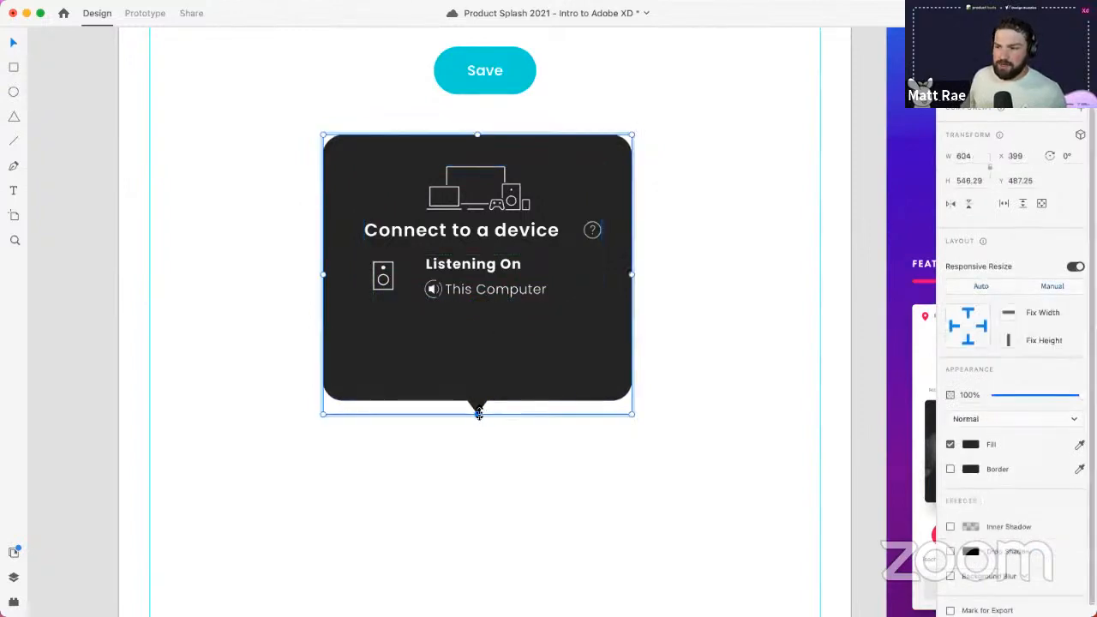
drag(483, 413, 485, 340)
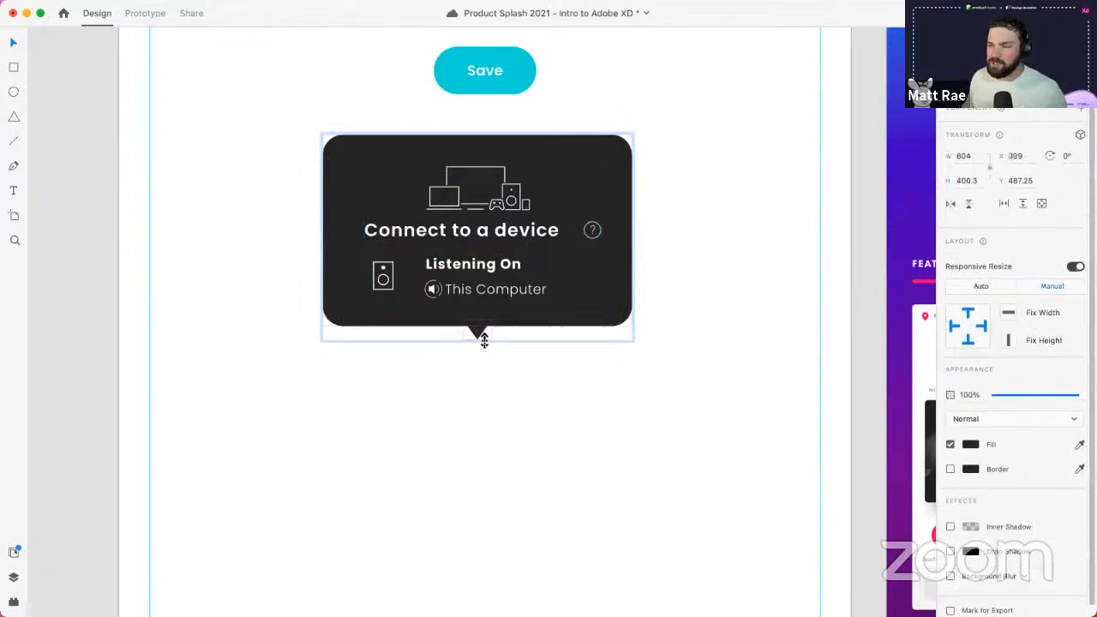
drag(485, 340, 482, 338)
key(super+z)
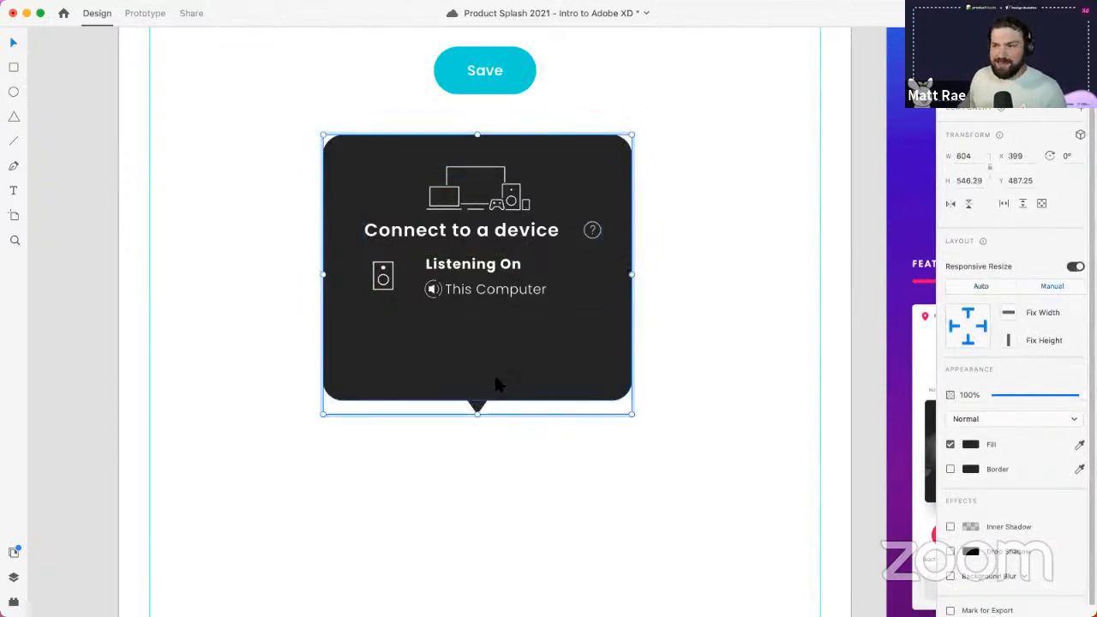
key(super+z)
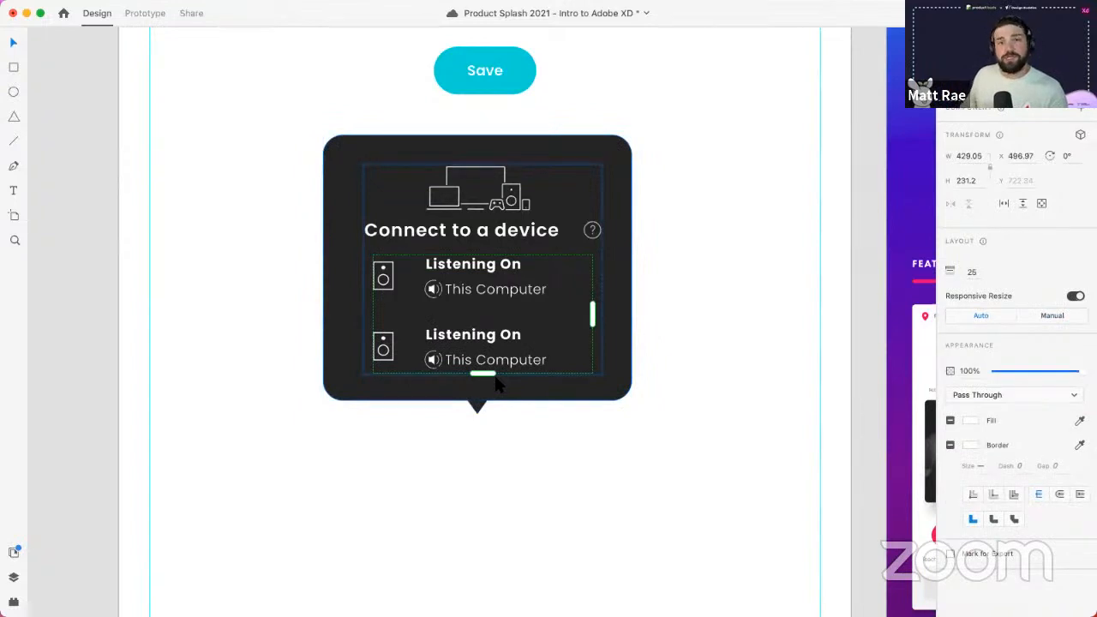
click(725, 283)
- Enable Padding on the popup group and shorten the list to one Listening On row
click(524, 224)
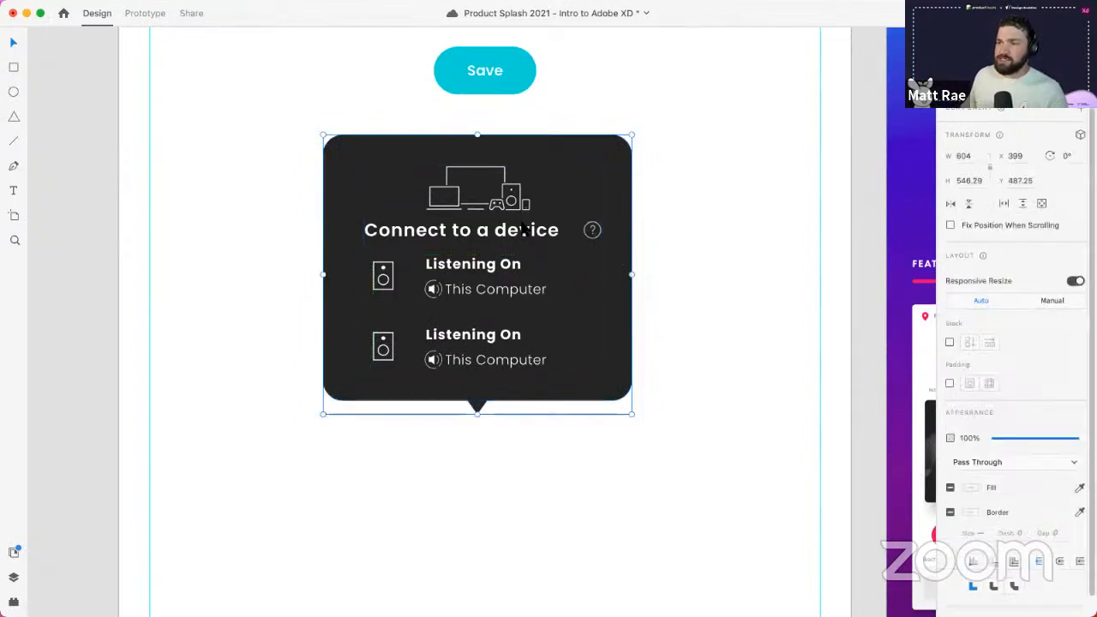
click(948, 384)
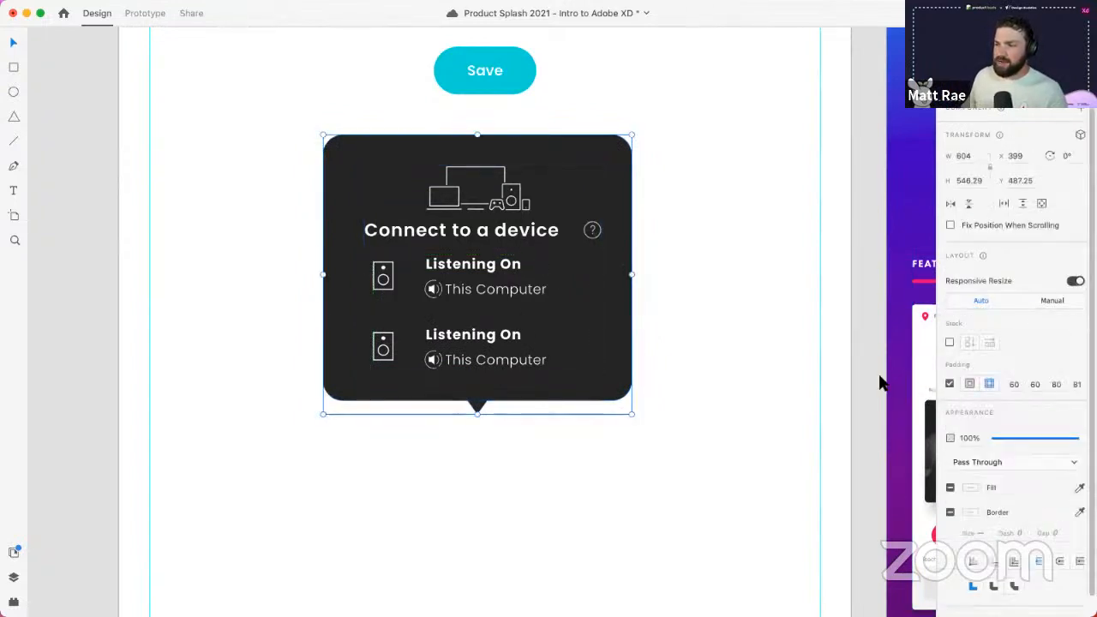
key(Escape)
click(596, 307)
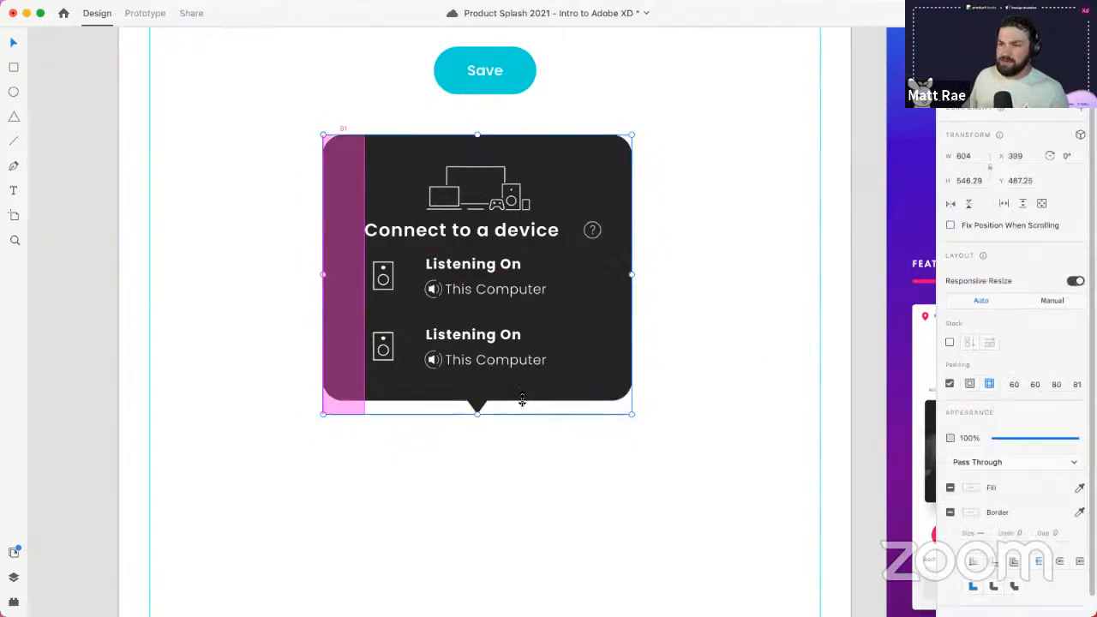
double_click(493, 355)
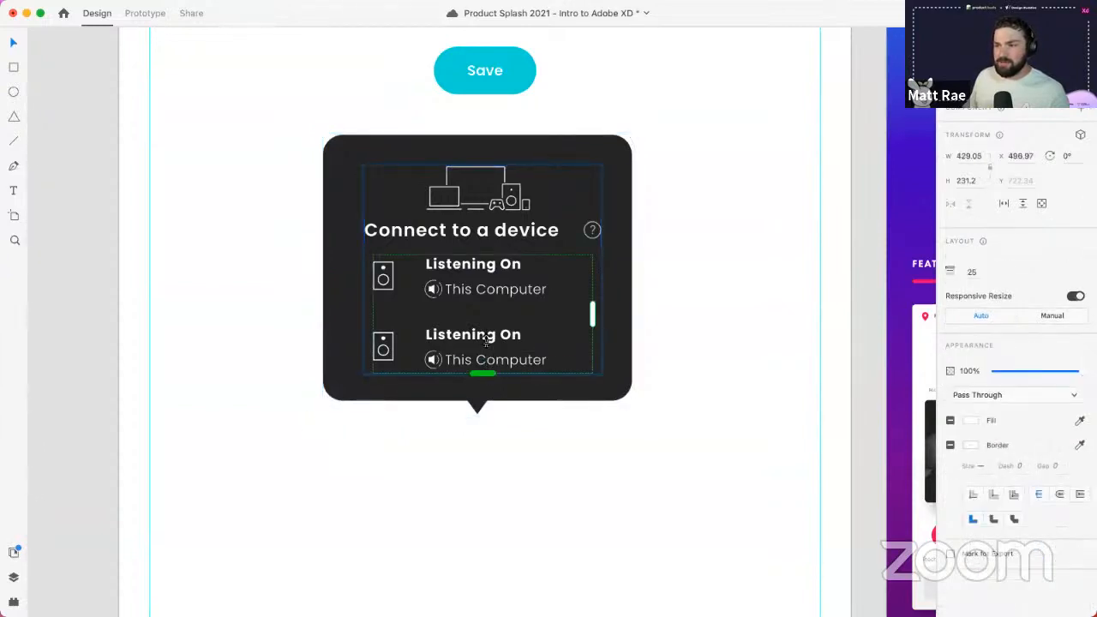
drag(485, 375, 482, 303)
click(523, 398)
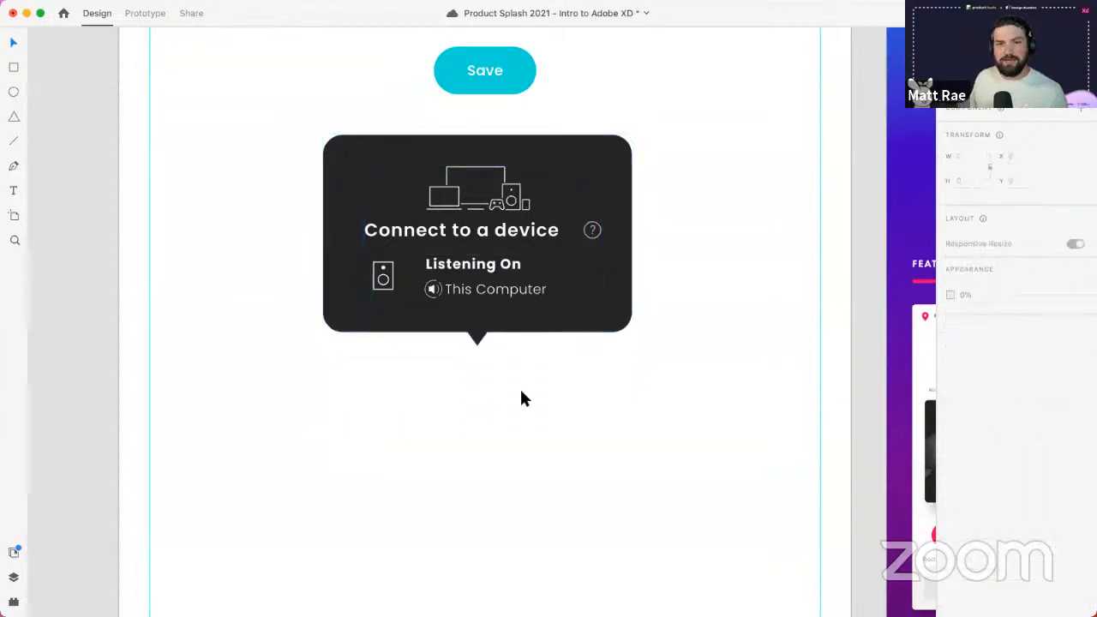
- Make the card content a Vertical Stack and move the devices icon above the heading
click(501, 210)
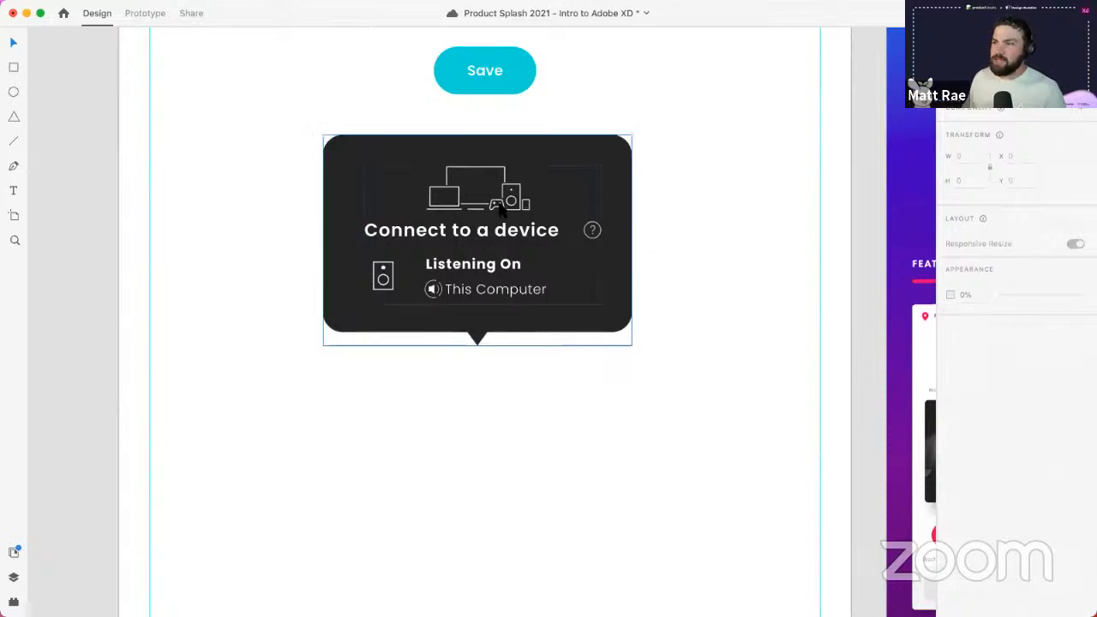
double_click(503, 203)
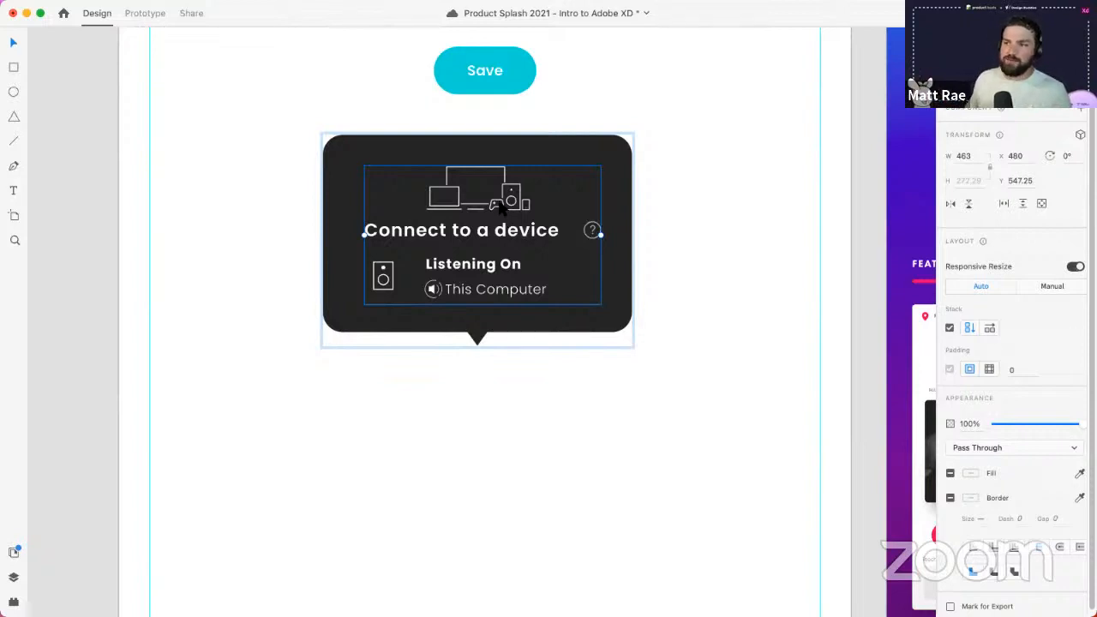
double_click(497, 204)
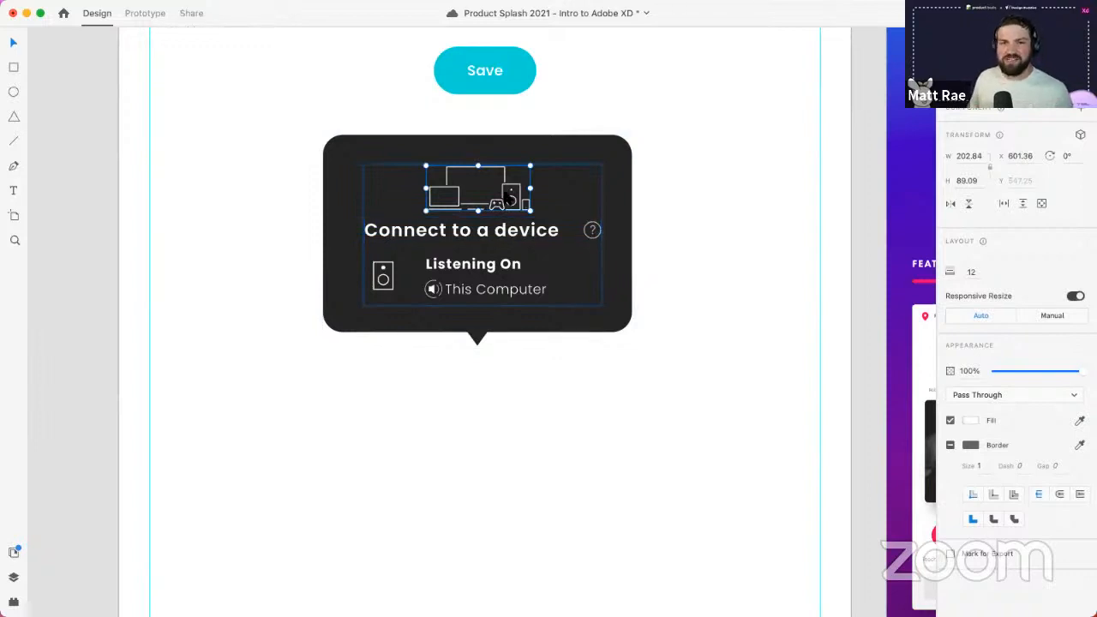
click(659, 221)
double_click(586, 229)
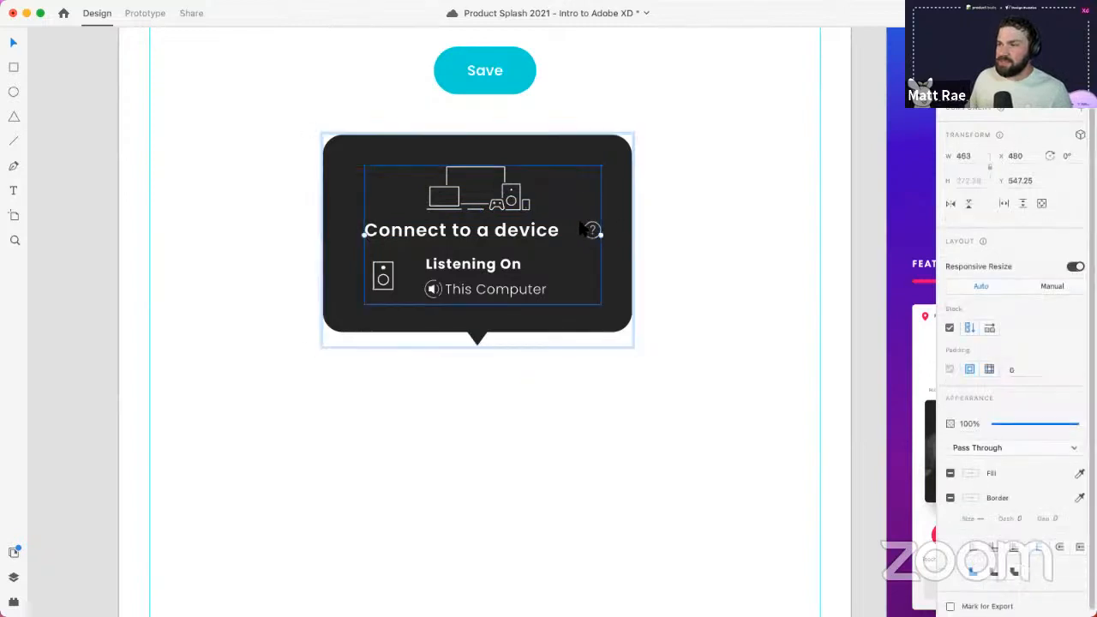
click(969, 326)
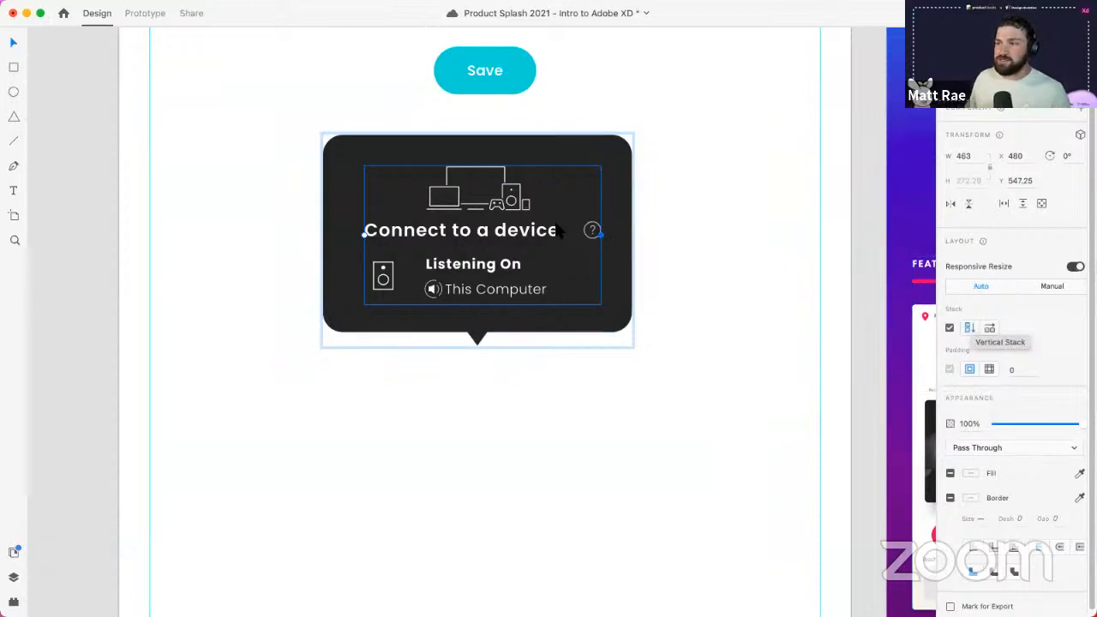
double_click(506, 206)
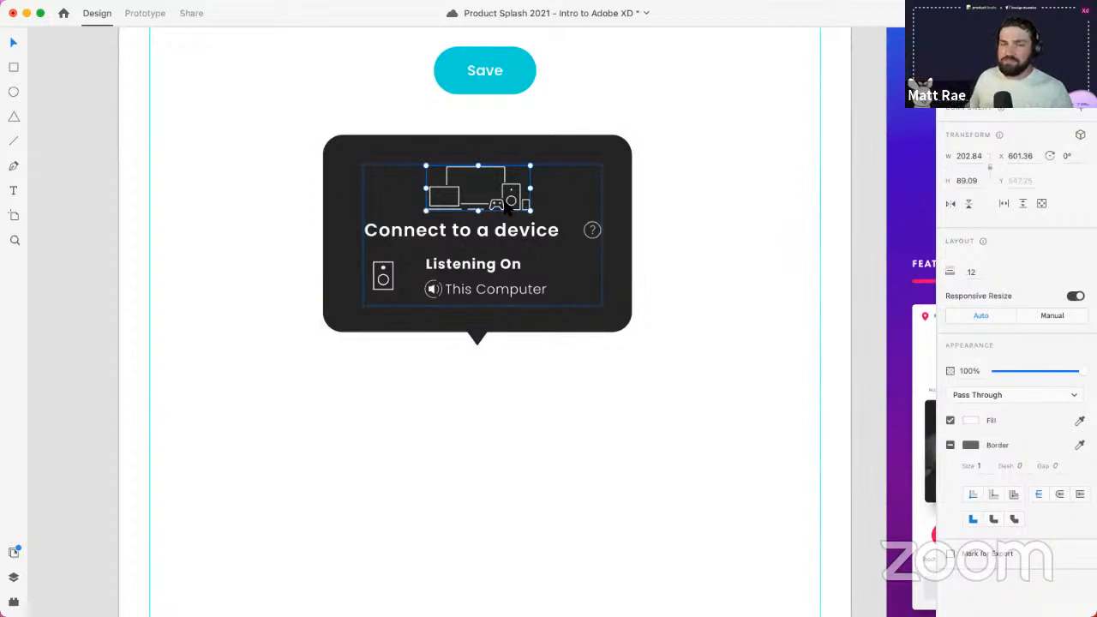
drag(507, 207, 417, 192)
click(526, 386)
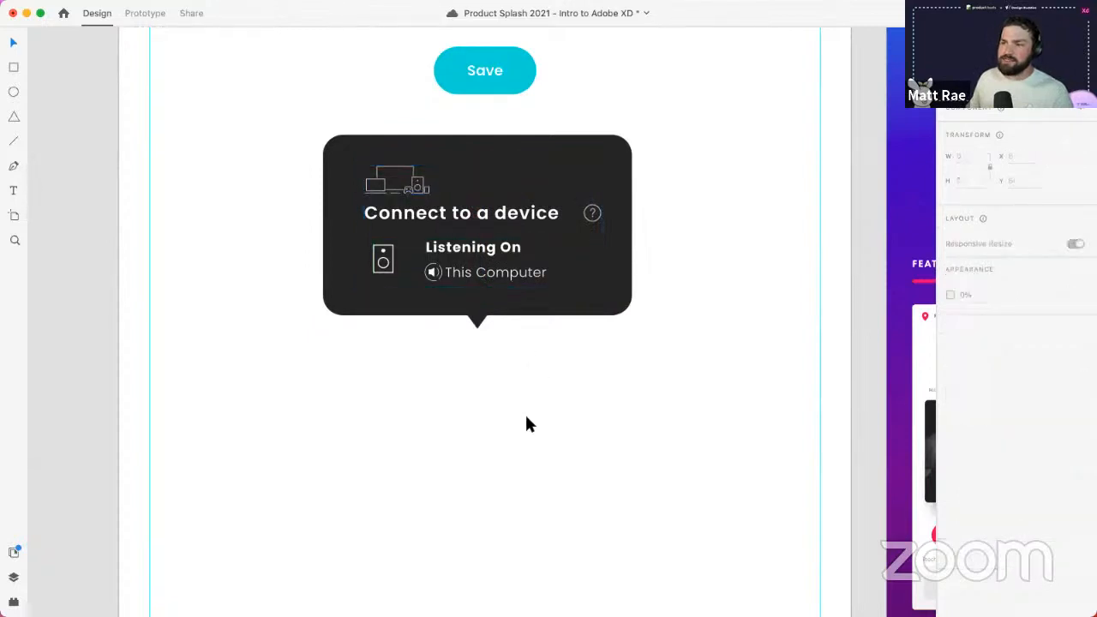
double_click(503, 214)
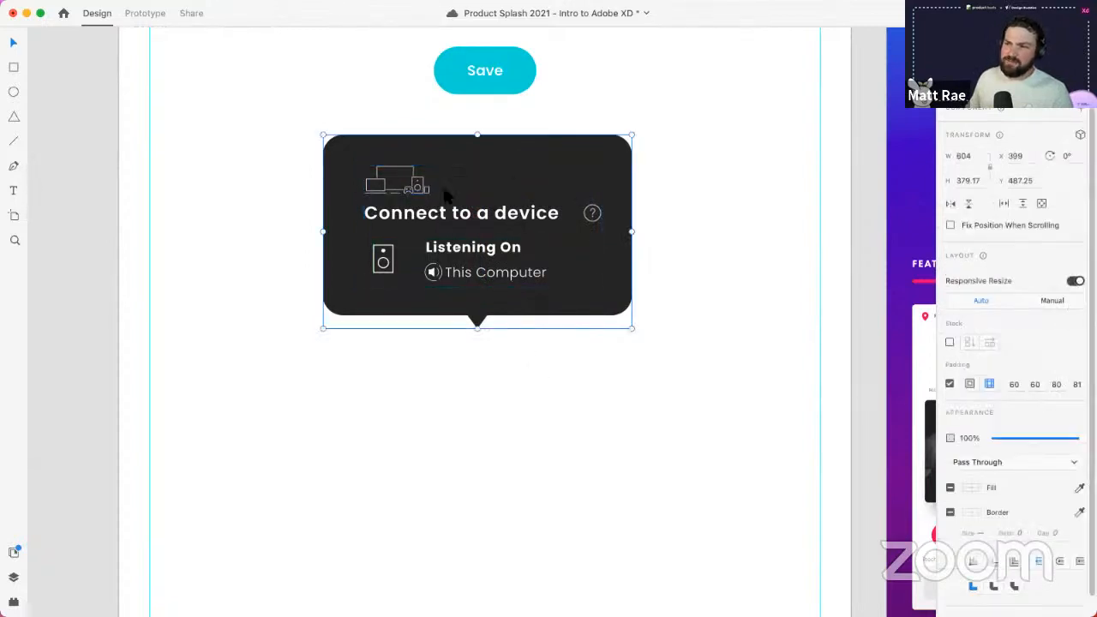
click(420, 188)
drag(420, 189, 483, 215)
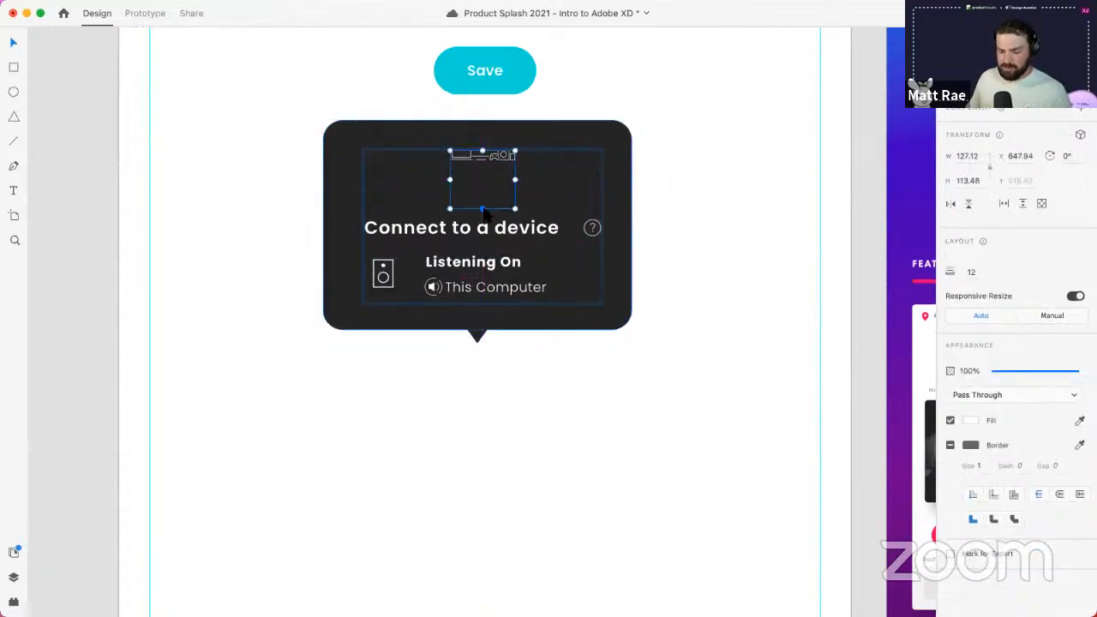
key(super+z)
mouse_move(522, 180)
mouse_down()
mouse_move(565, 170)
mouse_move(521, 182)
mouse_up()
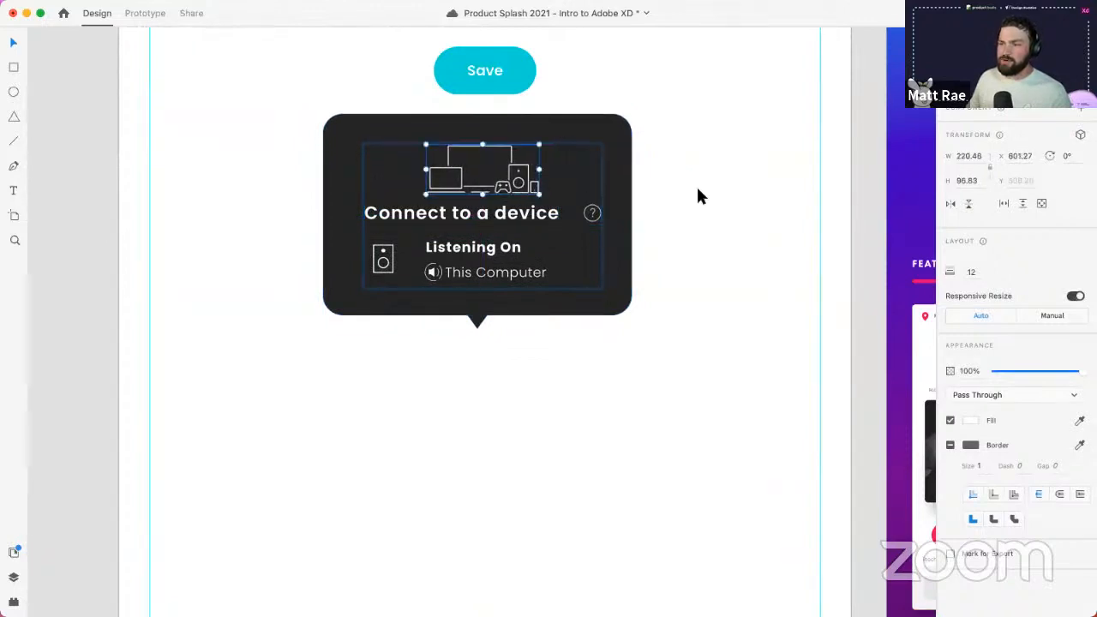
click(696, 190)
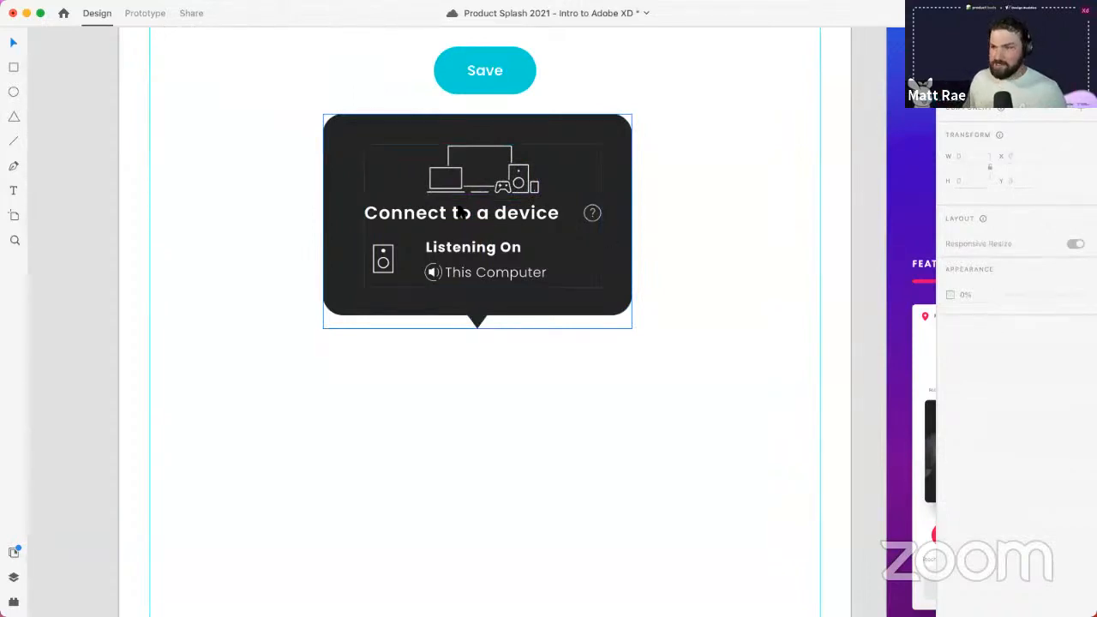
double_click(485, 221)
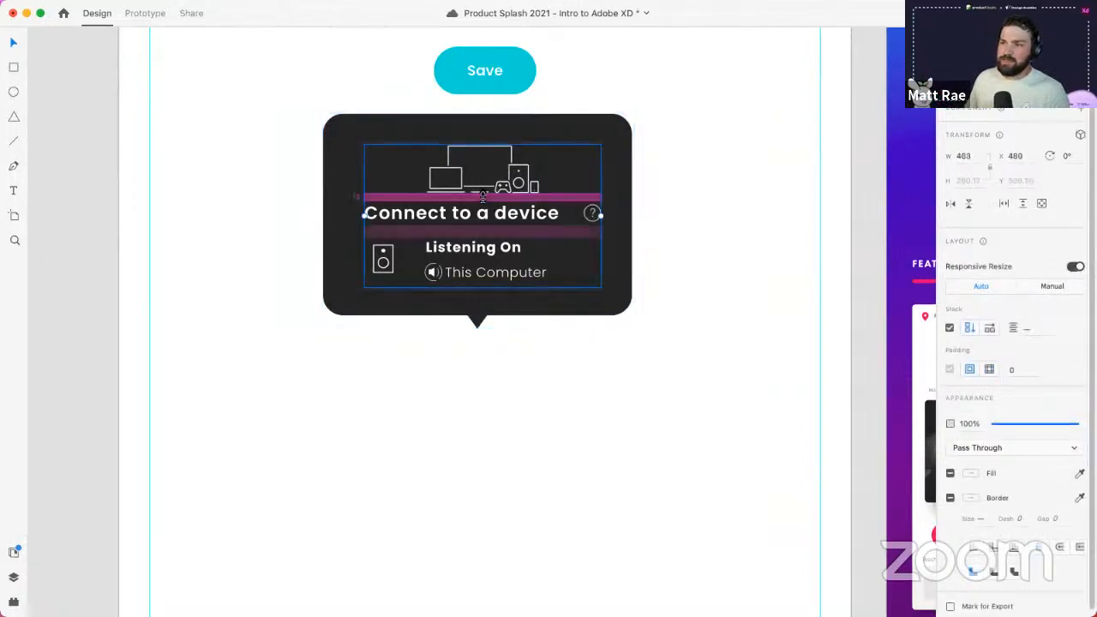
drag(482, 197, 483, 207)
click(744, 194)
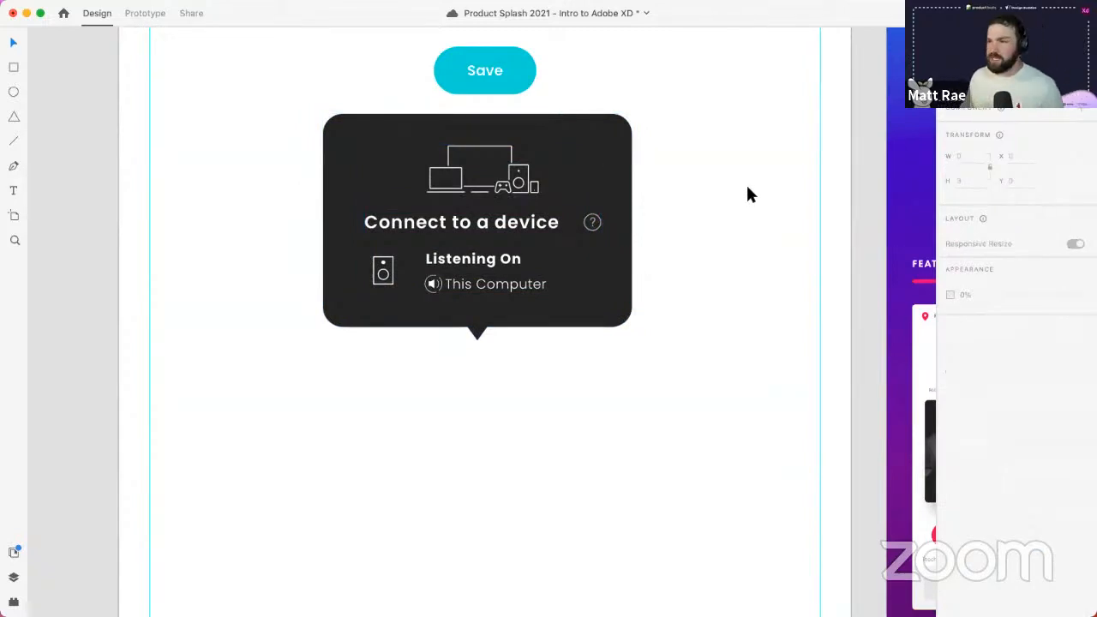
- Move the Top Rated row above Featured Courses on the How Now artboard
scroll(731, 206, down, 5)
drag(720, 211, 183, 152)
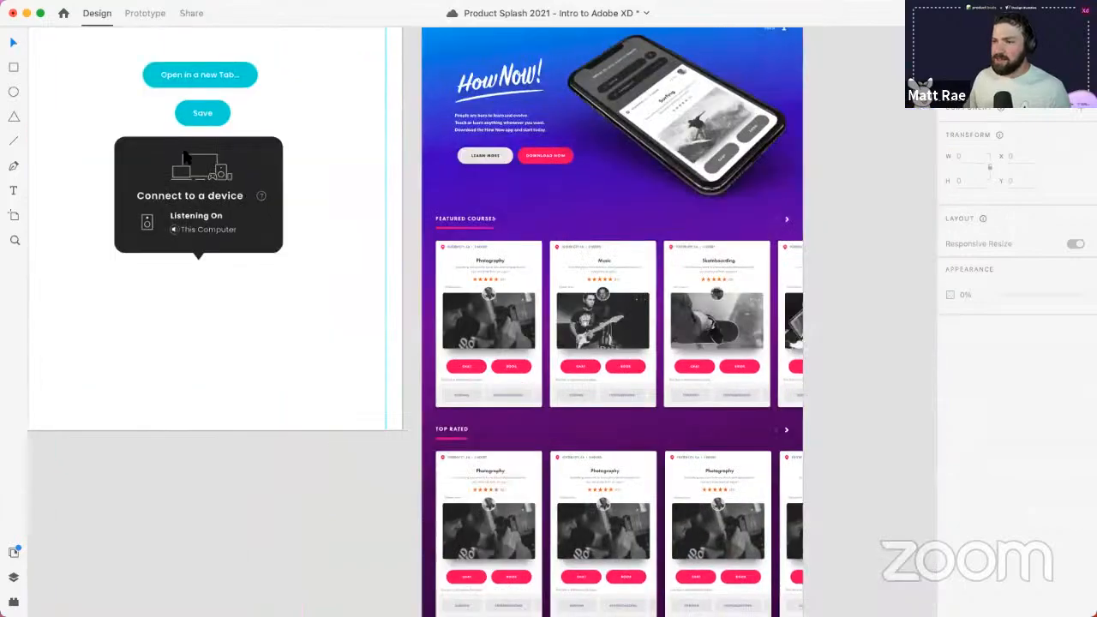
scroll(477, 213, down, 4)
scroll(477, 213, right, 4)
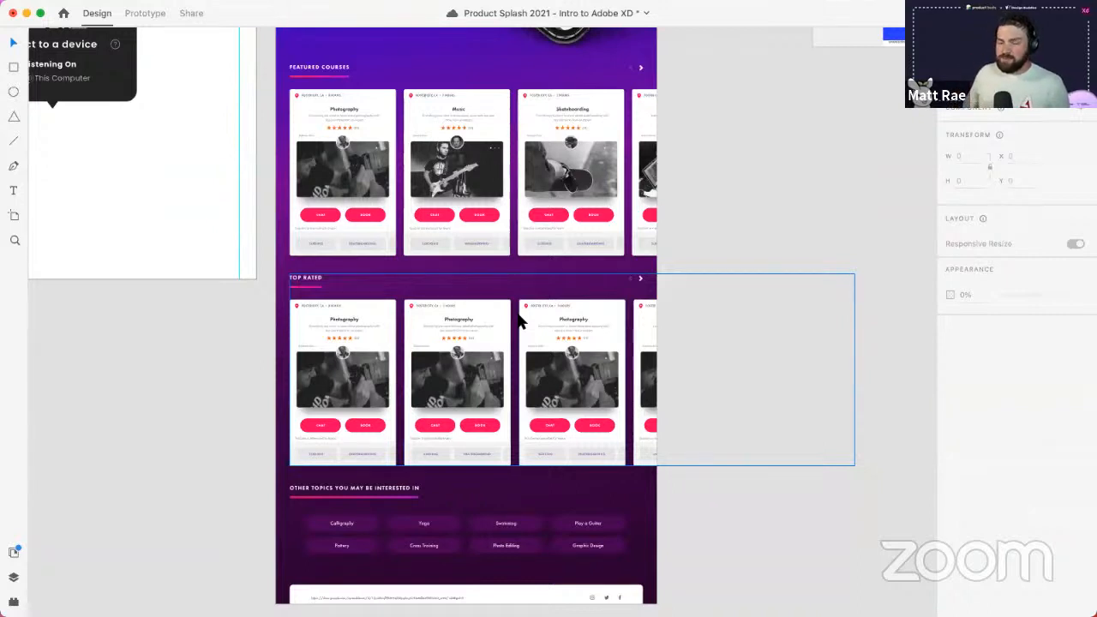
click(491, 369)
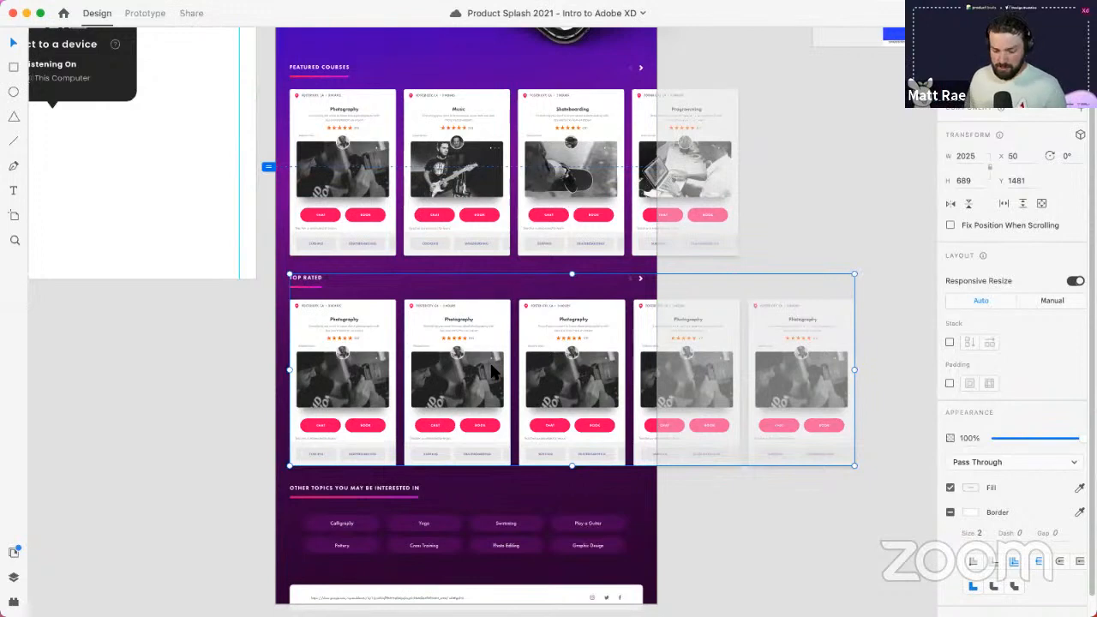
scroll(475, 336, up, 1)
drag(477, 364, 335, 66)
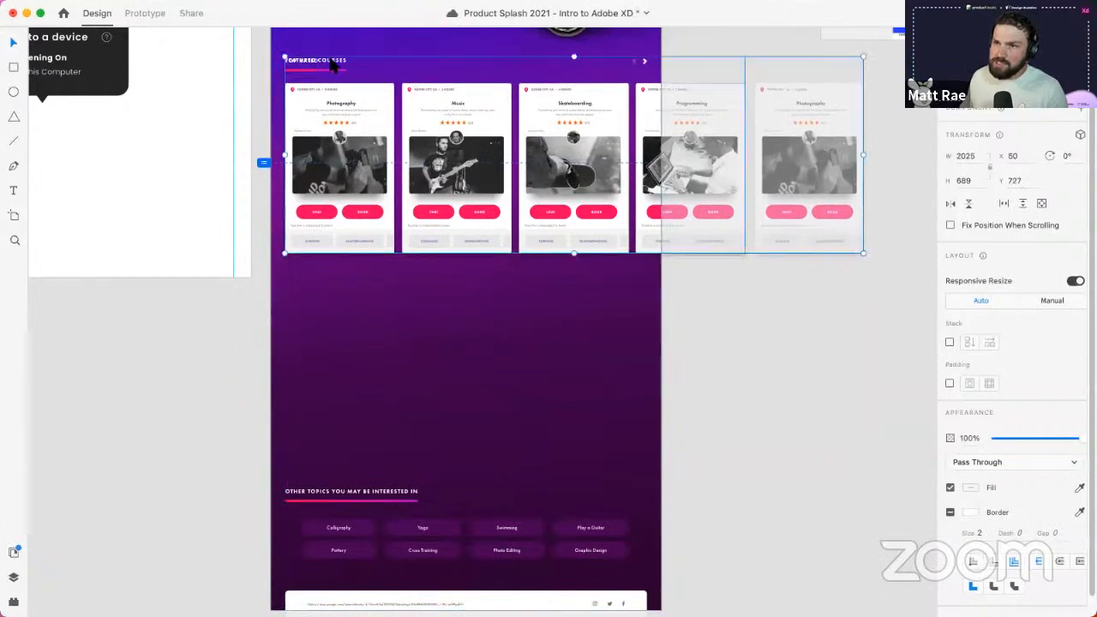
scroll(290, 66, up, 10)
key(Up)
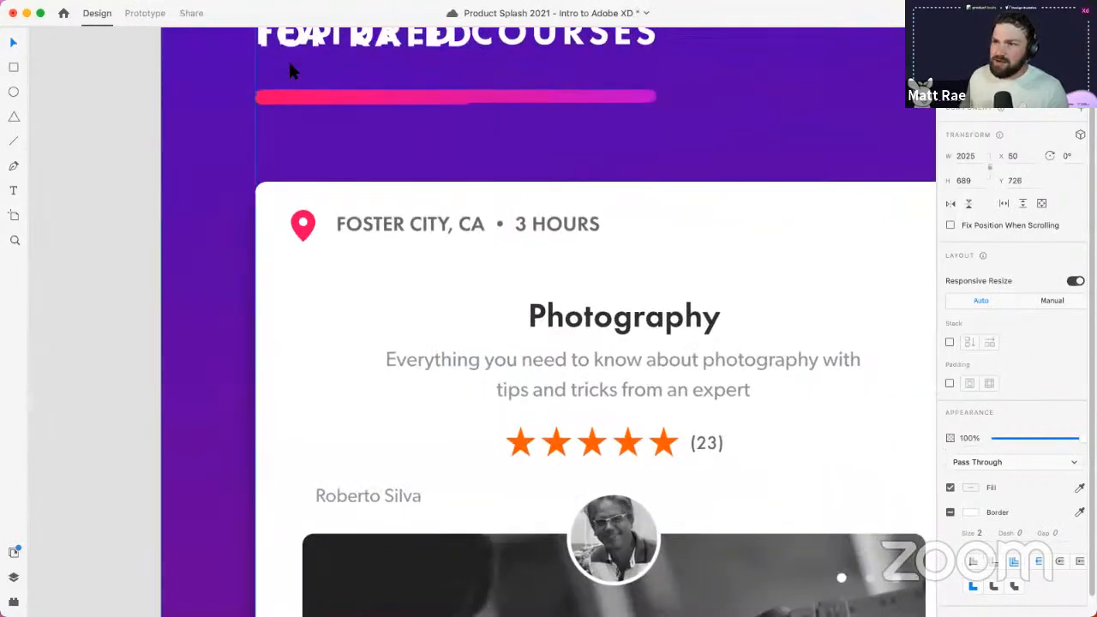
scroll(327, 132, down, 5)
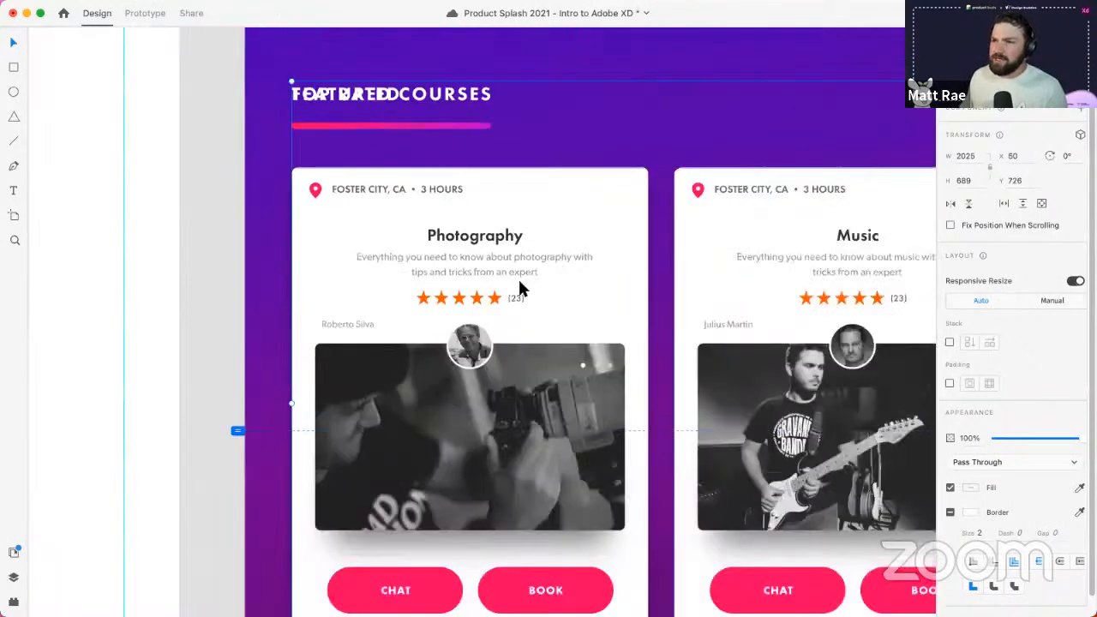
- Move the Featured Courses row down below Top Rated
click(519, 280)
scroll(518, 279, down, 10)
drag(529, 286, 481, 180)
scroll(478, 353, up, 5)
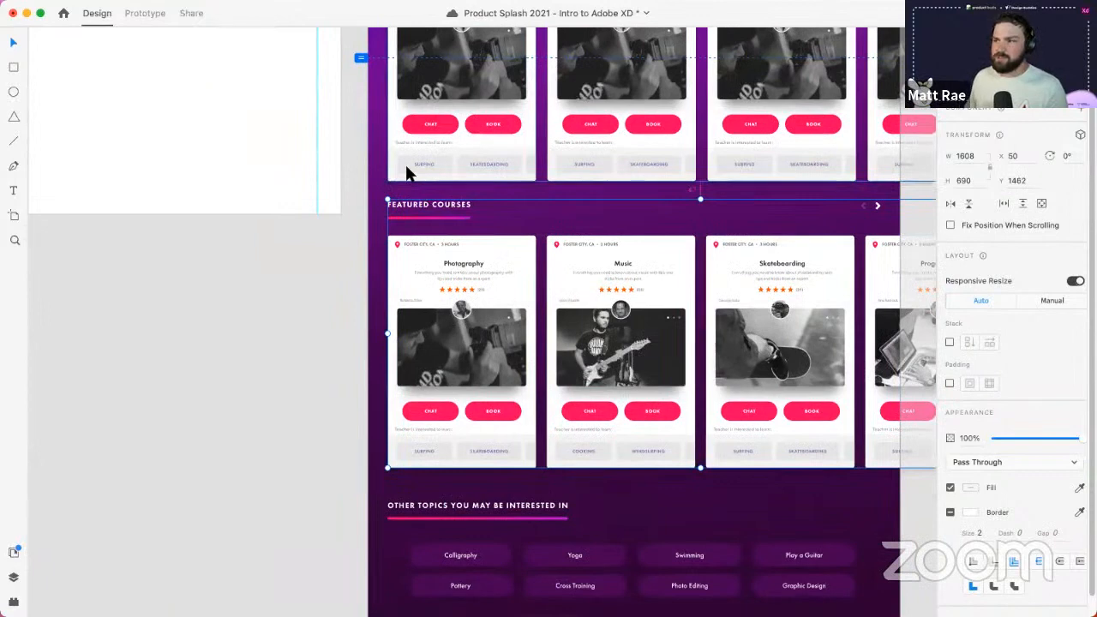
key(Down)
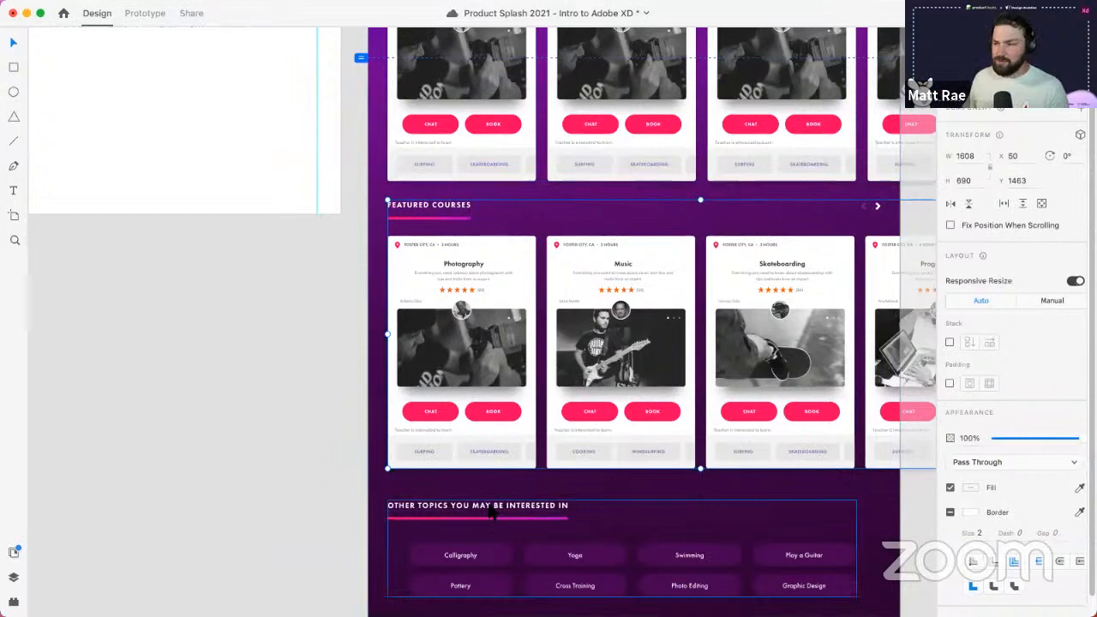
scroll(491, 511, down, 5)
- Group both course rows with the Other Topics section
shift+click(524, 507)
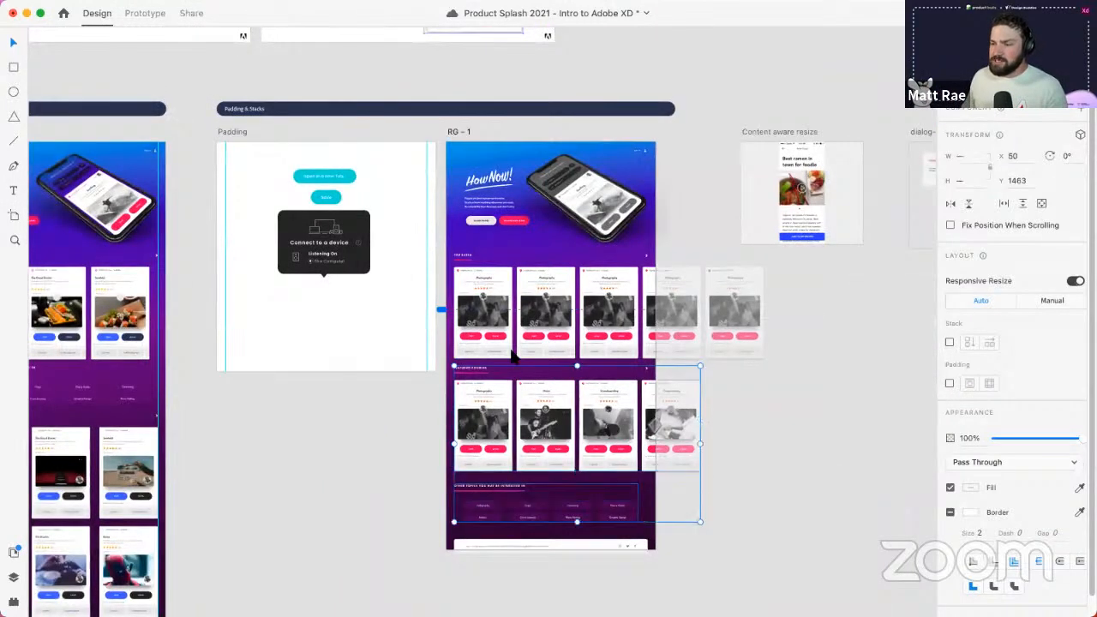
shift+click(508, 343)
right_click(512, 343)
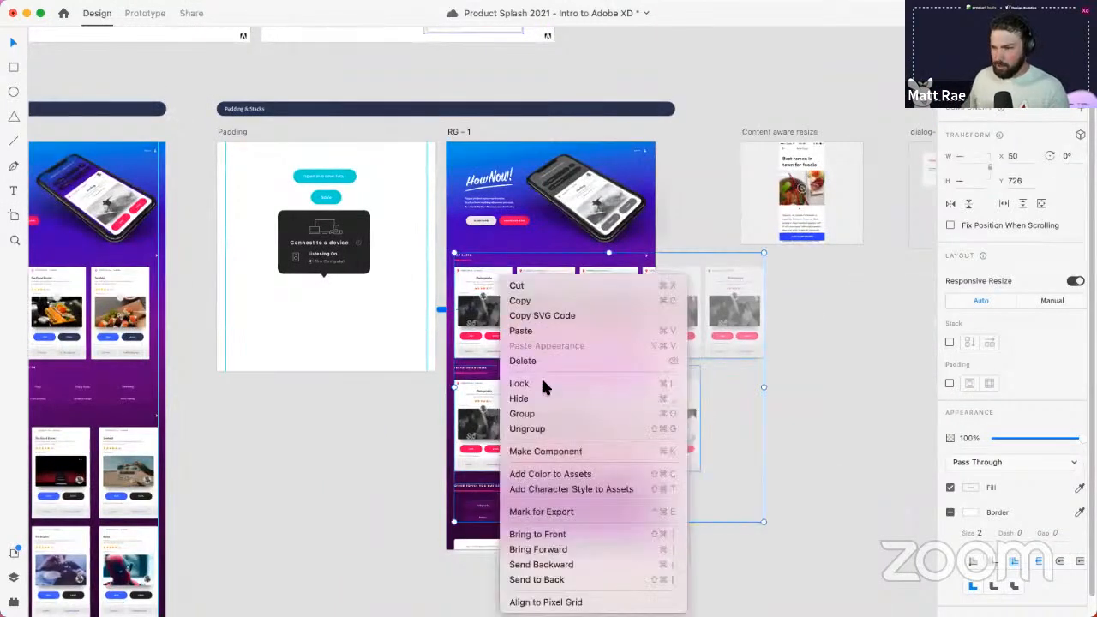
click(548, 411)
- Stack the grouped rows with equal spacing and drag Featured Courses to the top
scroll(598, 352, up, 3)
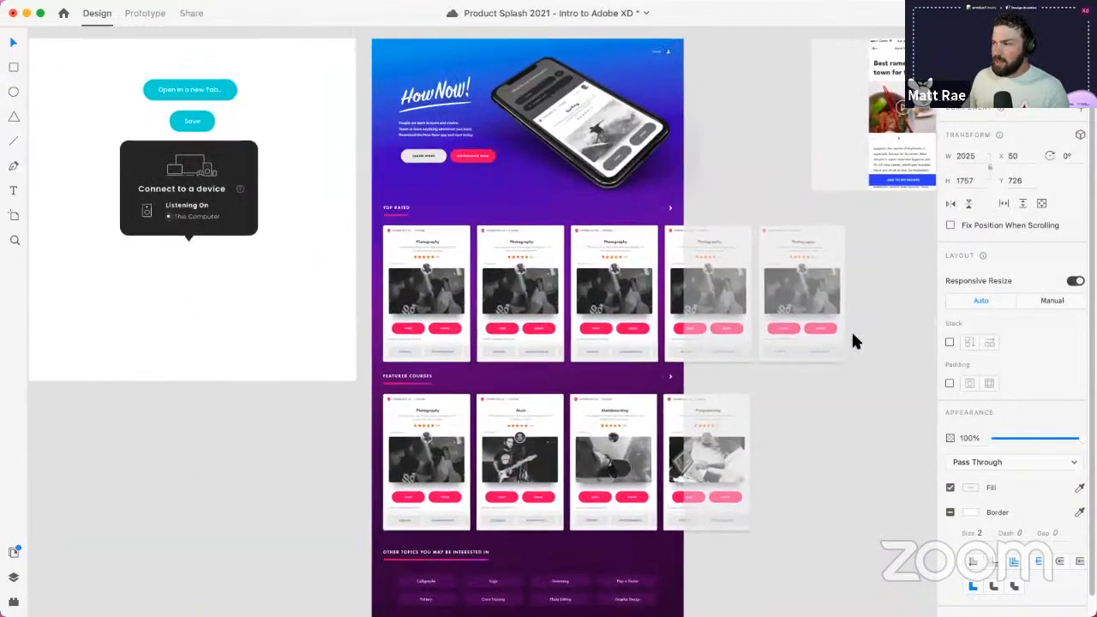
click(950, 342)
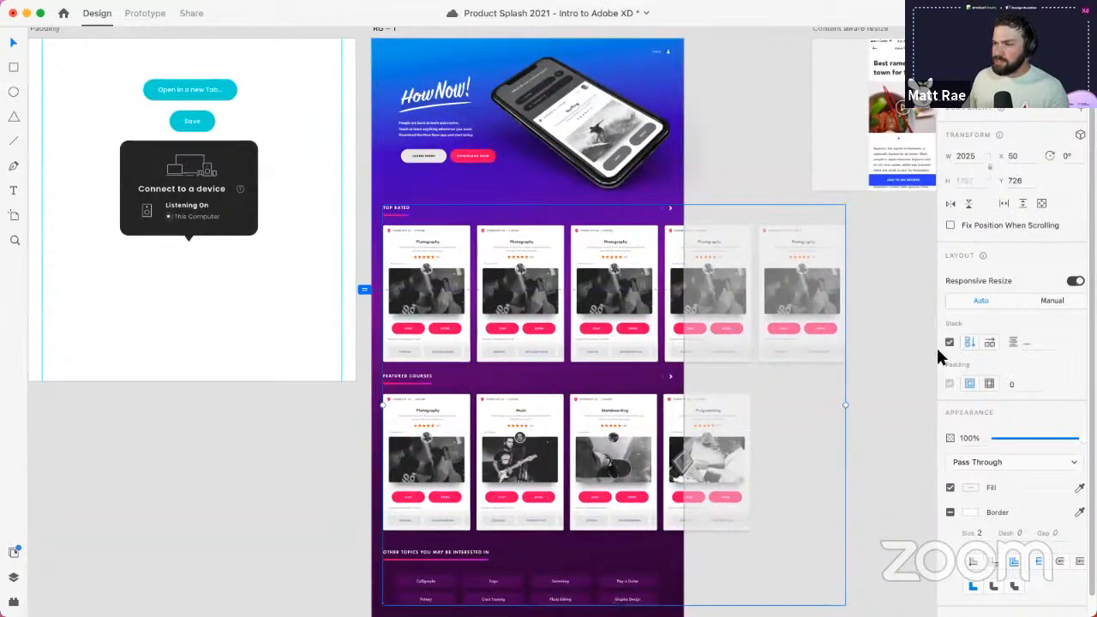
double_click(461, 387)
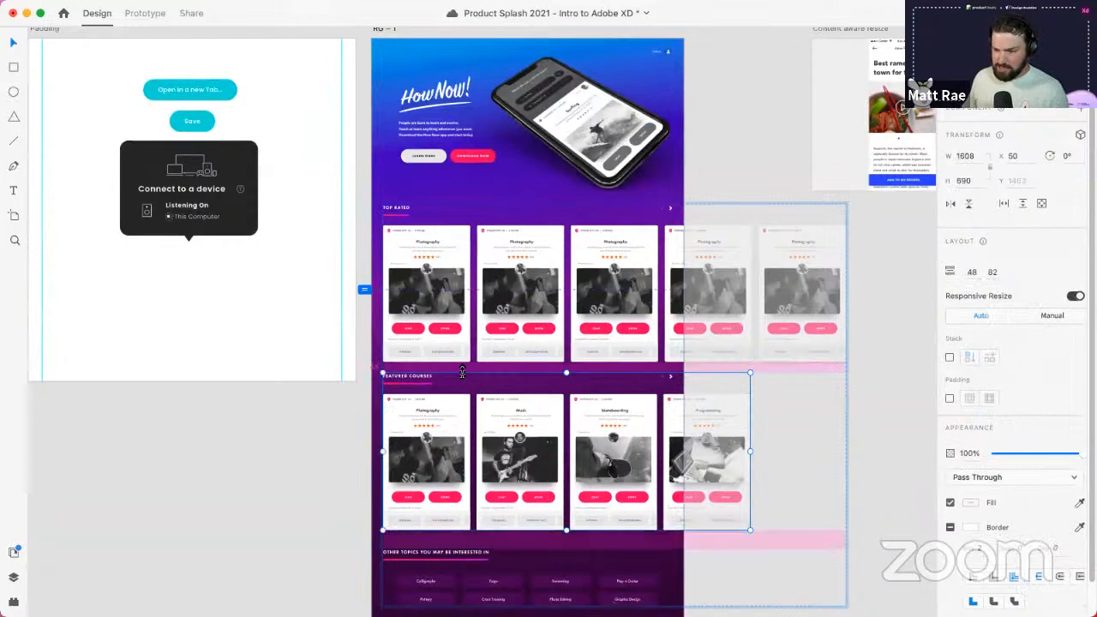
drag(462, 372, 462, 370)
drag(500, 439, 504, 326)
drag(504, 390, 500, 305)
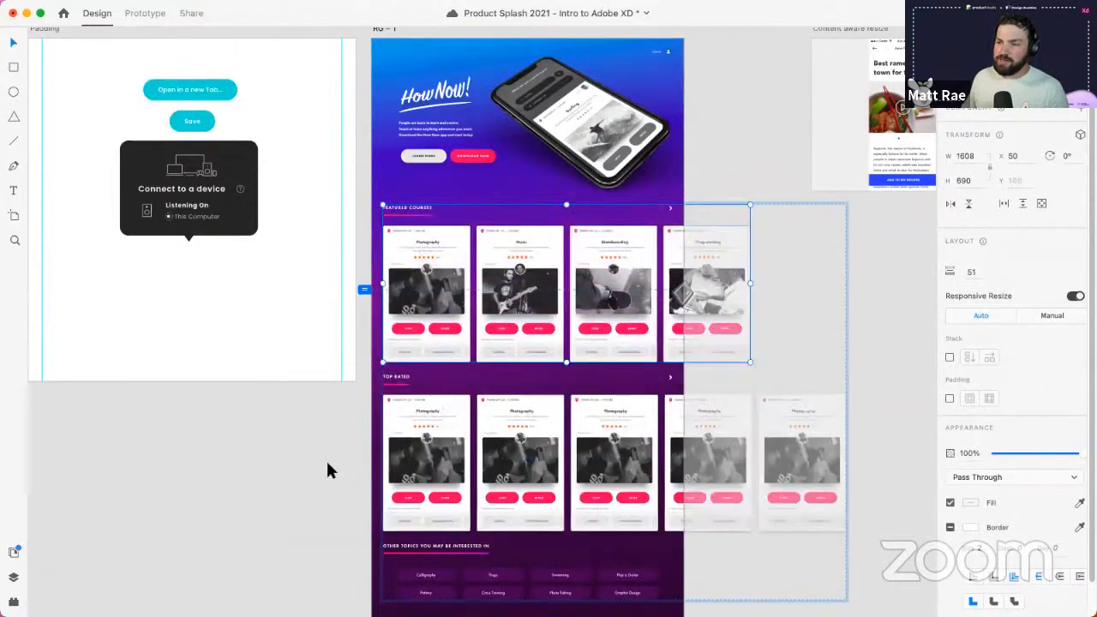
click(326, 463)
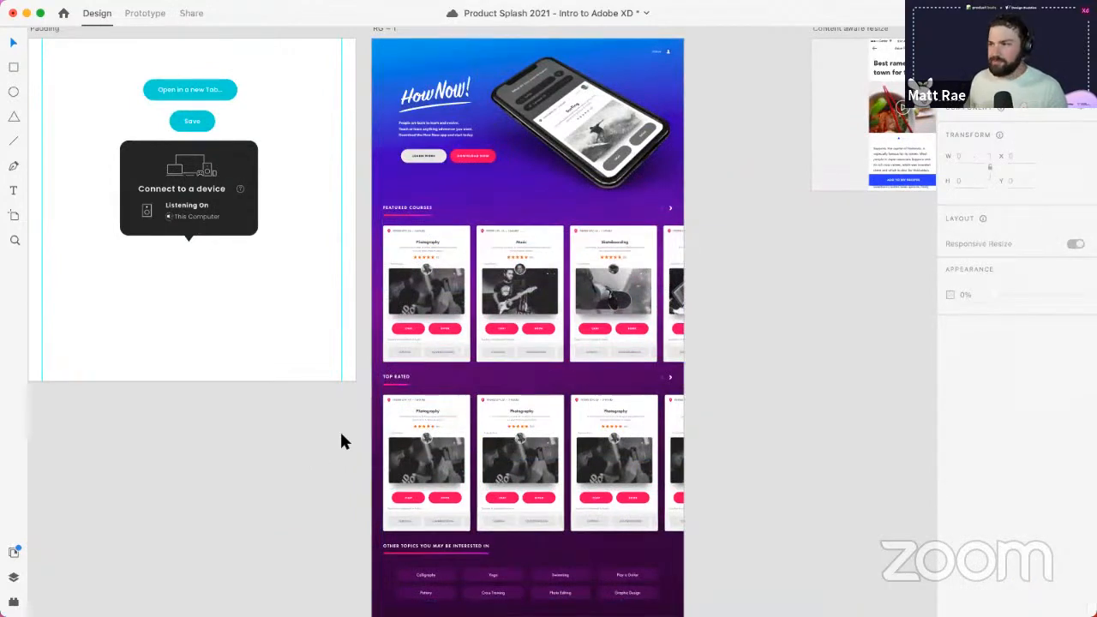
scroll(572, 283, down, 3)
- Navigate to the Content aware resize artboard, save, and select the ramen screen
drag(641, 294, 542, 322)
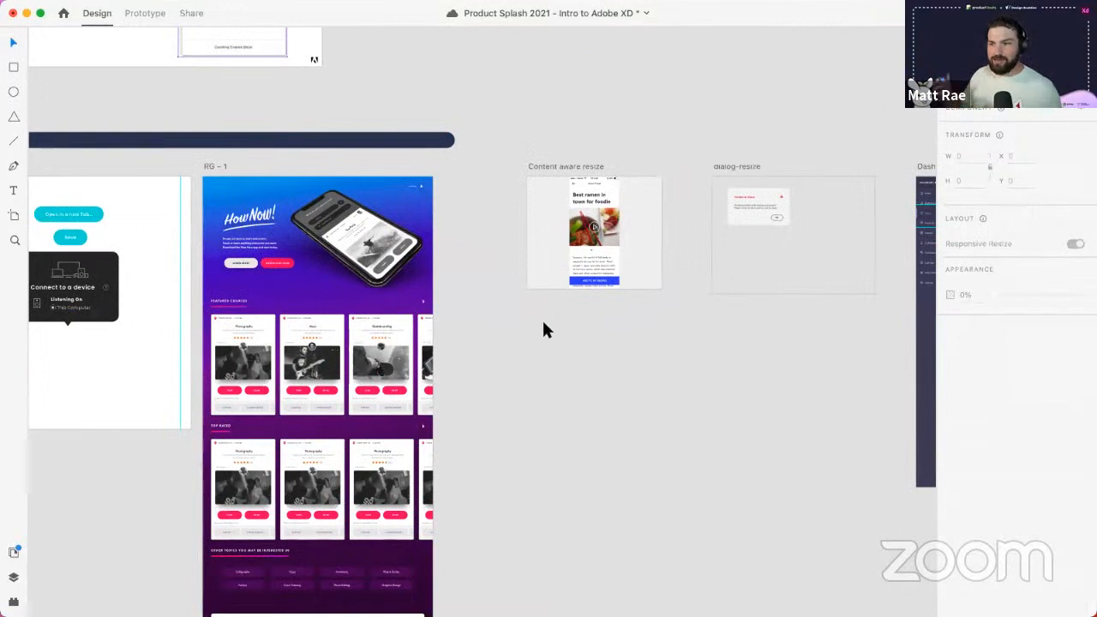
scroll(600, 193, up, 10)
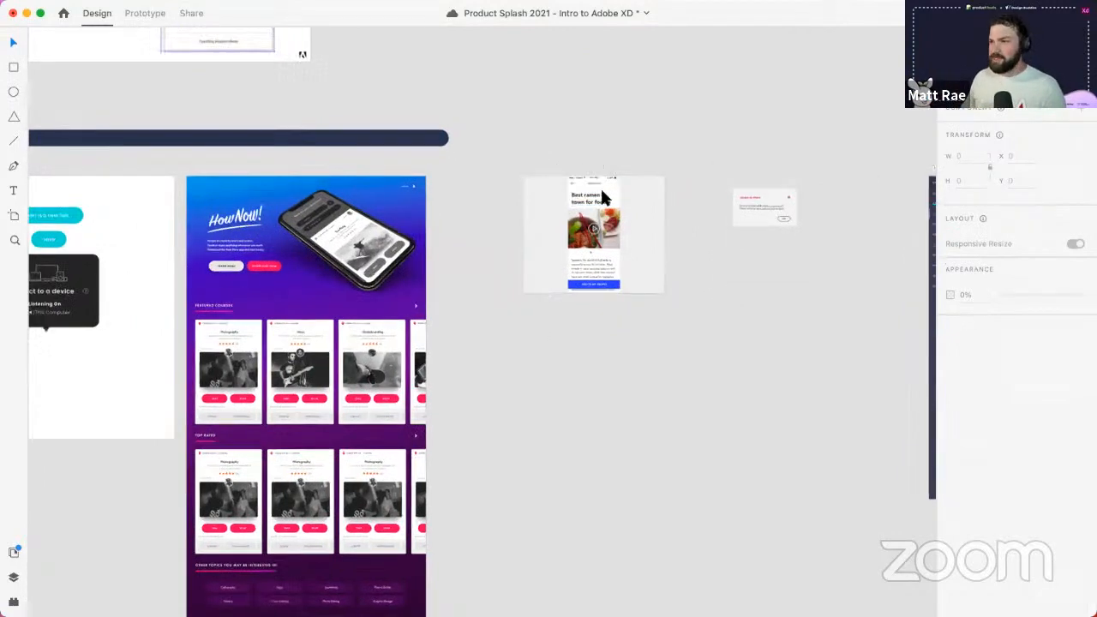
drag(742, 284, 661, 230)
scroll(660, 226, down, 3)
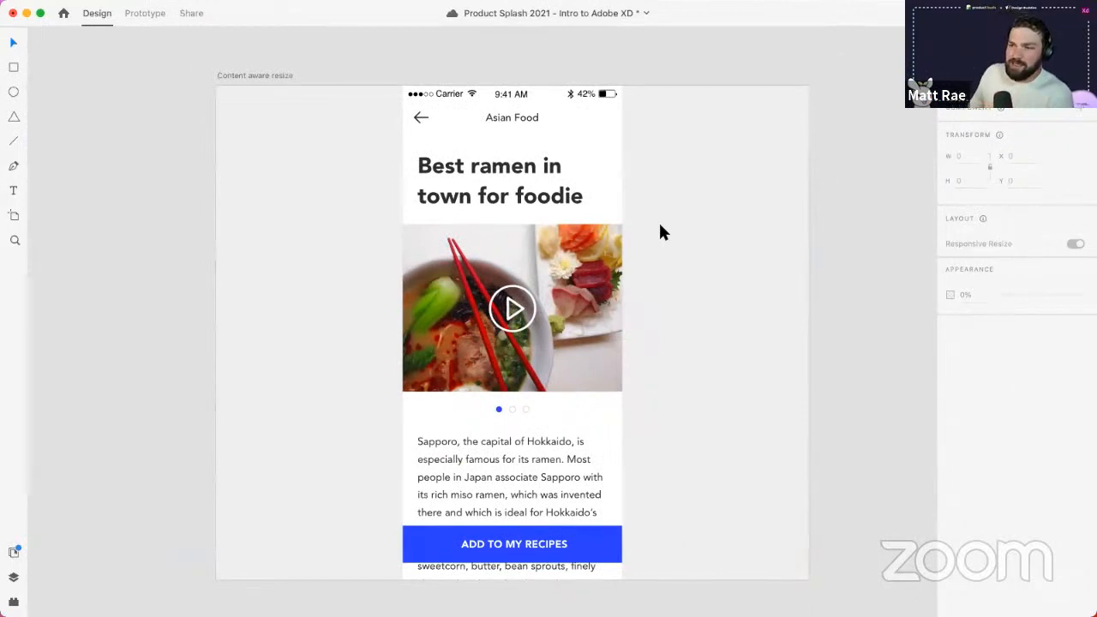
key(super+s)
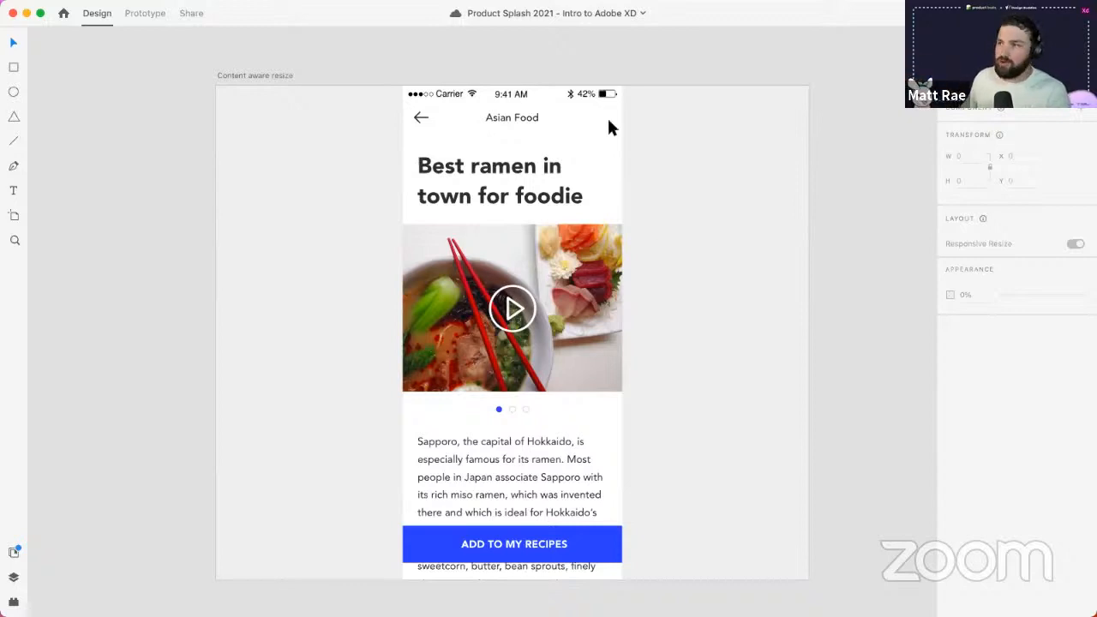
double_click(605, 94)
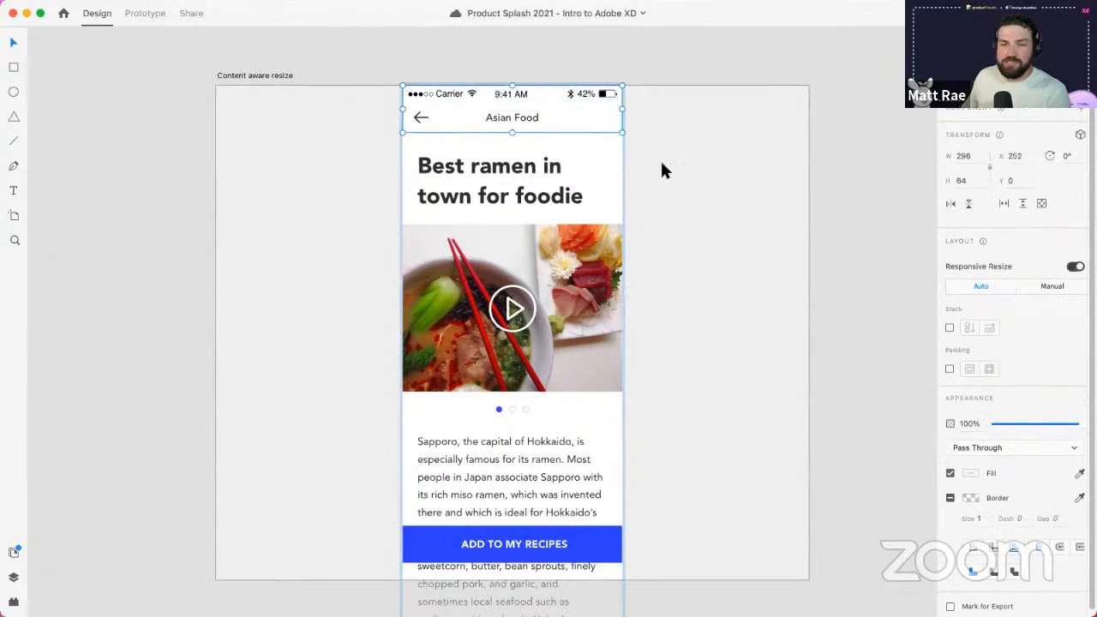
click(665, 191)
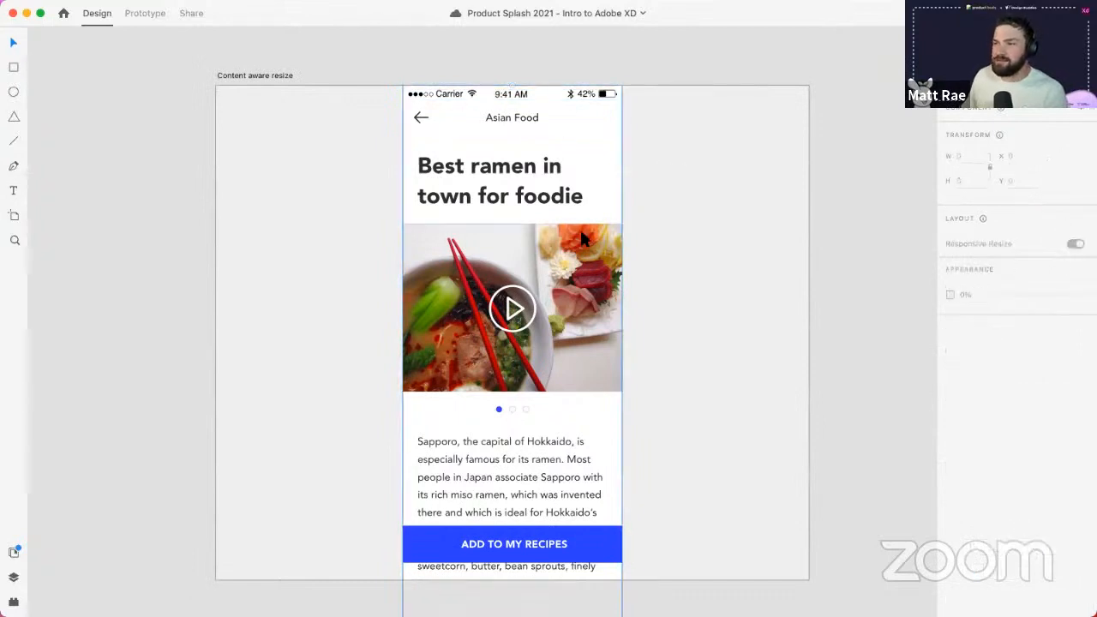
click(581, 239)
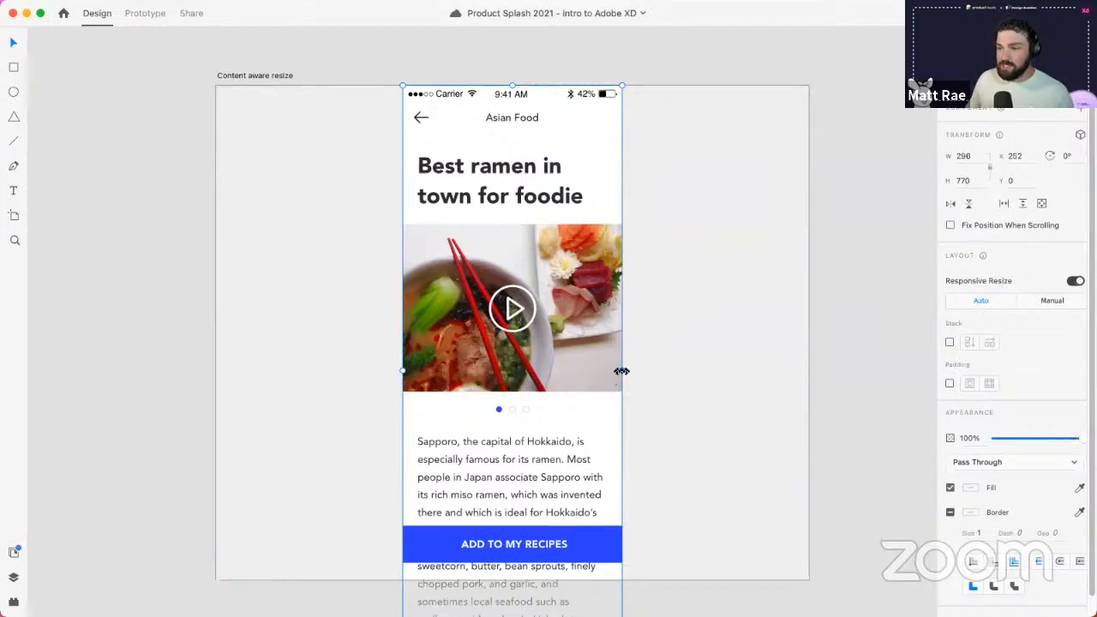
- Widen the ramen screen to 800, and set ADD TO MY RECIPES to manual resize with pinned edges
drag(624, 370, 808, 375)
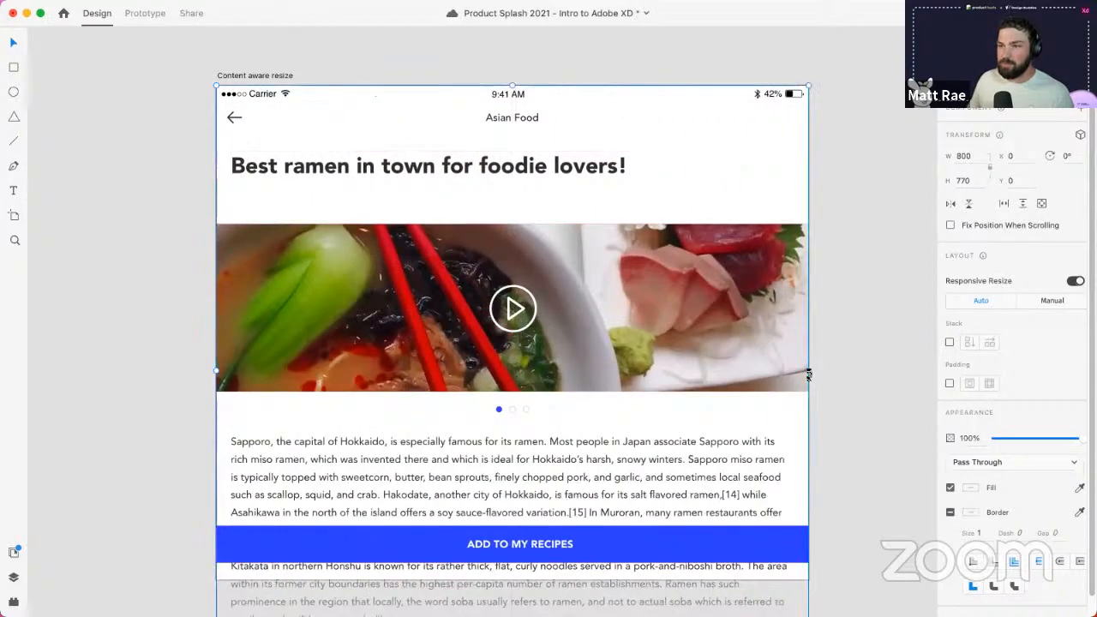
click(874, 369)
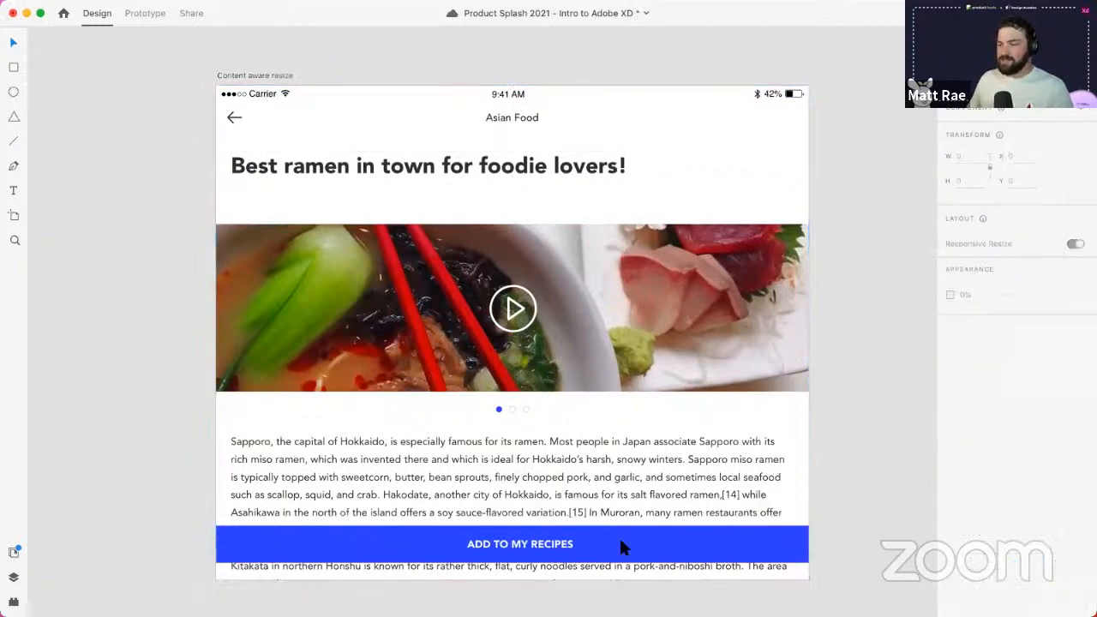
click(557, 553)
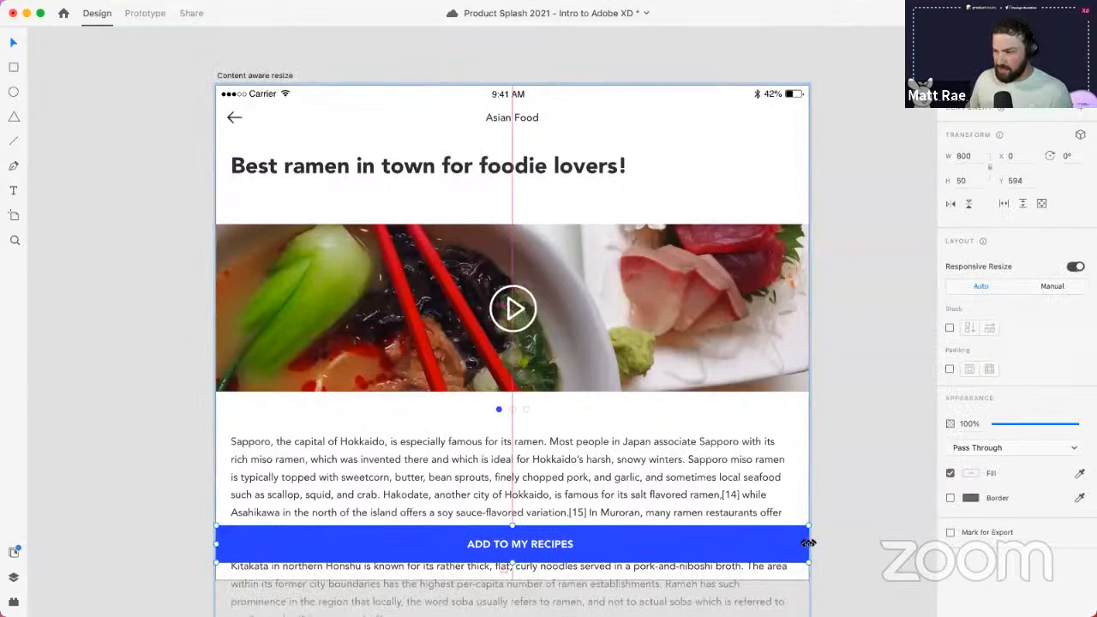
drag(808, 543, 596, 539)
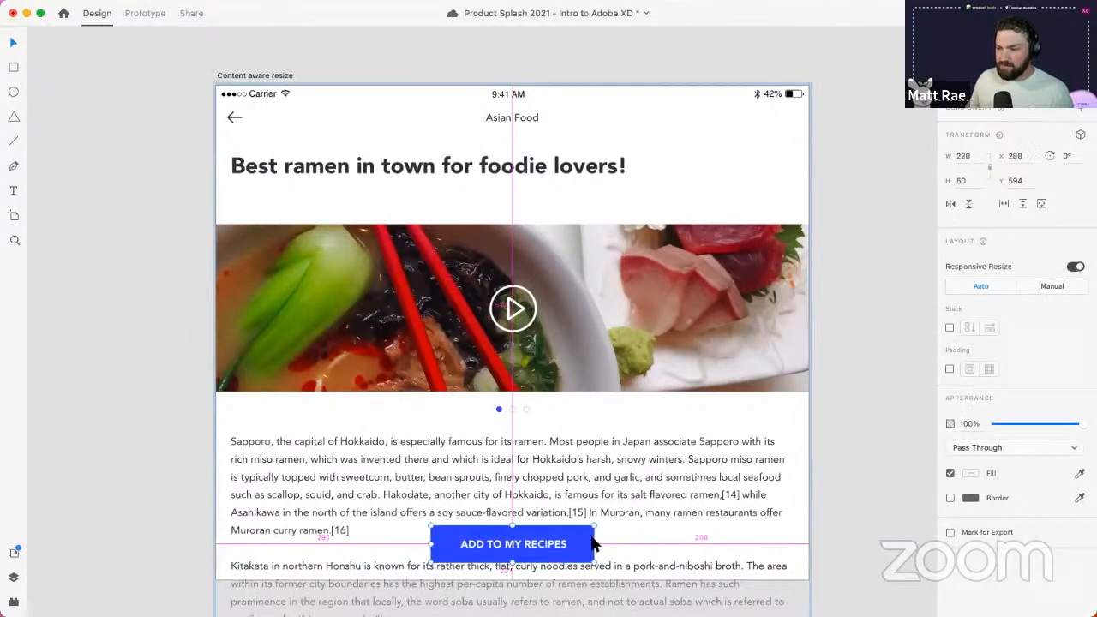
click(1053, 288)
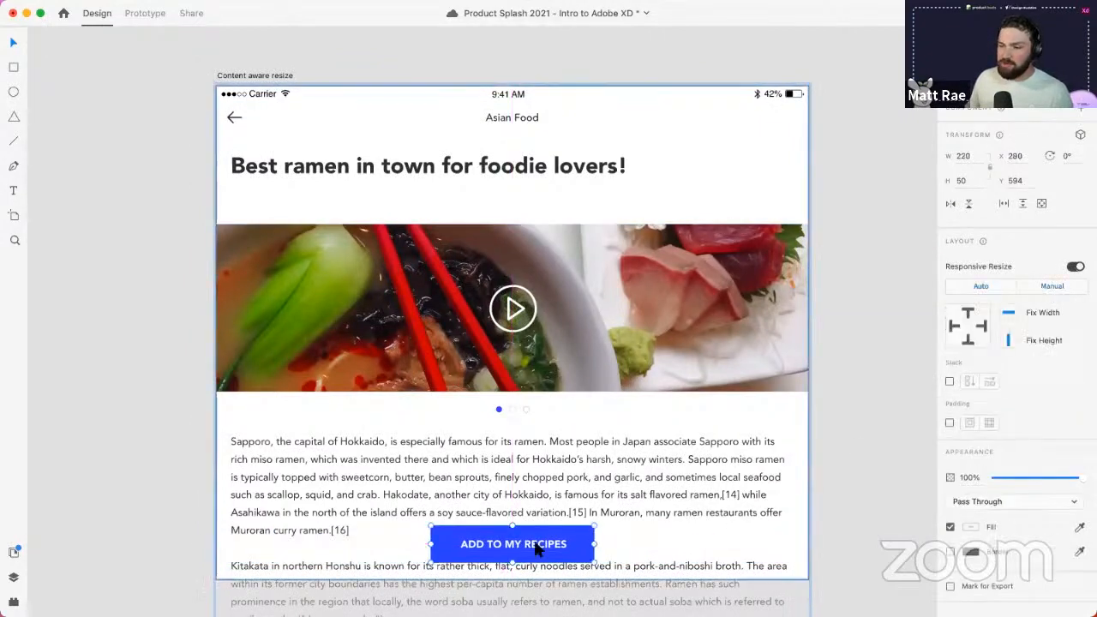
click(952, 326)
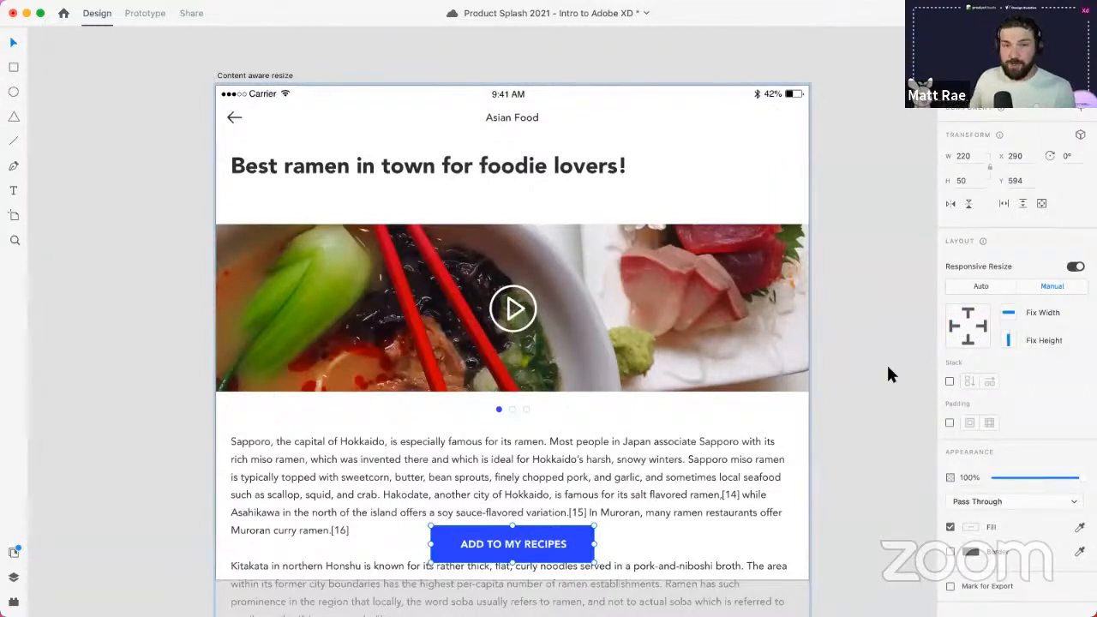
- Narrow the ramen screen back to phone width
click(807, 371)
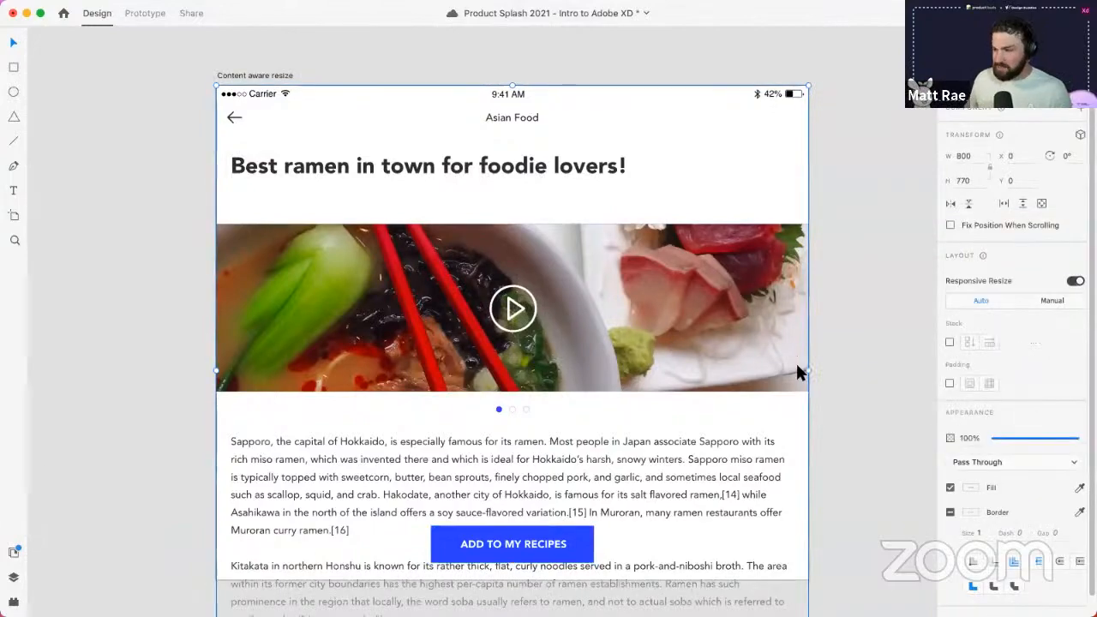
mouse_move(807, 371)
mouse_down()
mouse_move(783, 357)
mouse_move(600, 335)
mouse_move(808, 354)
mouse_up()
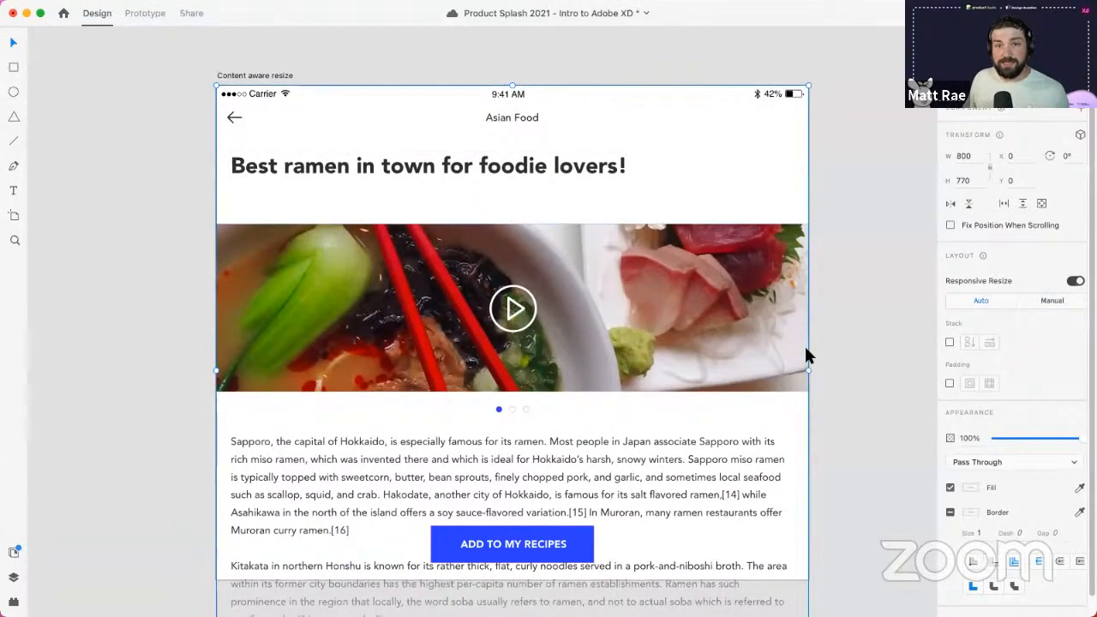
click(827, 340)
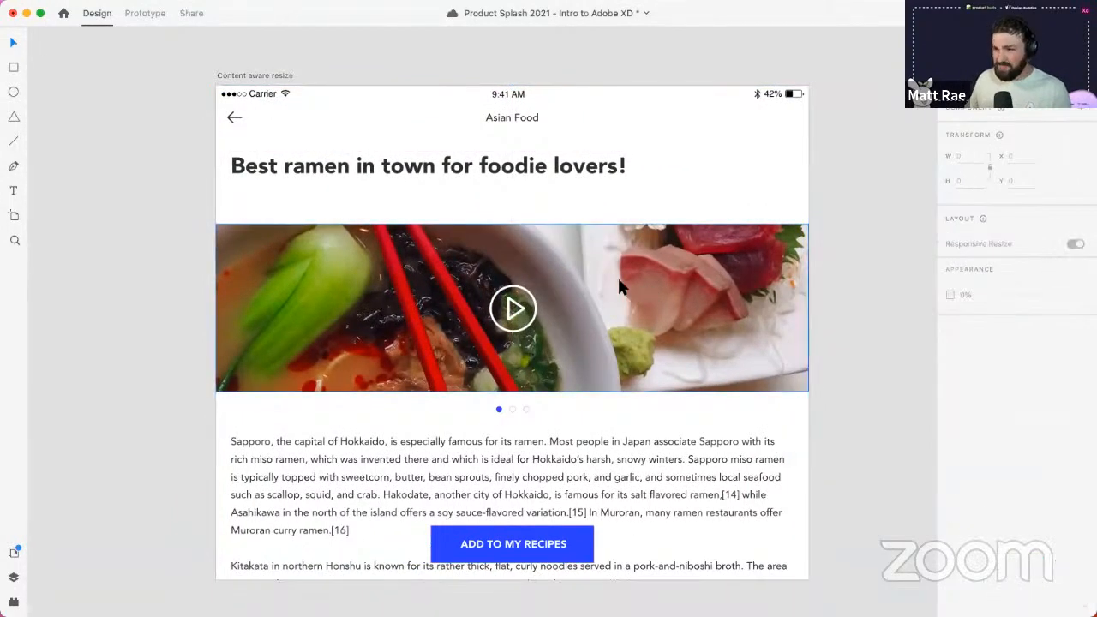
- Widen the Unable to Share dialog slightly by dragging its right edge outward
scroll(621, 284, down, 5)
drag(798, 348, 234, 342)
click(442, 244)
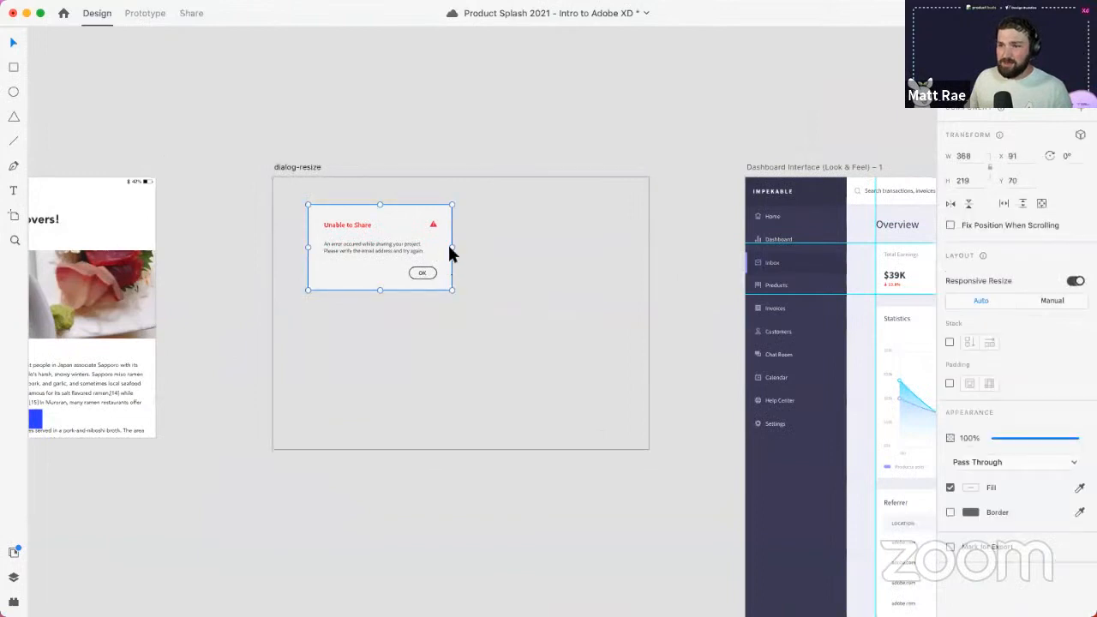
drag(555, 250, 461, 247)
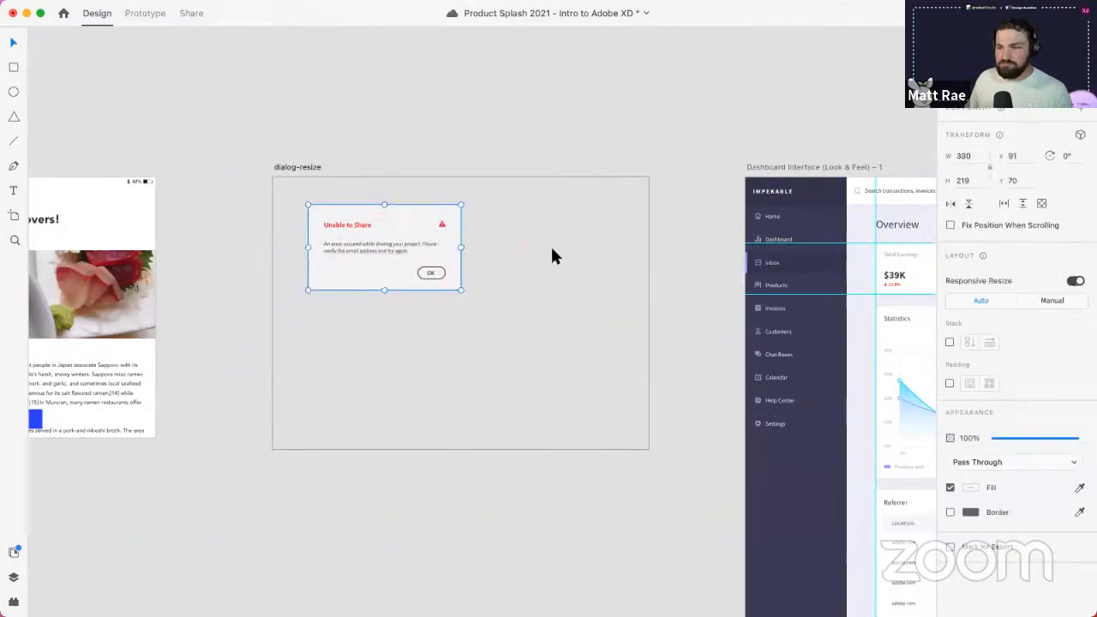
click(552, 260)
- Pan over to the Impekable dashboard artboard and zoom in close on it
drag(589, 281, 168, 243)
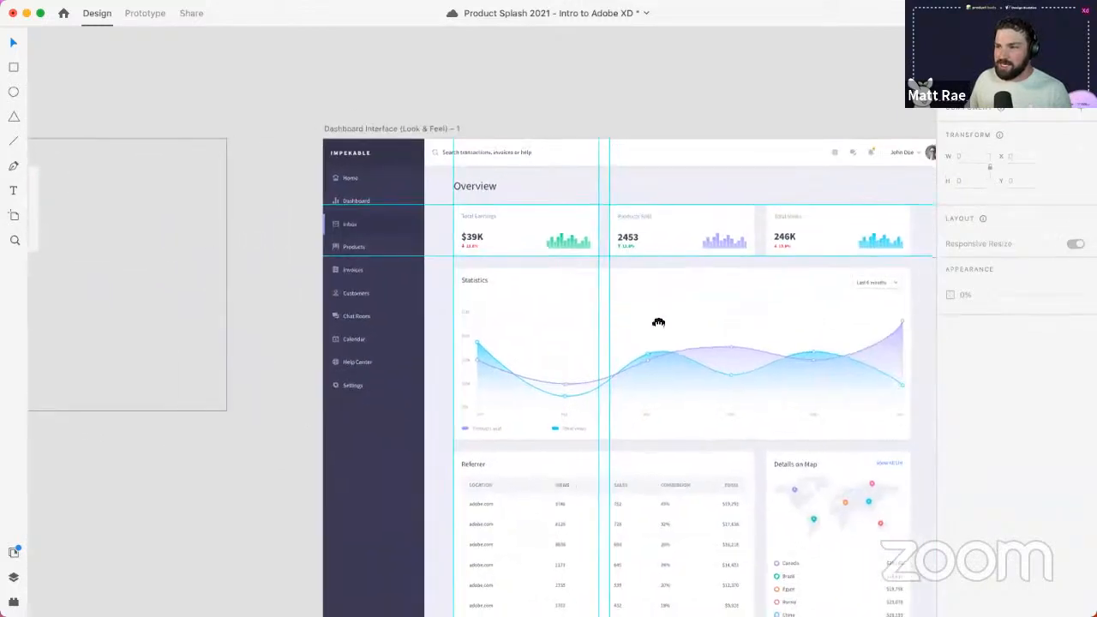
drag(656, 323, 460, 261)
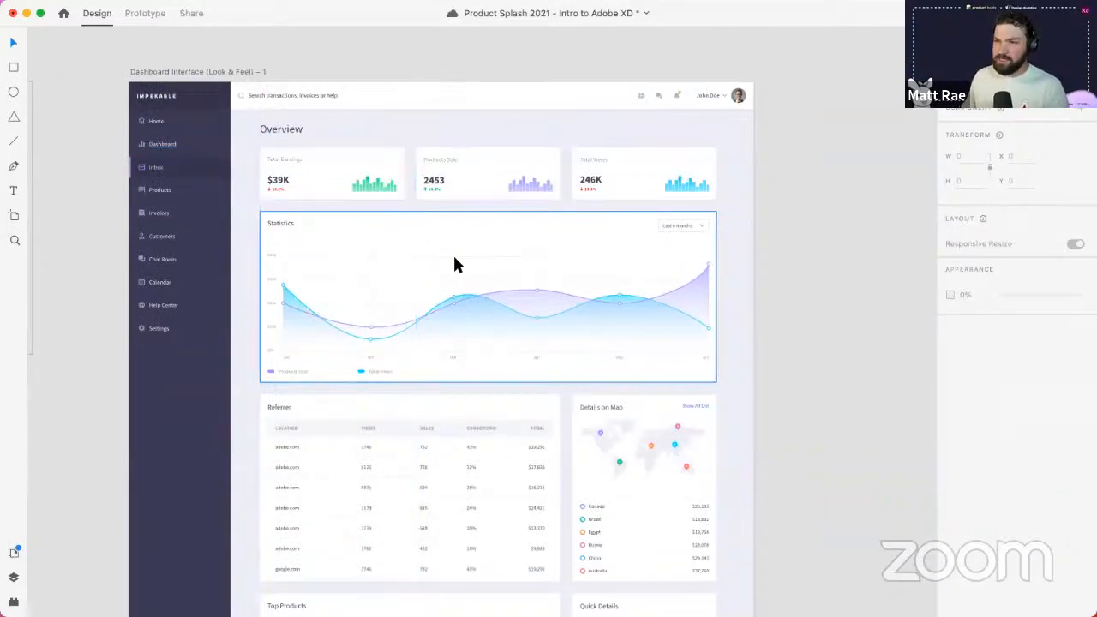
scroll(458, 262, up, 1)
scroll(453, 257, up, 2)
drag(444, 312, 490, 337)
scroll(487, 314, up, 2)
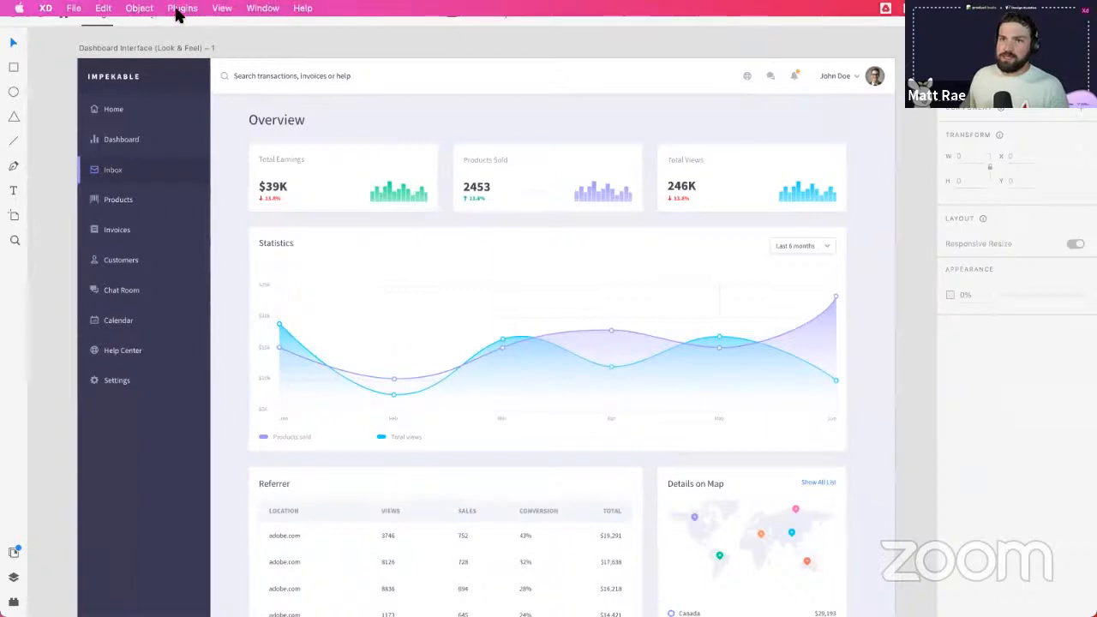
- Lock all guides from View > Guides
click(138, 9)
mouse_move(222, 8)
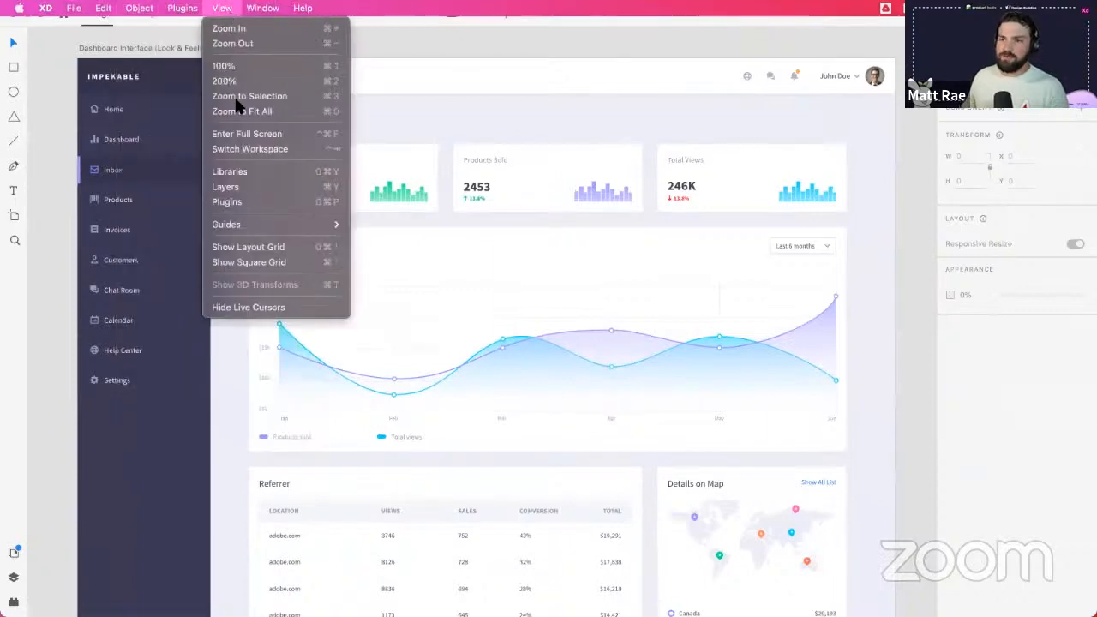
mouse_move(339, 224)
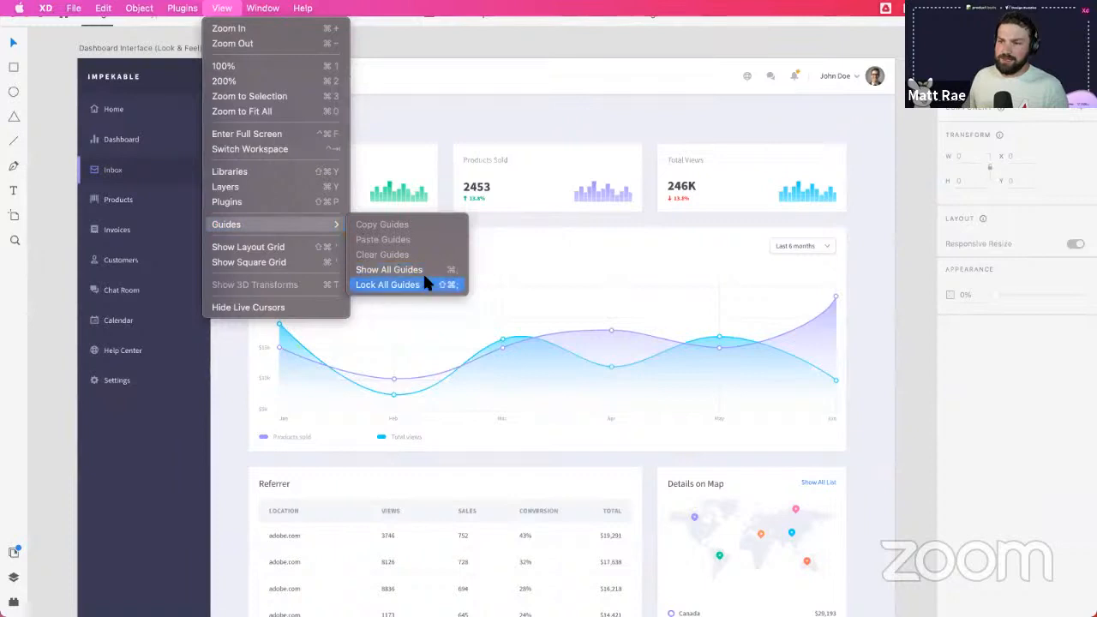
click(890, 212)
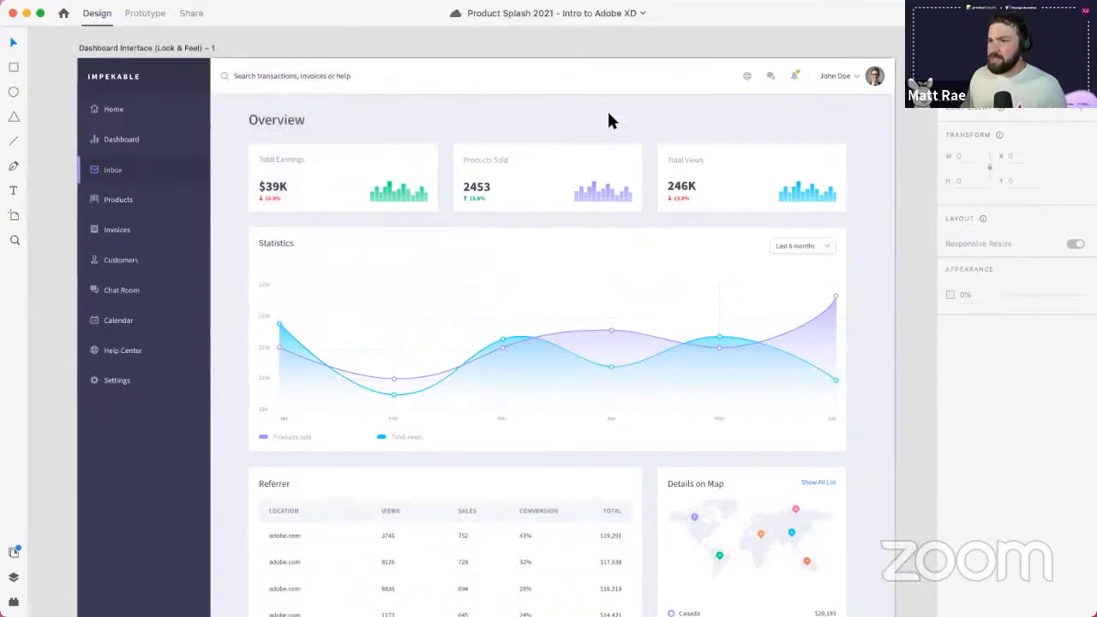
- Narrow the Statistics card to about two-thirds of the dashboard width
click(627, 324)
scroll(712, 304, down, 3)
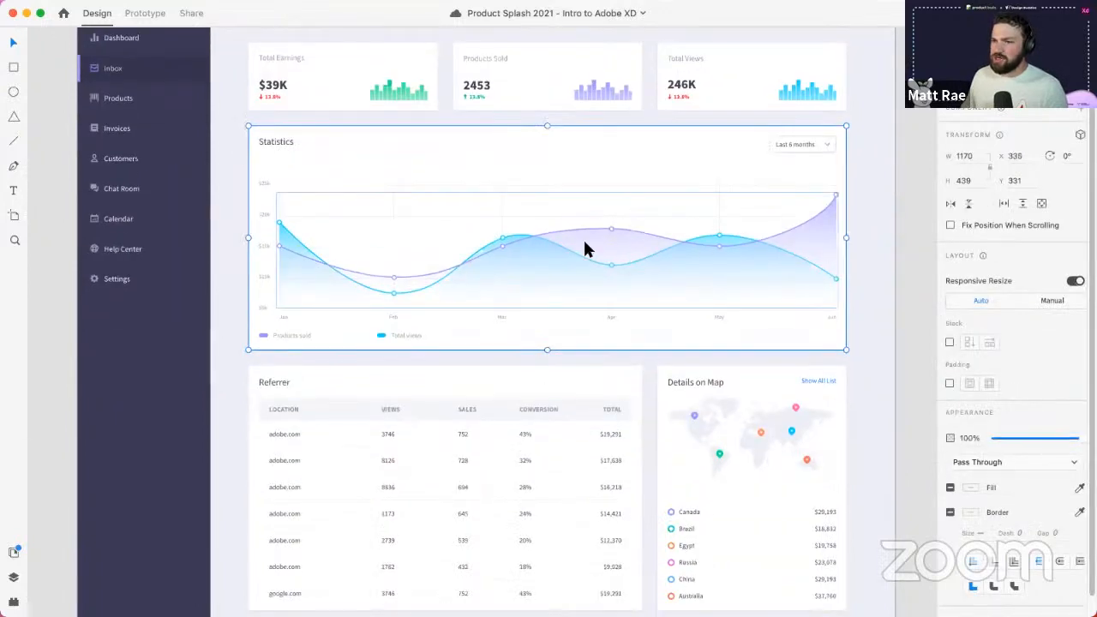
click(673, 370)
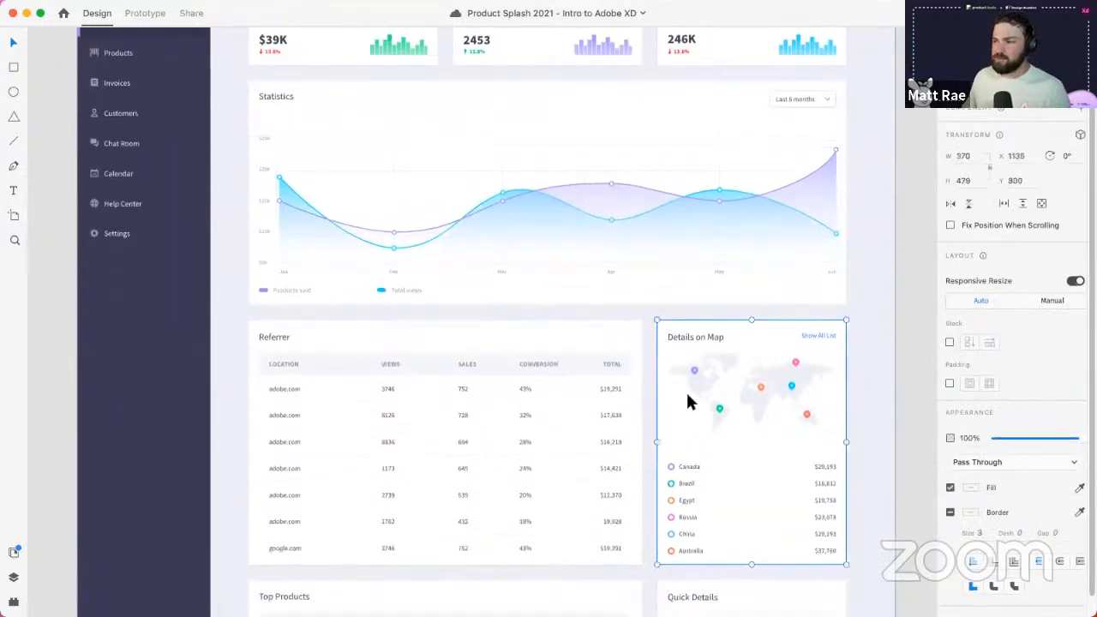
click(760, 161)
scroll(652, 129, up, 3)
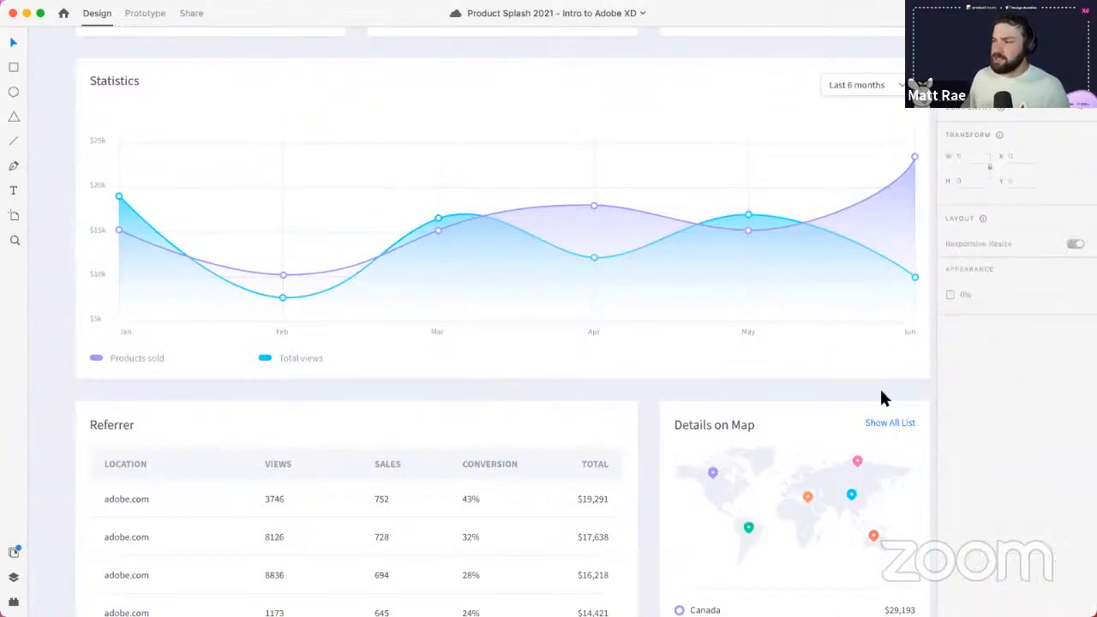
scroll(874, 390, down, 3)
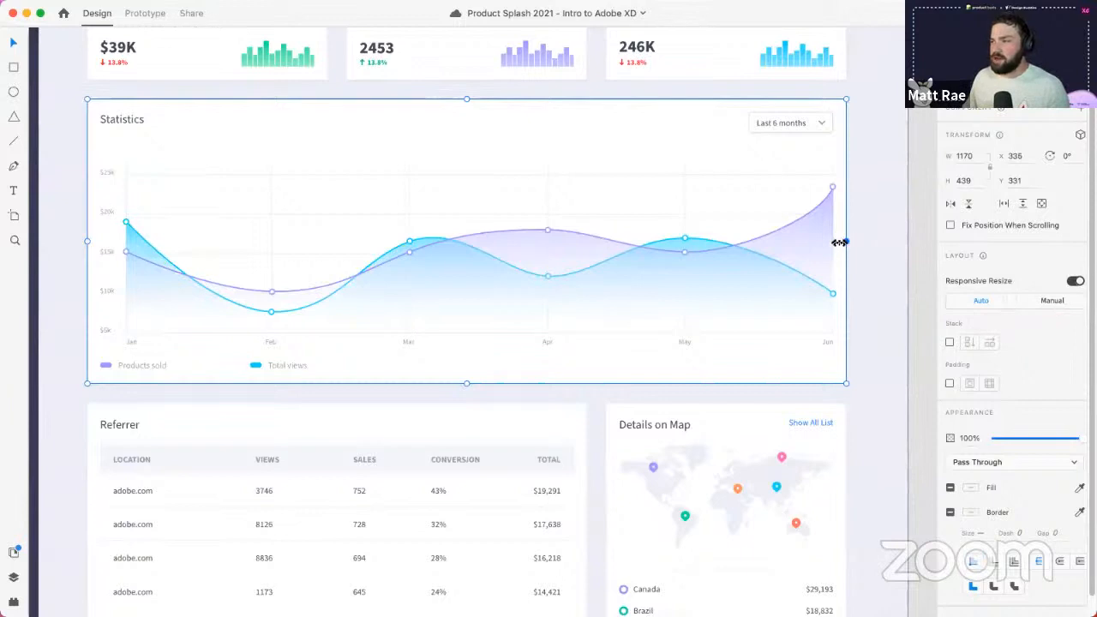
drag(845, 242, 583, 236)
- Move Details on Map up beside Statistics, shorten it to match, and nudge its divider up
click(723, 428)
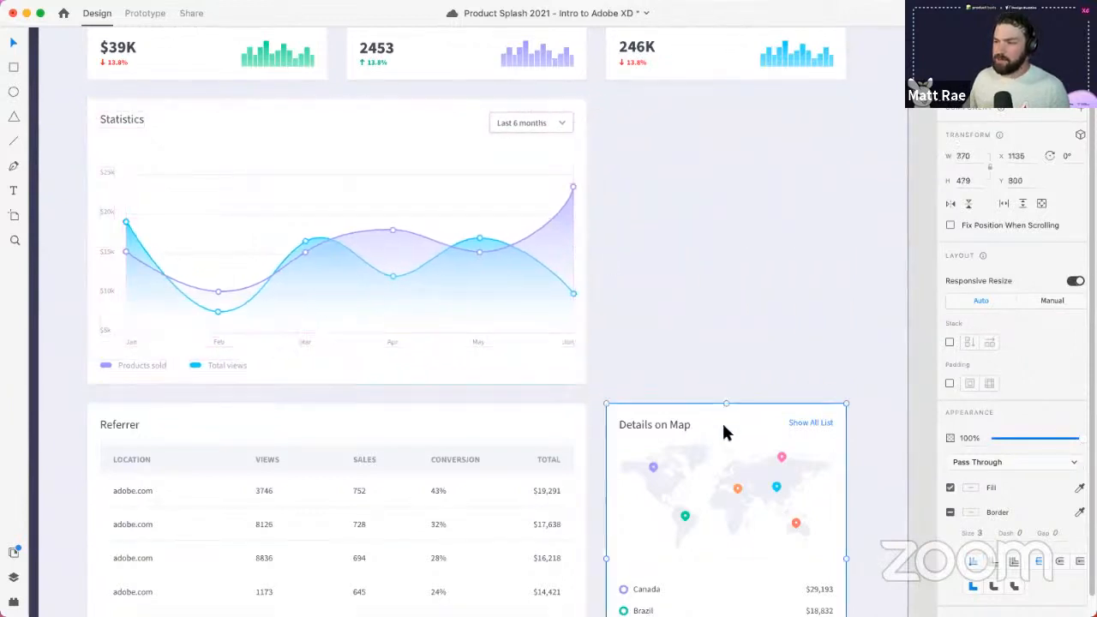
drag(723, 433, 711, 124)
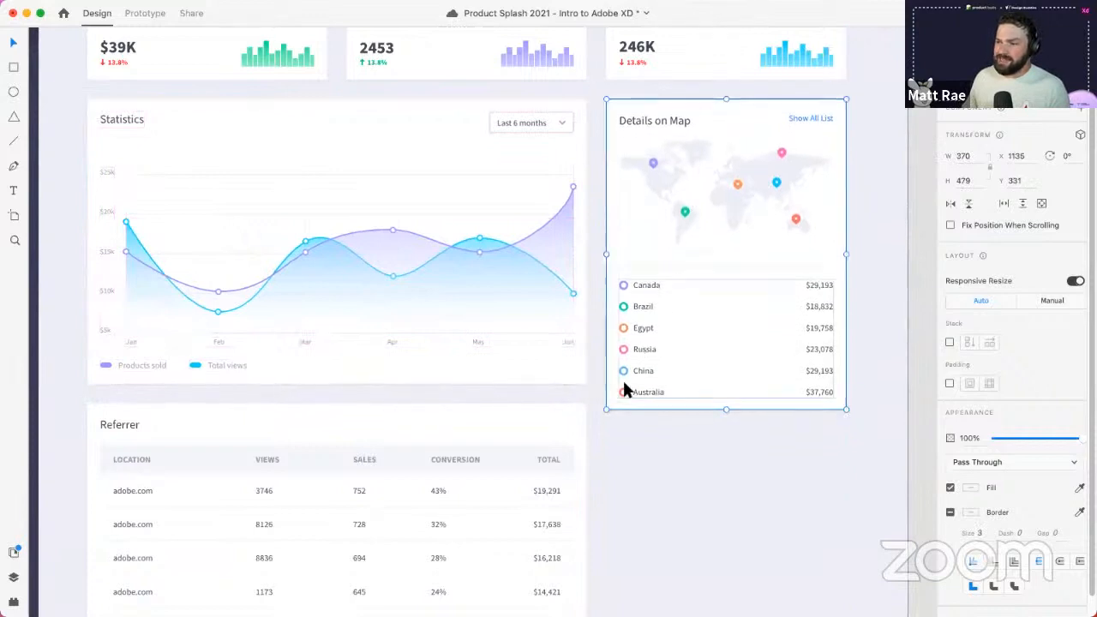
drag(726, 409, 729, 387)
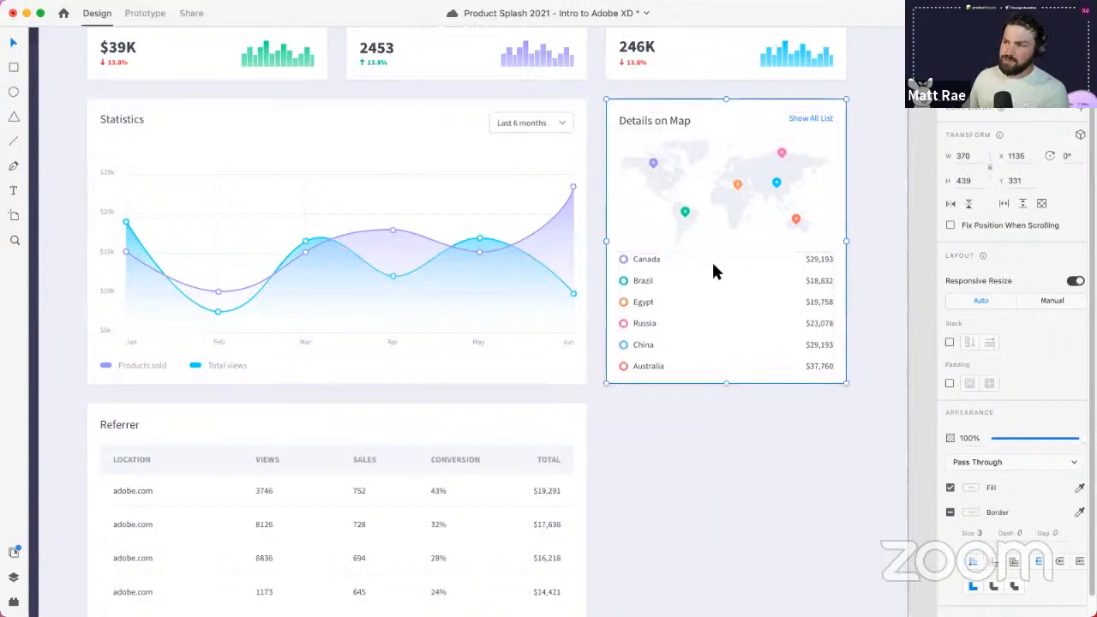
double_click(725, 251)
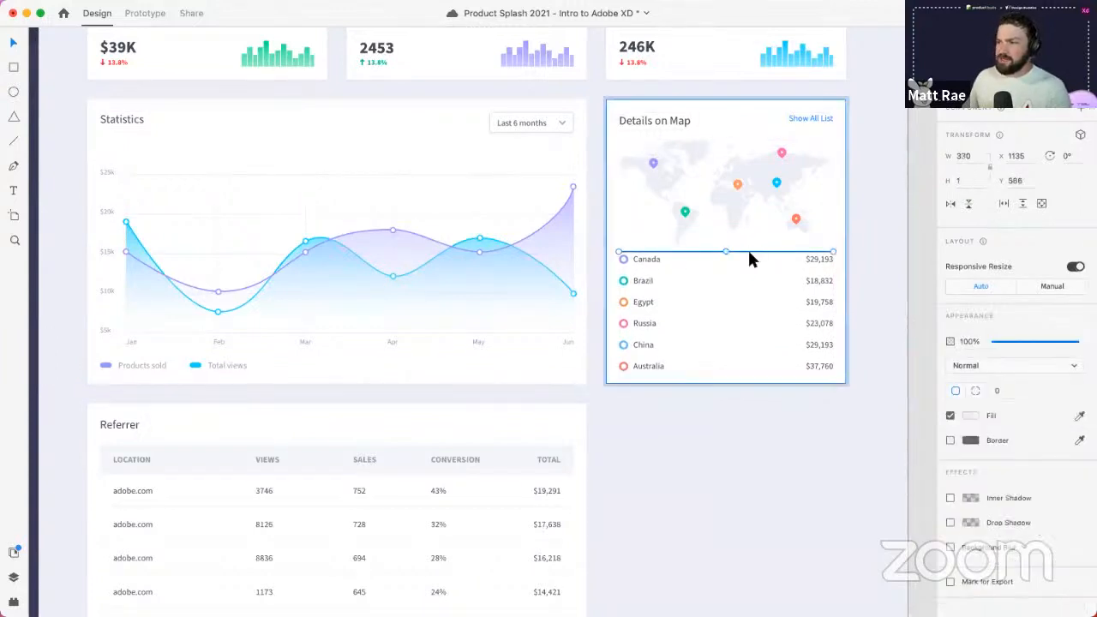
key(shift+Up)
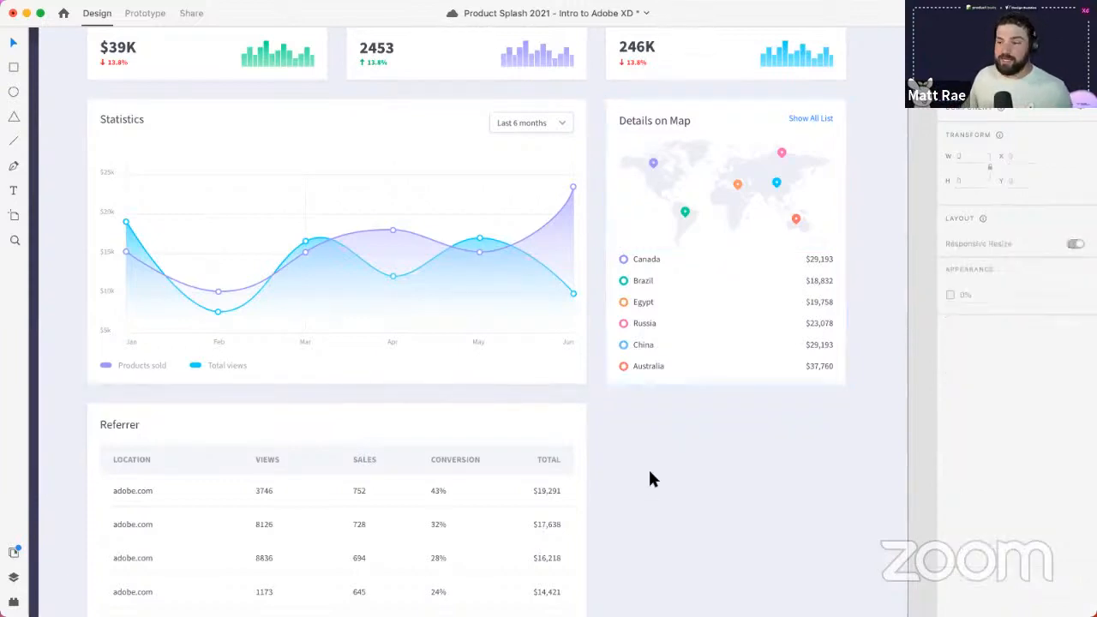
- Stretch the Referrer card to span the full dashboard width
click(578, 447)
scroll(602, 466, down, 3)
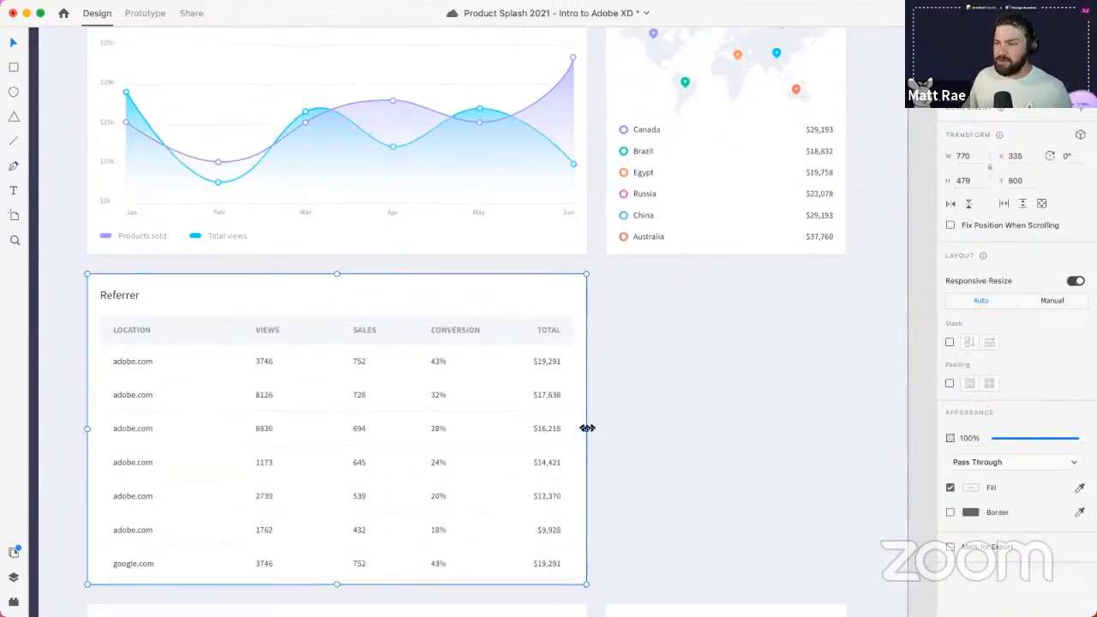
drag(587, 429, 847, 430)
scroll(872, 431, up, 1)
scroll(872, 431, down, 2)
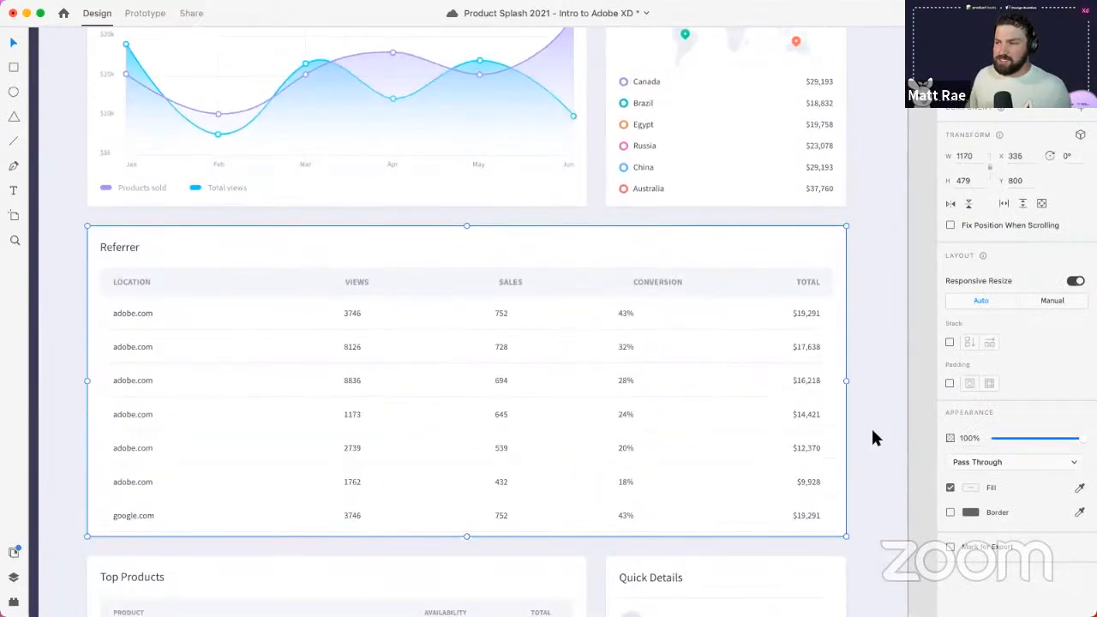
- Check the Referrer table's 43% value and CONVERSION header, then view neighbouring artboards
double_click(626, 314)
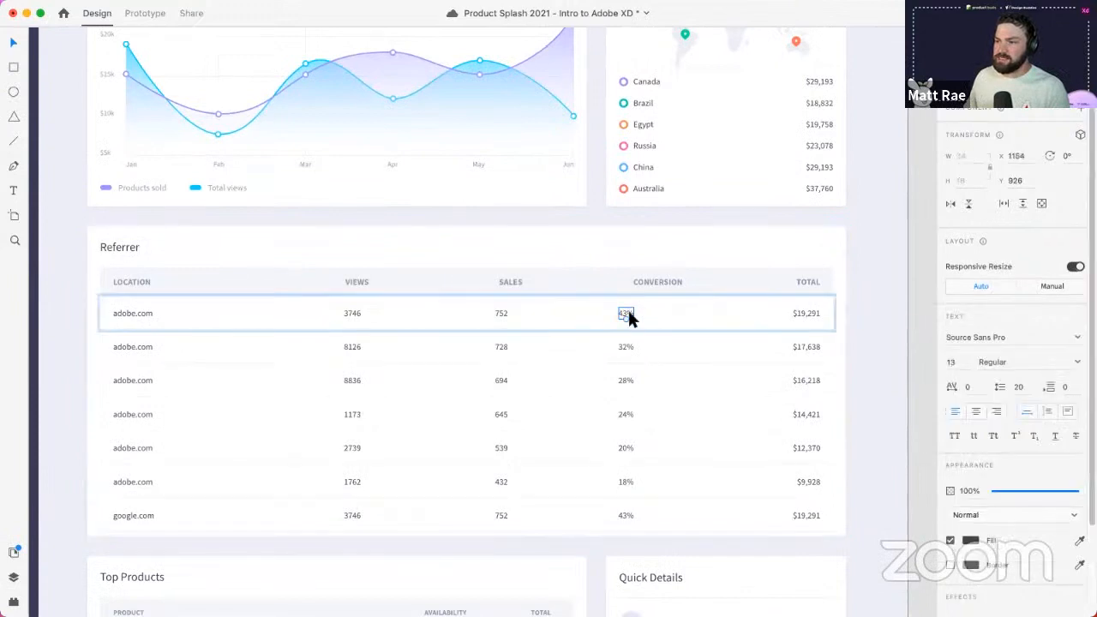
click(656, 274)
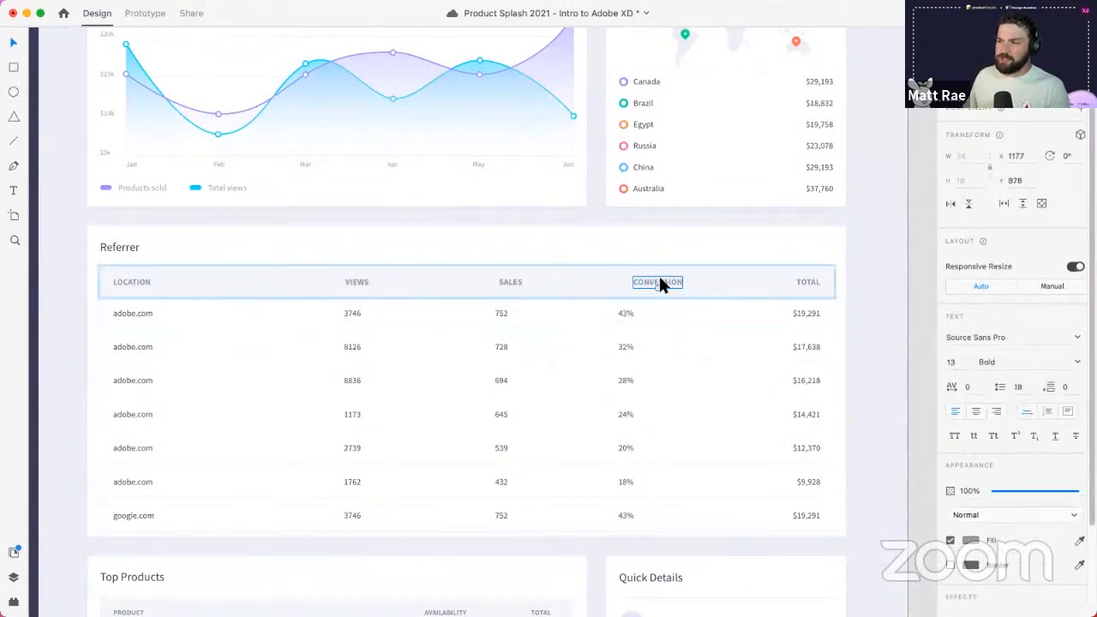
click(882, 305)
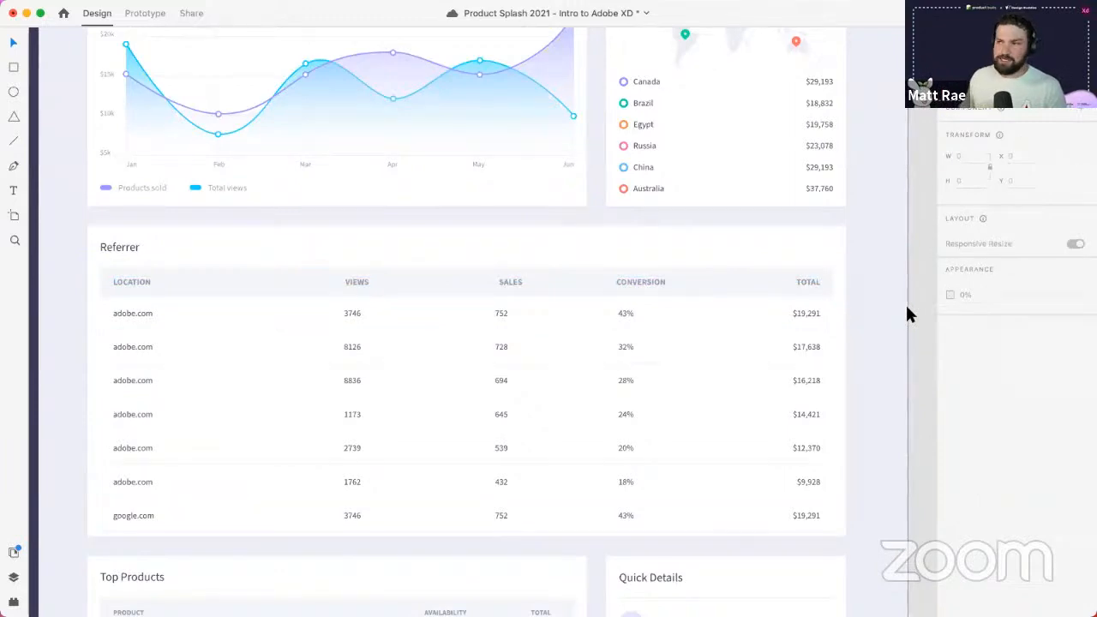
scroll(730, 302, down, 5)
drag(811, 281, 810, 329)
scroll(595, 301, down, 5)
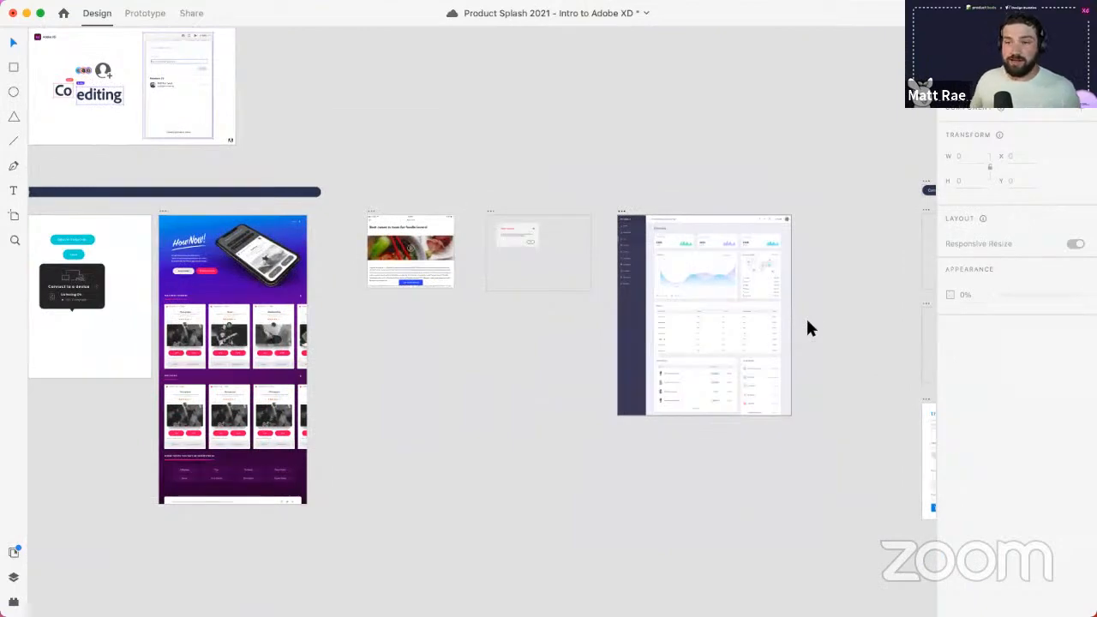
- Add a vertical guide and a horizontal guide 70 from the top of the dialog-resize artboard
scroll(555, 273, up, 5)
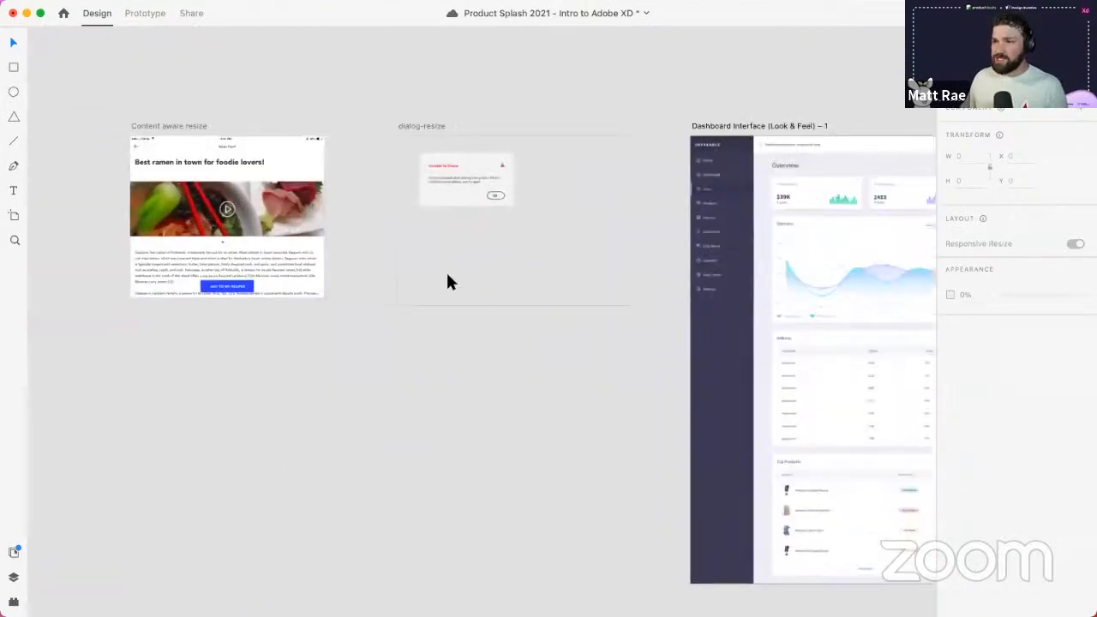
scroll(509, 163, up, 3)
click(348, 107)
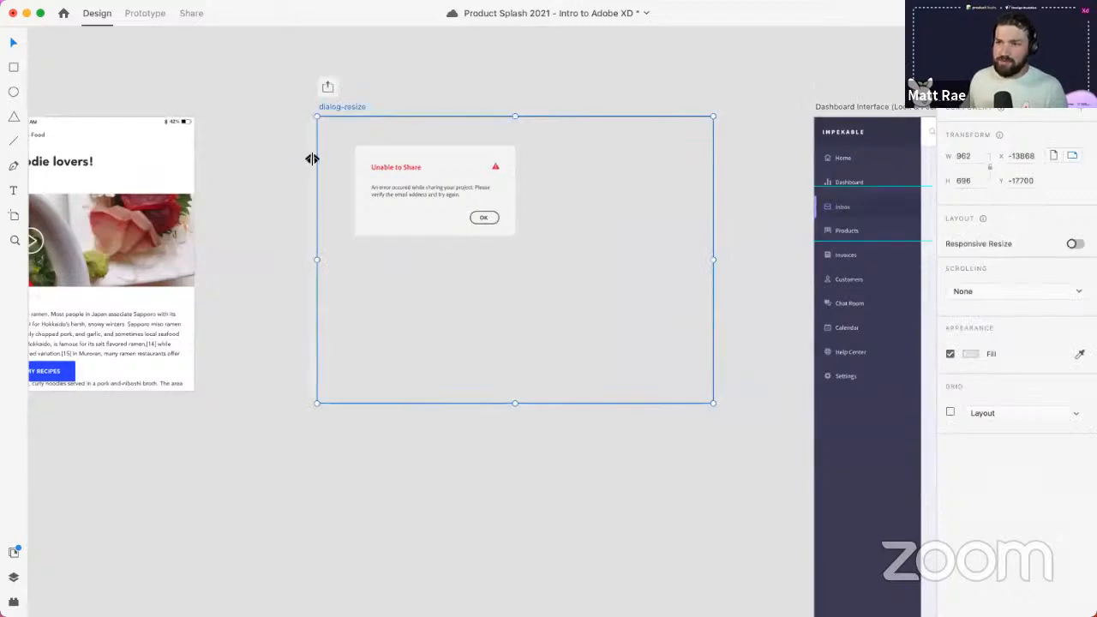
drag(311, 158, 330, 154)
drag(364, 115, 366, 144)
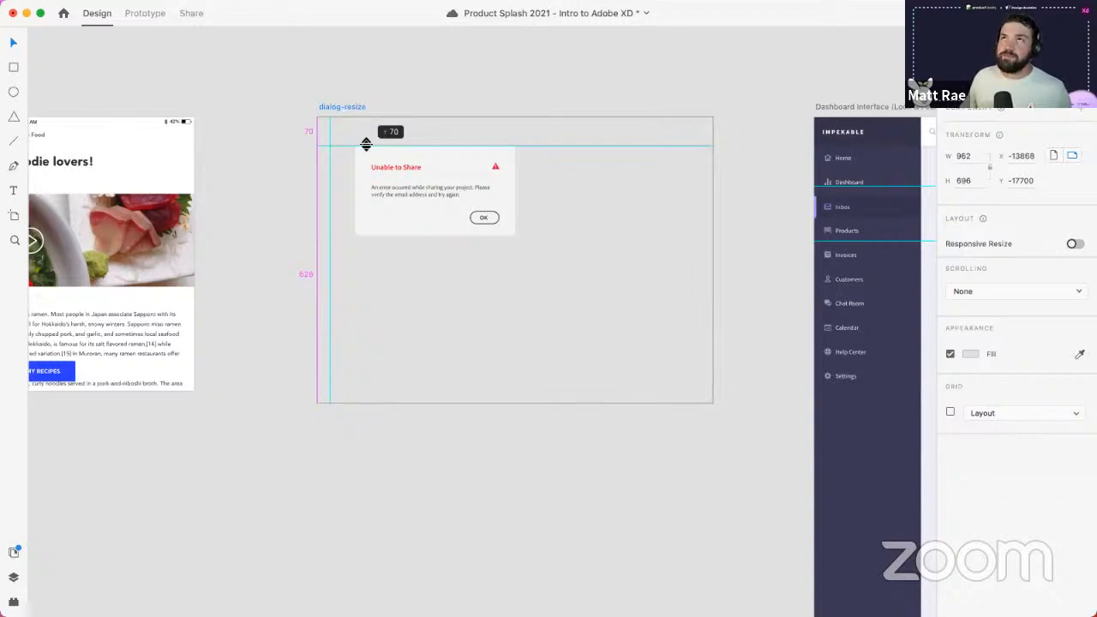
drag(366, 144, 354, 174)
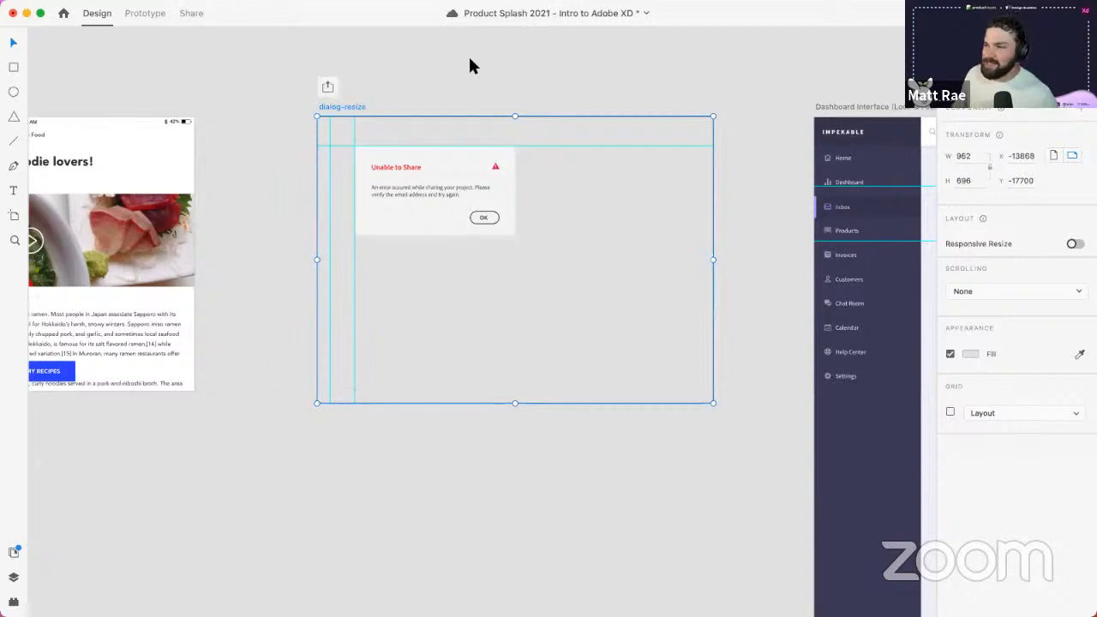
- Turn on the artboard grid and switch it from Layout to Square with size 8
click(949, 412)
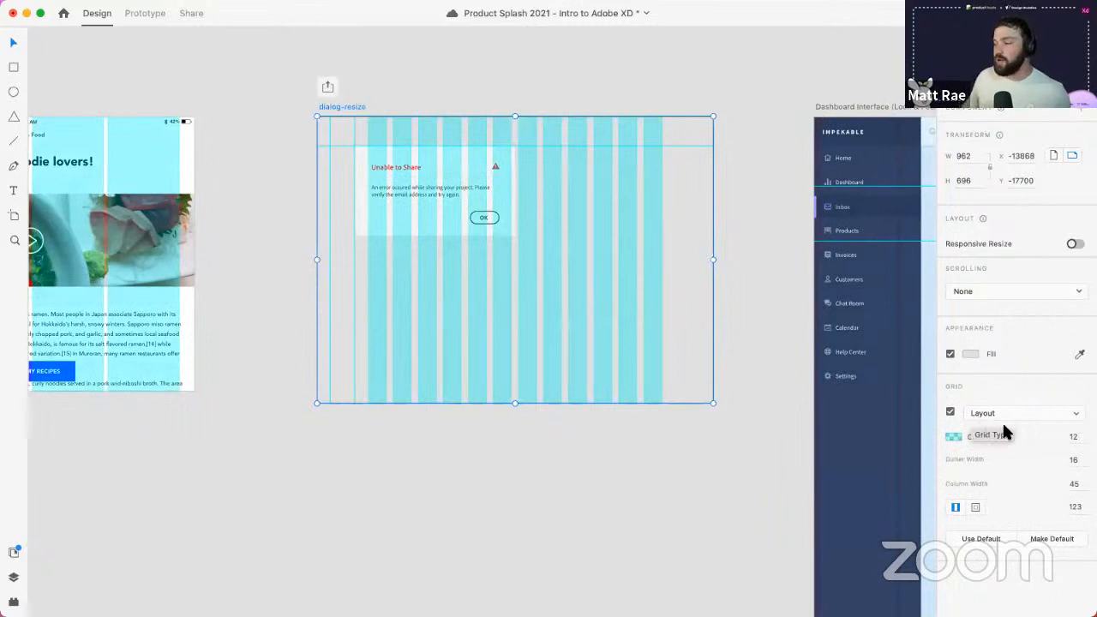
click(1001, 416)
click(999, 428)
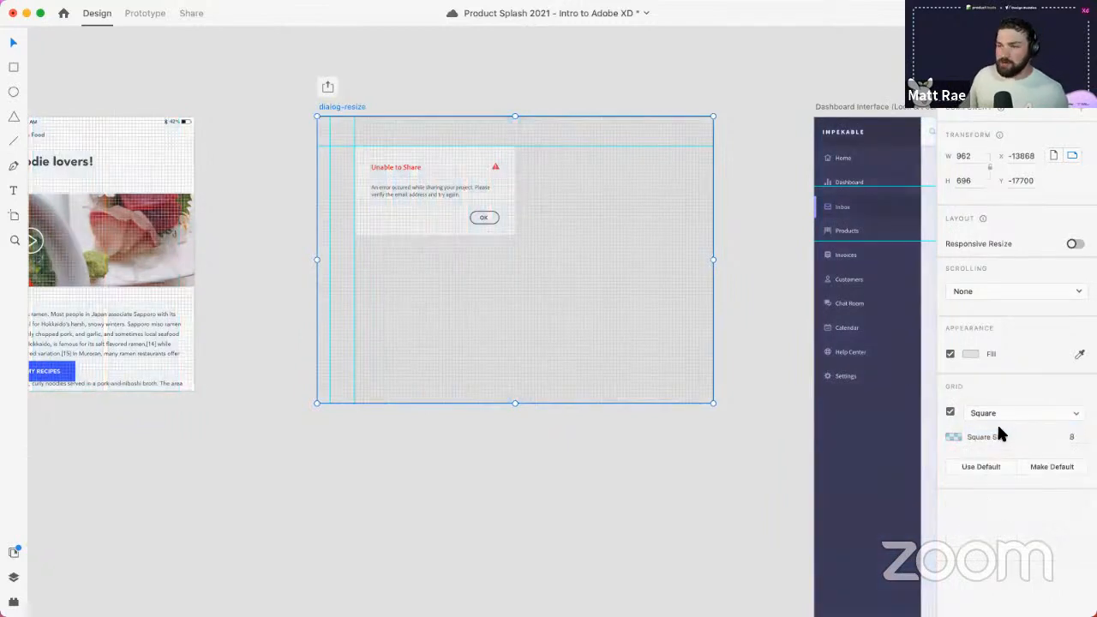
scroll(524, 145, up, 5)
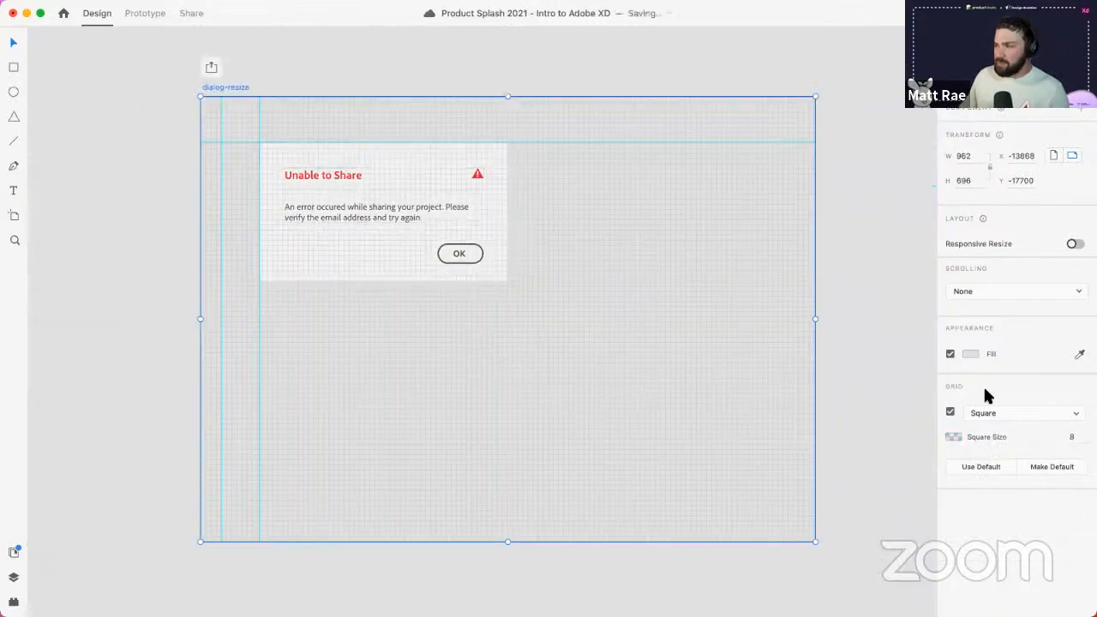
- Turn the artboard grid off and draw a white rectangle below the dialog
click(952, 413)
click(471, 346)
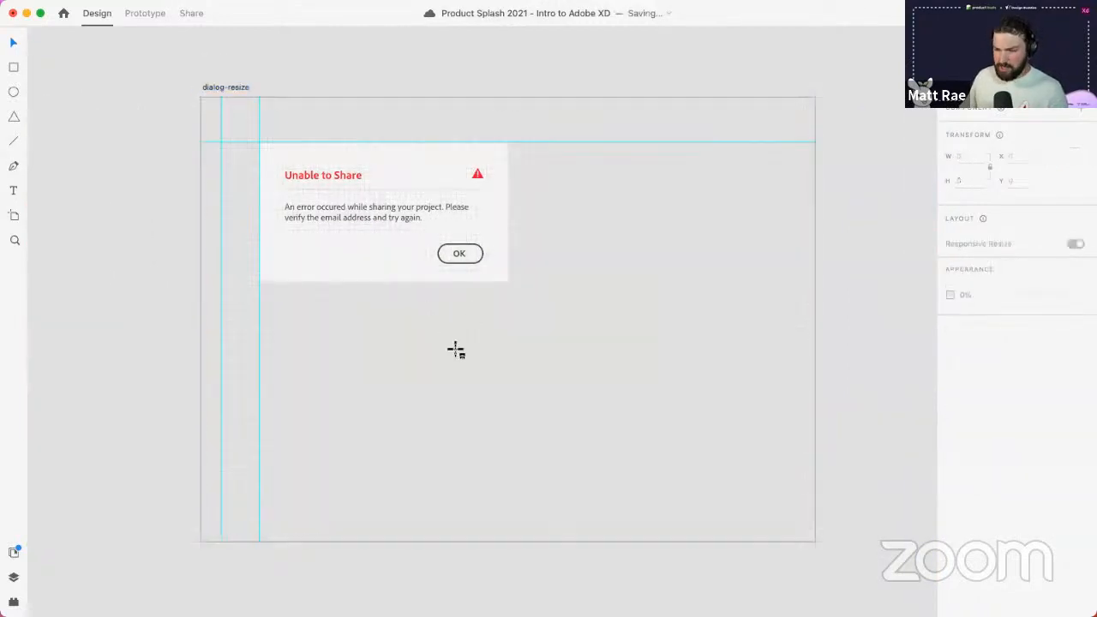
drag(452, 339, 571, 397)
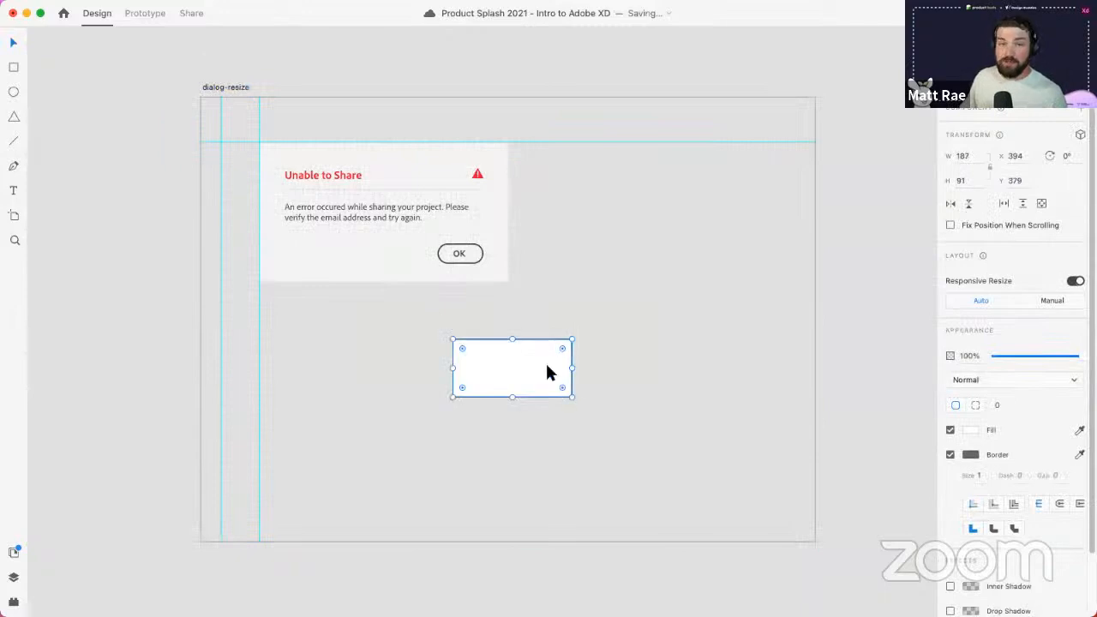
- Nudge the rectangle with arrow keys until it sits at X 412
key(Right)
key(Right)
key(Right)
key(Right)
key(Right)
key(Right)
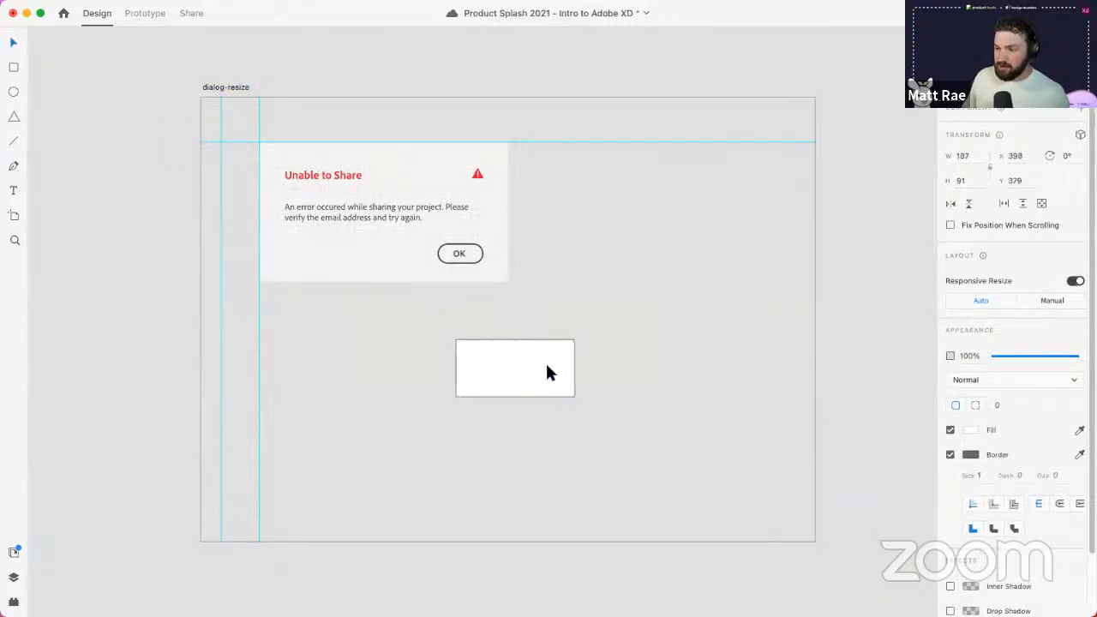
scroll(545, 360, up, 3)
scroll(546, 363, up, 2)
key(Right)
key(Right)
key(Right)
key(Right)
key(Right)
key(Right)
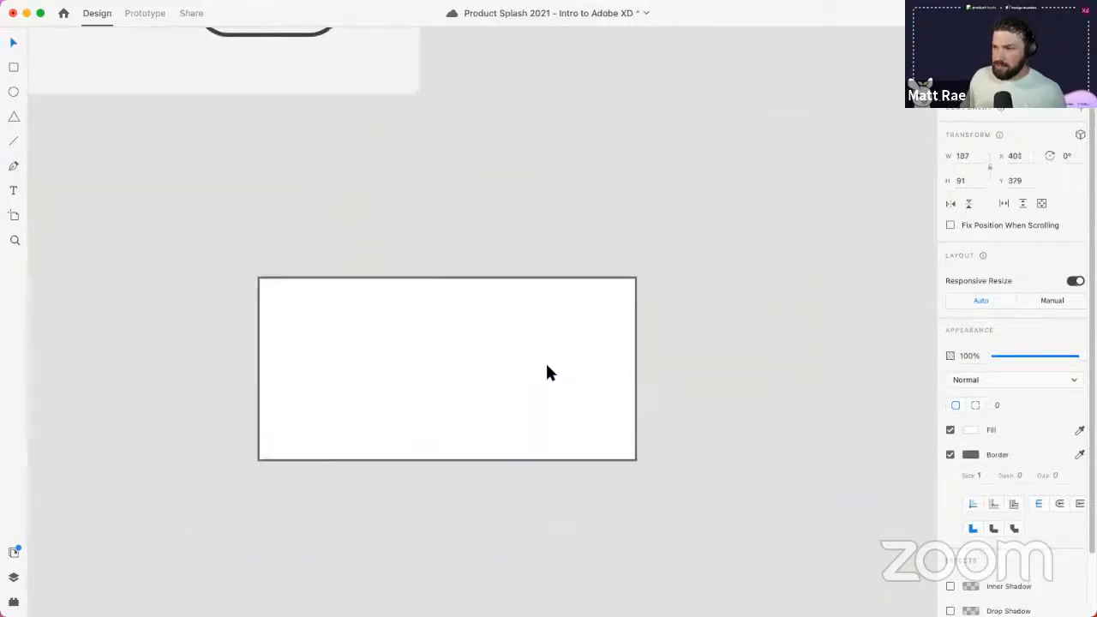
key(Left)
key(Left)
key(Left)
key(Left)
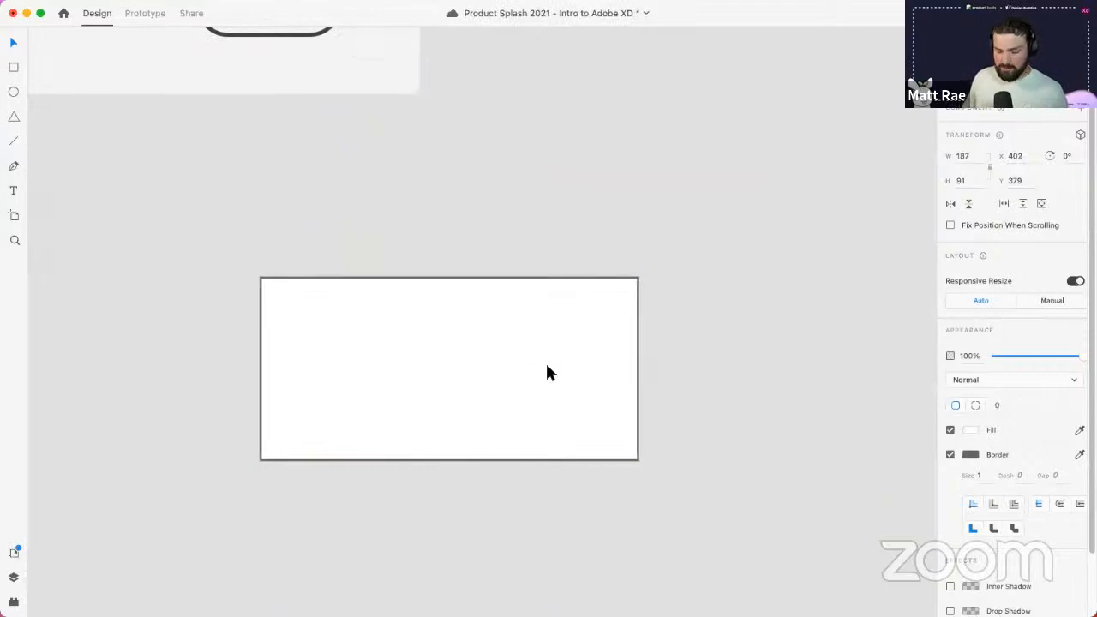
key(shift+Right)
key(shift+Right)
key(shift+Right)
key(shift+Right)
key(shift+Right)
key(shift+Left)
key(shift+Left)
key(shift+Left)
key(shift+Left)
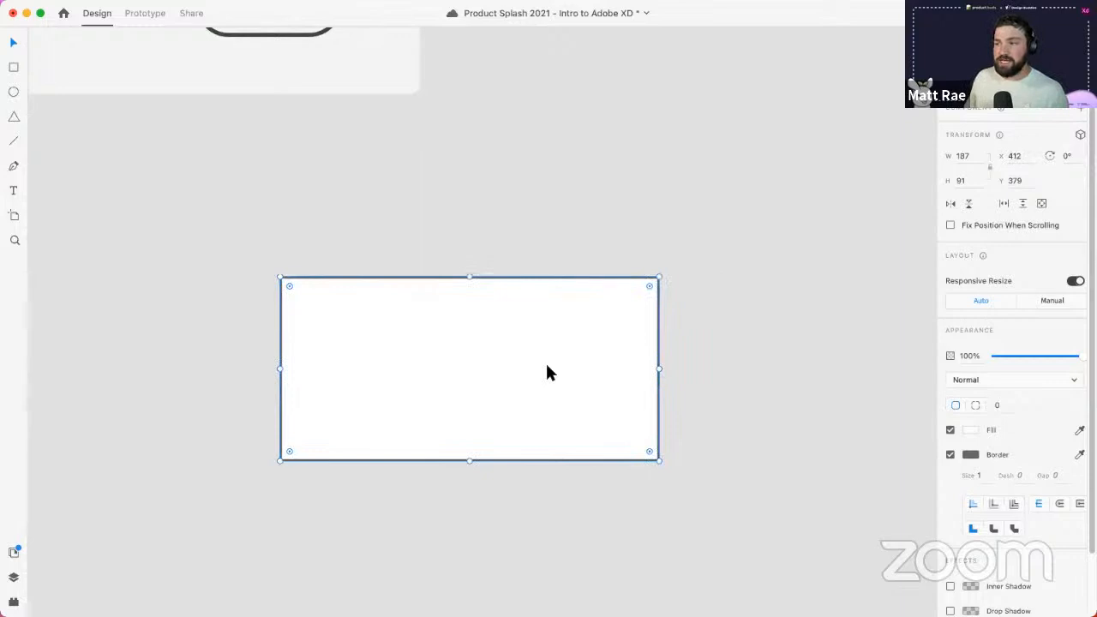
- Resize the rectangle with Cmd+Shift+arrow keys to 187 wide and 71 tall
key(super+shift+Right)
key(super+shift+Right)
key(super+shift+Right)
key(super+shift+Right)
key(super+shift+Right)
key(super+shift+Right)
key(super+shift+Right)
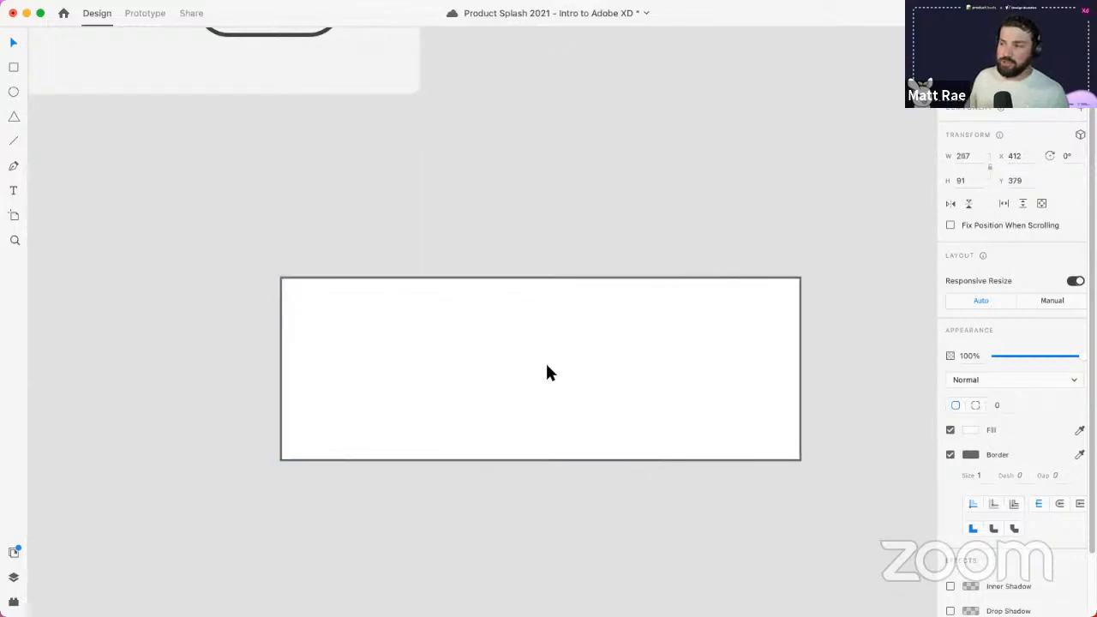
key(super+shift+Left)
key(super+shift+Left)
key(super+shift+Left)
key(super+shift+Left)
key(super+shift+Left)
key(super+shift+Left)
key(super+shift+Left)
key(super+shift+Left)
key(super+shift+Left)
key(super+shift+Left)
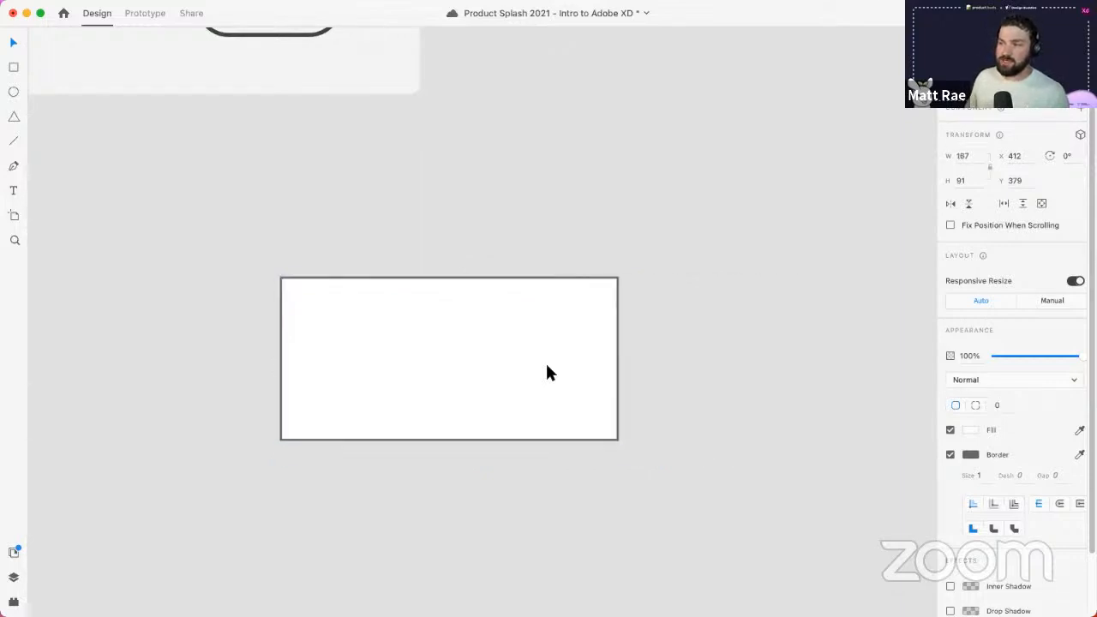
key(super+shift+Left)
key(super+shift+Down)
key(super+shift+Up)
key(super+shift+Right)
key(super+shift+Up)
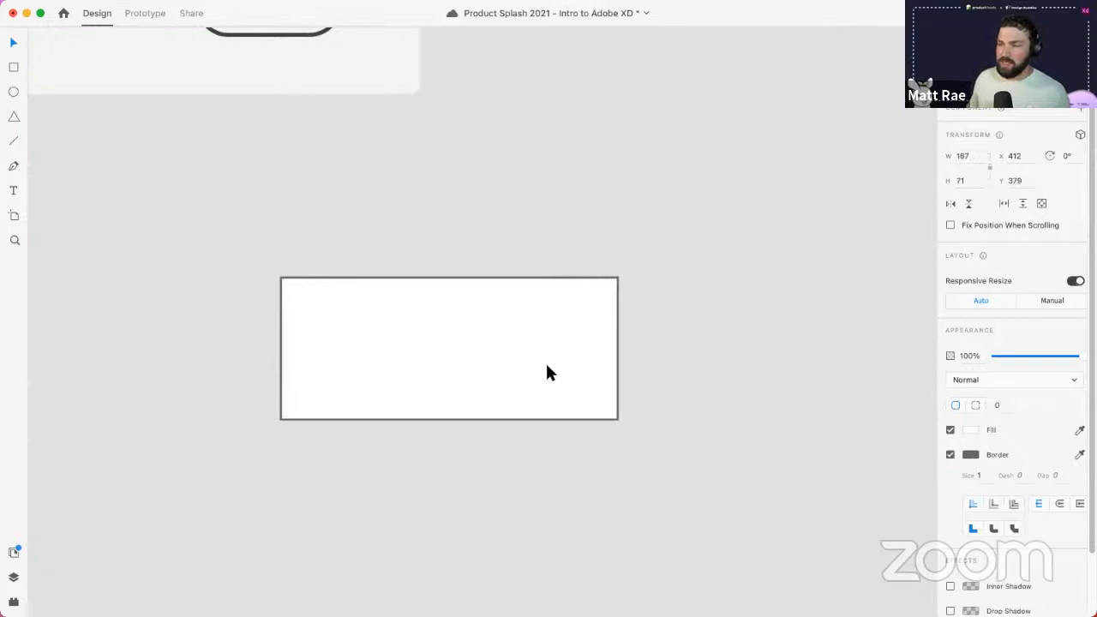
scroll(620, 343, down, 5)
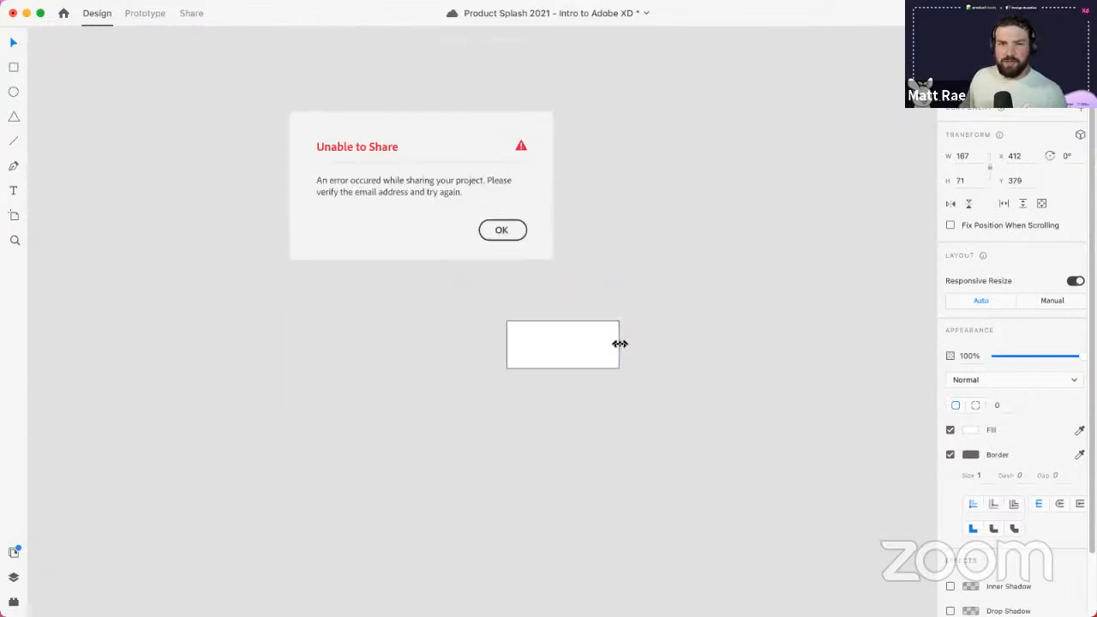
- Show the square grid and nudge the test rectangle to X 440, Y 368
click(271, 54)
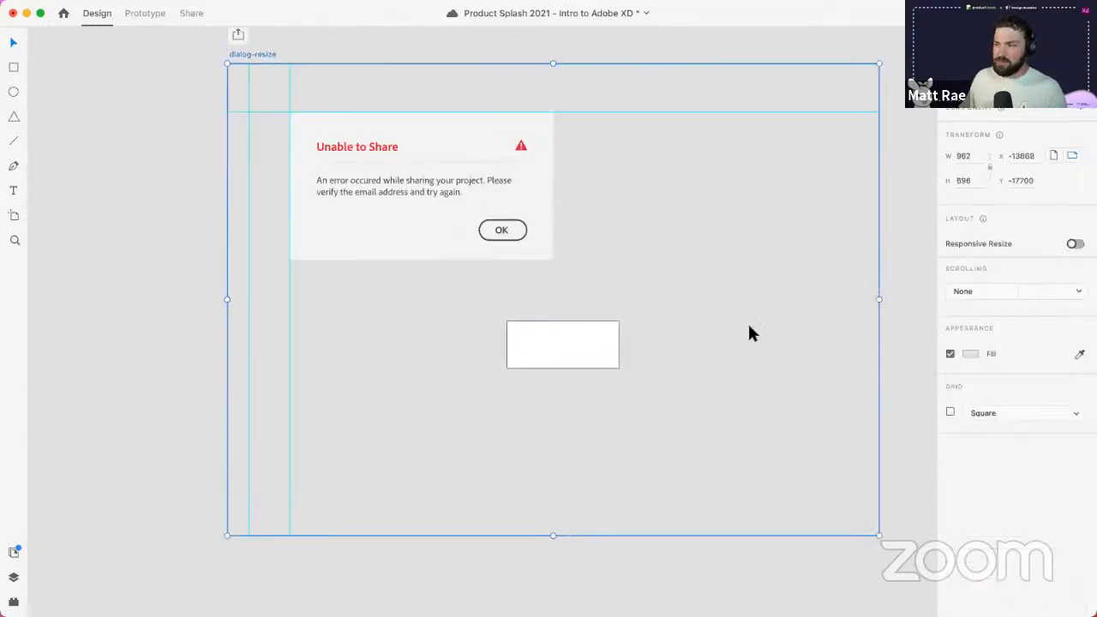
click(950, 413)
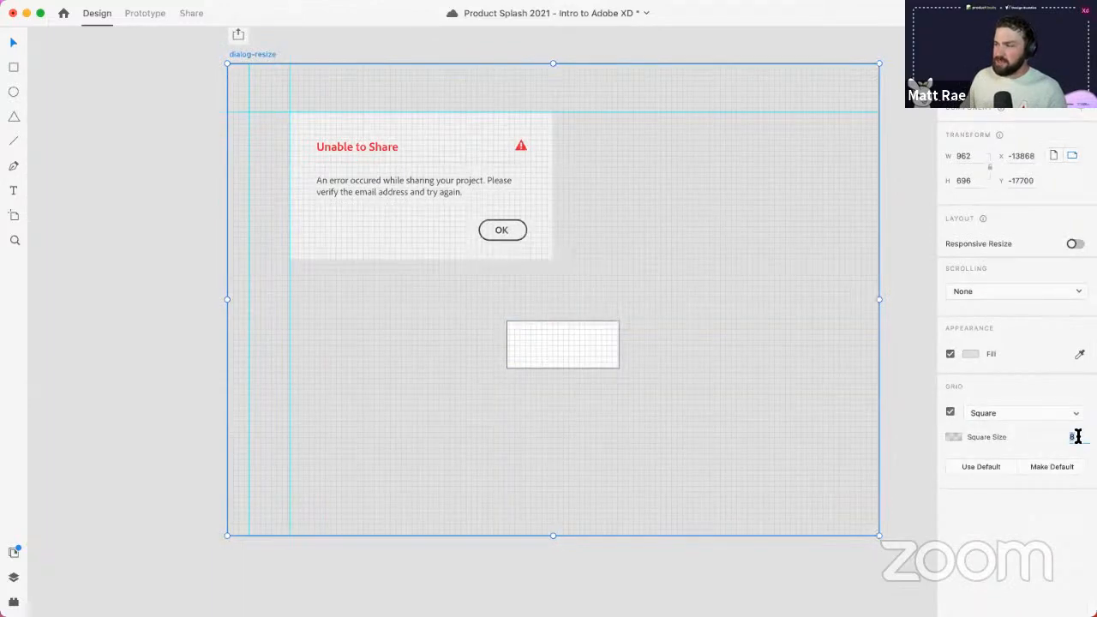
click(573, 348)
scroll(576, 334, up, 5)
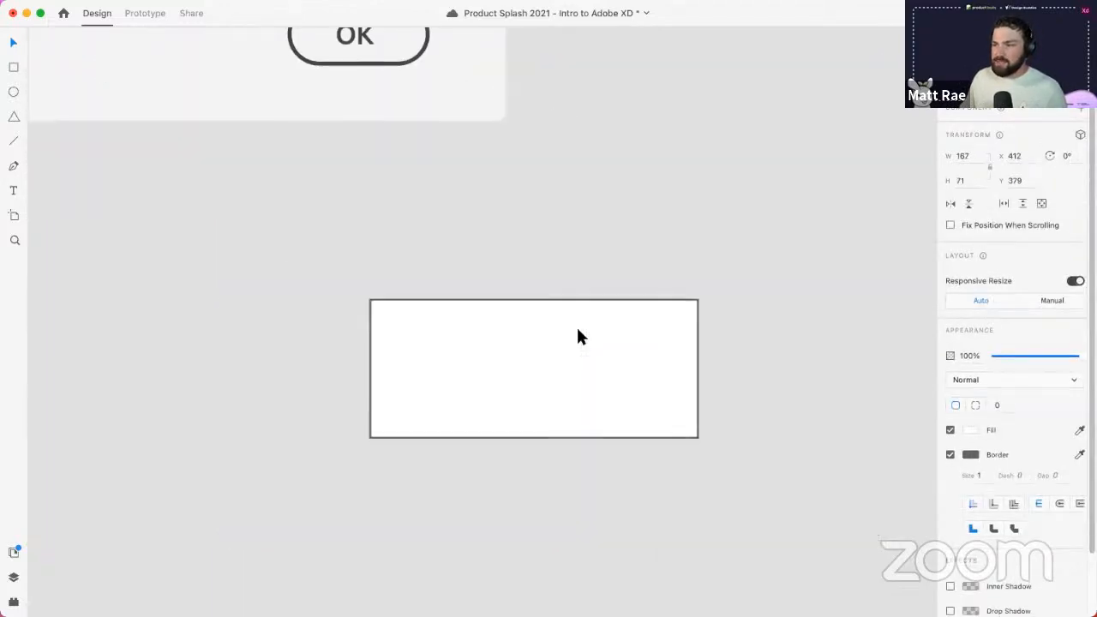
key(Right)
key(Right)
key(Right)
key(Right)
key(Right)
key(Right)
key(Right)
key(Right)
key(Right)
key(Right)
key(Right)
key(Right)
key(Right)
key(Right)
key(Right)
key(Right)
key(Right)
key(Right)
key(Right)
key(Right)
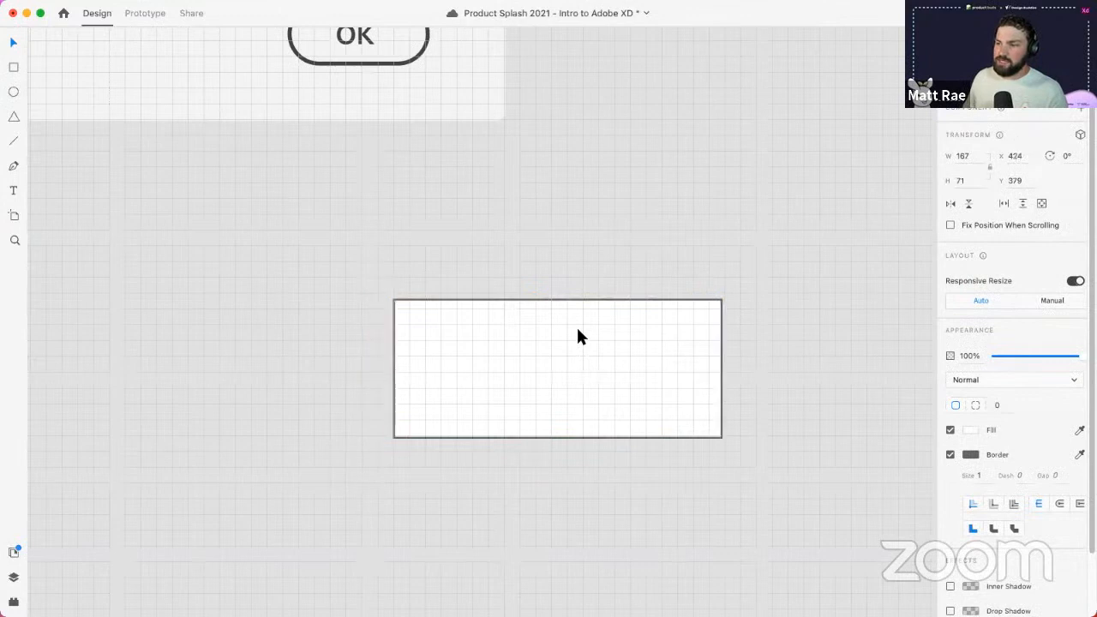
key(Up)
key(Up)
key(Up)
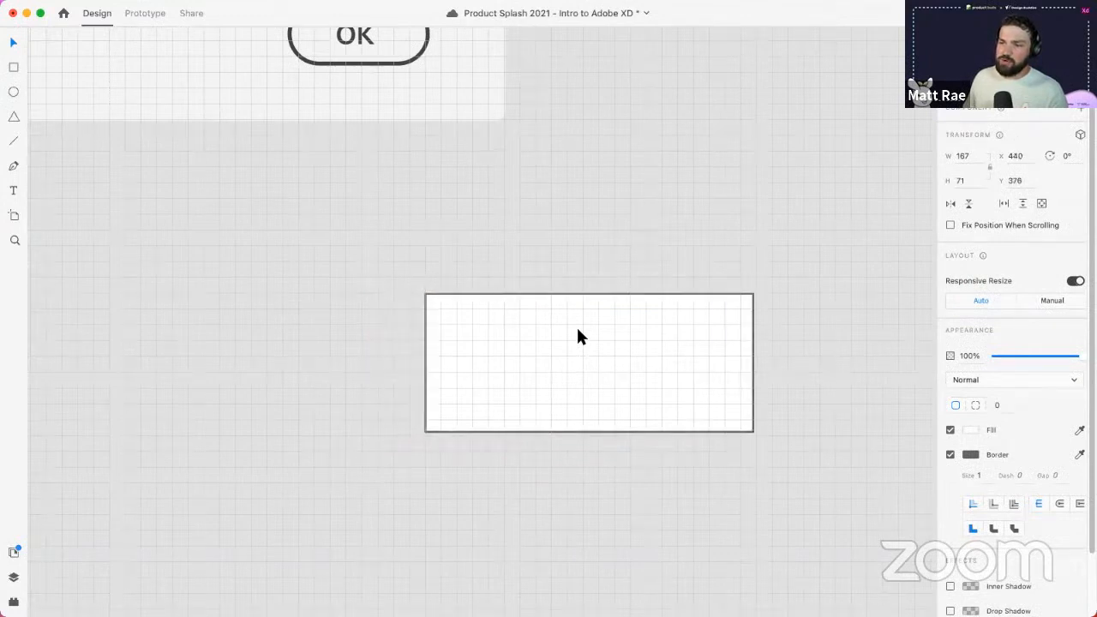
key(Up)
key(Up)
key(Up)
key(Up)
key(Up)
key(Up)
key(Up)
key(Up)
key(Up)
key(Up)
key(Up)
key(Up)
key(Up)
key(Up)
key(Up)
key(Up)
key(Up)
key(Up)
key(Up)
key(Up)
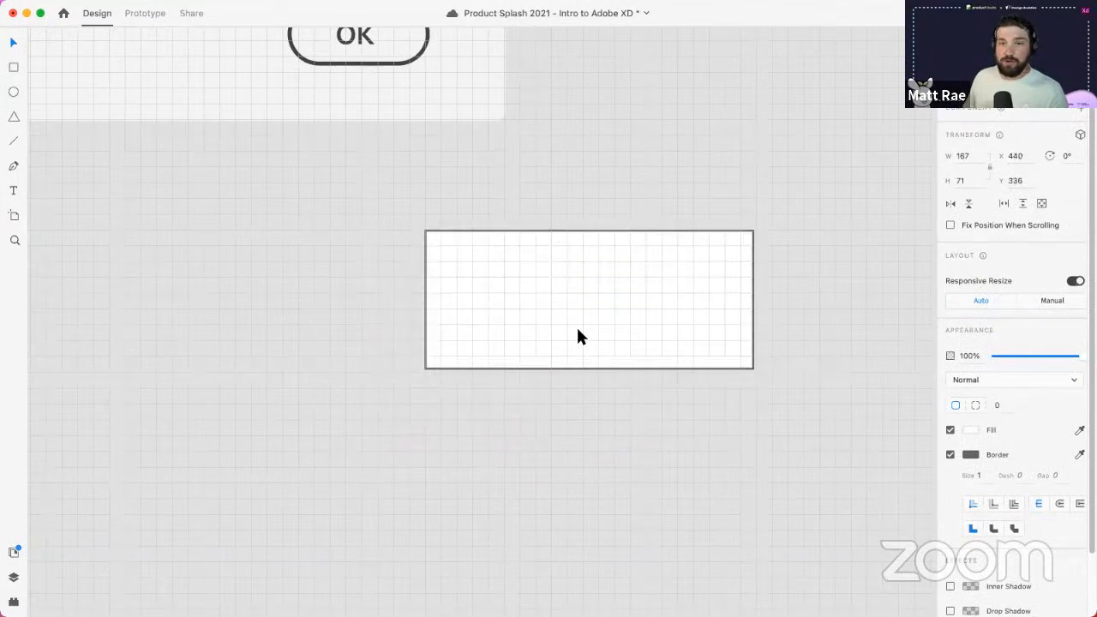
key(Down)
key(Down)
key(Down)
key(Down)
key(Down)
key(Down)
key(Down)
key(Down)
key(Down)
key(Down)
key(Down)
key(Down)
key(Down)
key(Down)
key(Down)
key(Down)
key(Down)
key(Down)
key(Down)
key(Down)
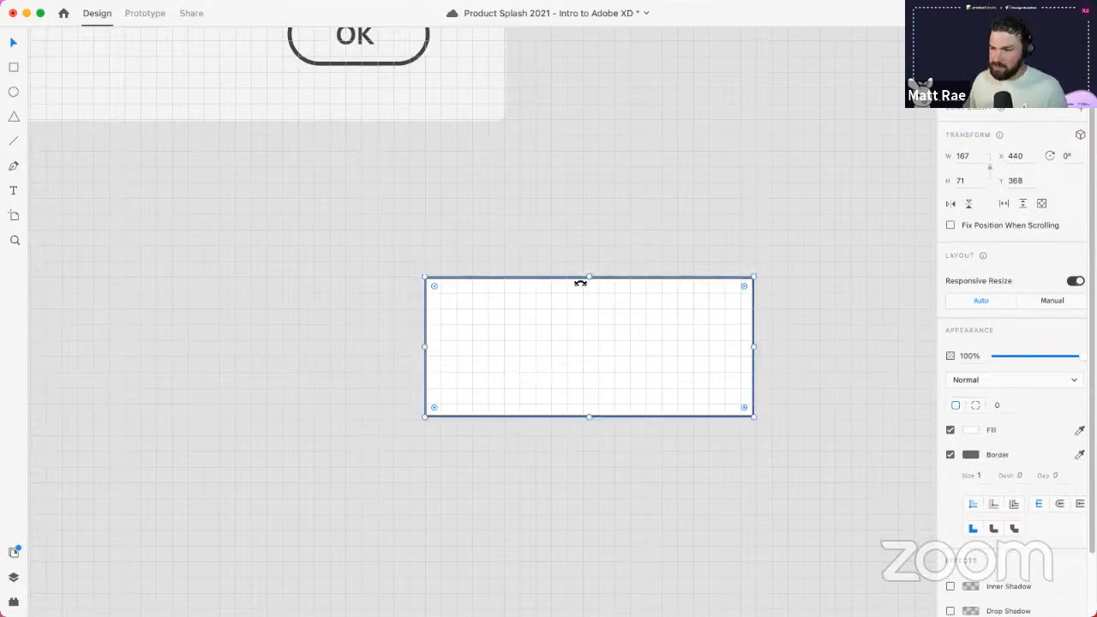
- Hide the dialog-resize artboard's grid again
scroll(580, 282, down, 6)
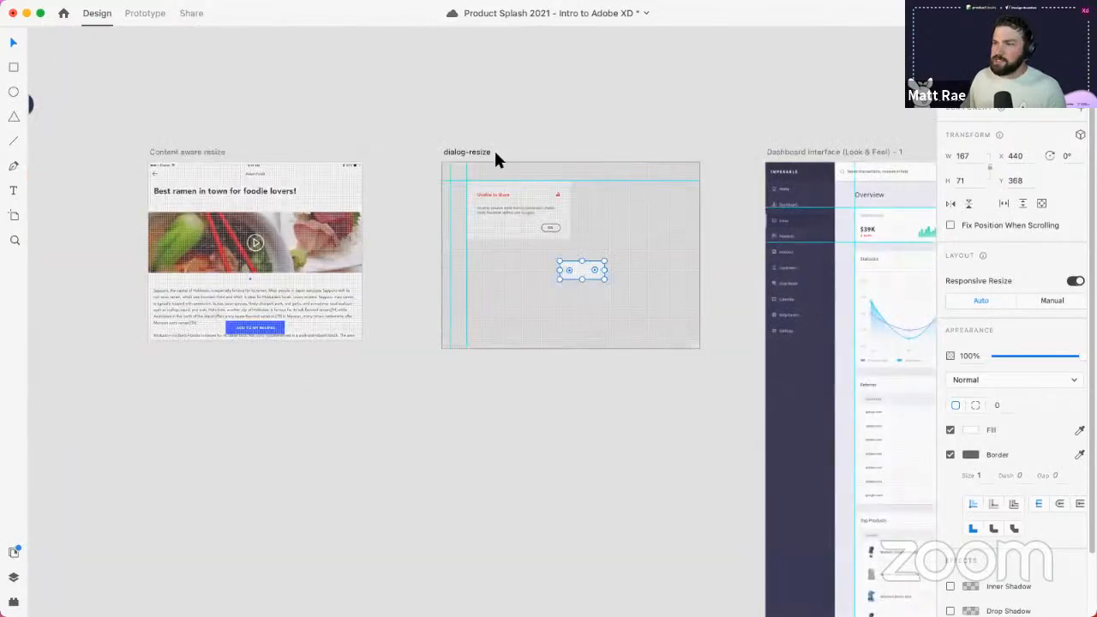
scroll(949, 534, down, 2)
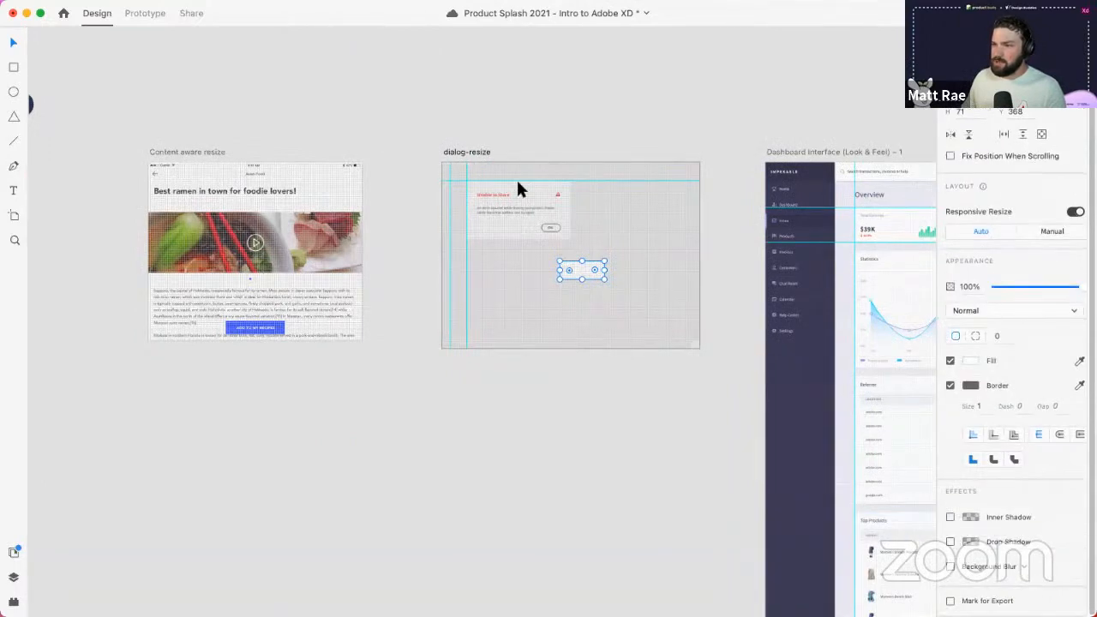
click(474, 153)
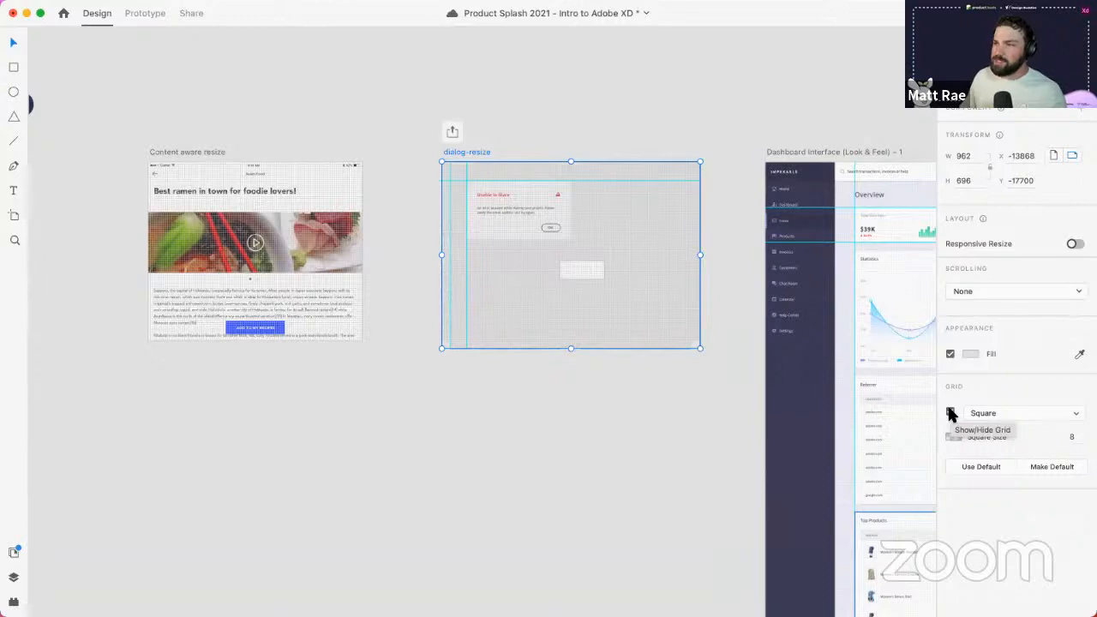
click(950, 413)
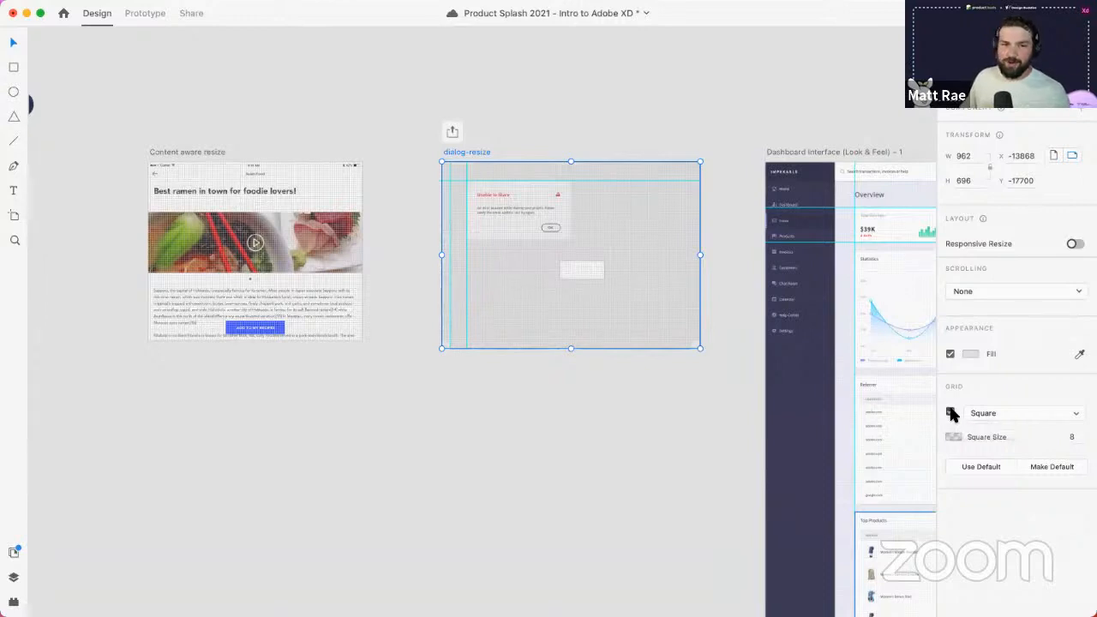
- Move the small white rectangle down and left within the dialog-resize artboard
click(627, 409)
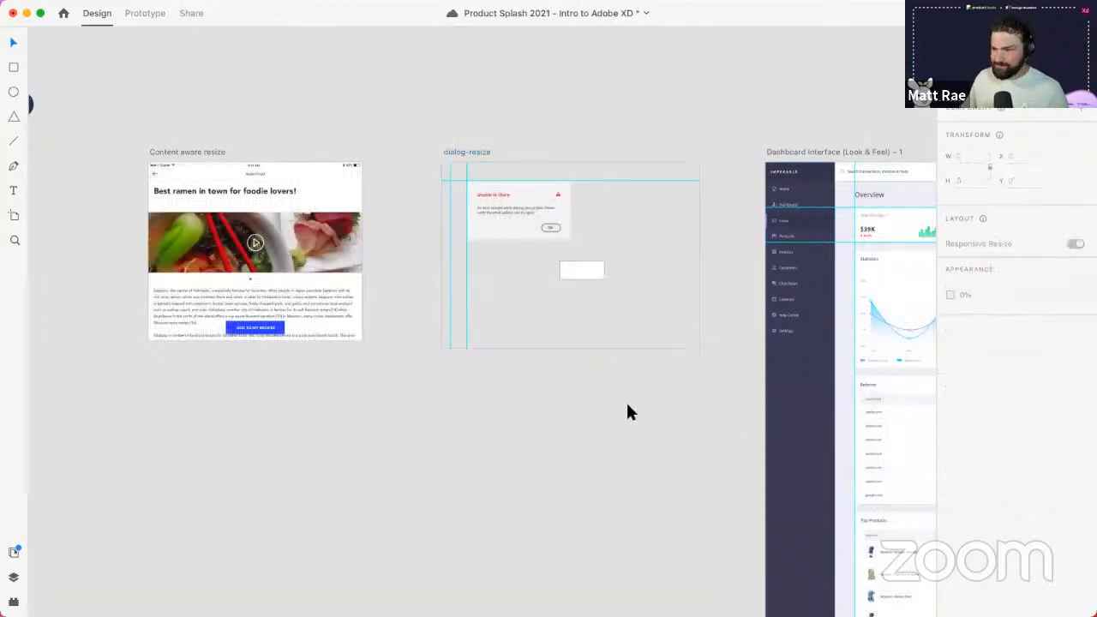
drag(646, 392, 158, 303)
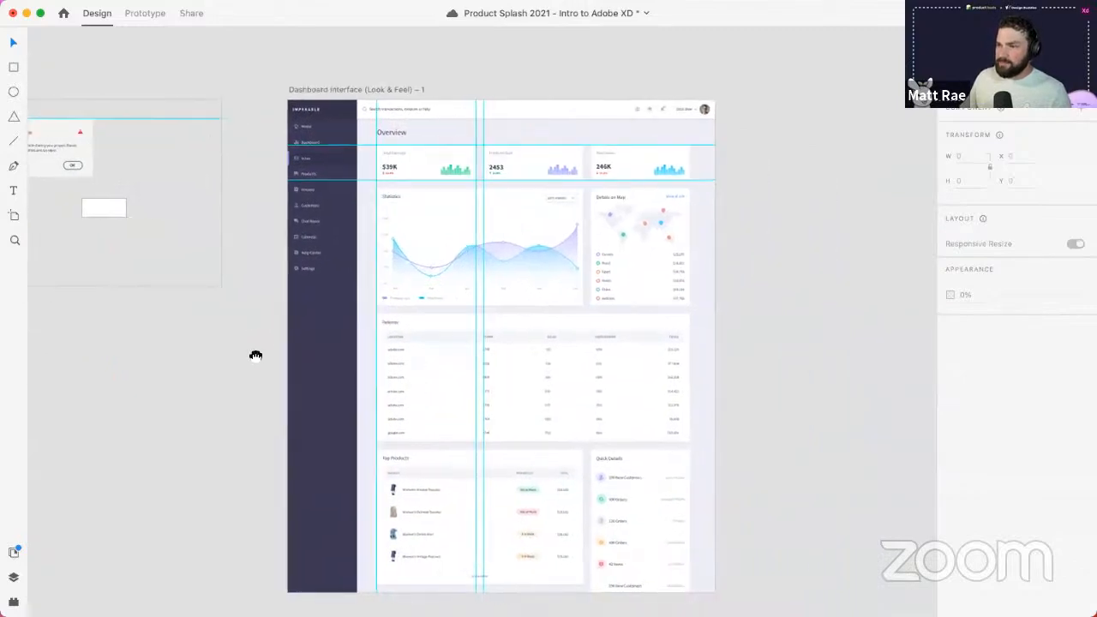
drag(254, 355, 1021, 365)
drag(784, 365, 443, 409)
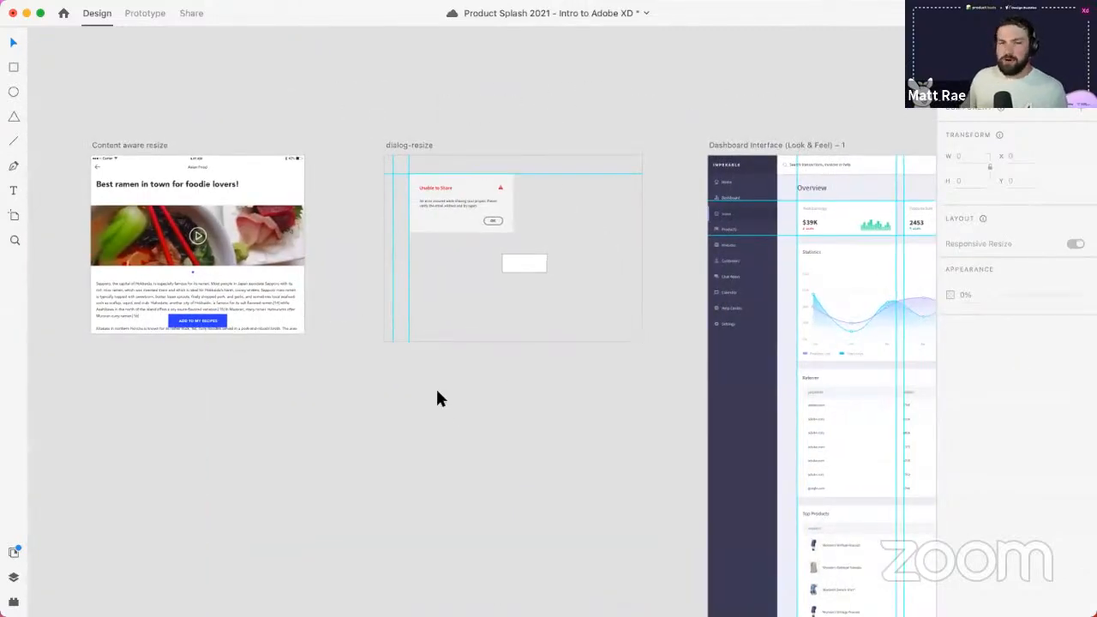
click(423, 148)
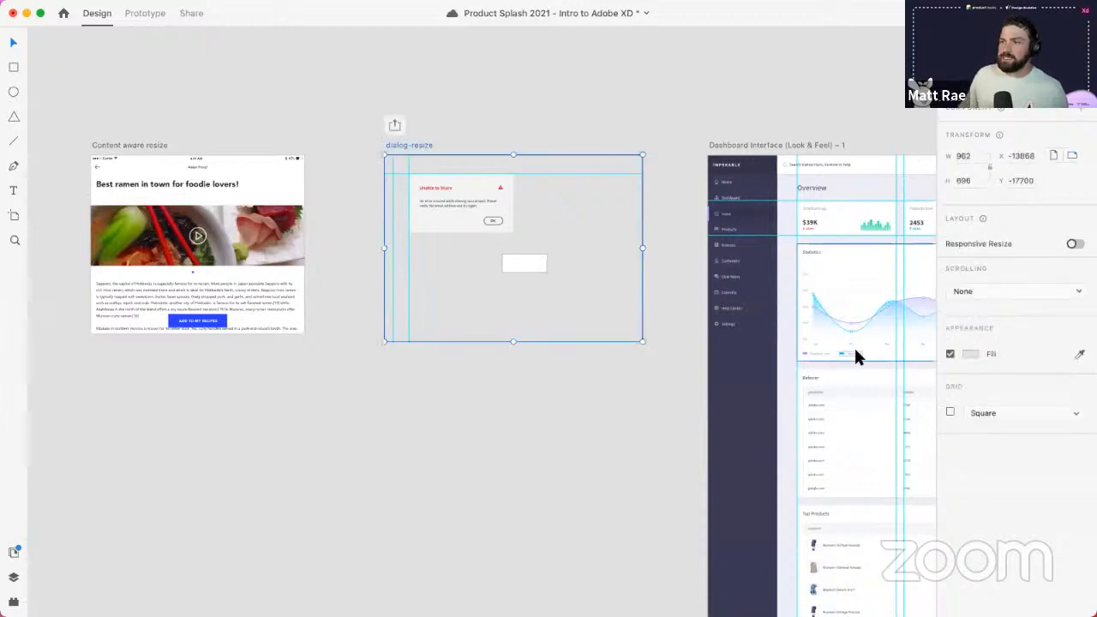
click(524, 260)
scroll(548, 249, up, 5)
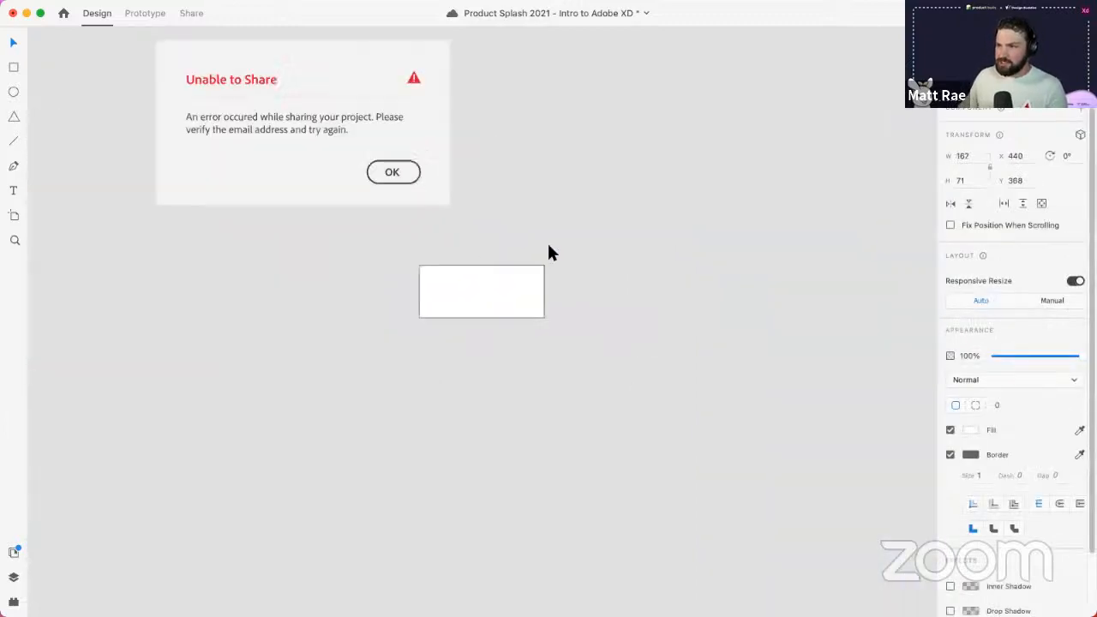
drag(470, 300, 461, 327)
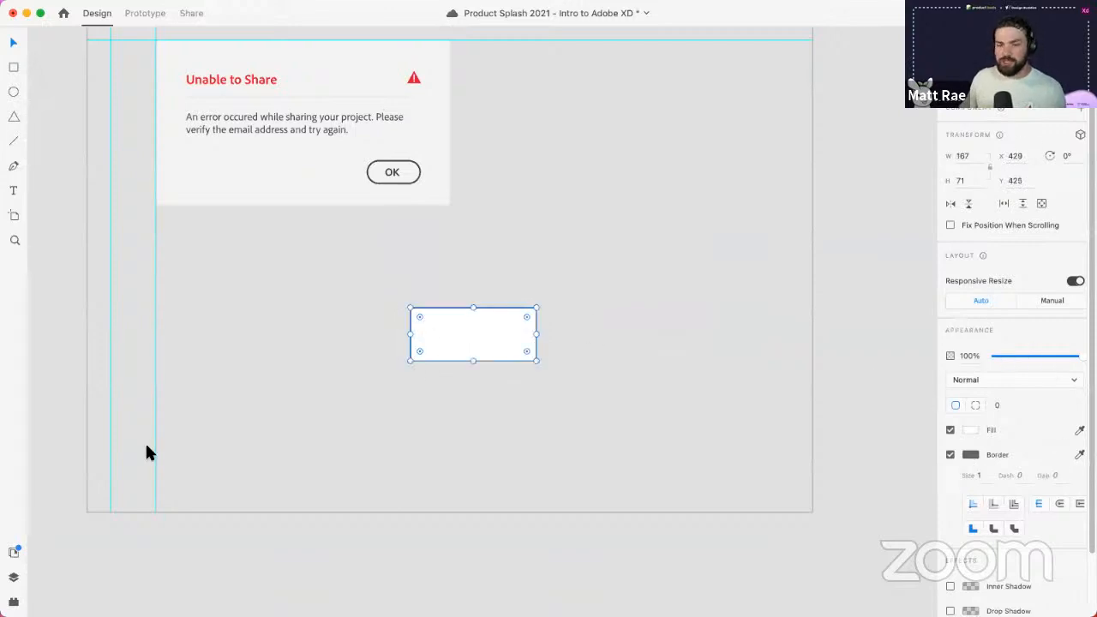
- Fill the rectangle with the orange Rating Yellow document colour
click(13, 557)
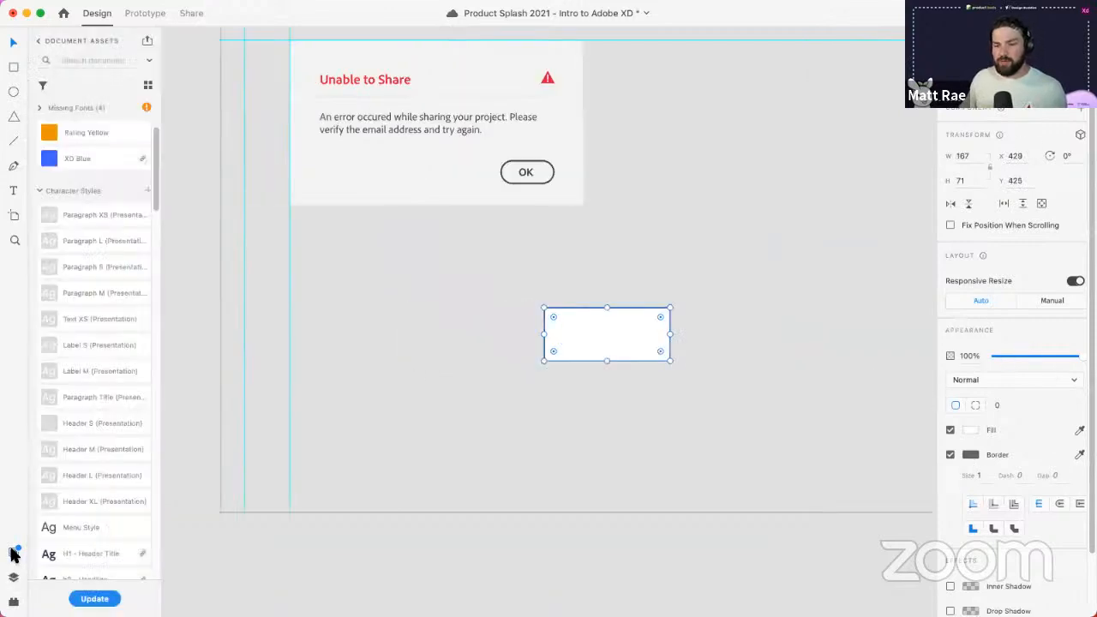
click(85, 131)
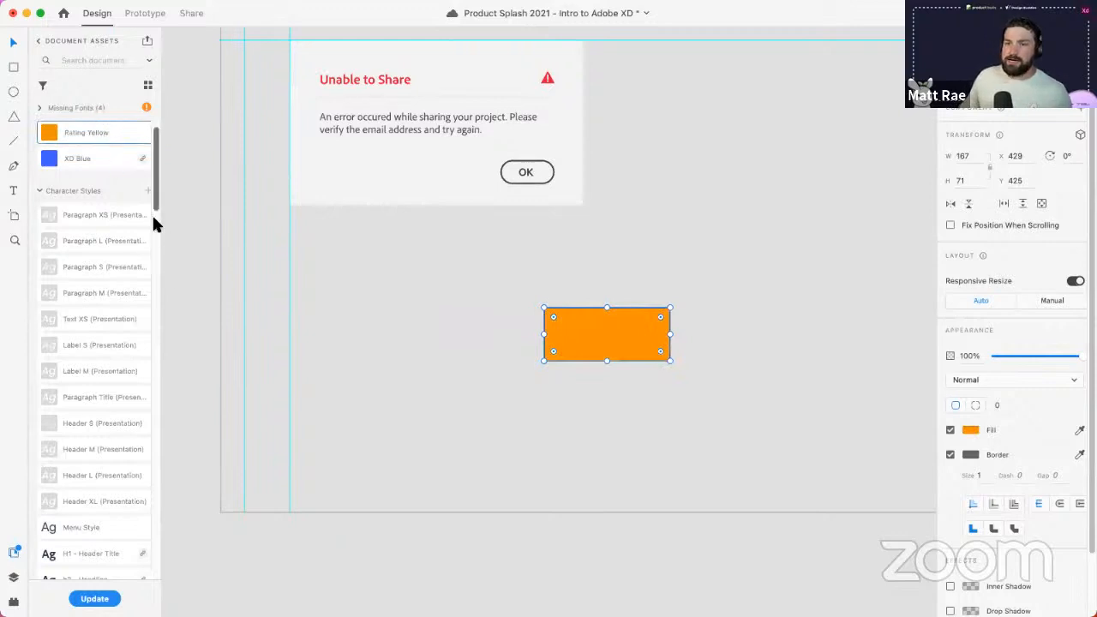
drag(155, 197, 157, 161)
- Apply XD Blue from Document Assets as the rectangle's border colour and zoom in
right_click(67, 184)
click(99, 205)
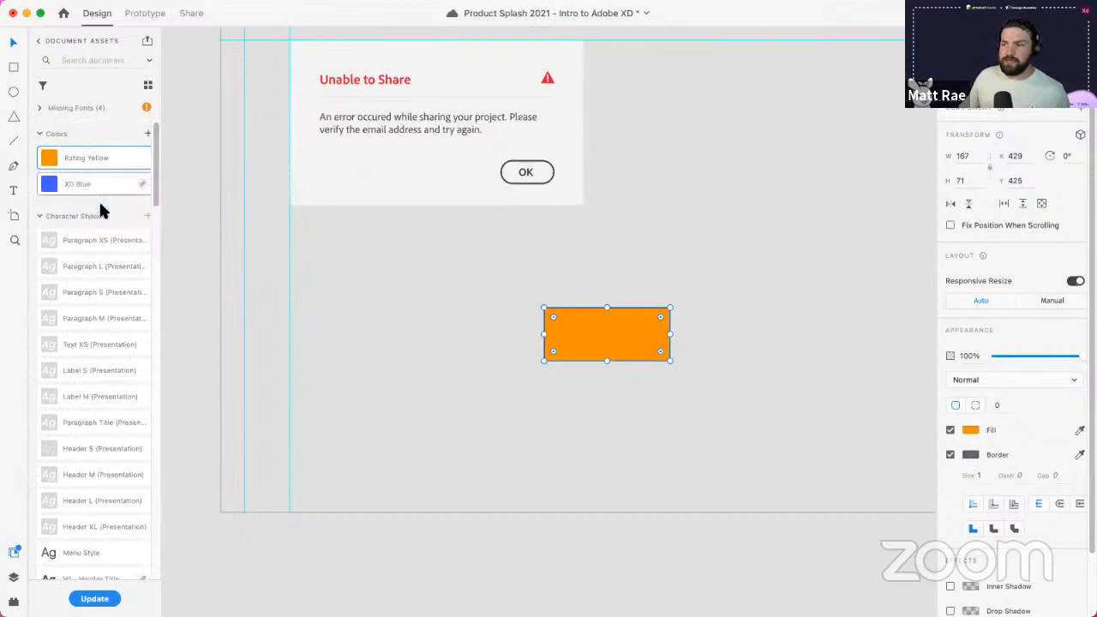
scroll(521, 325, up, 5)
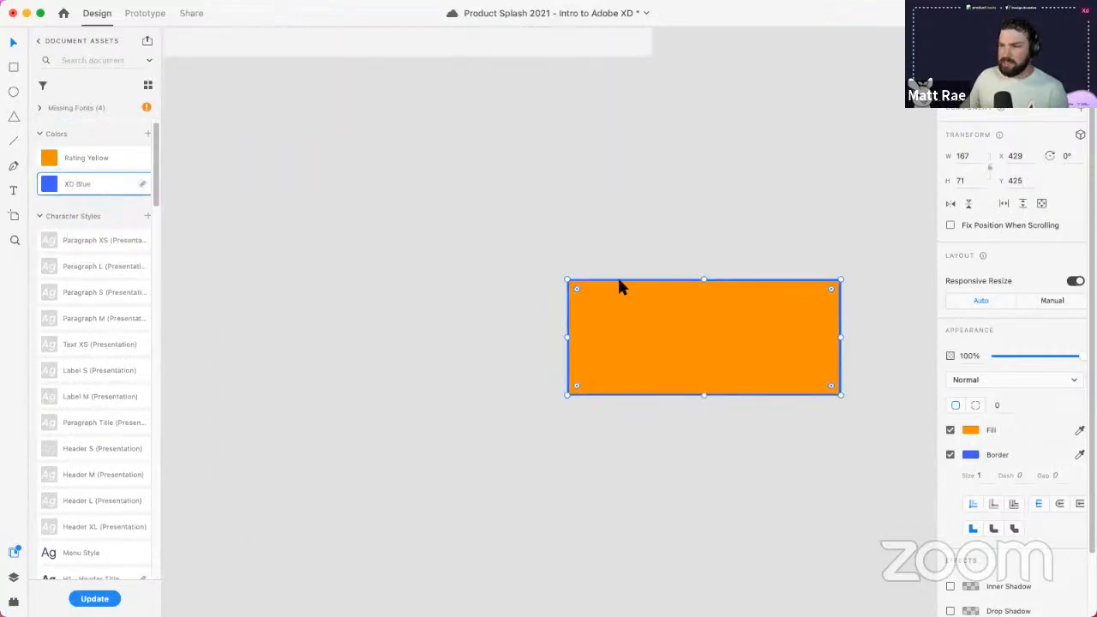
scroll(751, 441, right, 5)
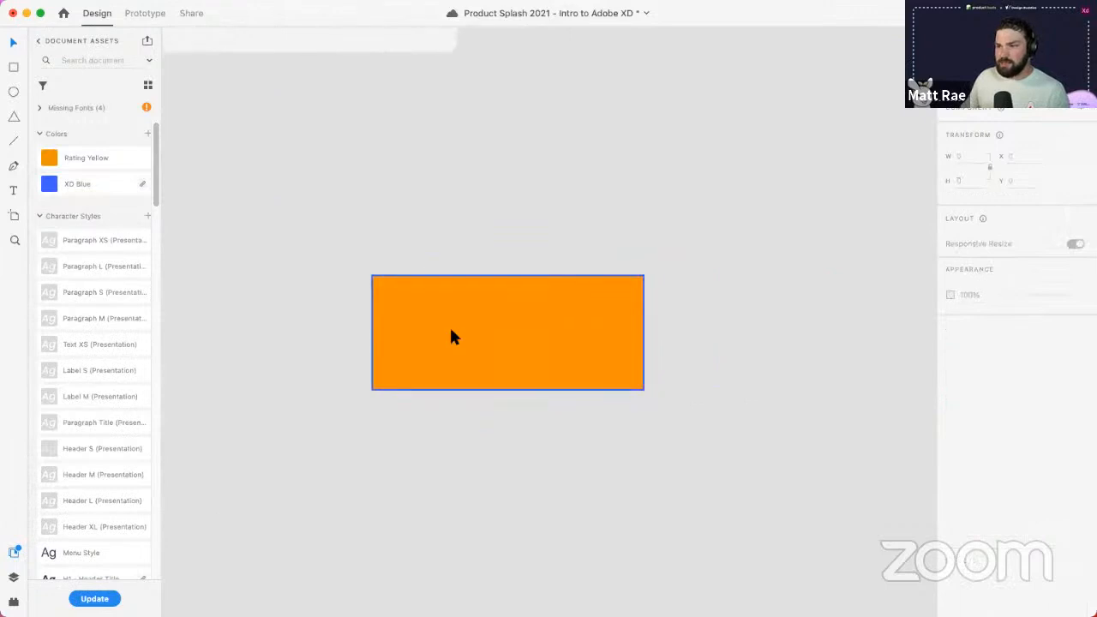
scroll(526, 330, up, 2)
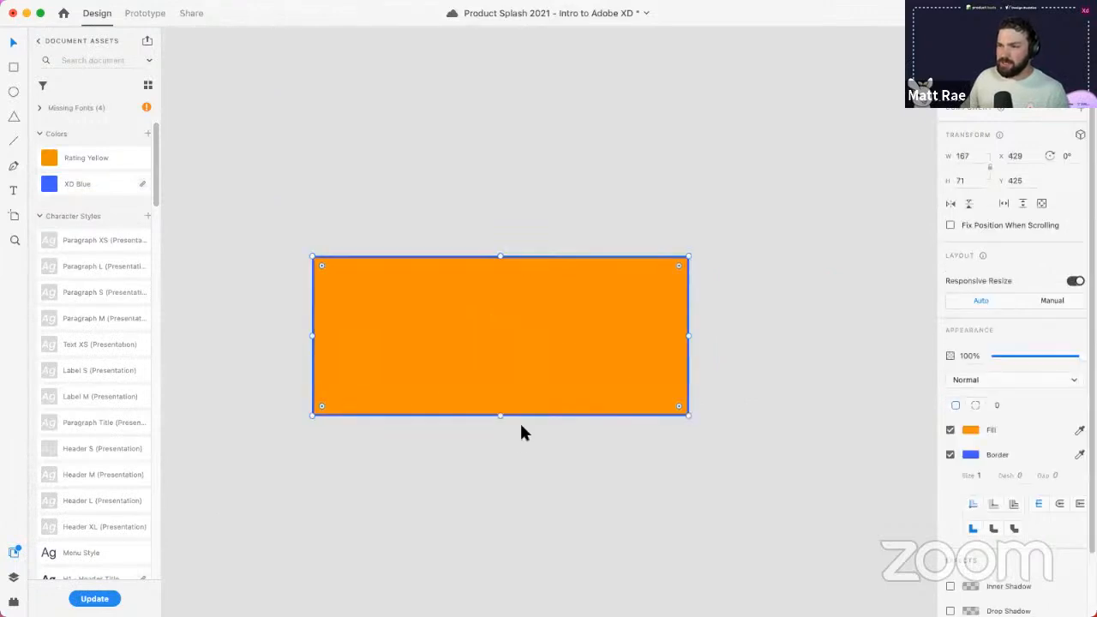
scroll(539, 434, left, 2)
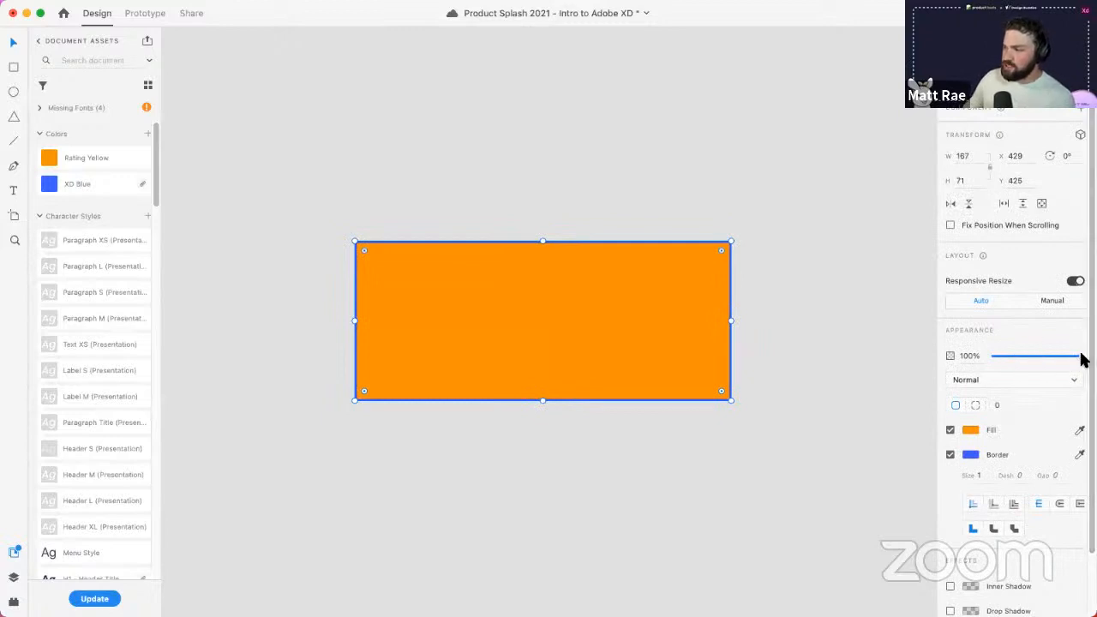
mouse_move(1080, 359)
mouse_down()
mouse_move(1006, 361)
mouse_move(1085, 358)
mouse_up()
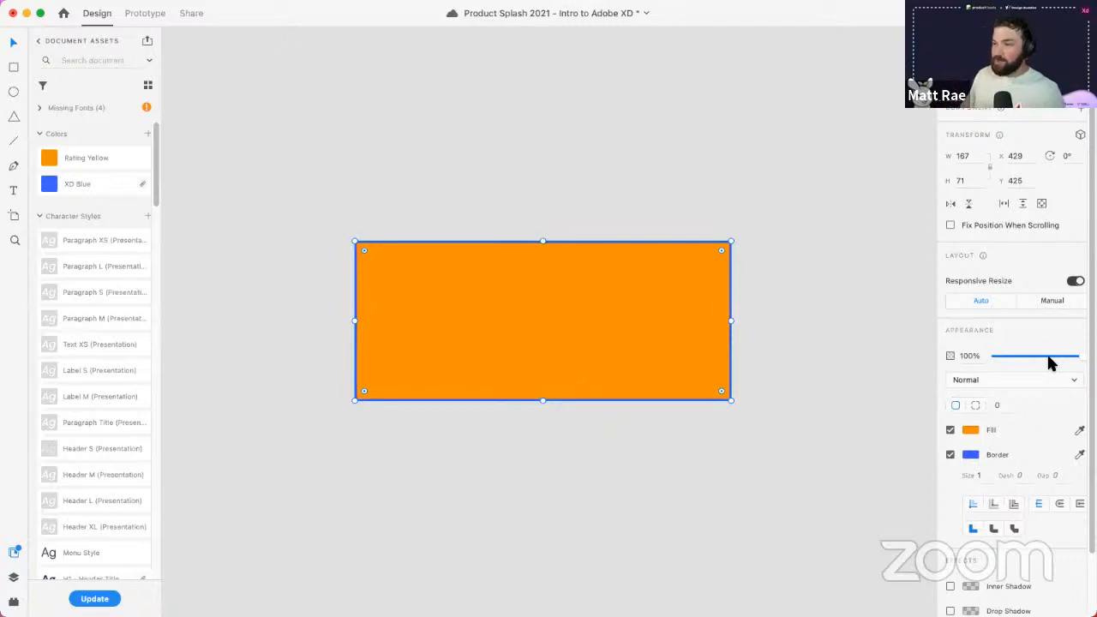
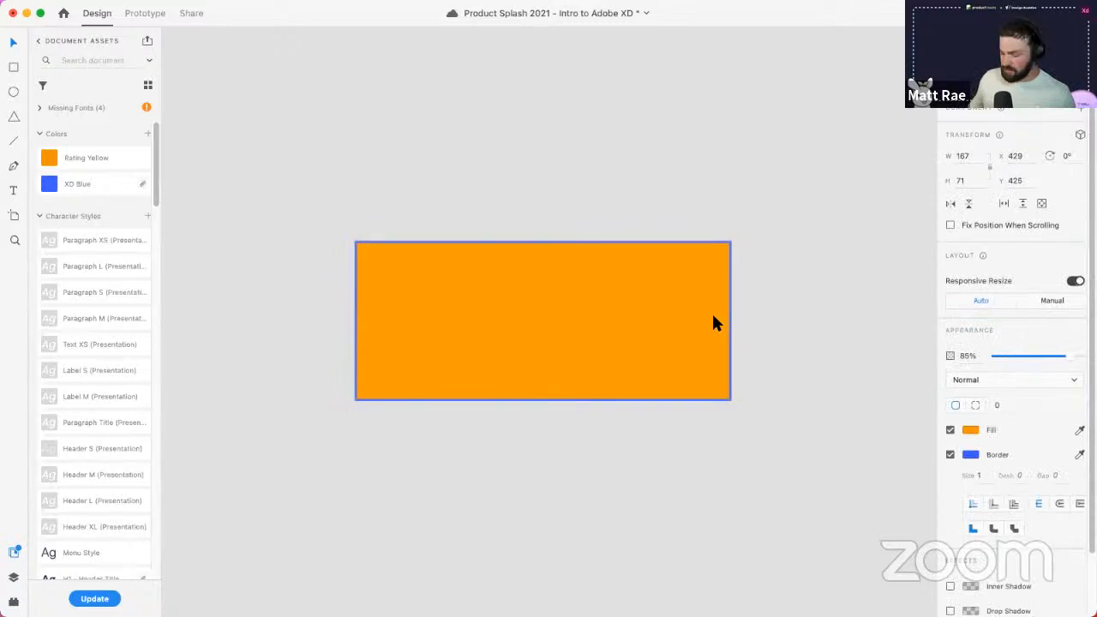
click(1031, 381)
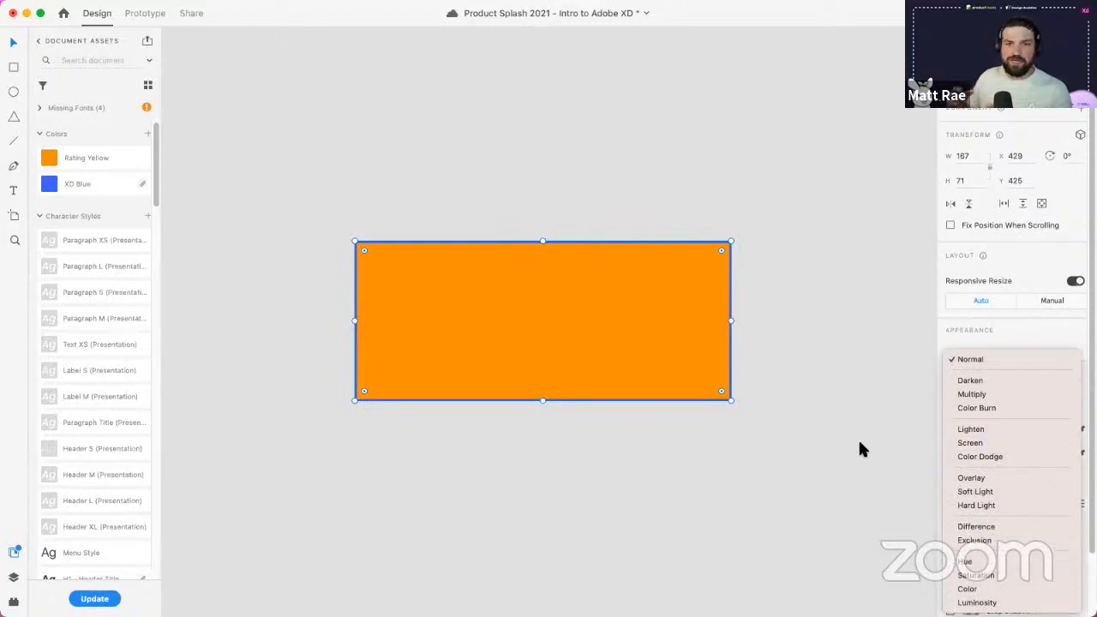
- Keep Normal blending and switch the fill to an angular gradient rotated to start at the top
click(990, 332)
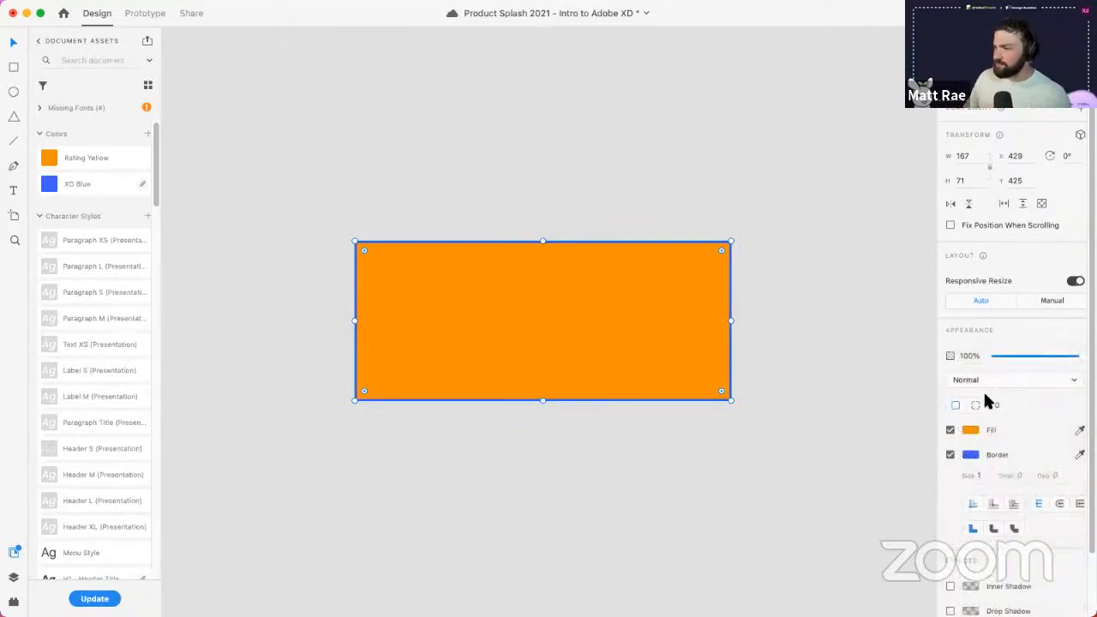
click(972, 431)
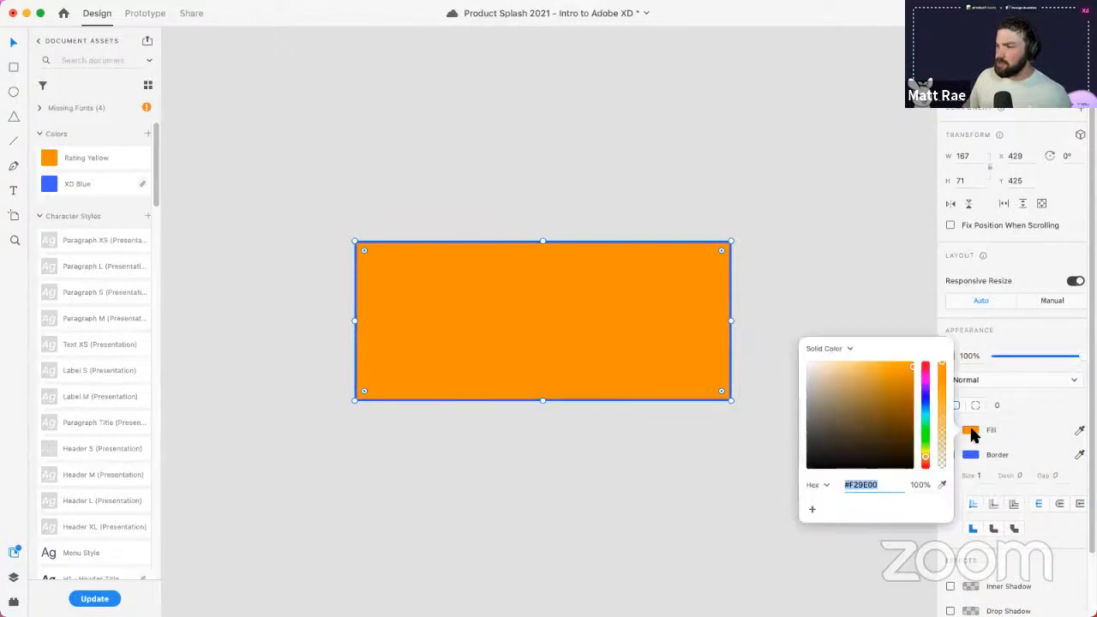
click(827, 346)
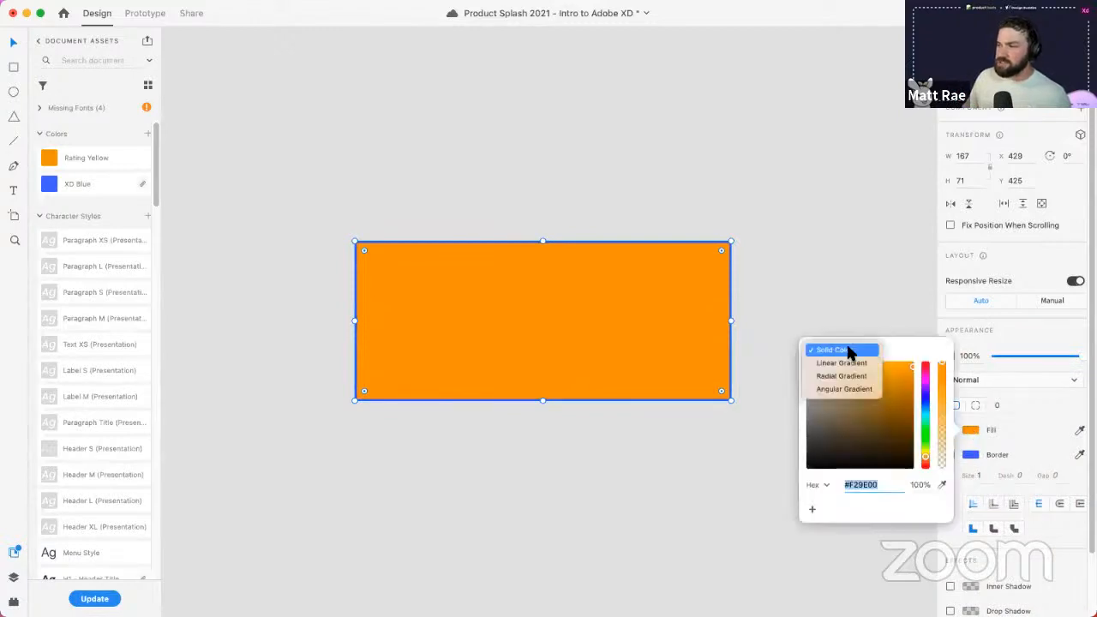
click(863, 391)
drag(731, 322, 494, 244)
- Add three gradient colour stops and colour them magenta, teal and green
click(889, 357)
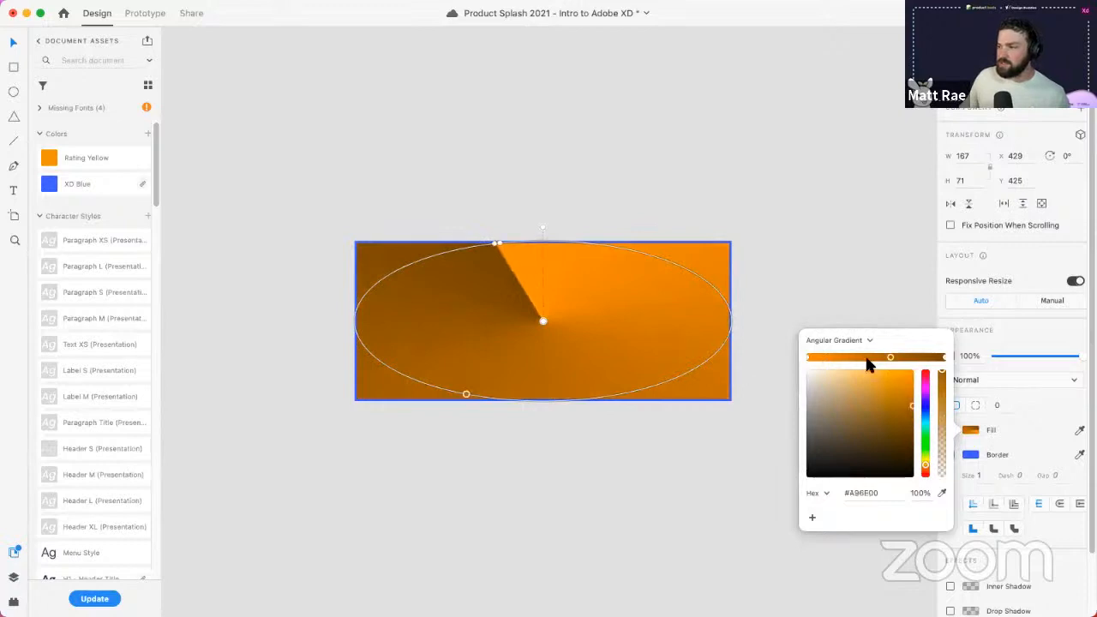
click(853, 358)
click(828, 357)
click(928, 390)
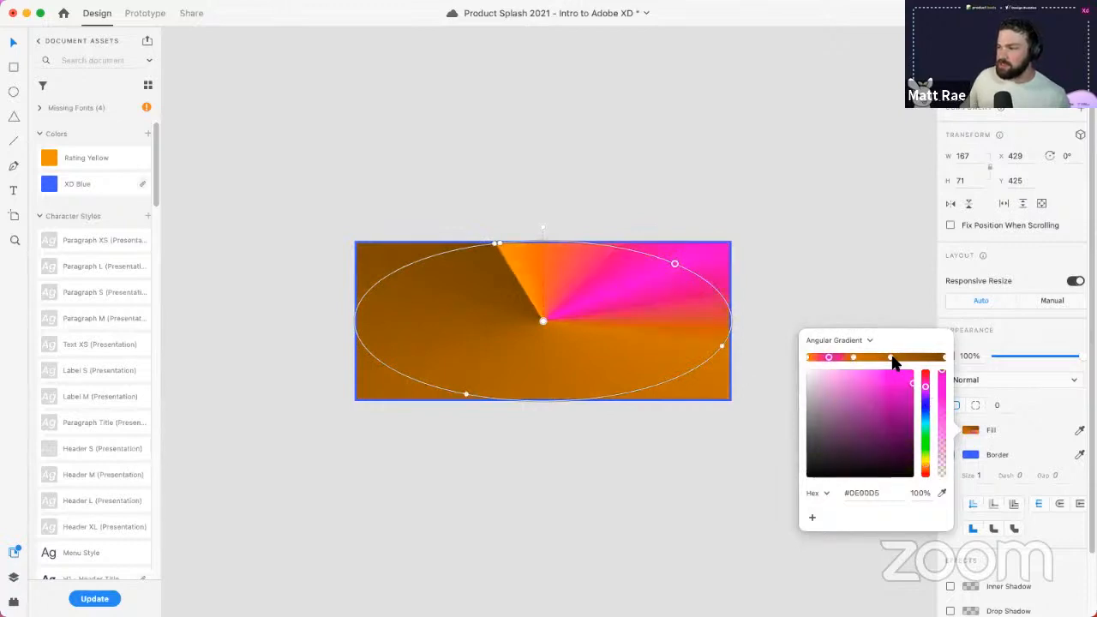
click(890, 358)
click(926, 420)
click(853, 357)
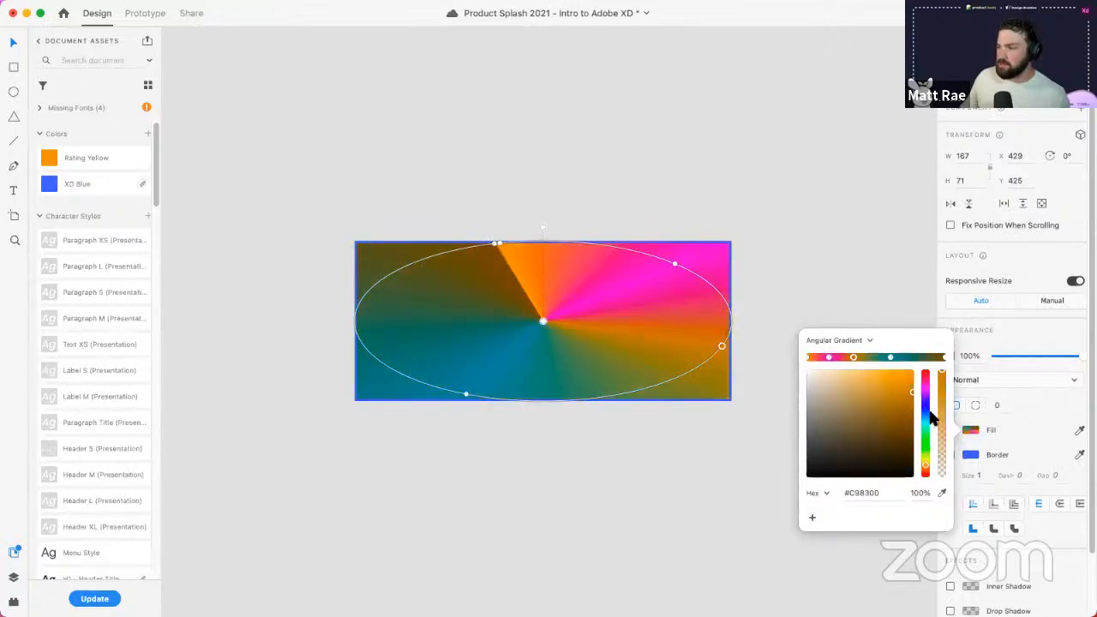
click(925, 431)
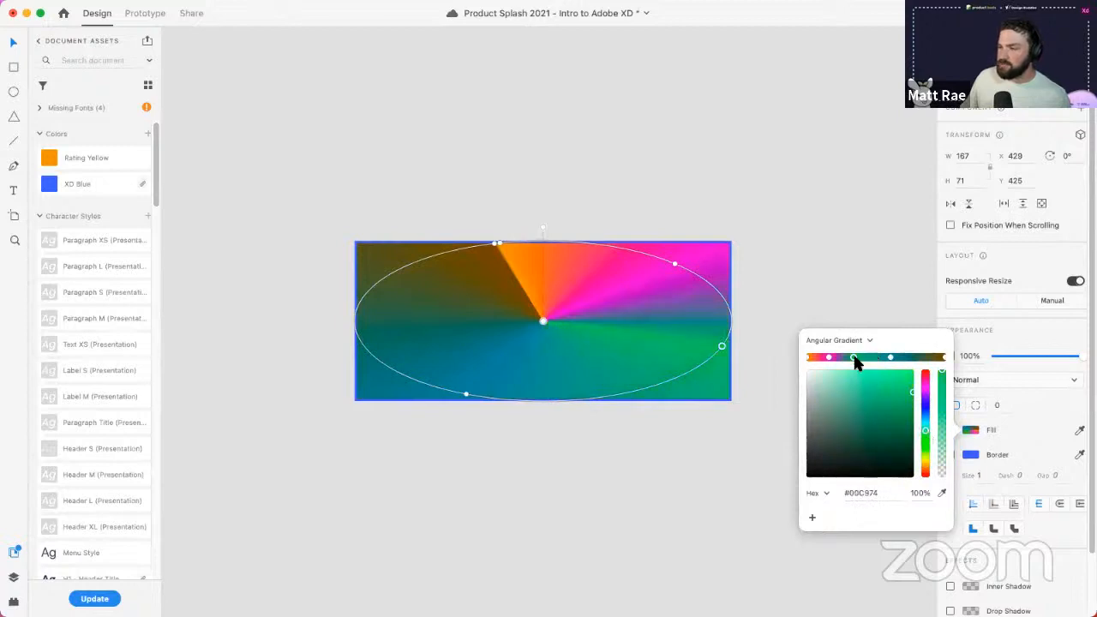
- Shift the green and teal stops around the gradient and turn the last orange stop magenta
drag(853, 357, 907, 358)
click(891, 357)
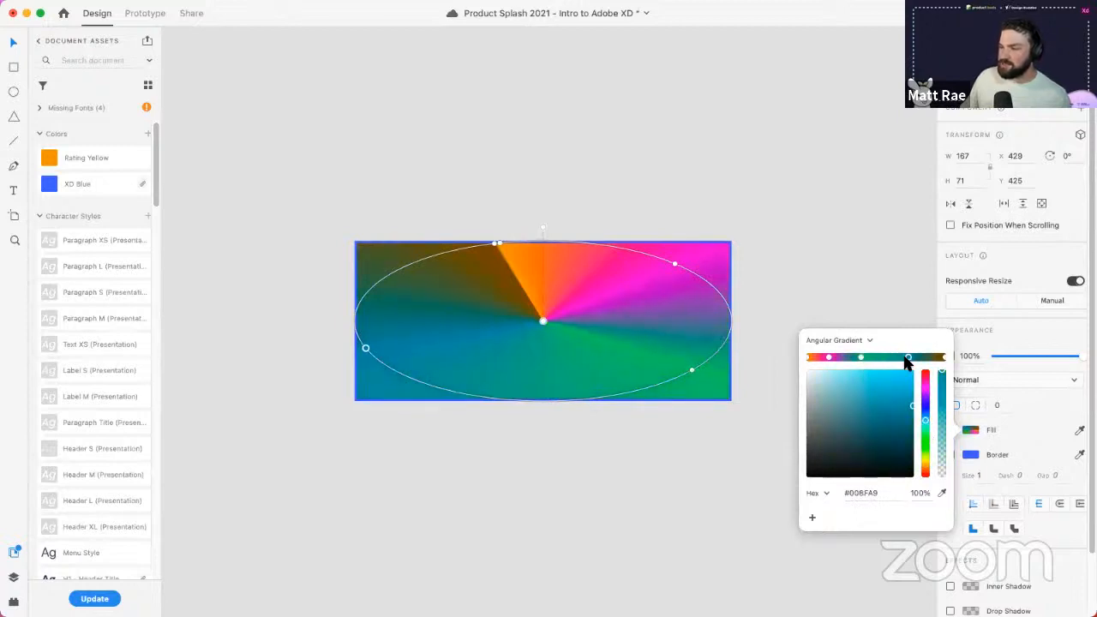
mouse_move(829, 357)
mouse_down()
mouse_move(847, 360)
mouse_move(824, 358)
mouse_up()
click(808, 357)
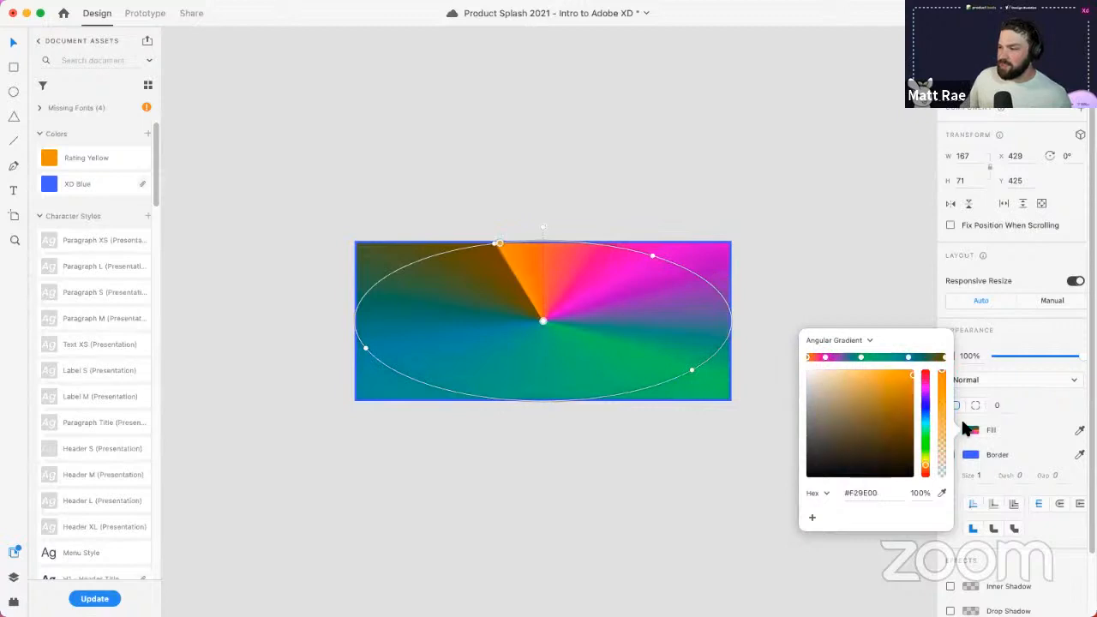
click(926, 390)
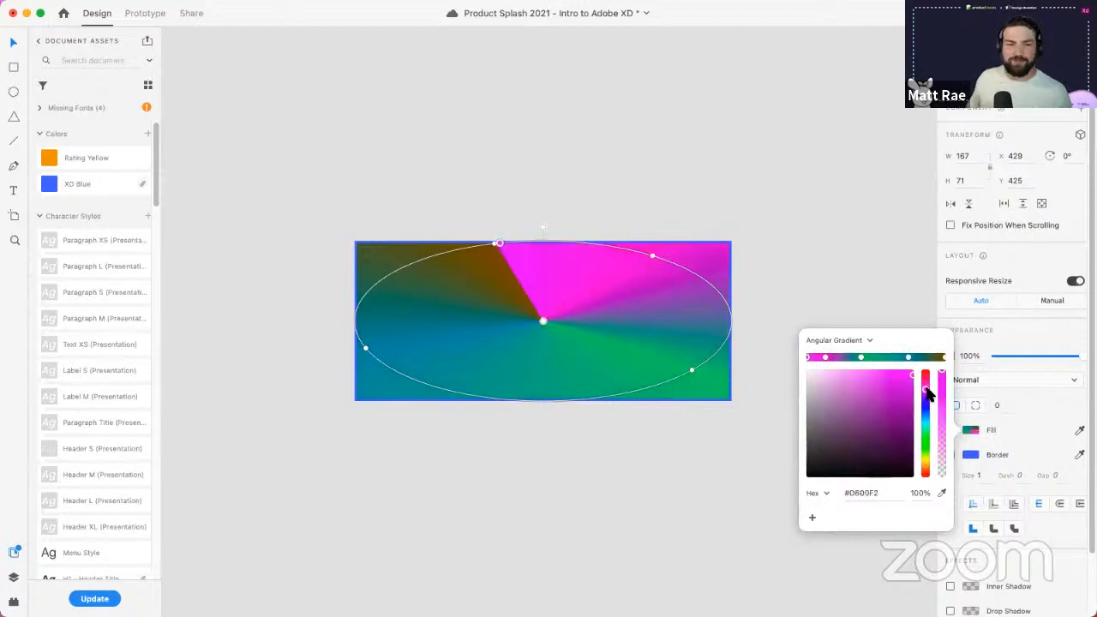
click(778, 283)
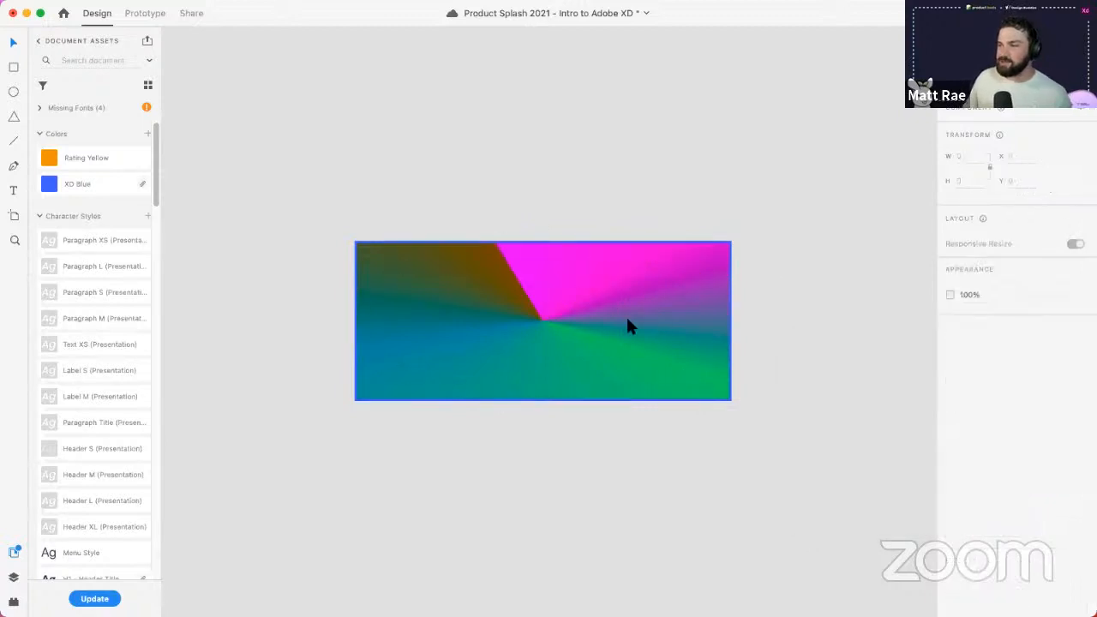
click(628, 326)
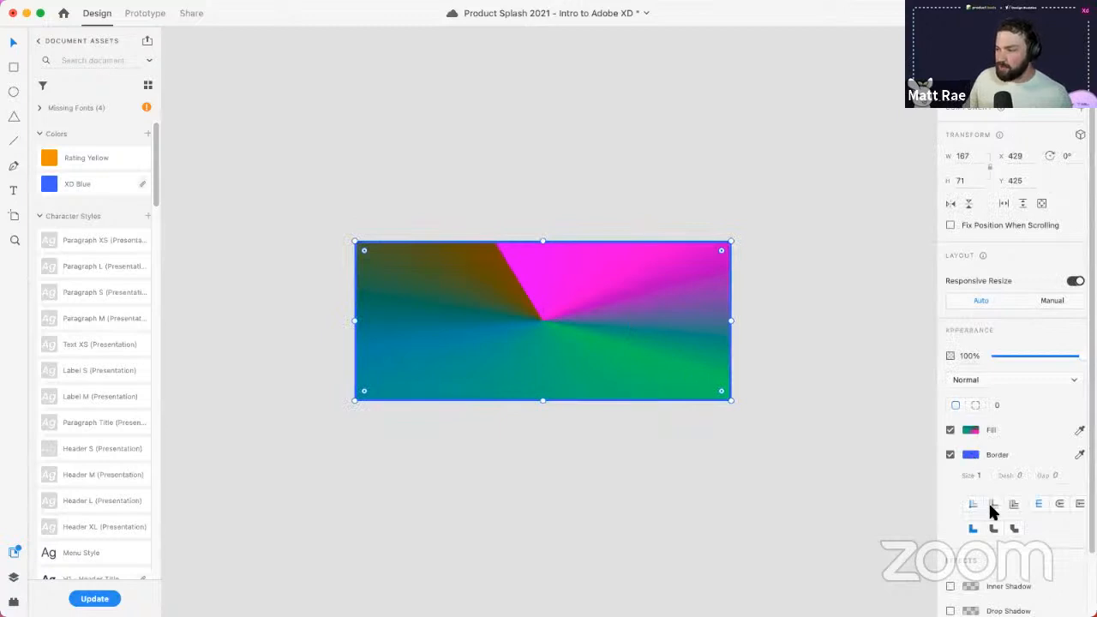
- Set the border inside the edge with rounded ends, a changed join, and dash 20
click(994, 504)
click(1014, 505)
click(993, 505)
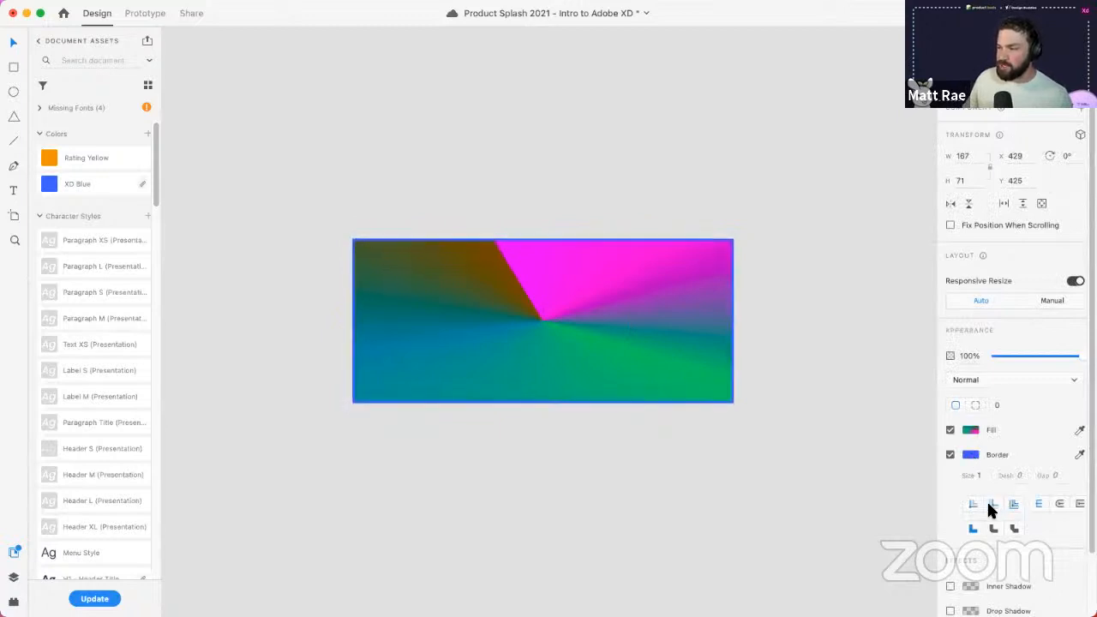
click(973, 505)
click(1060, 505)
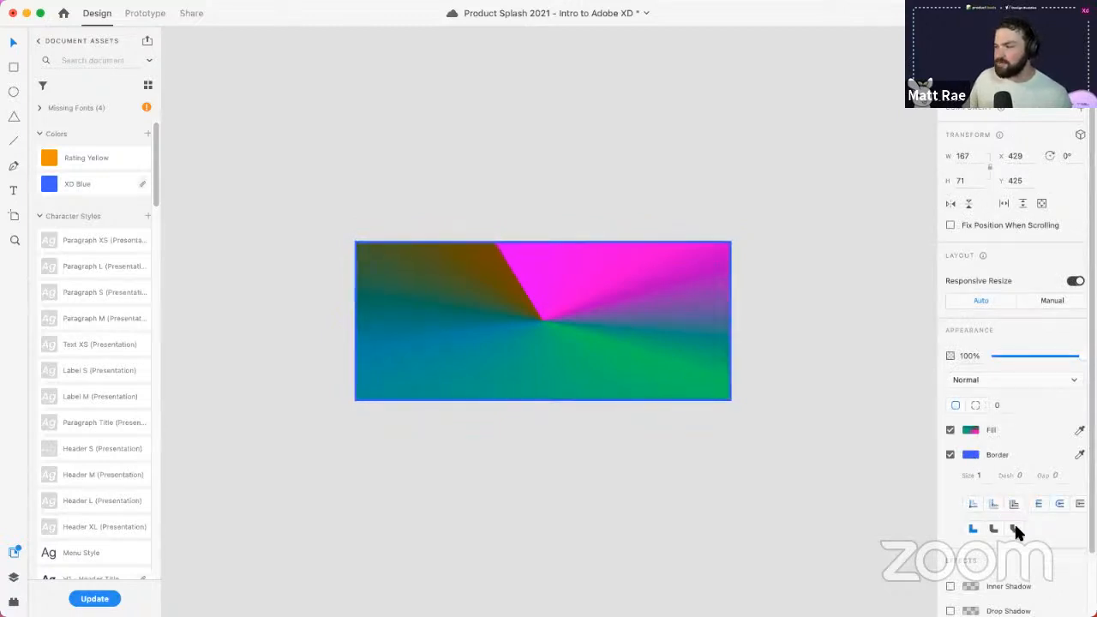
click(993, 529)
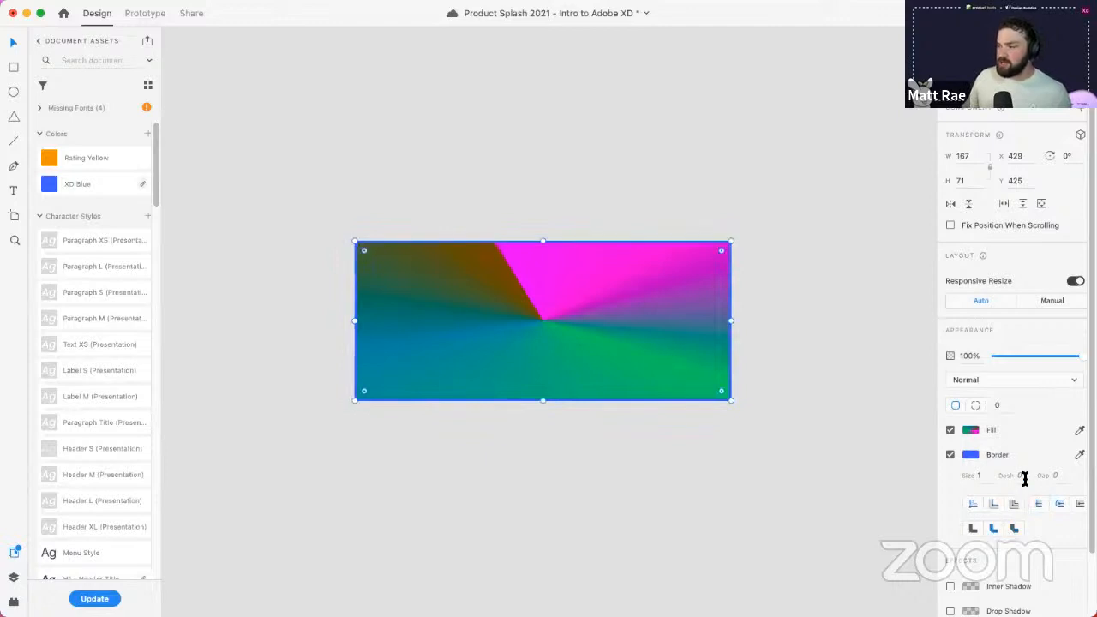
click(1027, 477)
text(20)
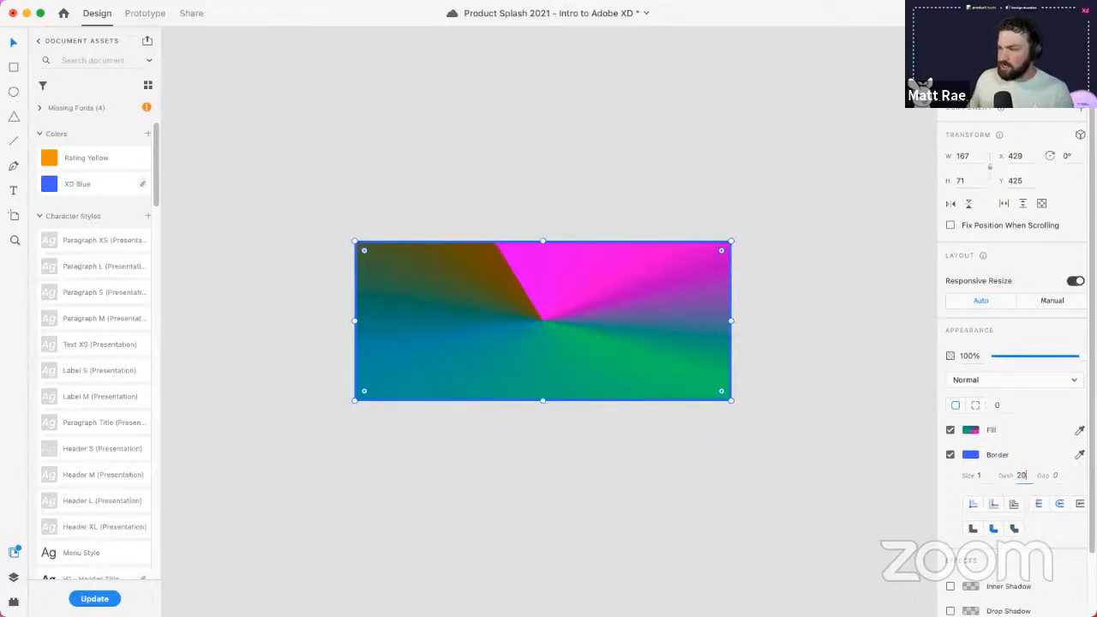
key(Return)
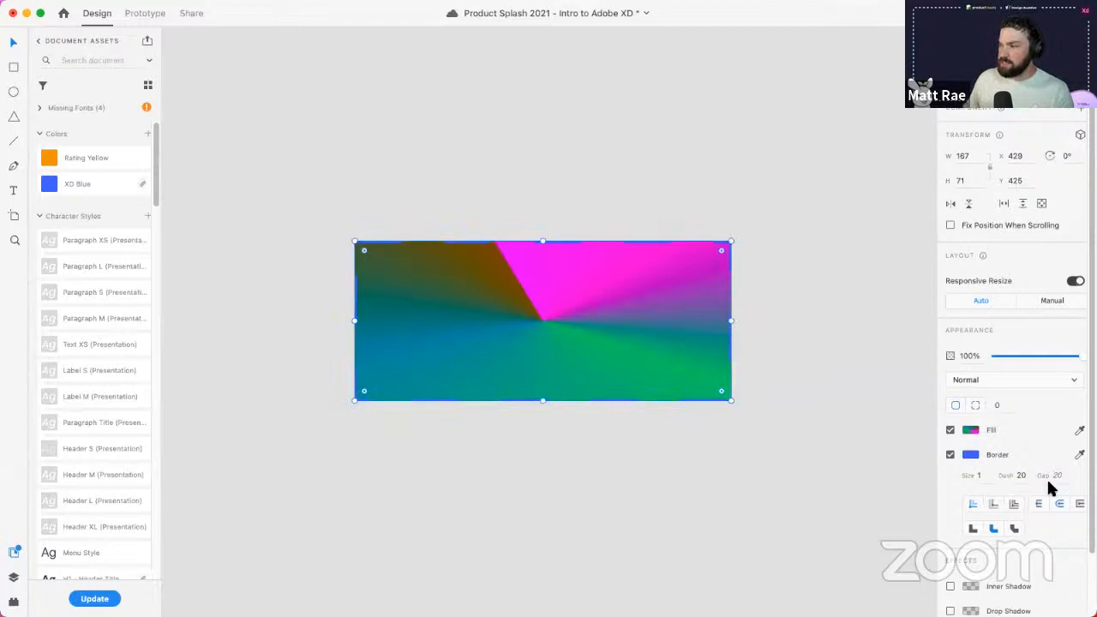
- Make the rectangle's dashed border white (#FFFFFF)
click(971, 455)
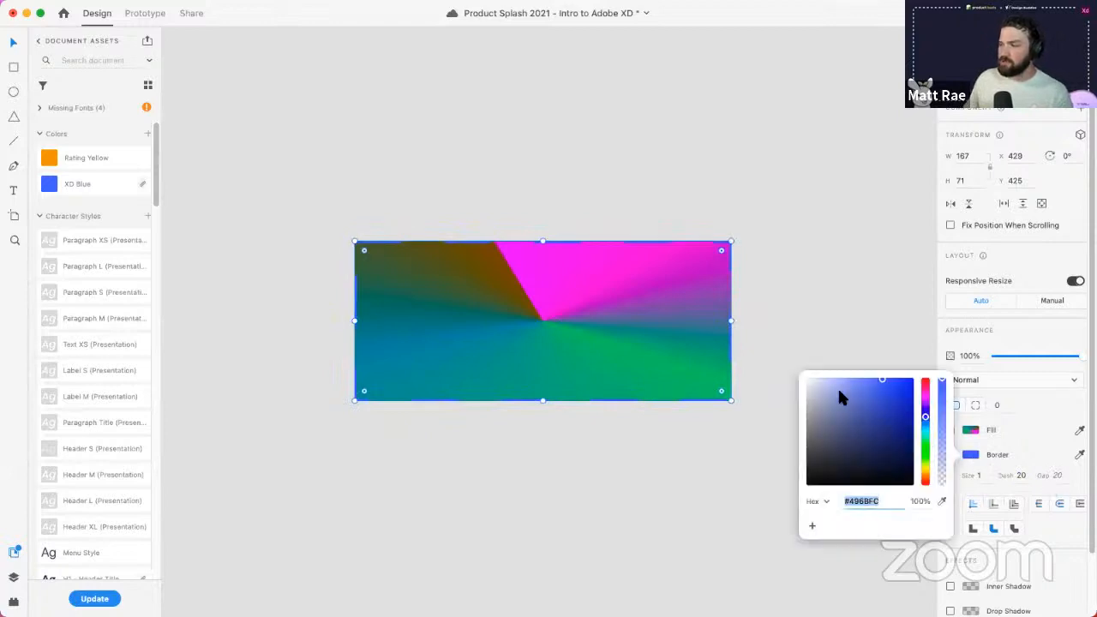
drag(837, 386, 778, 354)
click(805, 316)
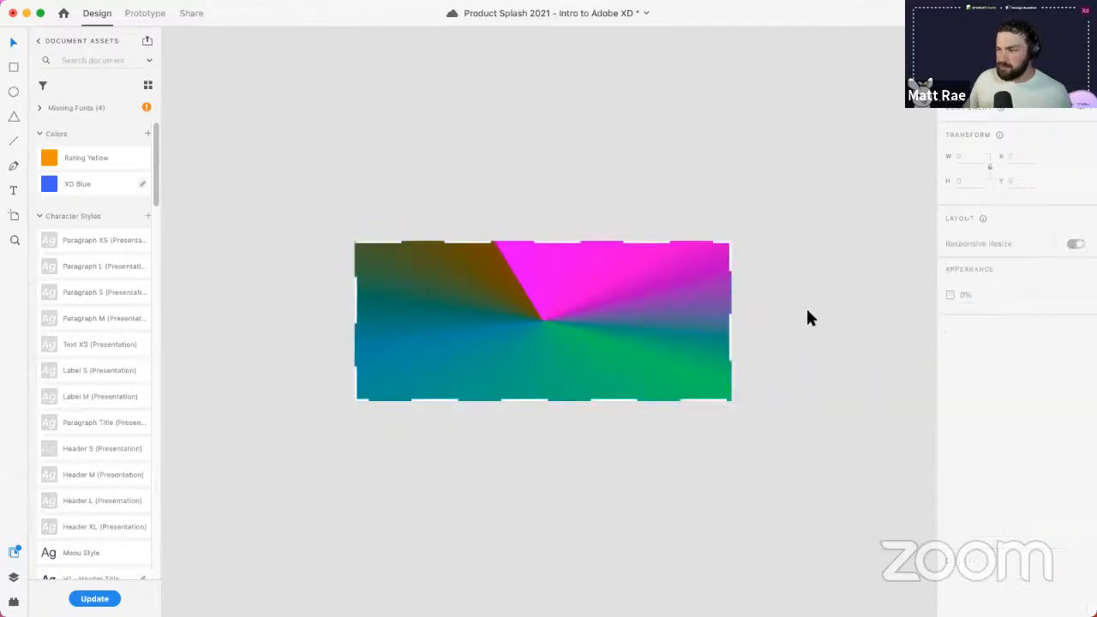
click(677, 347)
- Review the Background Blur type options, leaving them unchanged
scroll(1037, 480, down, 2)
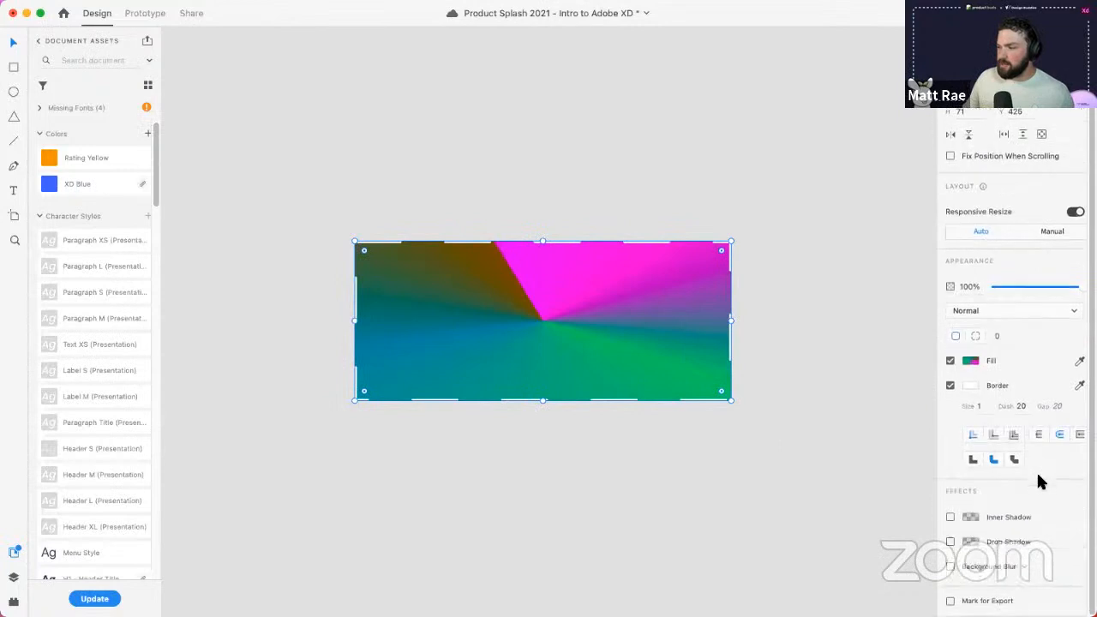
click(1019, 568)
click(1053, 543)
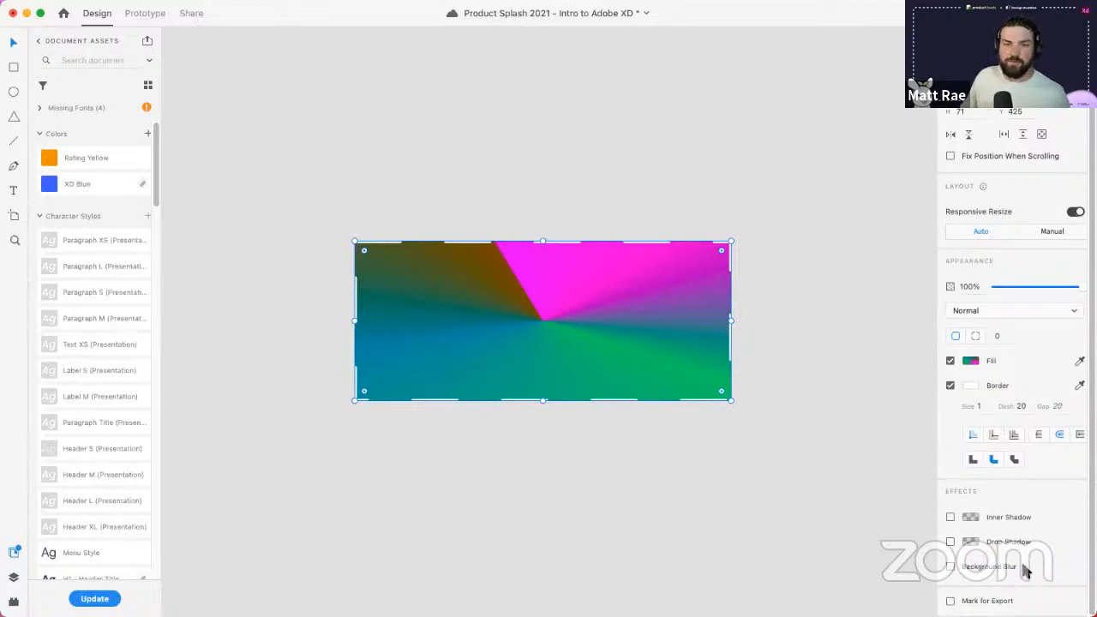
click(833, 342)
click(655, 303)
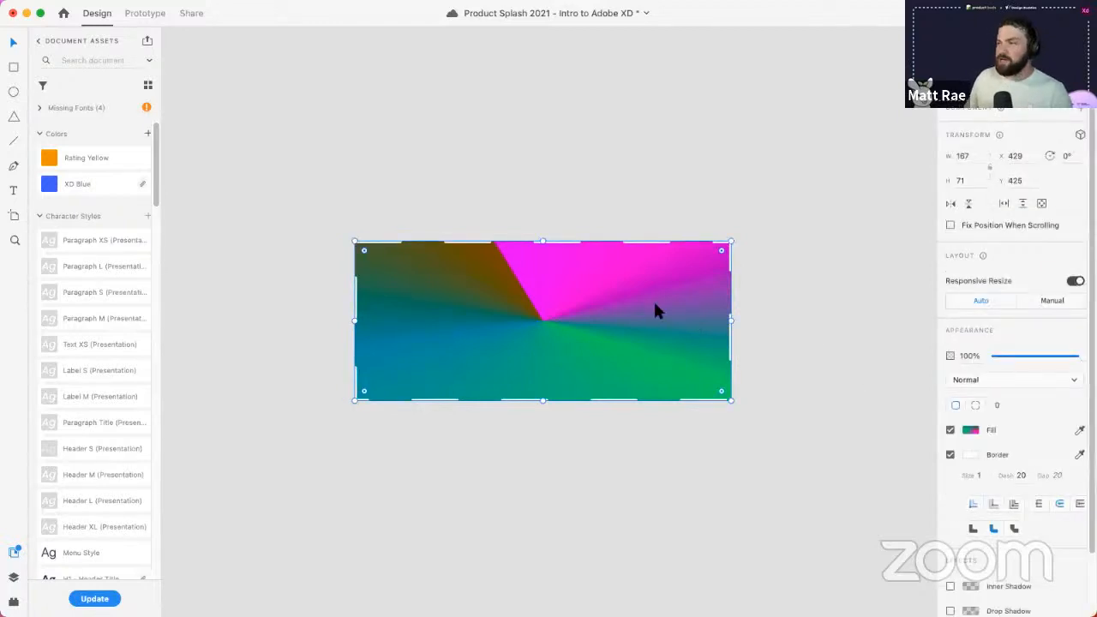
- Delete the gradient test rectangle, pan to the Component States artboards, and save the document
key(Delete)
scroll(527, 261, down, 5)
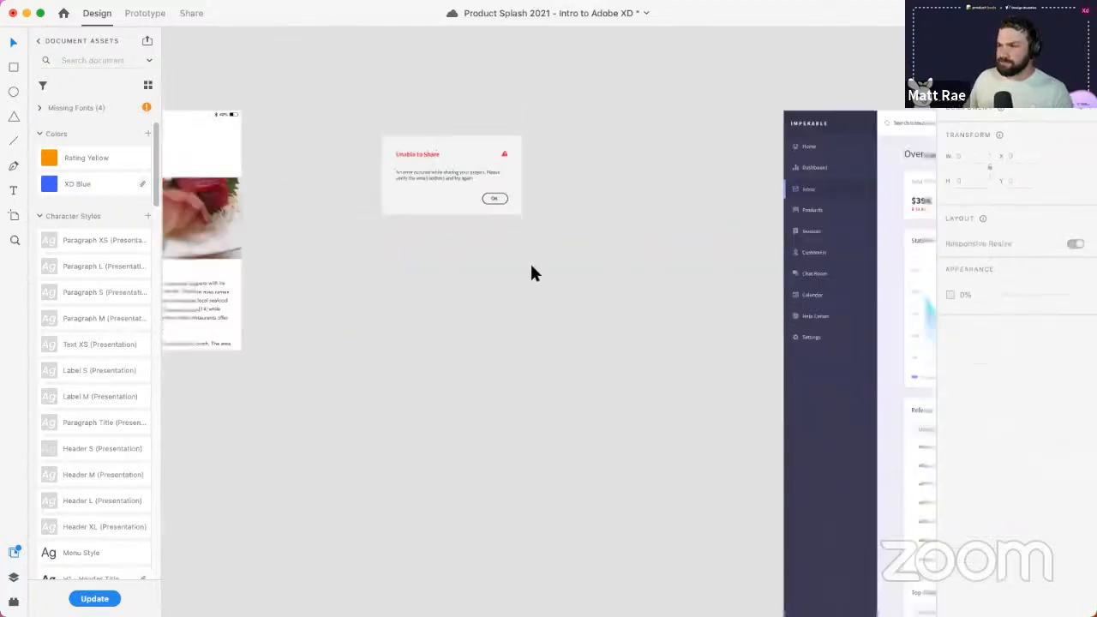
scroll(530, 262, down, 3)
drag(664, 362, 57, 237)
drag(803, 240, 444, 340)
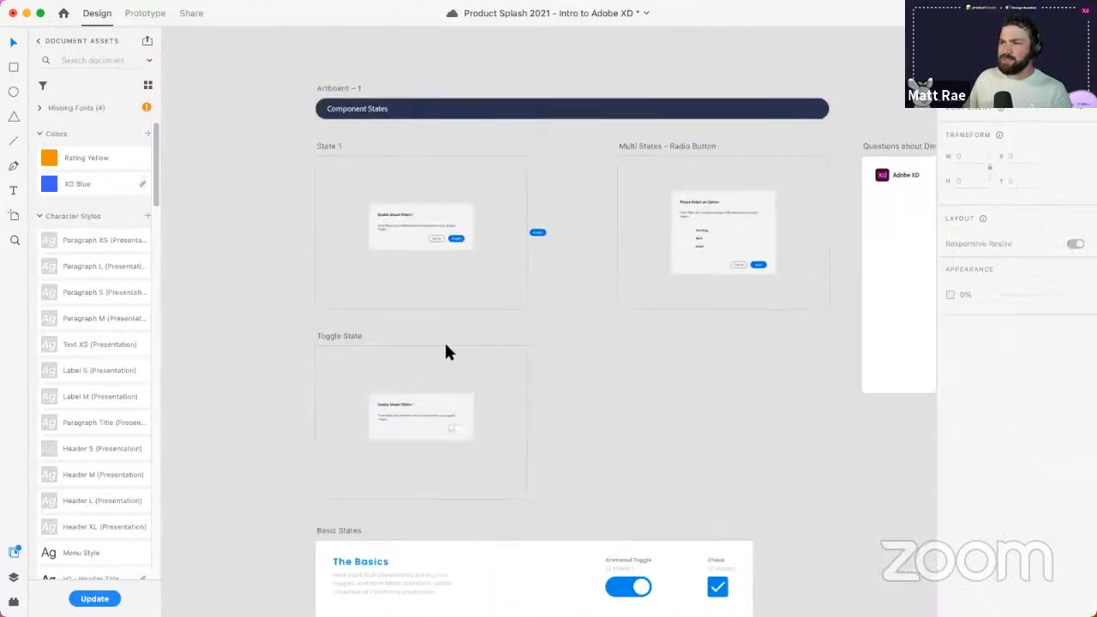
scroll(646, 355, right, 2)
scroll(646, 355, down, 1)
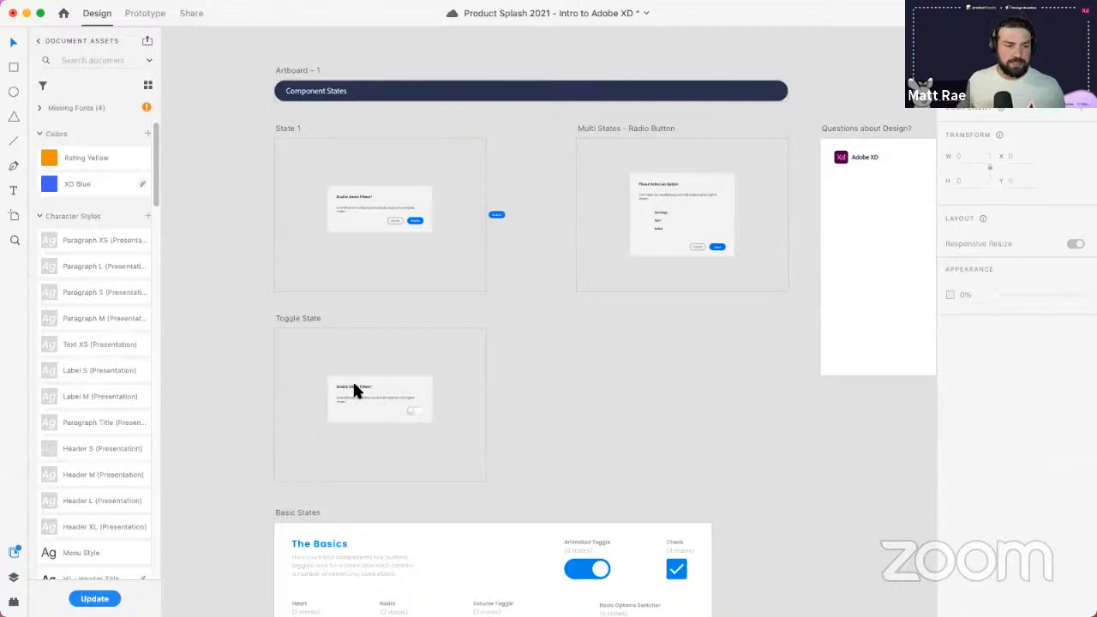
key(super+s)
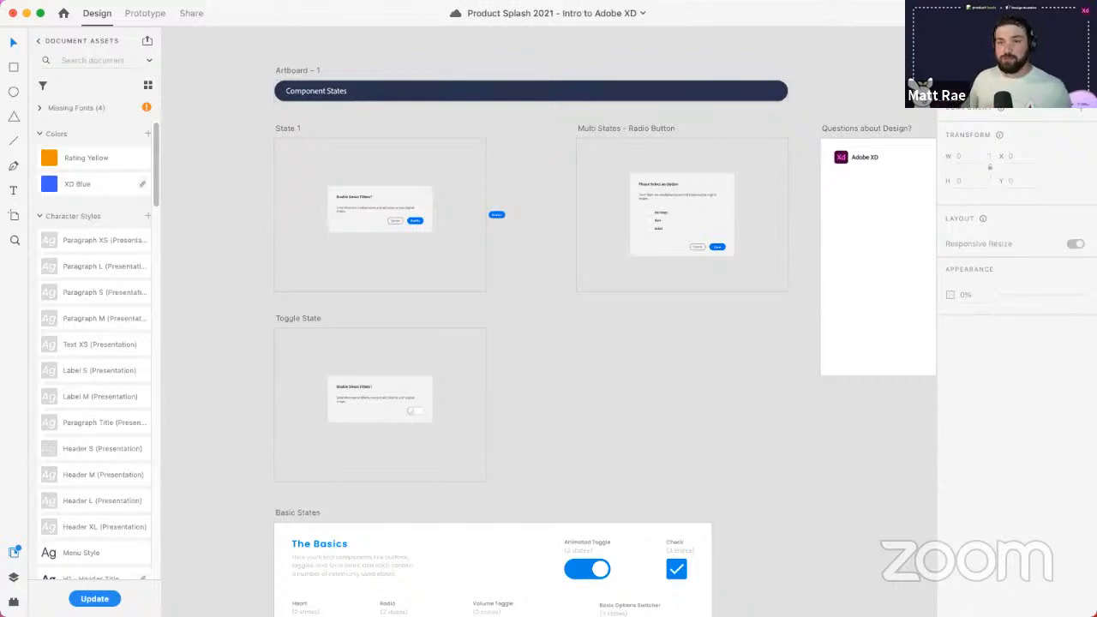
- Drag a Primary Button from Assets onto the State 1 artboard below the Enable Smart Filters dialog
drag(152, 183, 149, 503)
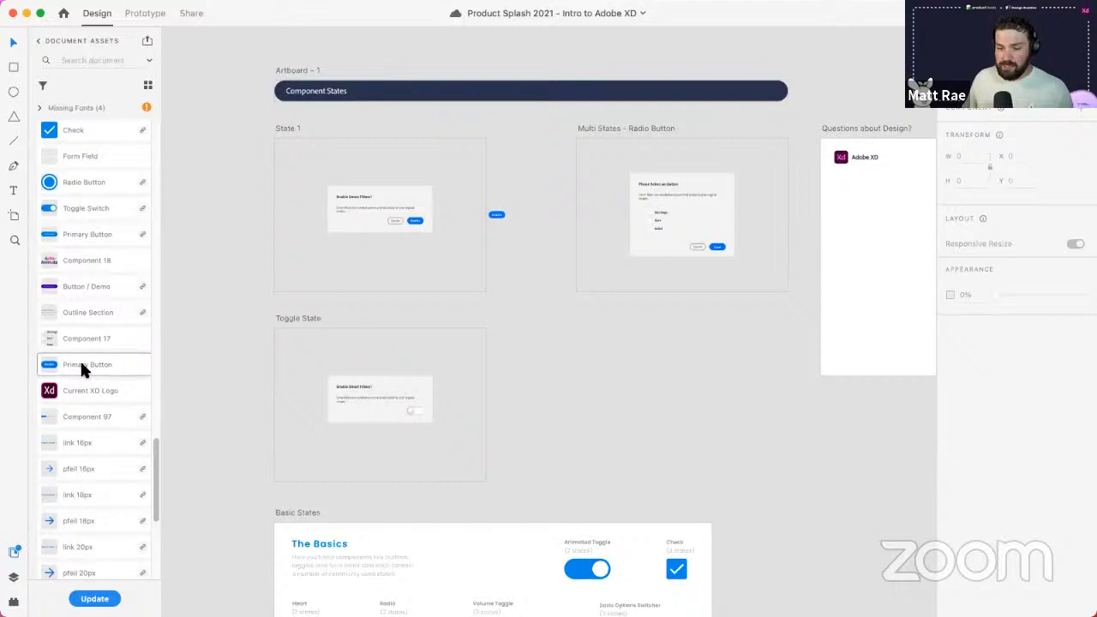
drag(82, 365, 421, 256)
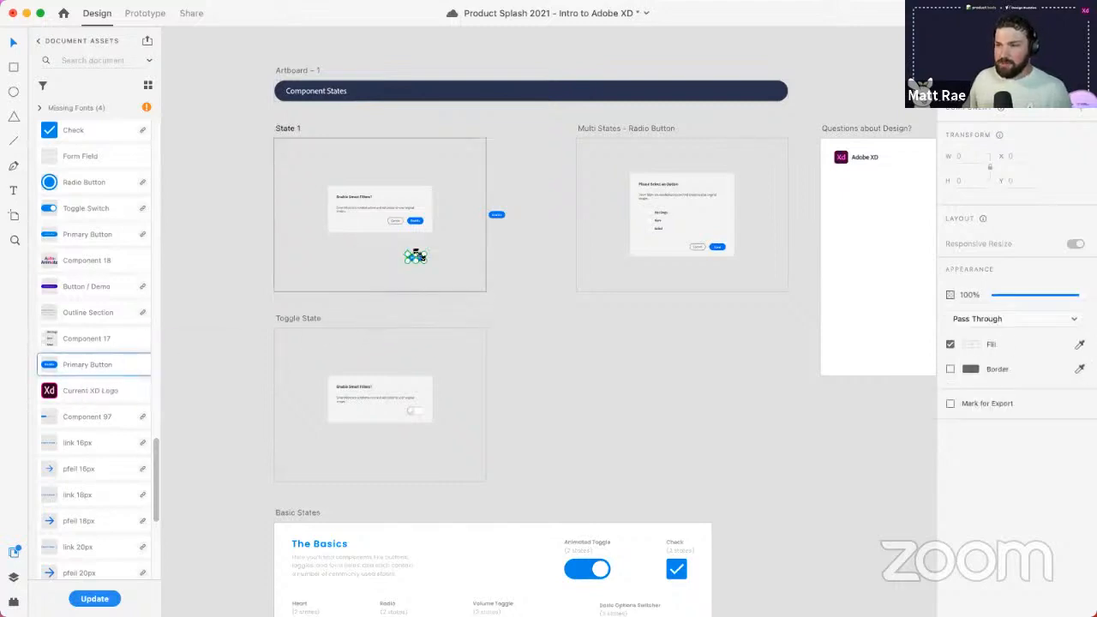
scroll(417, 249, up, 5)
drag(287, 287, 406, 409)
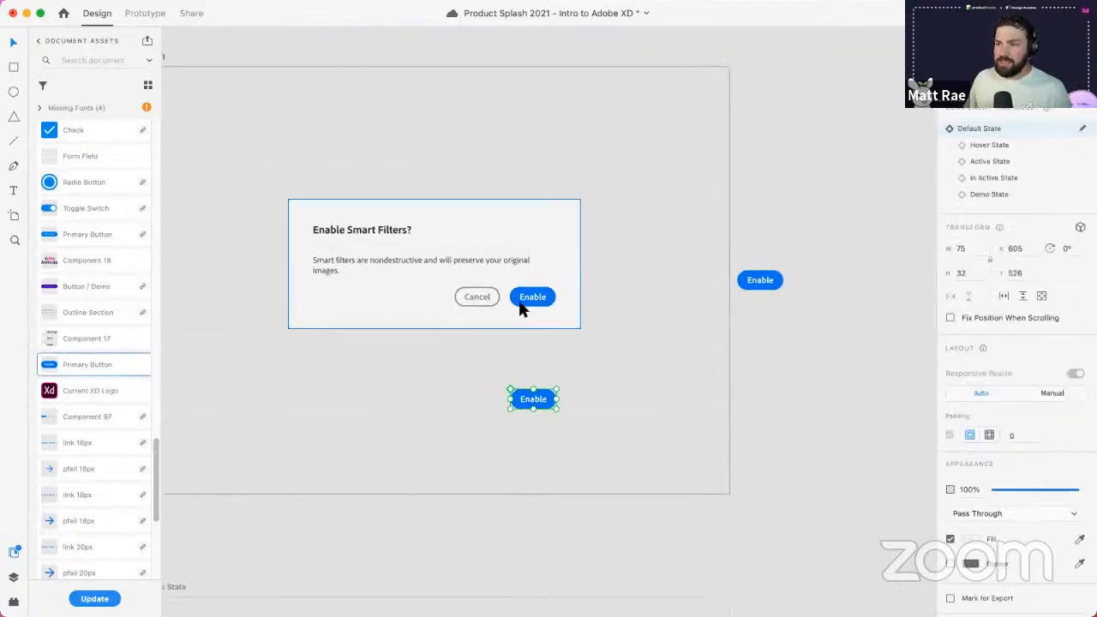
double_click(522, 296)
double_click(522, 297)
click(761, 276)
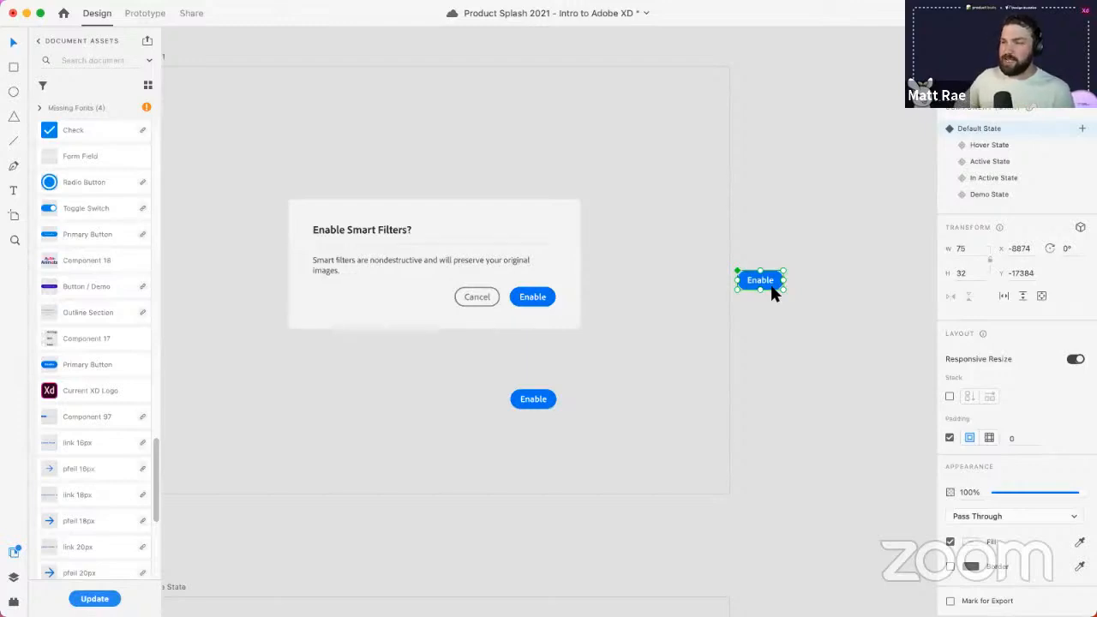
click(547, 398)
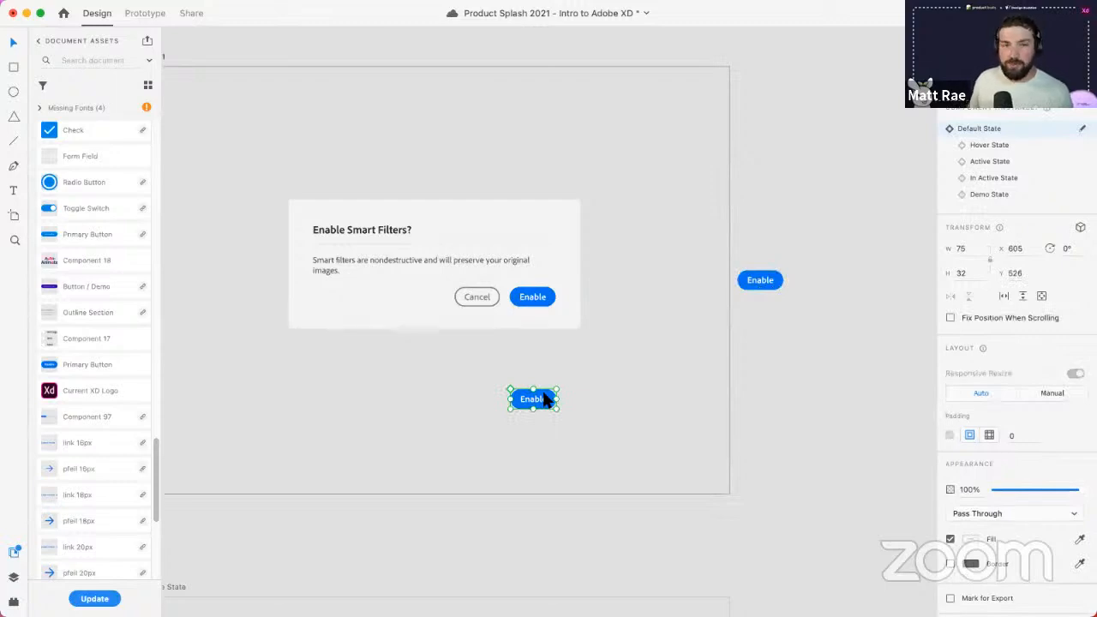
click(780, 283)
- Try fill colours on the Enable buttons: red on the main one, blue on the lower one
double_click(774, 282)
scroll(774, 270, up, 3)
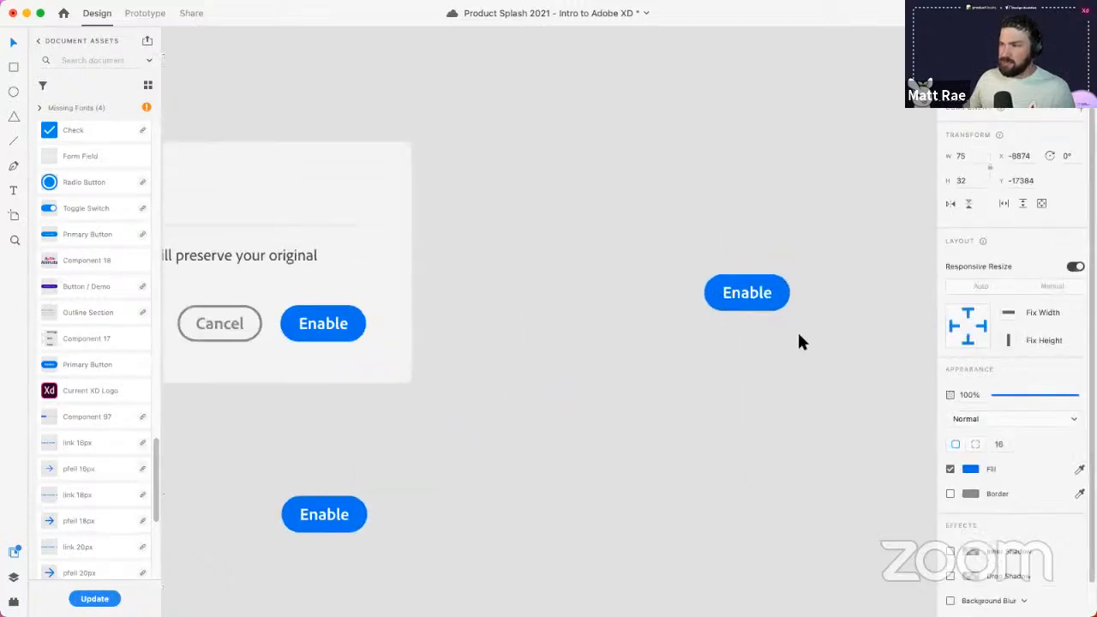
click(970, 469)
drag(926, 444, 926, 476)
click(363, 513)
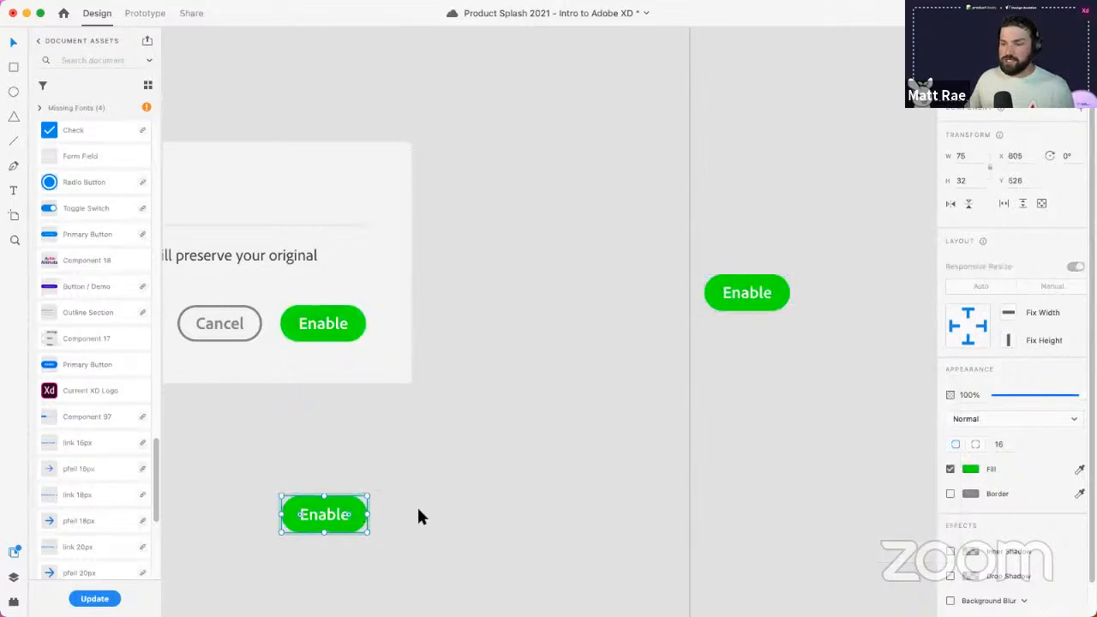
click(965, 469)
mouse_move(925, 460)
mouse_down()
mouse_move(926, 422)
mouse_move(932, 443)
mouse_up()
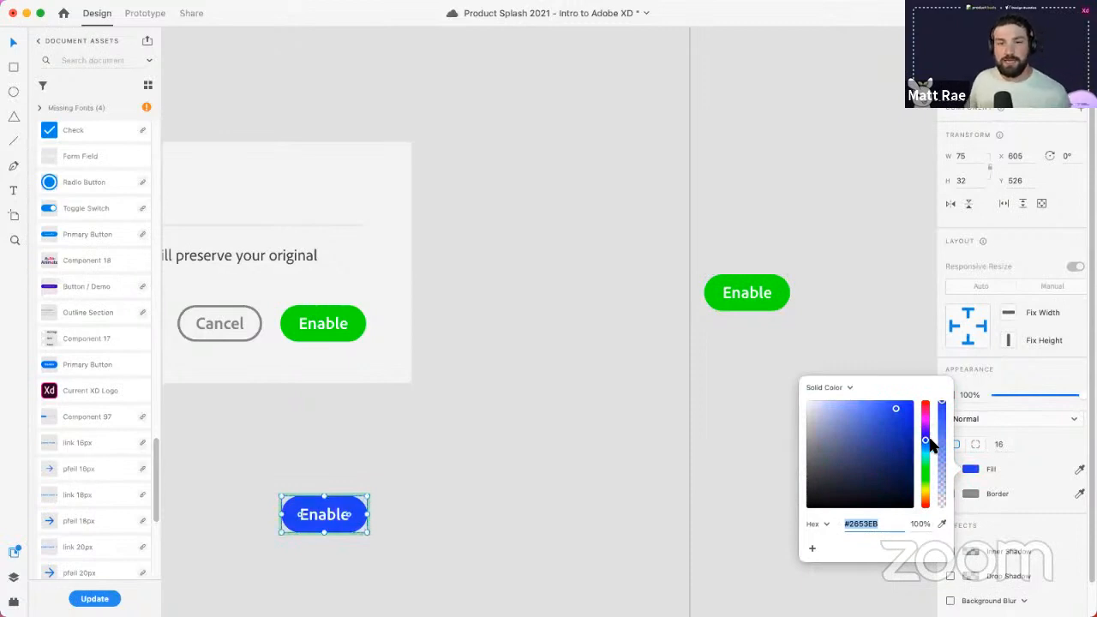
click(579, 496)
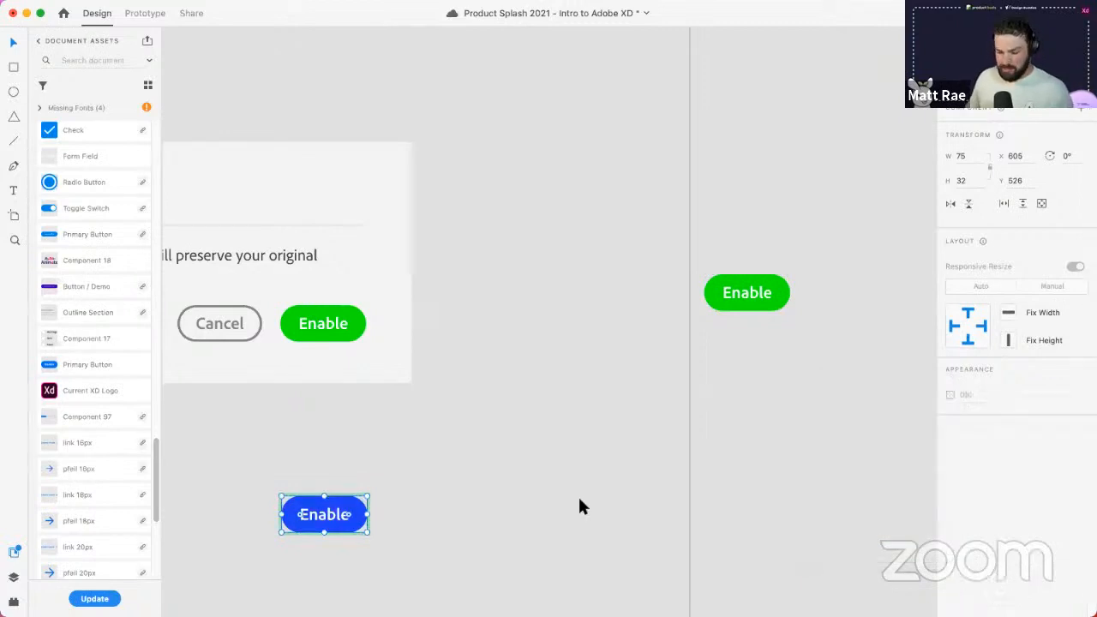
- Undo the colour experiments, then select and deselect the lower Enable button instance
key(super+z)
key(super+z)
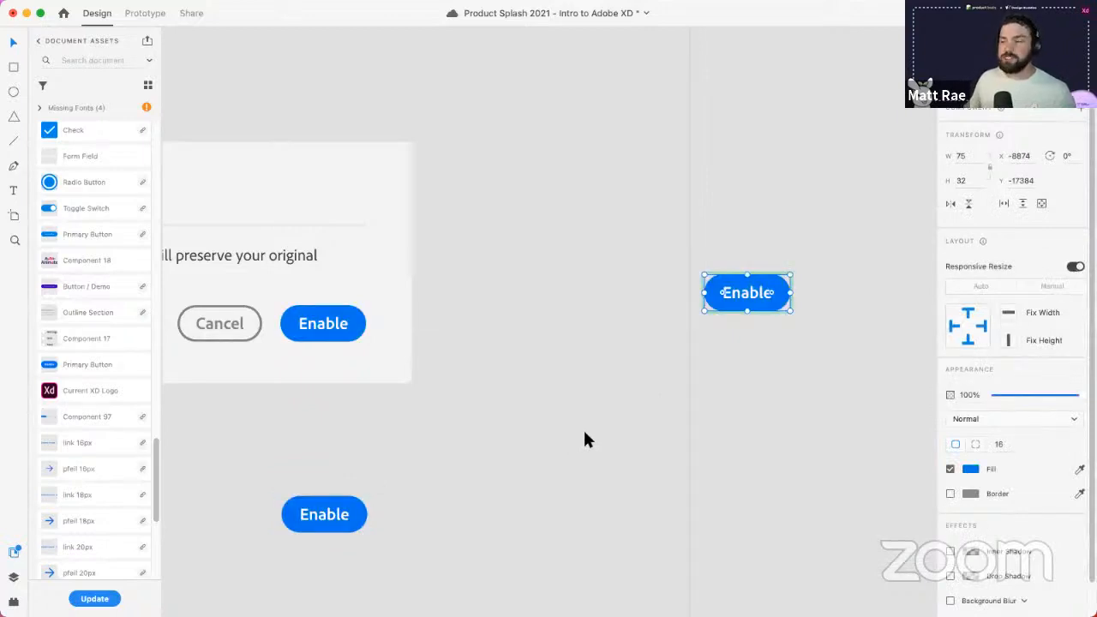
key(Escape)
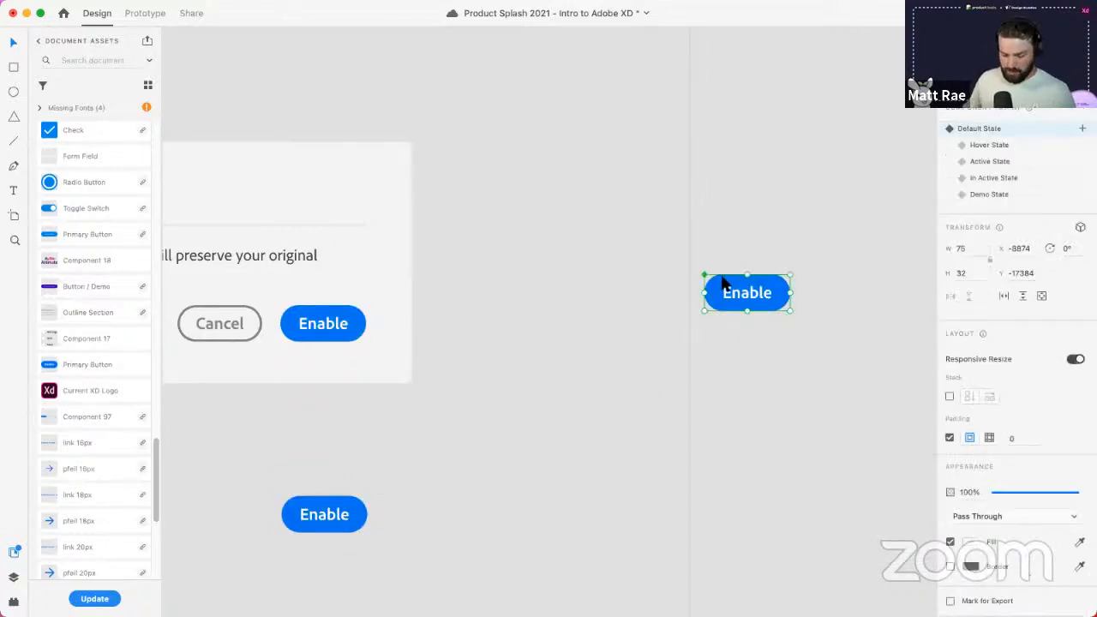
scroll(704, 274, up, 5)
scroll(704, 273, down, 2)
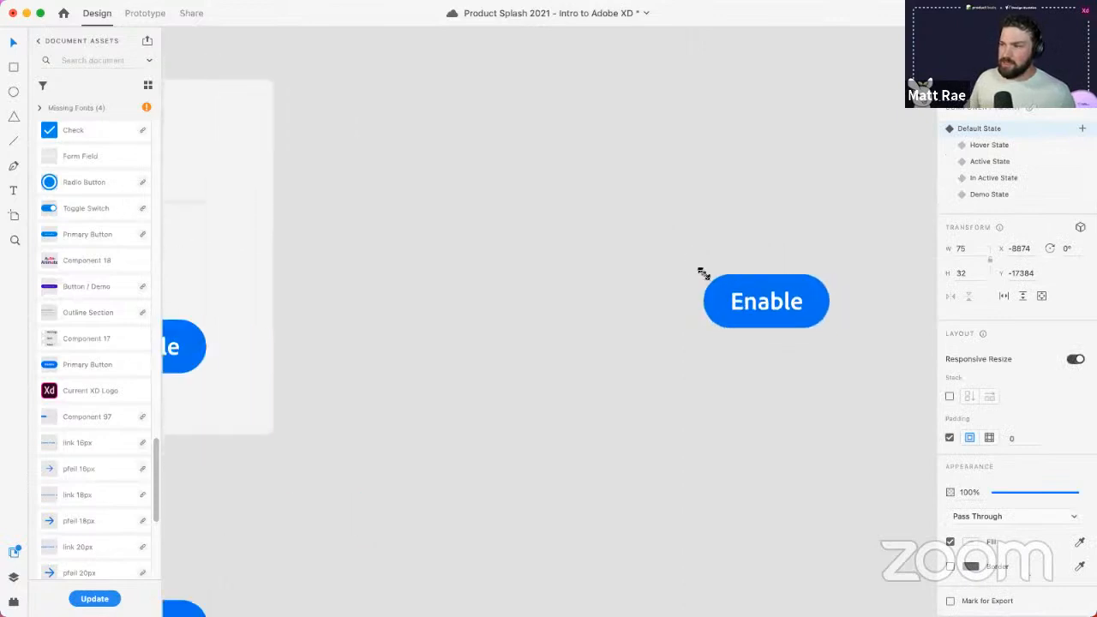
scroll(705, 274, up, 3)
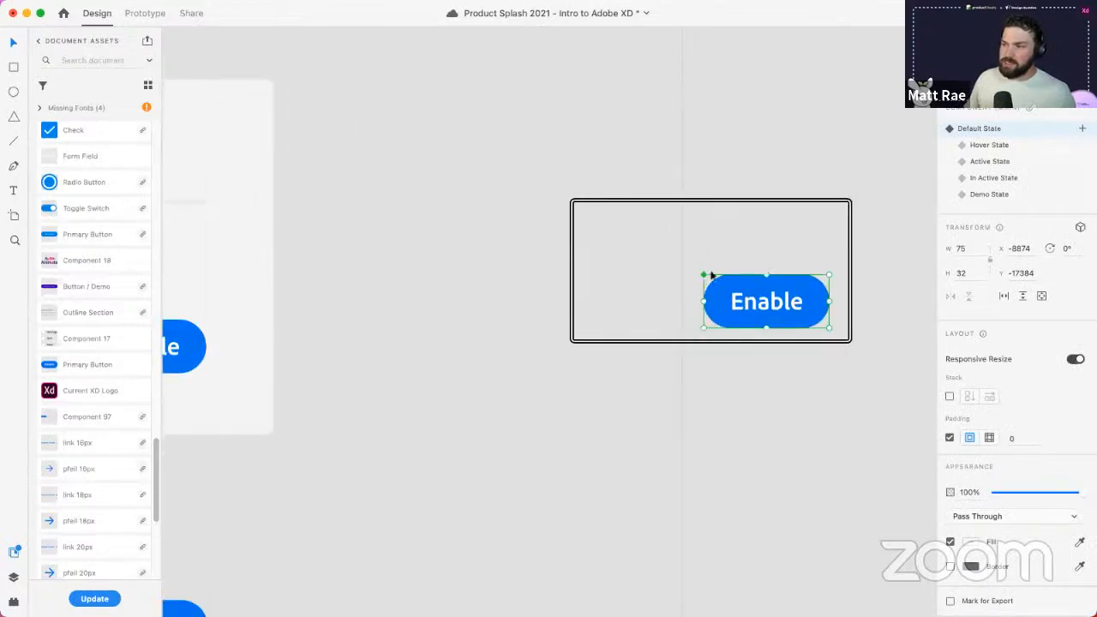
scroll(342, 308, up, 2)
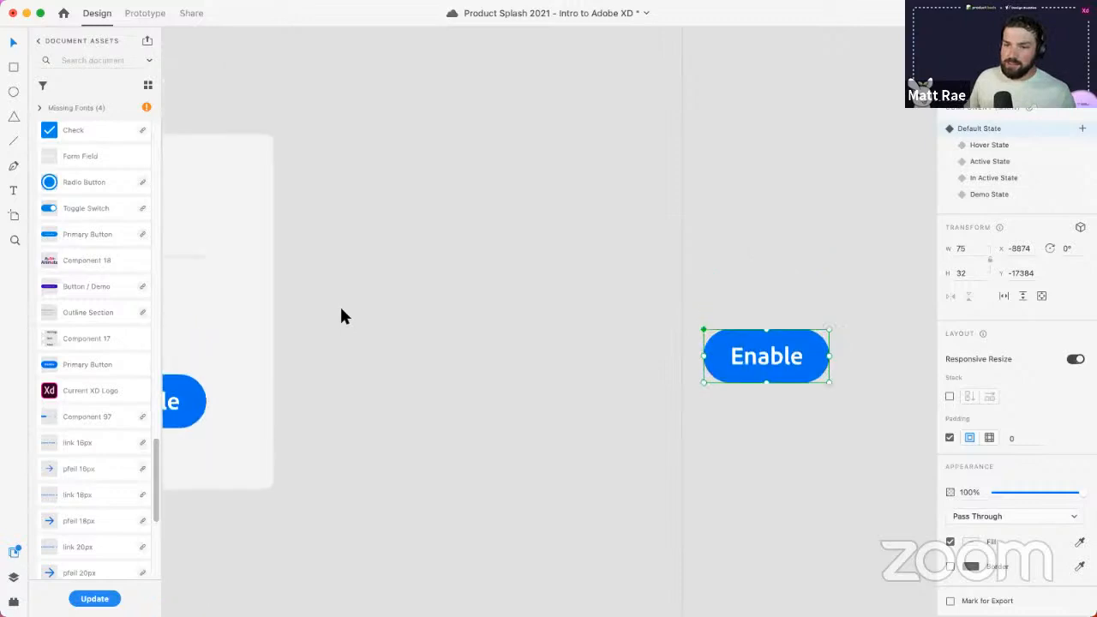
scroll(339, 308, left, 5)
scroll(339, 315, left, 5)
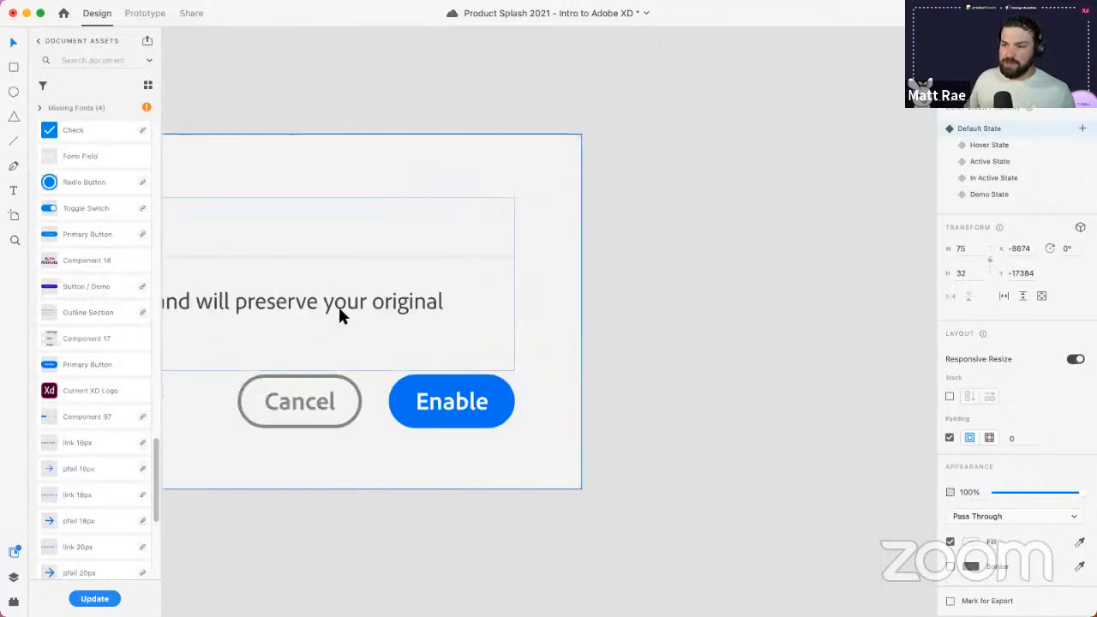
scroll(340, 318, down, 6)
click(408, 411)
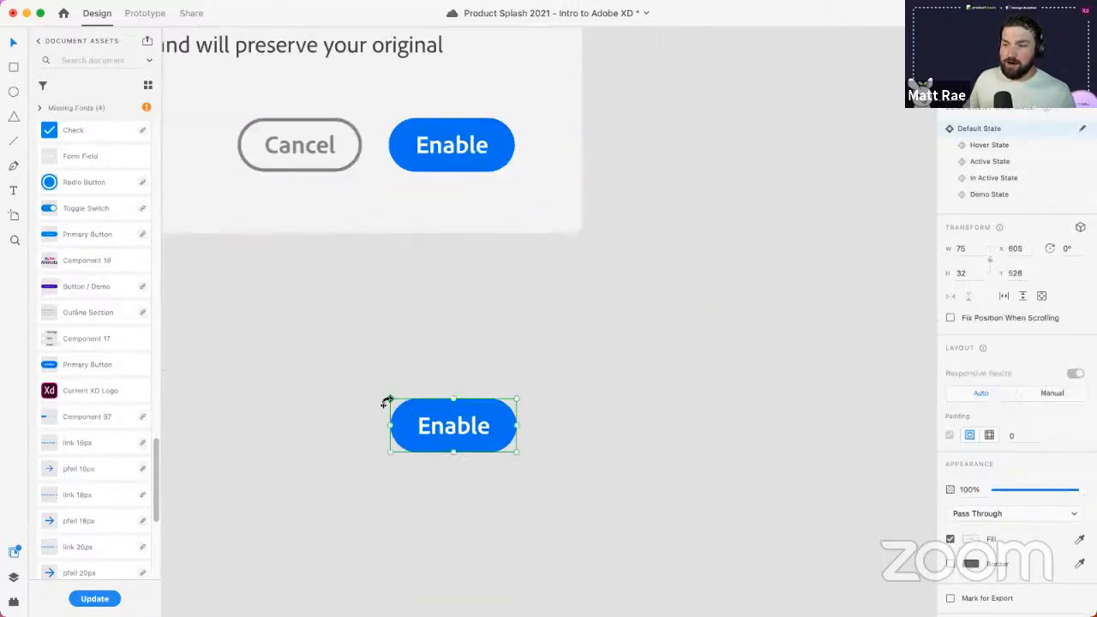
click(589, 334)
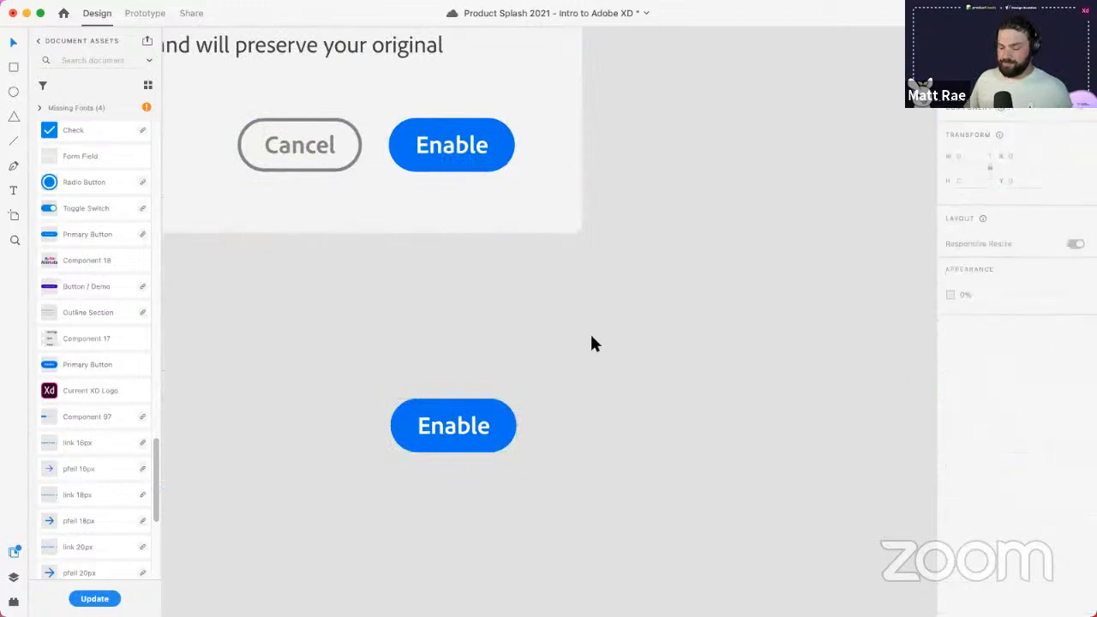
scroll(587, 334, down, 3)
scroll(652, 305, down, 5)
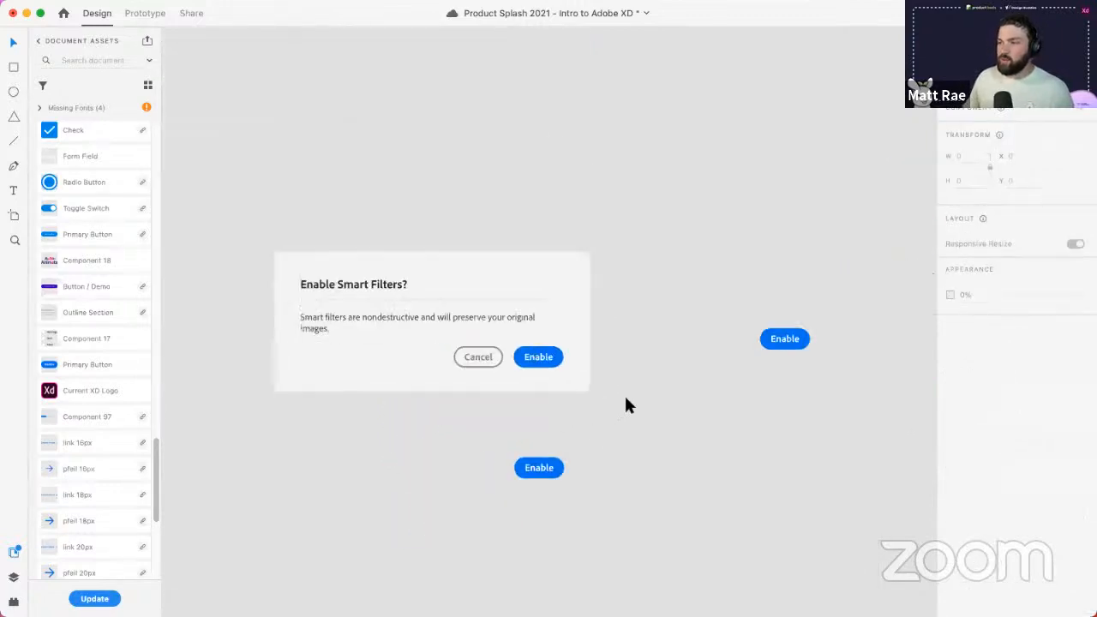
- Preview the Enable button's Hover, Active, In Active and Demo states, then return it to Default State
scroll(626, 440, left, 3)
click(867, 322)
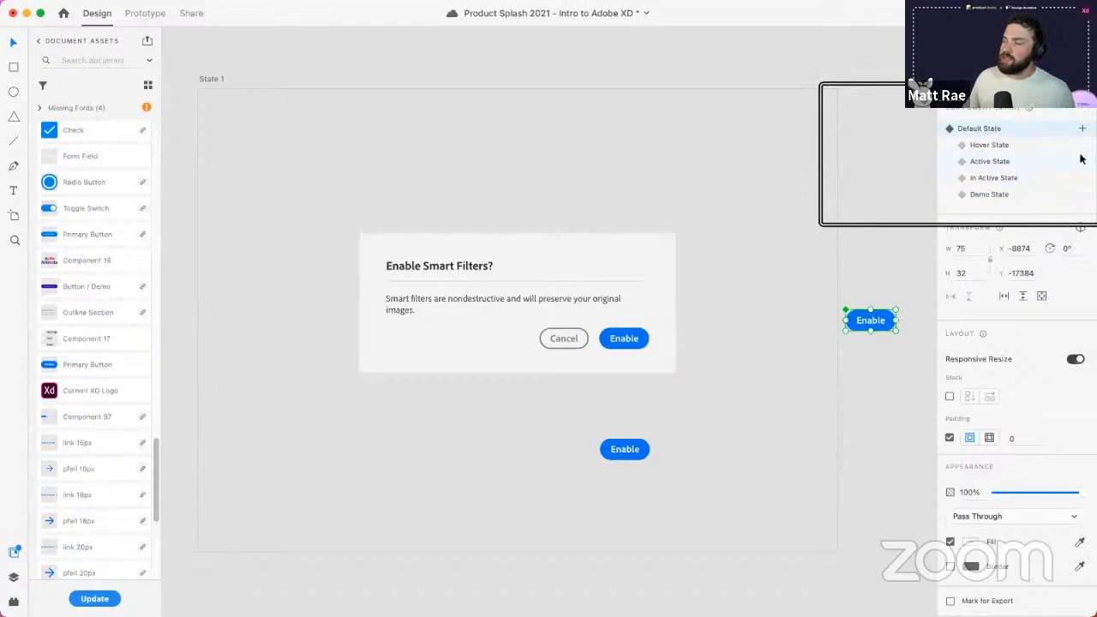
click(1045, 147)
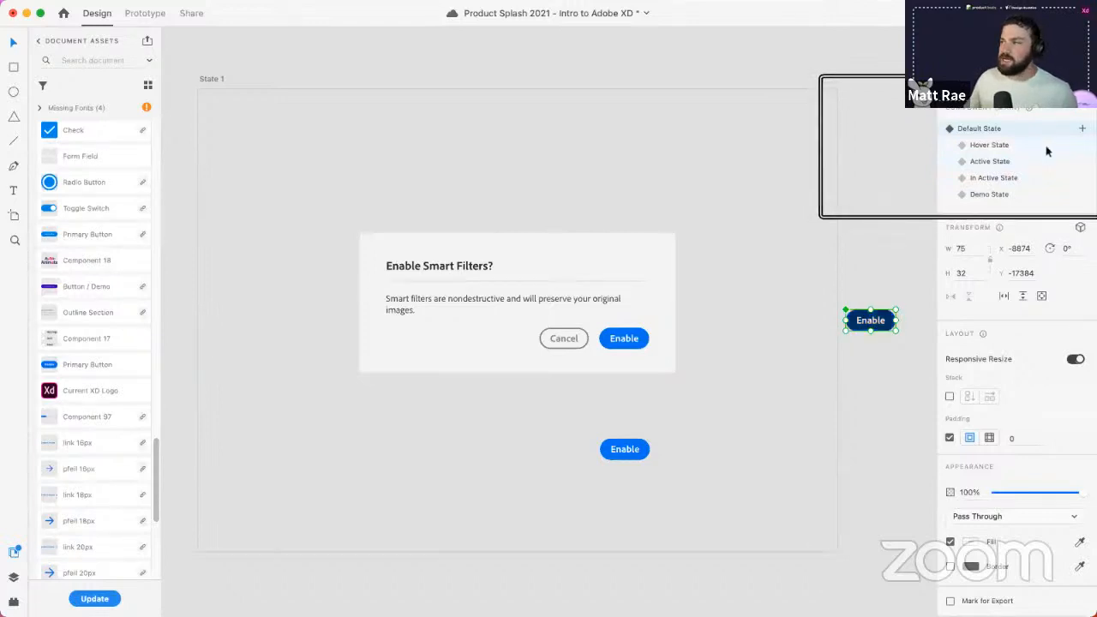
click(1043, 161)
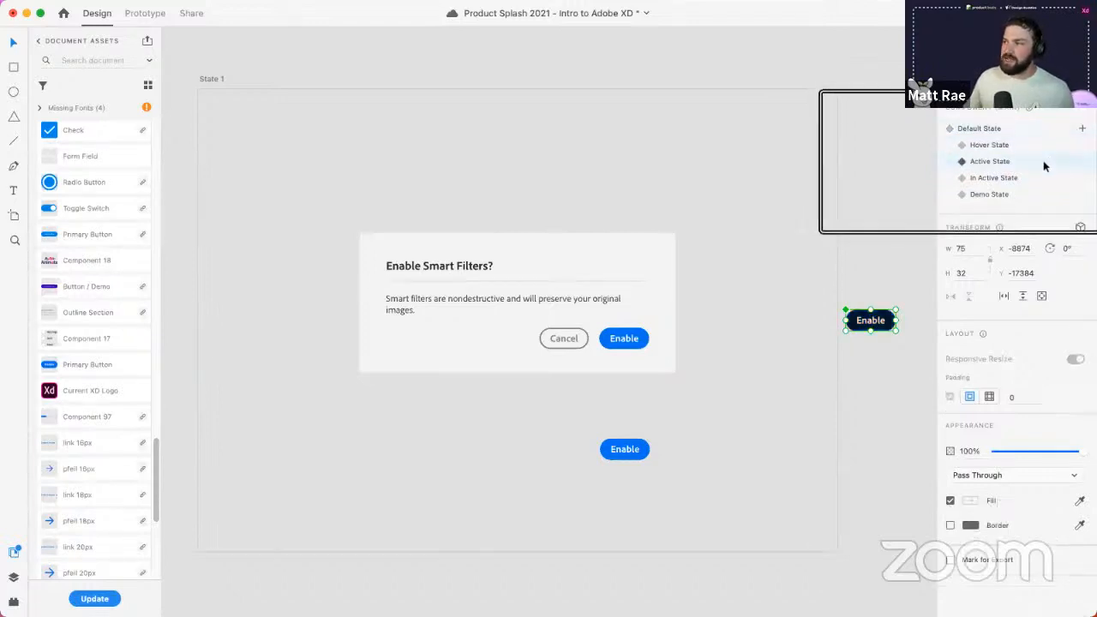
click(1038, 177)
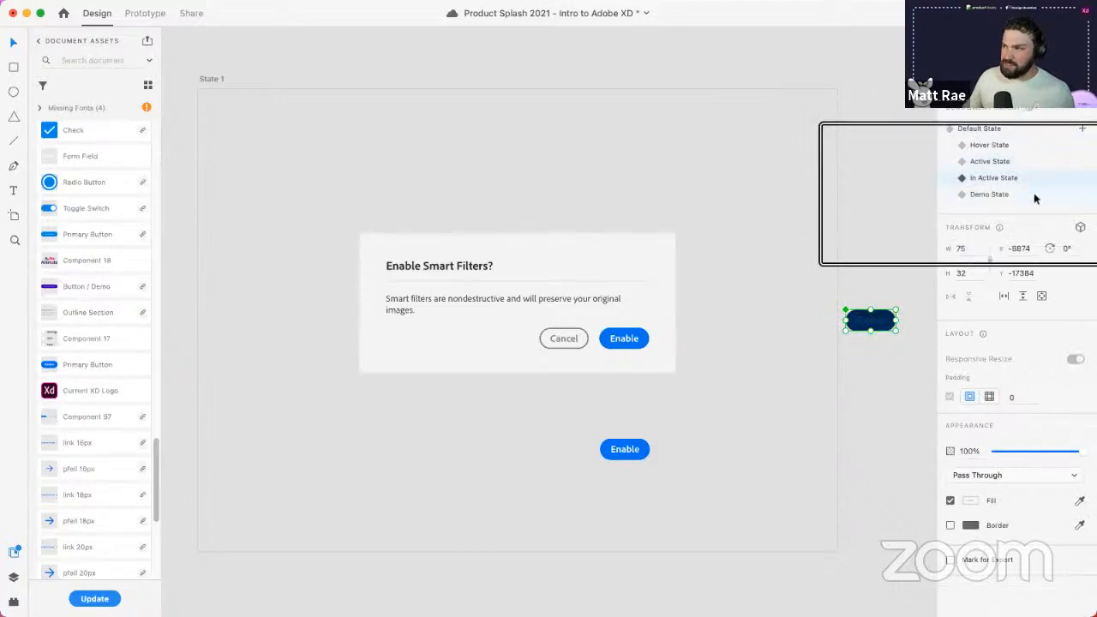
click(1035, 196)
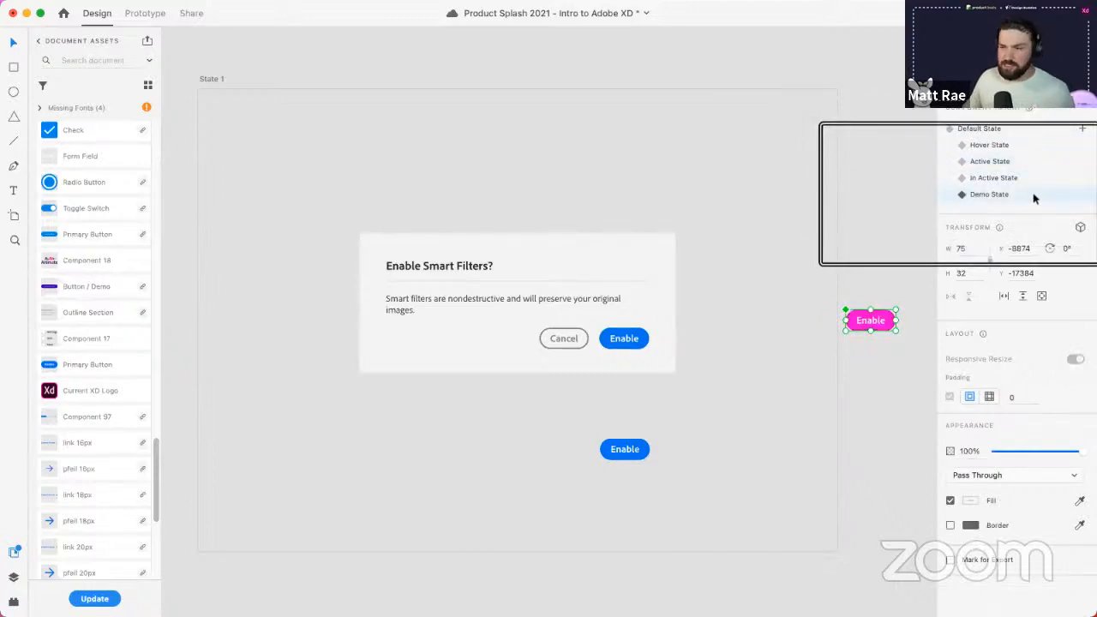
click(1023, 130)
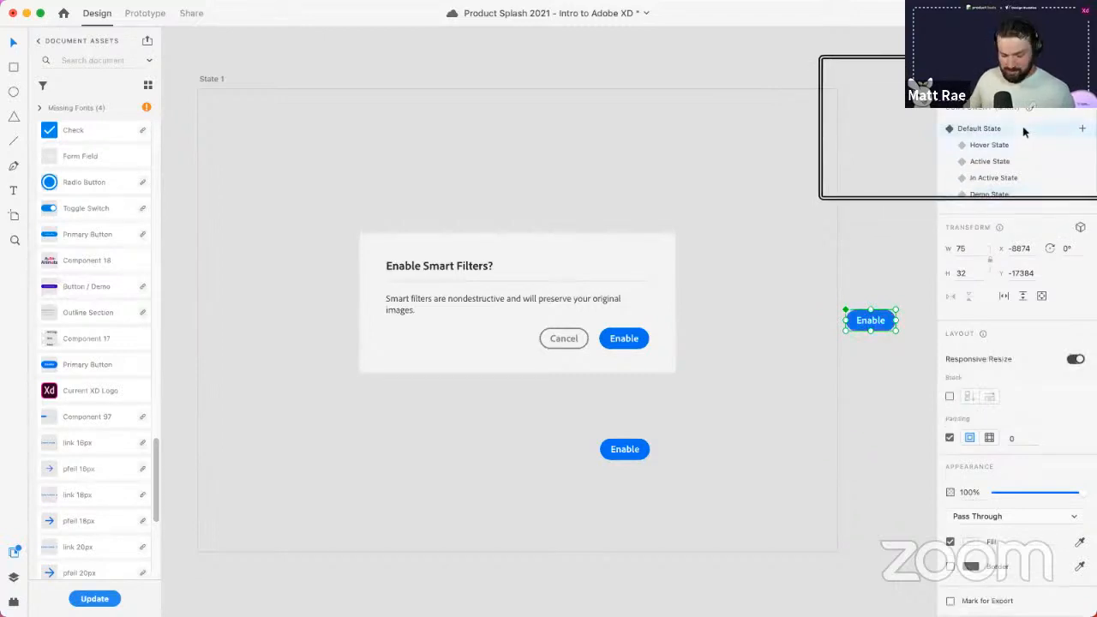
click(1082, 131)
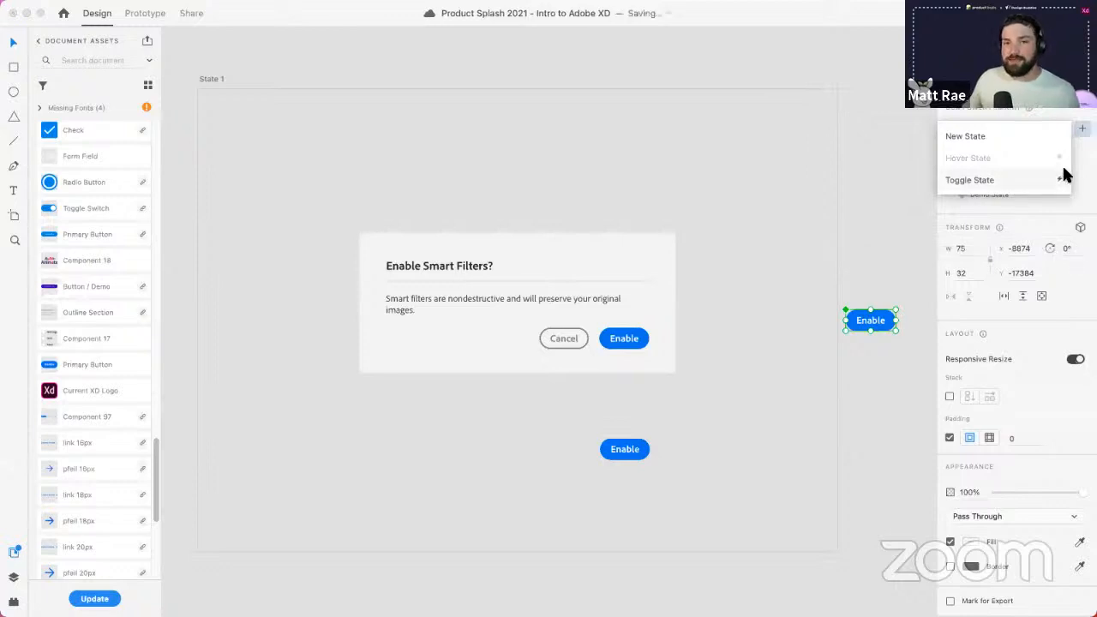
click(871, 233)
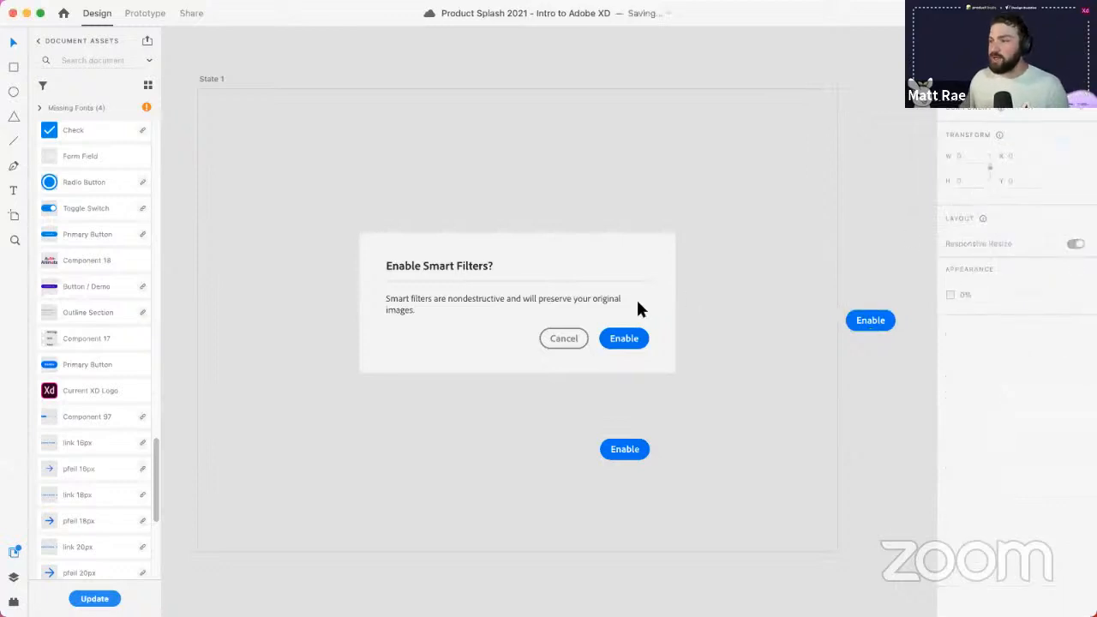
click(877, 322)
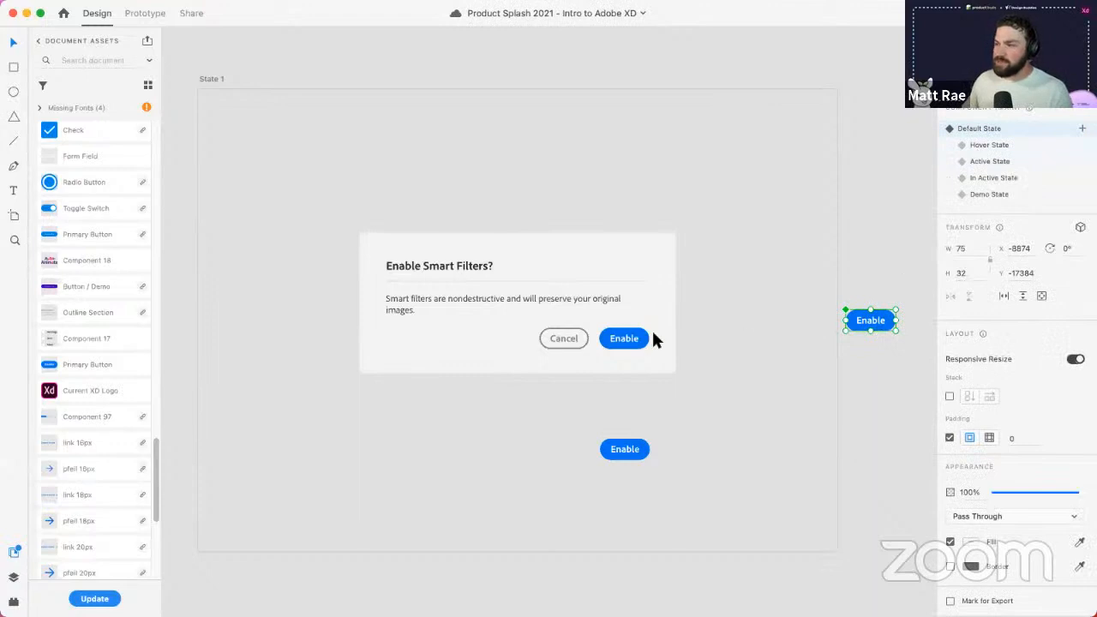
- Move the lower Enable button into the dialog left of Cancel, test a 'Save' label, undo, and preview State 1
click(630, 339)
drag(631, 453, 516, 345)
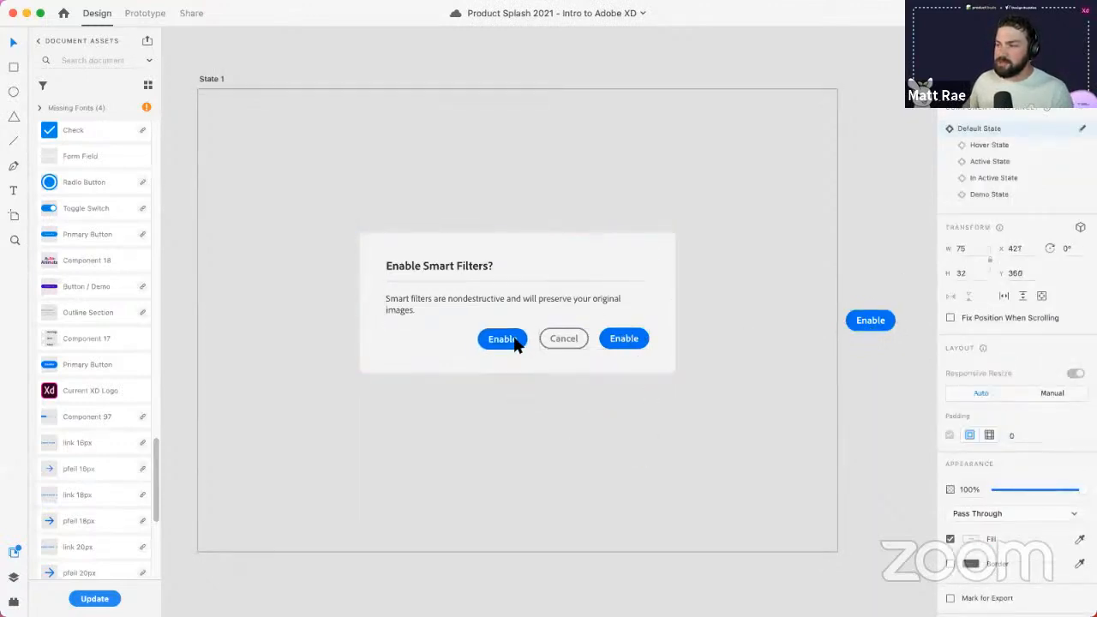
double_click(506, 340)
double_click(504, 339)
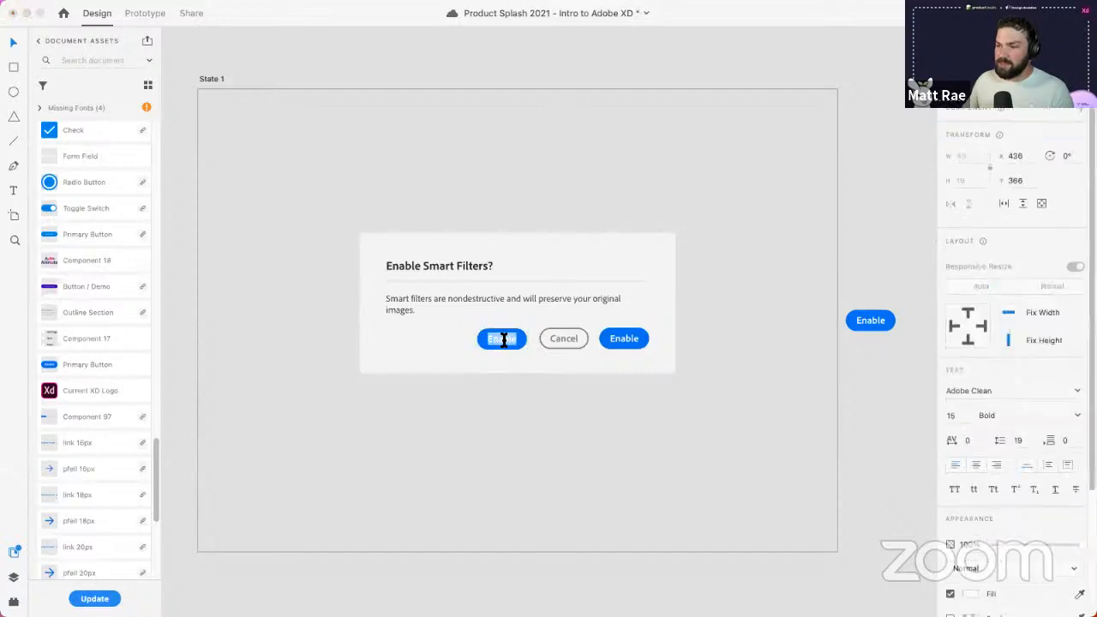
text(Save)
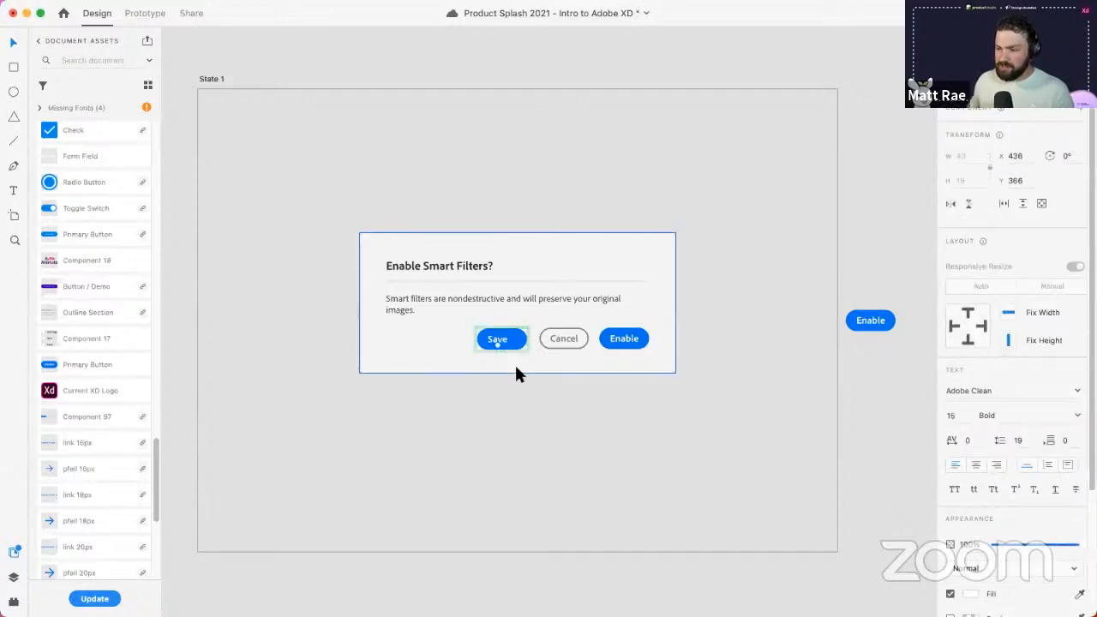
click(503, 343)
key(super+z)
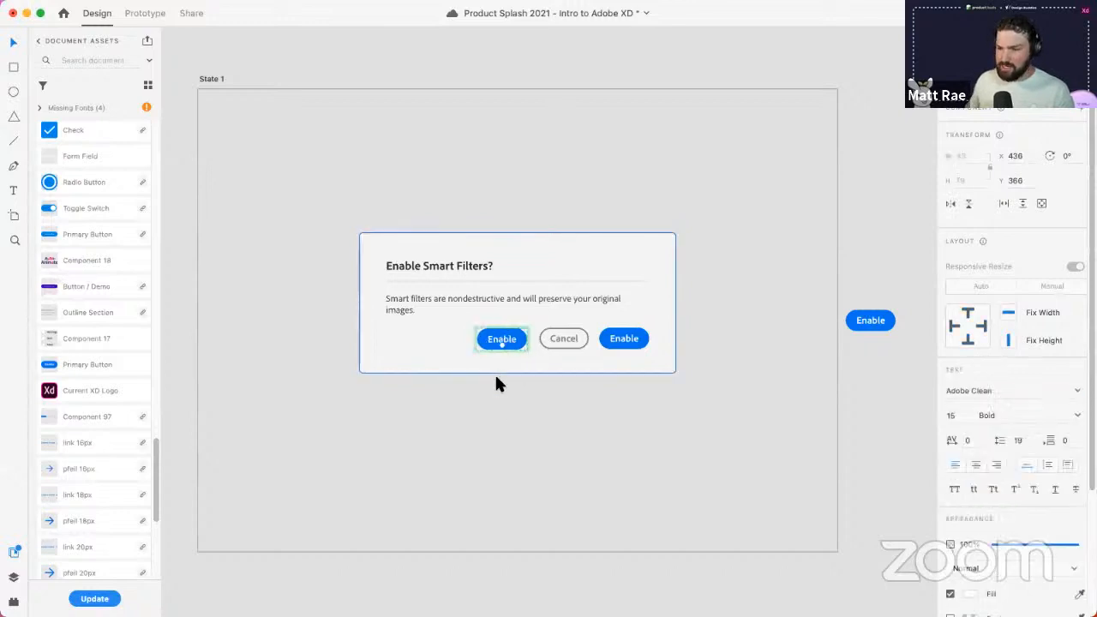
click(213, 77)
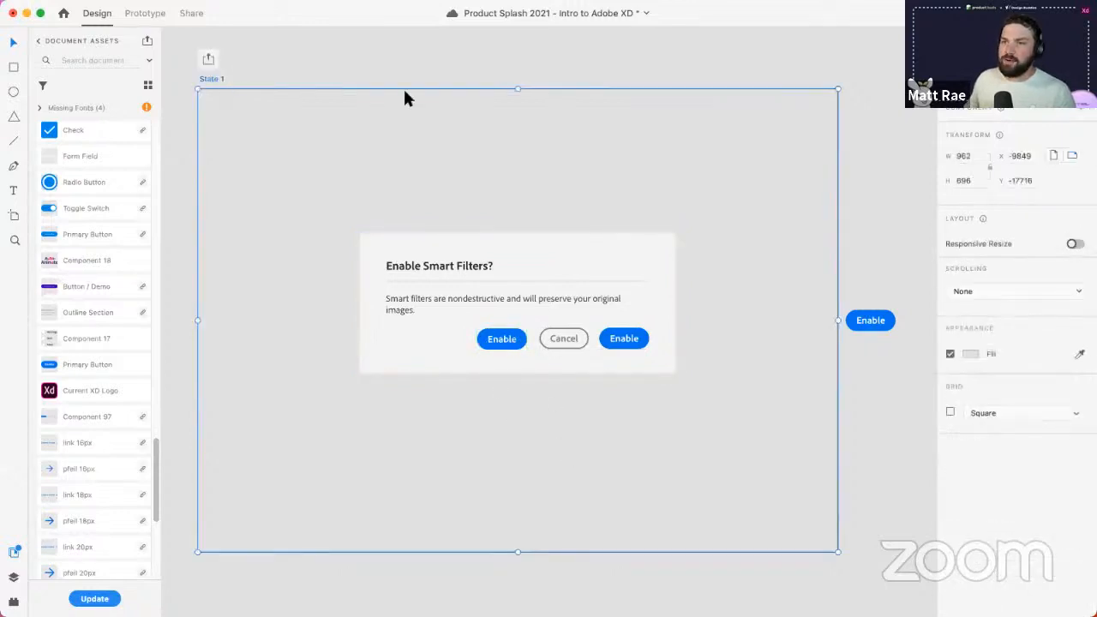
key(super+Return)
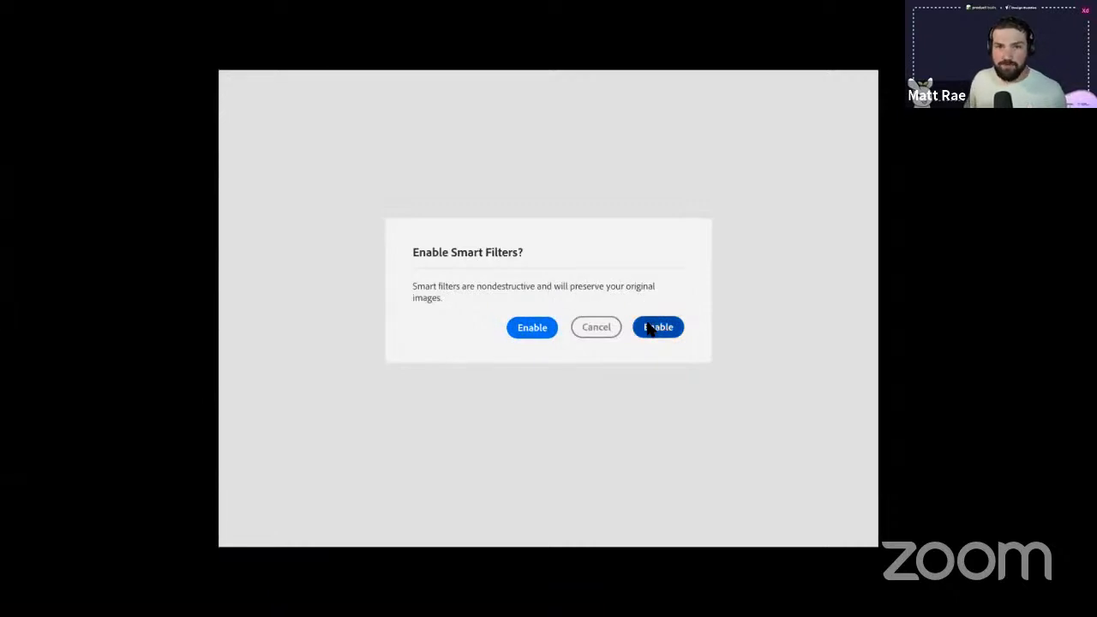
- Close the preview and turn the dialog's toggle into a component from its right-click menu
key(Escape)
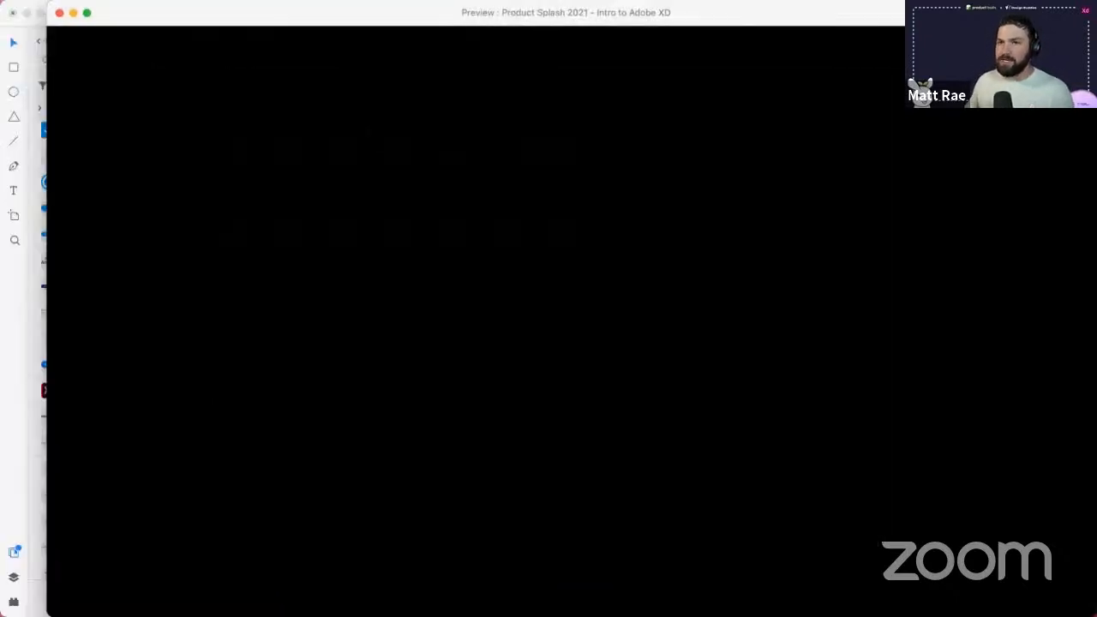
click(61, 14)
click(692, 394)
scroll(690, 402, down, 10)
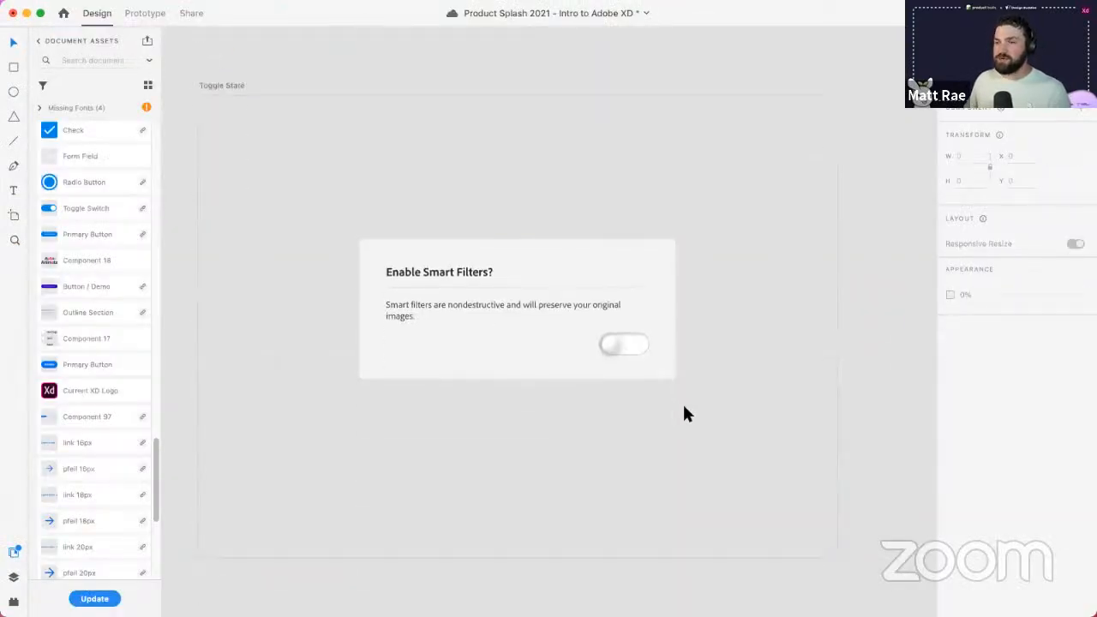
double_click(625, 345)
right_click(620, 345)
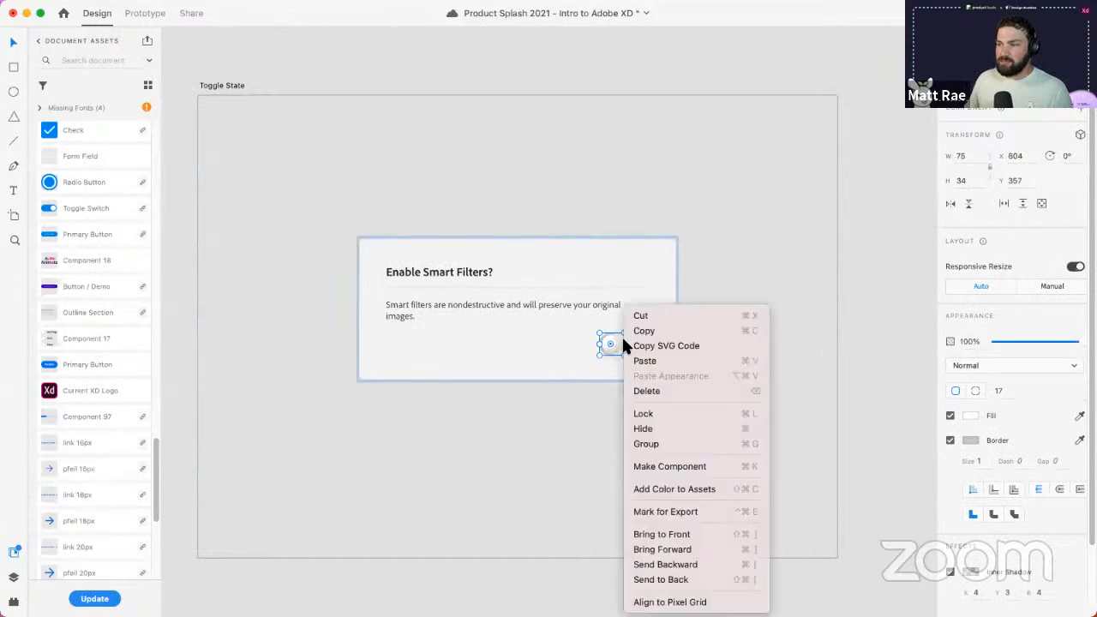
click(662, 467)
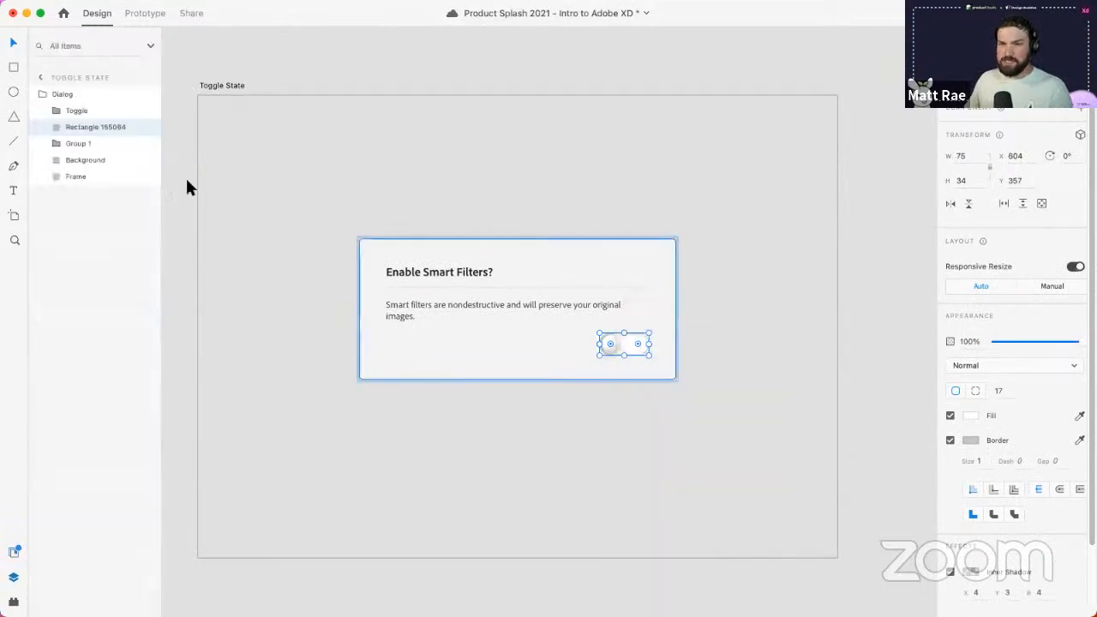
- Group the Toggle knob and Rectangle 155064 track, name it 'Toggle Switch', and make it a component
click(58, 94)
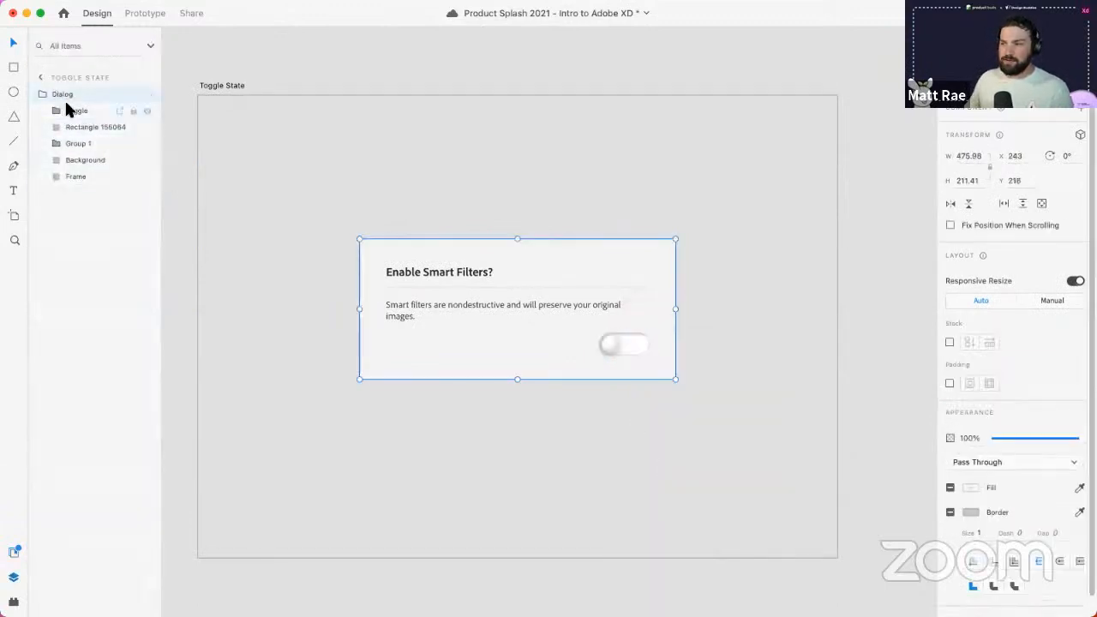
click(71, 112)
click(75, 124)
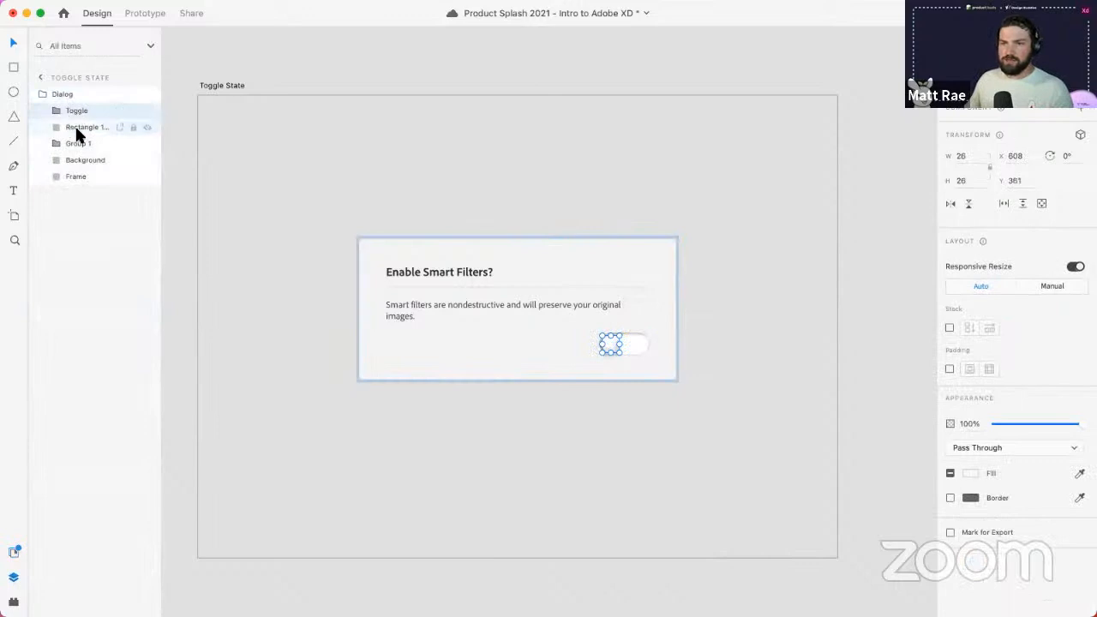
shift+click(73, 116)
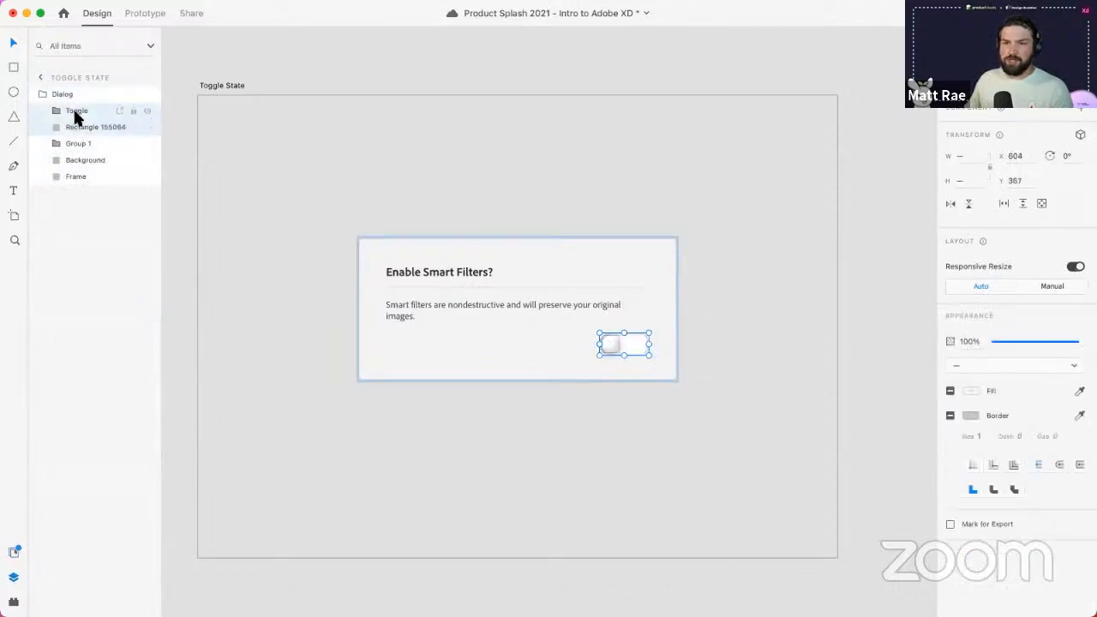
right_click(77, 110)
click(120, 245)
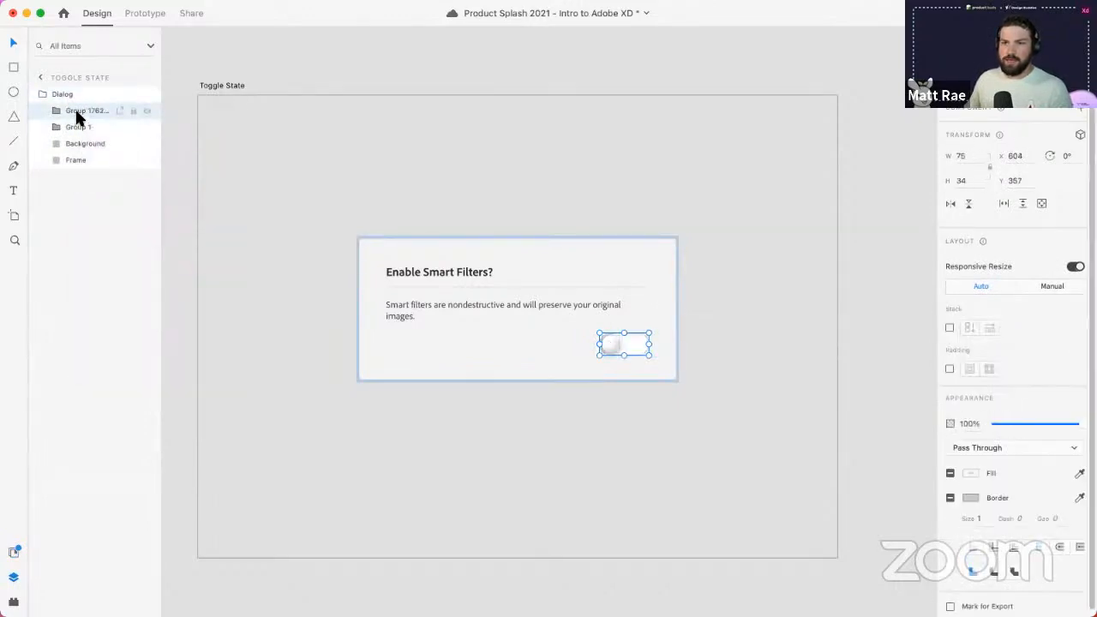
double_click(77, 111)
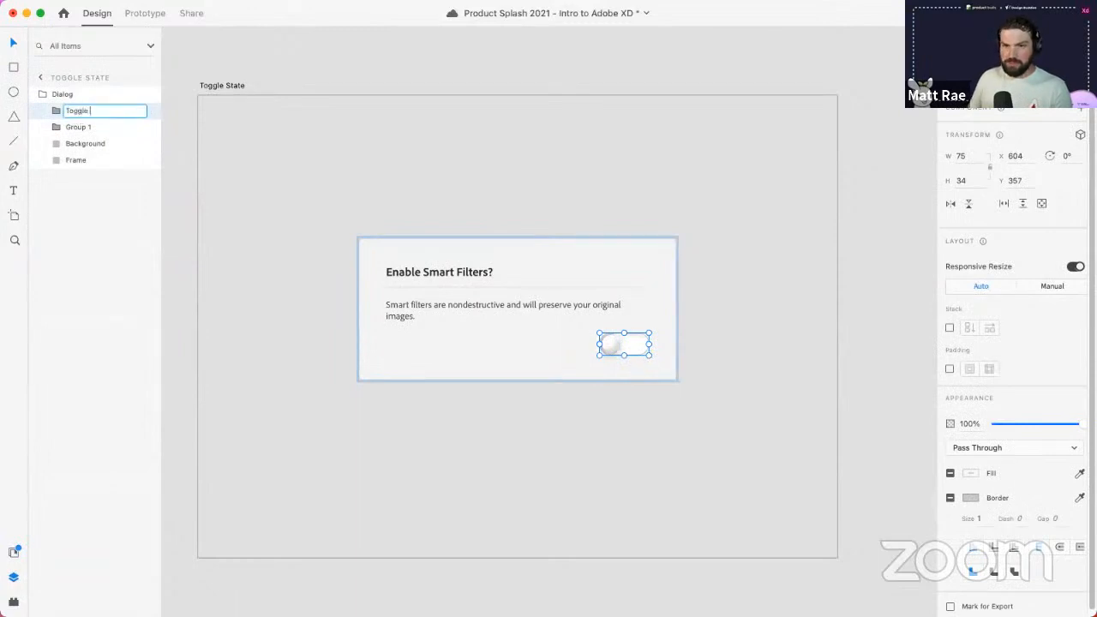
text(Toggle Switch)
key(Return)
right_click(73, 115)
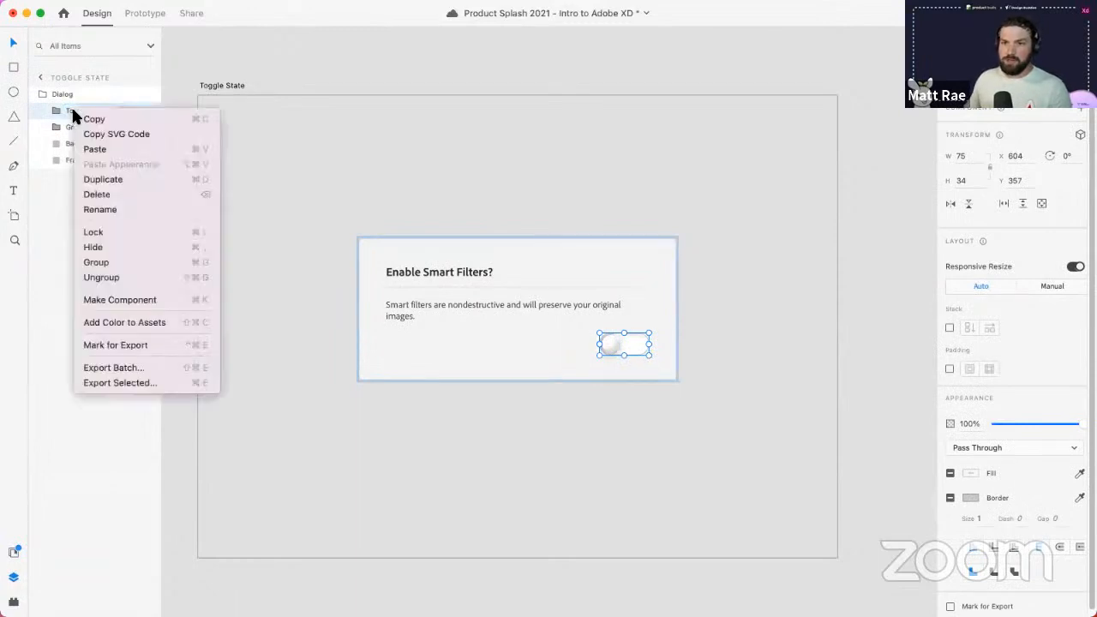
click(118, 299)
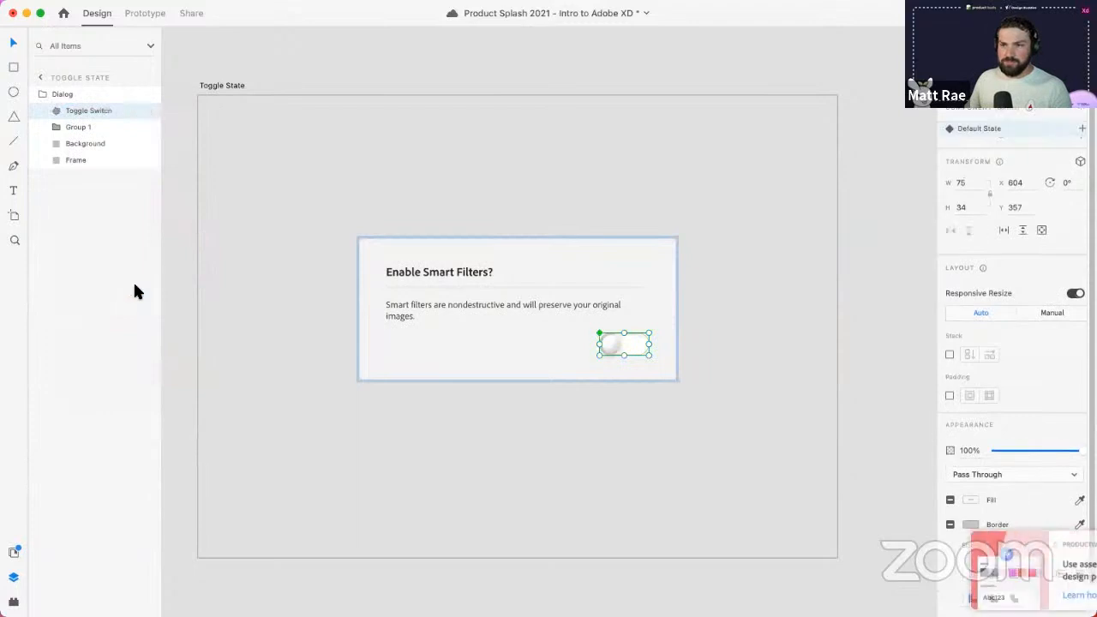
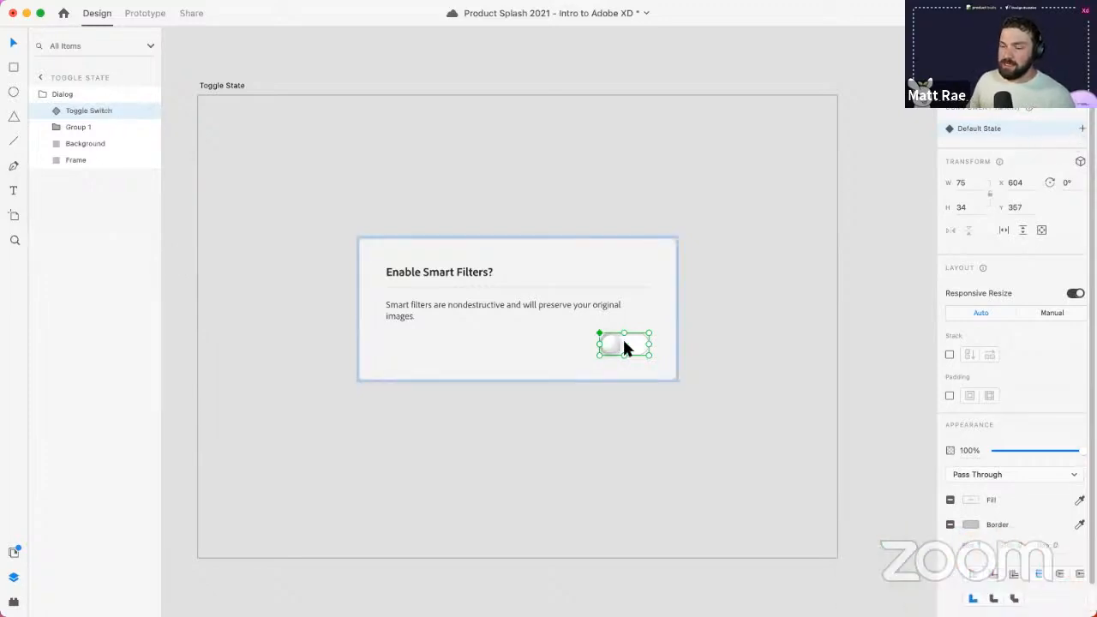
- Add a Toggle State to the Toggle Switch component beside its Default State
click(1082, 130)
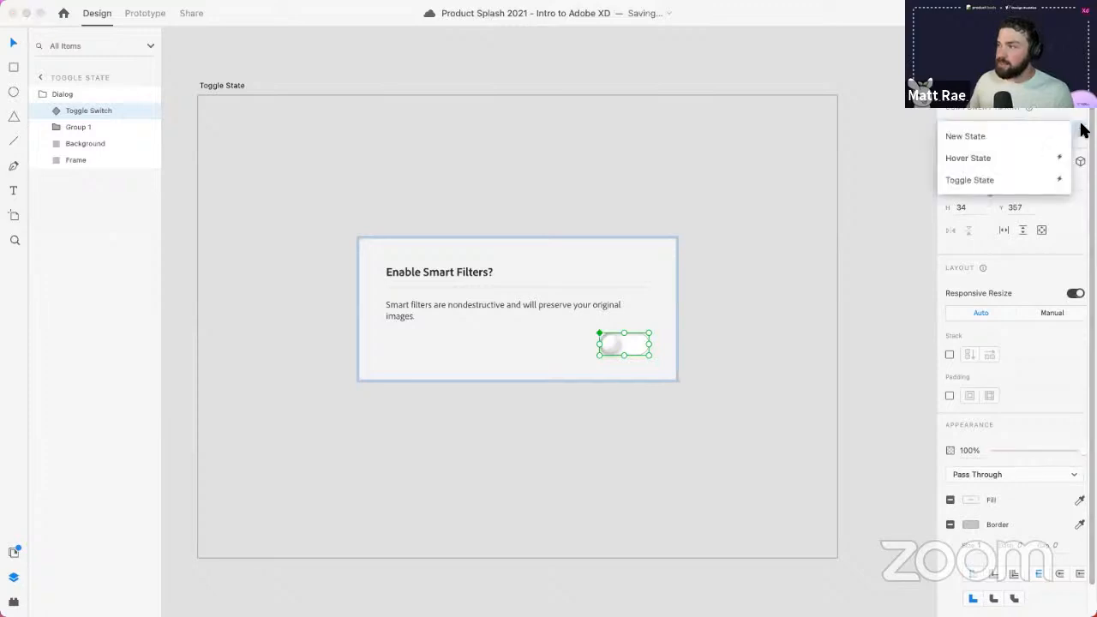
click(1018, 179)
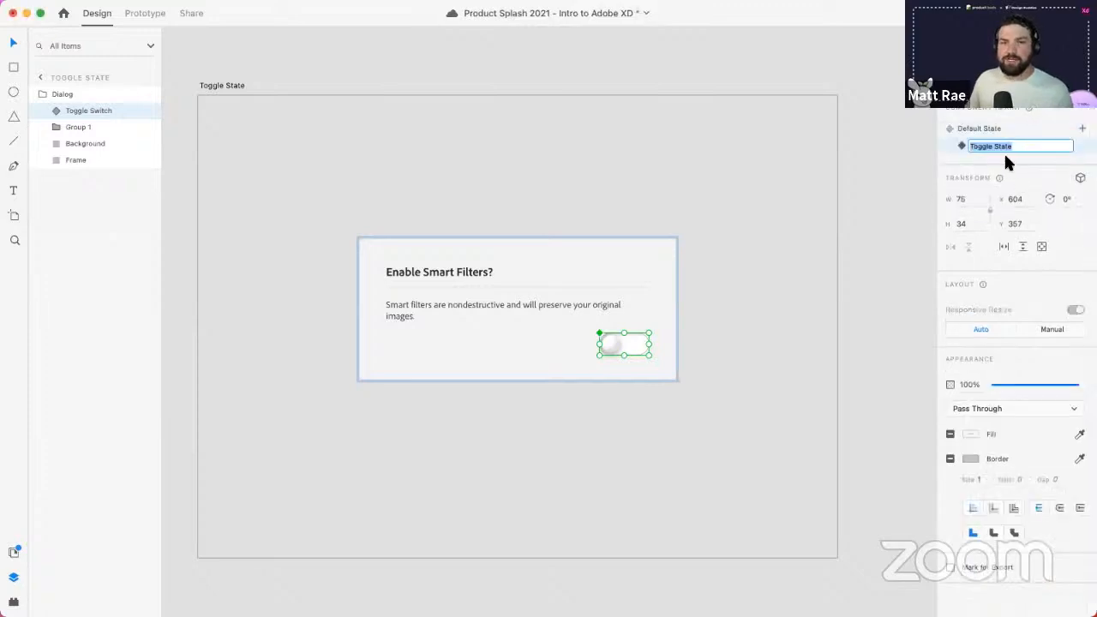
key(Return)
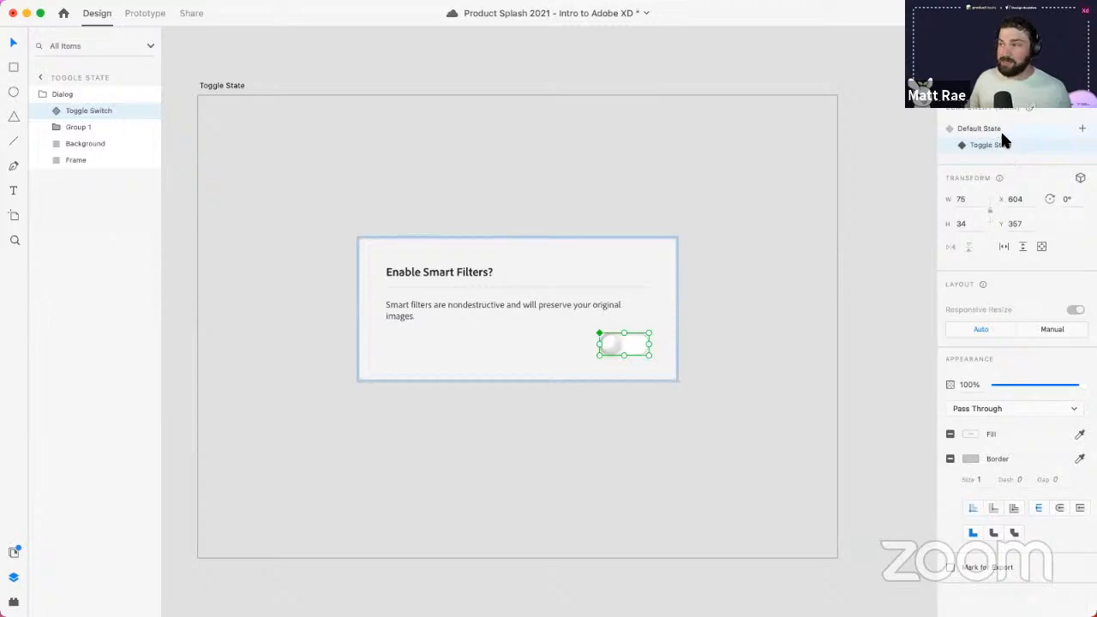
click(1000, 129)
click(1002, 141)
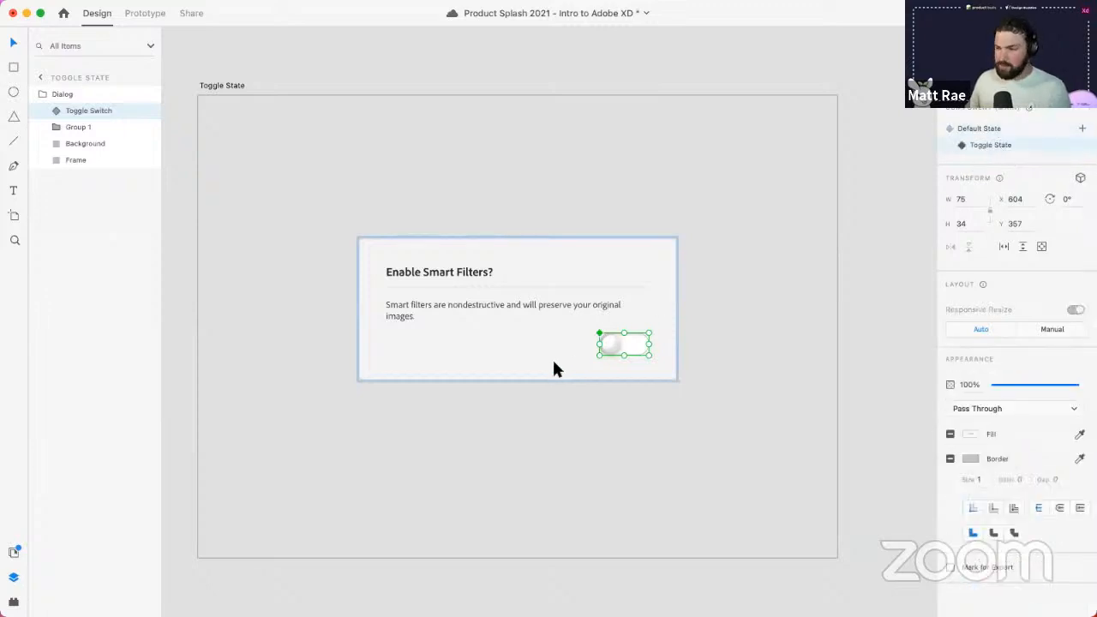
scroll(641, 345, up, 10)
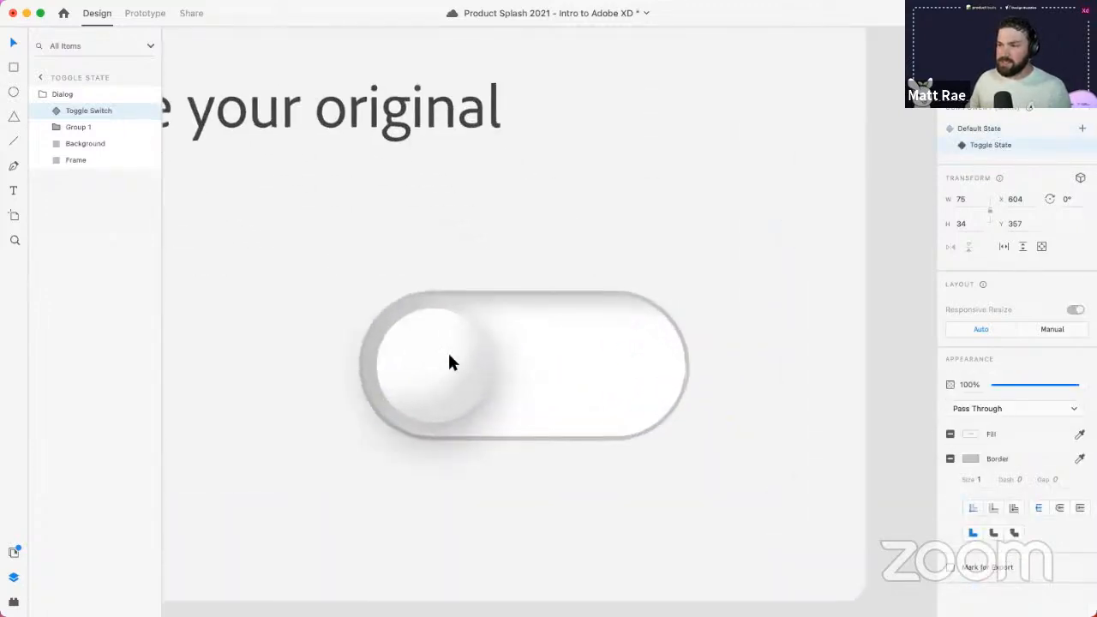
- In Toggle State, nudge the switch's knob group to the right end
double_click(428, 371)
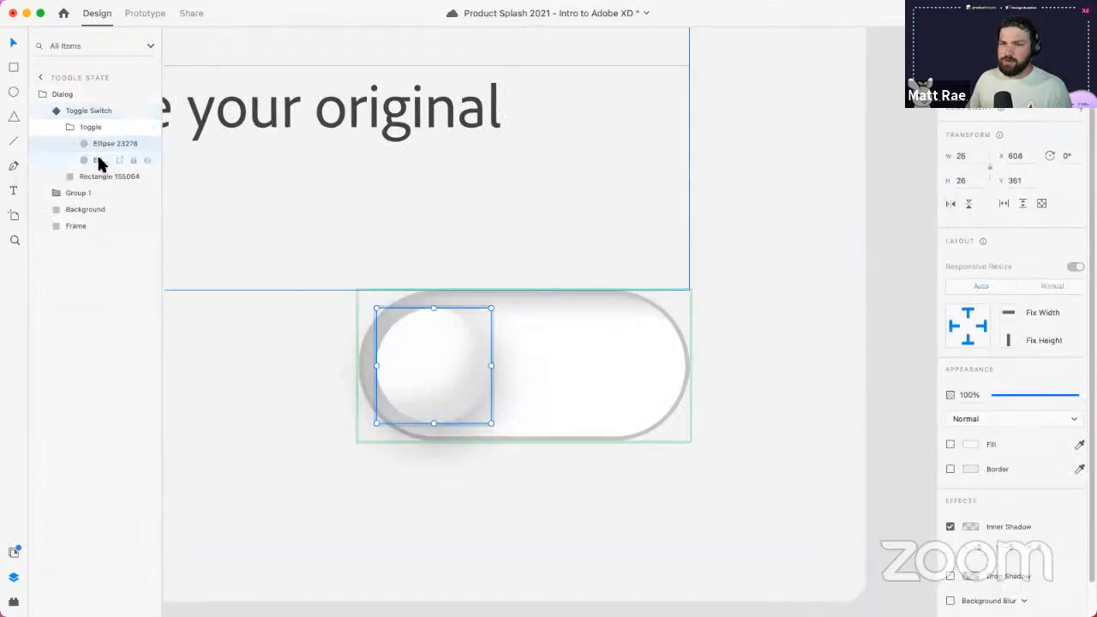
click(90, 129)
key(shift+Right)
key(shift+Right)
key(shift+Right)
key(shift+Right)
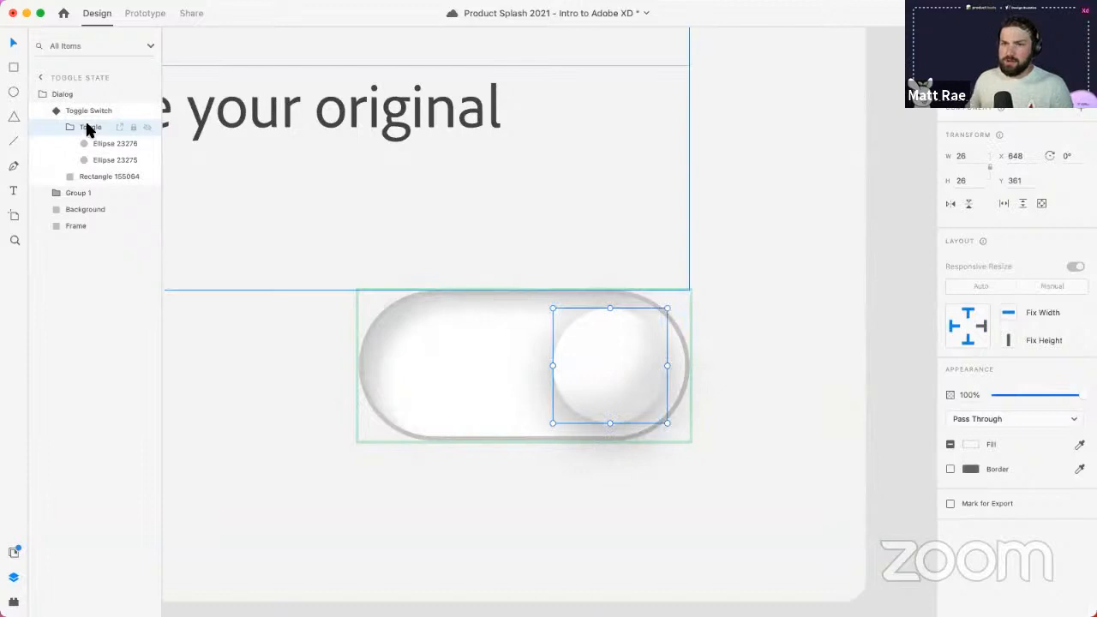
click(88, 111)
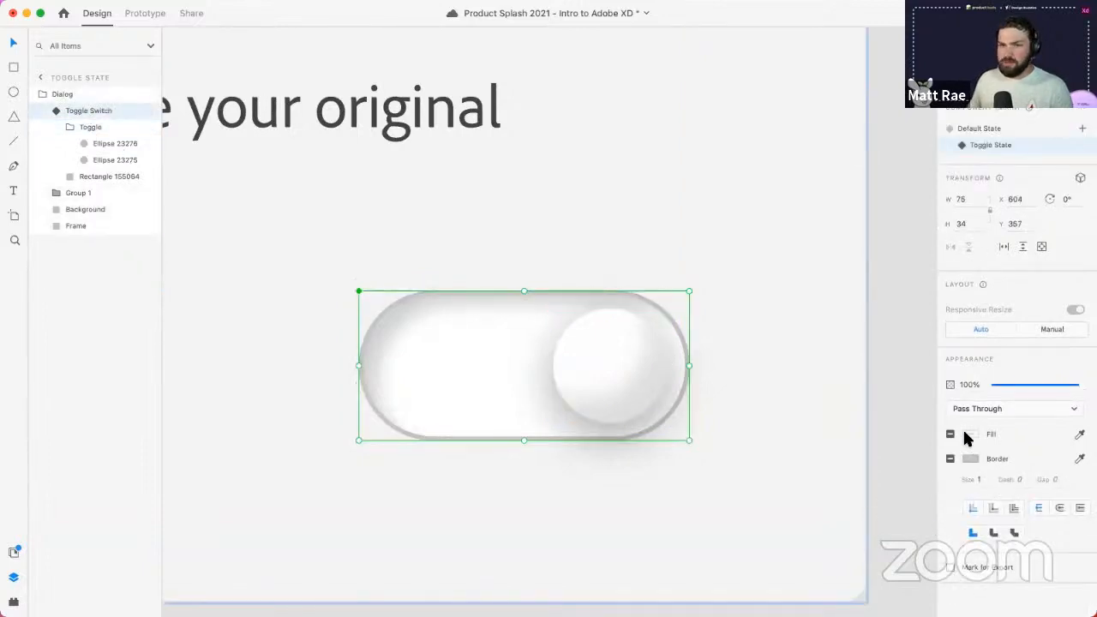
- Fill the Toggle State's track rectangle green and compare it with the Default State
click(85, 177)
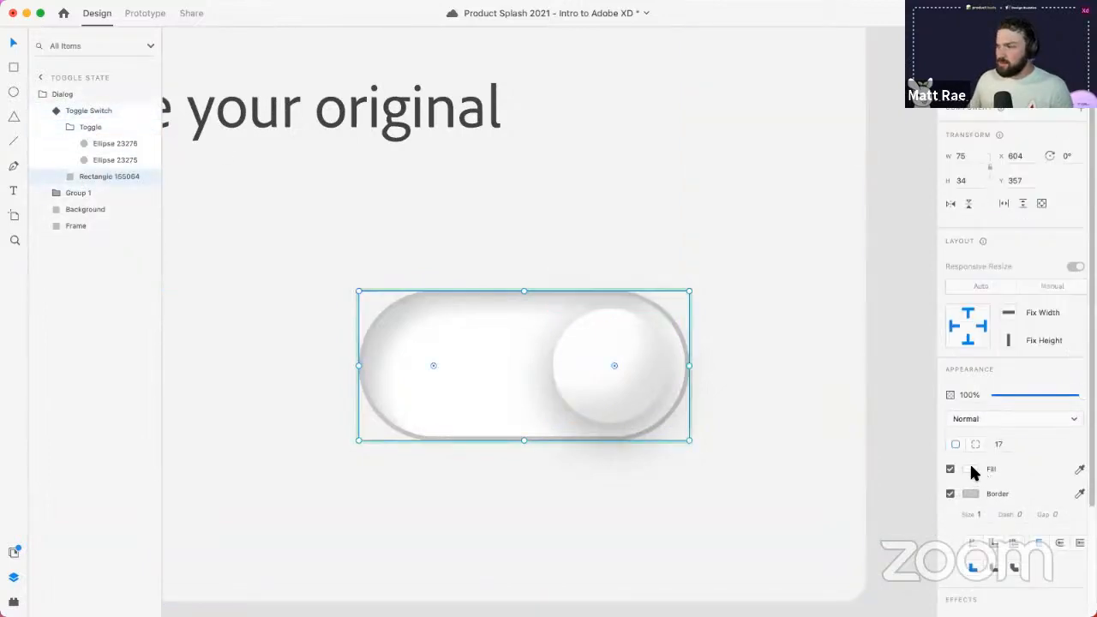
click(971, 469)
drag(925, 484, 877, 401)
click(755, 285)
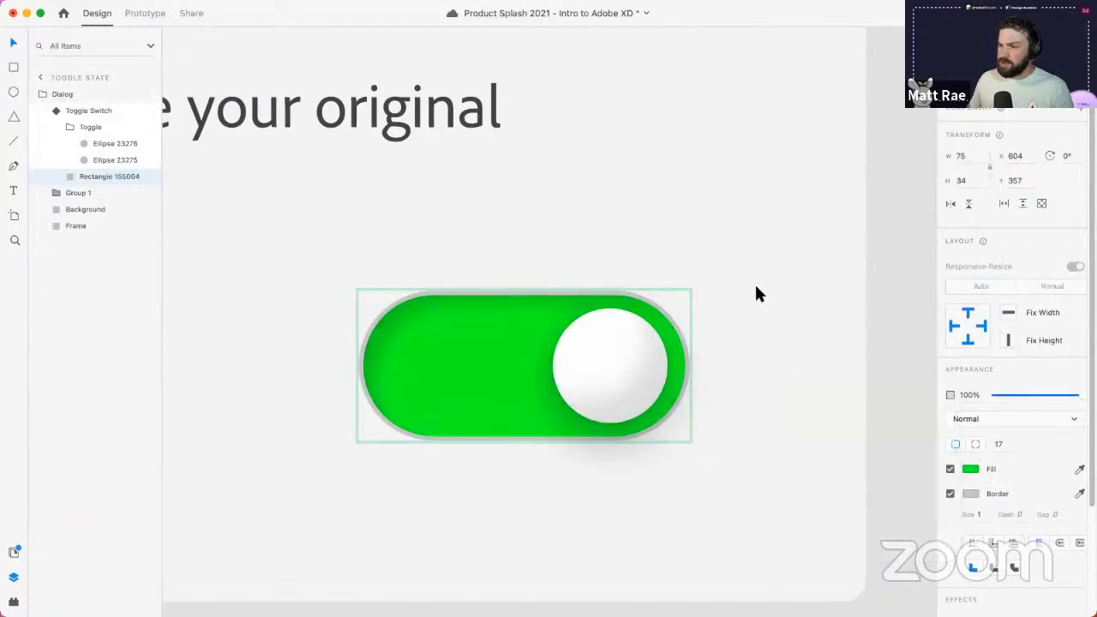
click(754, 286)
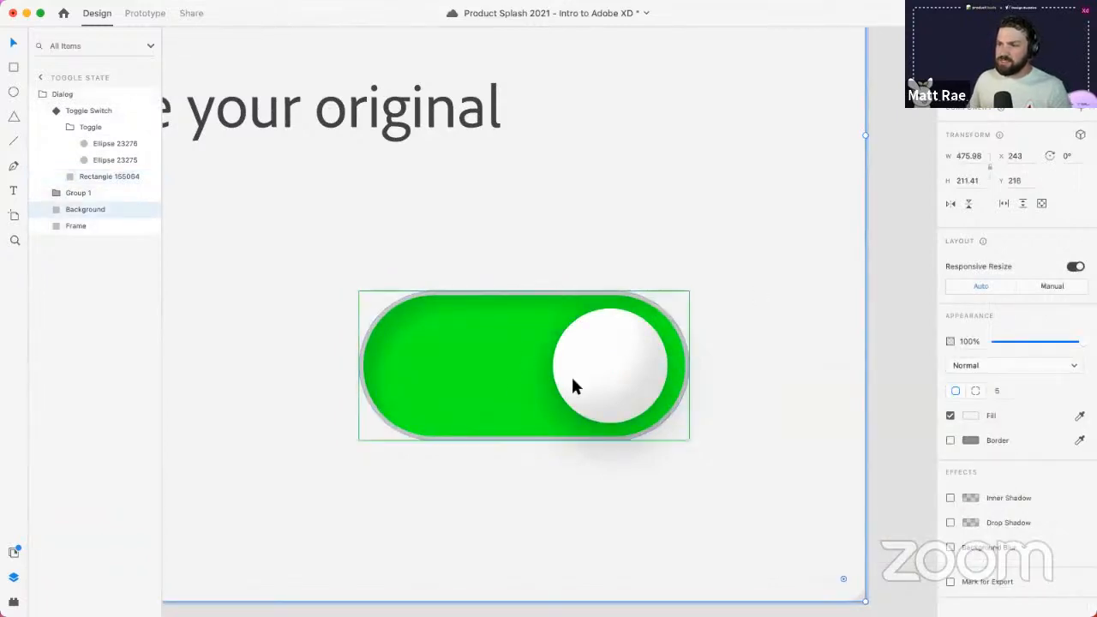
click(620, 373)
click(992, 142)
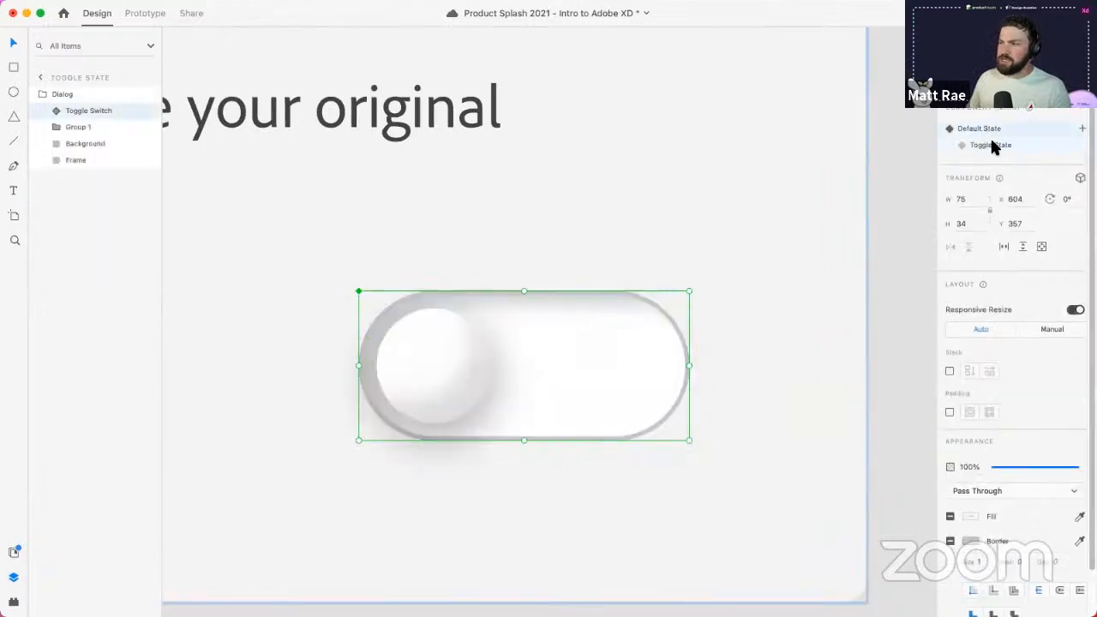
click(991, 130)
click(989, 142)
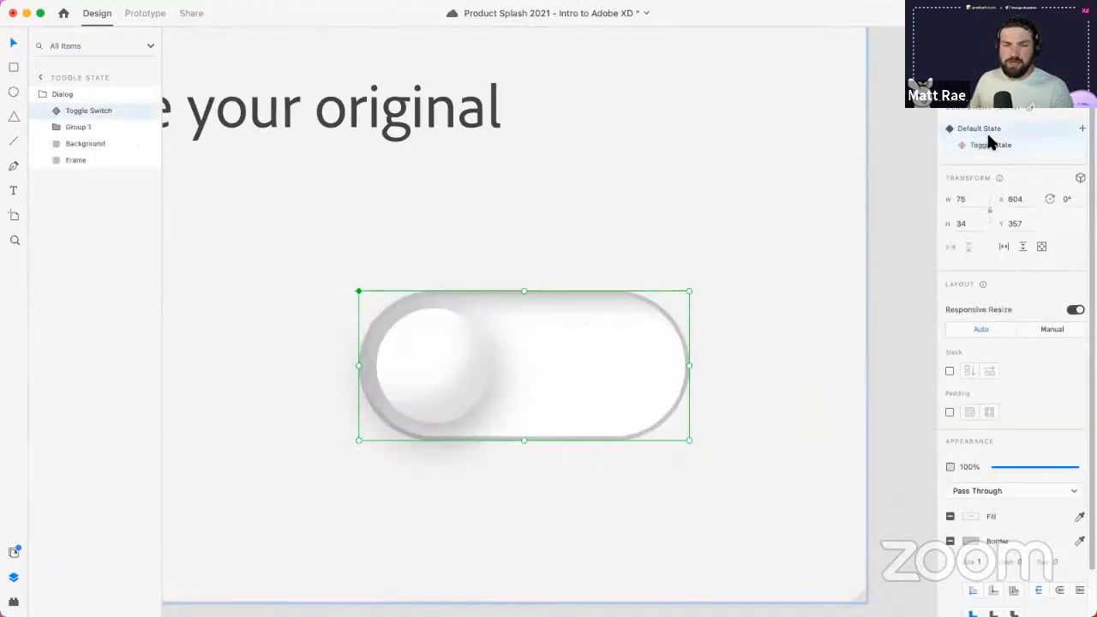
- Preview the dialog, flip the switch on and off several times, then close it
click(1035, 13)
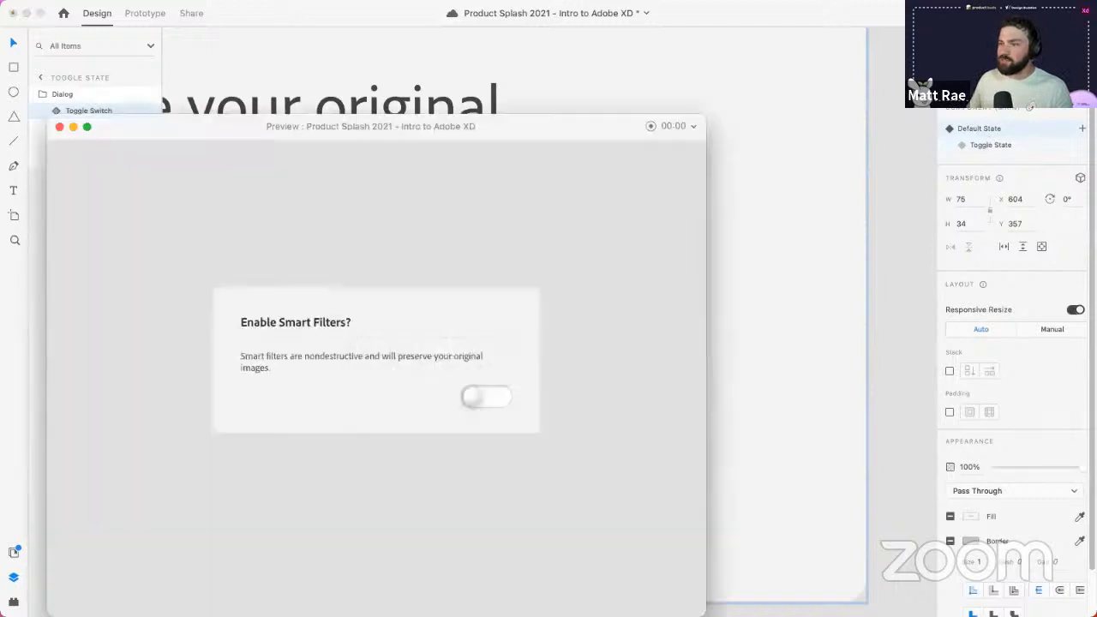
click(488, 397)
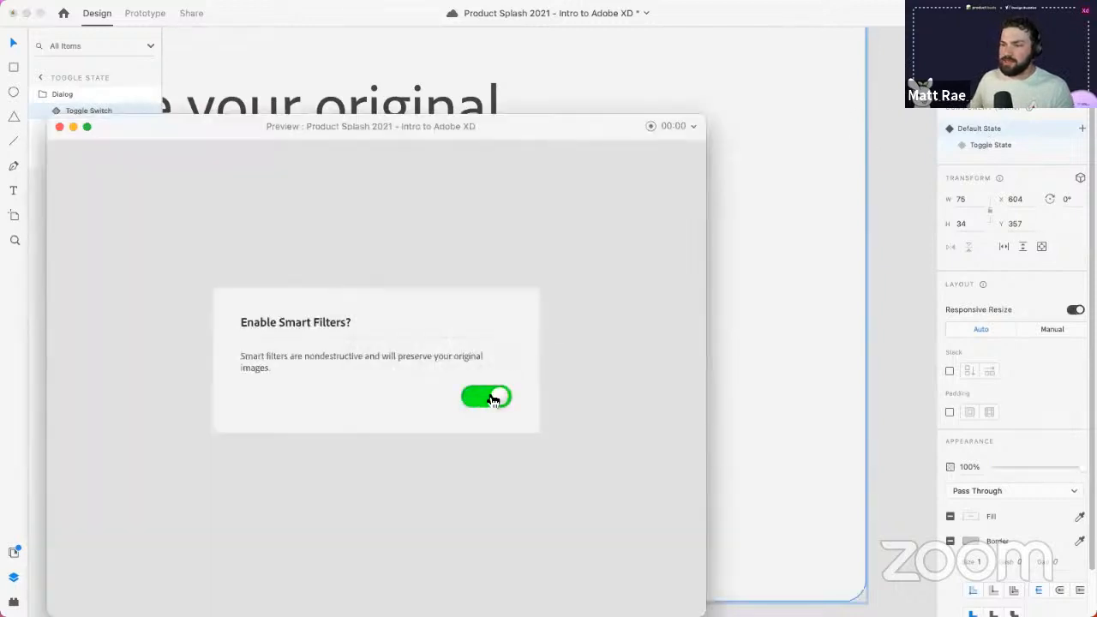
click(488, 397)
click(487, 397)
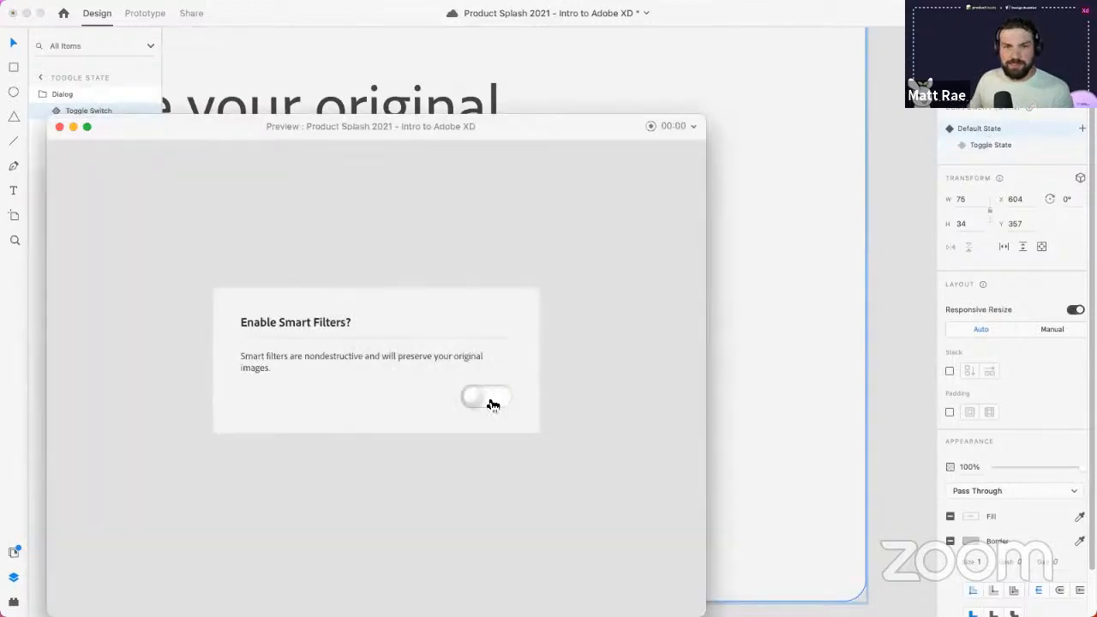
click(487, 397)
click(487, 397)
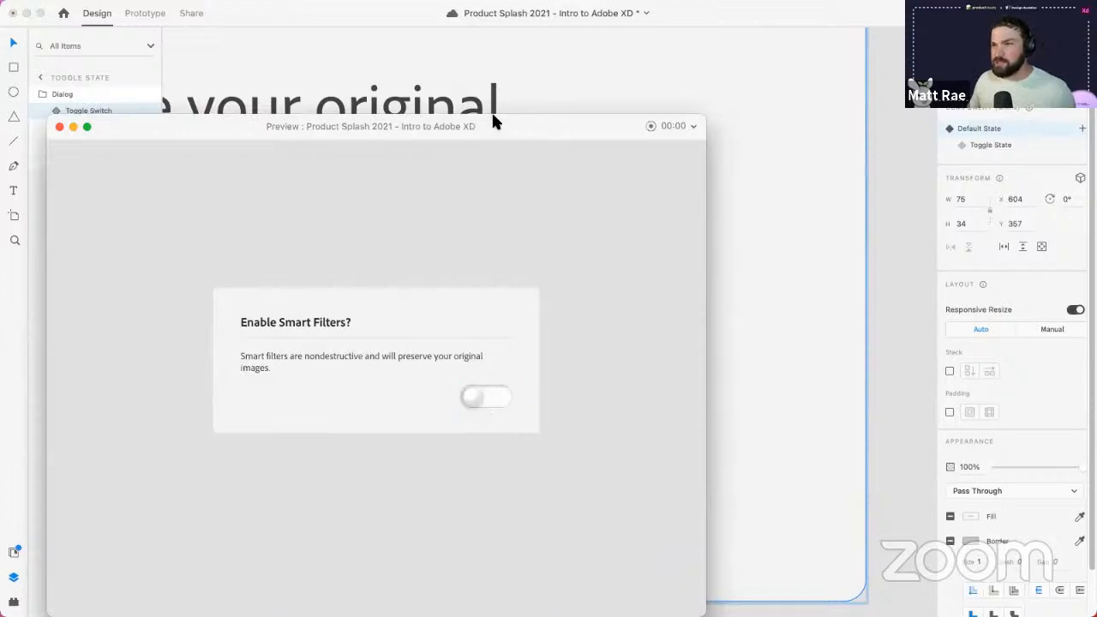
drag(491, 117, 623, 60)
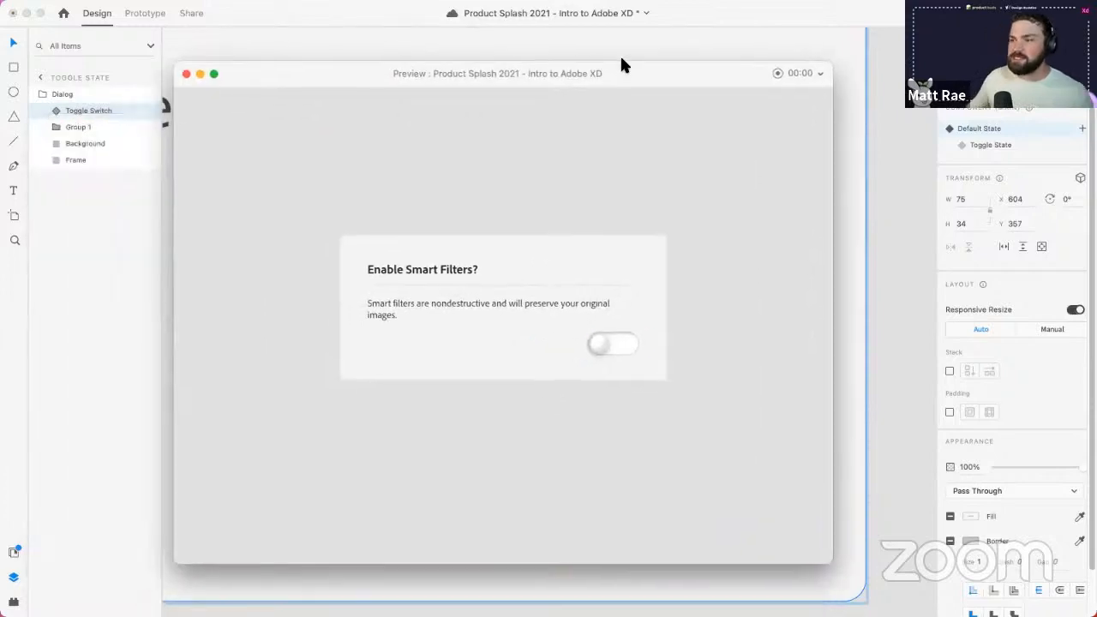
click(186, 73)
- Preview the food-option radio dialog and choose Hot Dogs
scroll(345, 326, down, 10)
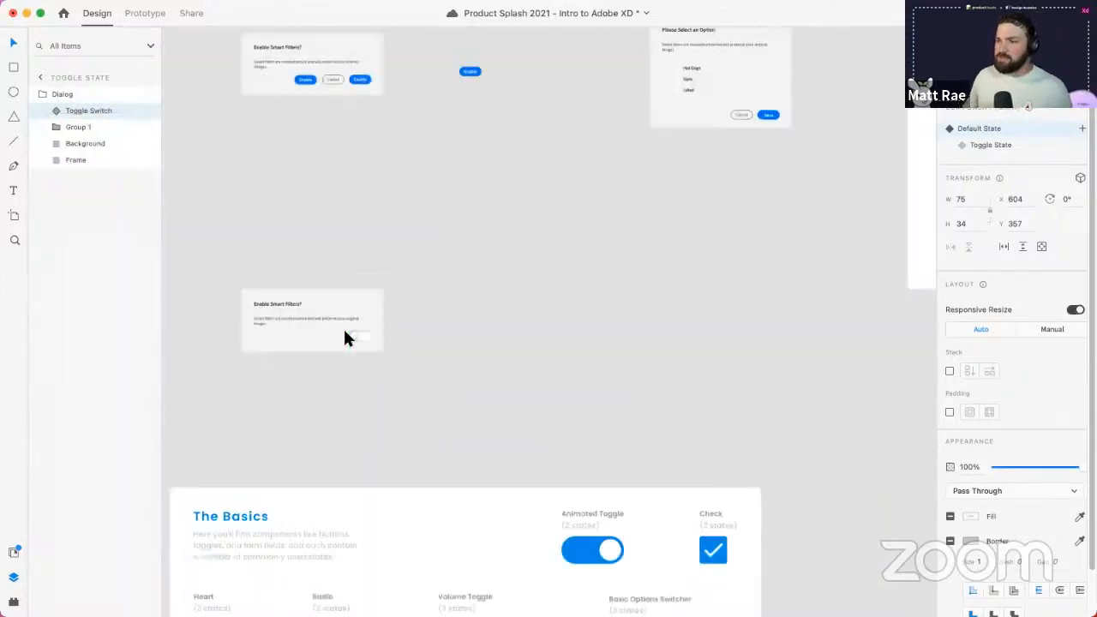
scroll(514, 304, up, 10)
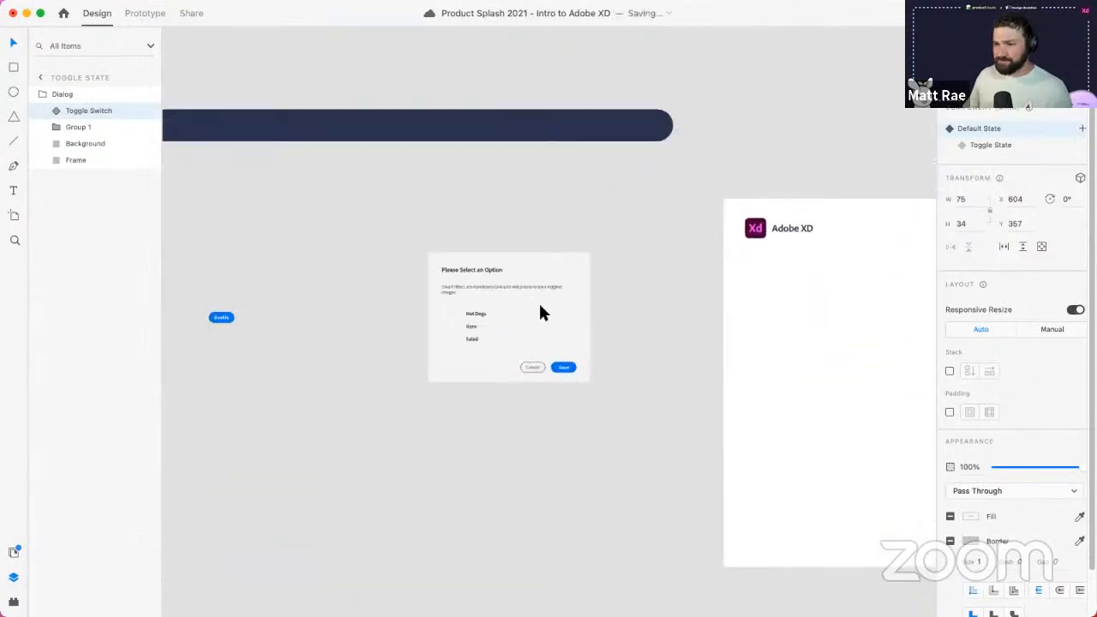
click(539, 313)
key(super+Return)
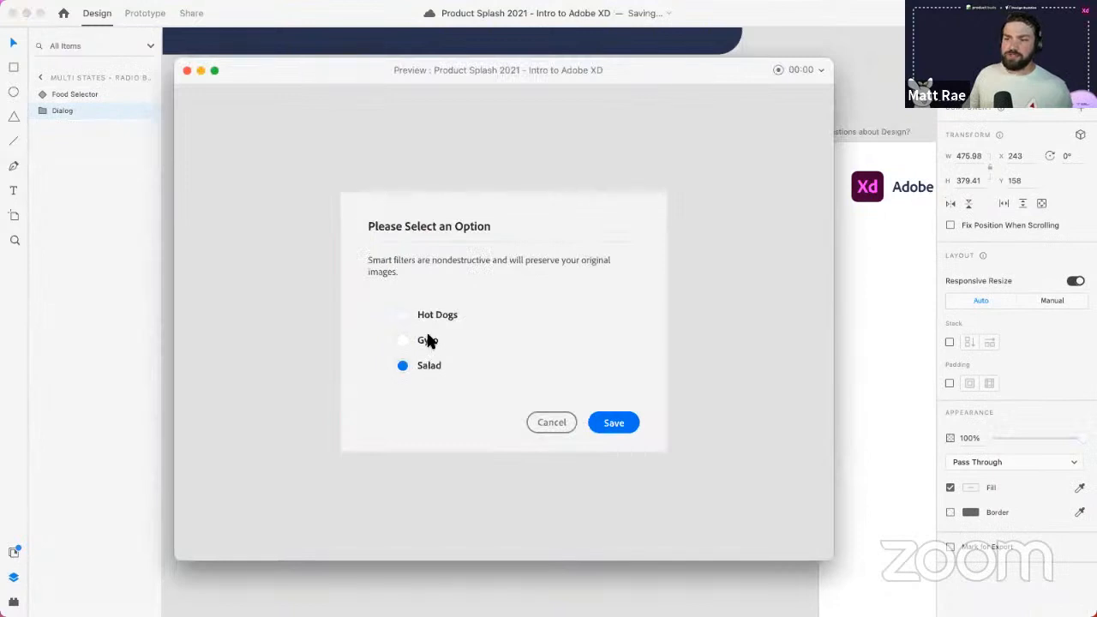
click(433, 318)
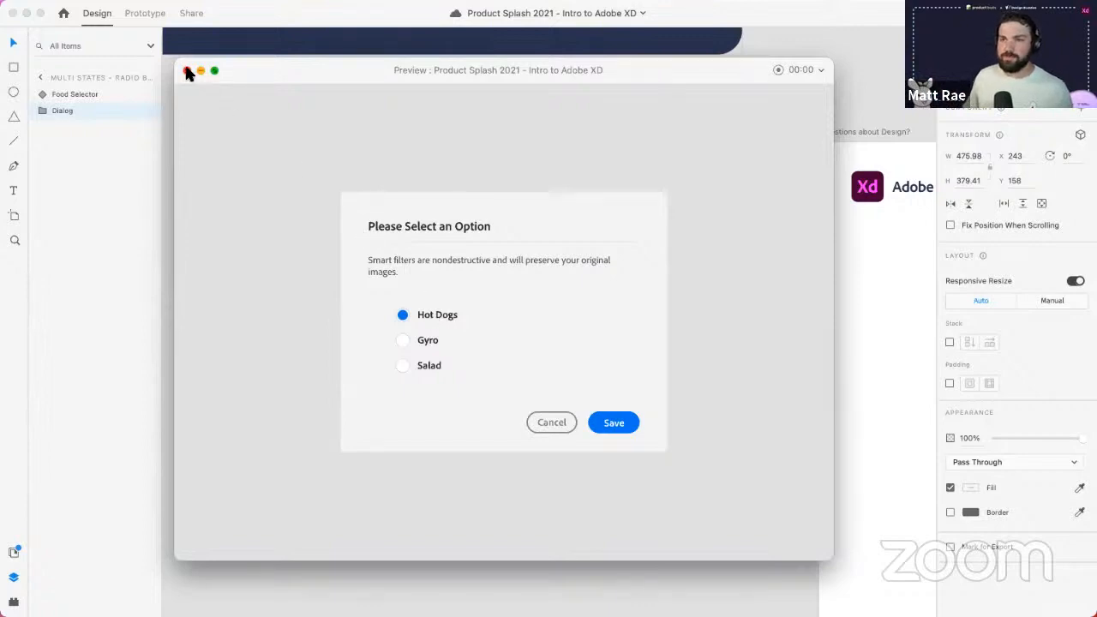
click(188, 71)
- Bring the Basic States artboard into view and select it
scroll(527, 409, down, 5)
drag(484, 473, 594, 159)
click(395, 253)
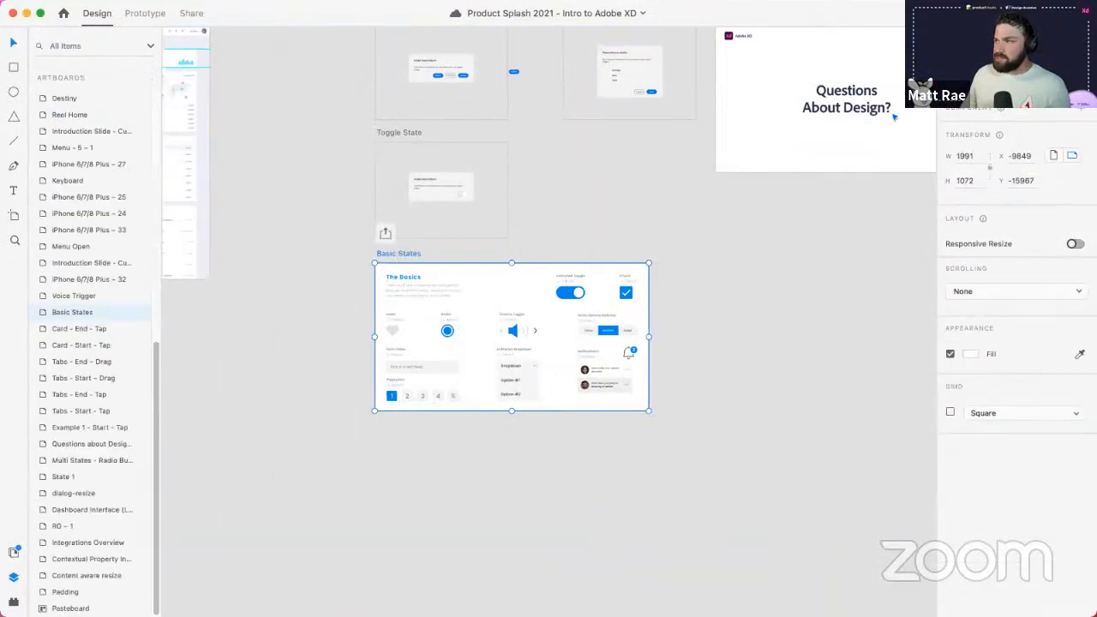
- Preview Basic States and try the heart, volume, Animated Toggle, checkbox and options switcher (Tacos)
key(super+Return)
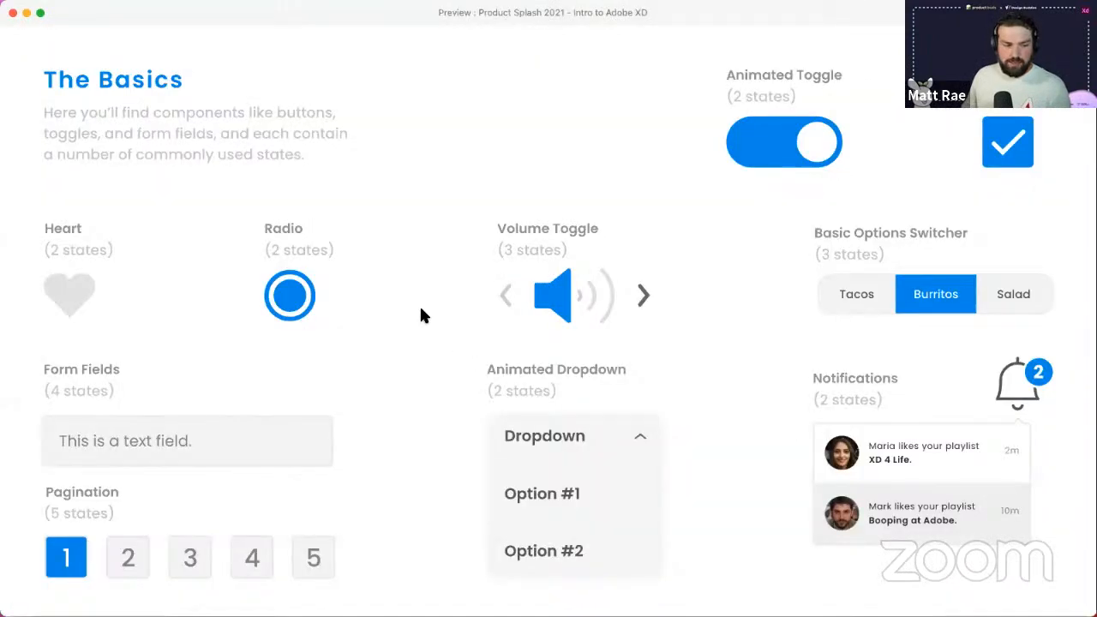
click(80, 297)
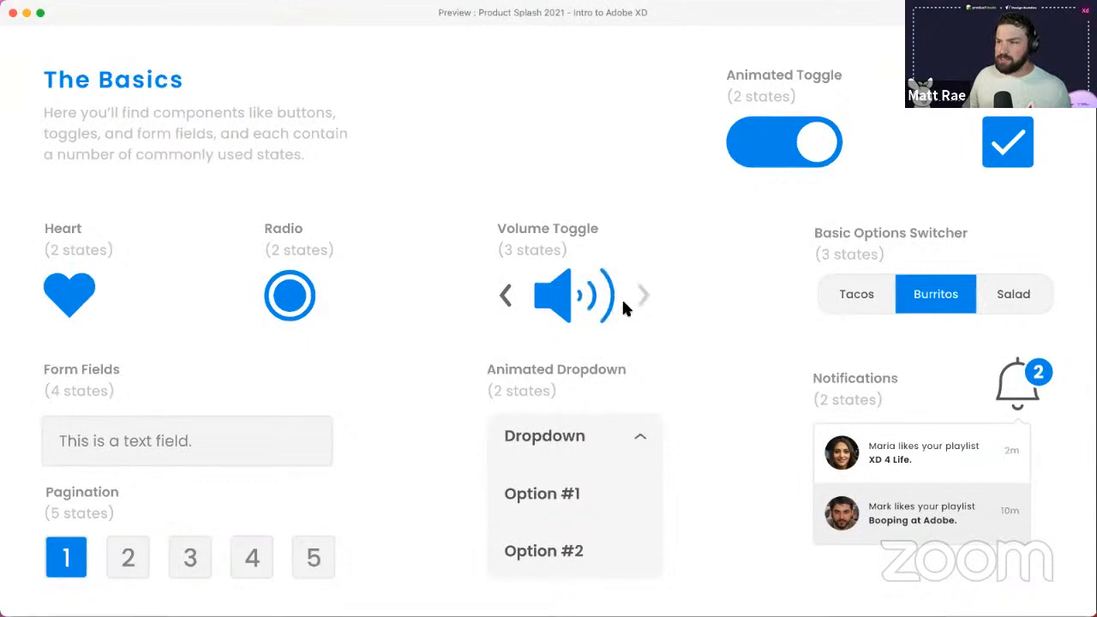
click(507, 296)
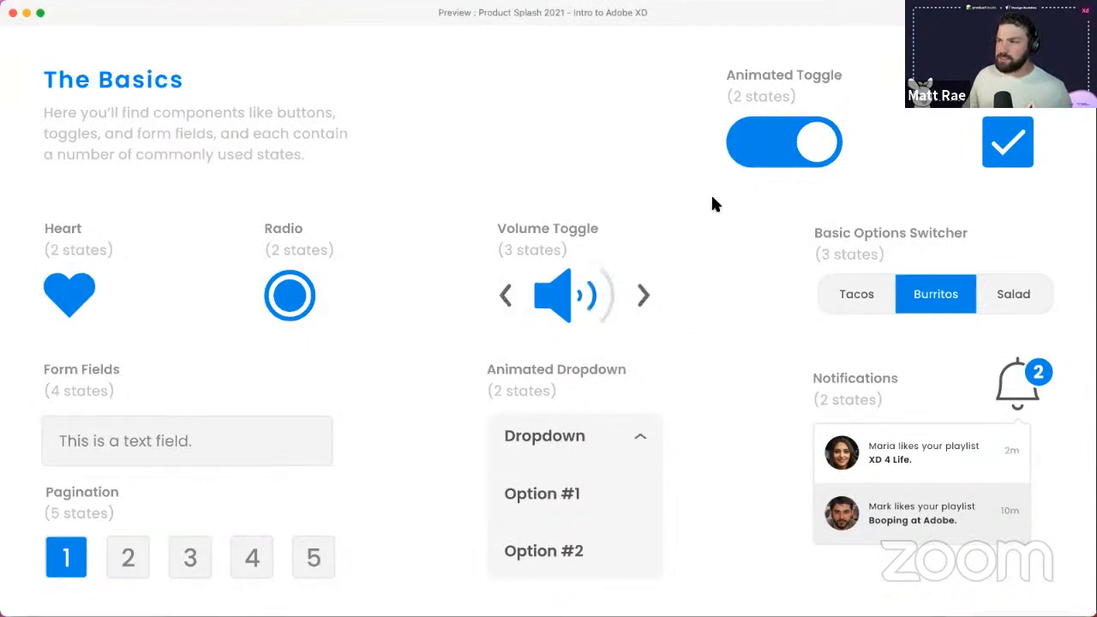
click(776, 154)
click(1009, 162)
click(994, 296)
click(863, 295)
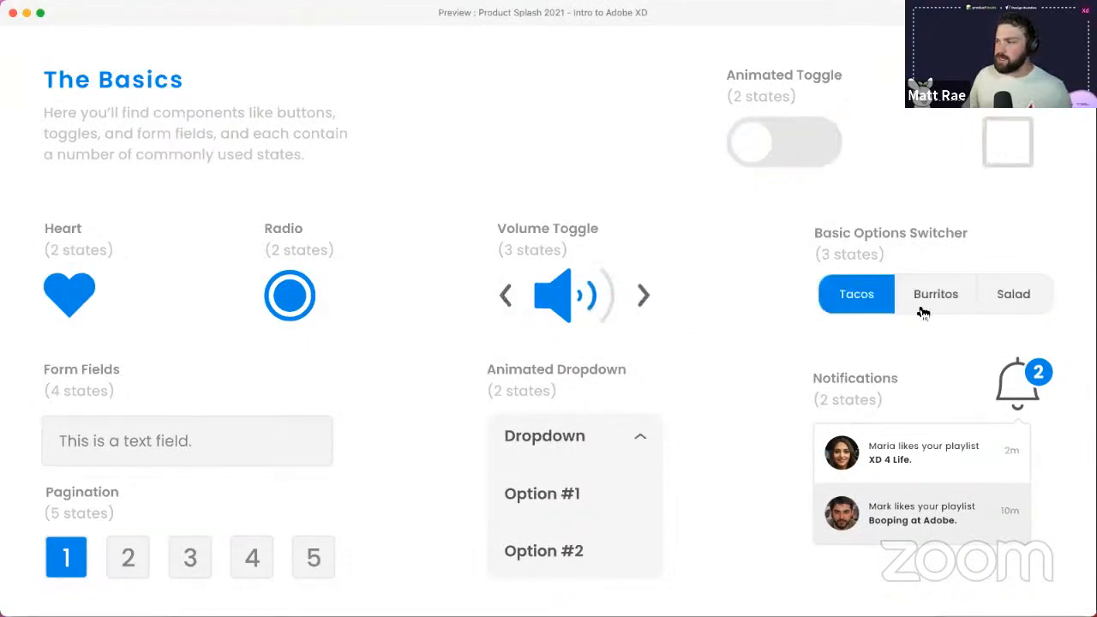
- Try the notifications list, animated dropdown and text field focus, disabled and error states, then close
click(1031, 394)
click(1031, 394)
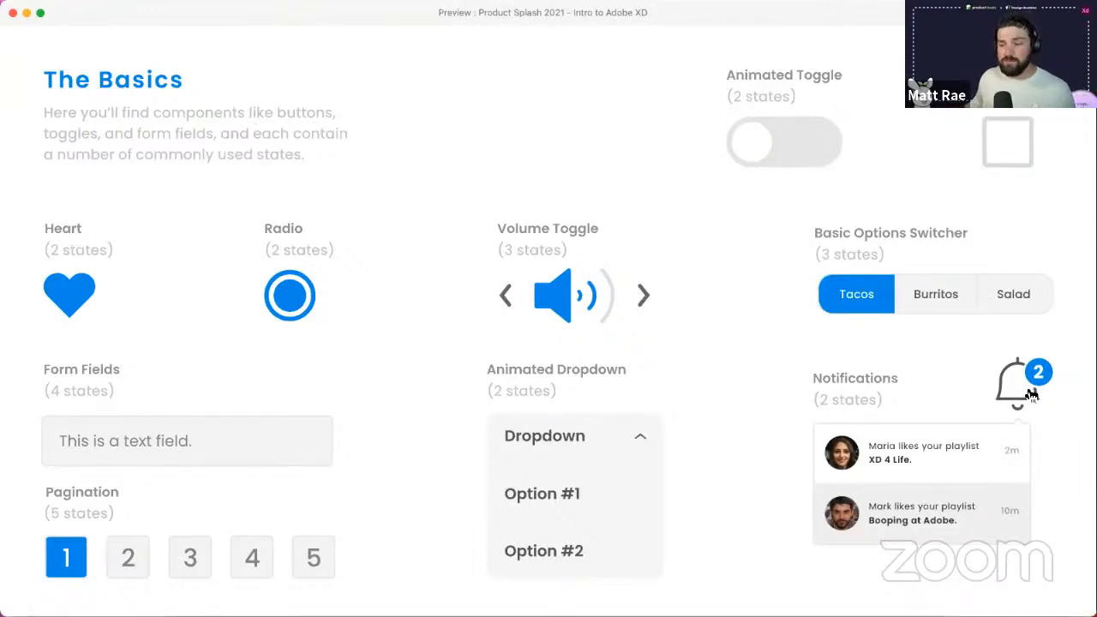
click(626, 440)
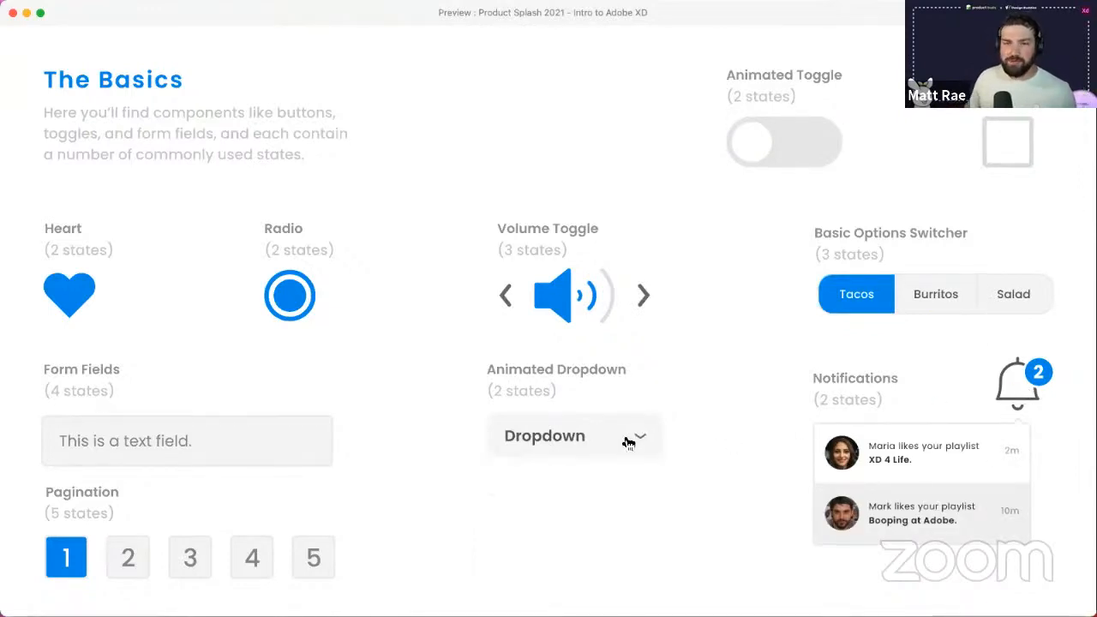
click(549, 459)
click(290, 458)
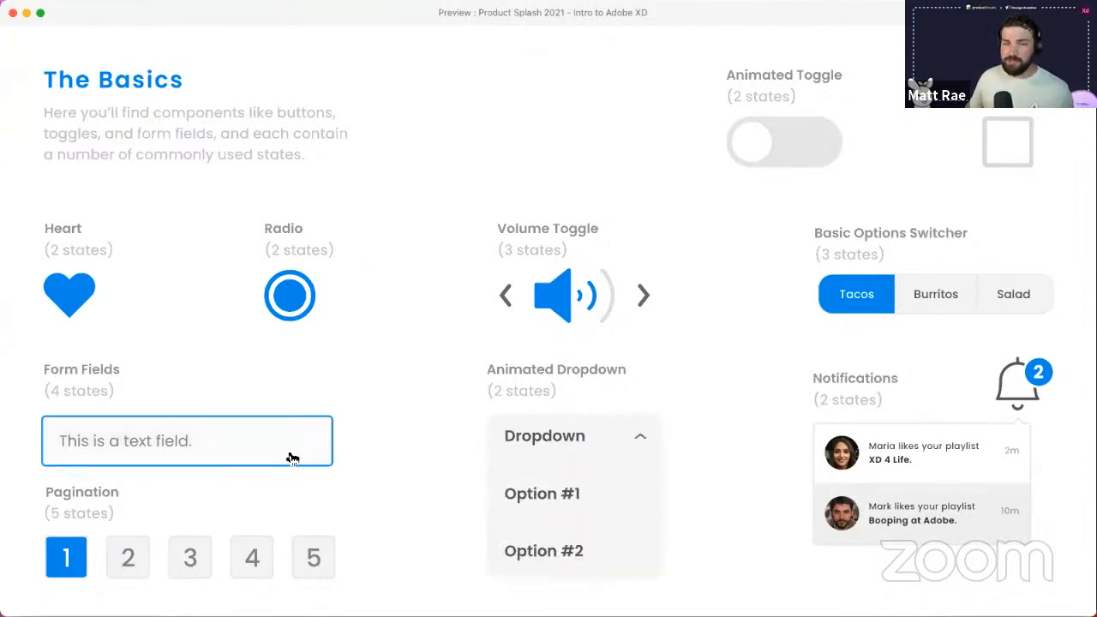
click(260, 452)
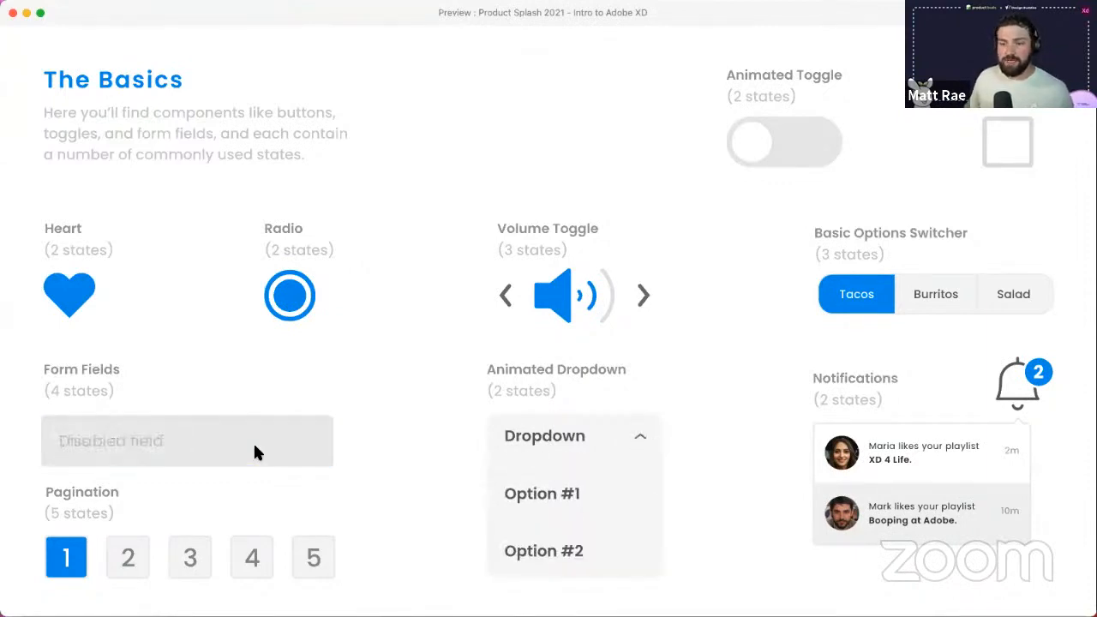
click(260, 452)
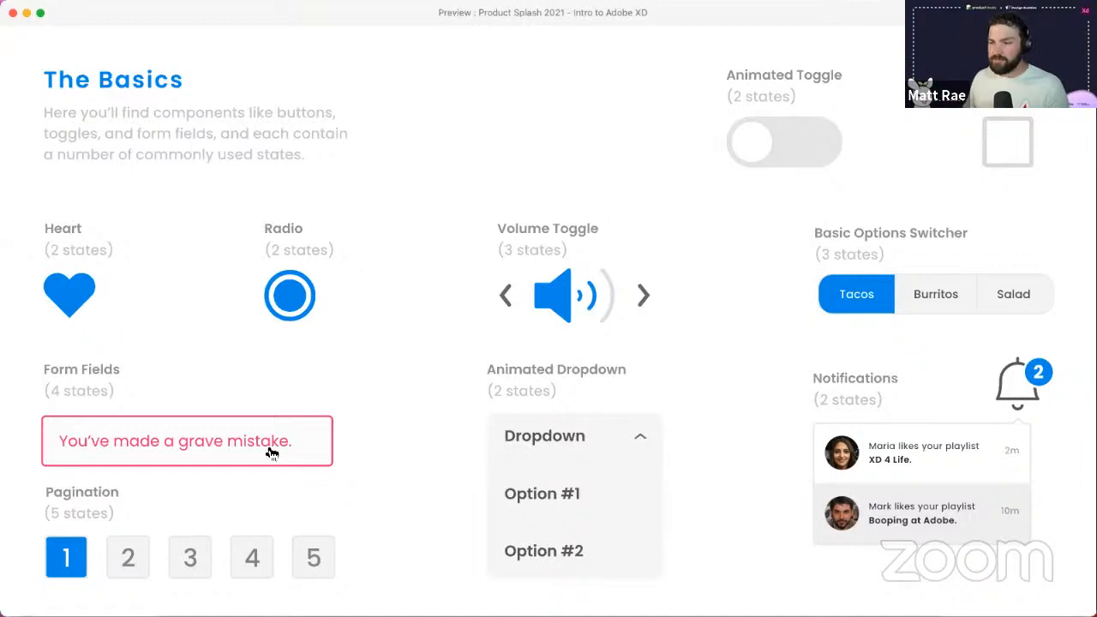
click(13, 13)
drag(532, 112, 561, 346)
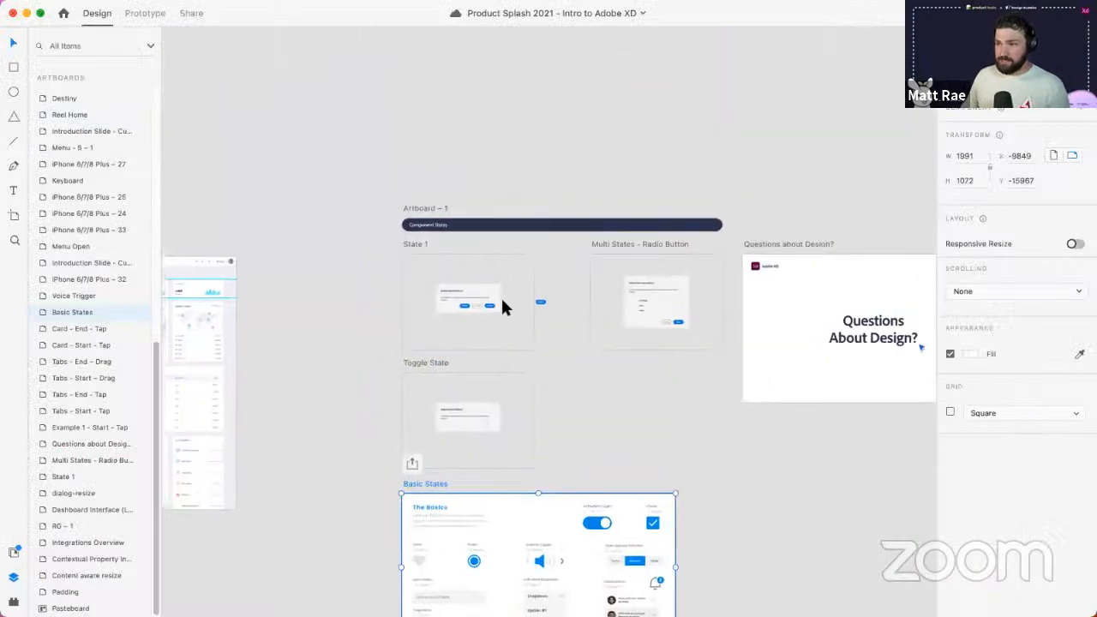
- Relabel the State 1 dialog's third button as 'Save'
scroll(502, 297, up, 5)
super+click(444, 308)
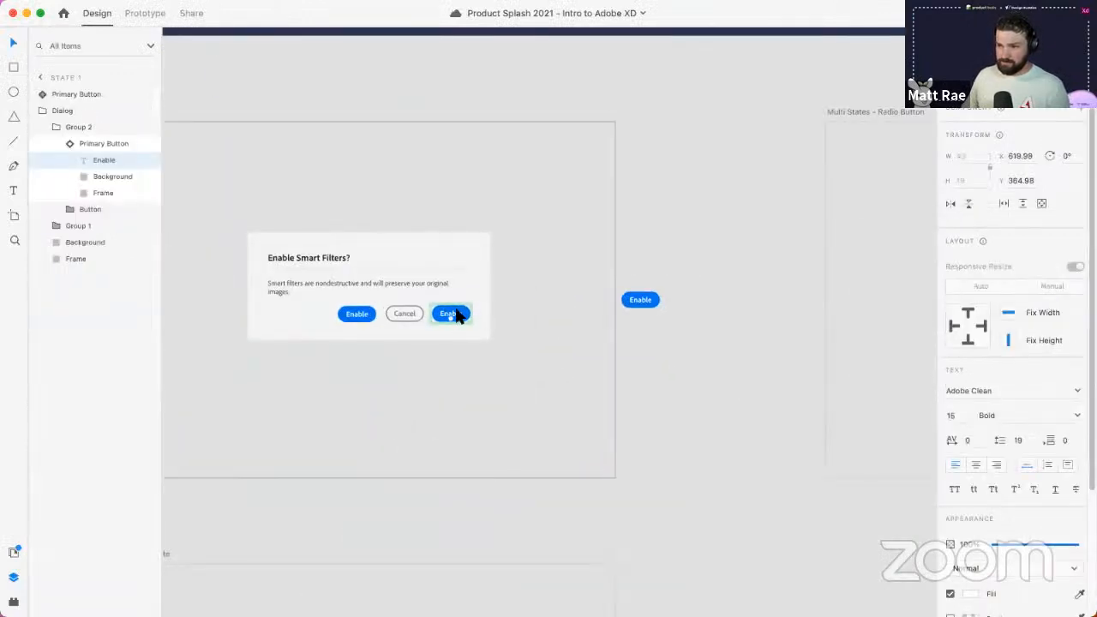
double_click(455, 313)
text(Save)
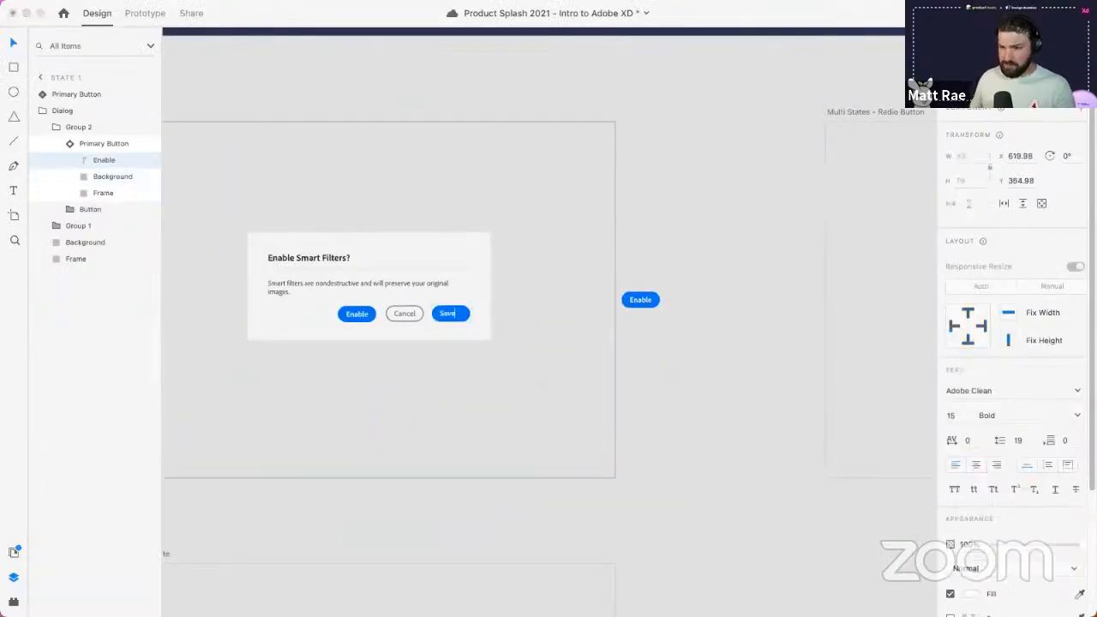
click(554, 317)
- Set the standalone Enable button's corner radius to 0, undoing an accidental background move
super+click(642, 299)
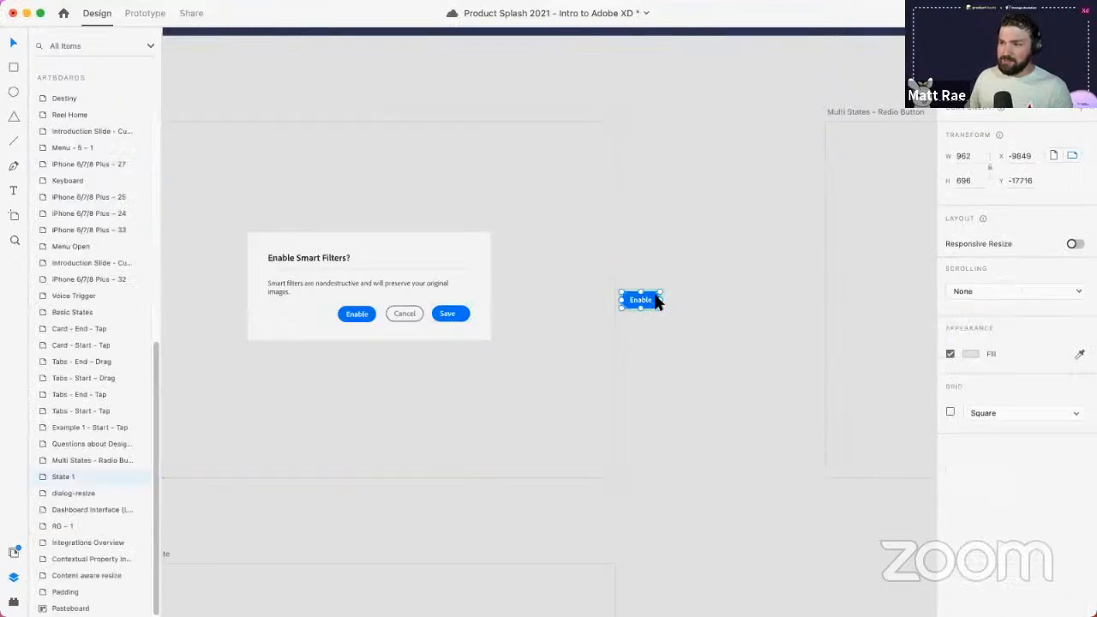
scroll(657, 296, up, 5)
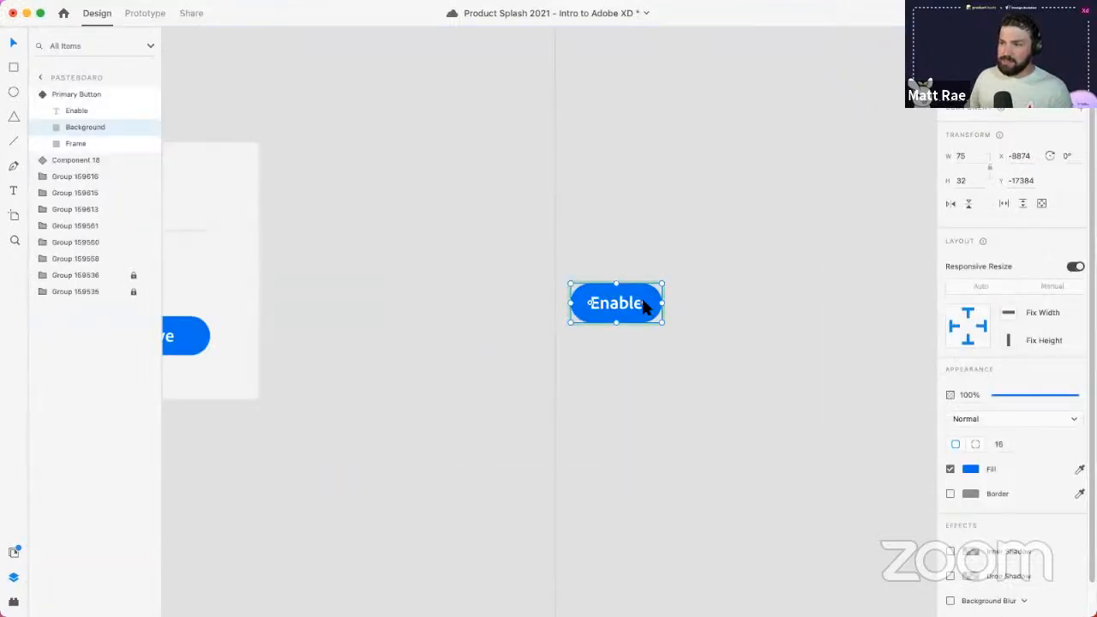
drag(641, 302, 668, 271)
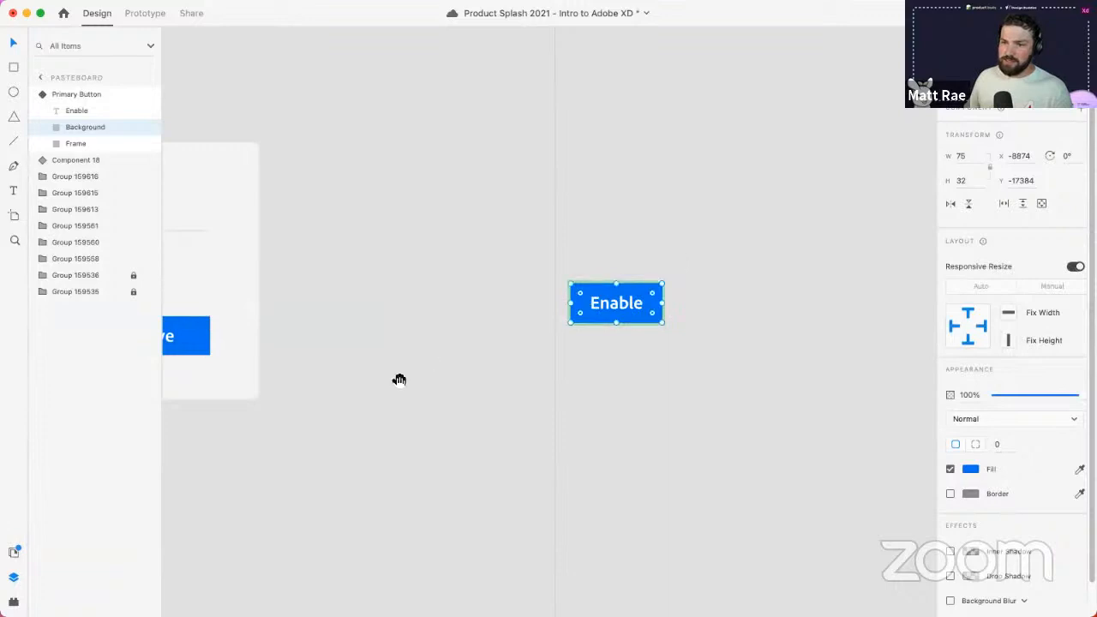
drag(387, 404, 597, 395)
drag(814, 279, 582, 294)
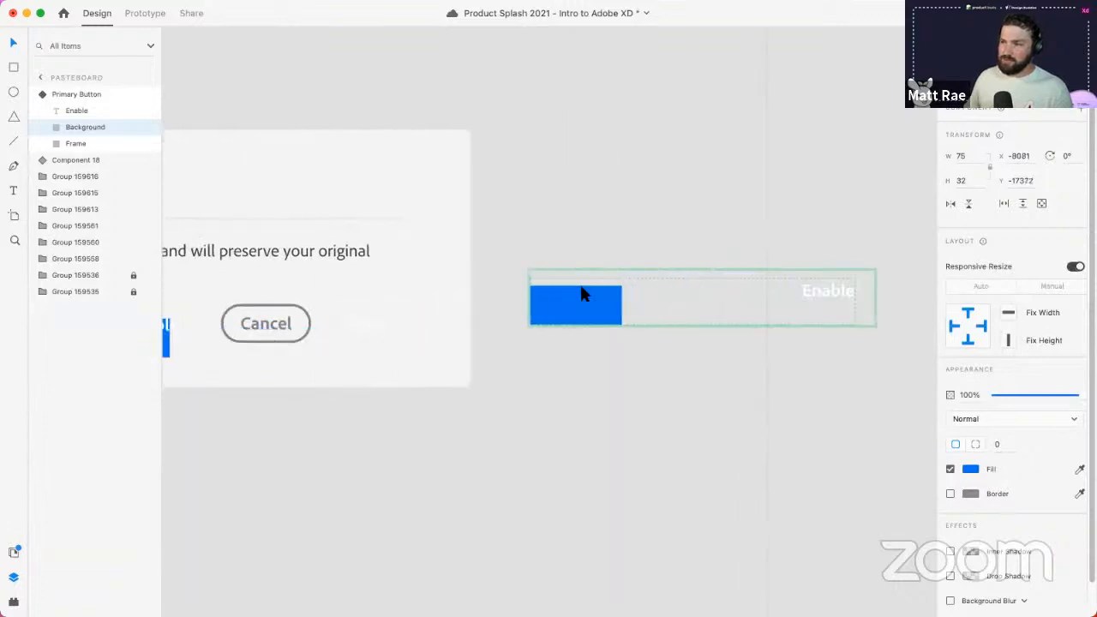
key(super+z)
- Move the Enable button next to Save and test a darker fill, then revert it
click(828, 211)
drag(828, 281, 541, 314)
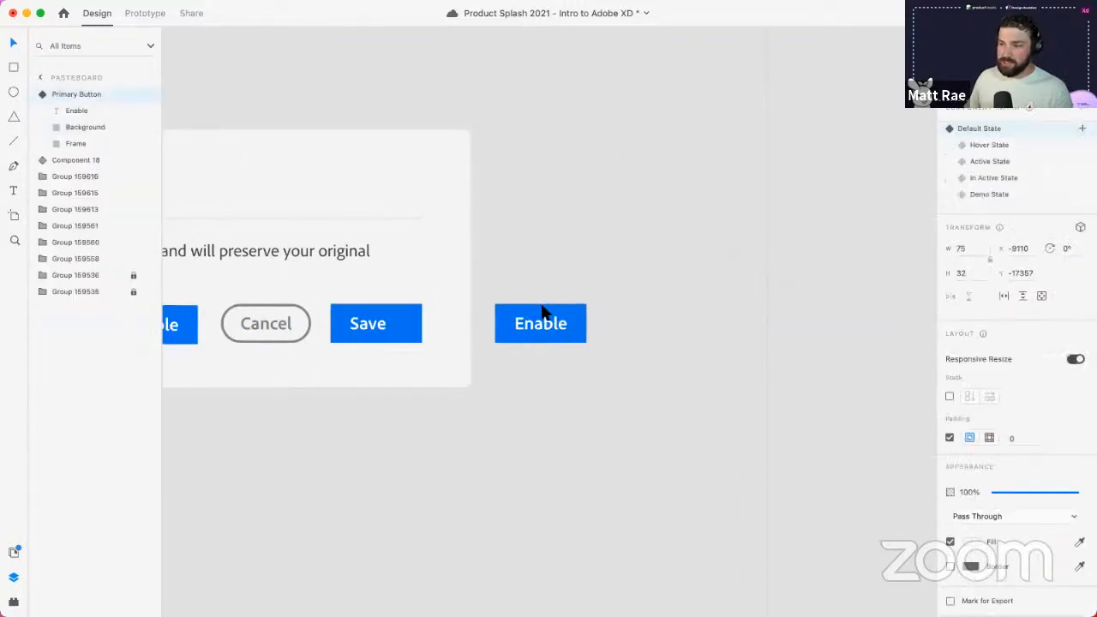
double_click(570, 311)
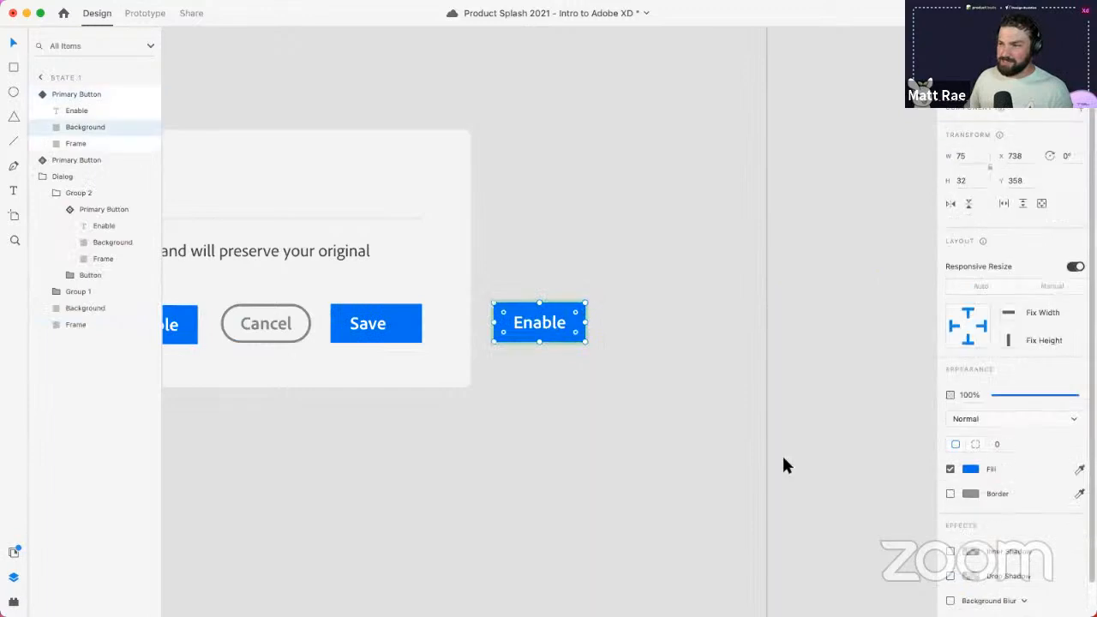
click(970, 469)
drag(910, 432, 890, 443)
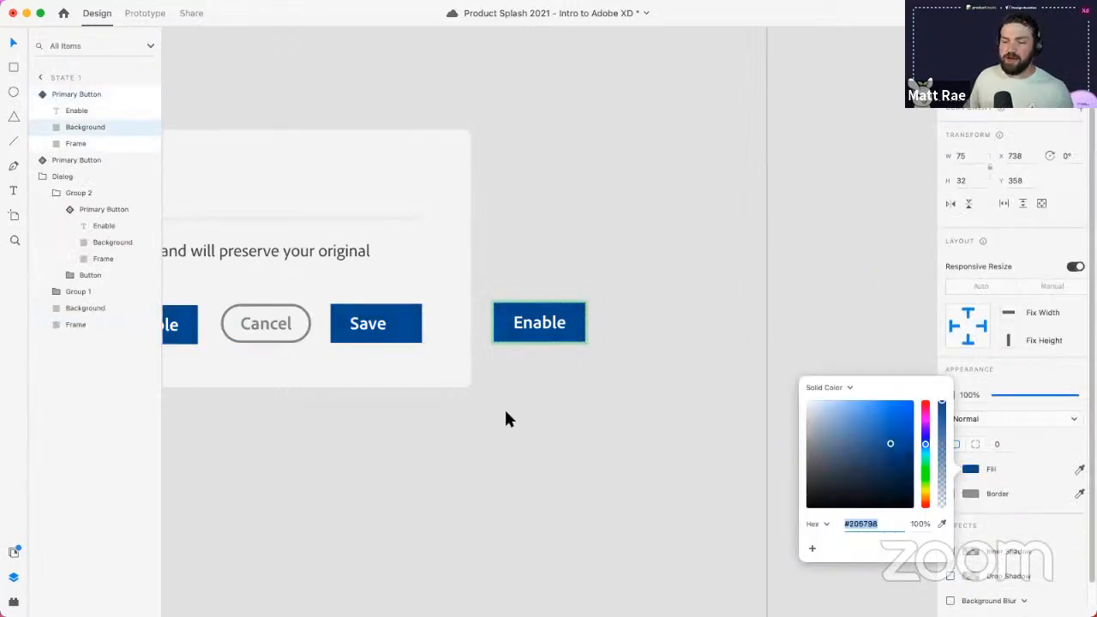
click(666, 295)
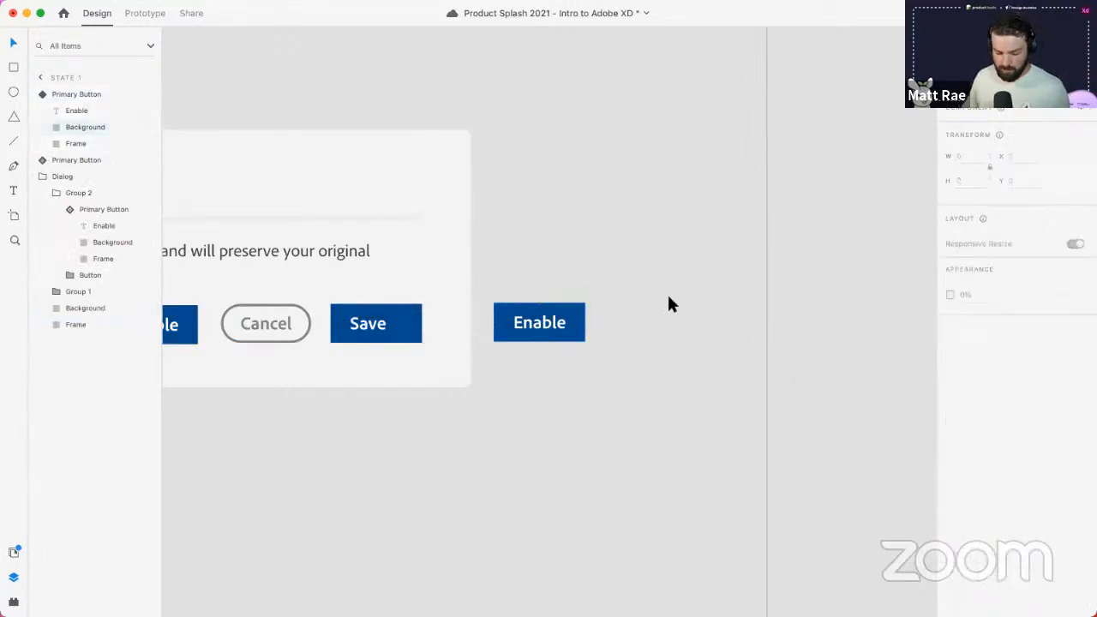
key(super+z)
key(super+z)
click(639, 324)
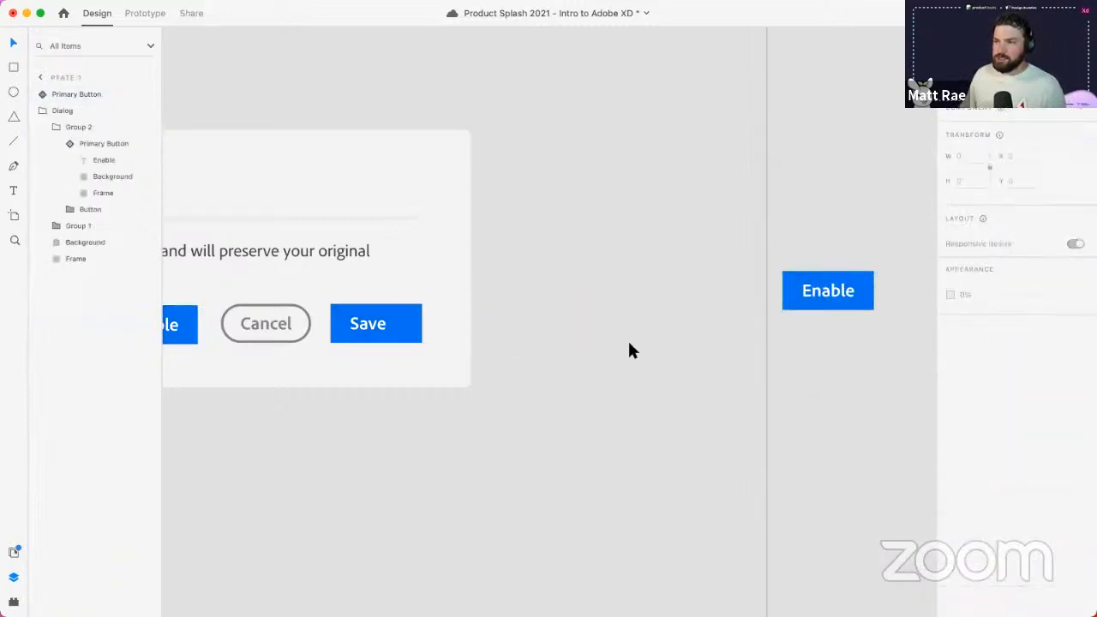
- Reposition the Enable button up beside the dialog and look over the Component States artboards
scroll(626, 338, down, 5)
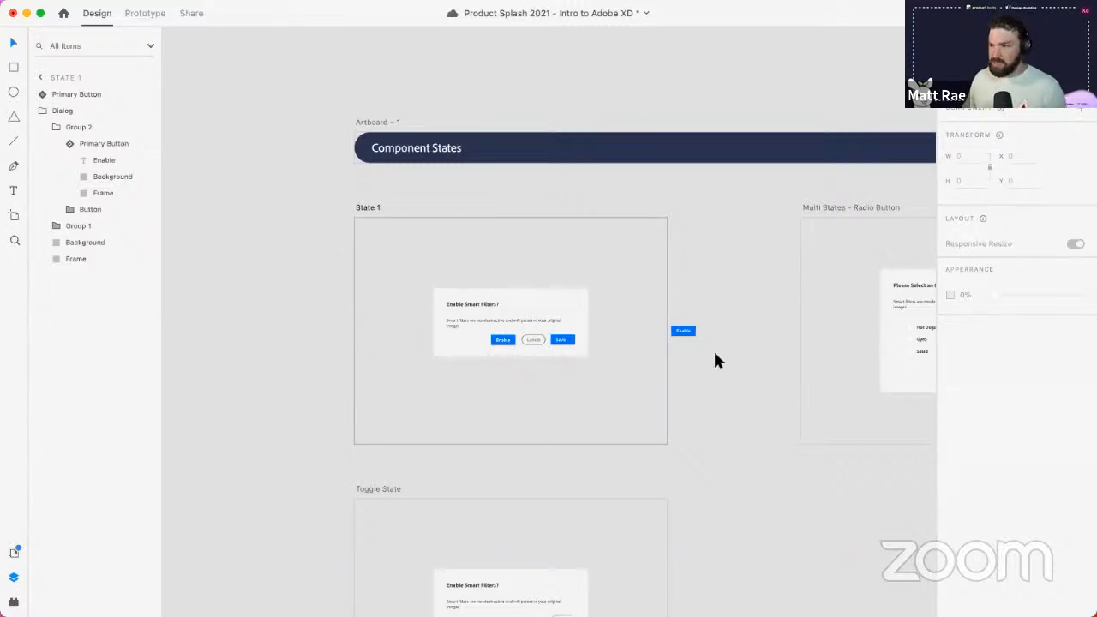
click(683, 331)
drag(683, 330, 688, 300)
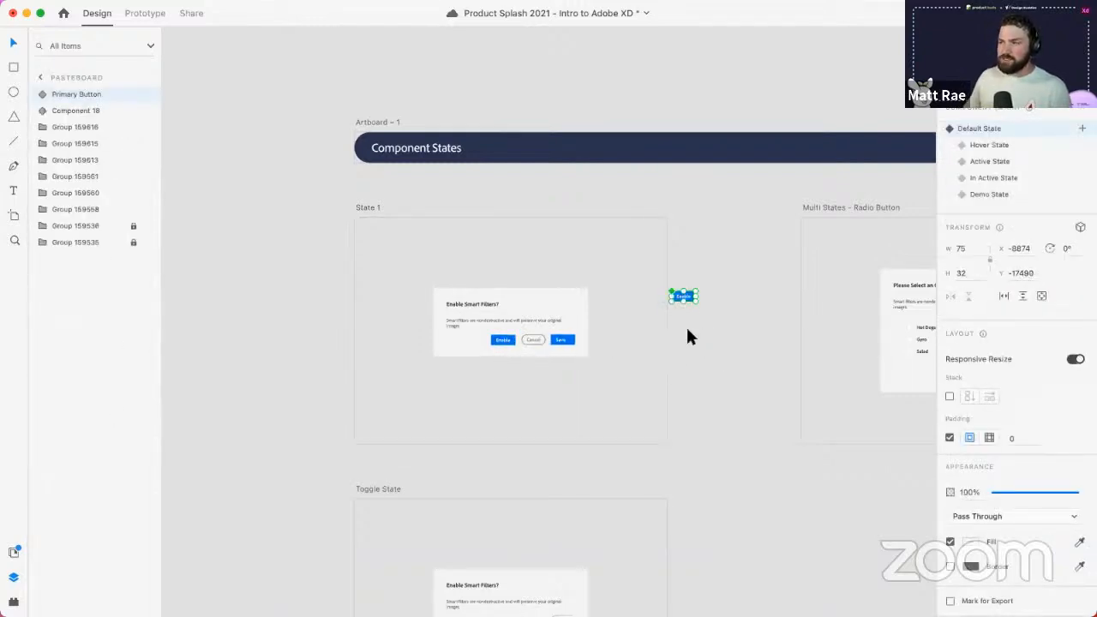
click(685, 337)
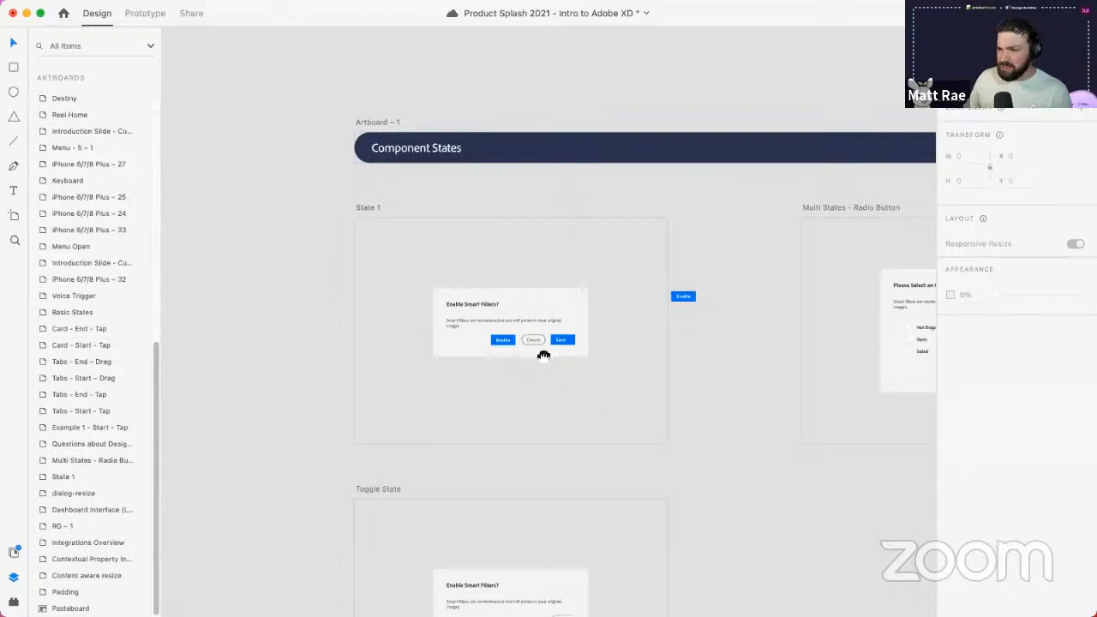
scroll(531, 321, down, 2)
drag(602, 560, 589, 526)
scroll(613, 317, up, 3)
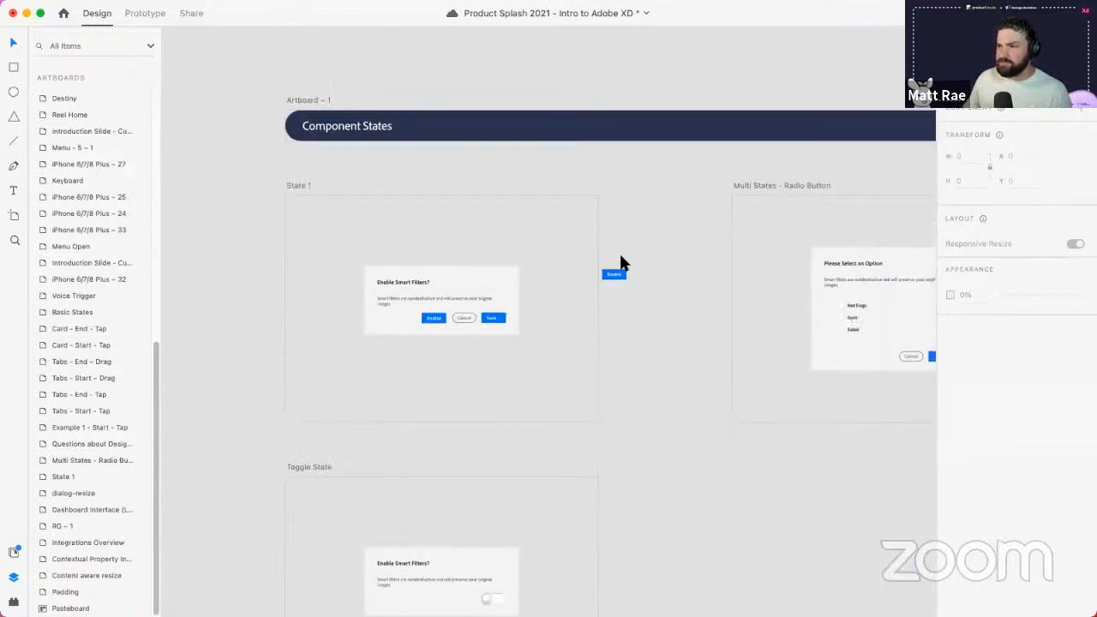
key(r)
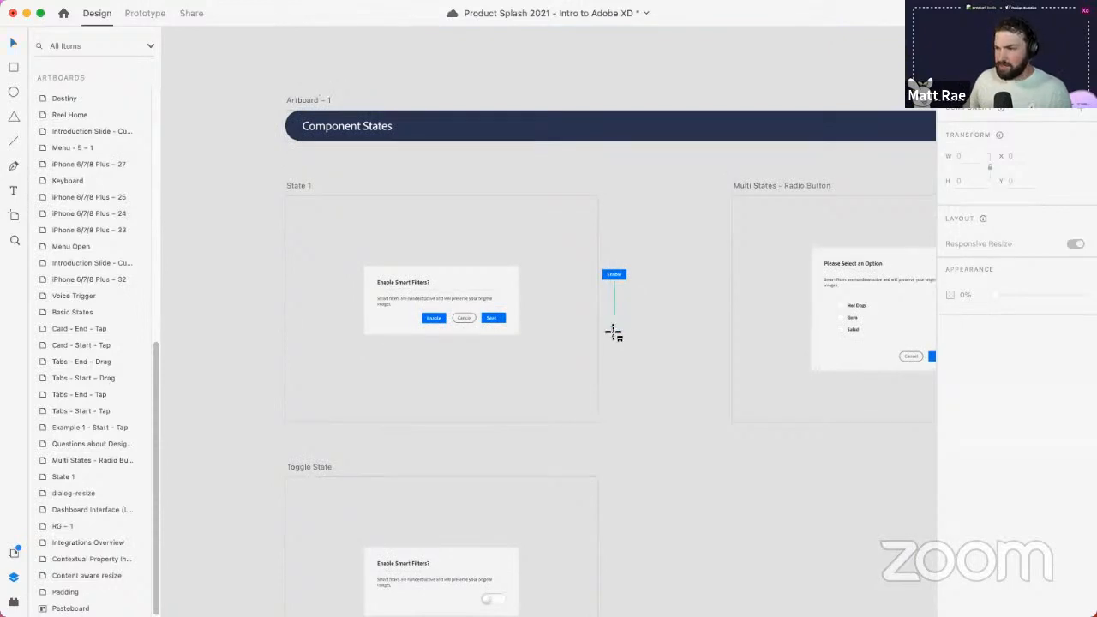
scroll(614, 337, down, 10)
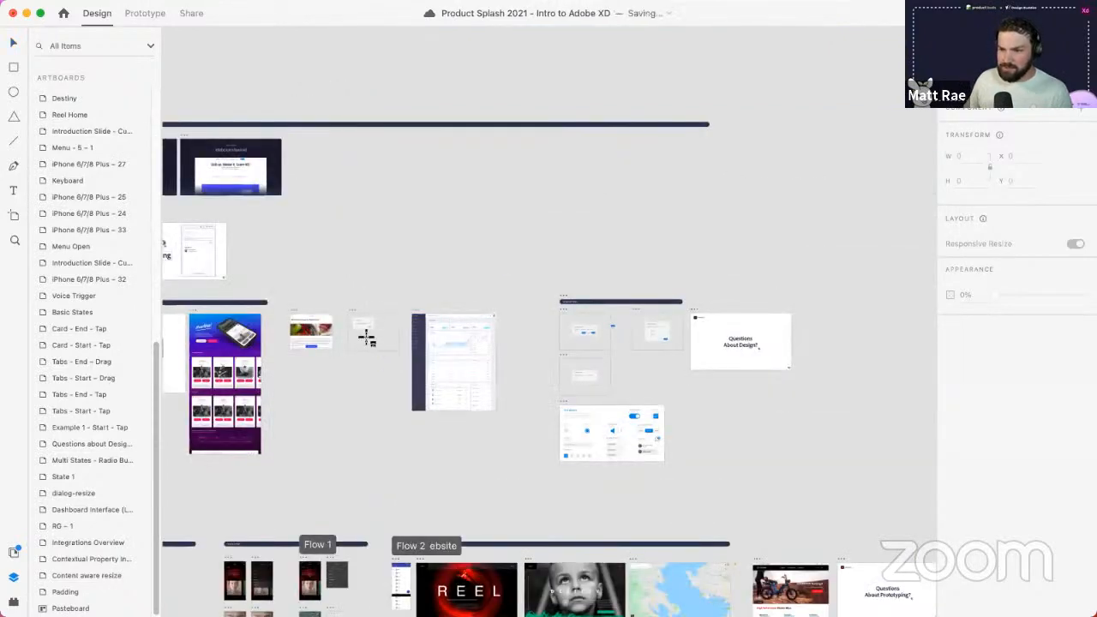
- Draw a rectangle in the dialog-resize artboard and give it a linear gradient fill
scroll(367, 337, up, 5)
scroll(367, 337, up, 5)
drag(367, 335, 414, 369)
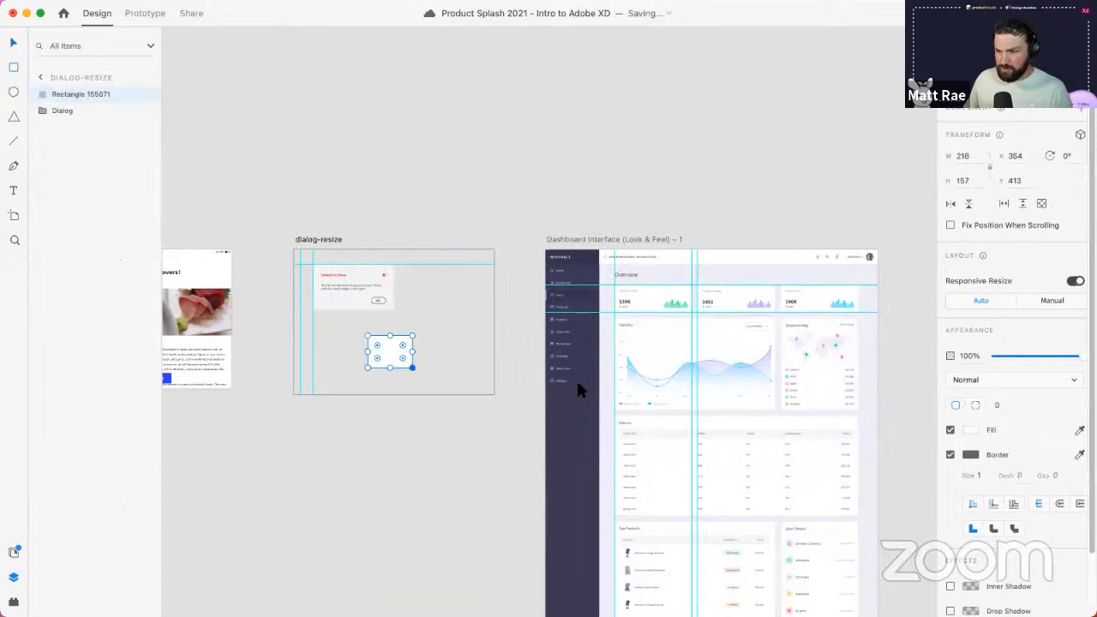
click(970, 429)
click(832, 348)
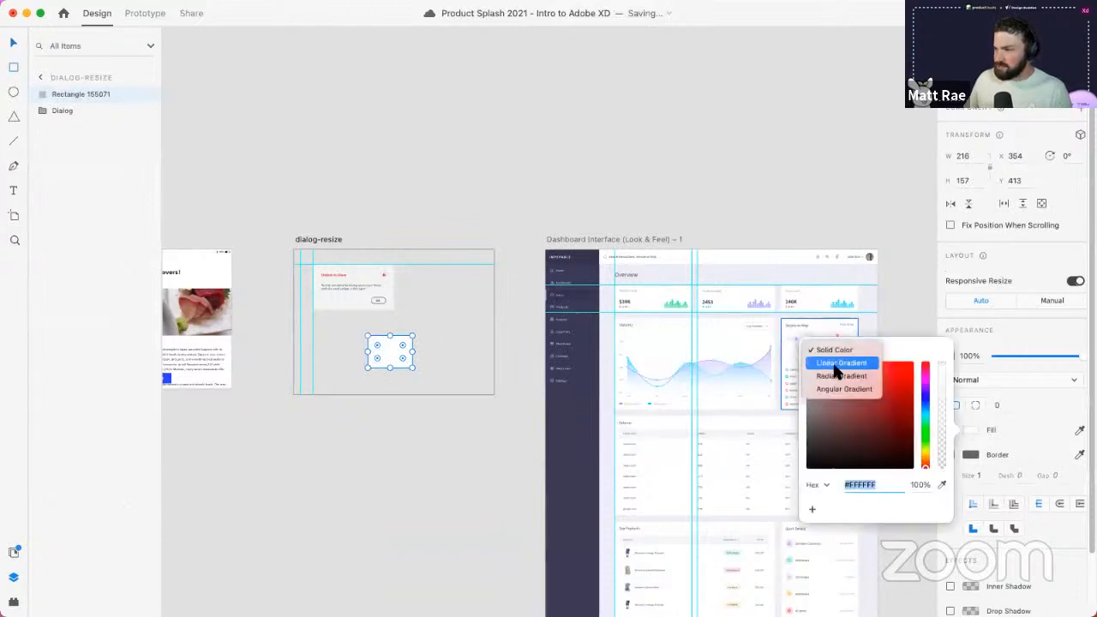
click(842, 376)
click(839, 335)
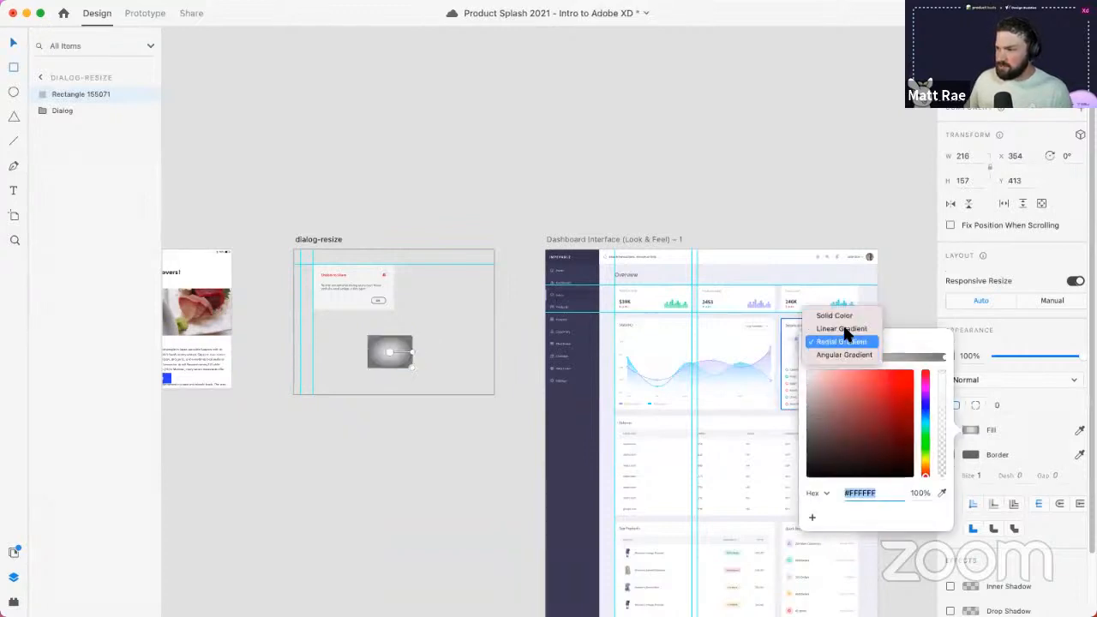
click(842, 327)
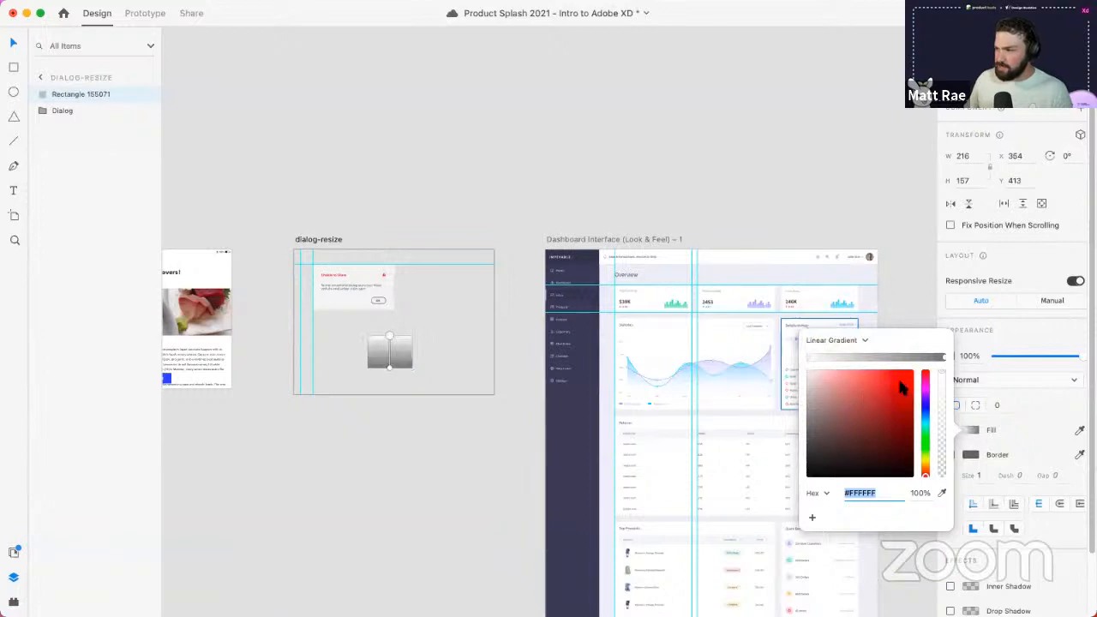
- Colour the rectangle's gradient stops magenta and purple
click(926, 388)
click(891, 383)
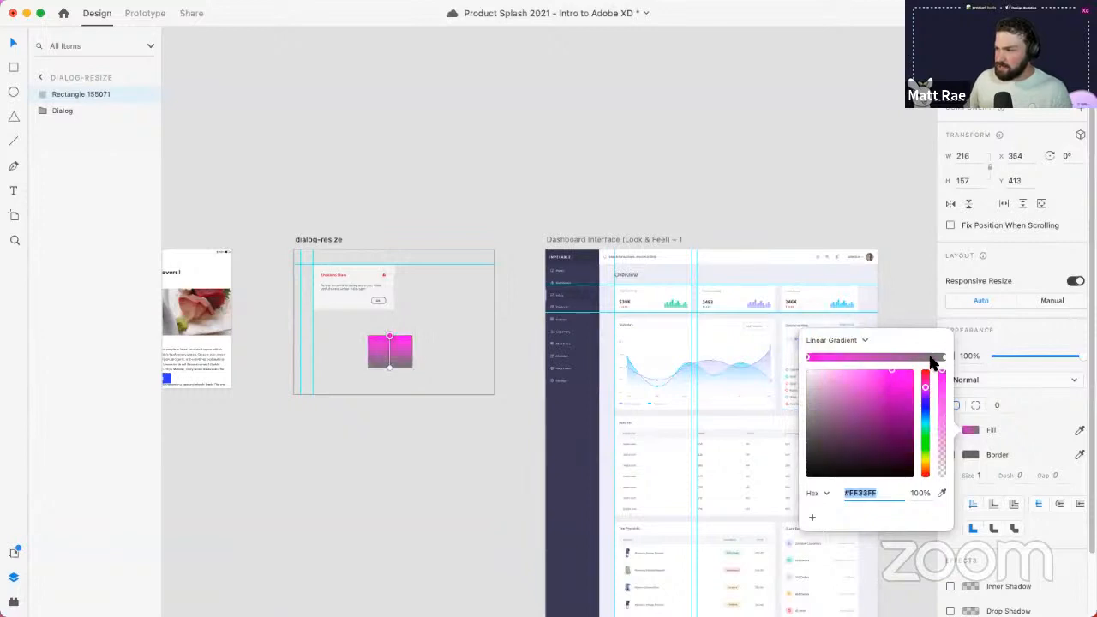
click(944, 357)
click(924, 387)
click(899, 377)
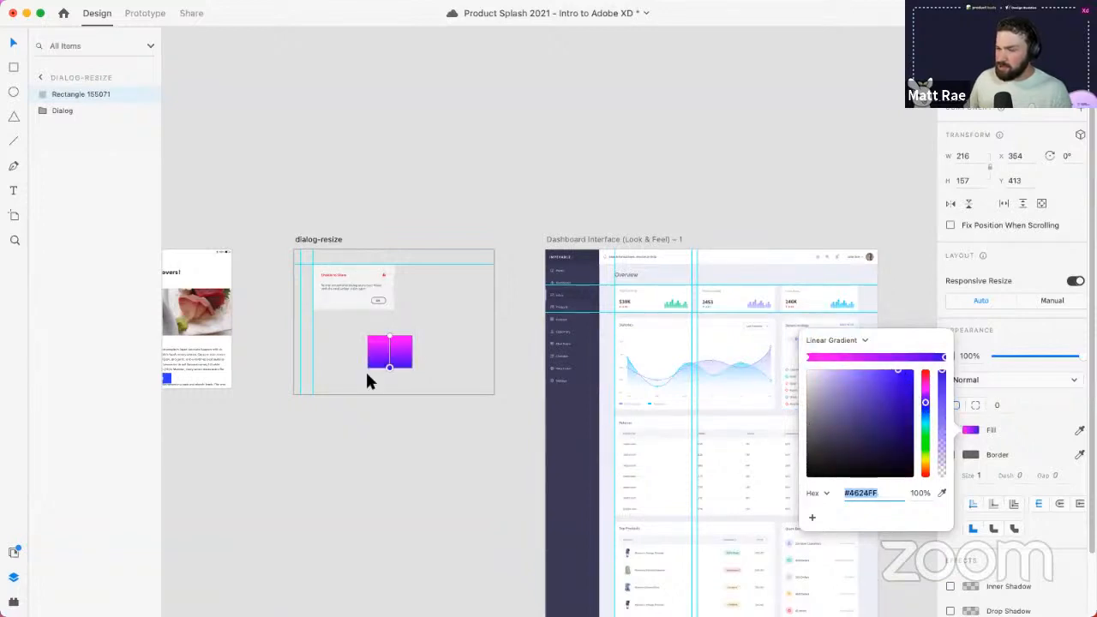
click(418, 353)
click(439, 351)
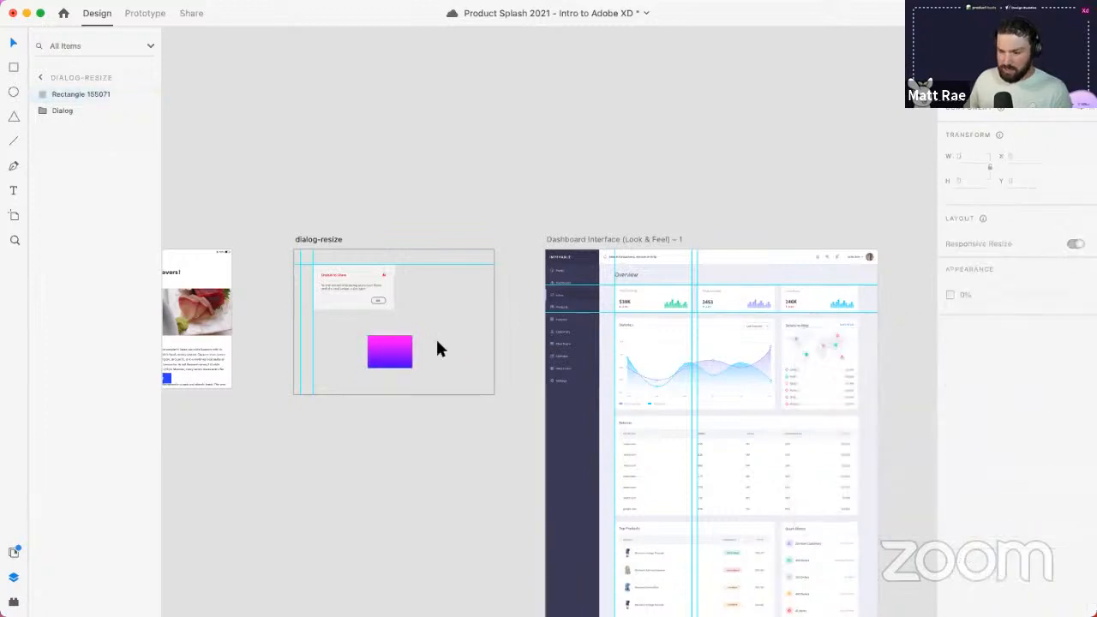
- Draw a circle right of the rectangle and give the rectangle a drop shadow with blur 20
key(e)
drag(433, 326, 477, 369)
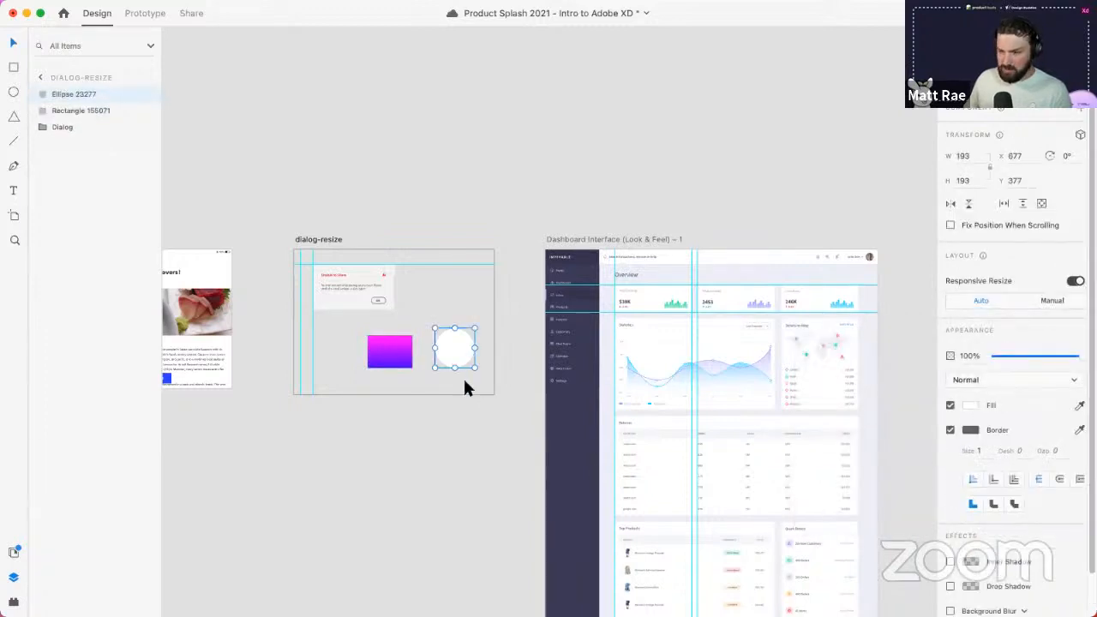
click(400, 360)
scroll(947, 514, down, 2)
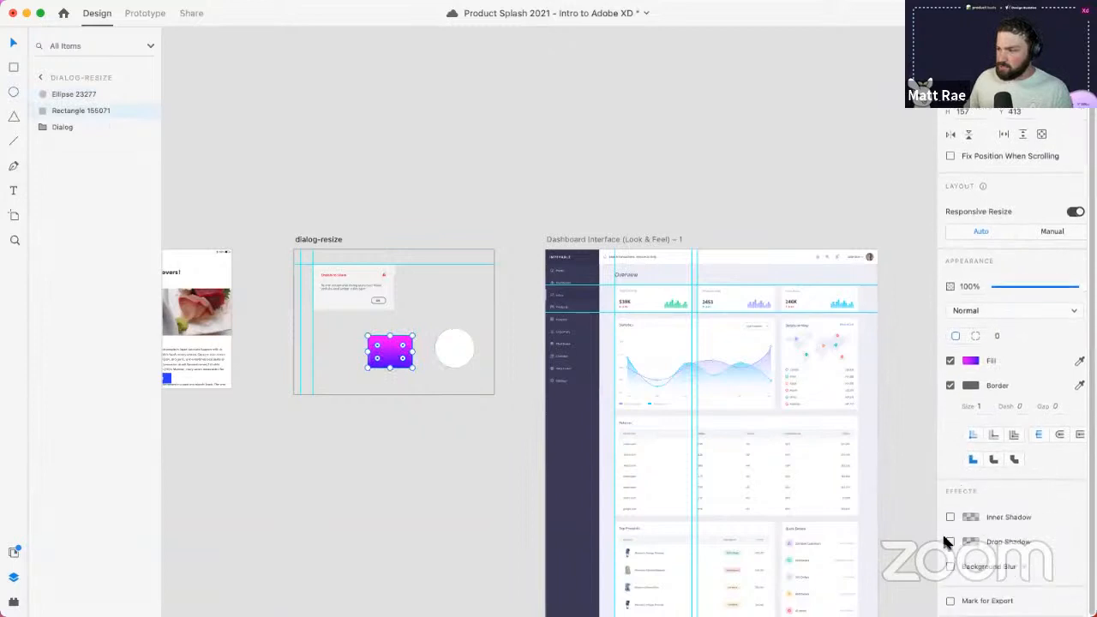
click(950, 542)
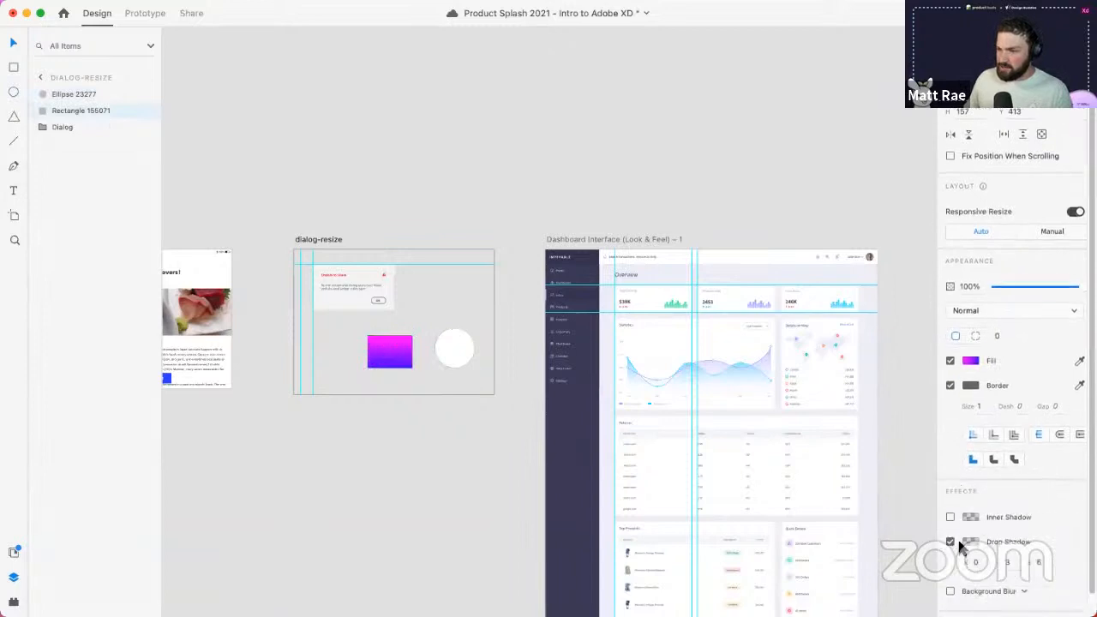
click(1039, 563)
text(20)
key(Return)
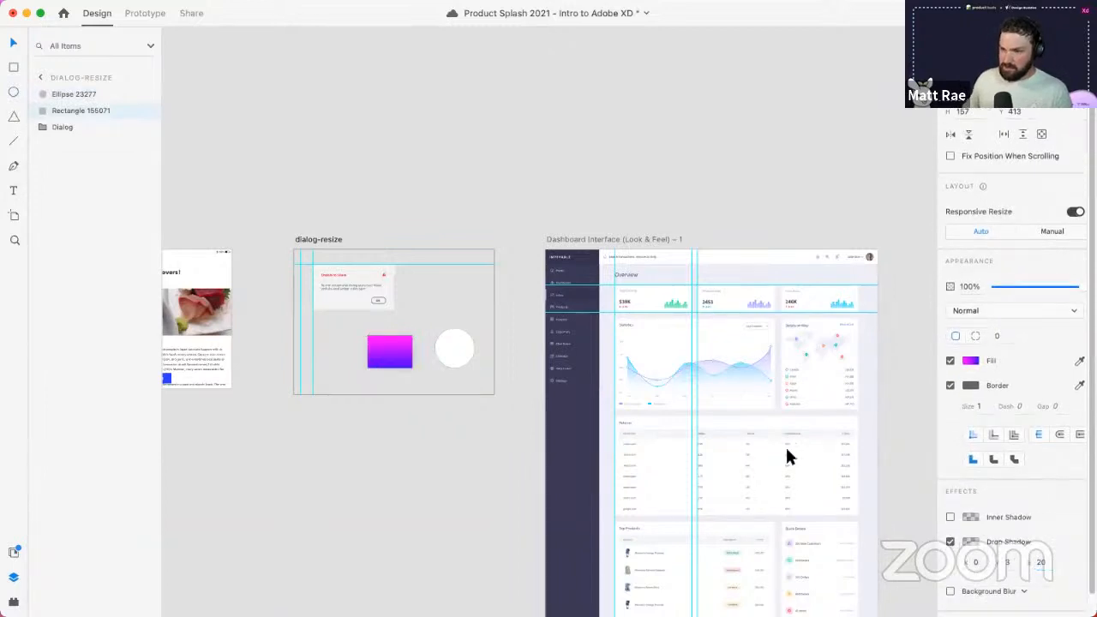
- Make the rectangle's drop shadow a more opaque red (#FF2727)
scroll(375, 353, up, 10)
drag(557, 453, 555, 448)
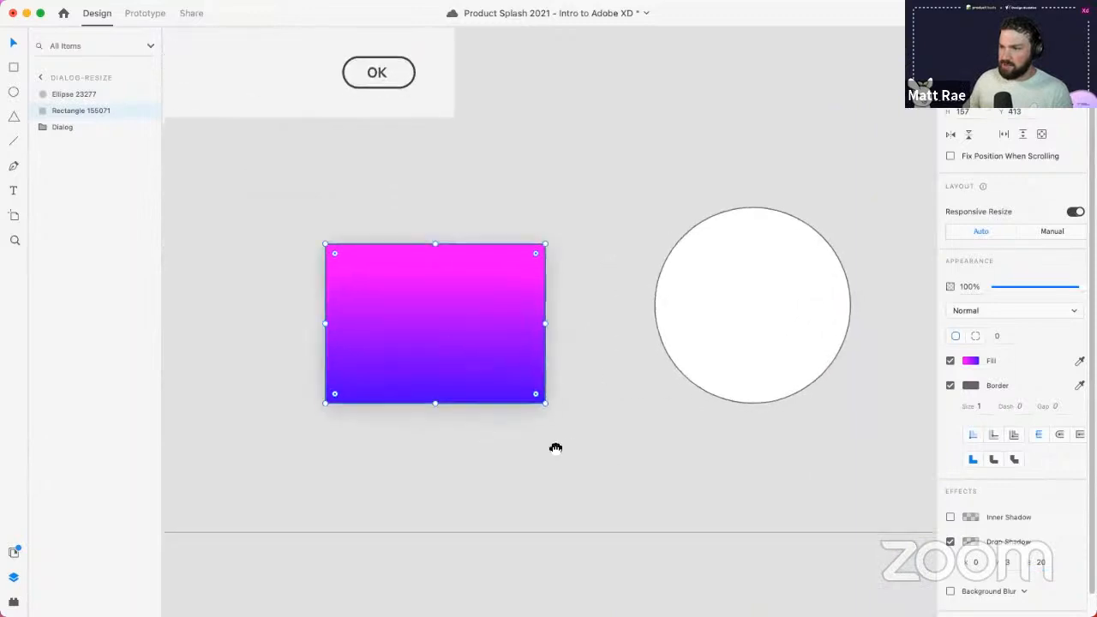
scroll(559, 450, right, 3)
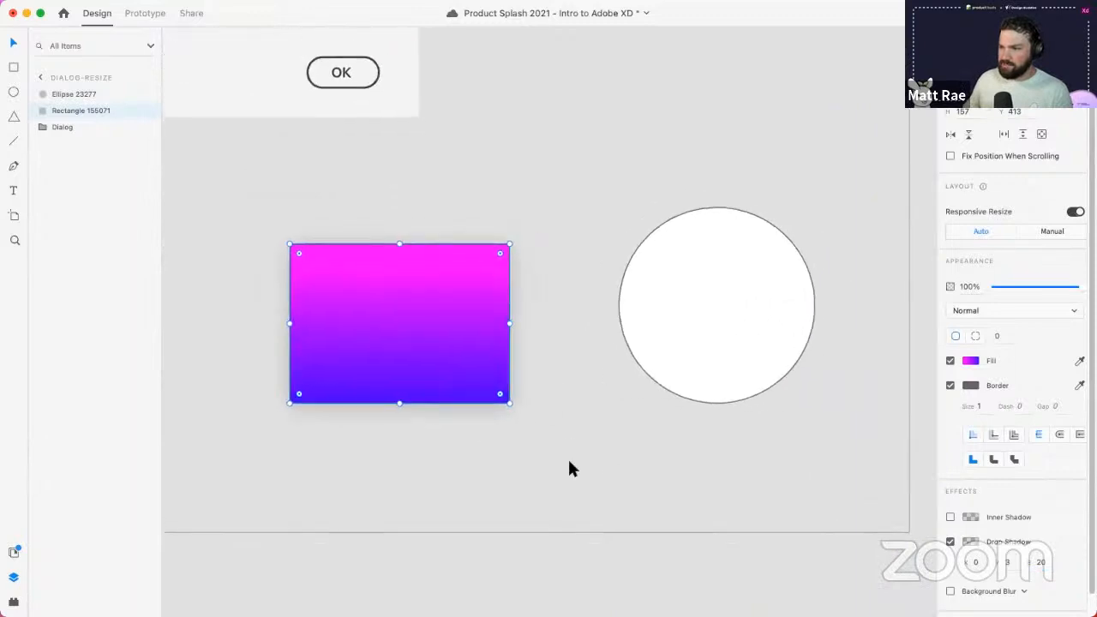
click(970, 542)
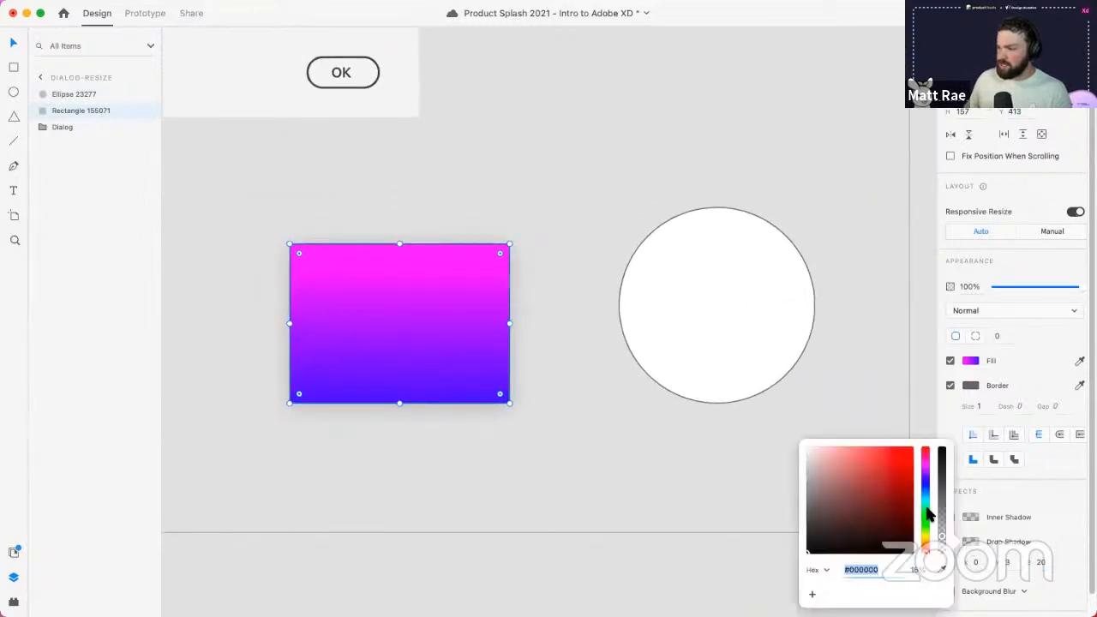
click(898, 452)
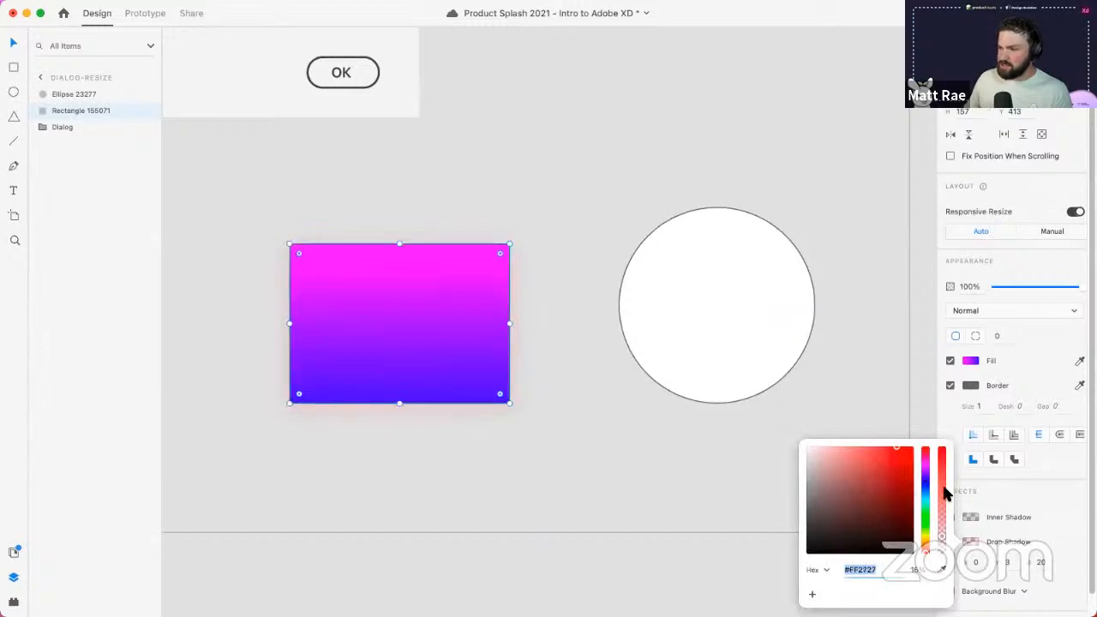
drag(946, 493, 946, 461)
click(456, 309)
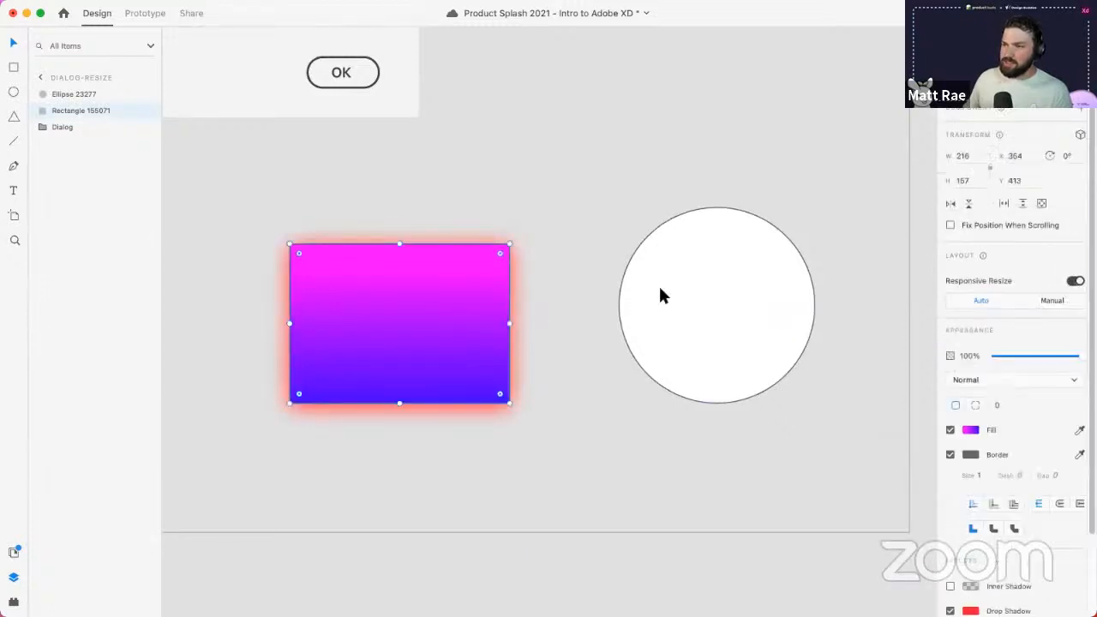
- Move the circle down so it sits level with the rectangle
click(660, 295)
drag(703, 297, 737, 324)
click(478, 321)
click(420, 316)
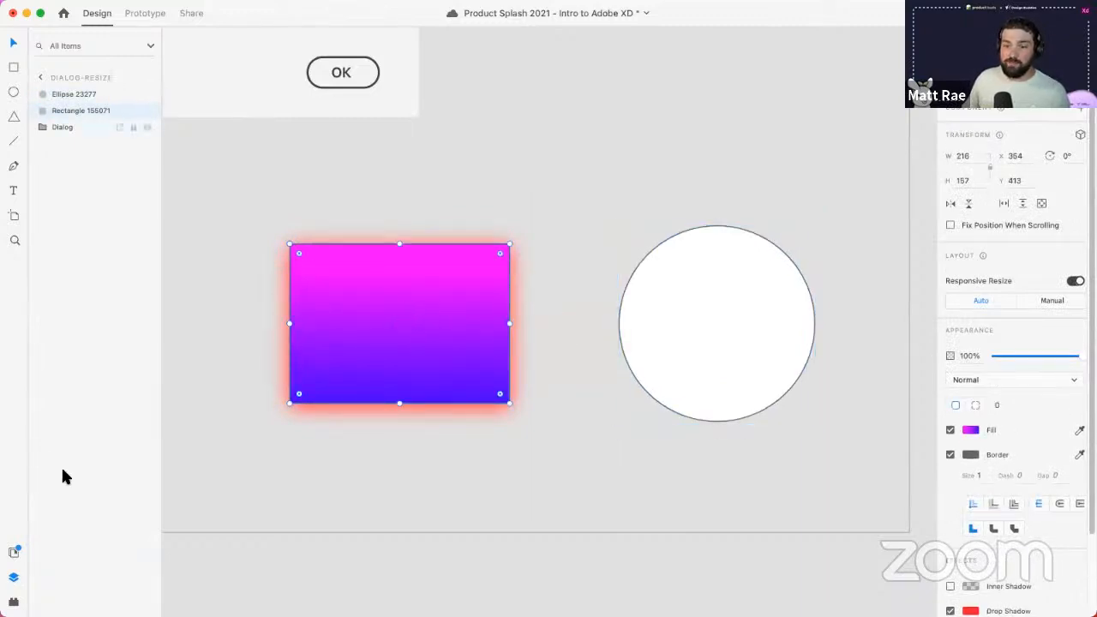
- Add the rectangle's colours to Document Assets, undoing a trial gradient on the circle
click(14, 553)
scroll(111, 154, up, 15)
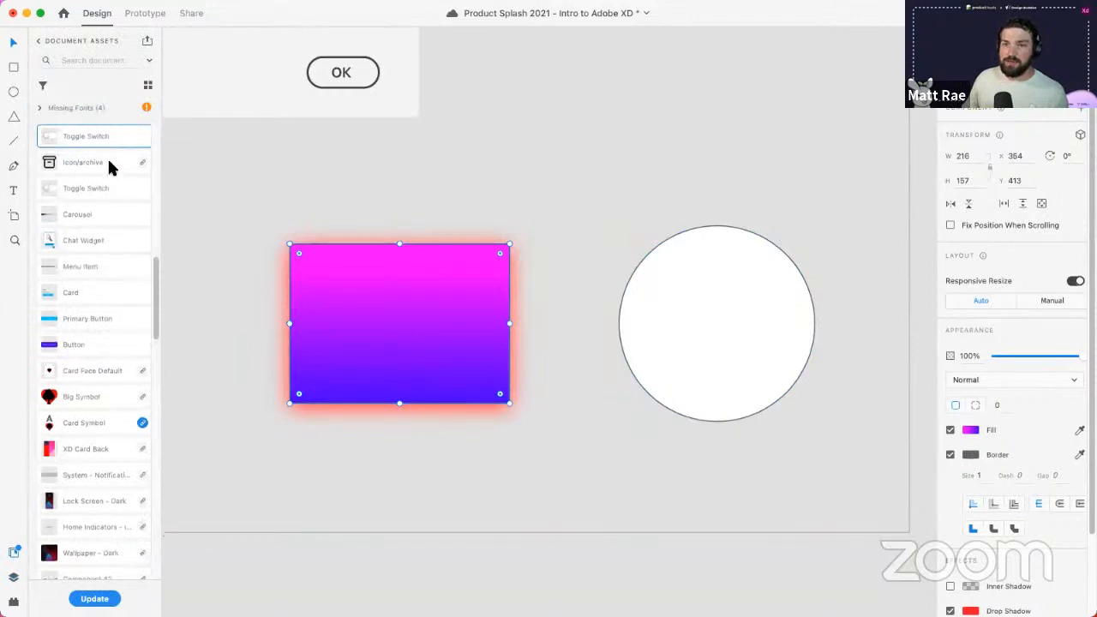
click(147, 133)
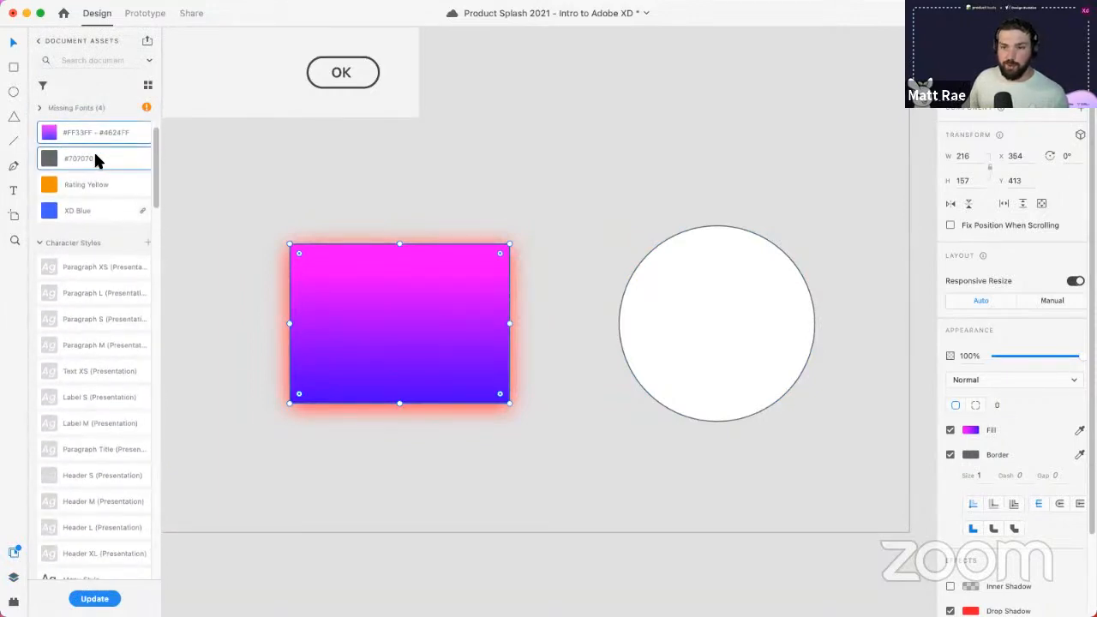
click(721, 309)
click(71, 130)
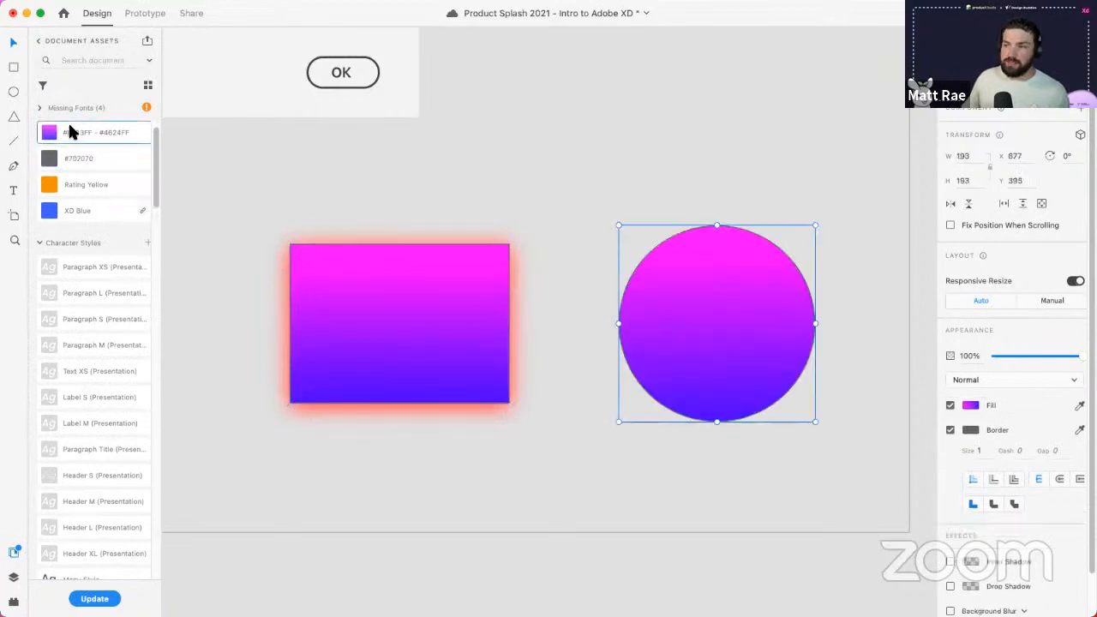
key(super+z)
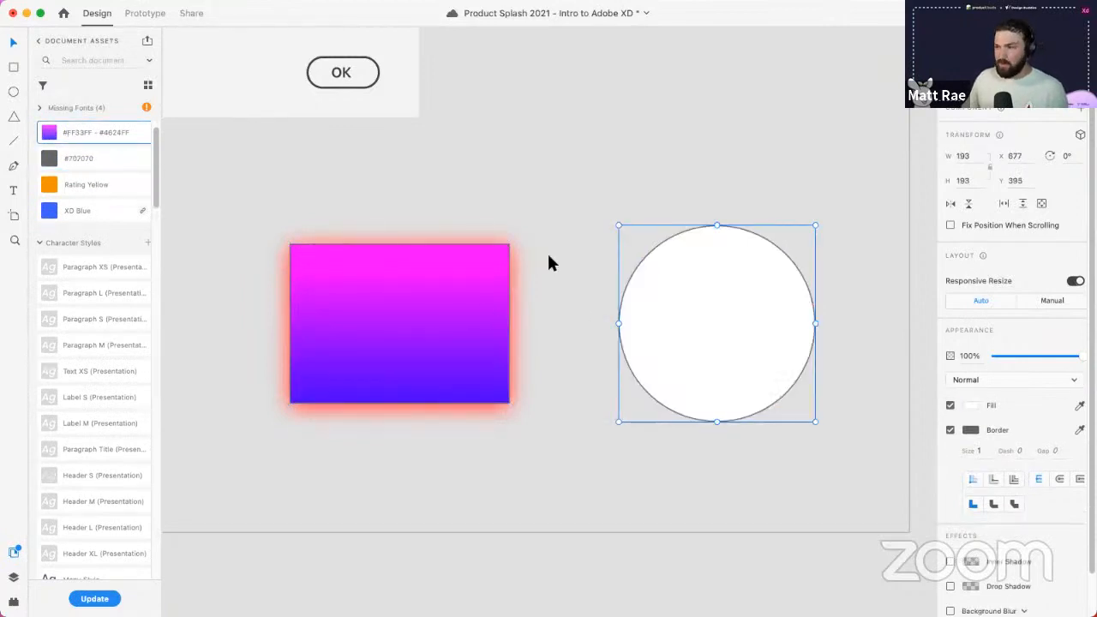
- Copy the rectangle and Paste Appearance onto the circle for matching gradient and red shadow
click(437, 286)
right_click(430, 295)
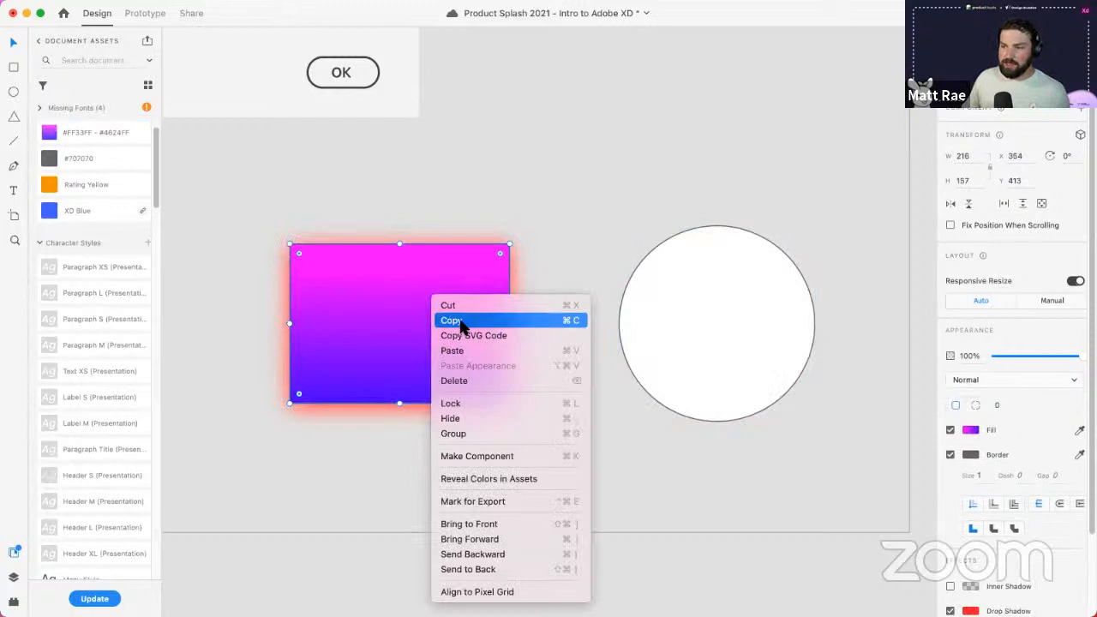
click(452, 321)
right_click(683, 296)
click(738, 363)
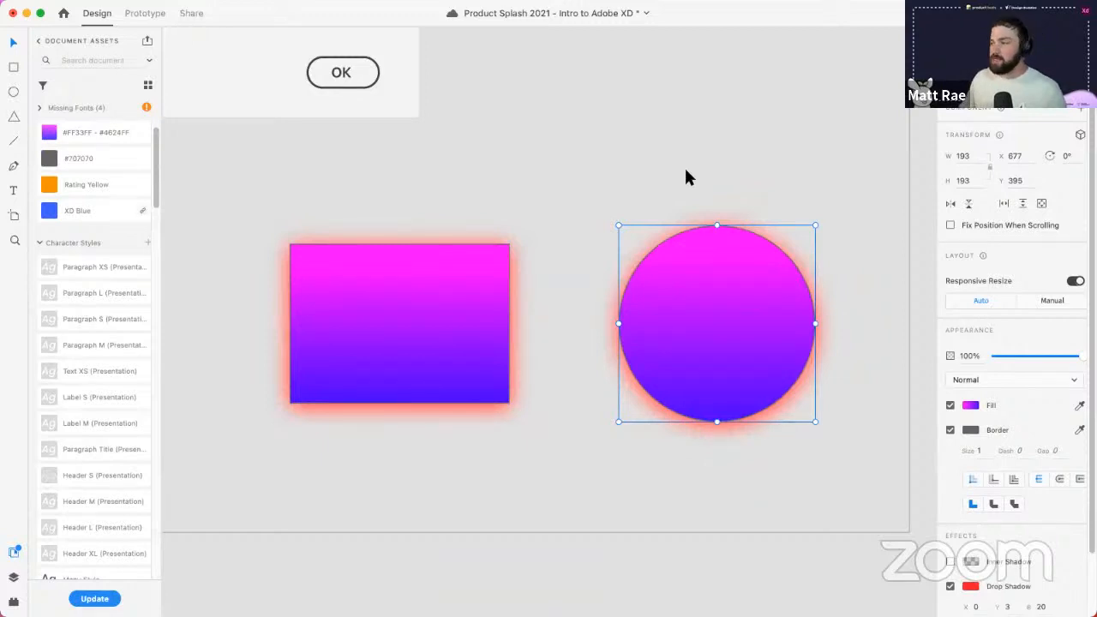
click(607, 168)
scroll(606, 168, down, 5)
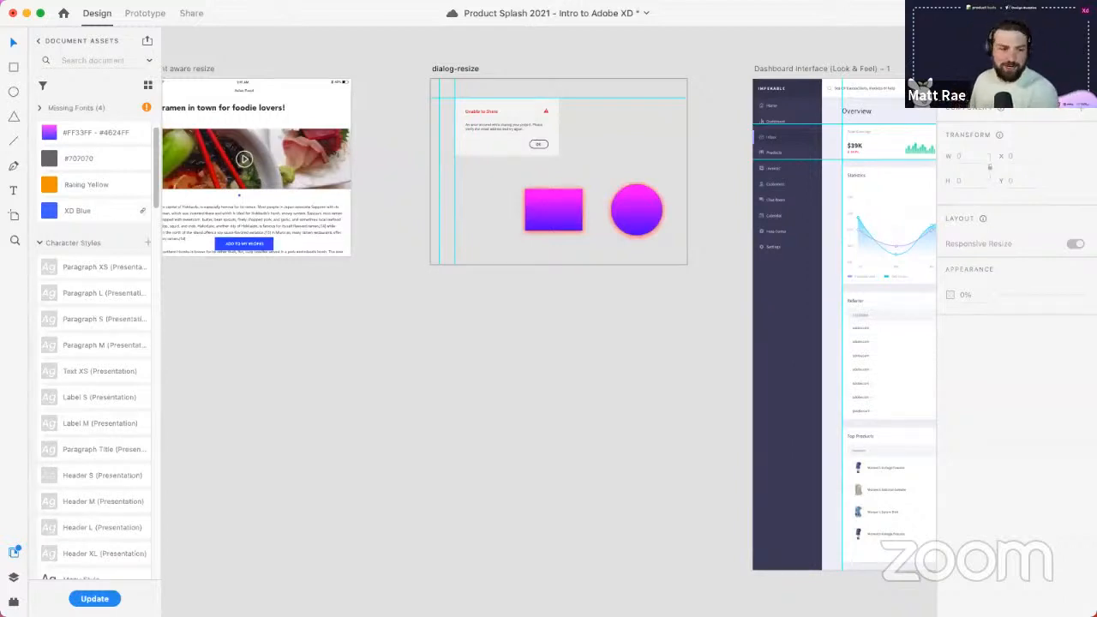
- Save the document with Cmd+S and return from Document Assets to the full Libraries list
key(super+s)
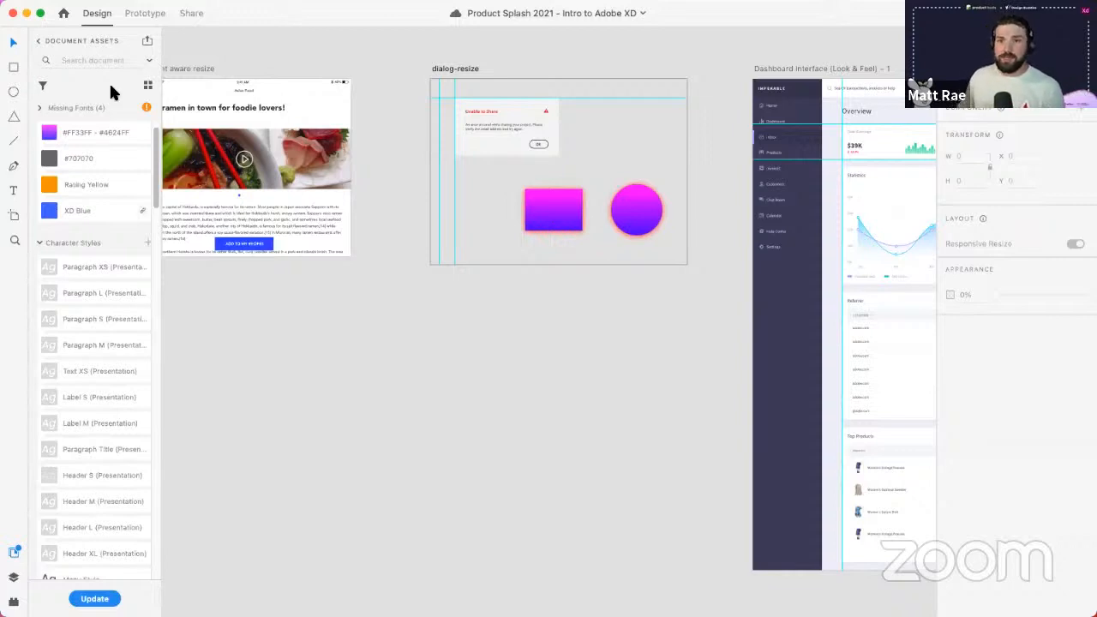
click(150, 60)
click(148, 58)
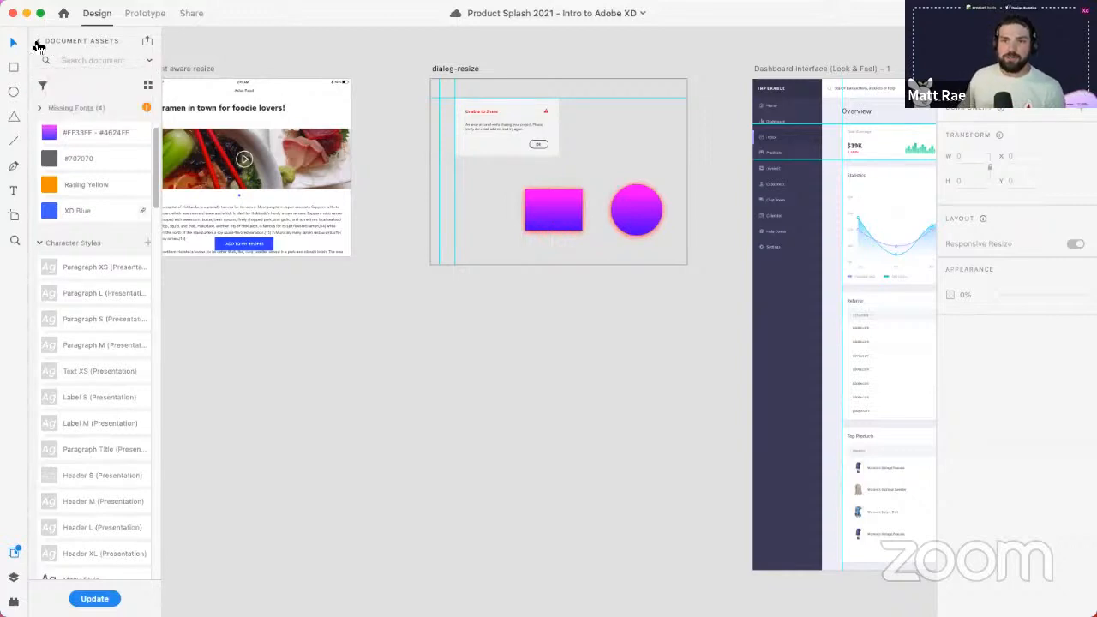
click(38, 45)
click(95, 43)
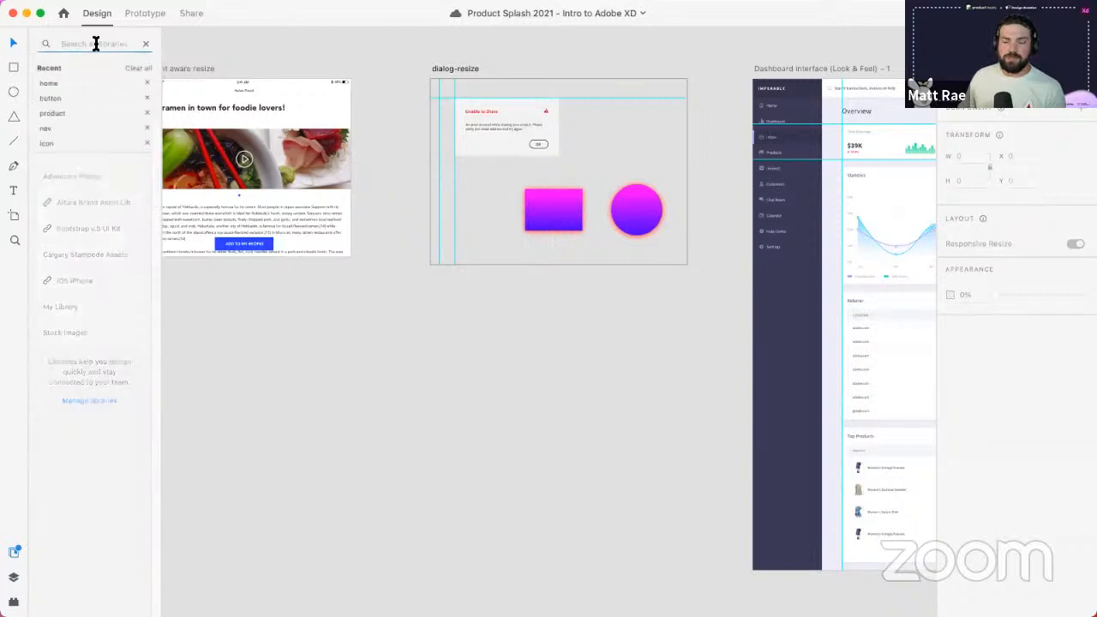
click(144, 44)
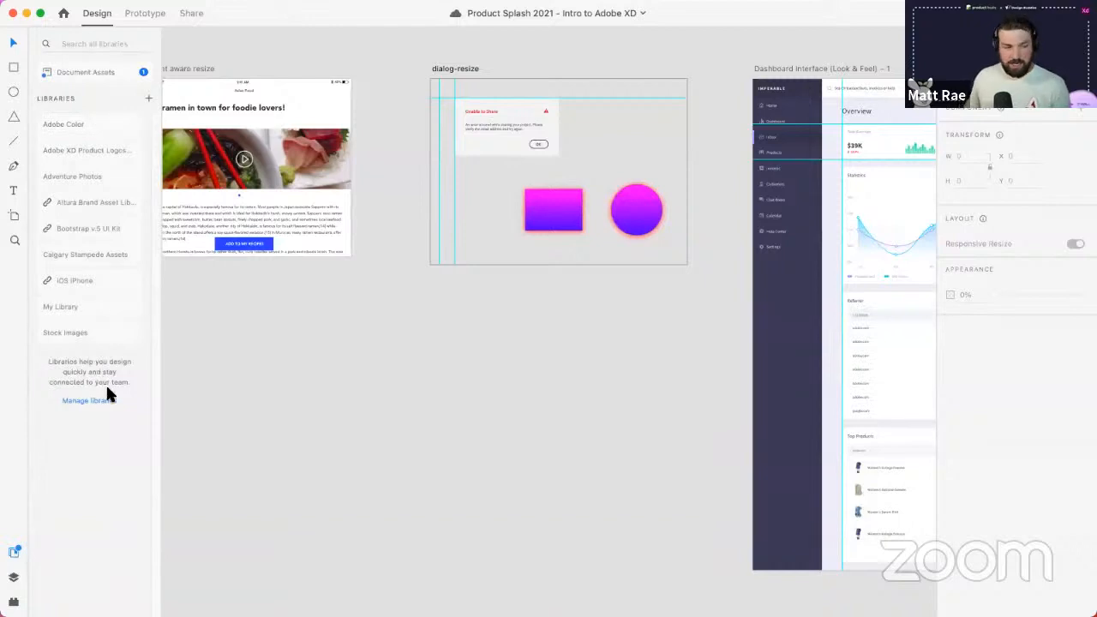
key(super+Tab)
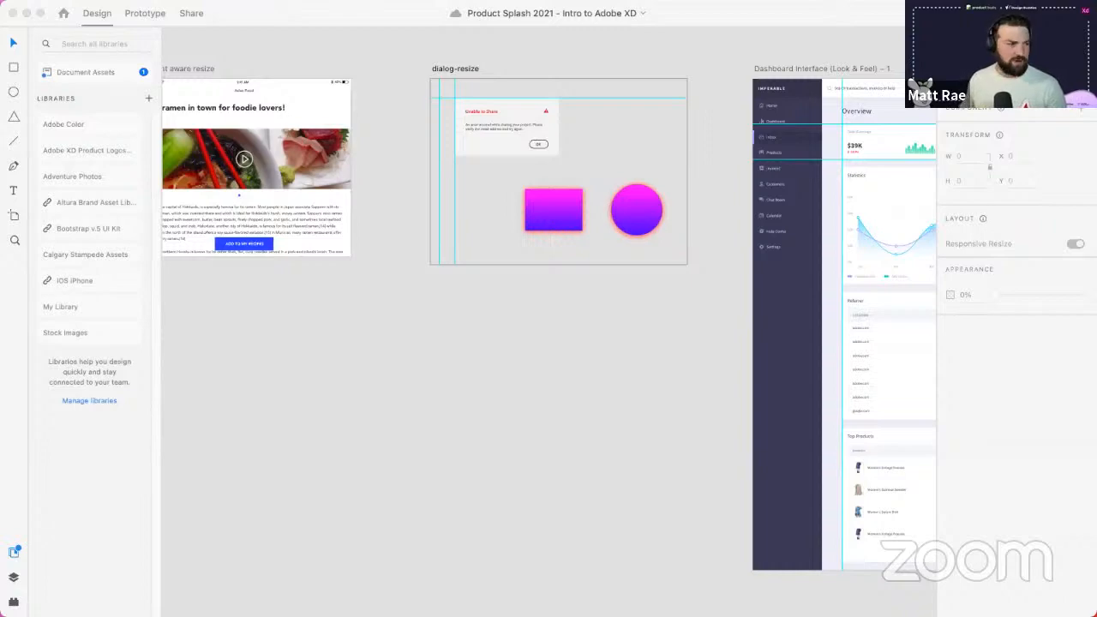
click(60, 334)
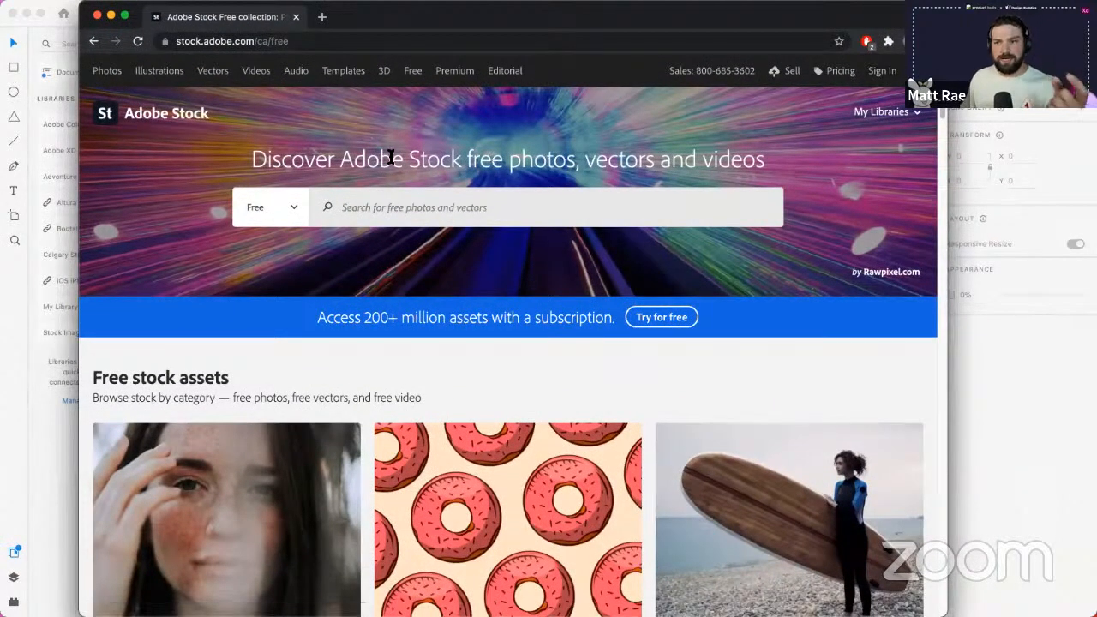
scroll(497, 265, down, 5)
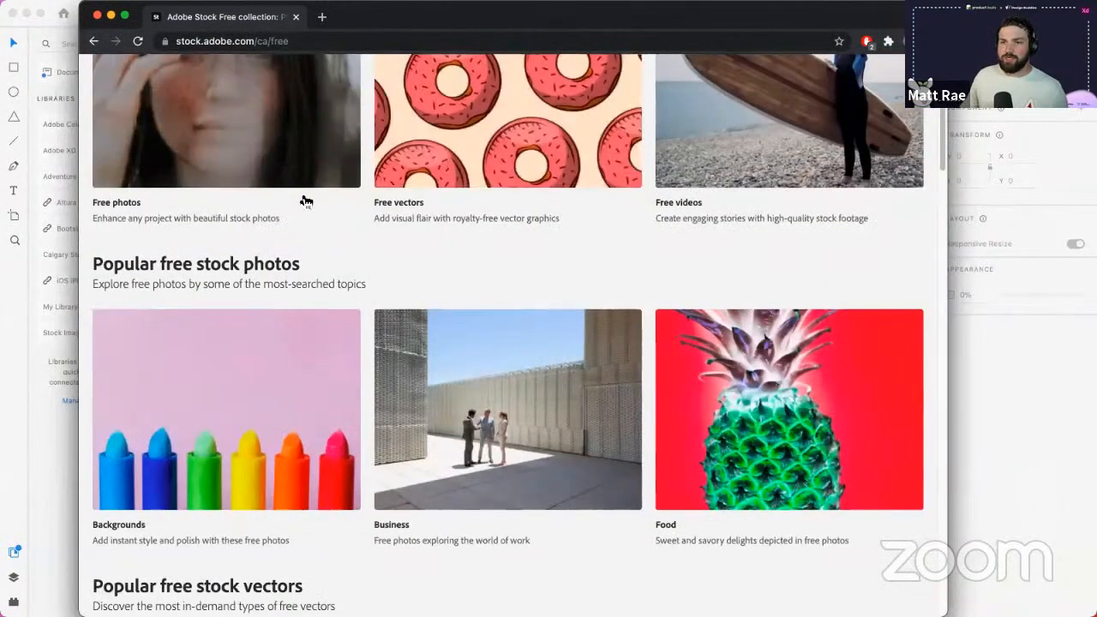
click(295, 16)
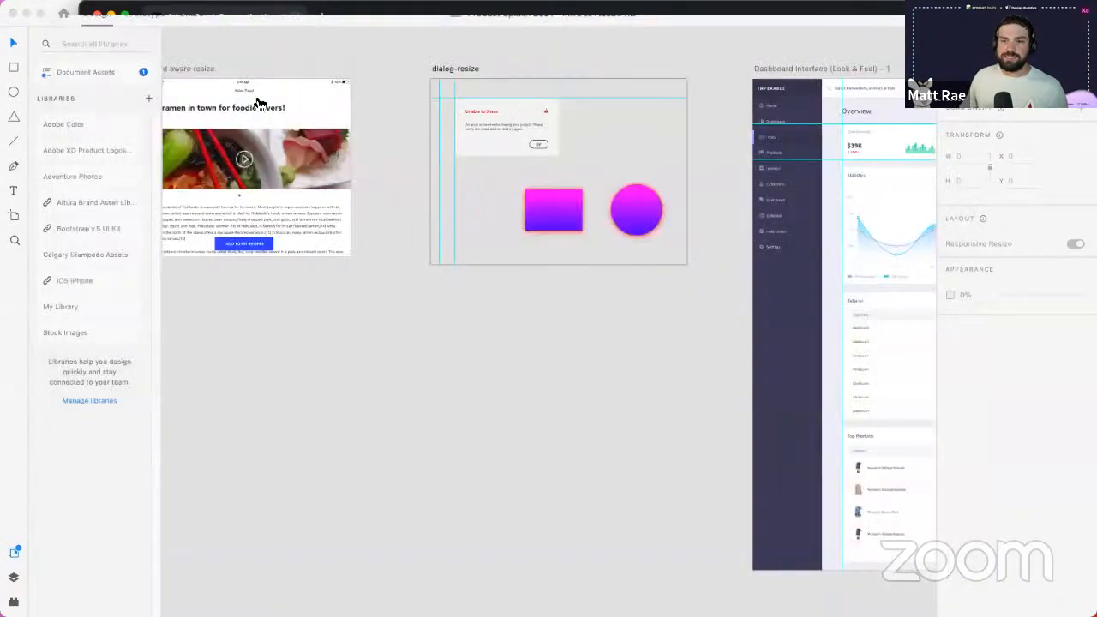
- Place the burger-with-beer stock photo on the canvas, then delete it and return to all libraries
click(81, 332)
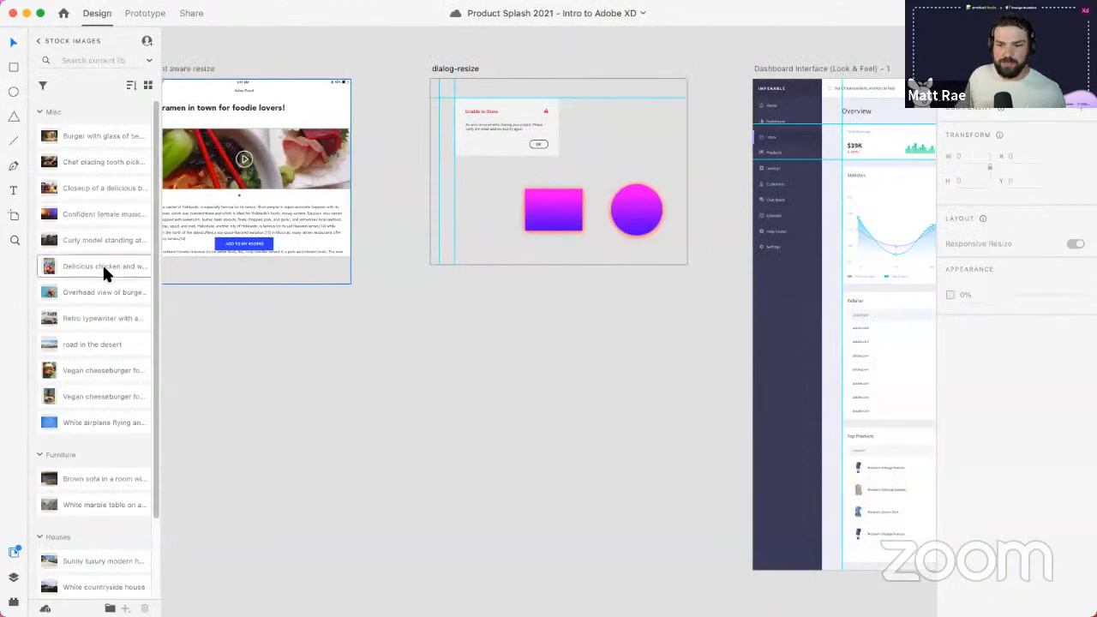
scroll(102, 262, down, 3)
scroll(102, 262, up, 3)
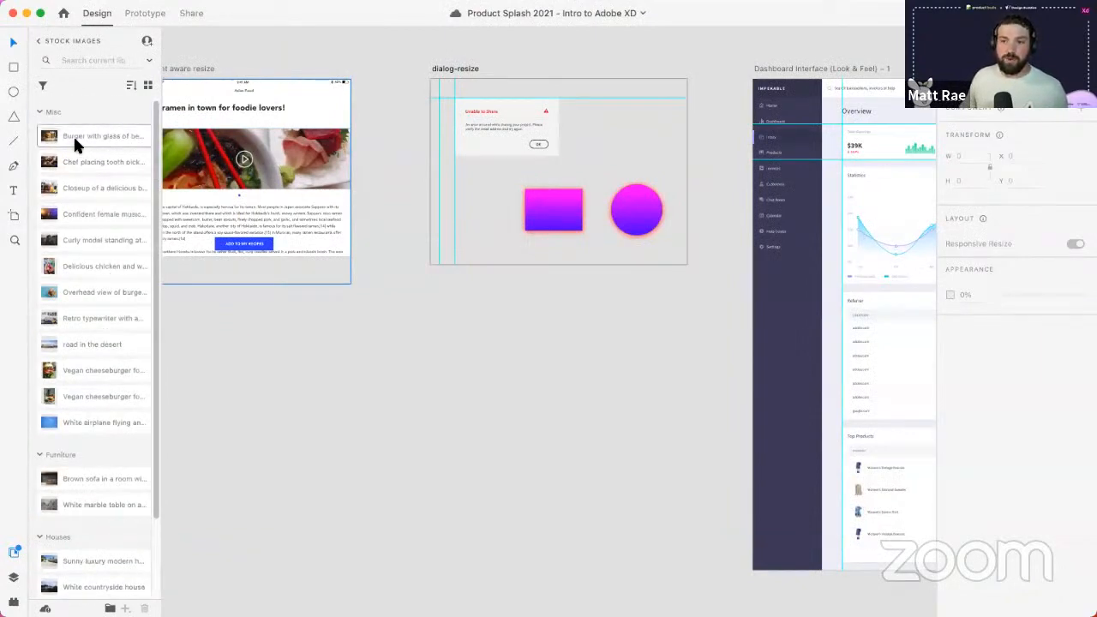
drag(73, 135, 305, 381)
scroll(333, 383, down, 4)
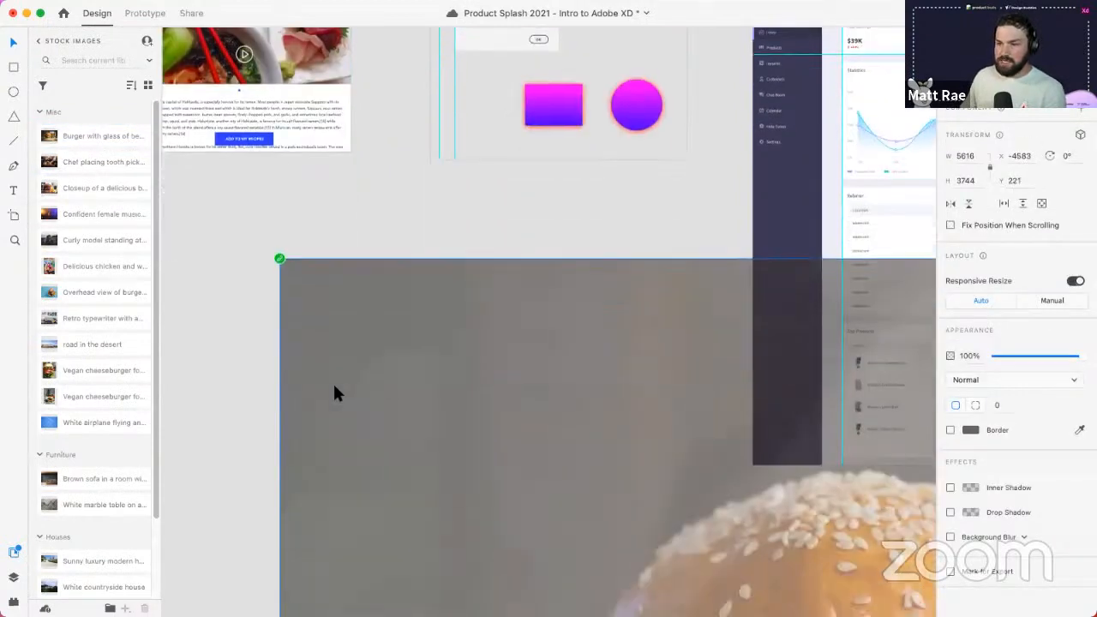
scroll(355, 369, down, 5)
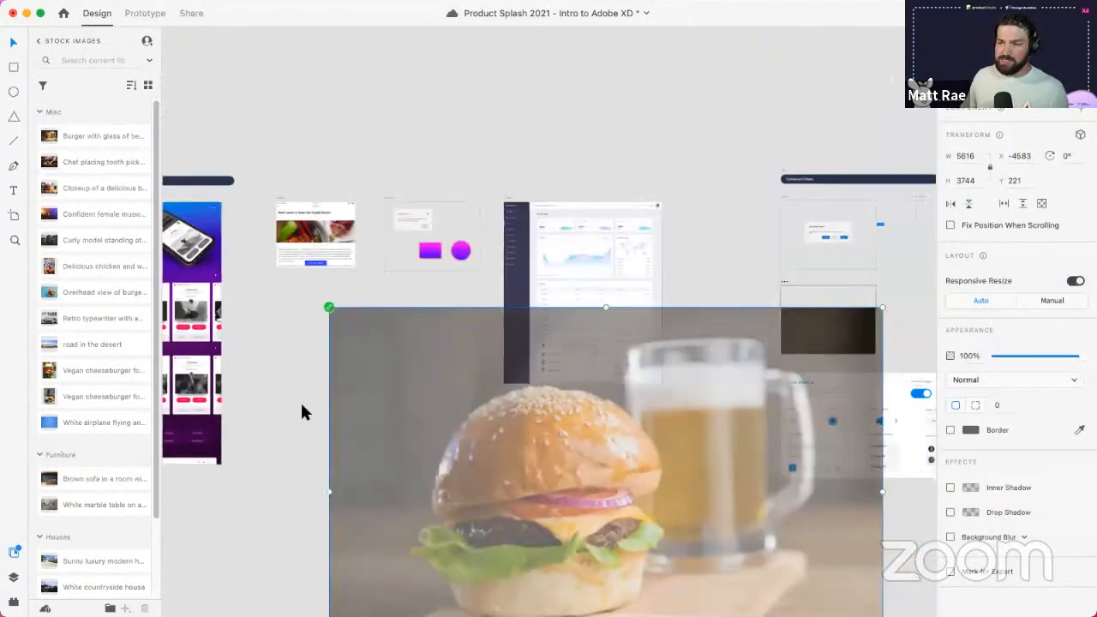
drag(300, 402, 329, 405)
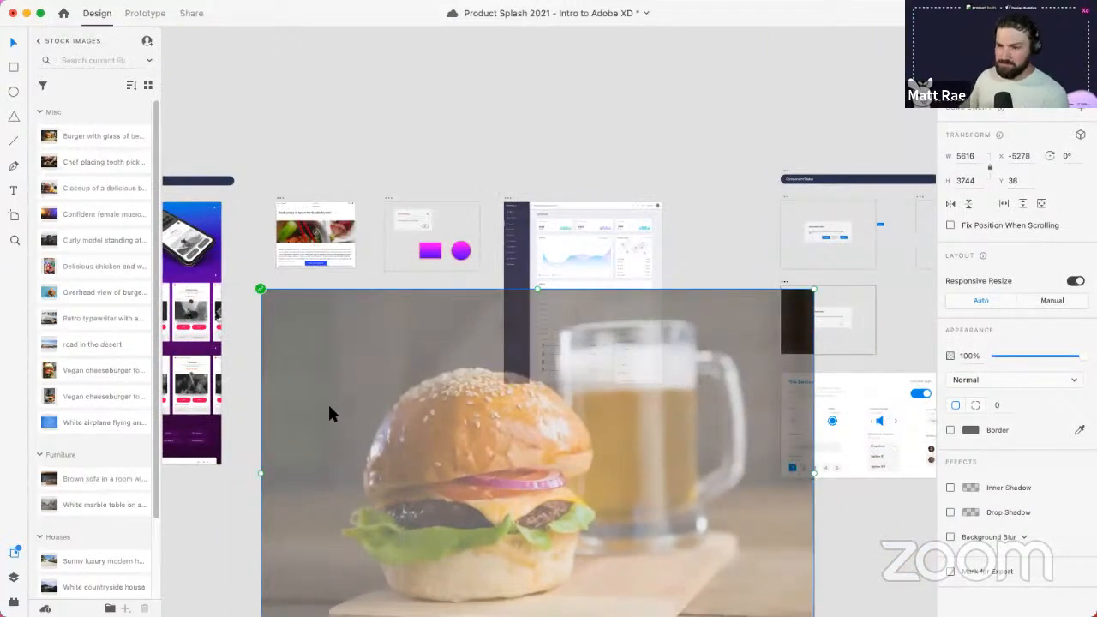
key(Delete)
click(38, 42)
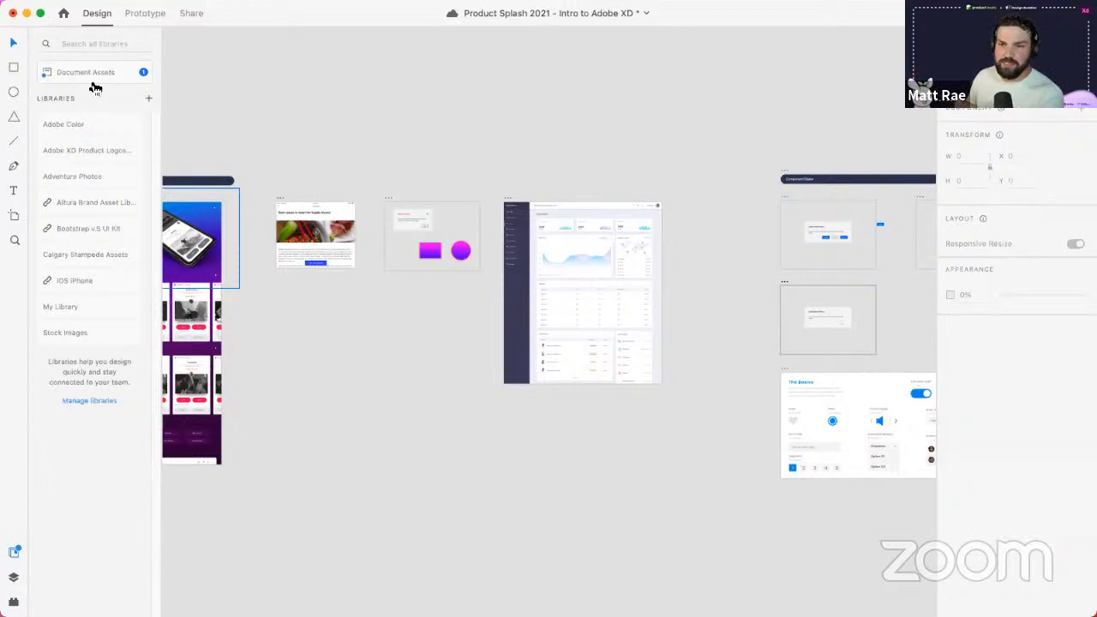
click(96, 77)
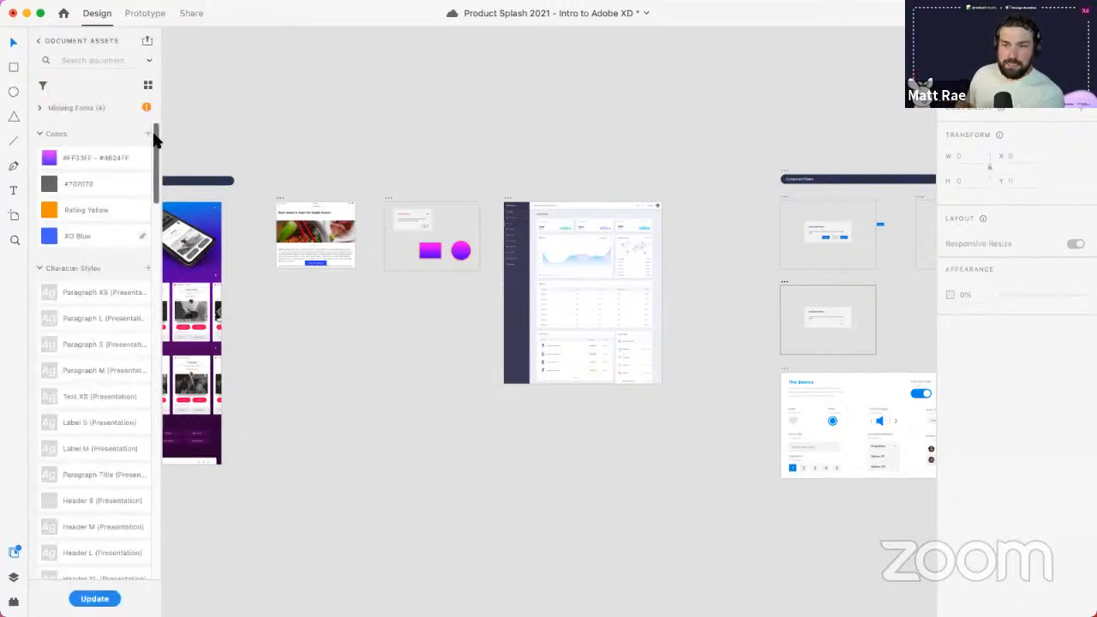
drag(156, 135, 156, 390)
drag(150, 267, 153, 83)
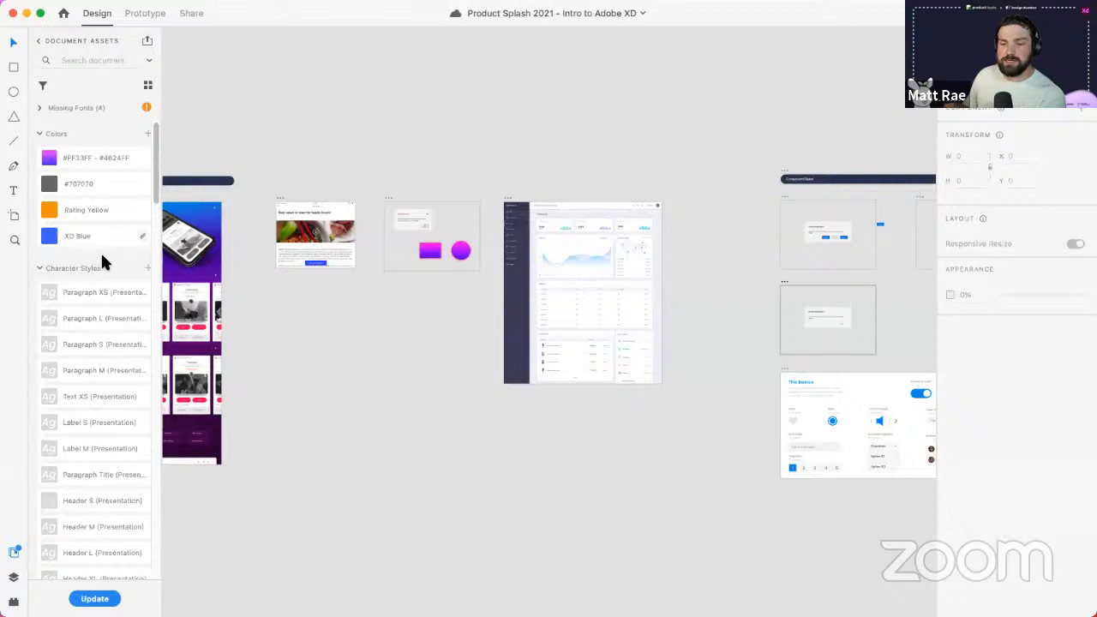
click(37, 42)
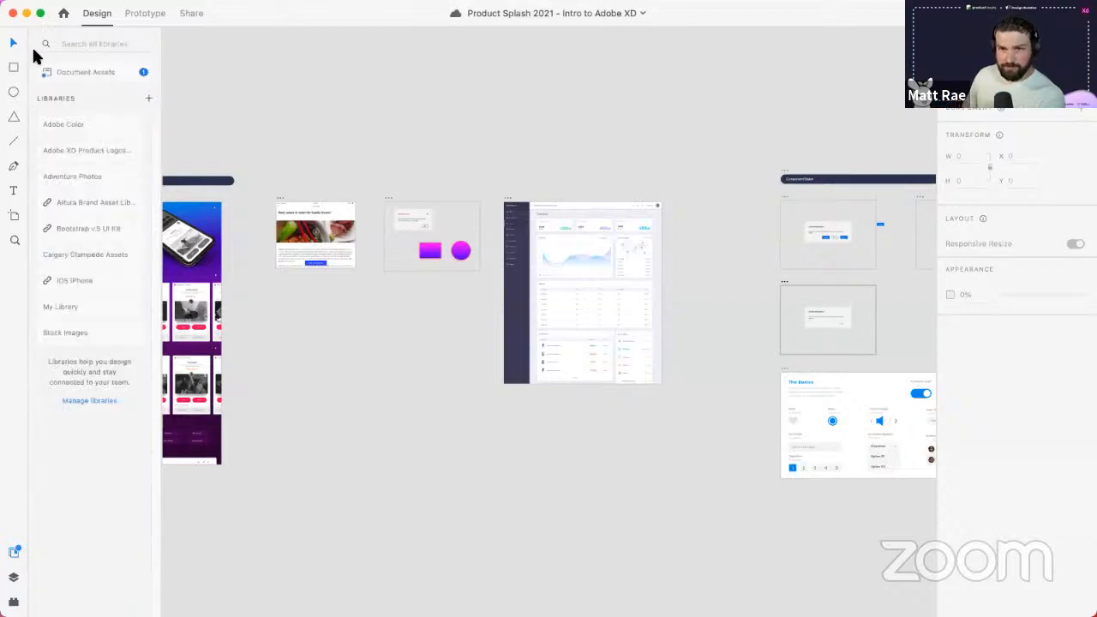
click(89, 176)
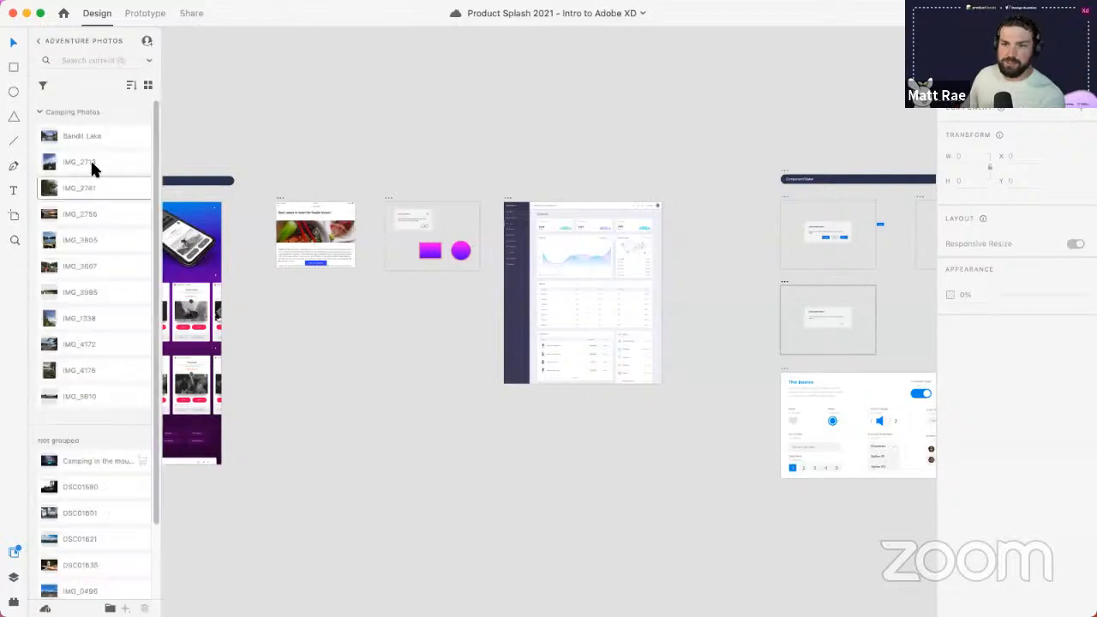
mouse_move(94, 143)
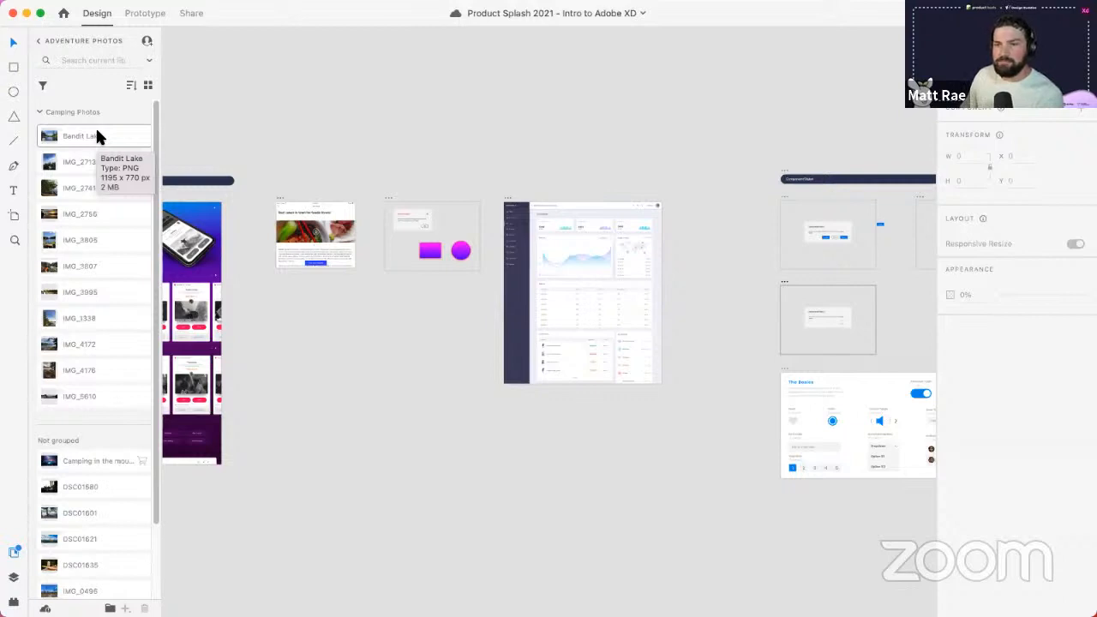
click(40, 44)
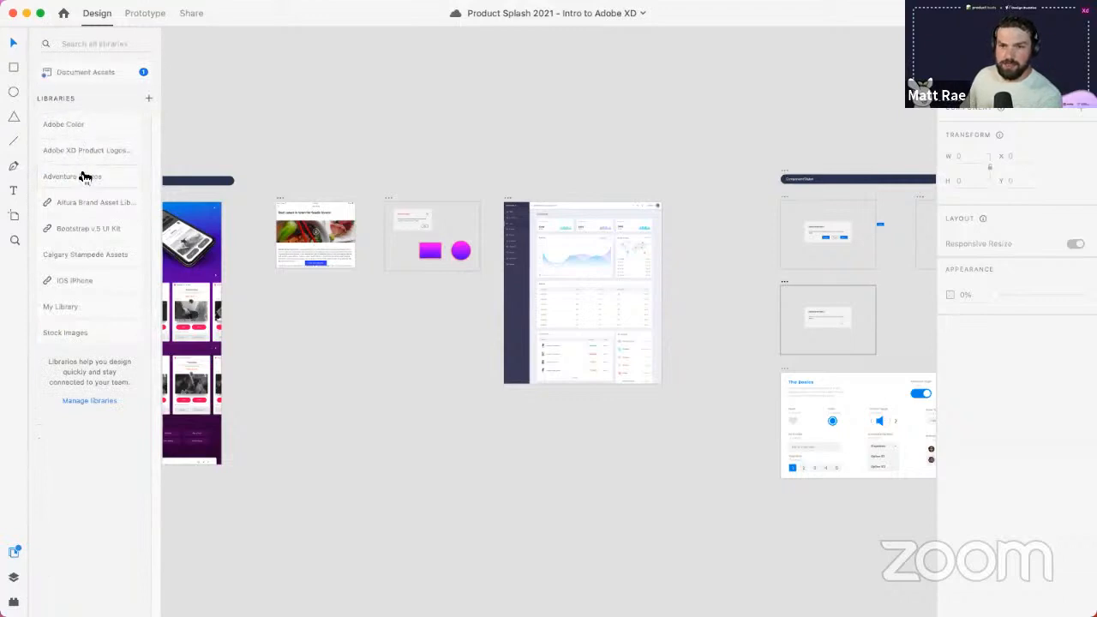
click(175, 243)
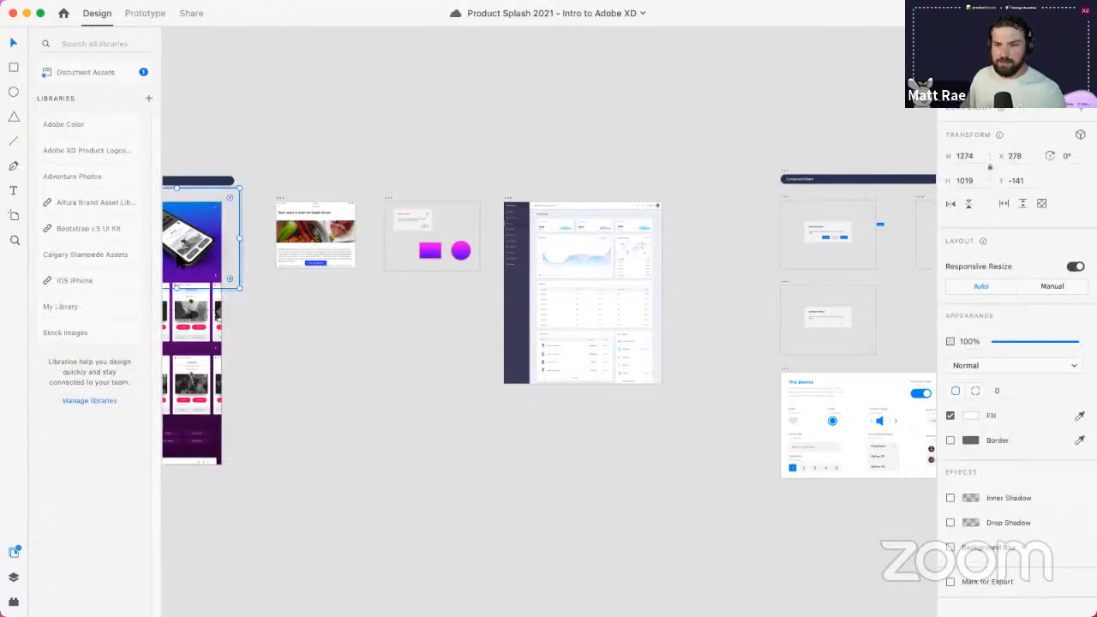
- Update the linked library assets in Document Assets so the Menu Style character style appears
click(79, 79)
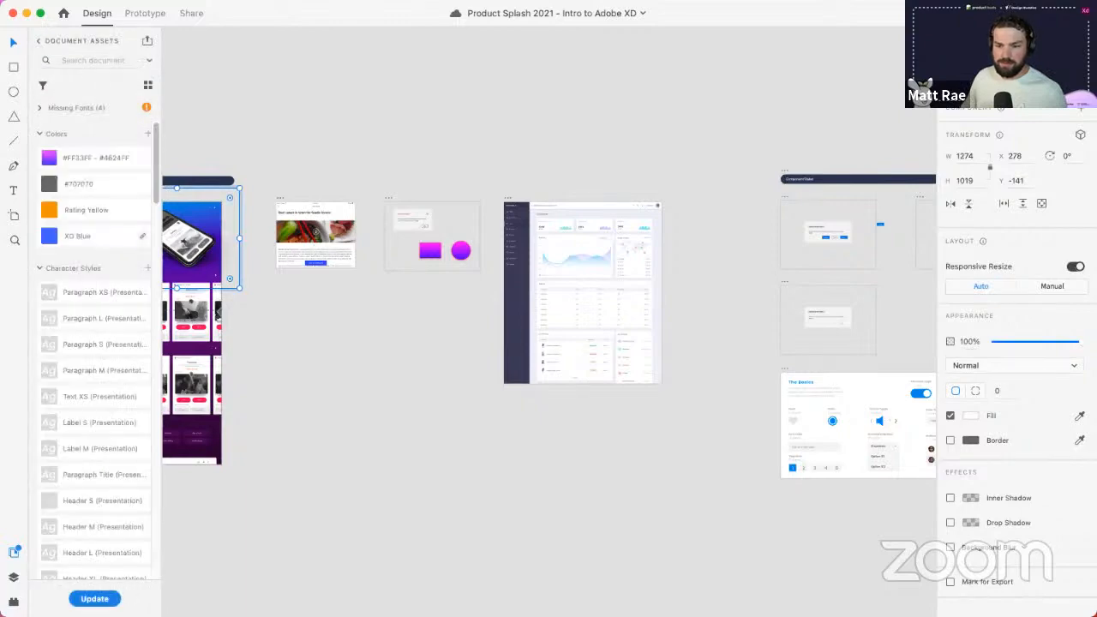
click(94, 598)
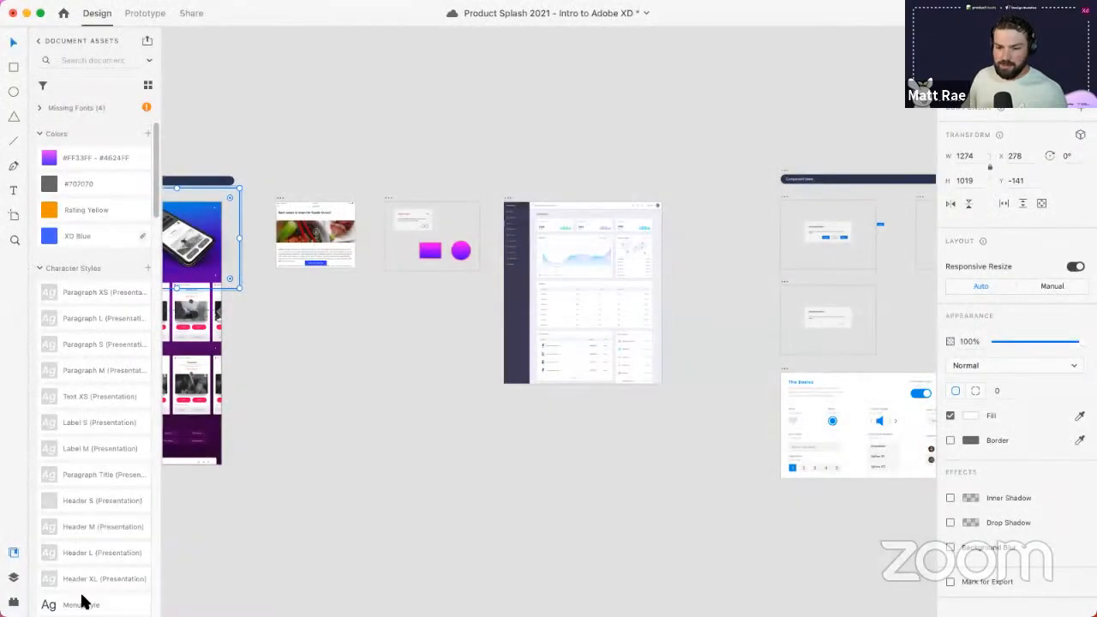
scroll(119, 407, down, 3)
scroll(121, 408, down, 10)
scroll(123, 408, up, 12)
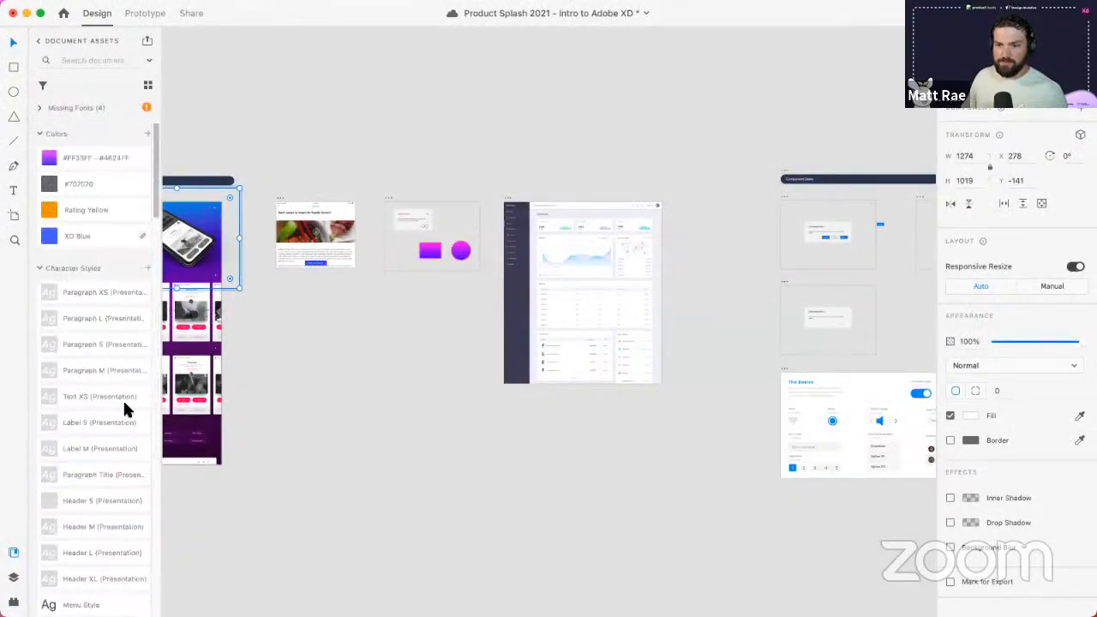
click(297, 204)
drag(277, 392, 387, 366)
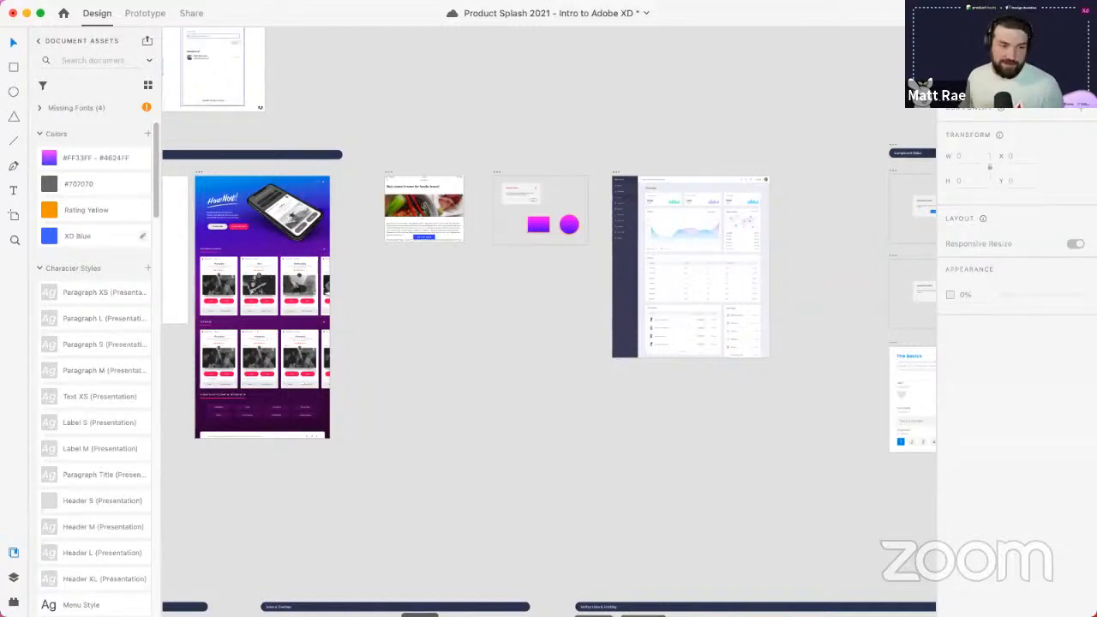
- Save the document with Cmd+S
key(cmd+s)
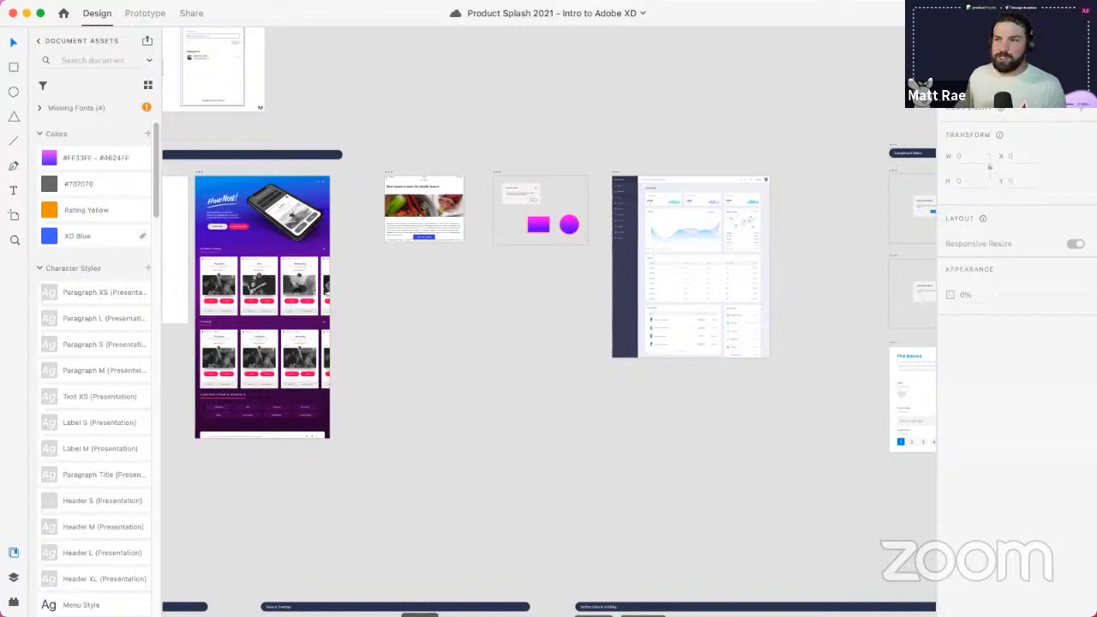
drag(424, 297, 482, 281)
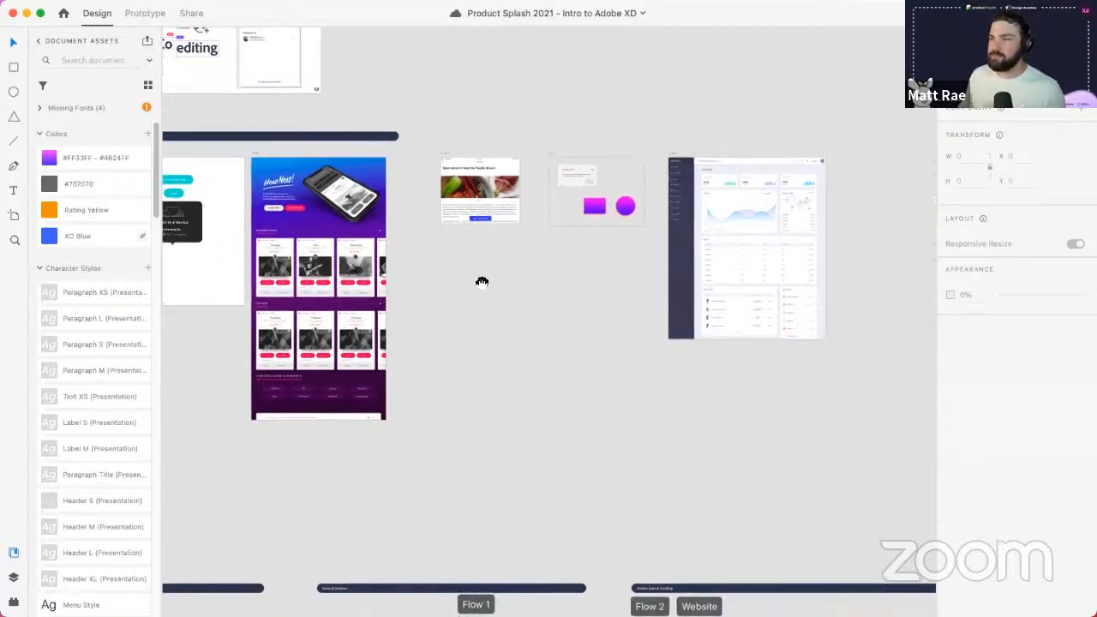
scroll(421, 192, up, 2)
scroll(421, 194, up, 1)
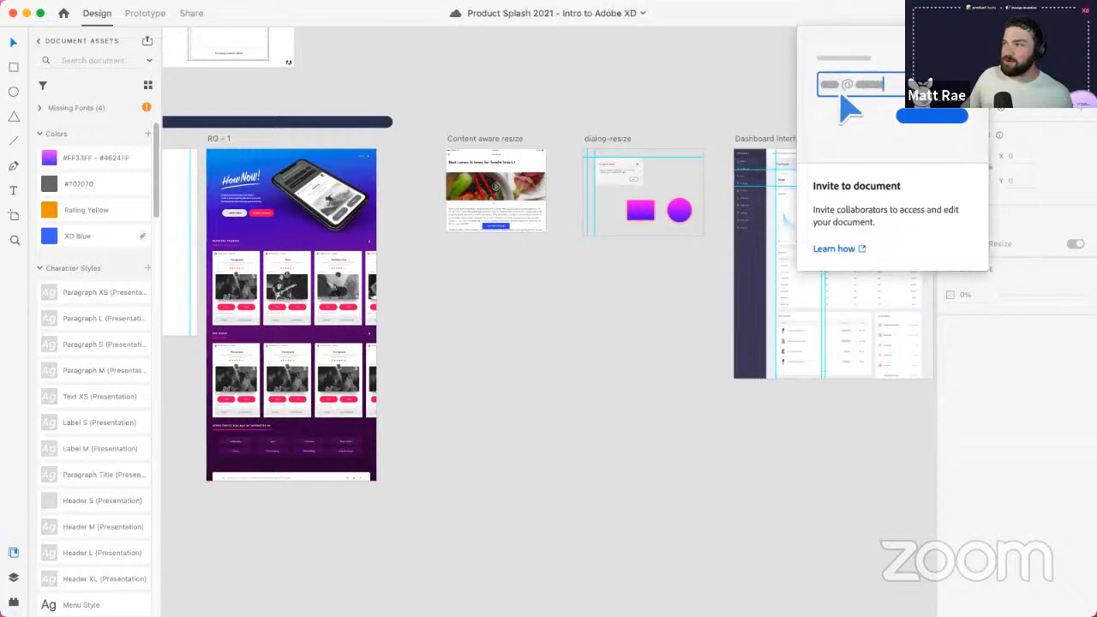
click(964, 14)
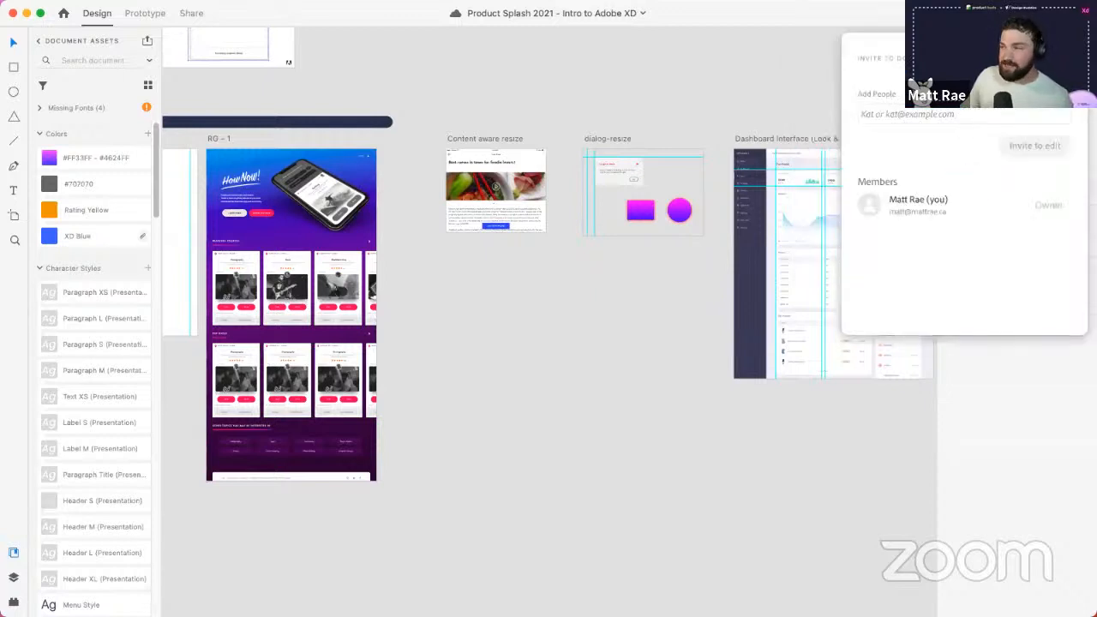
click(903, 120)
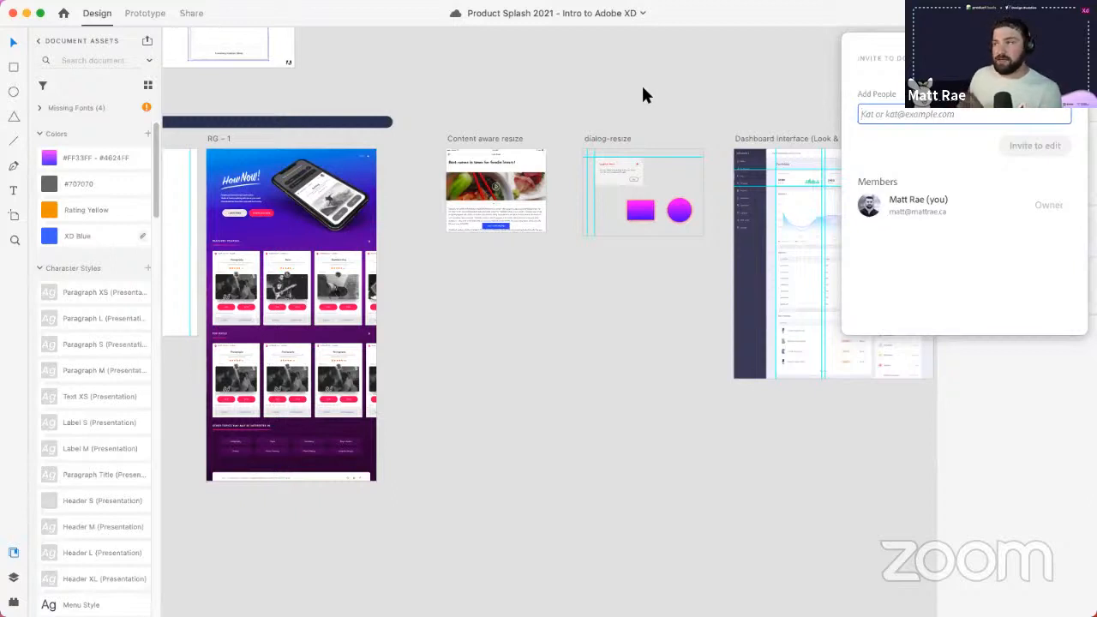
click(548, 334)
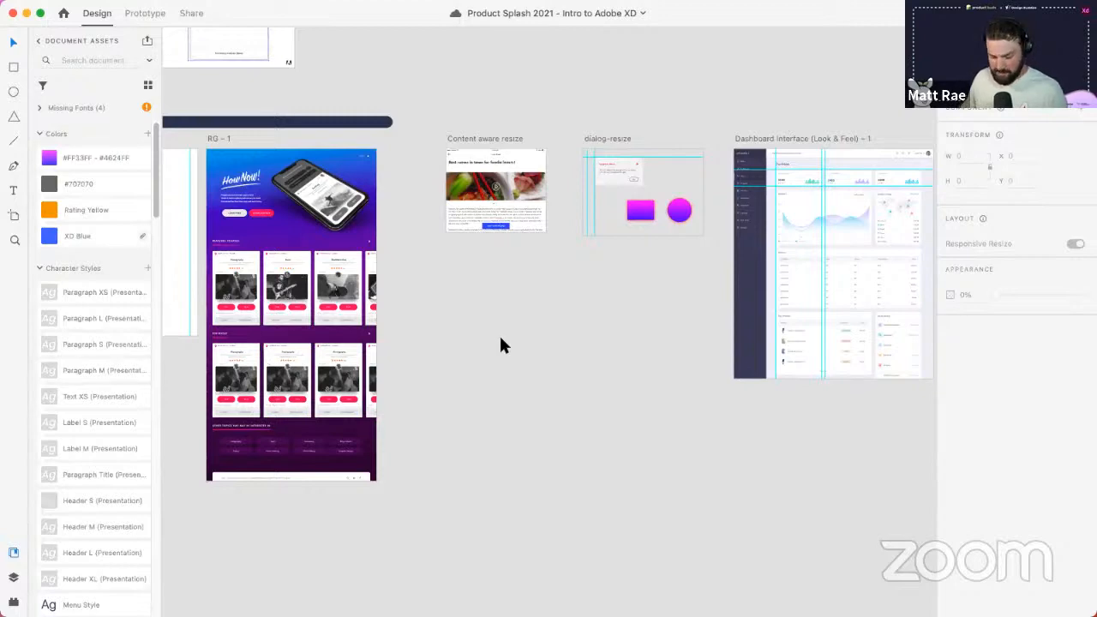
- Zoom out over all the flows, then zoom into the Auto-Animate and Navigator Demo artboards
scroll(501, 345, down, 6)
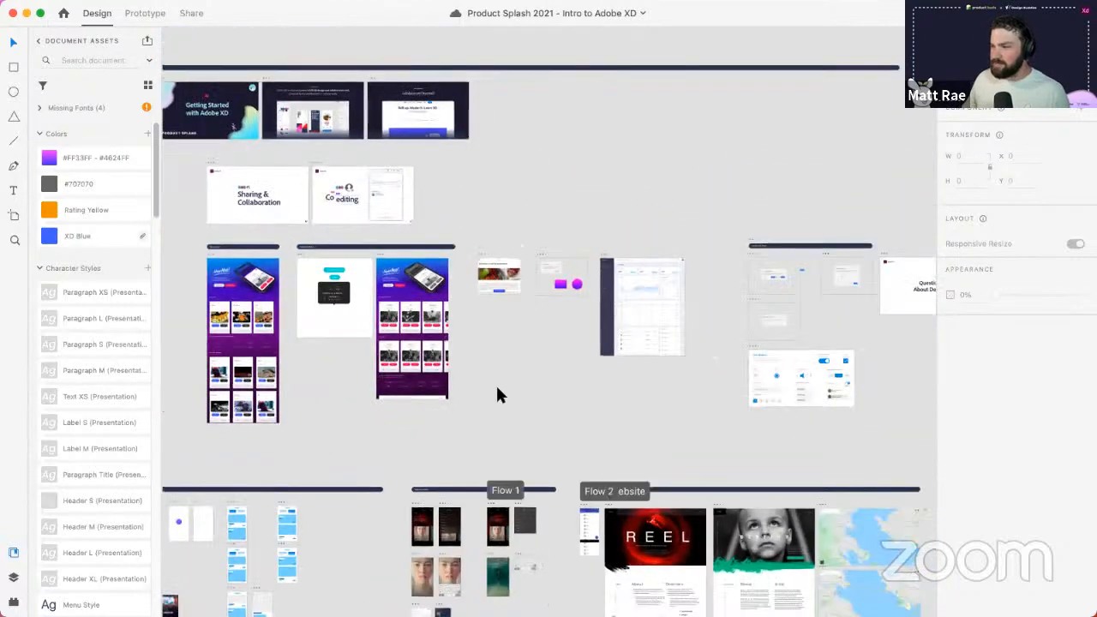
scroll(497, 390, down, 3)
drag(360, 436, 435, 208)
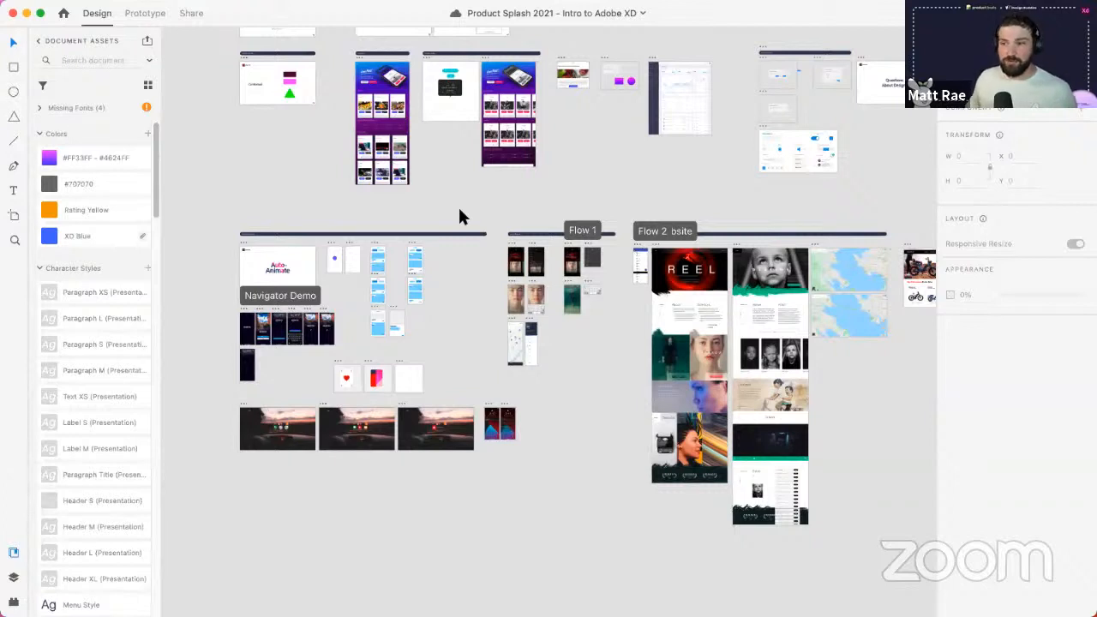
key(z)
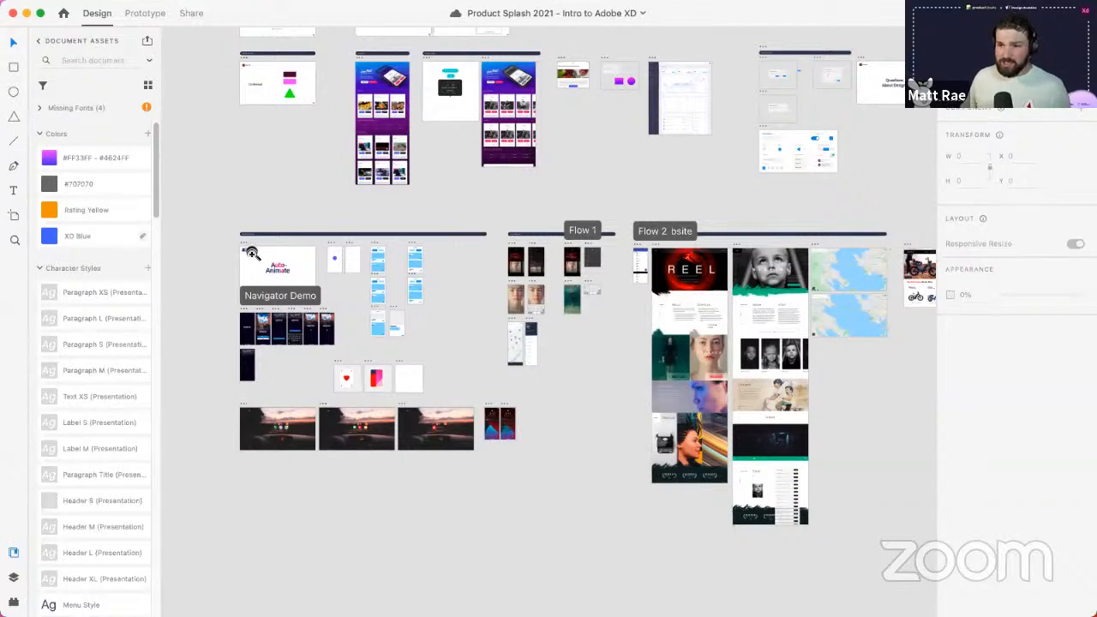
drag(230, 238, 330, 312)
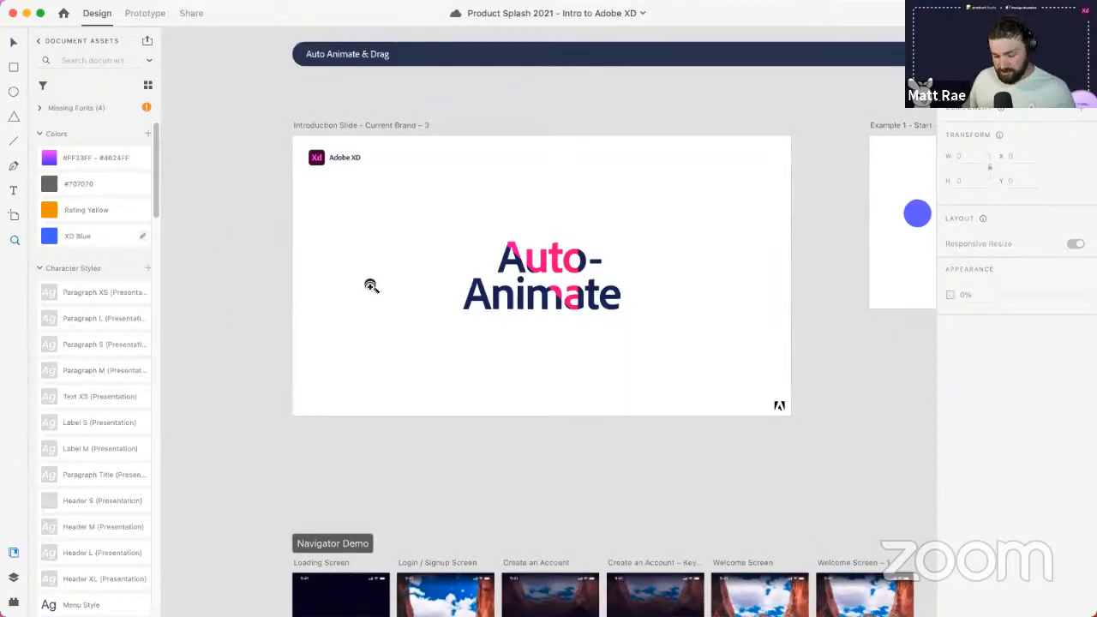
- Close the document assets list and frame the Example 1 tap artboards with the circle
click(651, 240)
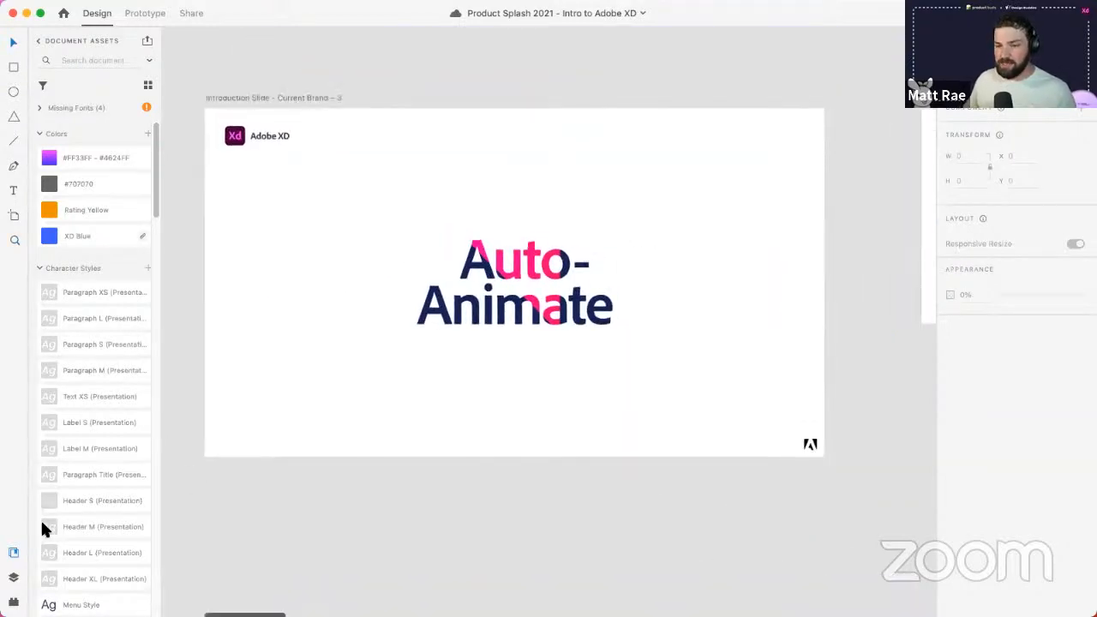
click(12, 555)
scroll(558, 360, left, 4)
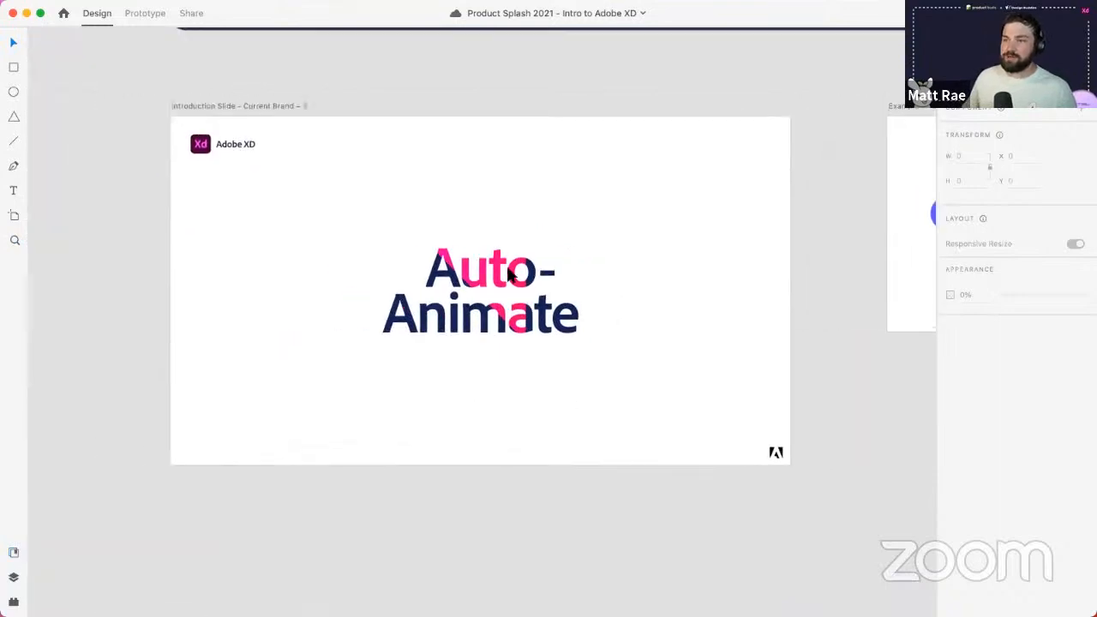
scroll(508, 272, up, 2)
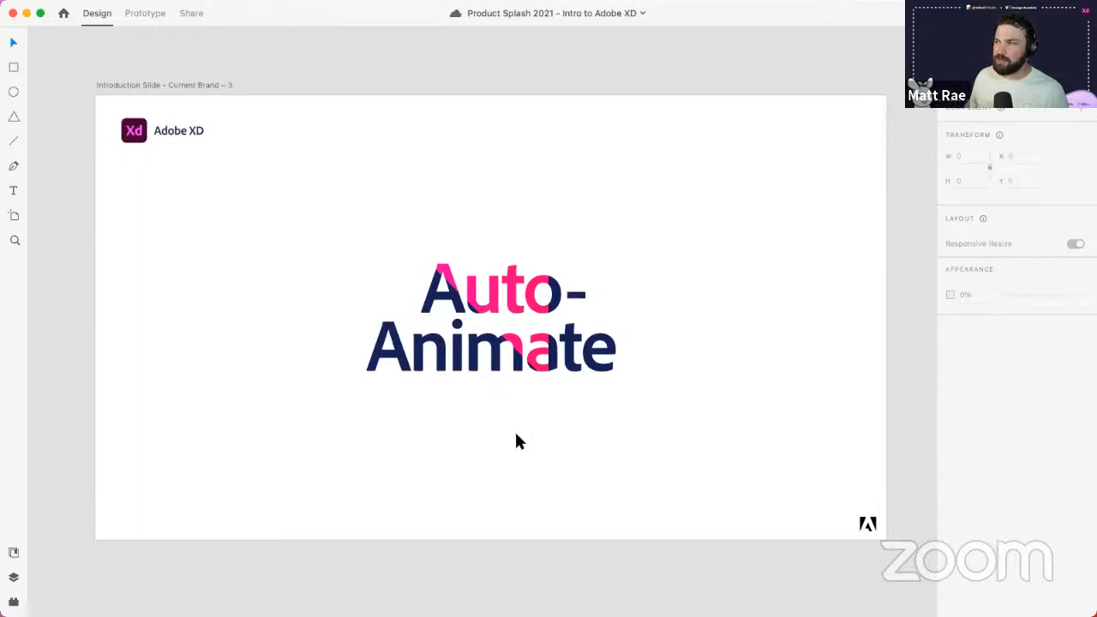
scroll(623, 179, down, 5)
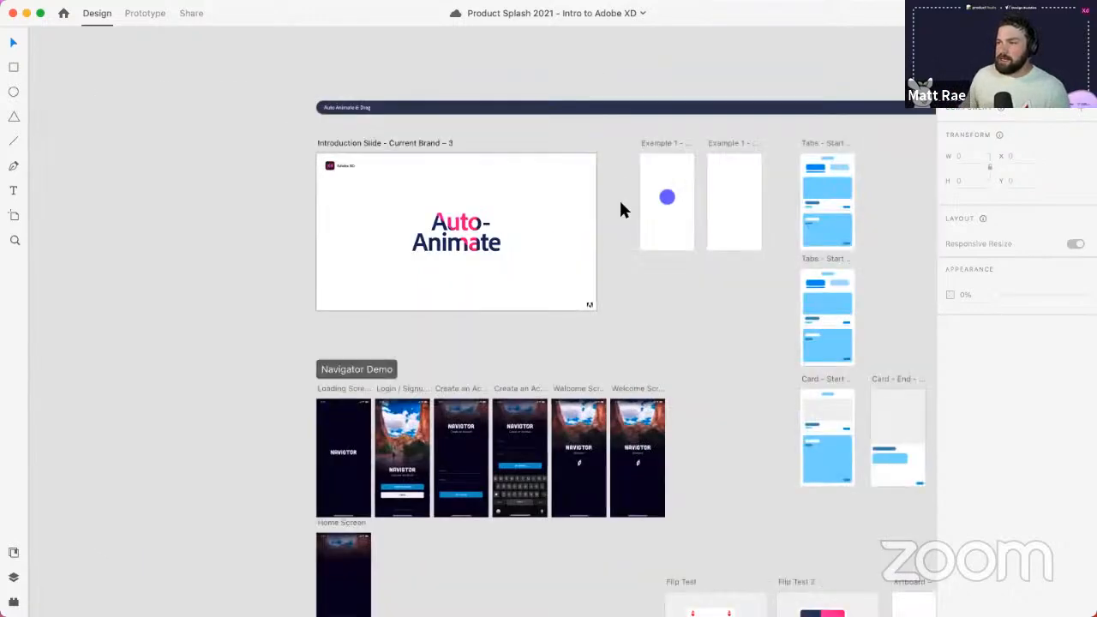
scroll(532, 218, right, 5)
scroll(531, 218, up, 1)
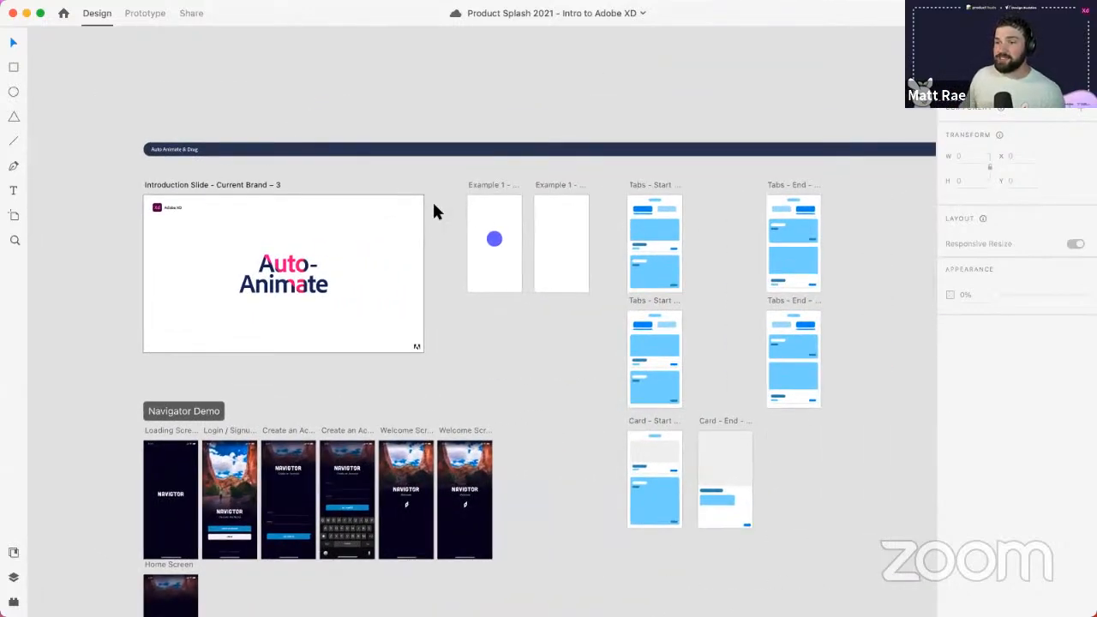
scroll(466, 215, left, 3)
scroll(466, 215, down, 1)
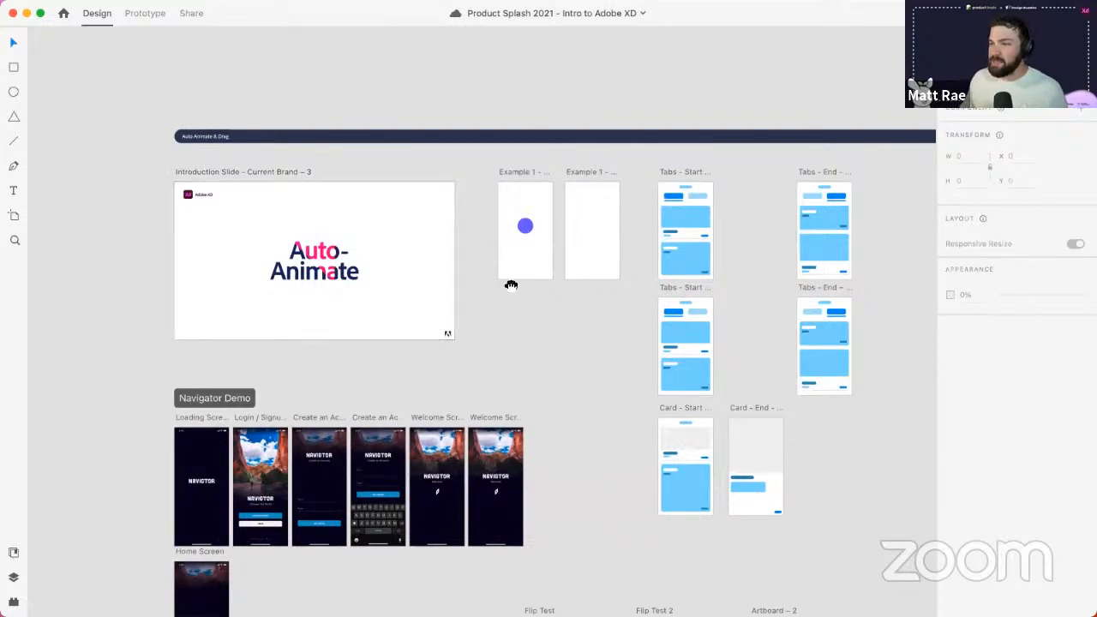
scroll(480, 222, right, 4)
scroll(480, 222, down, 2)
scroll(512, 138, up, 10)
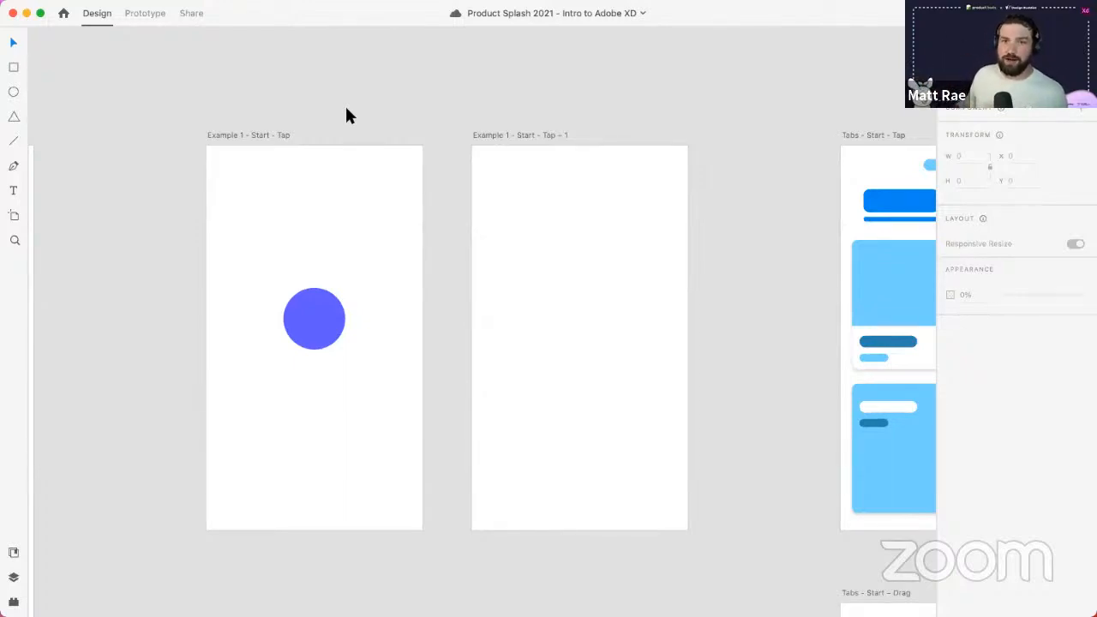
- Copy the blue circle onto the Example 1 - Start - Tap - 1 artboard
click(310, 314)
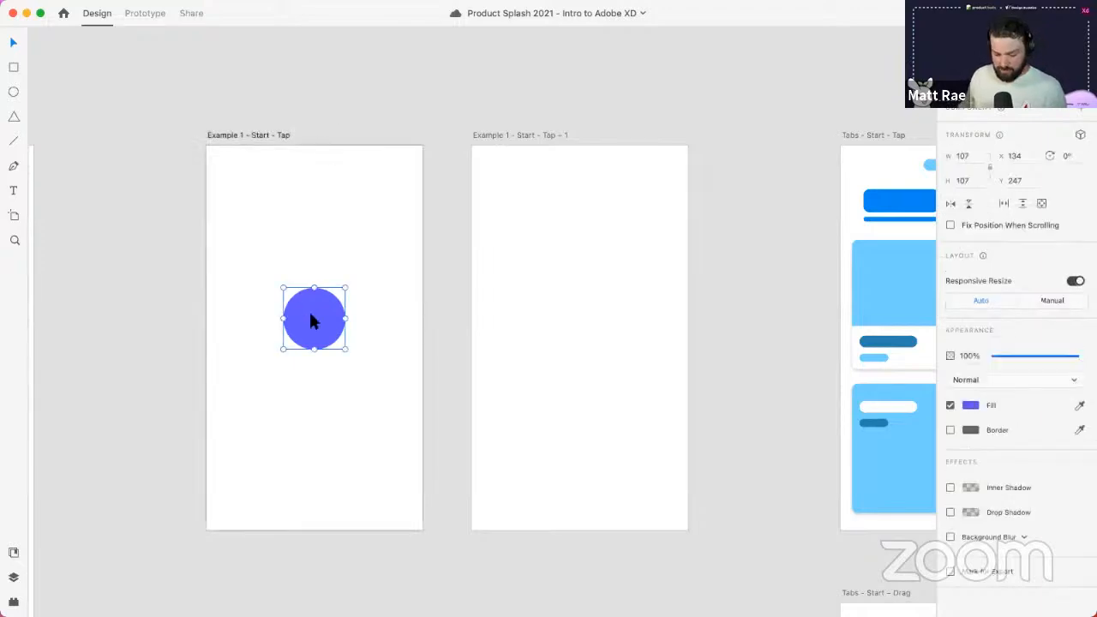
drag(310, 315, 592, 567)
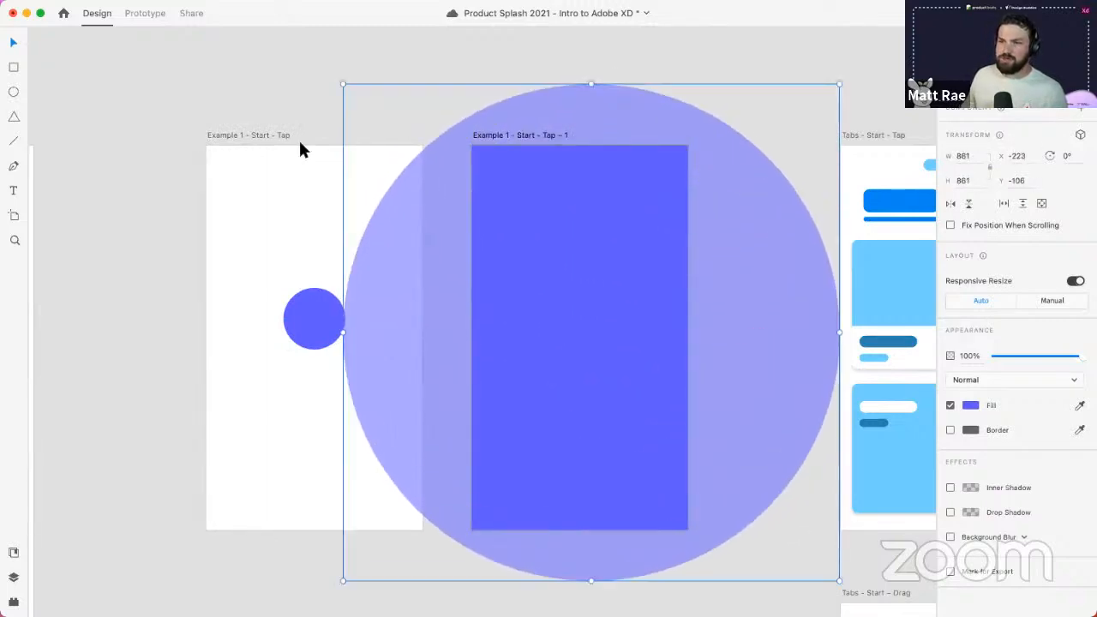
click(268, 137)
- In Prototype mode, link the circle to the Example 1 - Start - Tap - 1 artboard
click(145, 13)
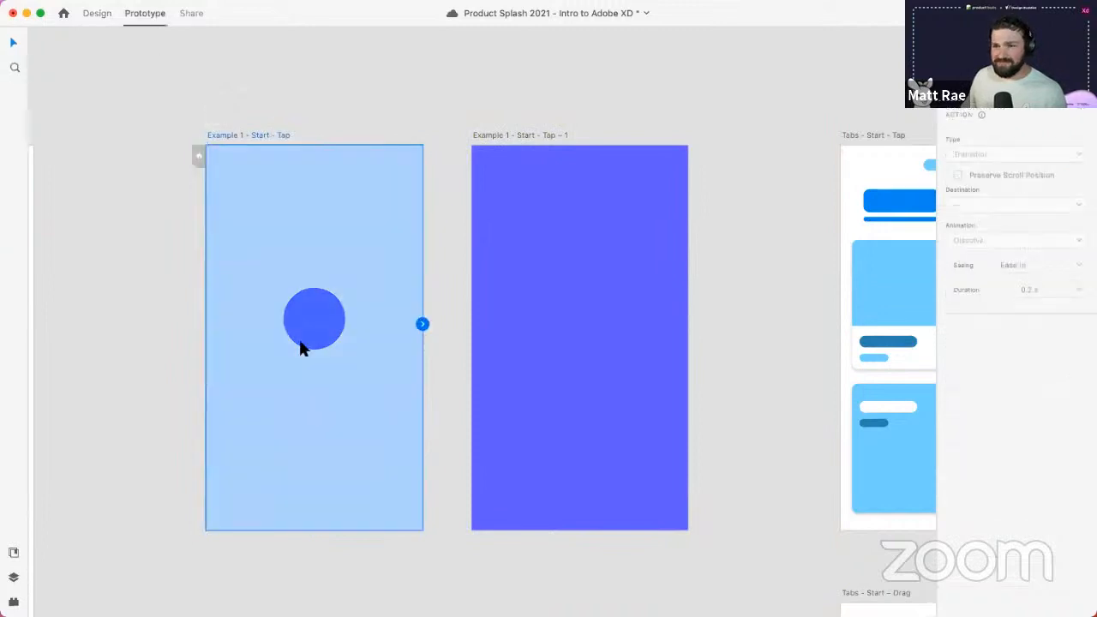
click(332, 324)
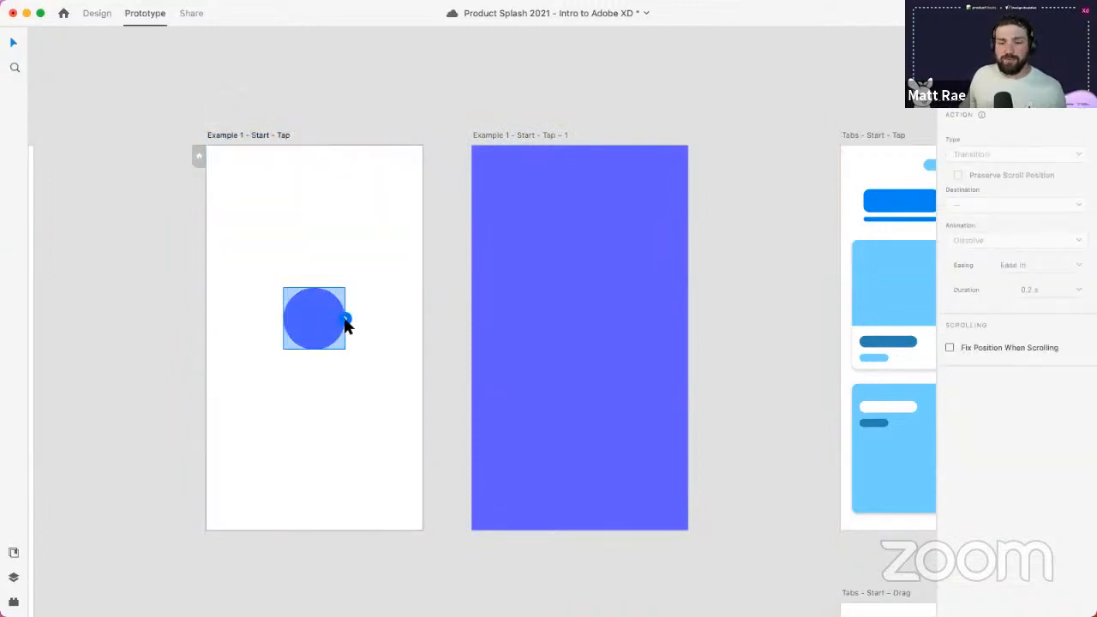
click(13, 580)
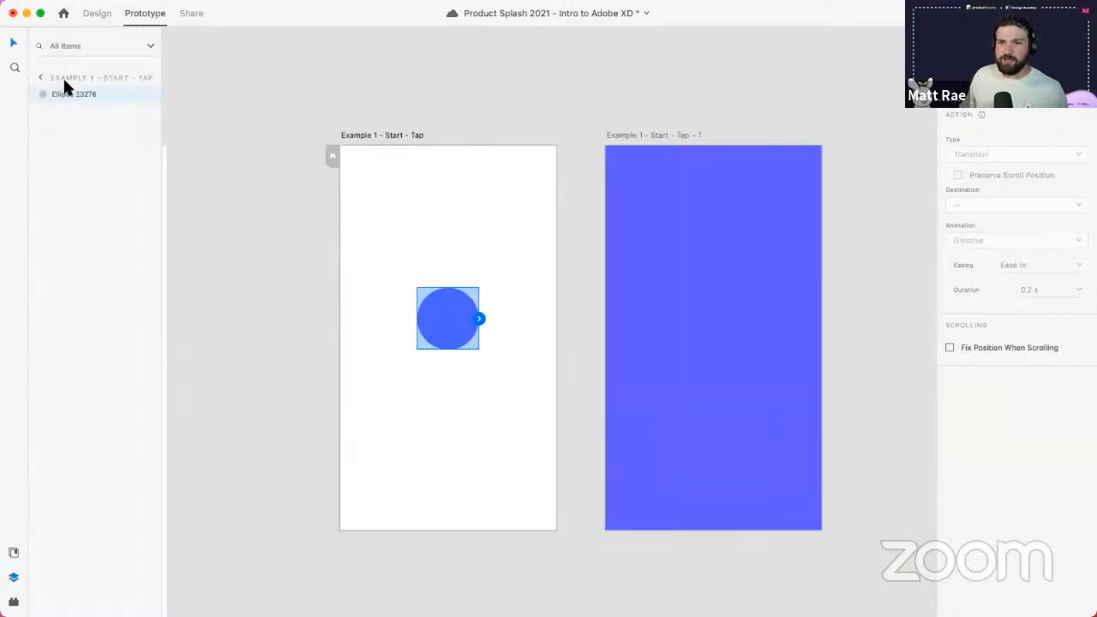
scroll(342, 350, right, 2)
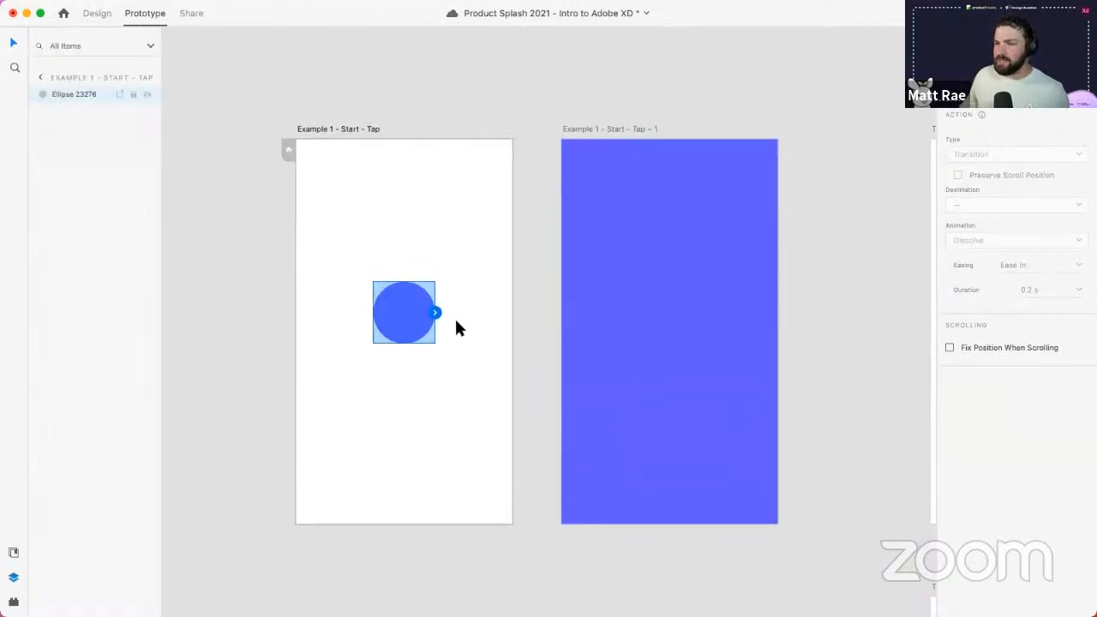
drag(436, 312, 571, 227)
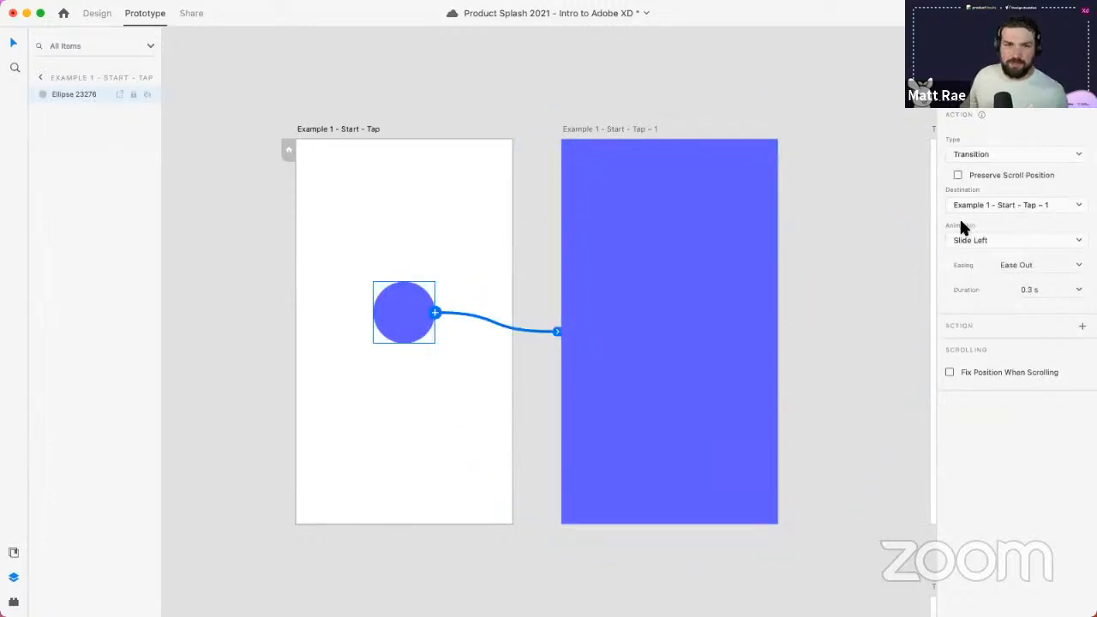
- Set the interaction to Transition with Dissolve animation, Ease Out easing, 0.3 s
click(992, 154)
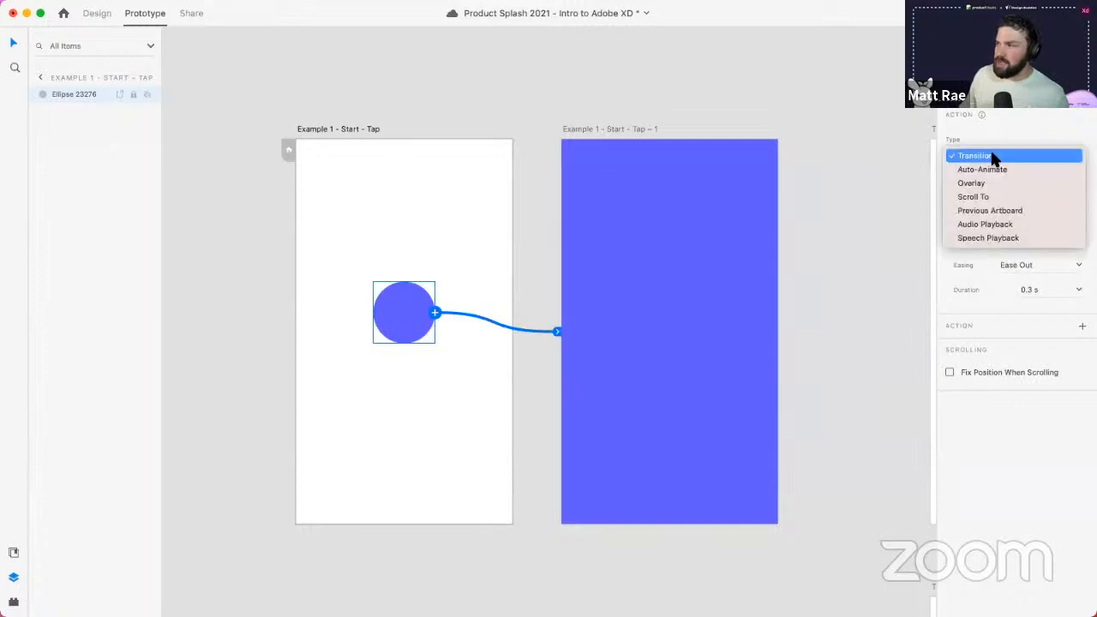
click(997, 128)
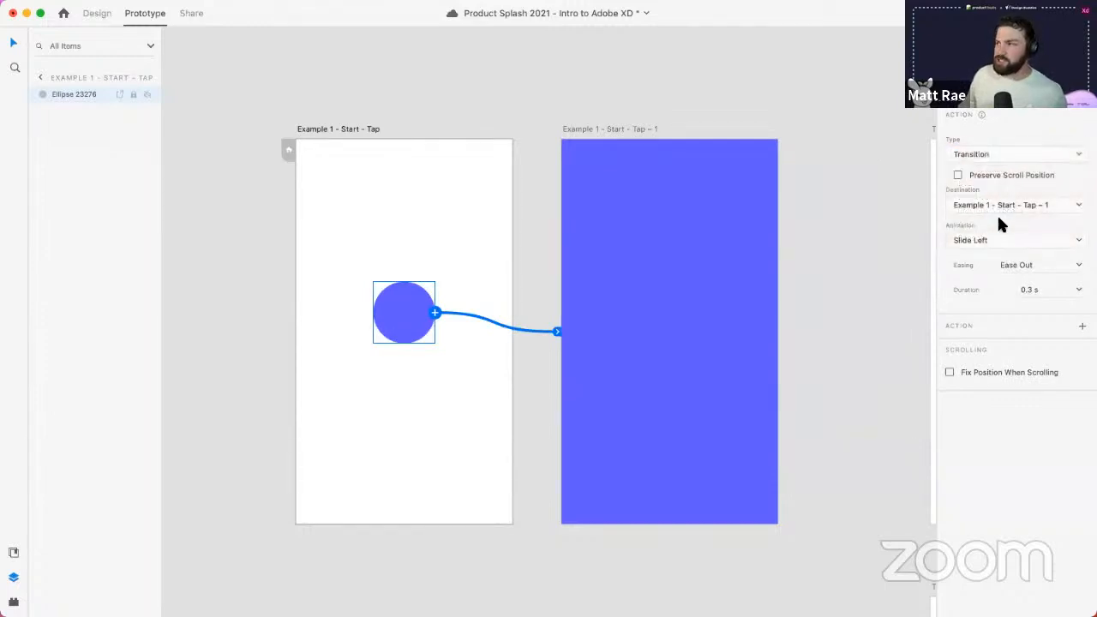
click(997, 240)
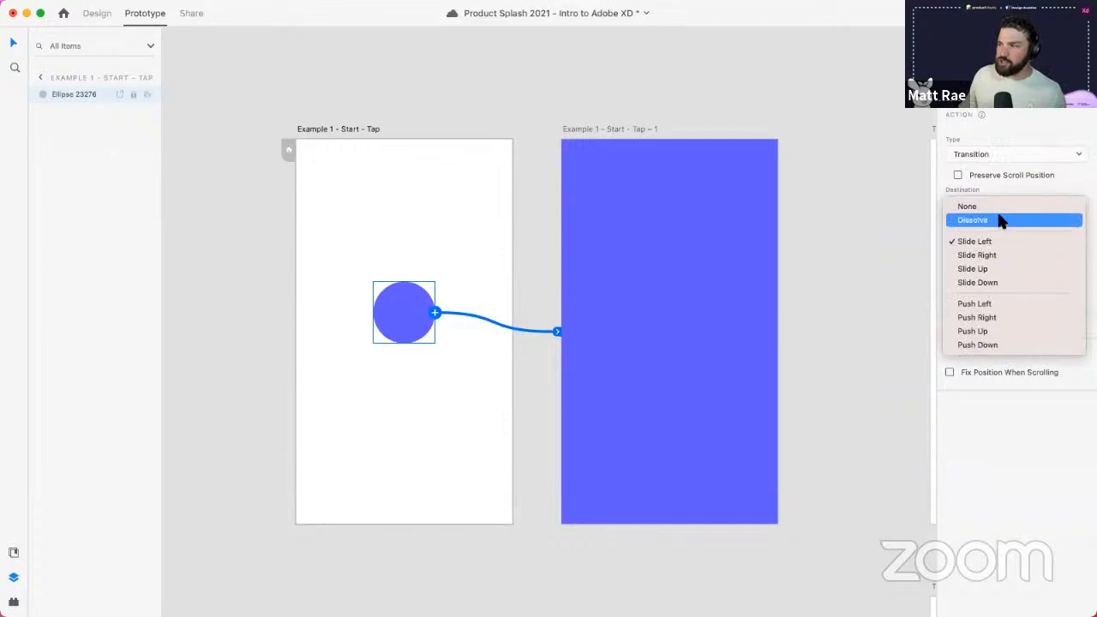
click(1001, 220)
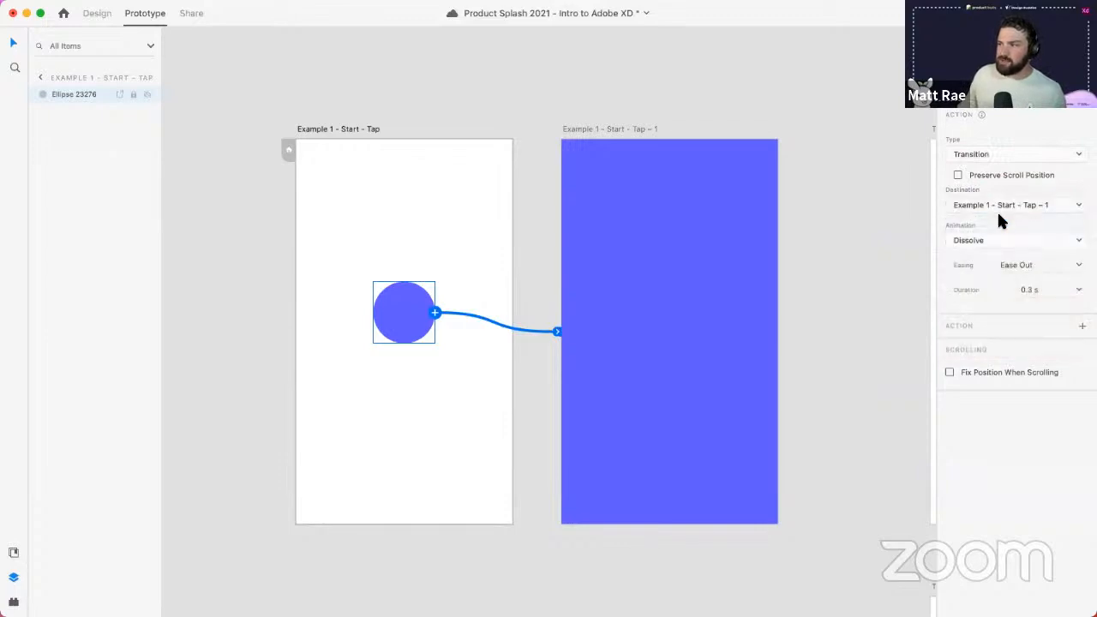
click(1078, 267)
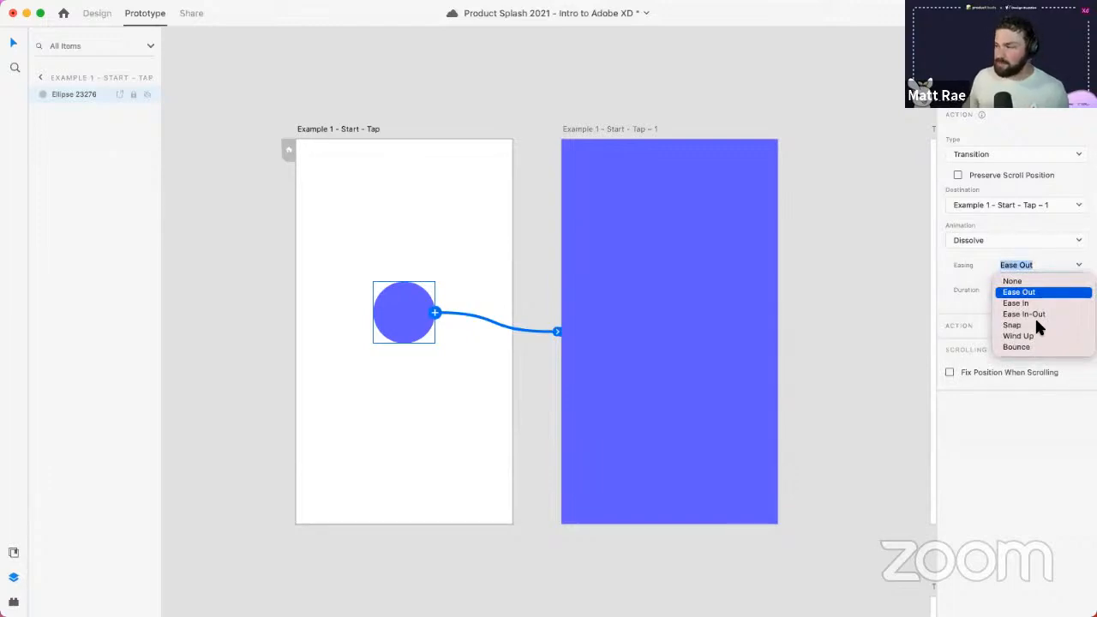
click(971, 272)
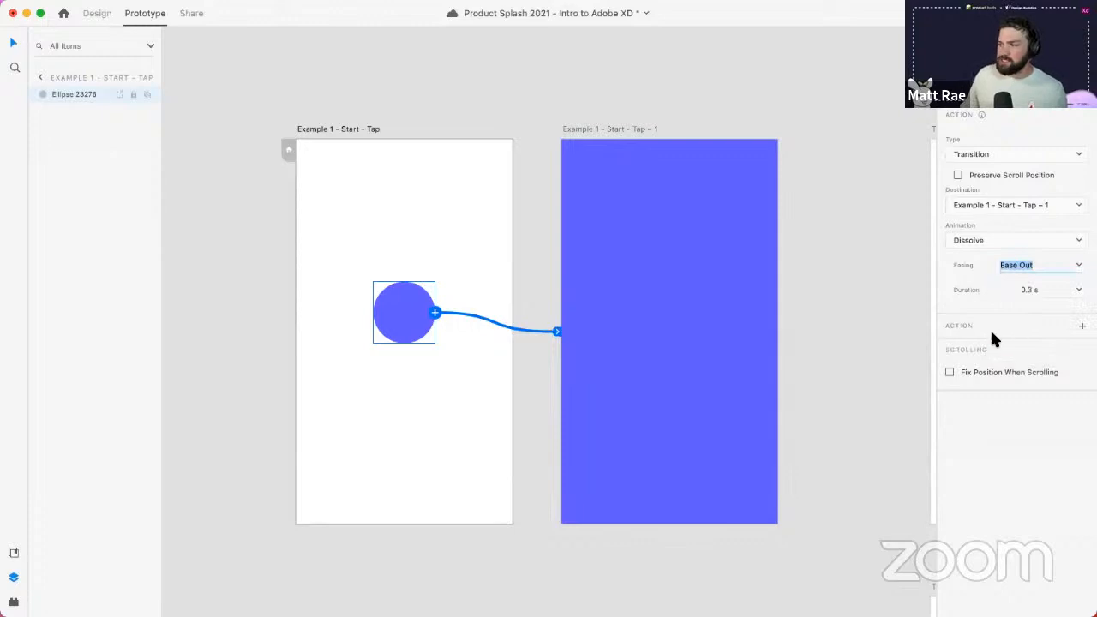
- Preview from Example 1 - Start - Tap and tap the circle to test the dissolve
click(339, 130)
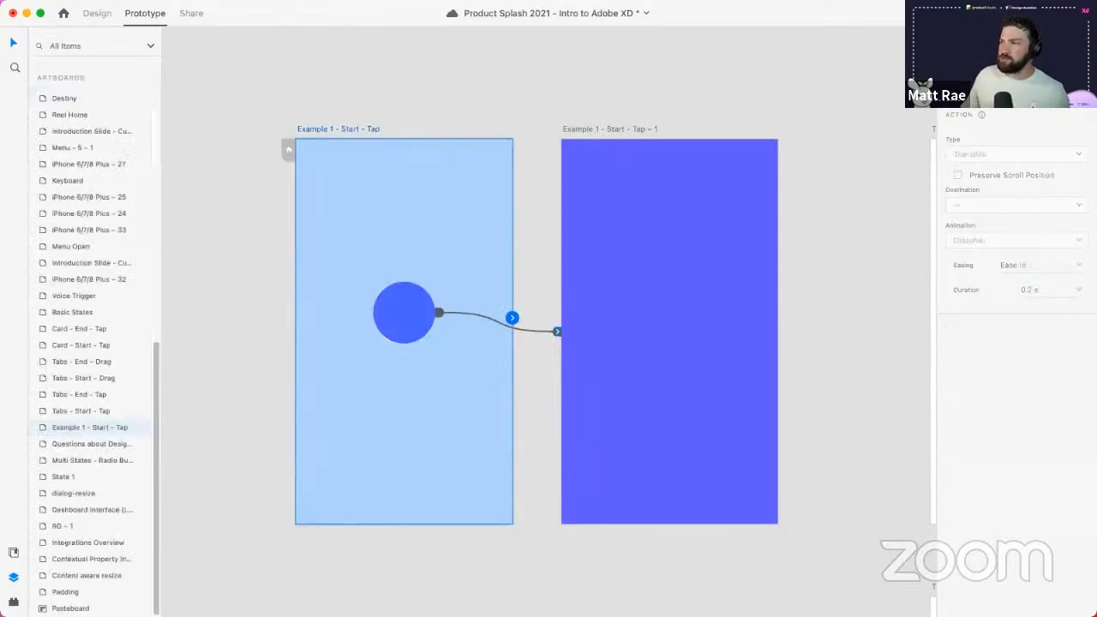
key(super+Return)
drag(154, 147, 180, 84)
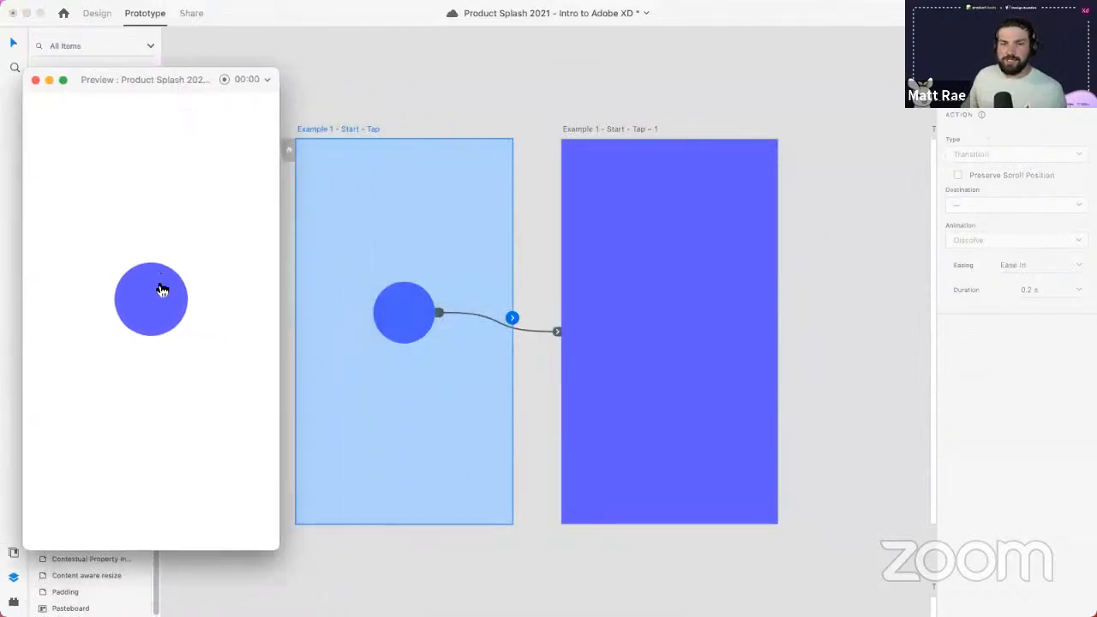
click(540, 442)
drag(531, 440, 616, 409)
click(165, 313)
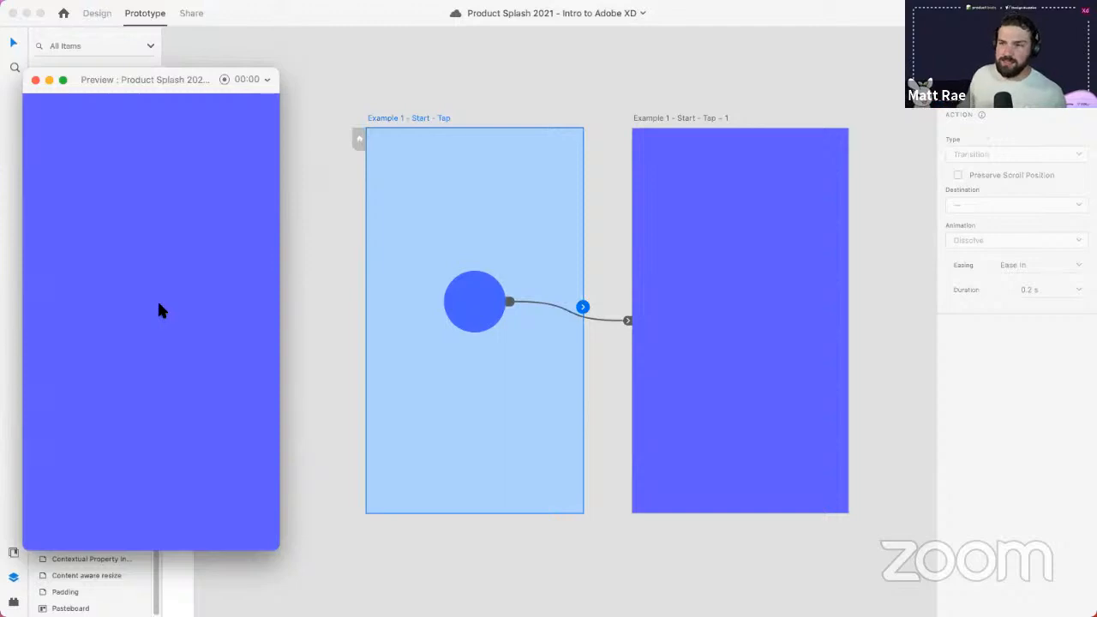
click(568, 313)
click(569, 306)
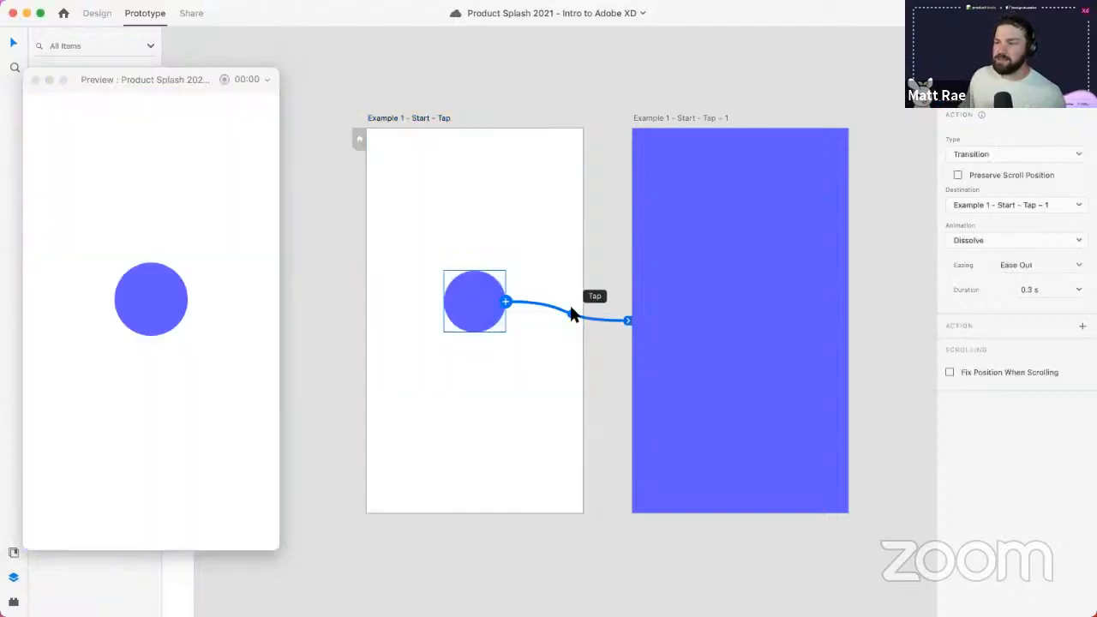
- Change the circle's tap interaction to Auto-Animate and test it in the preview
click(977, 154)
click(982, 167)
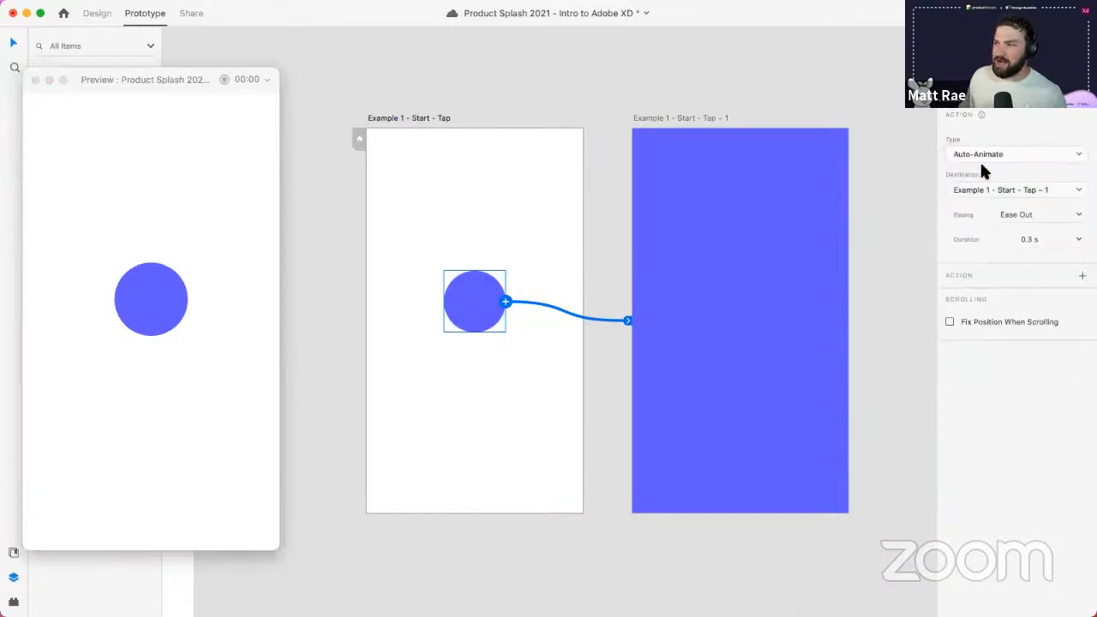
click(163, 296)
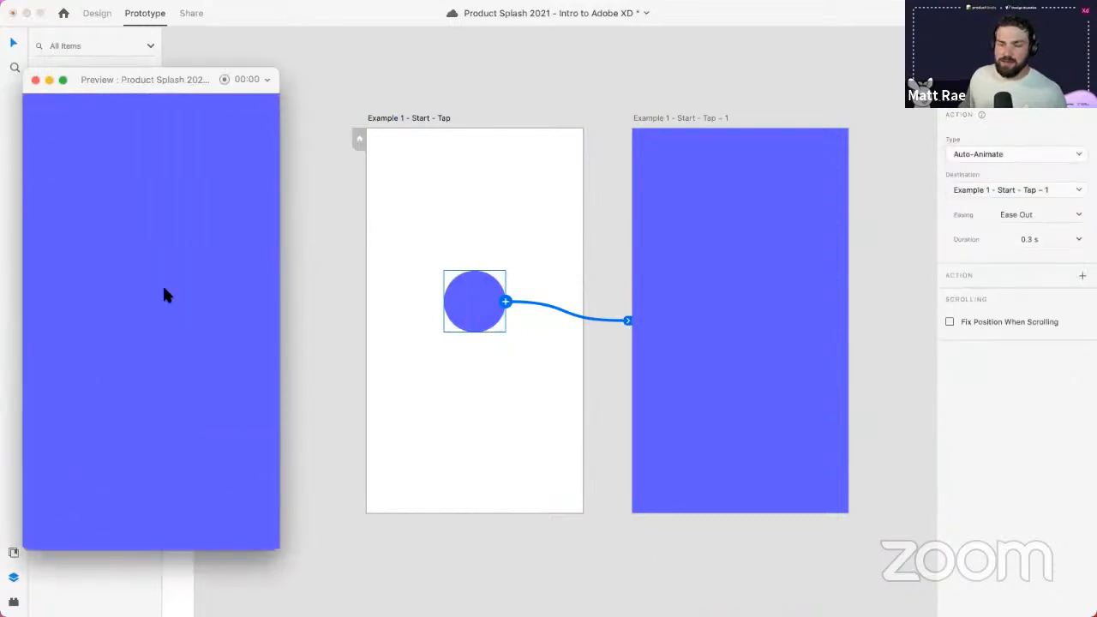
- Wire the large circle back to Example 1 - Start - Tap and test the grow-and-shrink animation
click(722, 285)
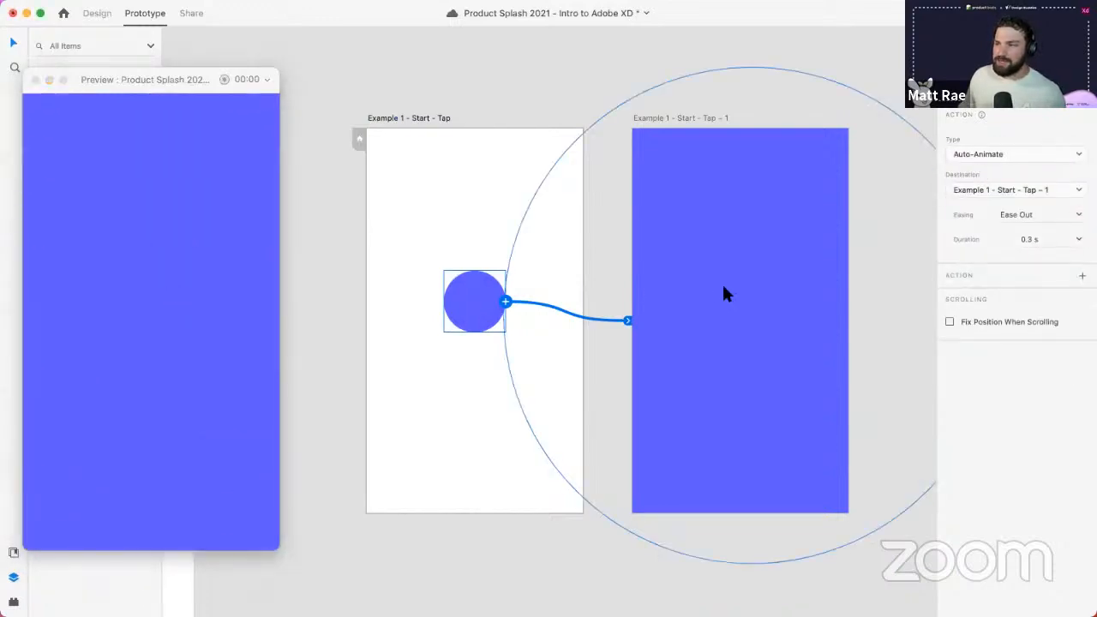
click(724, 294)
scroll(724, 291, right, 3)
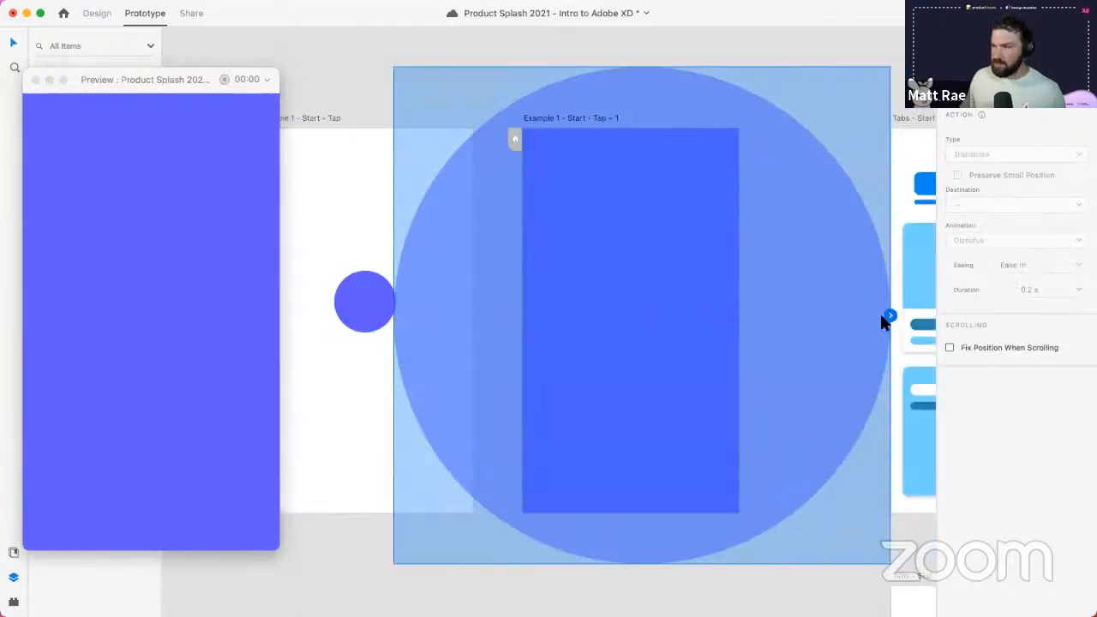
drag(888, 317, 330, 360)
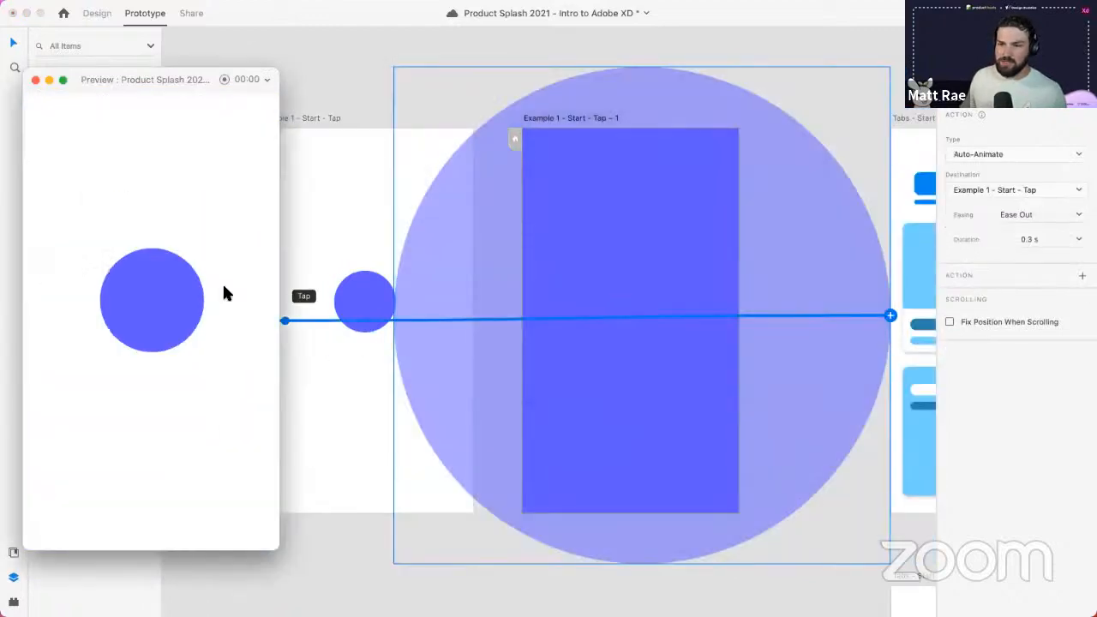
click(172, 304)
click(172, 305)
click(173, 306)
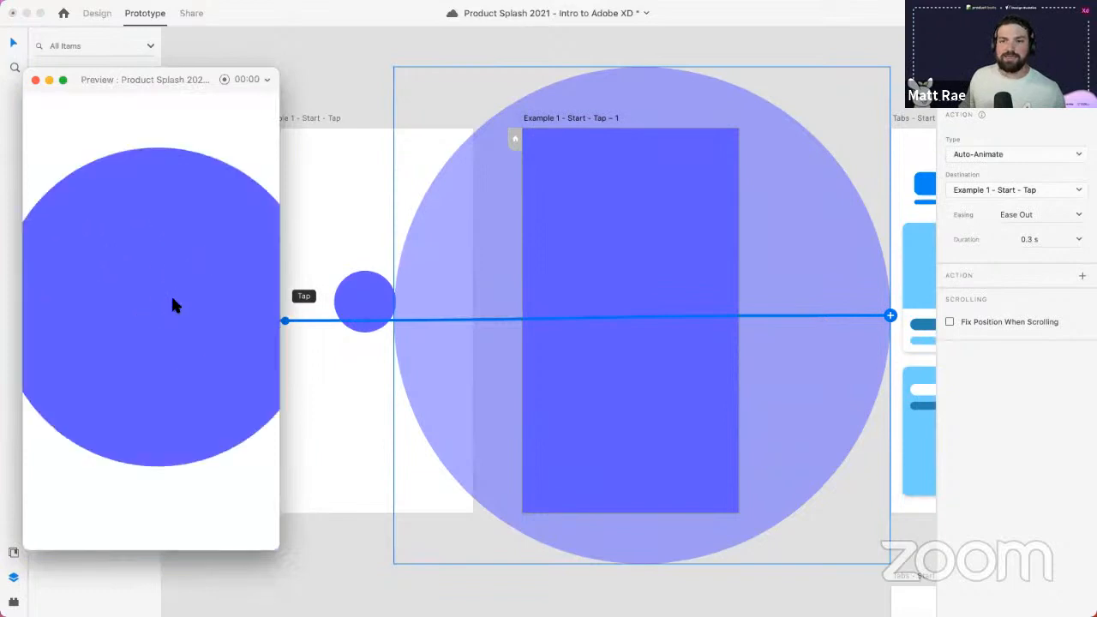
click(173, 306)
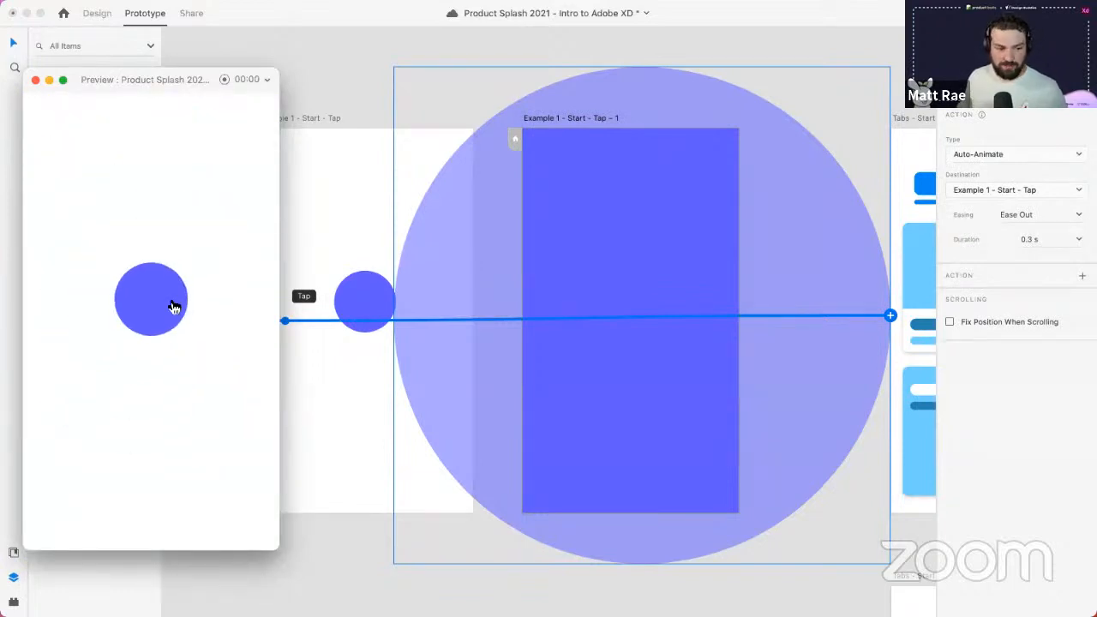
click(358, 81)
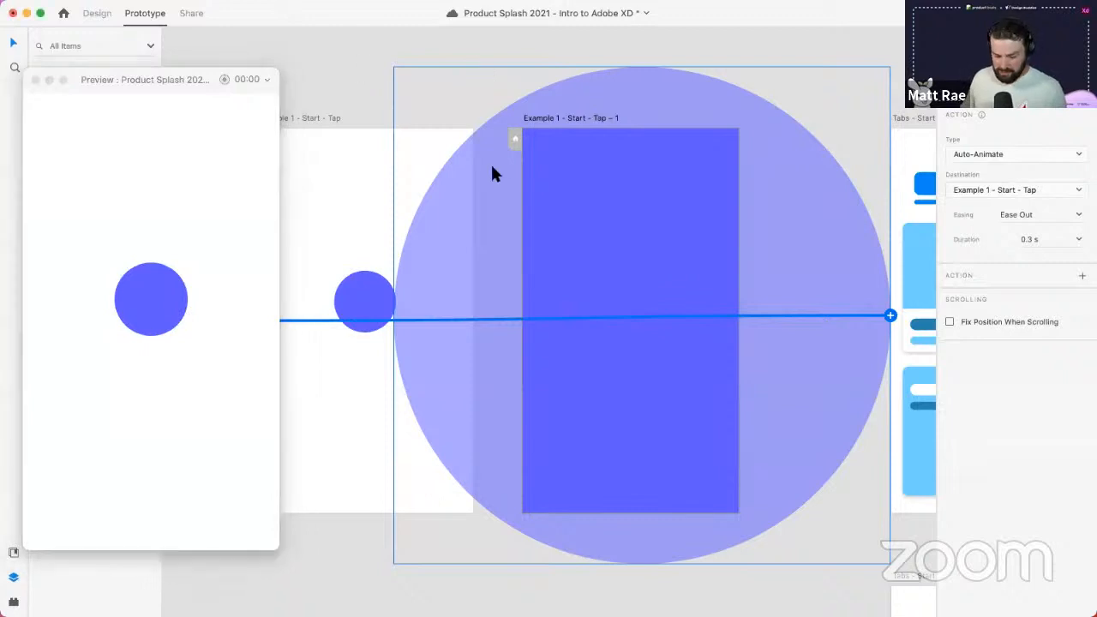
scroll(495, 176, down, 3)
scroll(495, 176, down, 3)
scroll(783, 215, right, 5)
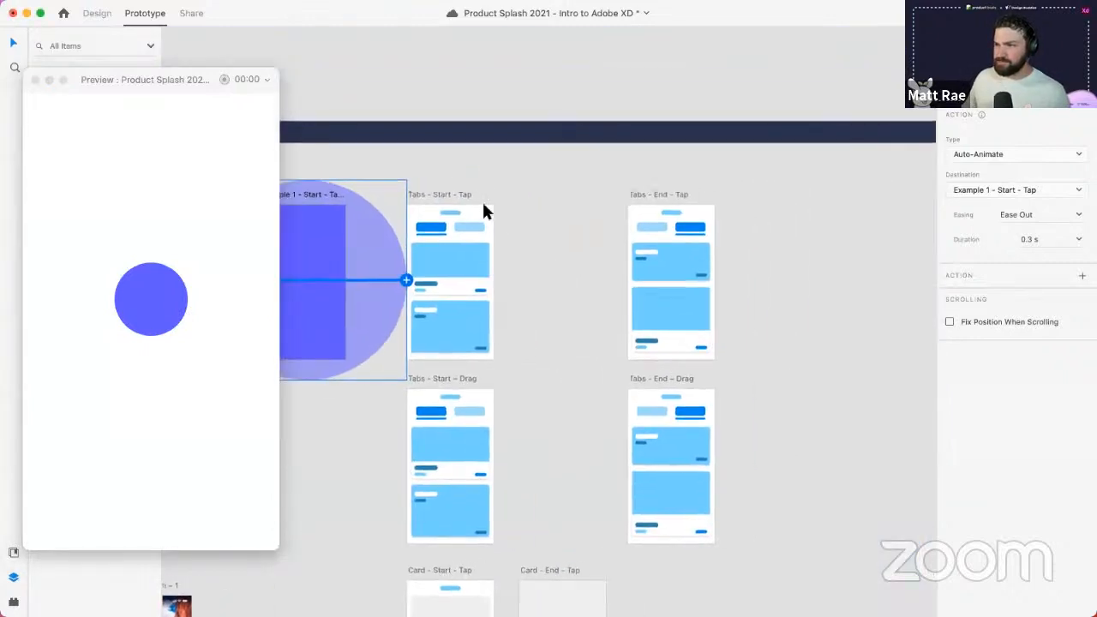
- Link the start artboard's tab to Tabs - End - Tap and the end artboard's tab back to Tabs - Start - Tap
click(460, 195)
scroll(524, 235, up, 5)
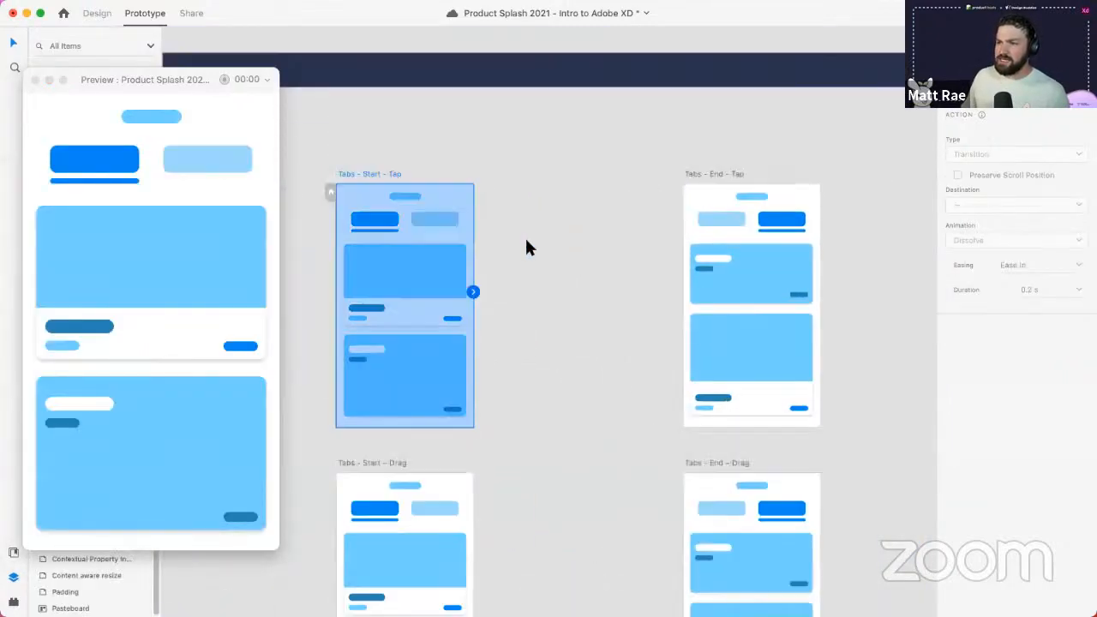
scroll(547, 258, down, 2)
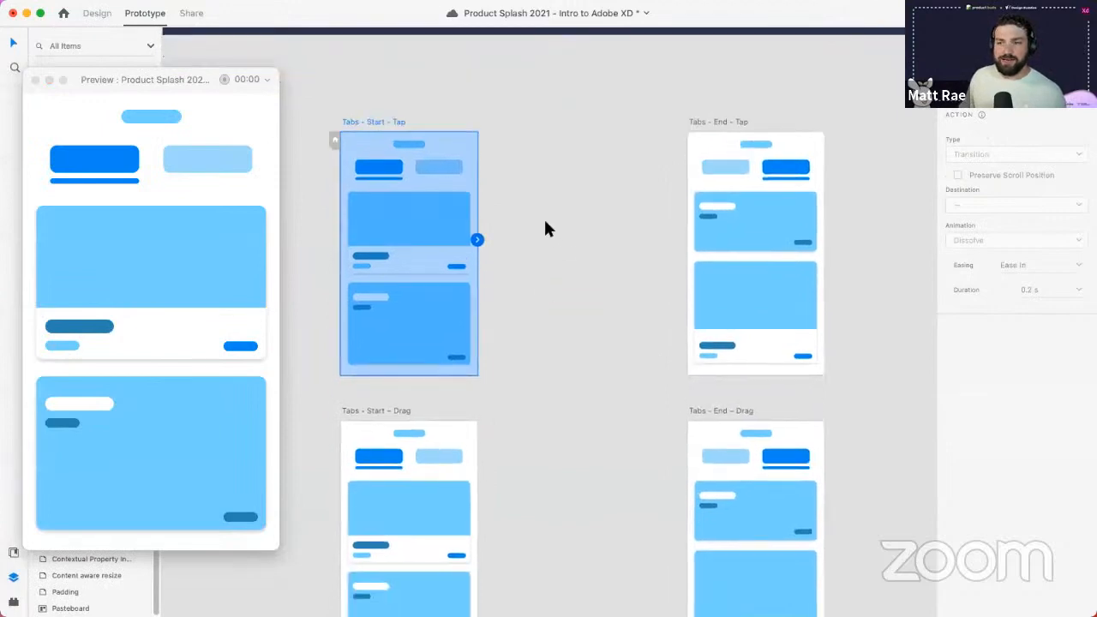
click(382, 238)
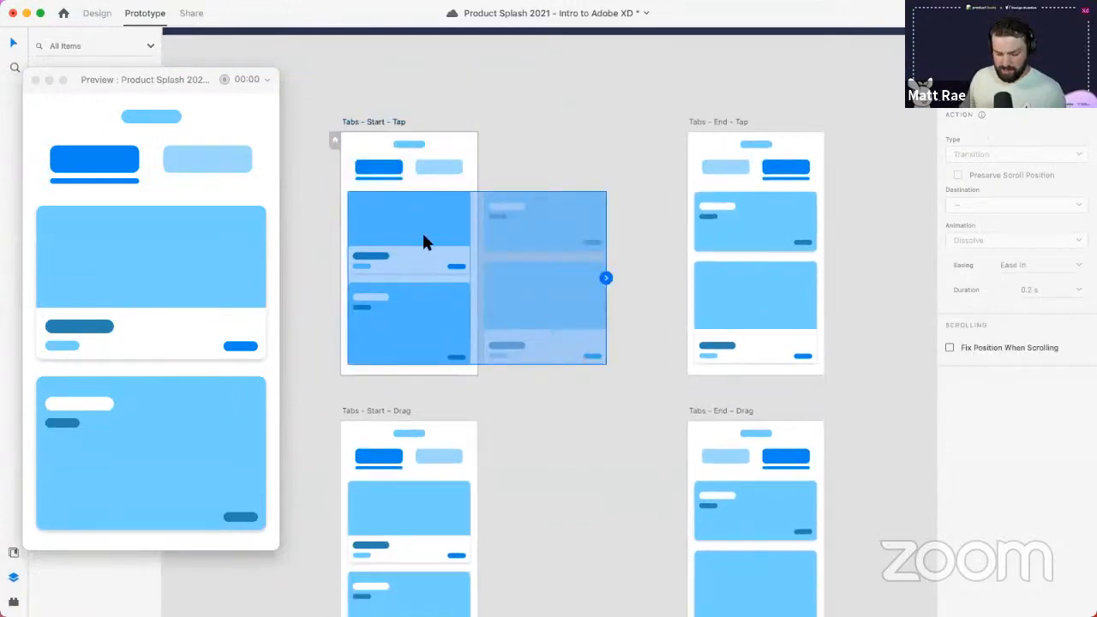
scroll(423, 237, up, 5)
drag(467, 318, 519, 352)
click(501, 149)
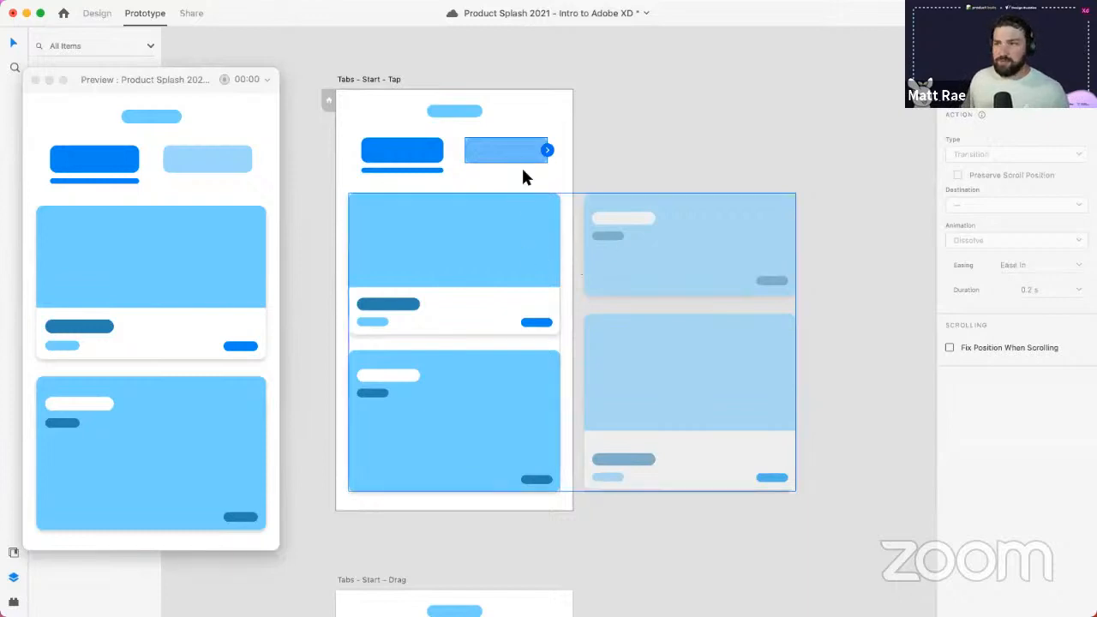
drag(547, 153, 785, 150)
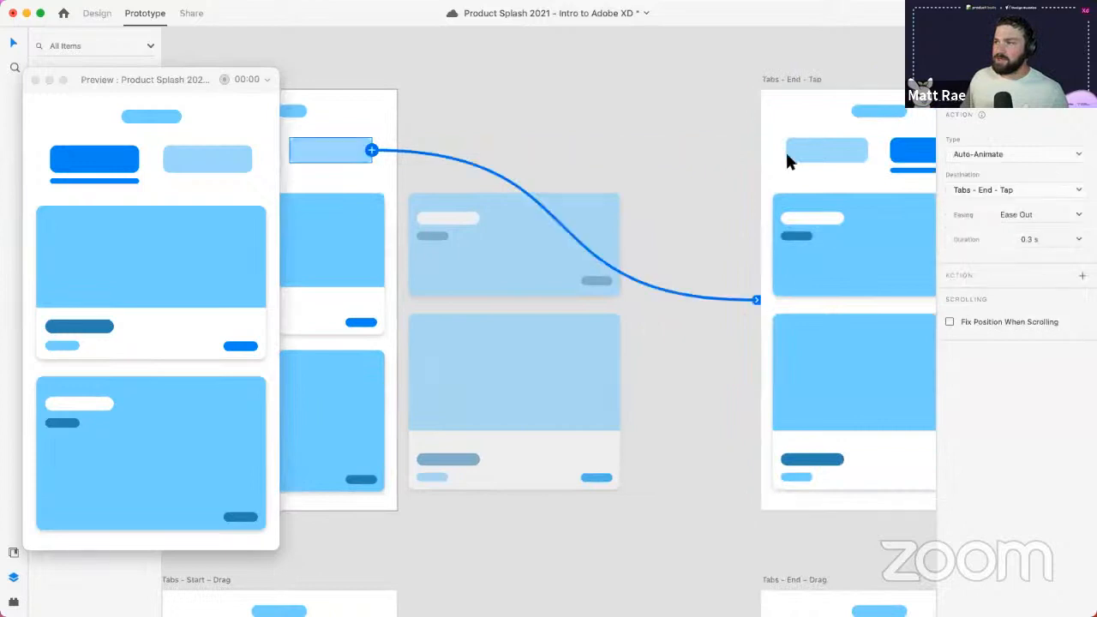
click(823, 152)
drag(868, 150, 389, 182)
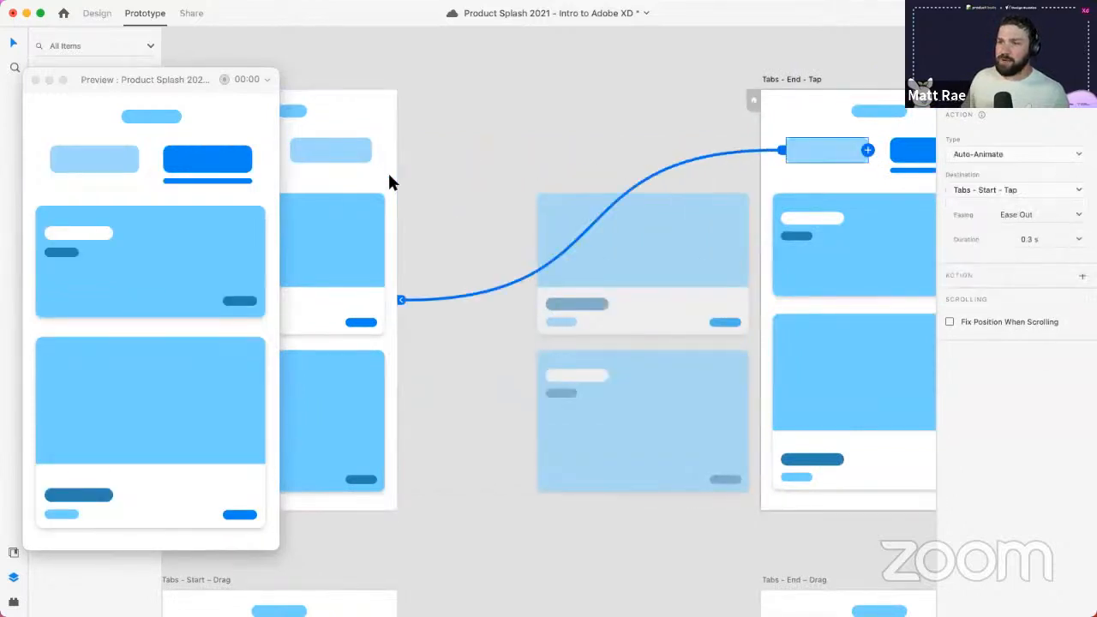
- Test the tab auto-animation by tapping both tabs repeatedly, then close the preview
click(88, 159)
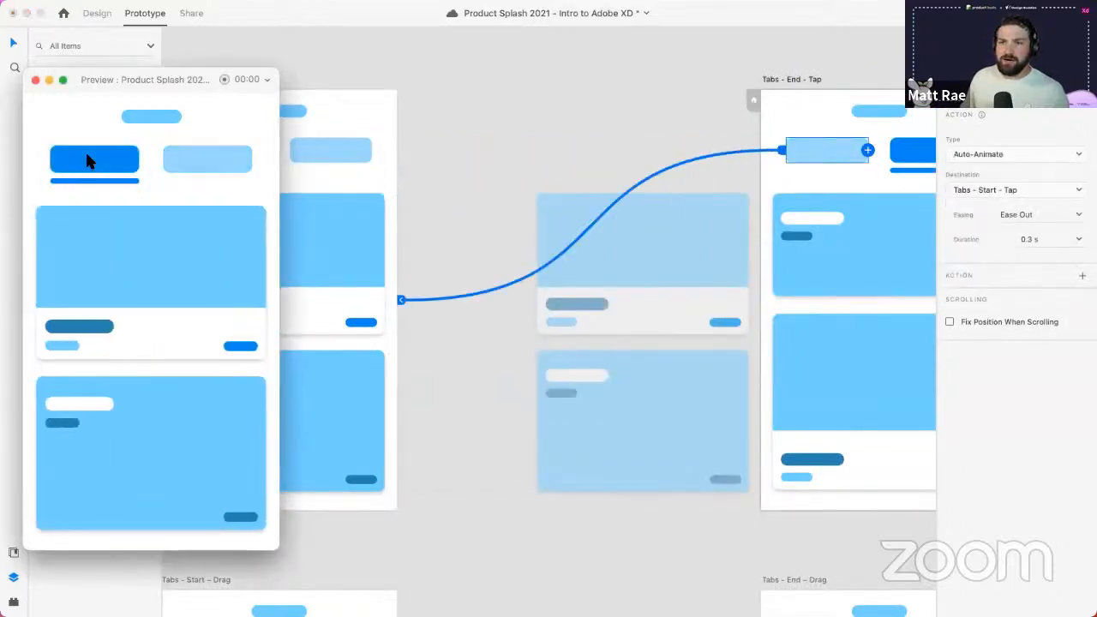
click(199, 162)
click(69, 153)
click(199, 159)
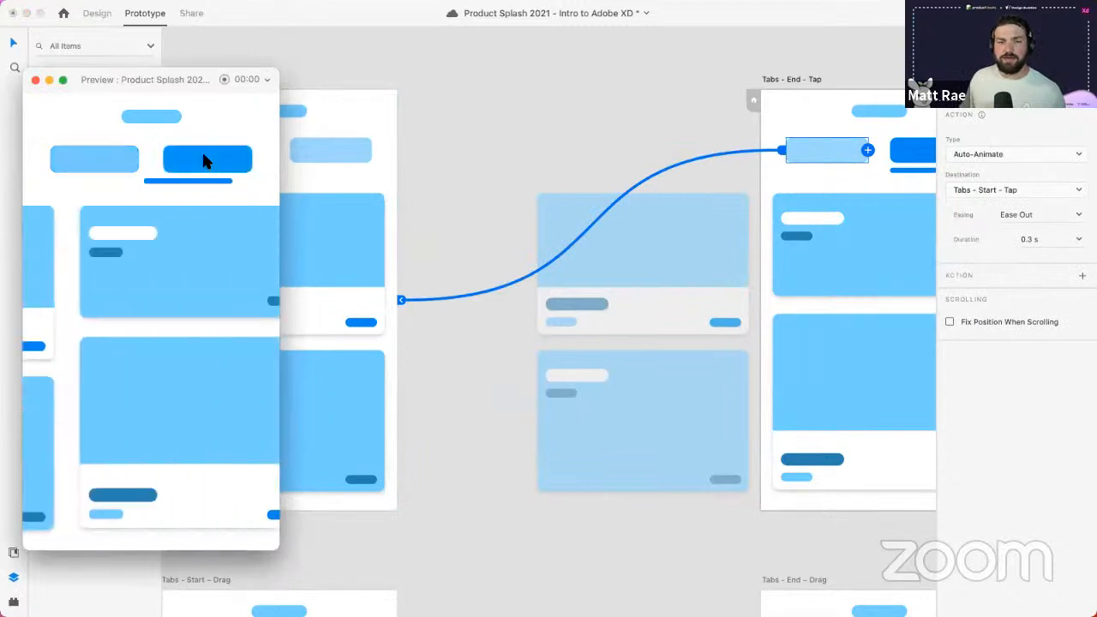
click(112, 170)
click(220, 167)
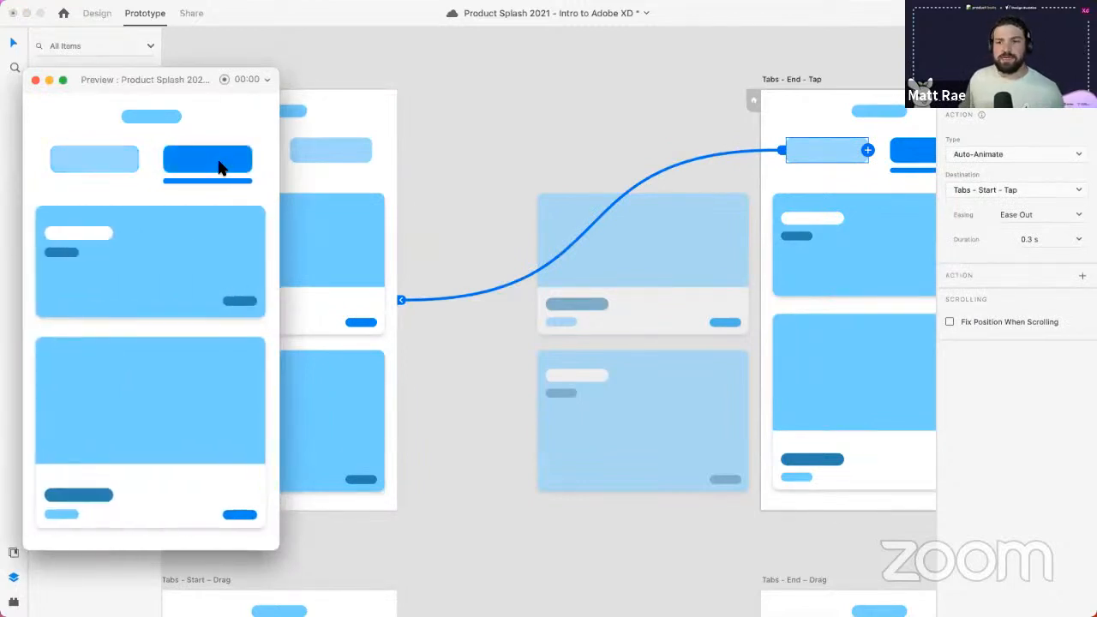
click(105, 171)
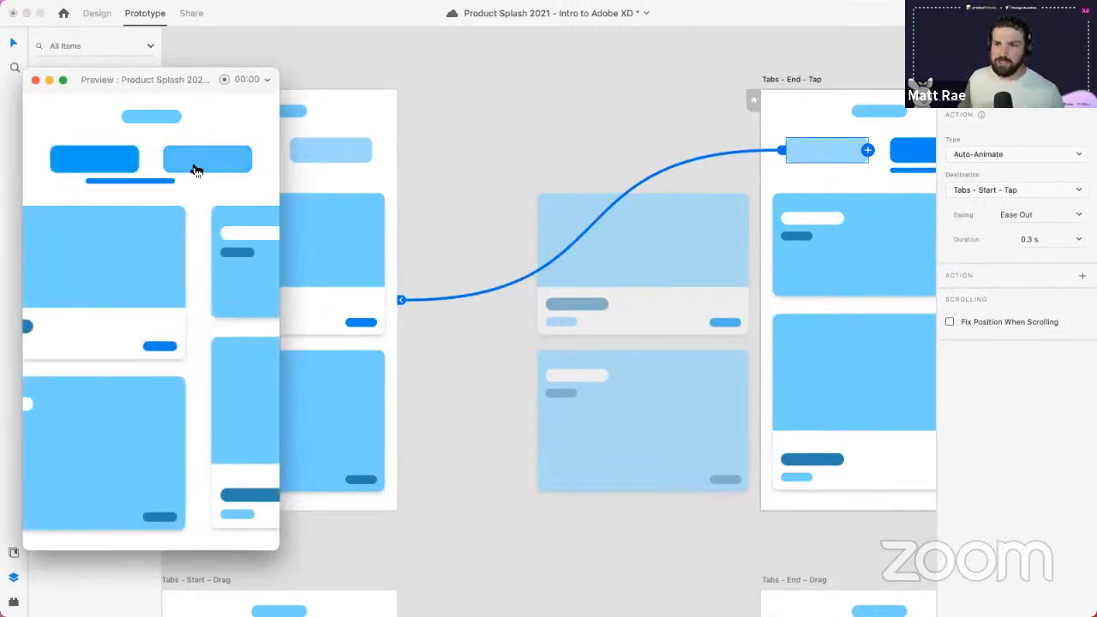
click(197, 166)
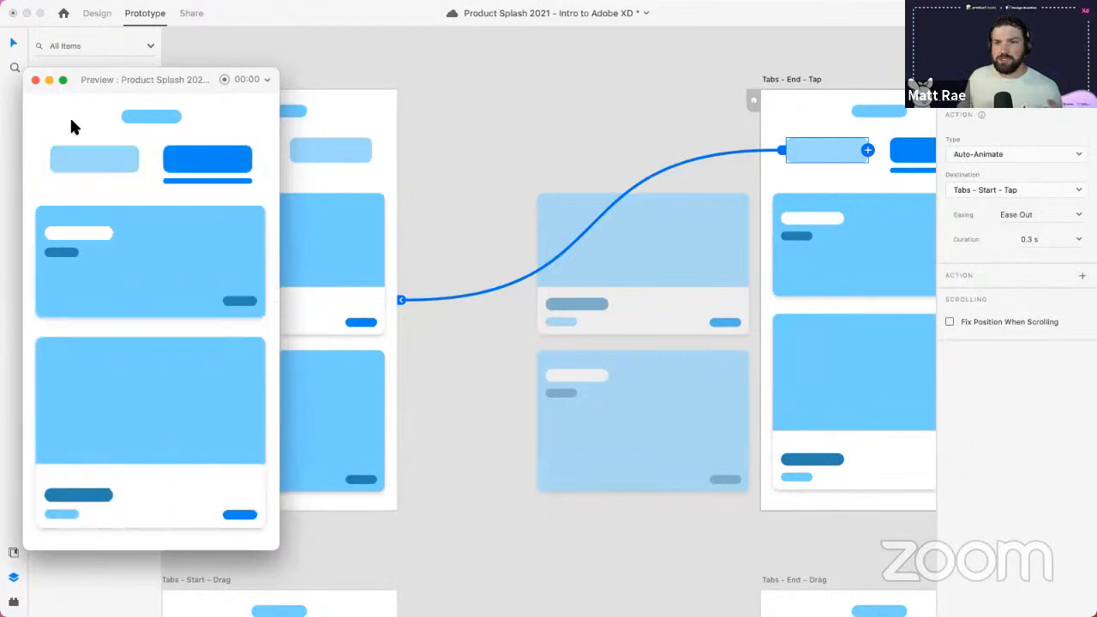
click(35, 80)
scroll(460, 148, down, 3)
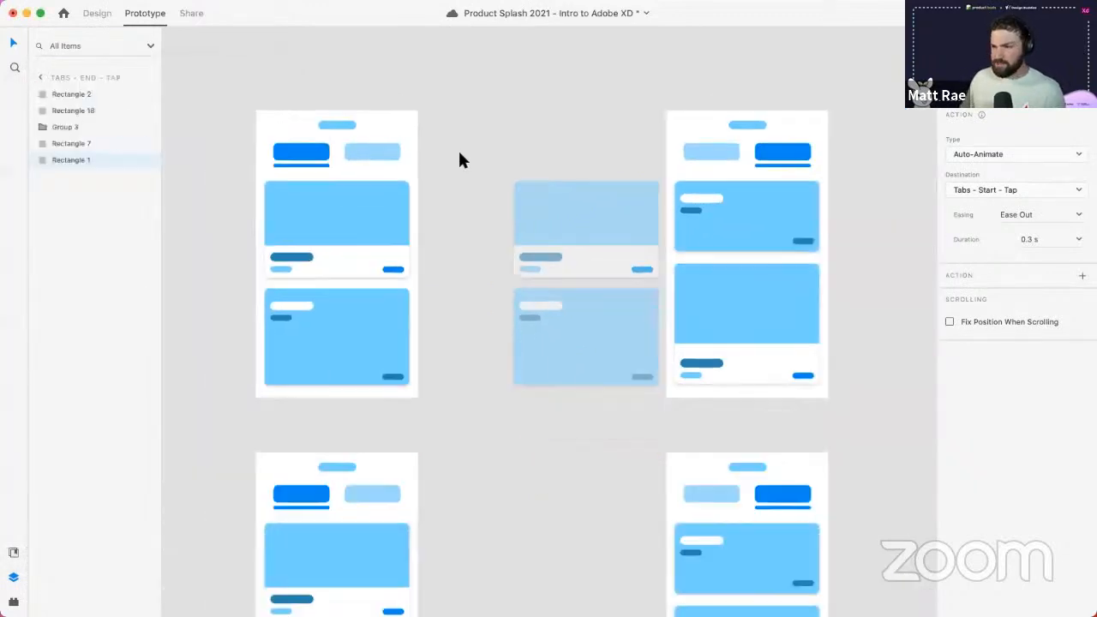
drag(472, 407, 460, 117)
click(442, 279)
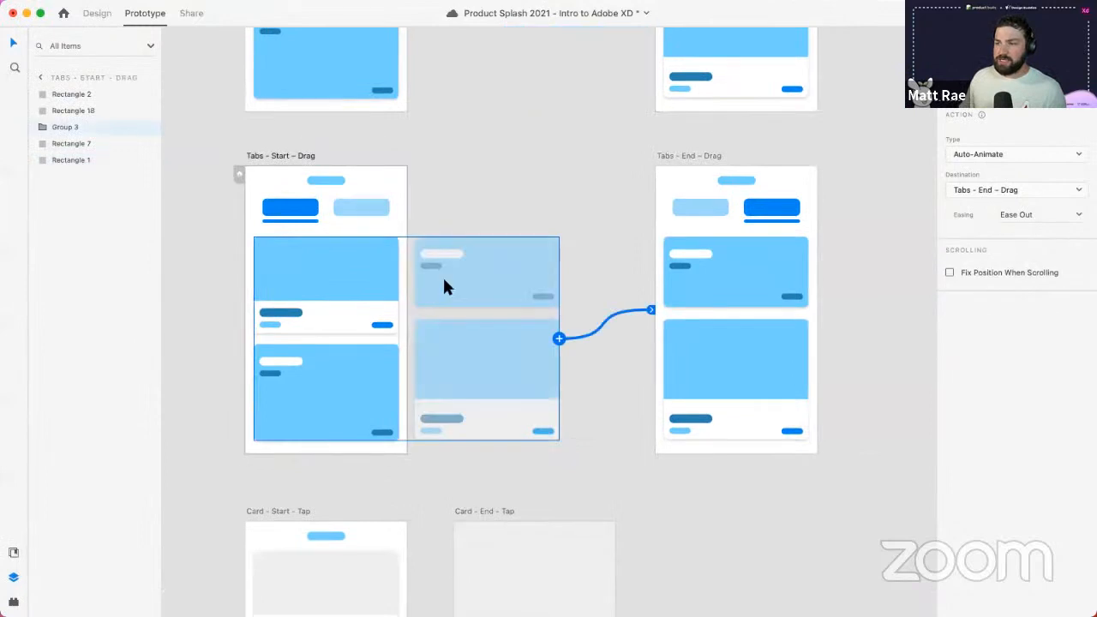
click(306, 154)
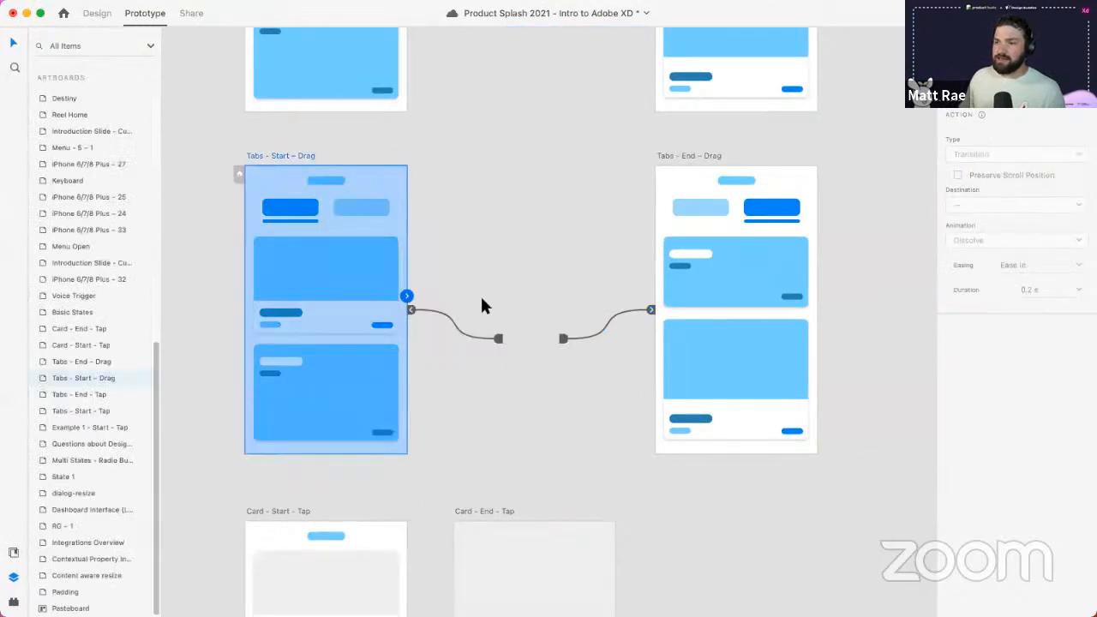
click(350, 200)
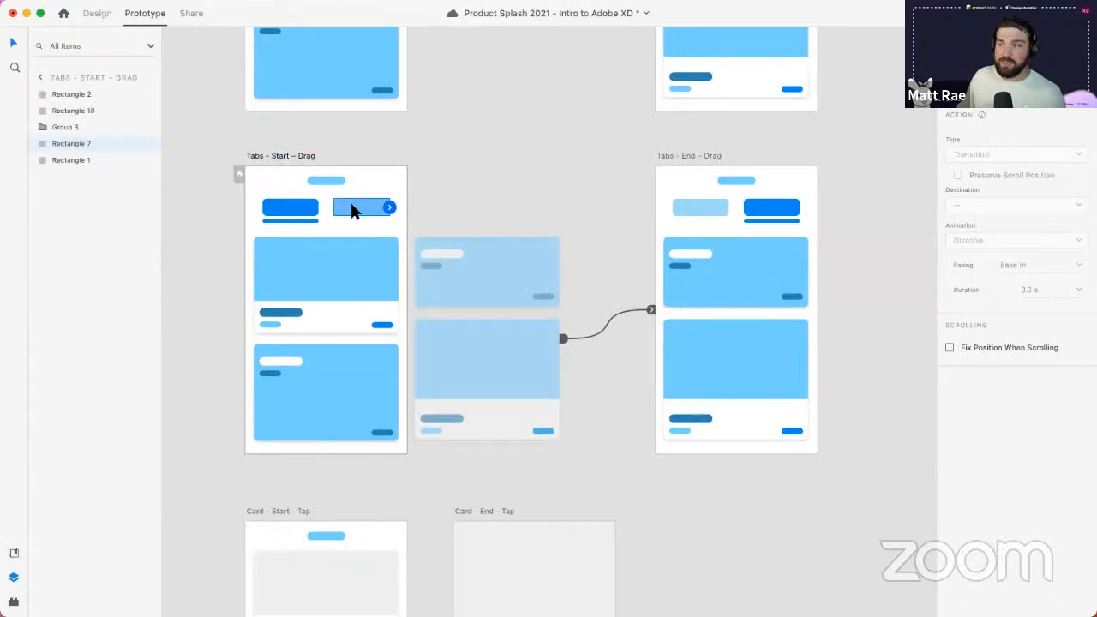
click(369, 280)
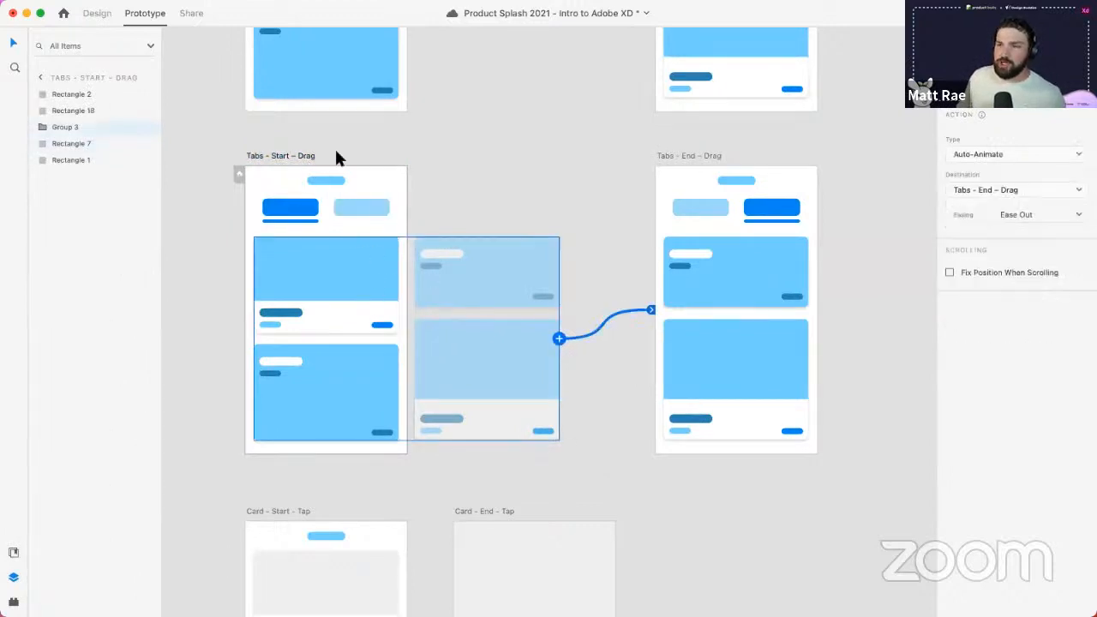
click(310, 156)
key(super+Return)
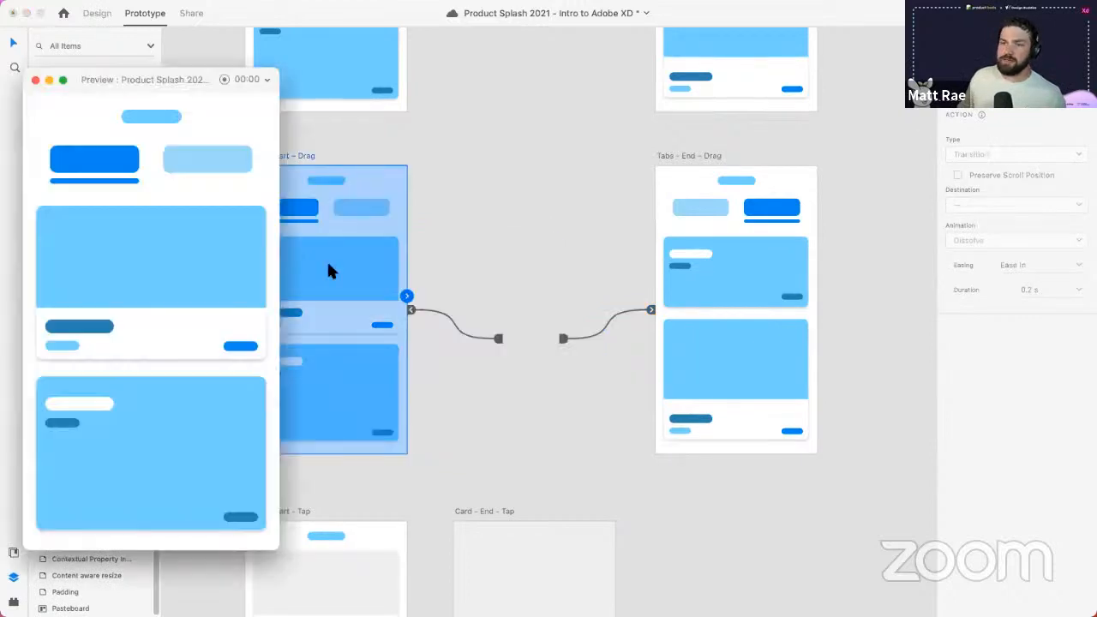
drag(242, 297, 254, 261)
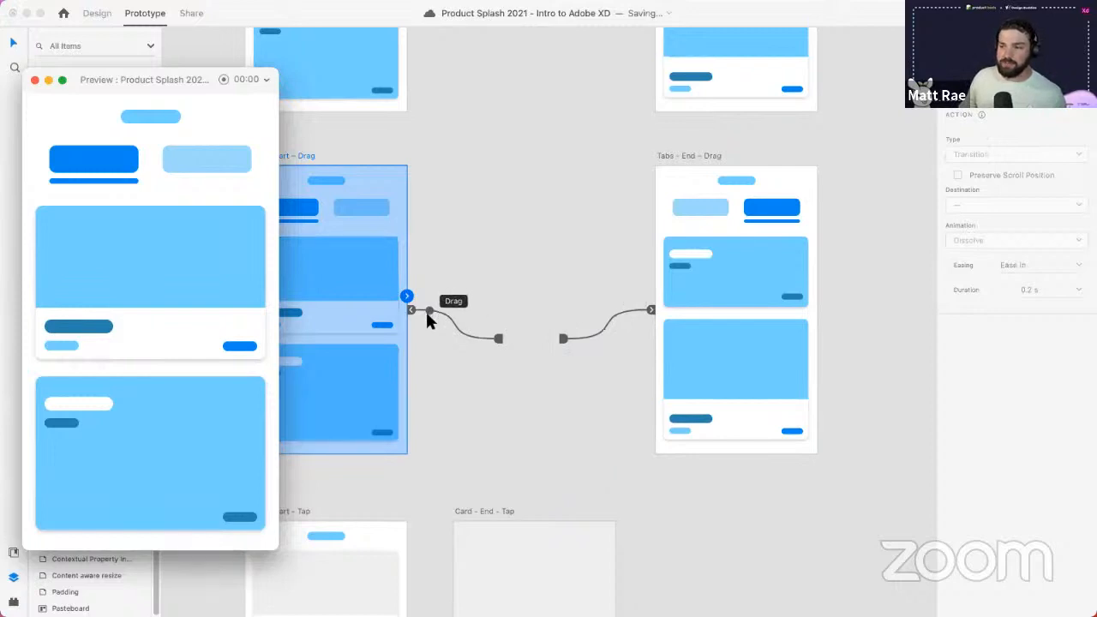
click(36, 80)
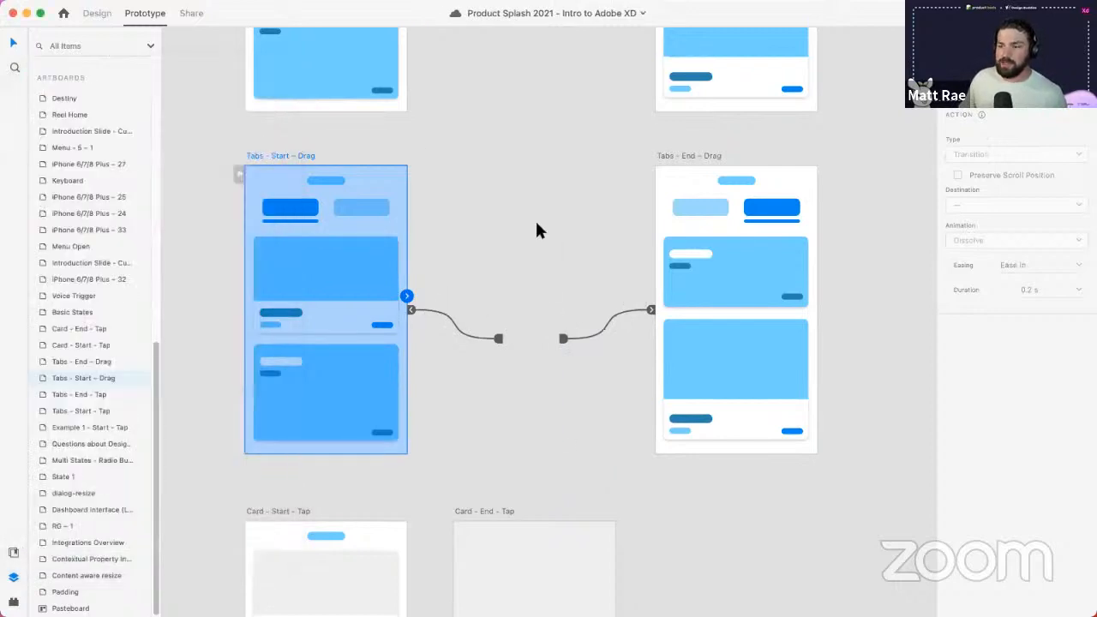
scroll(548, 291, down, 5)
scroll(554, 303, down, 4)
scroll(386, 215, up, 4)
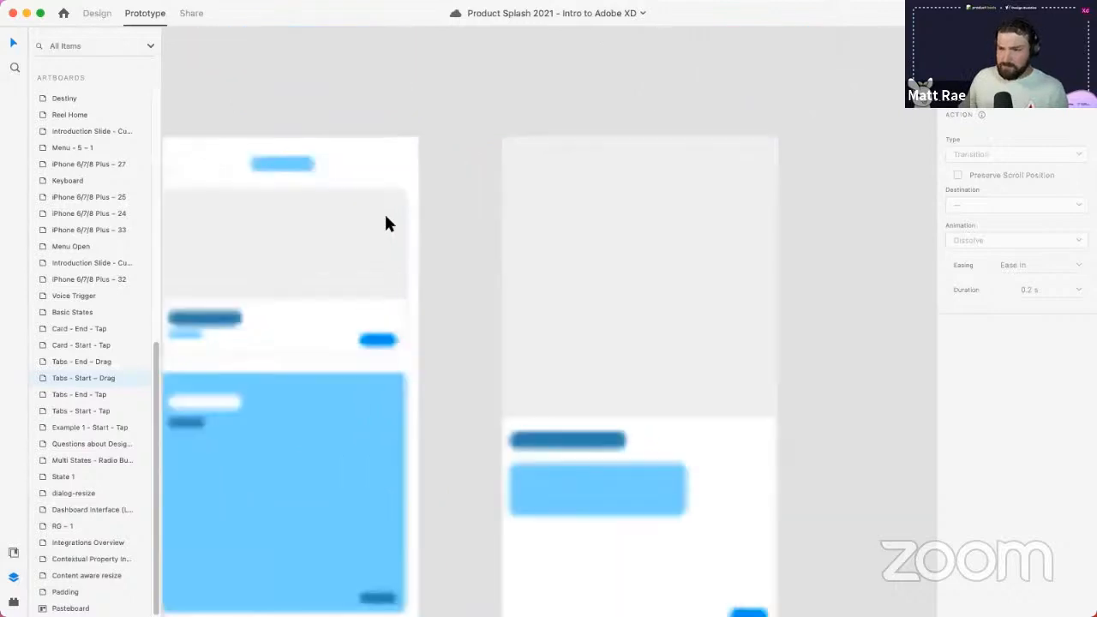
drag(507, 323, 523, 304)
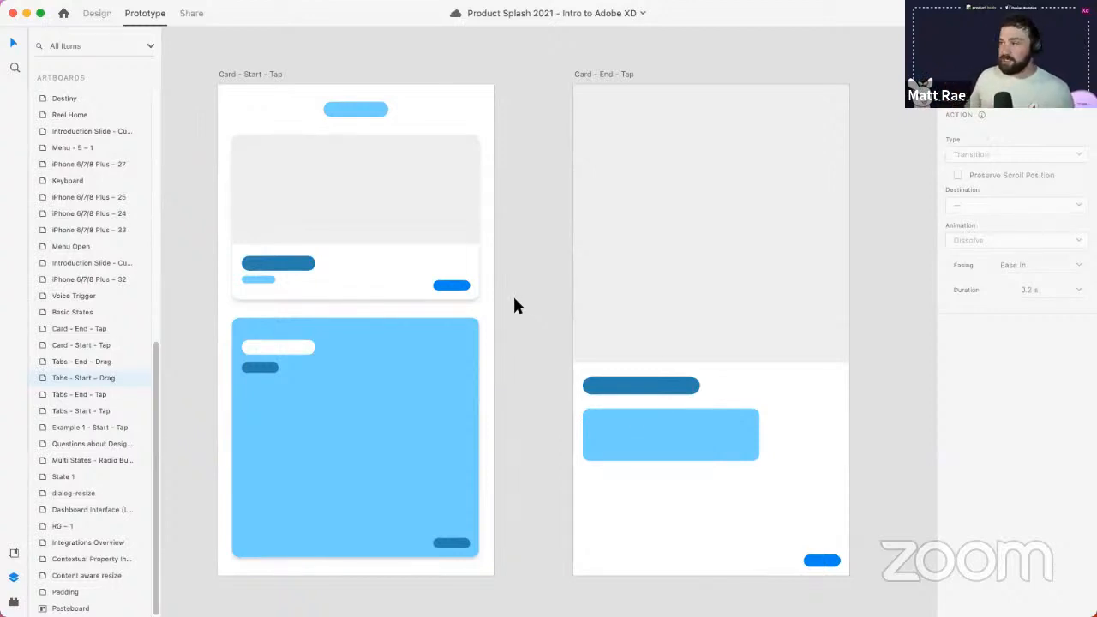
scroll(477, 297, up, 6)
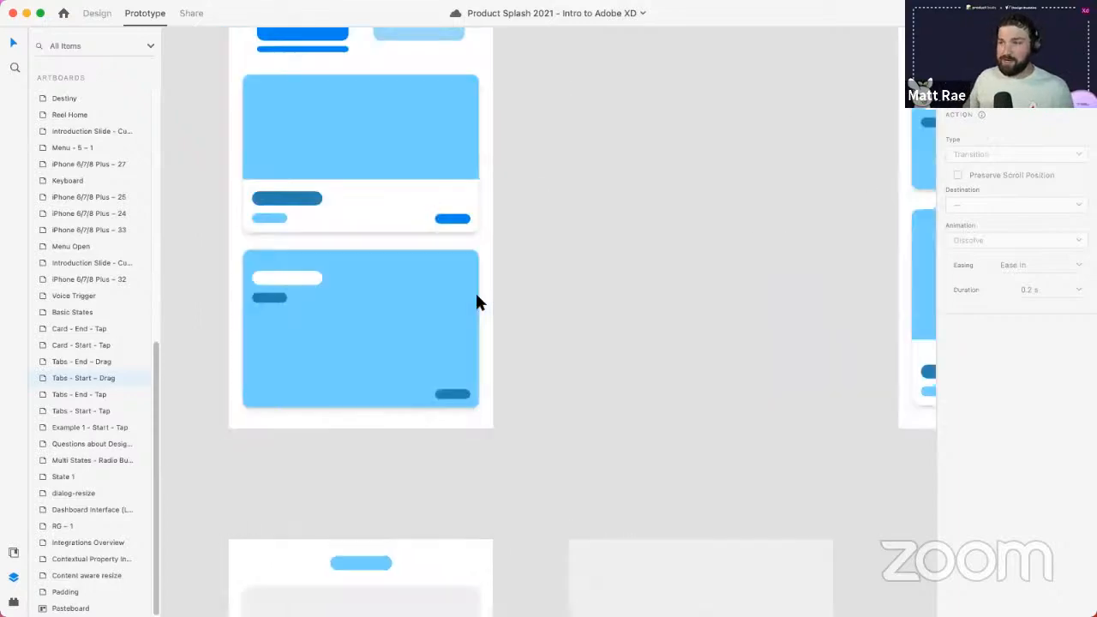
scroll(477, 297, down, 10)
scroll(218, 88, up, 10)
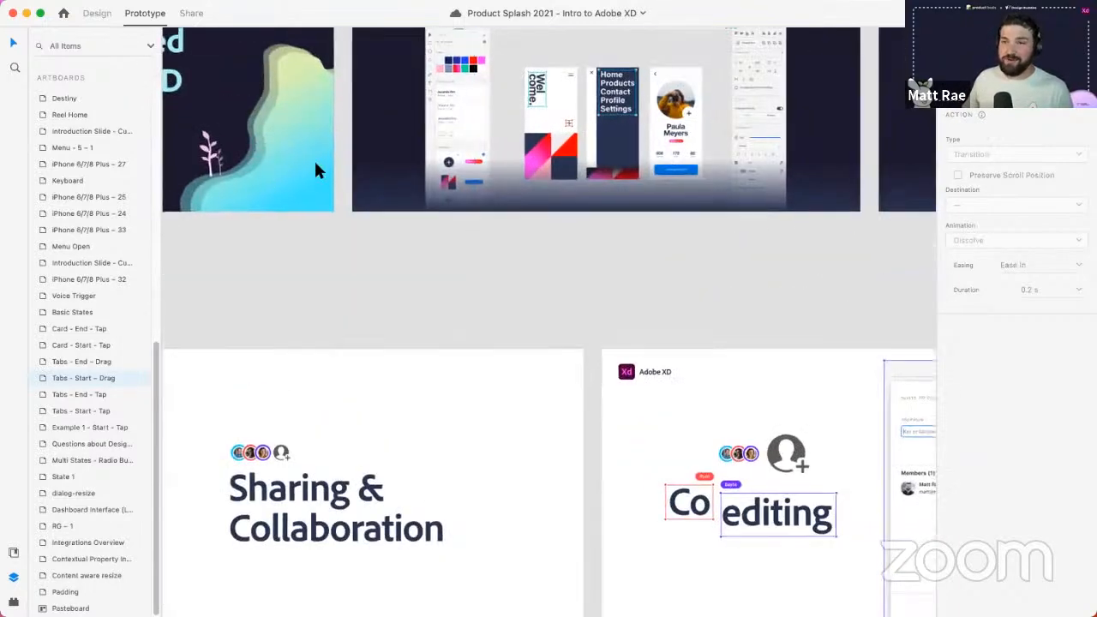
scroll(394, 366, down, 6)
scroll(404, 360, down, 3)
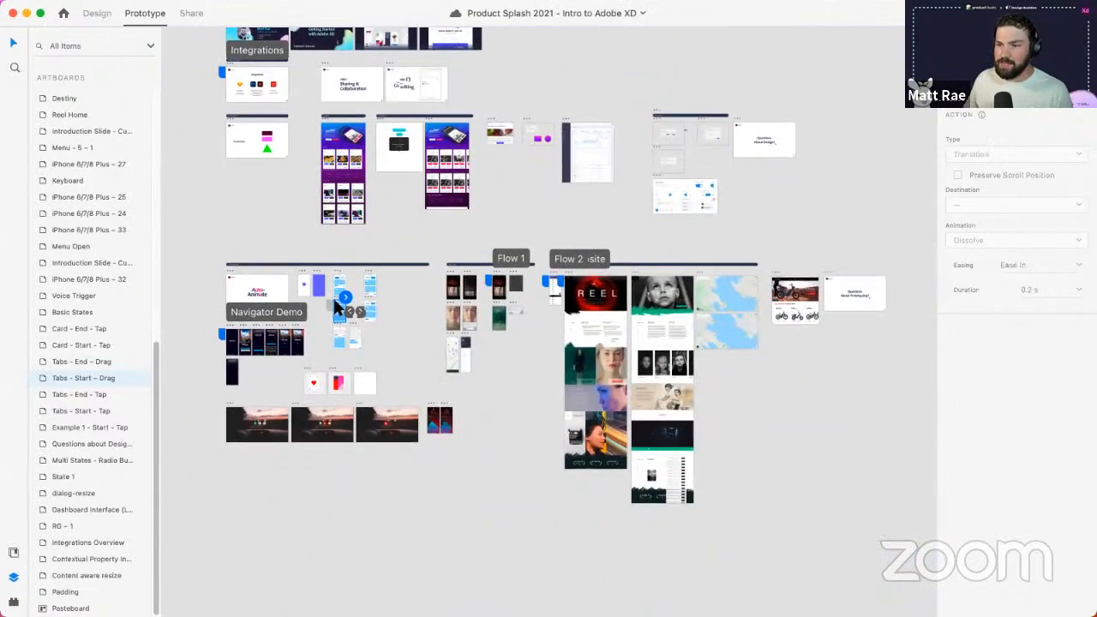
scroll(333, 296, up, 5)
scroll(367, 469, up, 5)
scroll(429, 462, down, 2)
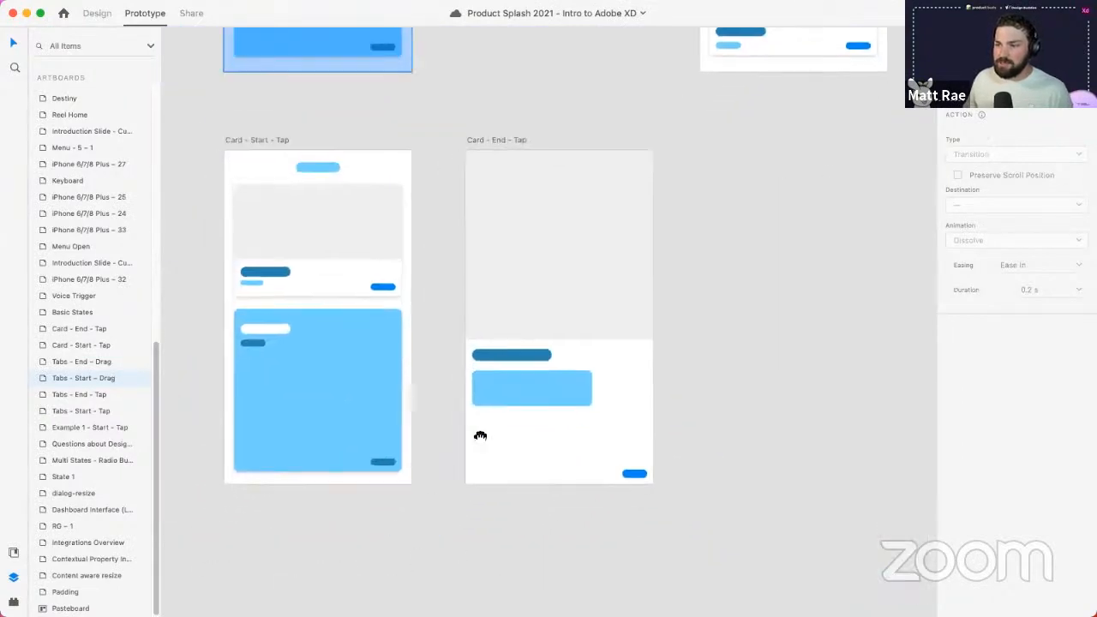
scroll(483, 435, left, 3)
scroll(520, 260, up, 5)
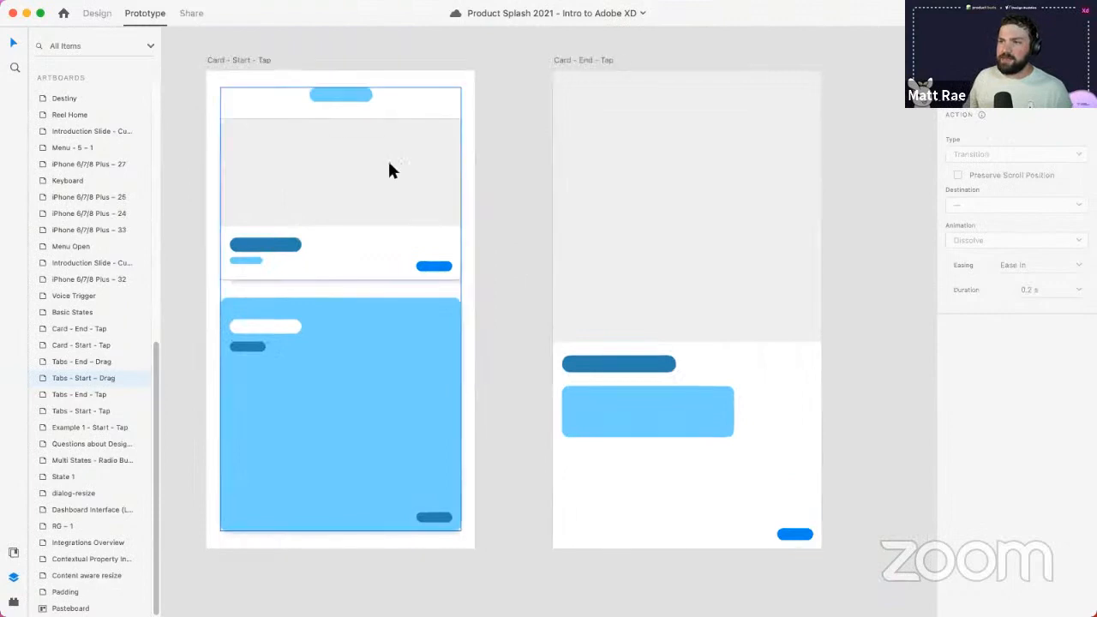
- Preview Card - Start - Tap and tap the card open and back closed twice
click(249, 60)
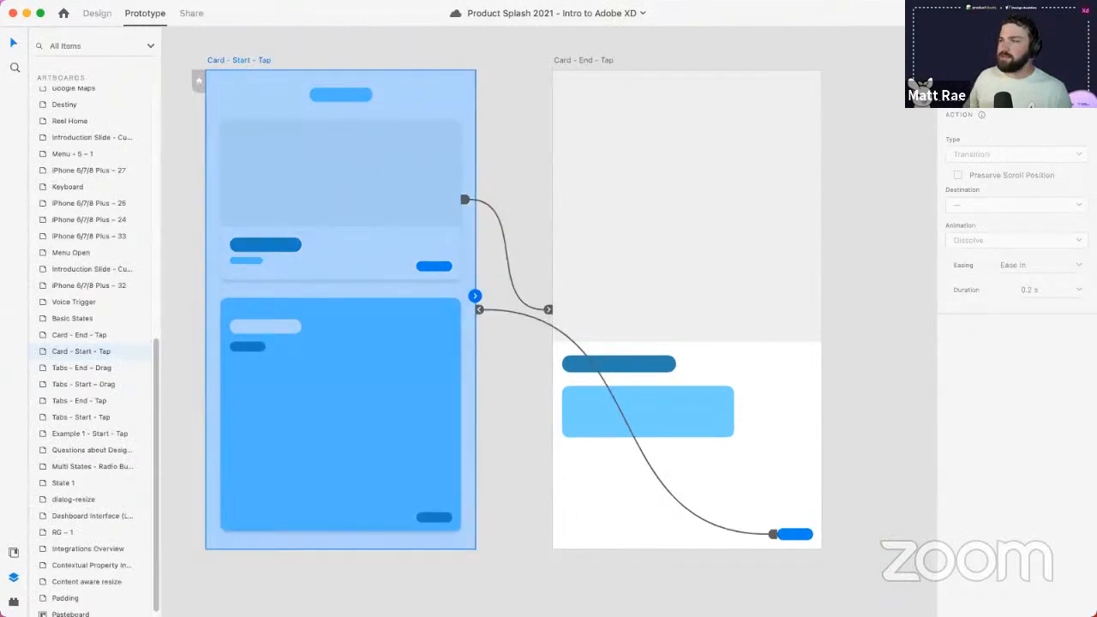
key(super+Return)
click(207, 217)
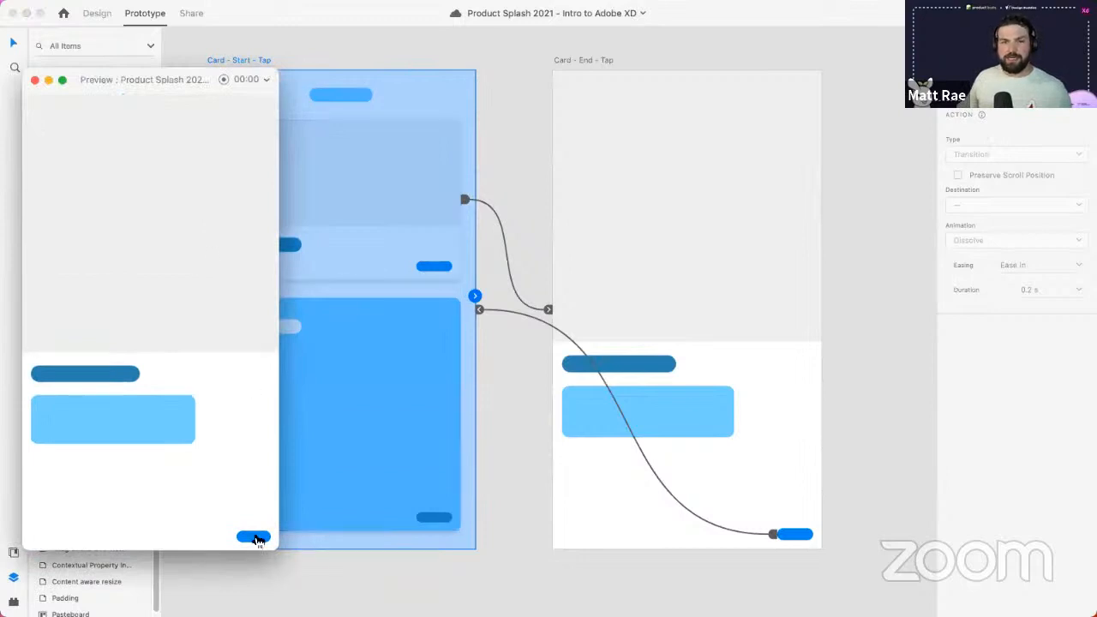
click(255, 537)
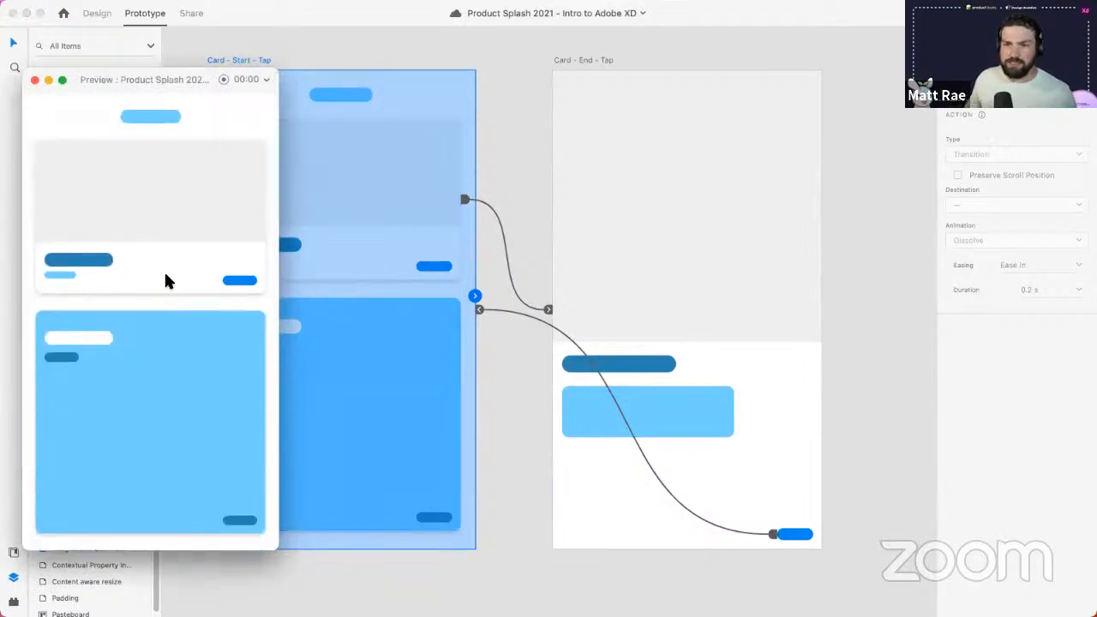
click(153, 215)
click(253, 531)
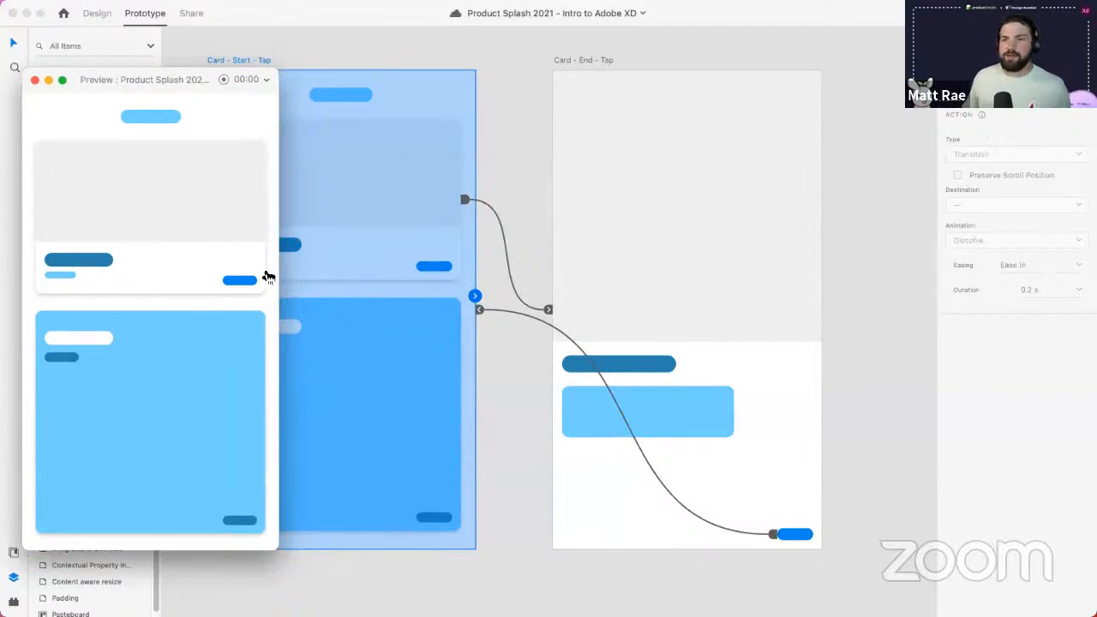
- Close the card preview window and switch back to Design mode
mouse_move(138, 78)
mouse_down()
mouse_move(261, 101)
mouse_move(182, 75)
mouse_move(129, 77)
mouse_up()
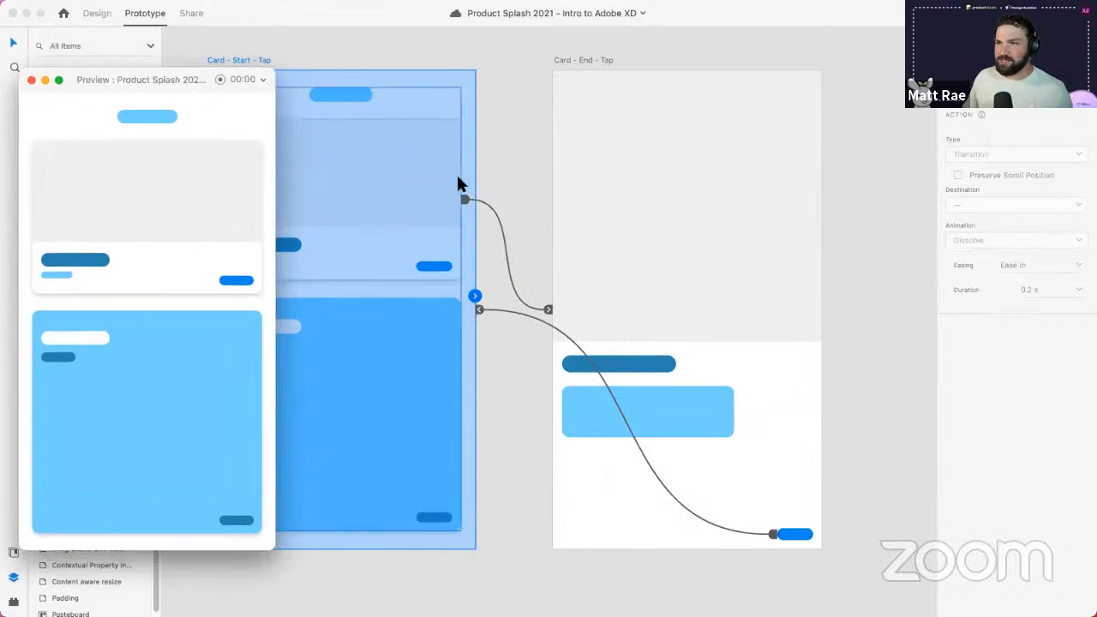
scroll(486, 204, left, 1)
scroll(485, 205, left, 3)
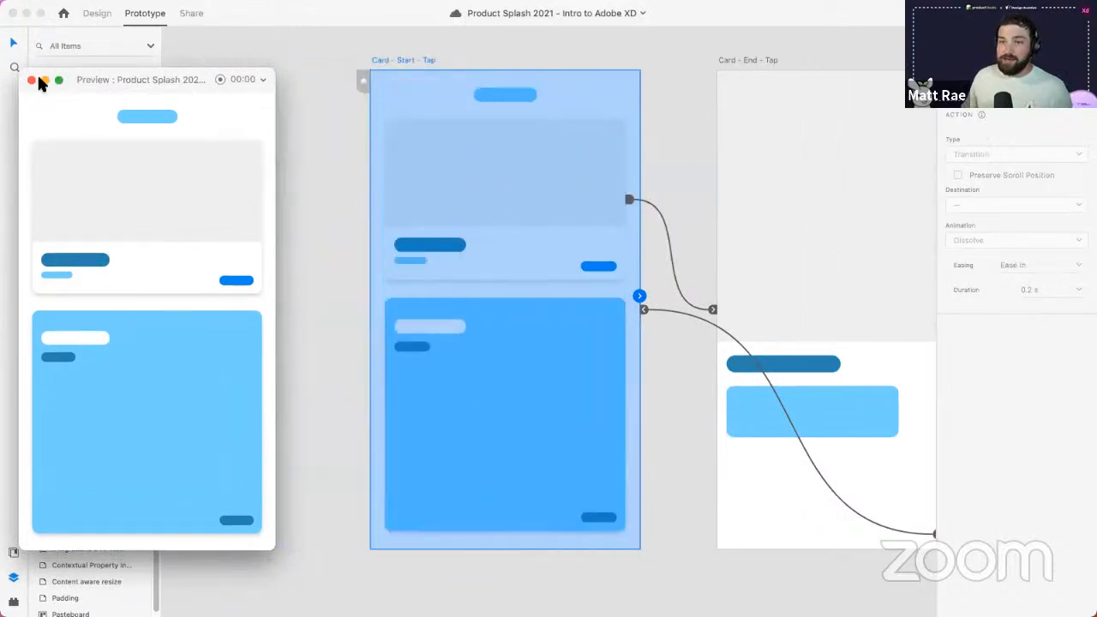
click(32, 80)
click(91, 15)
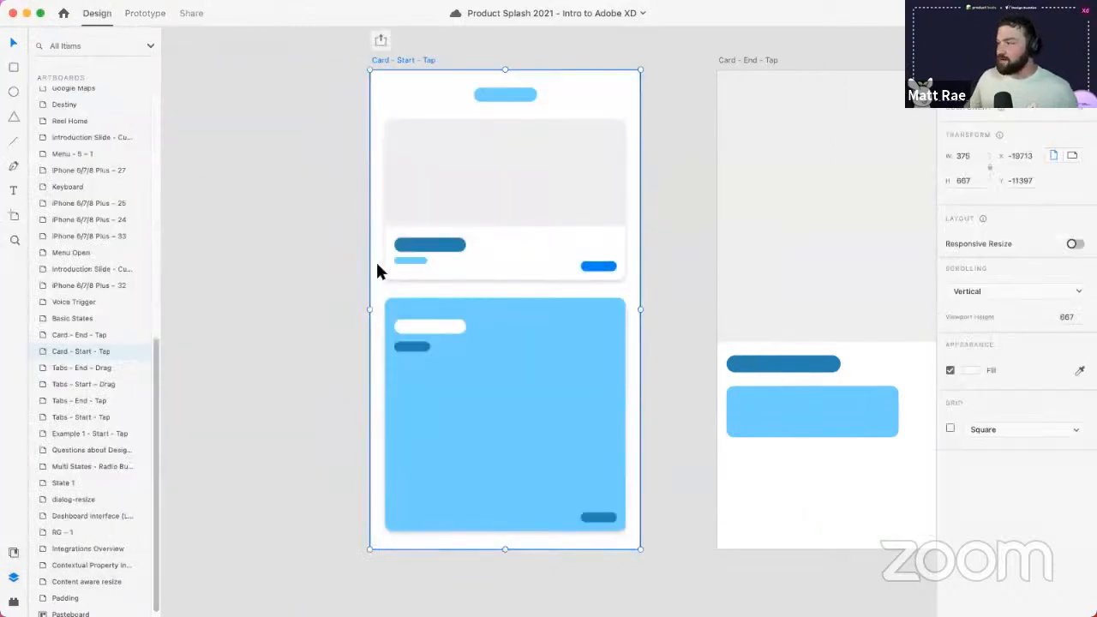
- Drop the movie photo from Finder into the Card - Start - Tap image rectangle and adjust its crop
key(alt+space)
text(fin)
key(Return)
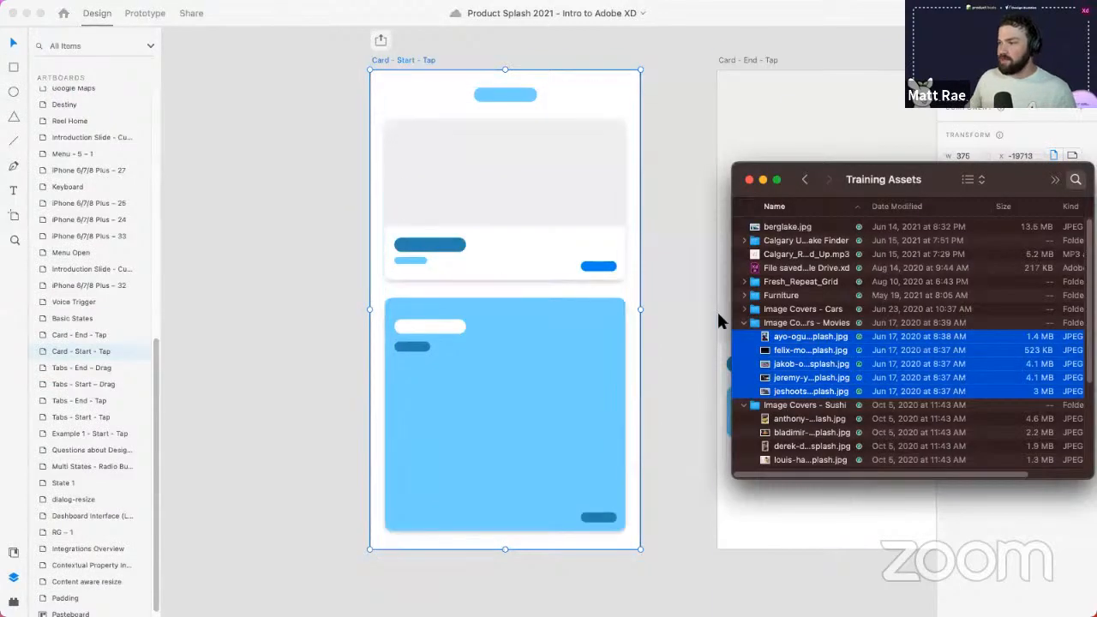
click(848, 323)
click(814, 338)
drag(814, 341, 541, 177)
drag(817, 180, 196, 286)
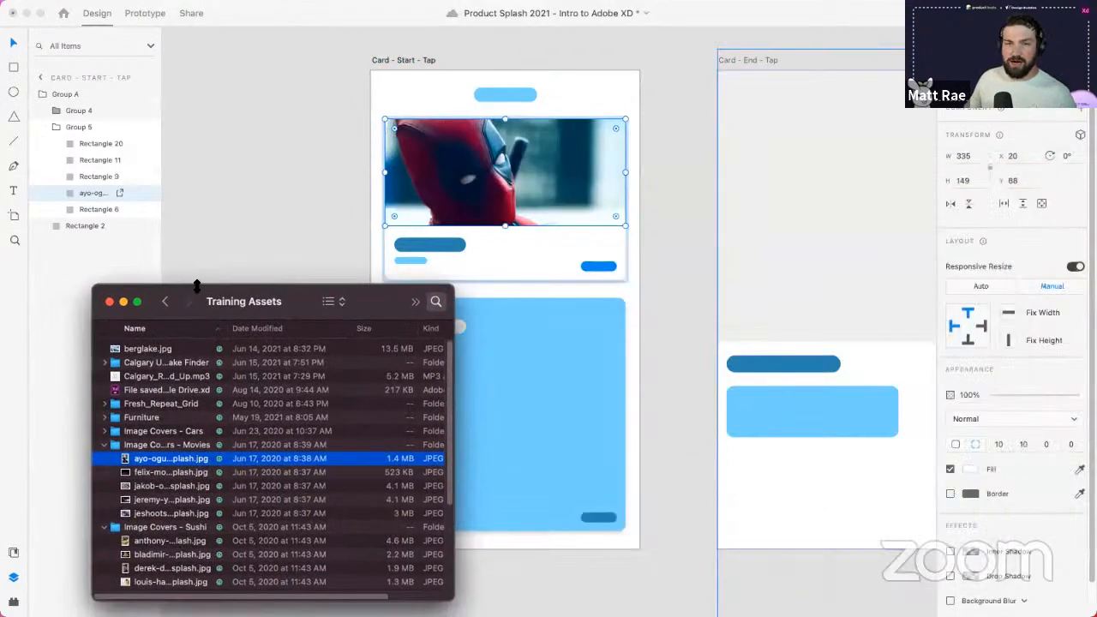
double_click(455, 193)
scroll(465, 220, up, 4)
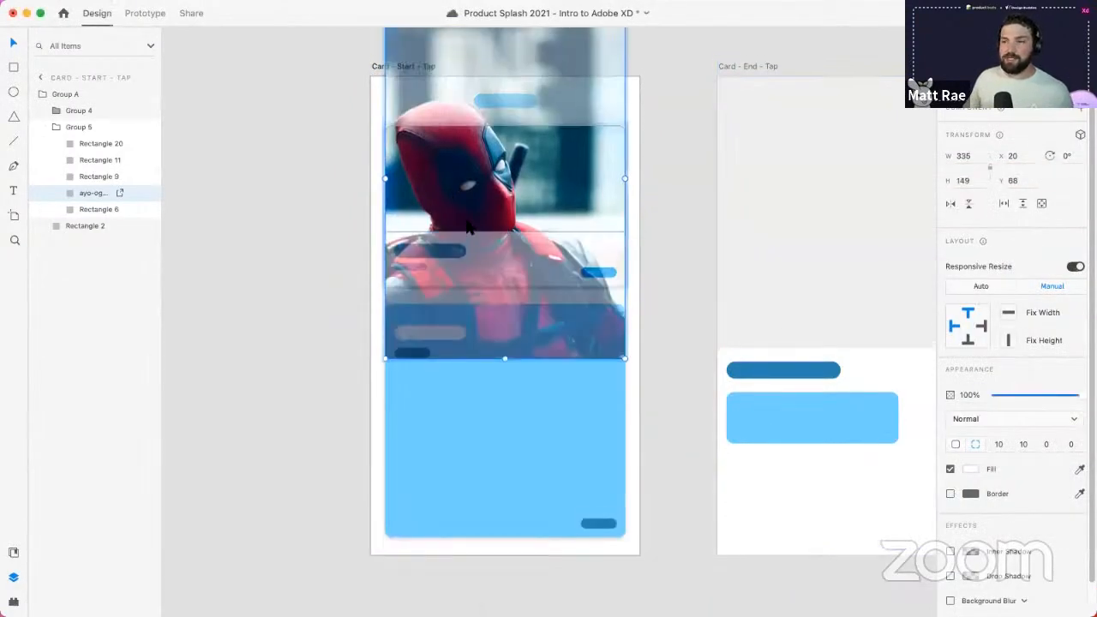
scroll(465, 219, down, 3)
scroll(465, 220, down, 2)
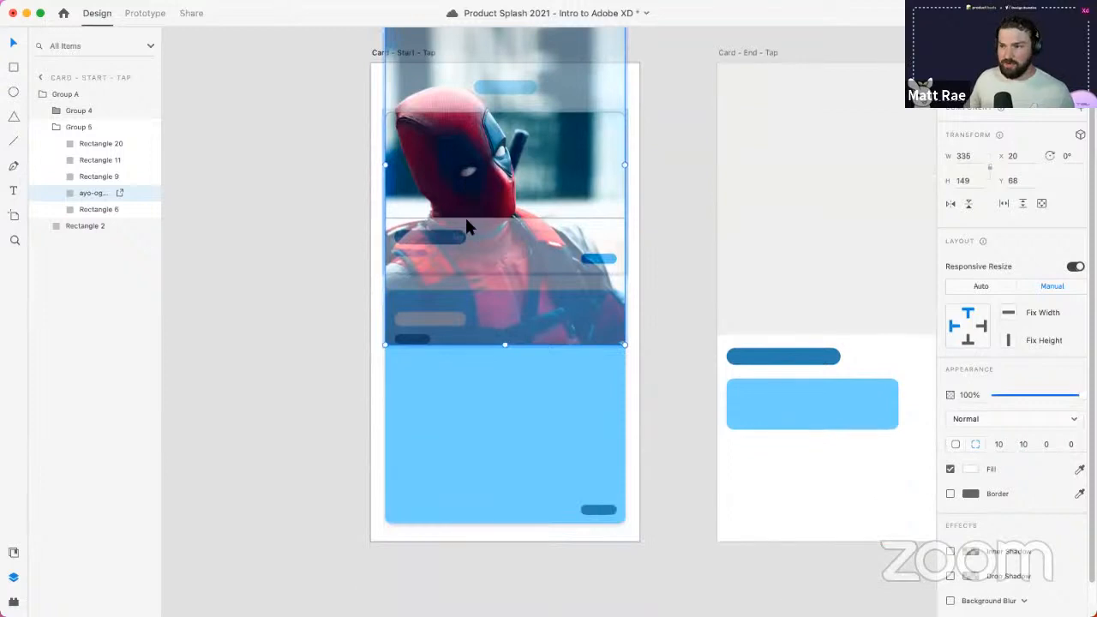
click(298, 393)
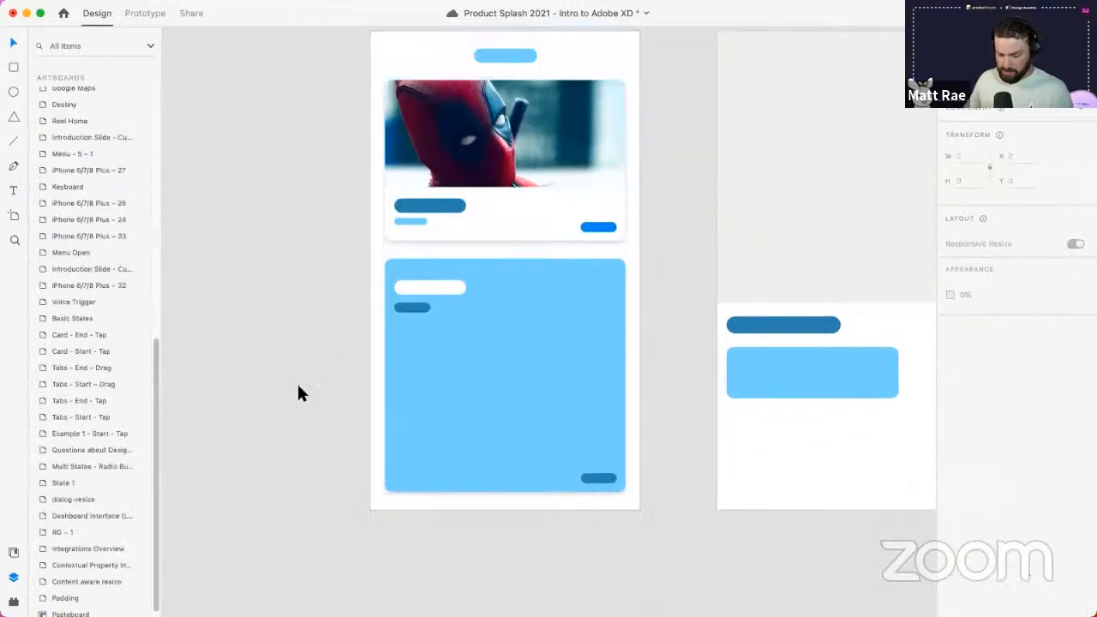
- Fill the Card - End - Tap image area with the same movie photo and adjust its framing
key(super+Tab)
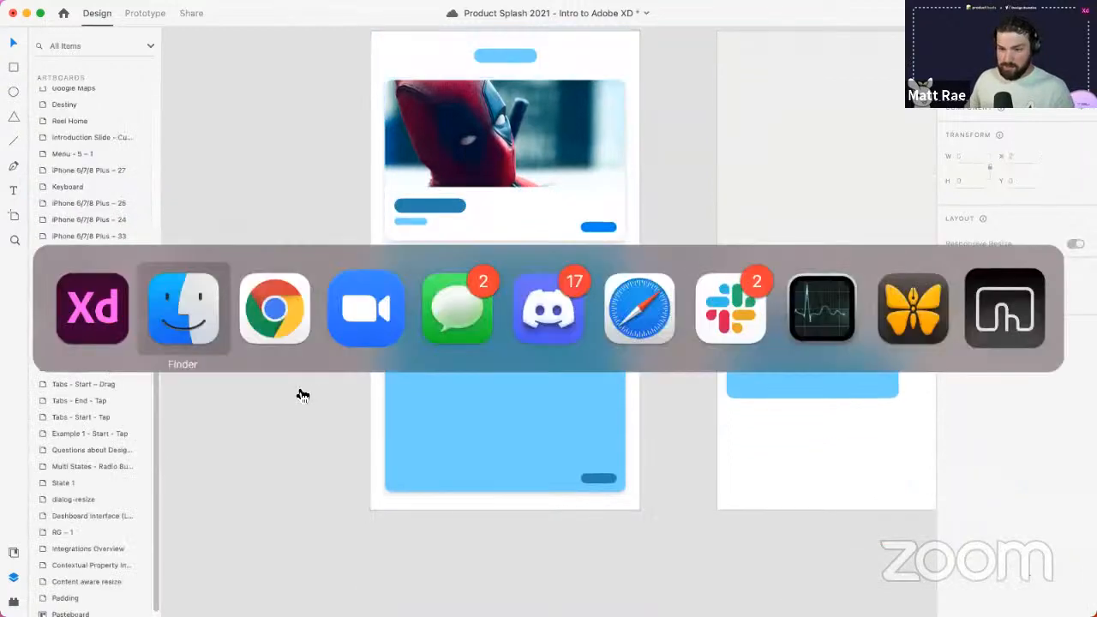
drag(176, 461, 550, 275)
click(690, 199)
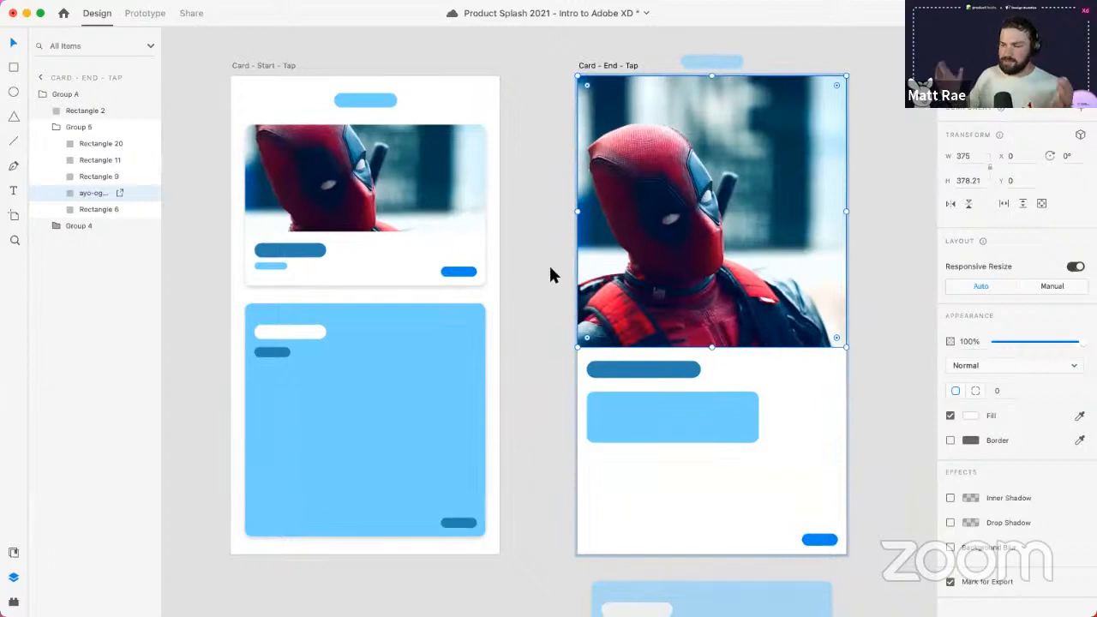
double_click(705, 176)
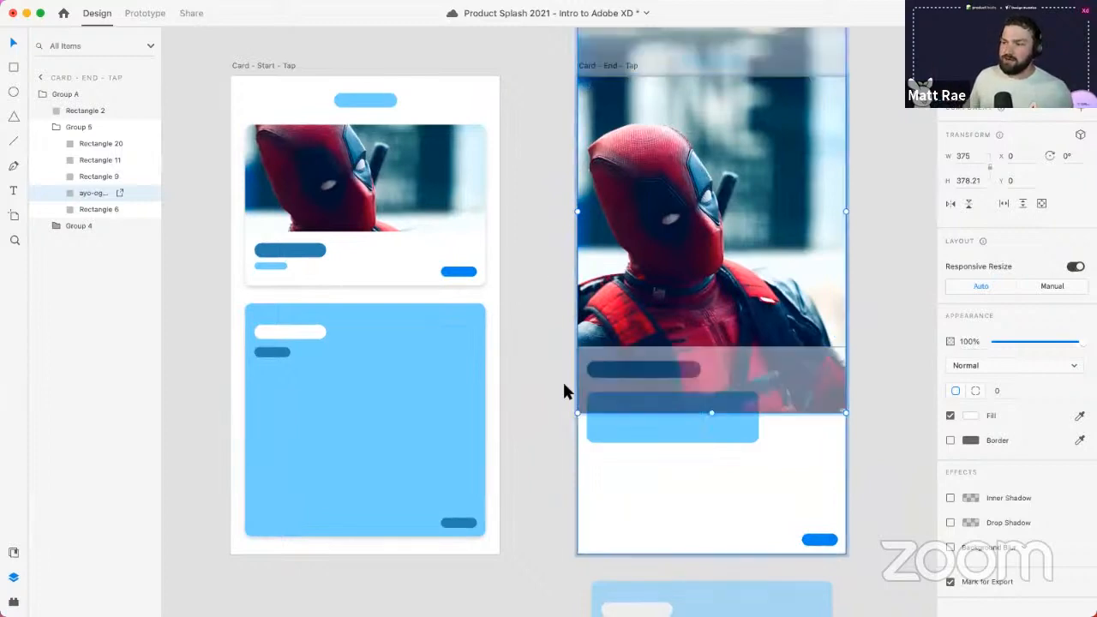
click(509, 278)
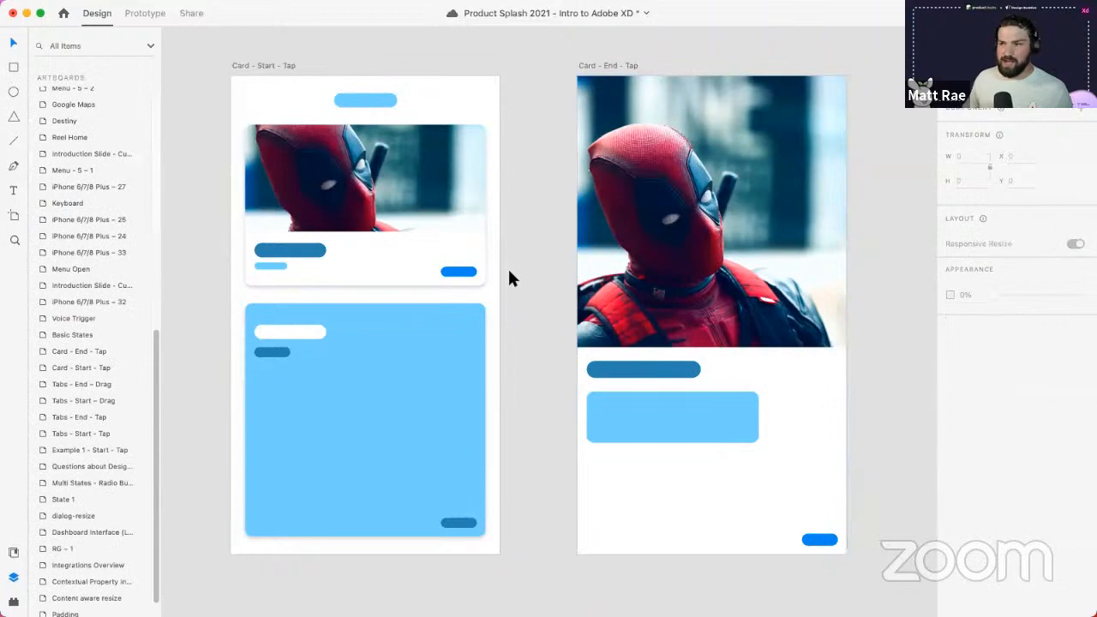
click(273, 65)
- Preview the Card - Start - Tap animation, expanding and collapsing the Deadpool card, then close it
key(super+Return)
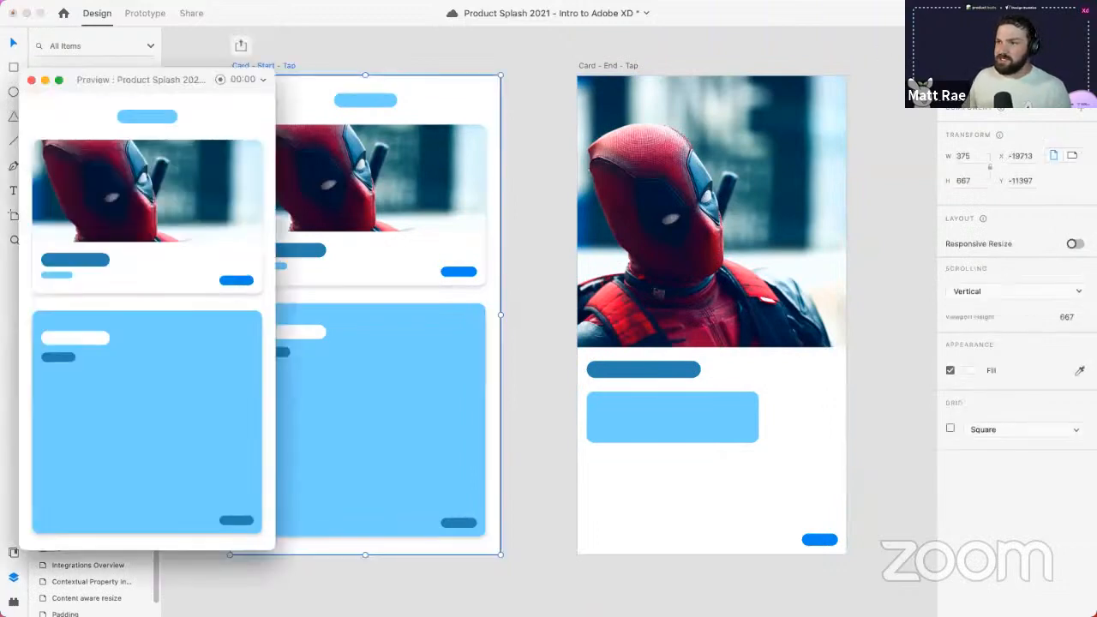
click(160, 230)
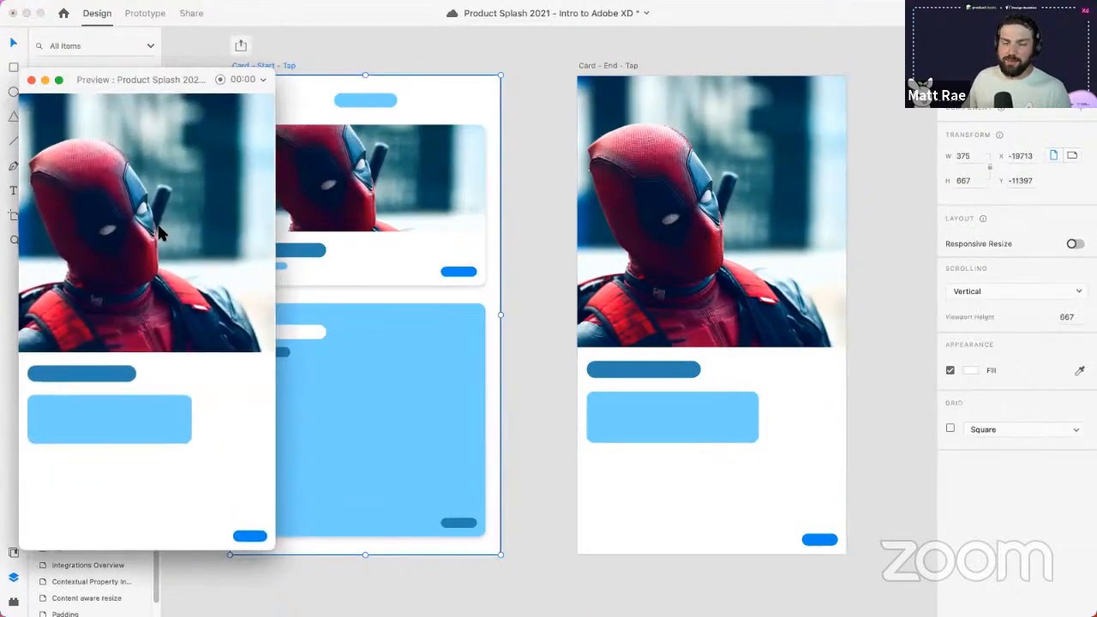
click(247, 536)
click(158, 248)
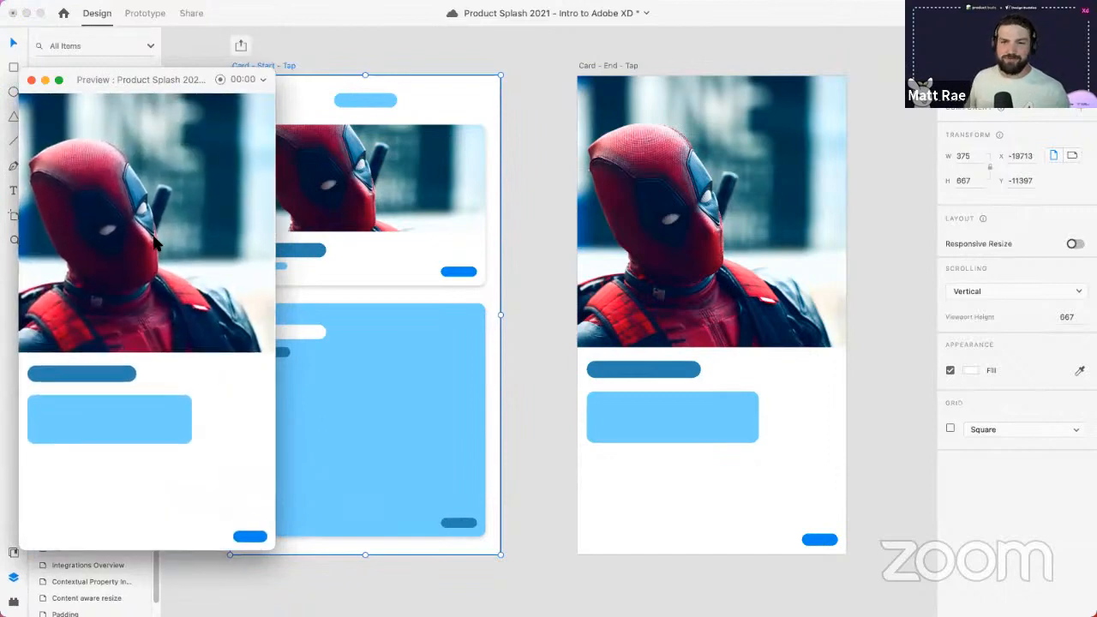
click(31, 80)
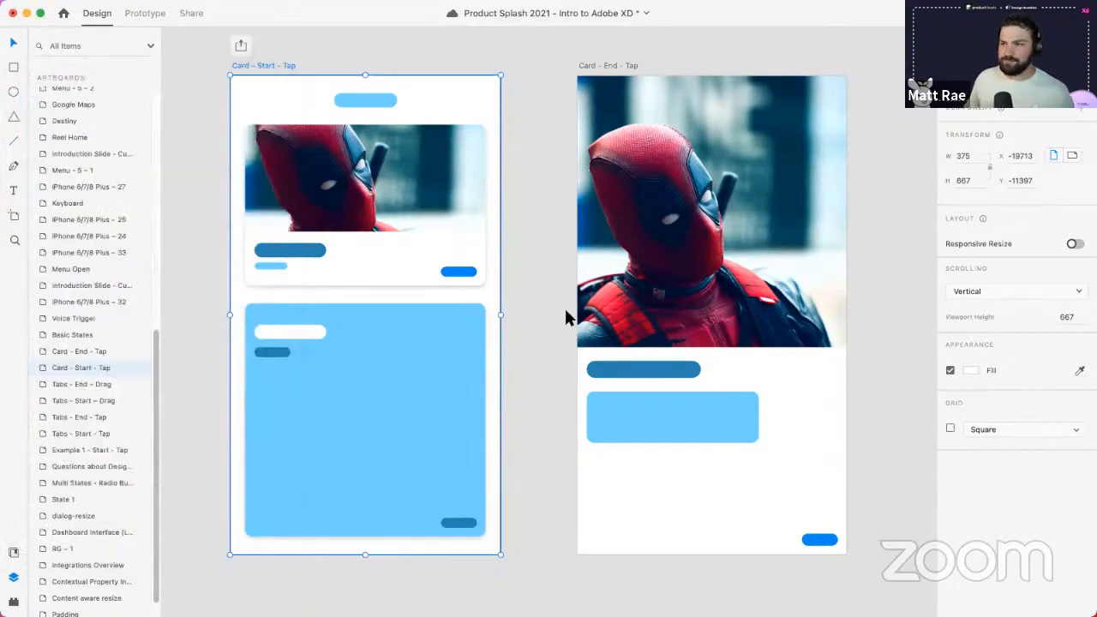
- Zoom out and pan to the Navigator Demo artboards, selecting Loading Screen
click(501, 318)
scroll(501, 318, down, 5)
drag(196, 416, 804, 376)
click(197, 199)
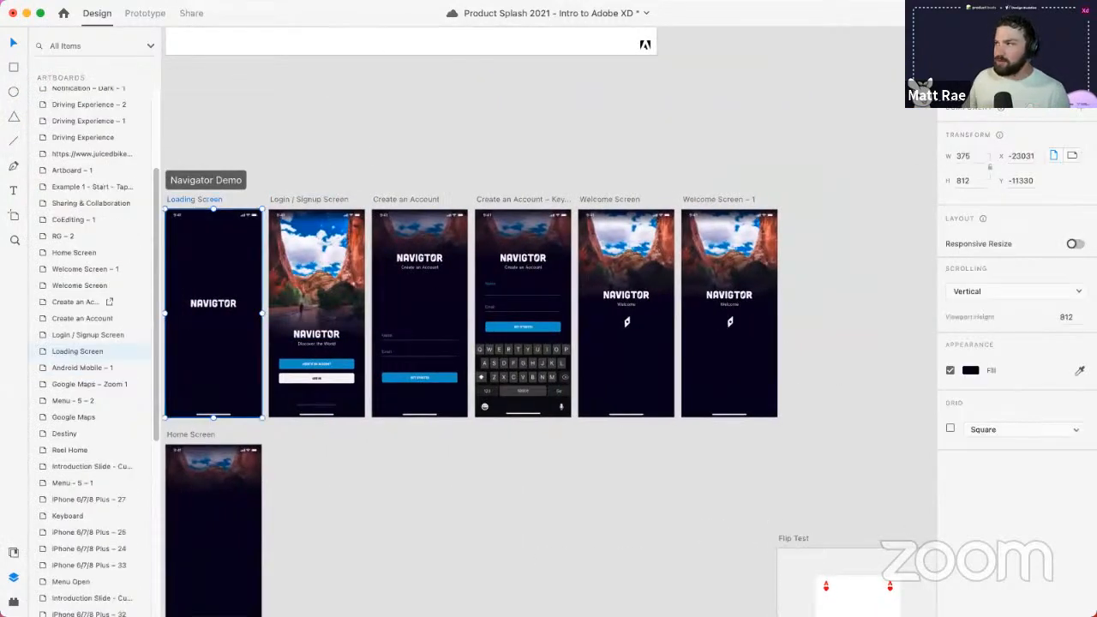
- Preview Loading Screen through to Welcome Screen, then view Welcome Screen's Auto-Animate interaction
key(super+Return)
mouse_move(159, 23)
mouse_down()
mouse_move(171, 49)
mouse_move(169, 39)
mouse_up()
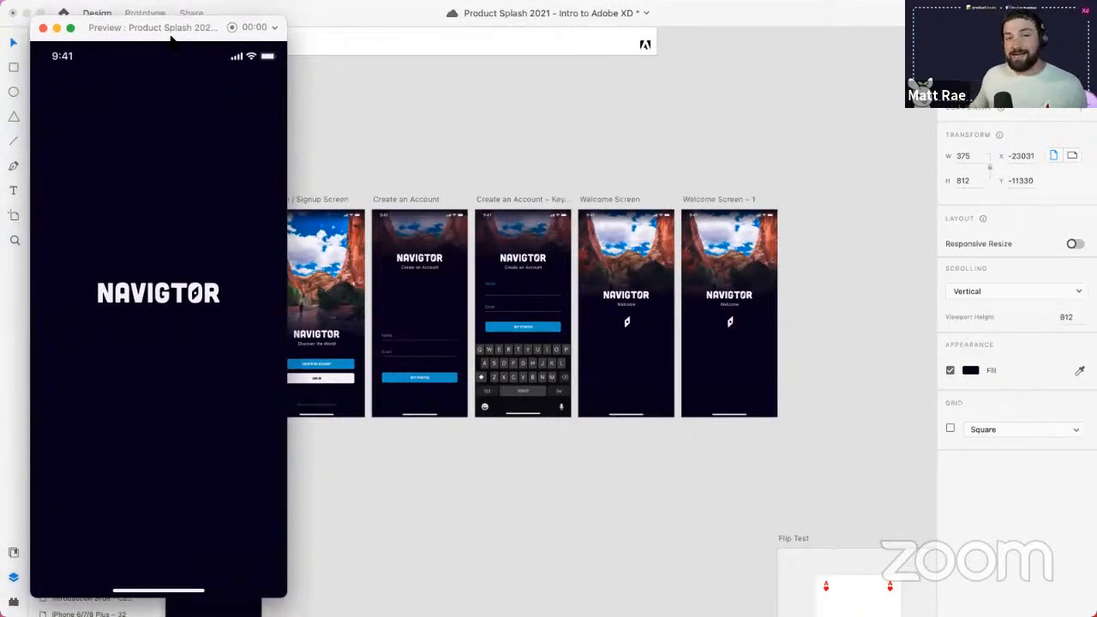
click(607, 201)
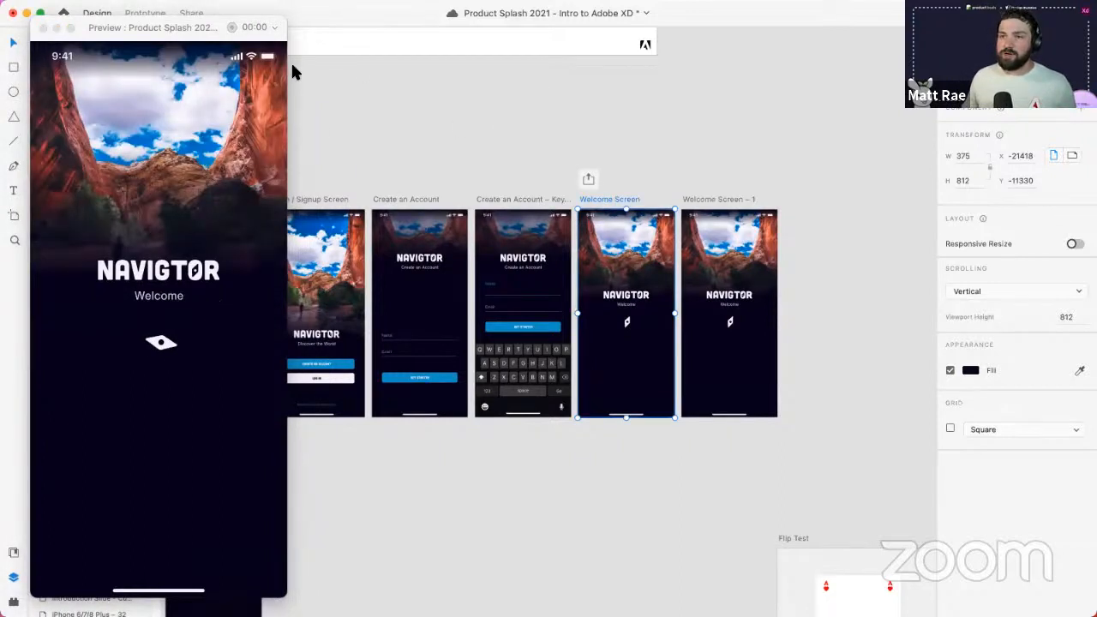
click(45, 27)
click(159, 13)
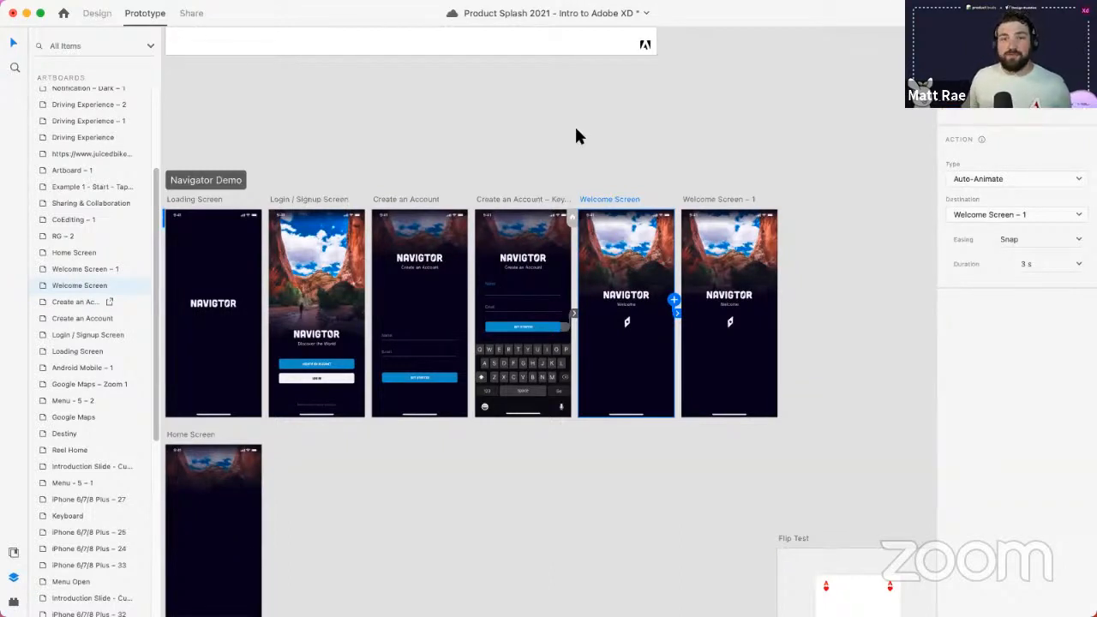
click(189, 199)
key(super+Return)
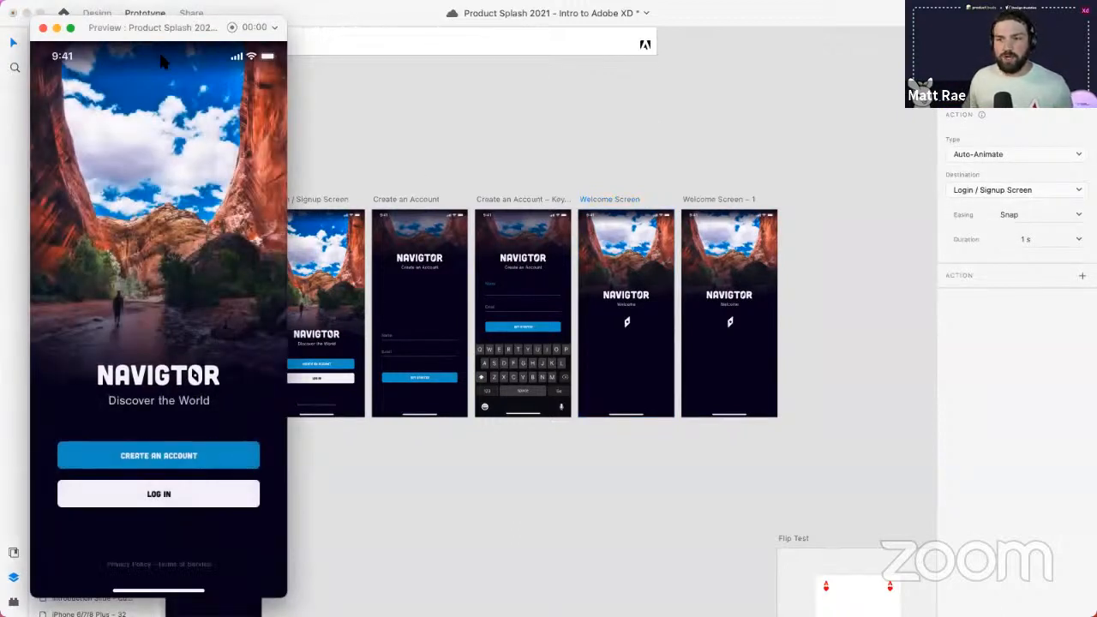
click(231, 452)
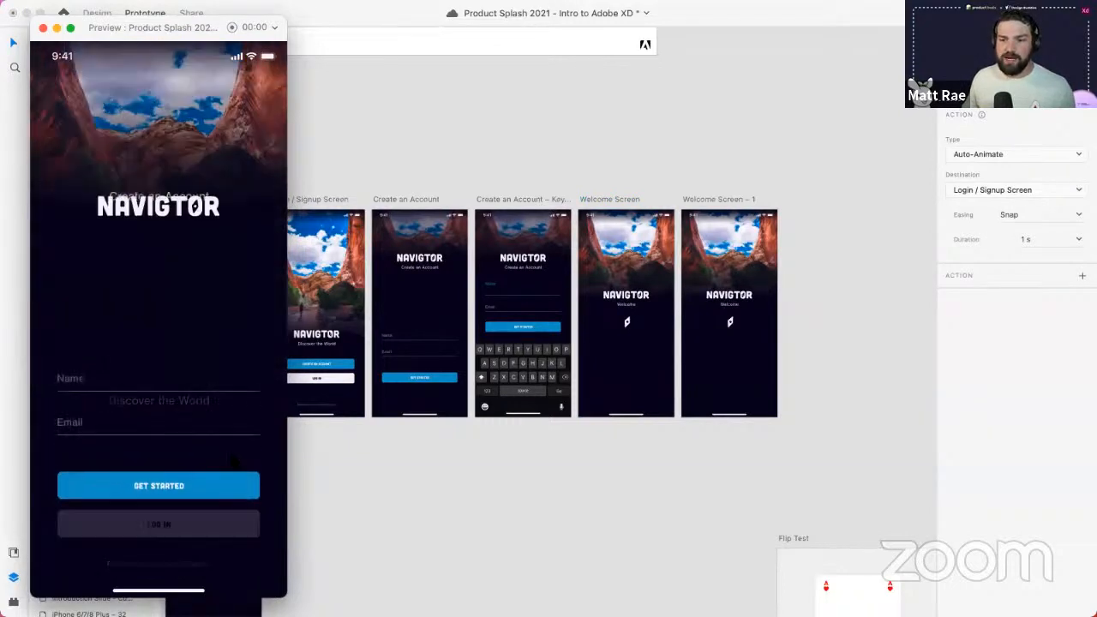
click(162, 389)
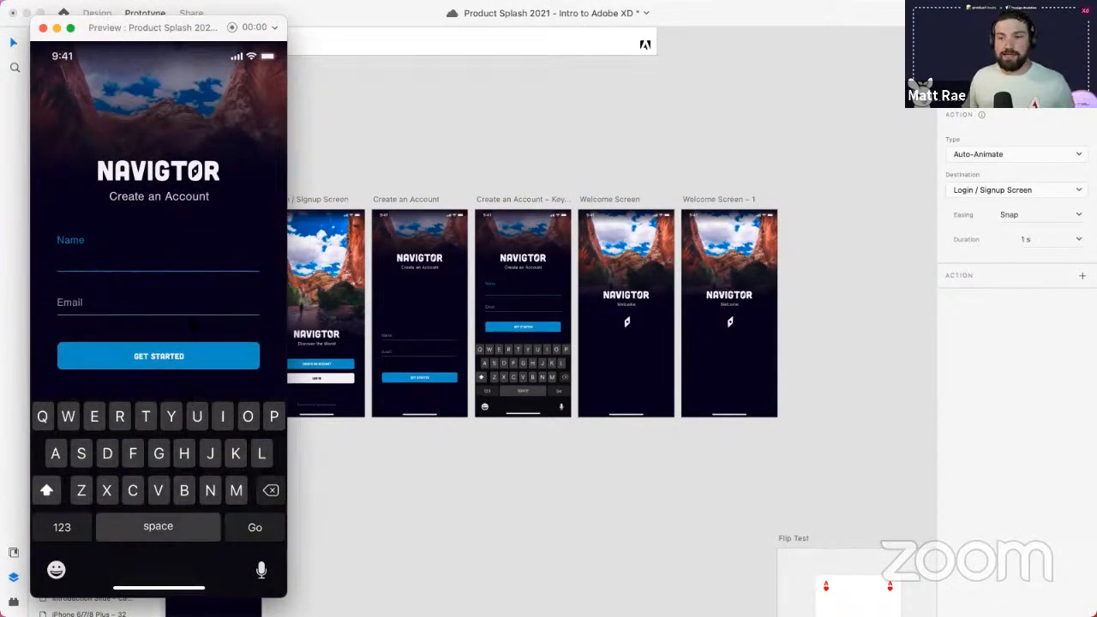
click(221, 363)
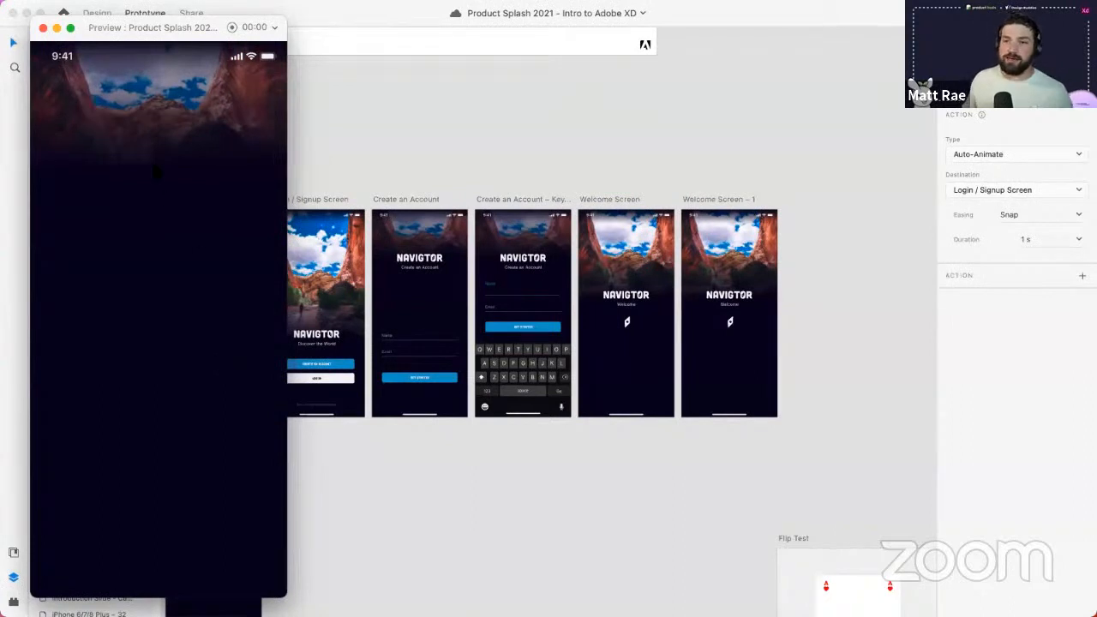
click(43, 29)
- Zoom out, pan across to Flow 1, and zoom in on Voice Trigger and Menu Open
click(479, 147)
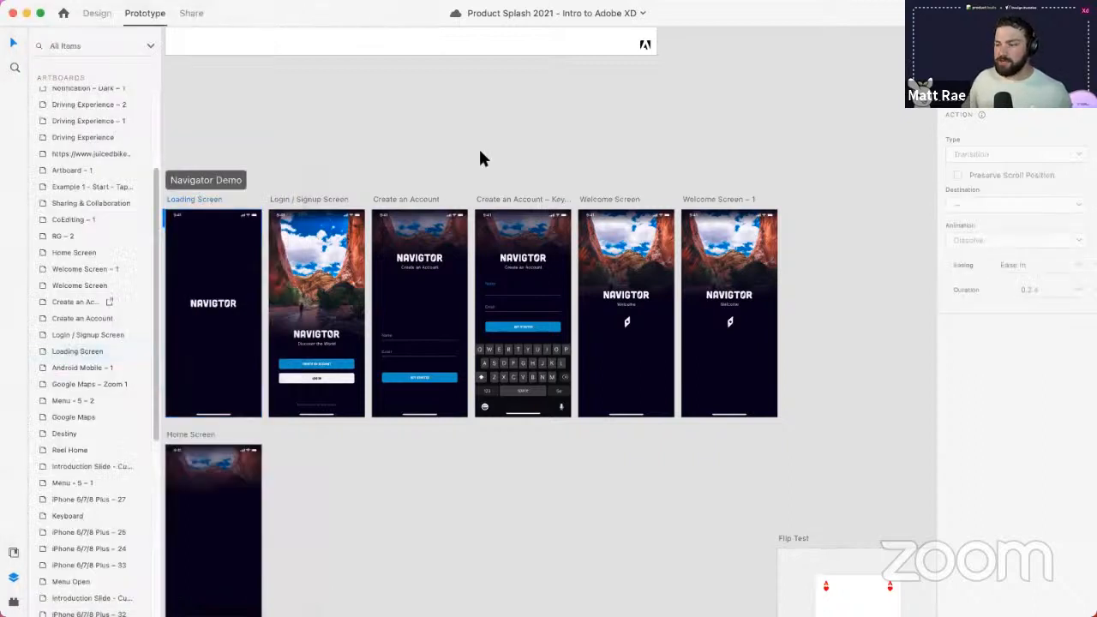
scroll(480, 148, down, 5)
drag(281, 287, 141, 361)
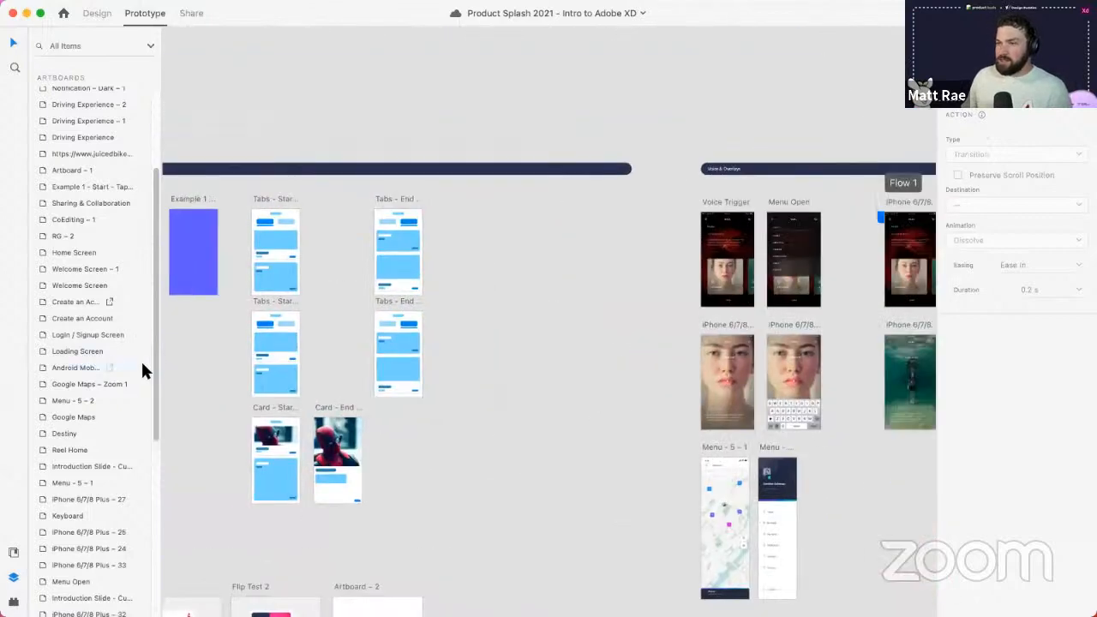
drag(526, 347, 482, 362)
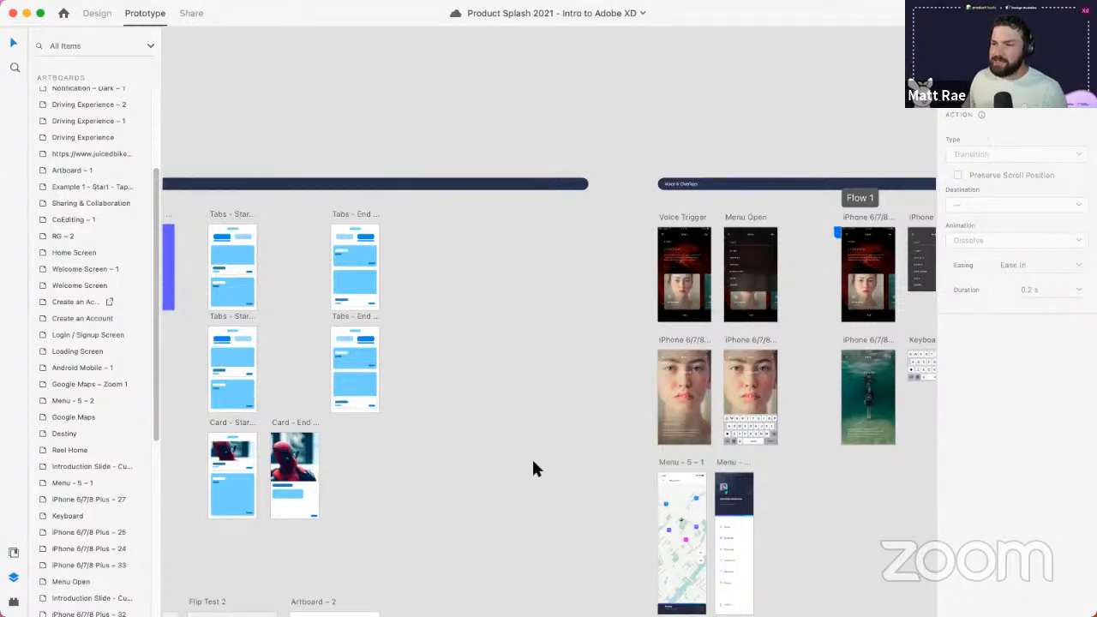
scroll(527, 331, down, 5)
drag(529, 395, 348, 346)
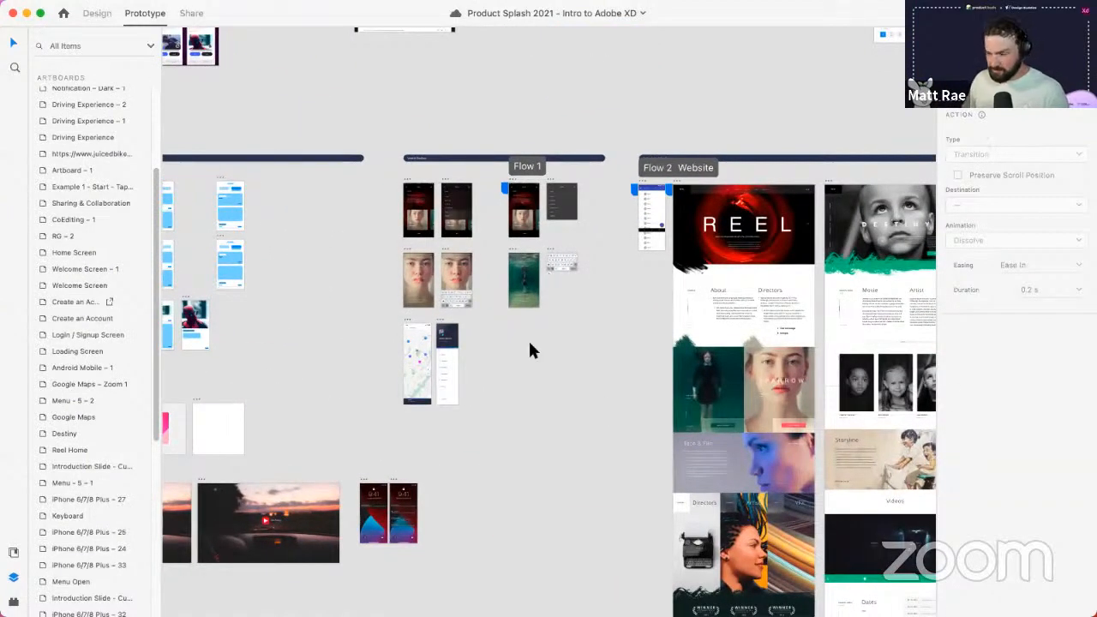
scroll(435, 218, up, 2)
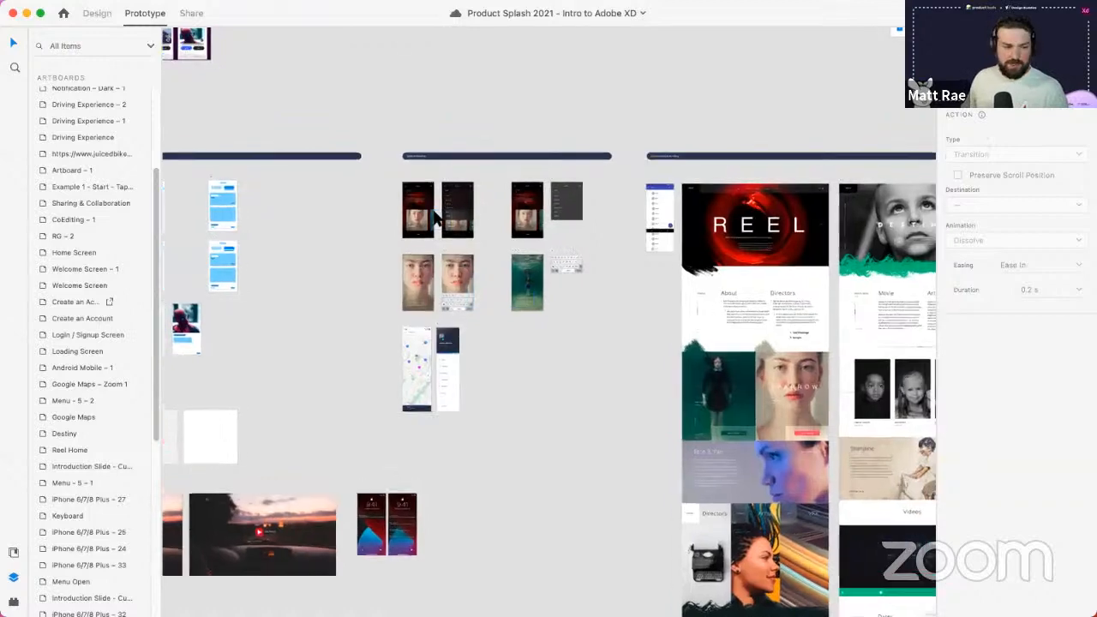
scroll(435, 218, up, 3)
scroll(541, 257, up, 2)
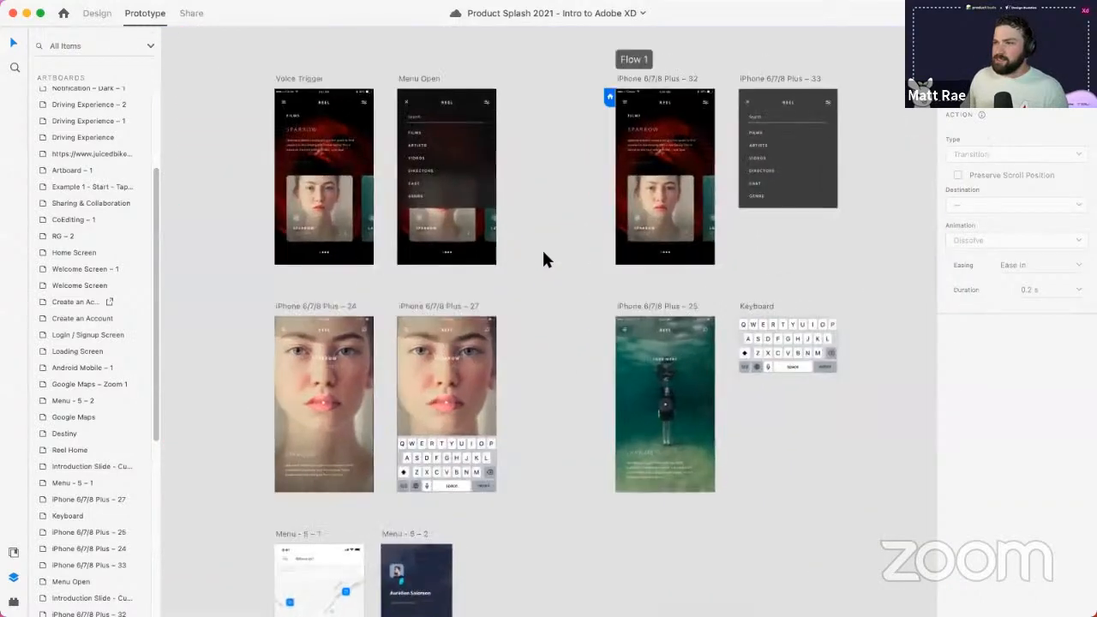
scroll(455, 232, up, 5)
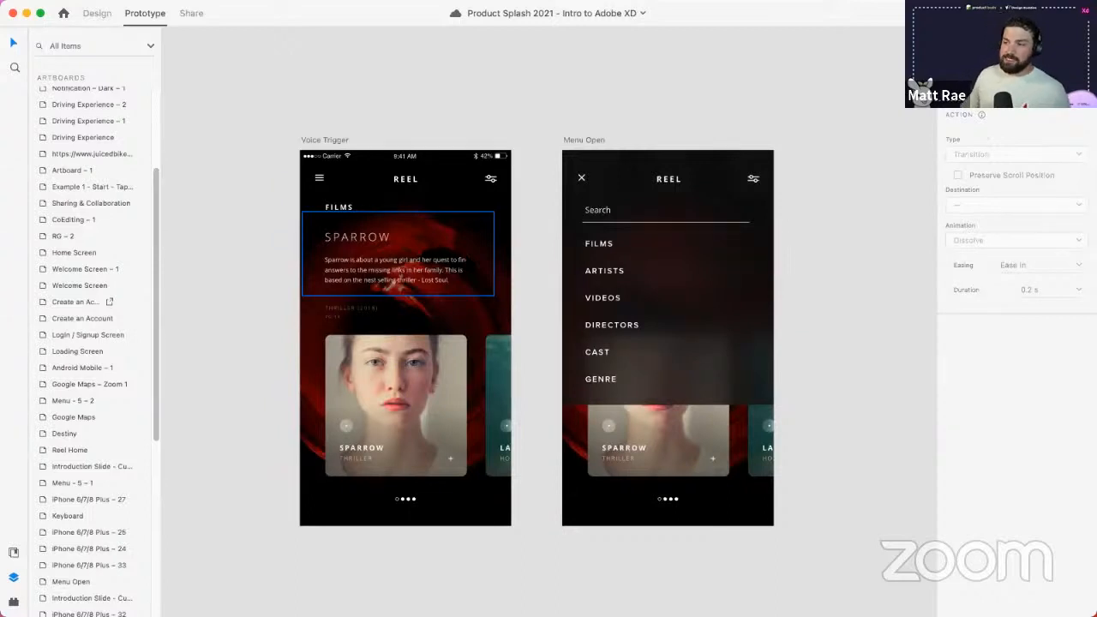
- Nudge the menu rectangle within Menu Open and inspect the Voice Trigger elements
click(749, 323)
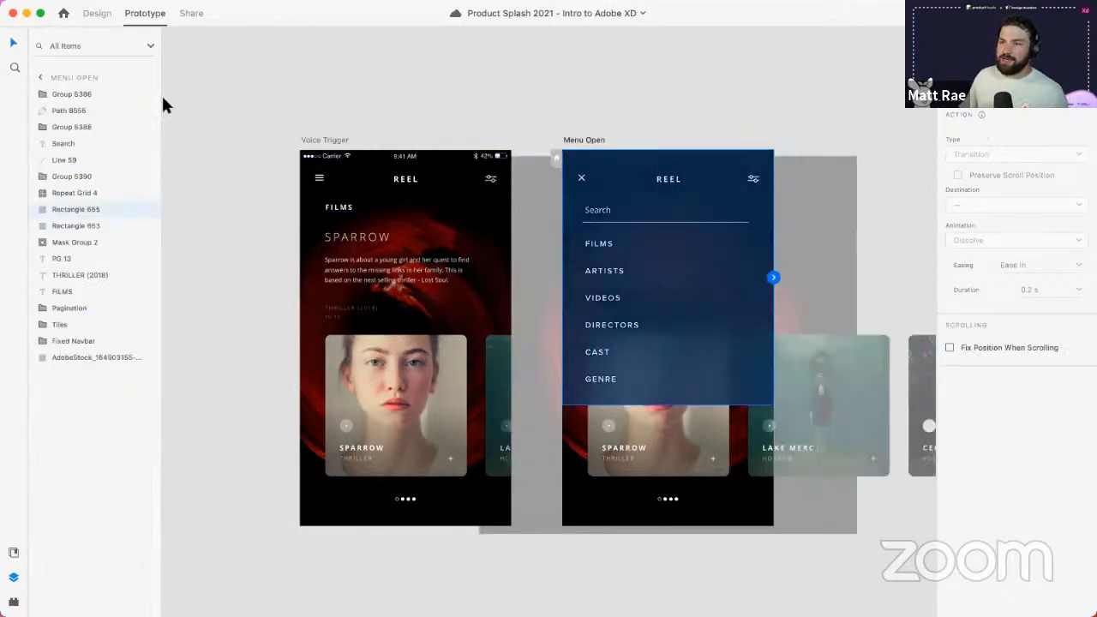
click(97, 13)
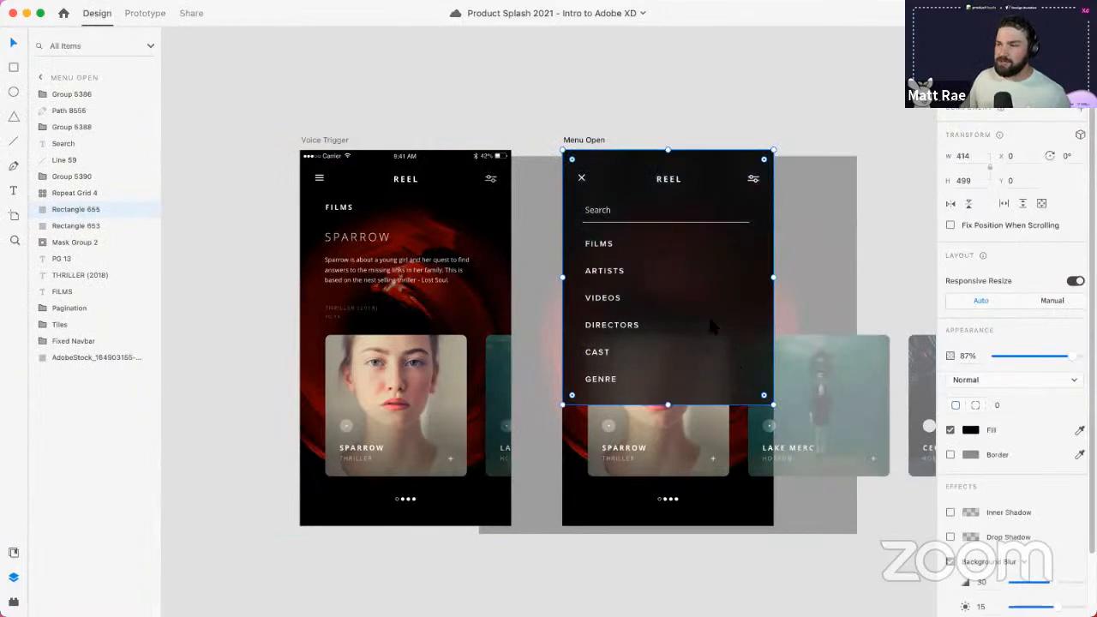
mouse_move(711, 327)
mouse_down()
mouse_move(694, 328)
mouse_move(725, 326)
mouse_up()
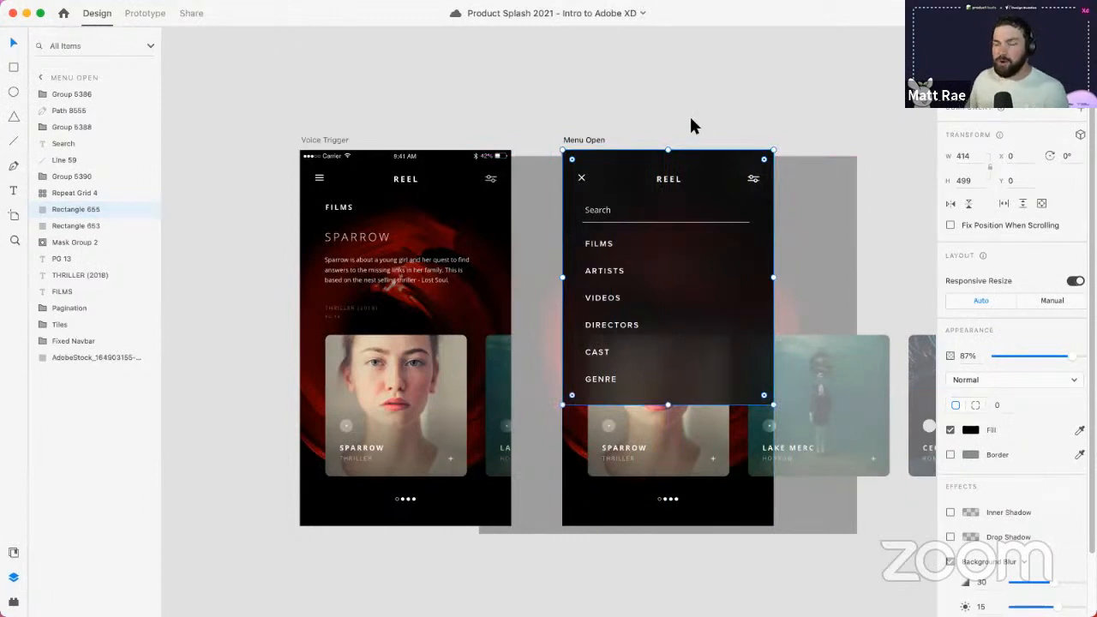
click(371, 241)
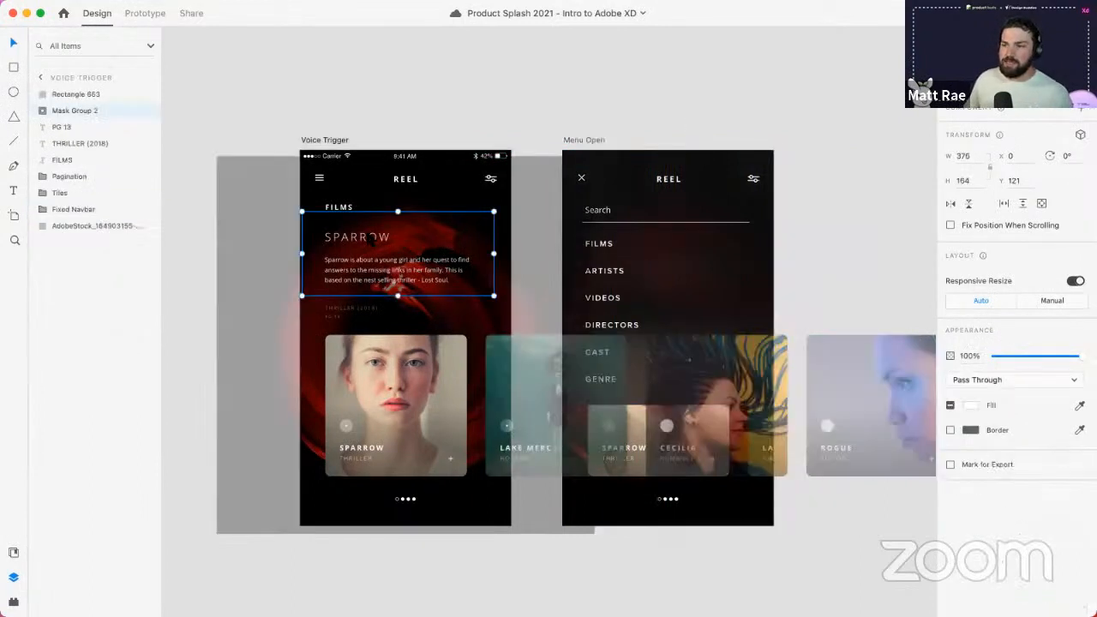
click(401, 372)
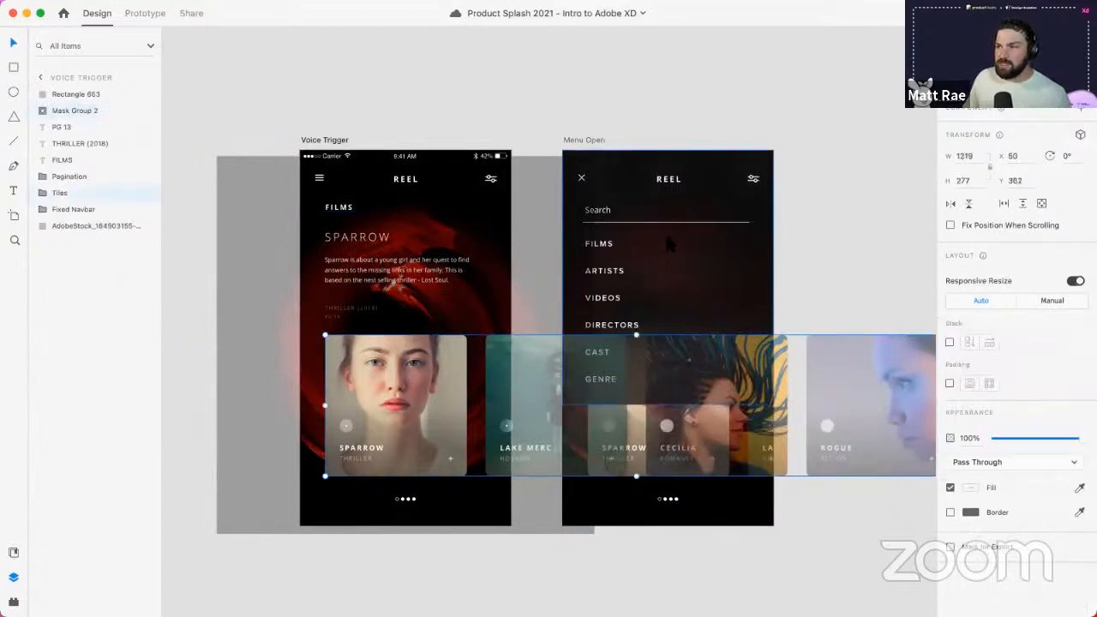
click(644, 358)
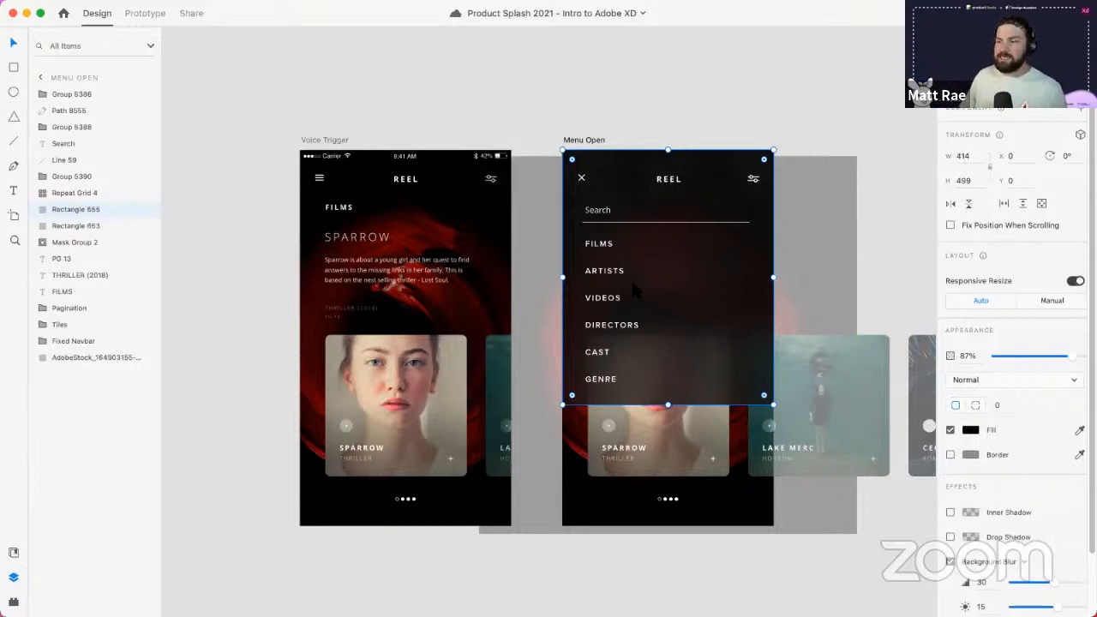
click(617, 133)
- Navigate to artboards iPhone 6/7/8 Plus – 32 and 33, then select 32 in Prototype mode
scroll(597, 243, down, 5)
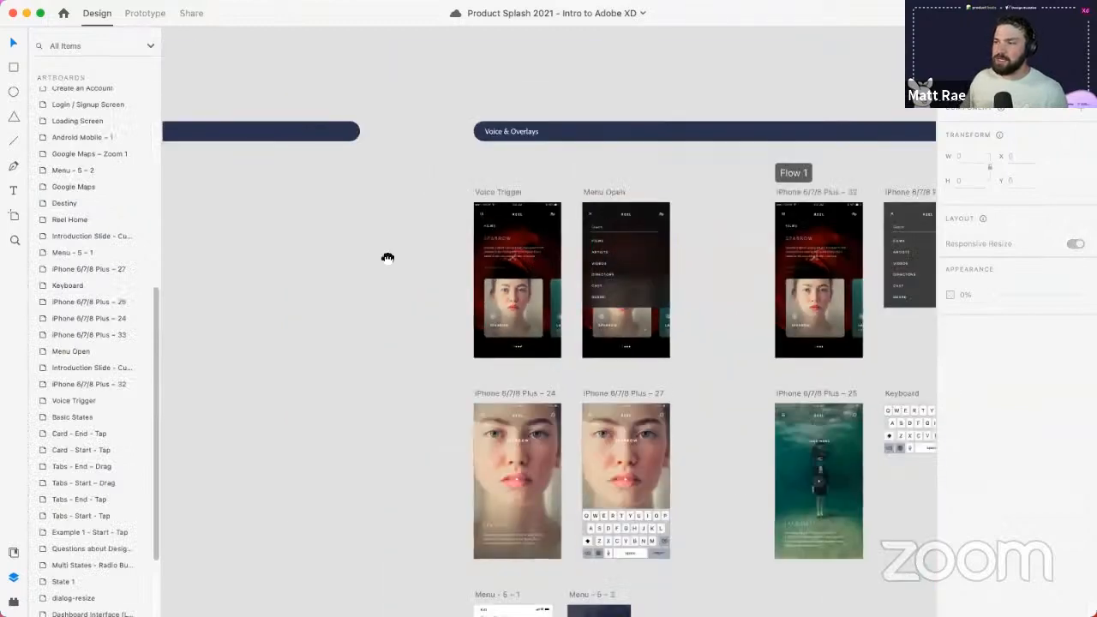
scroll(389, 258, right, 5)
scroll(388, 258, up, 5)
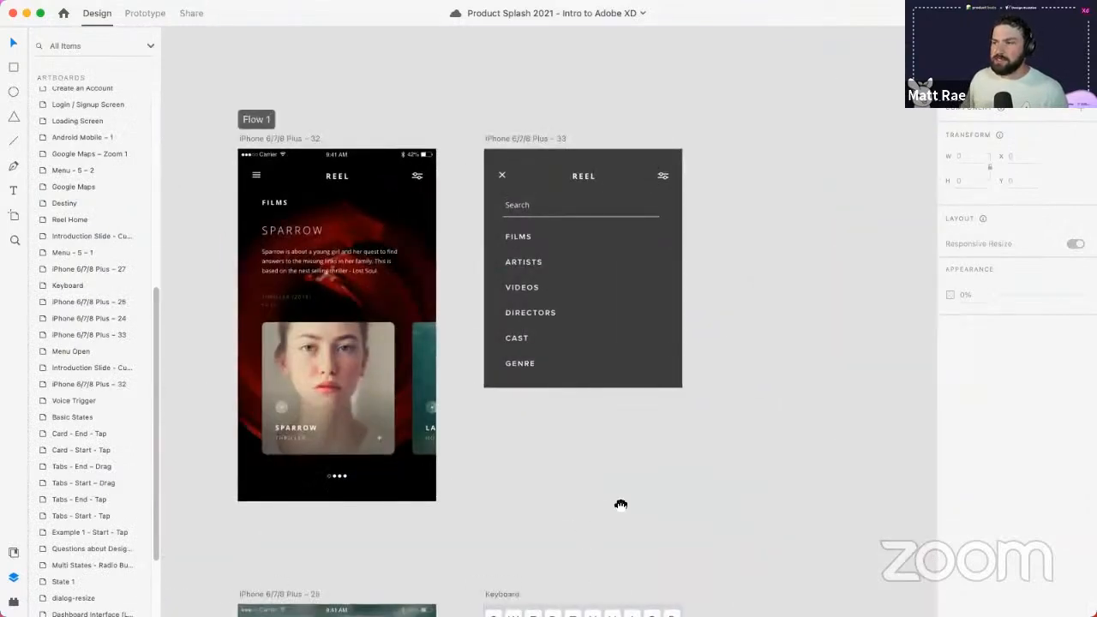
scroll(583, 446, up, 5)
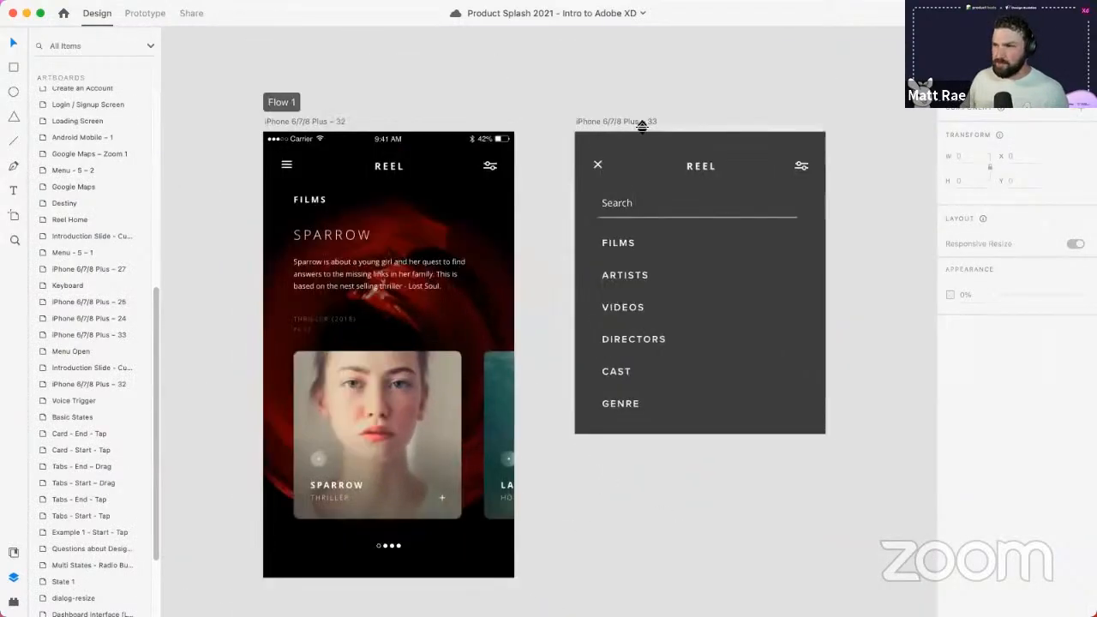
click(642, 122)
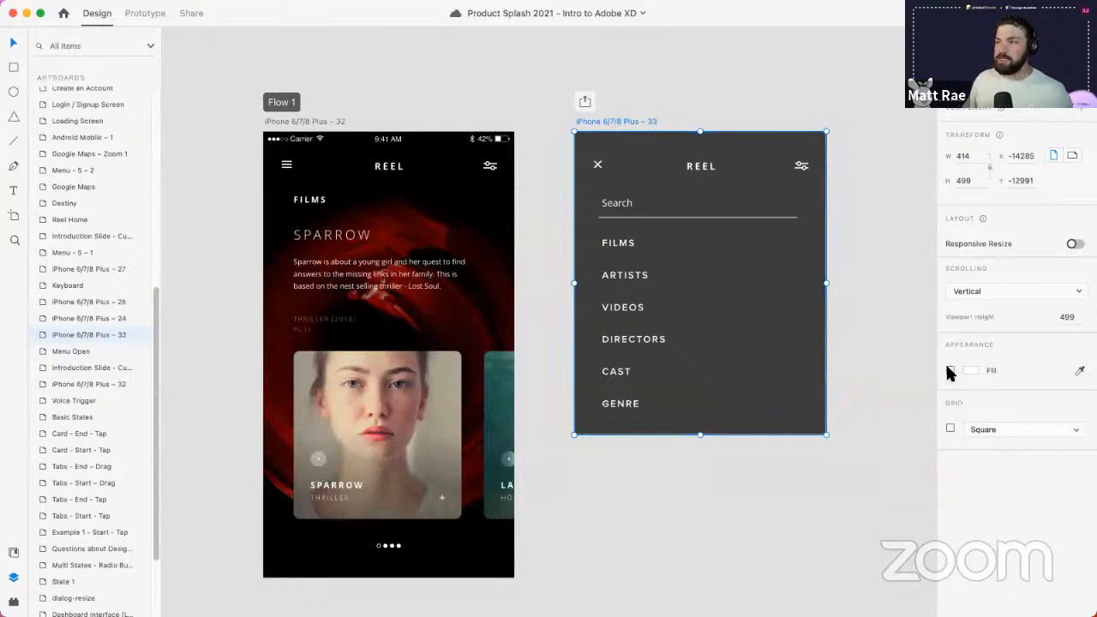
click(701, 289)
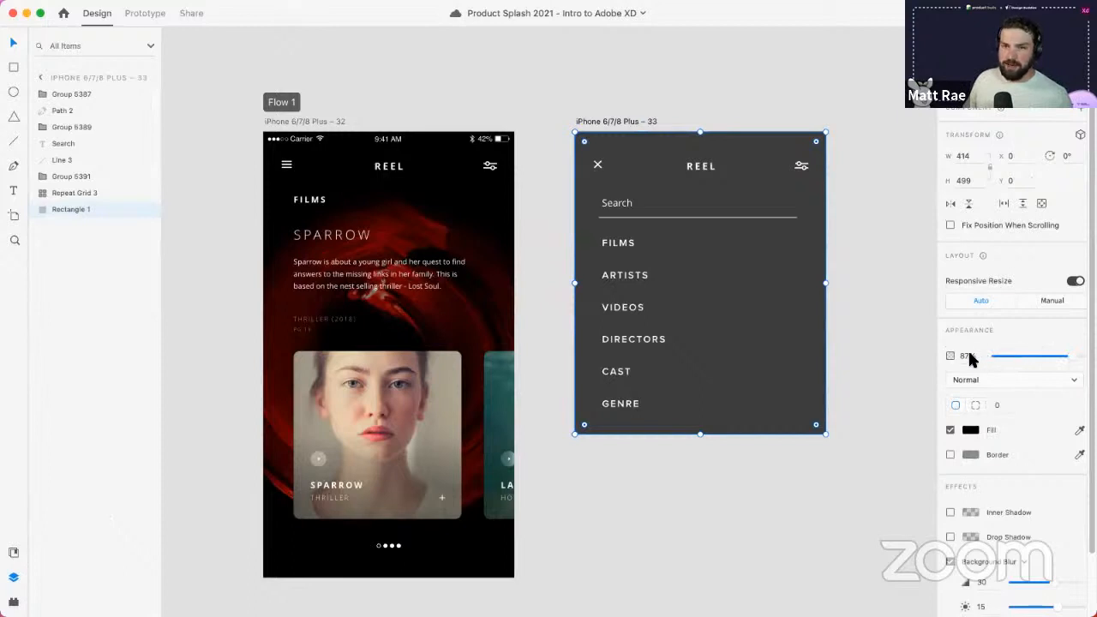
click(528, 167)
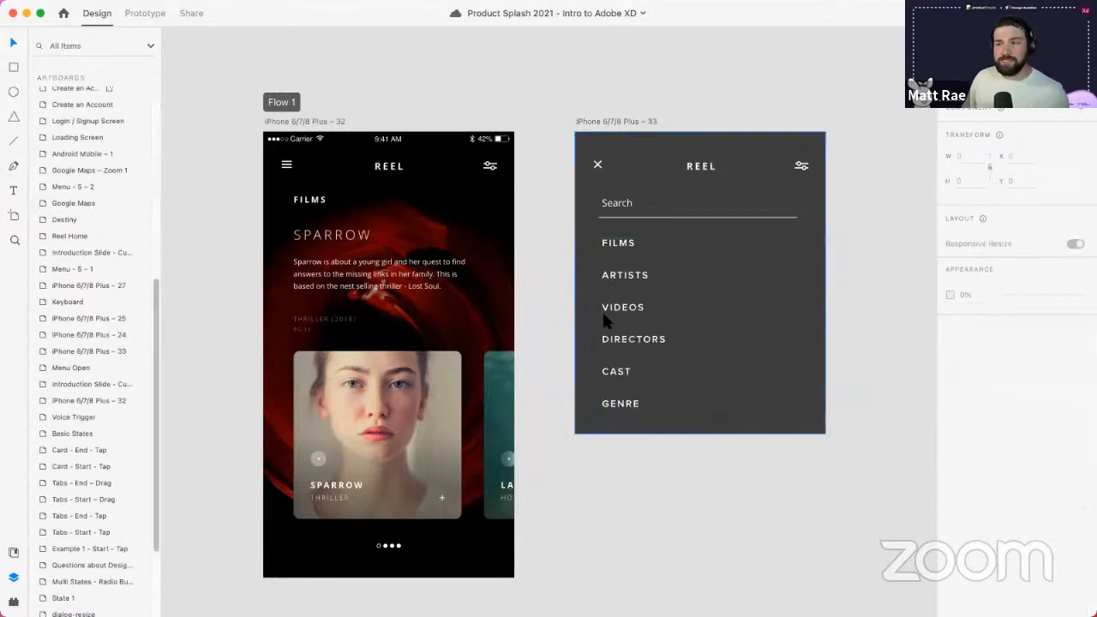
click(300, 121)
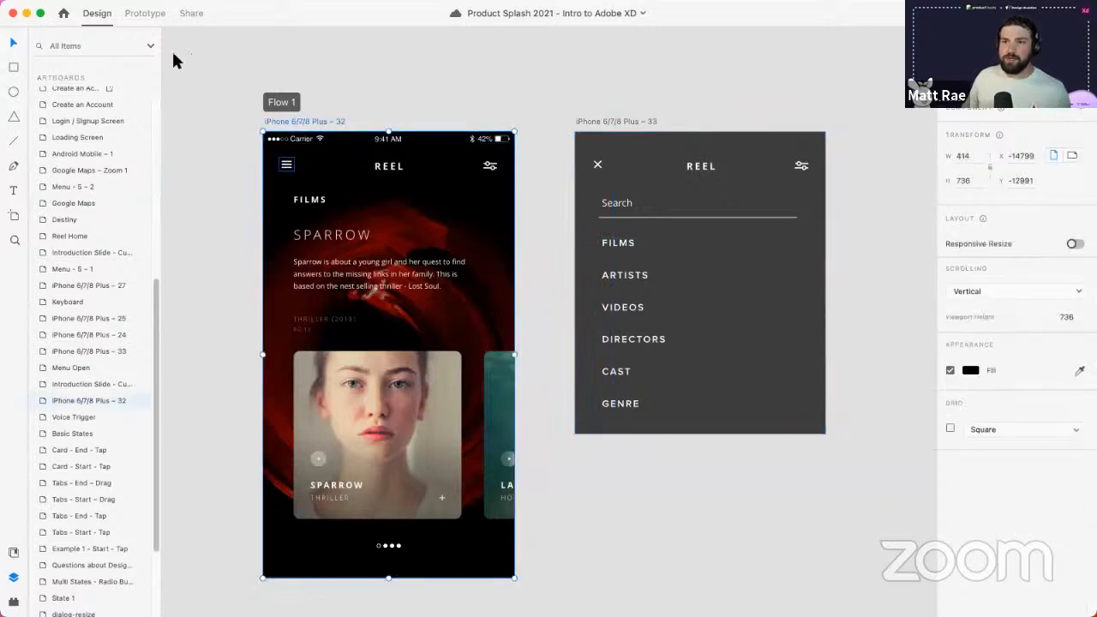
click(144, 13)
- Link the menu icon on artboard 32 to artboard 33 as an Overlay interaction
click(288, 167)
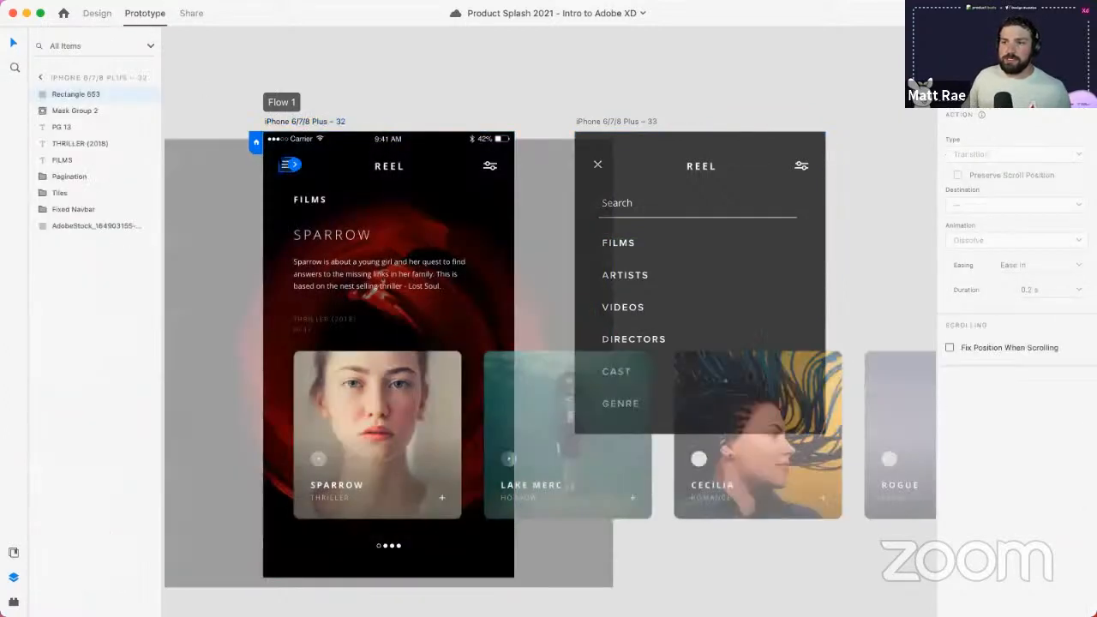
drag(292, 165, 638, 179)
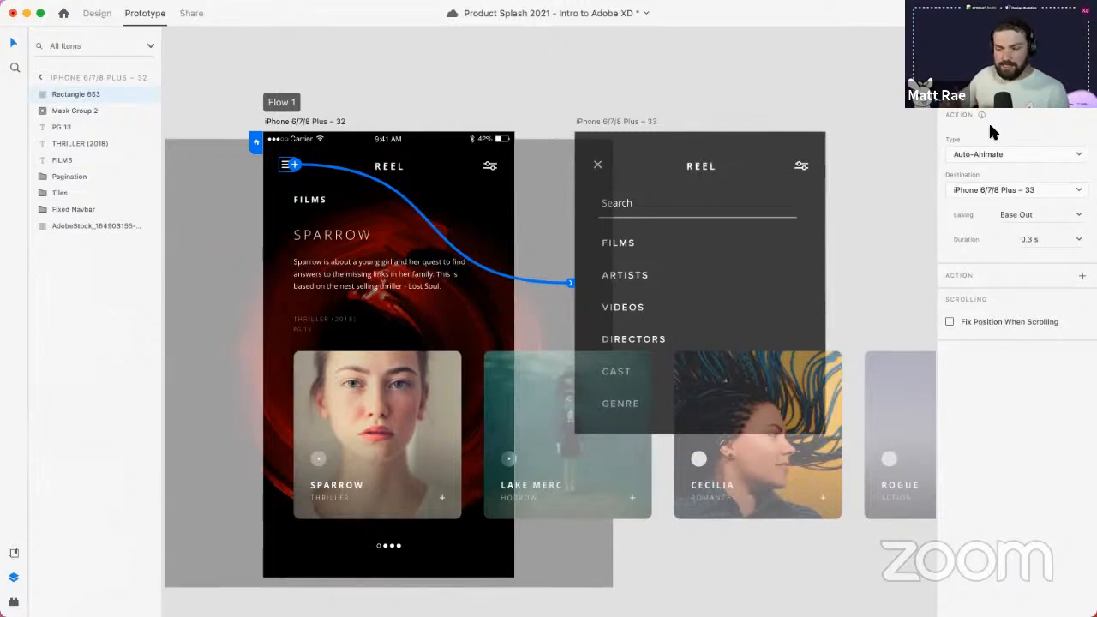
click(985, 161)
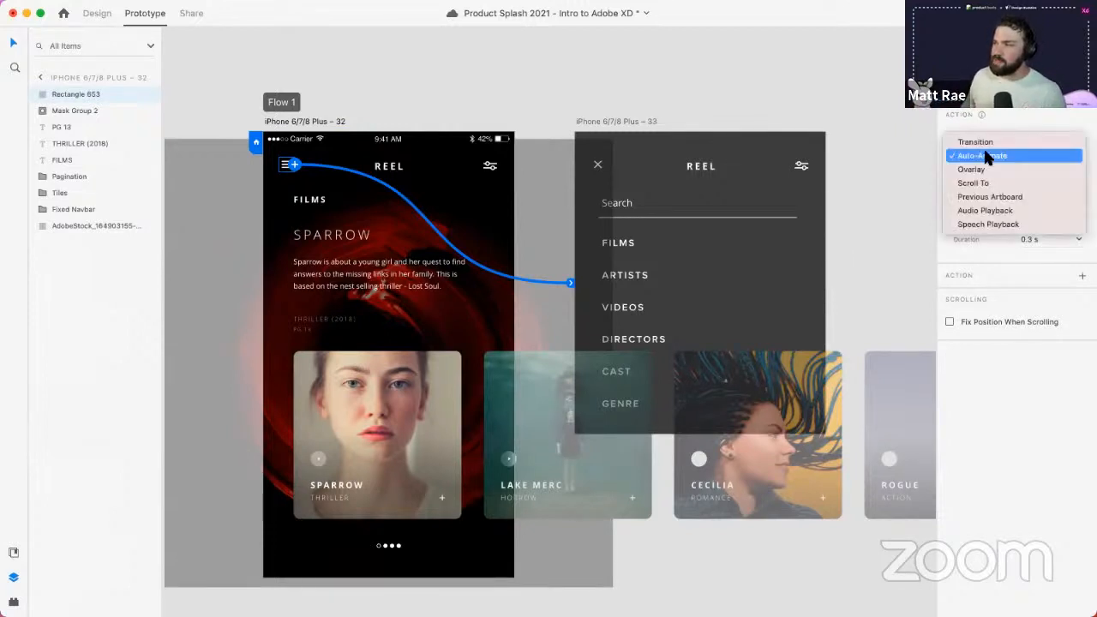
click(989, 169)
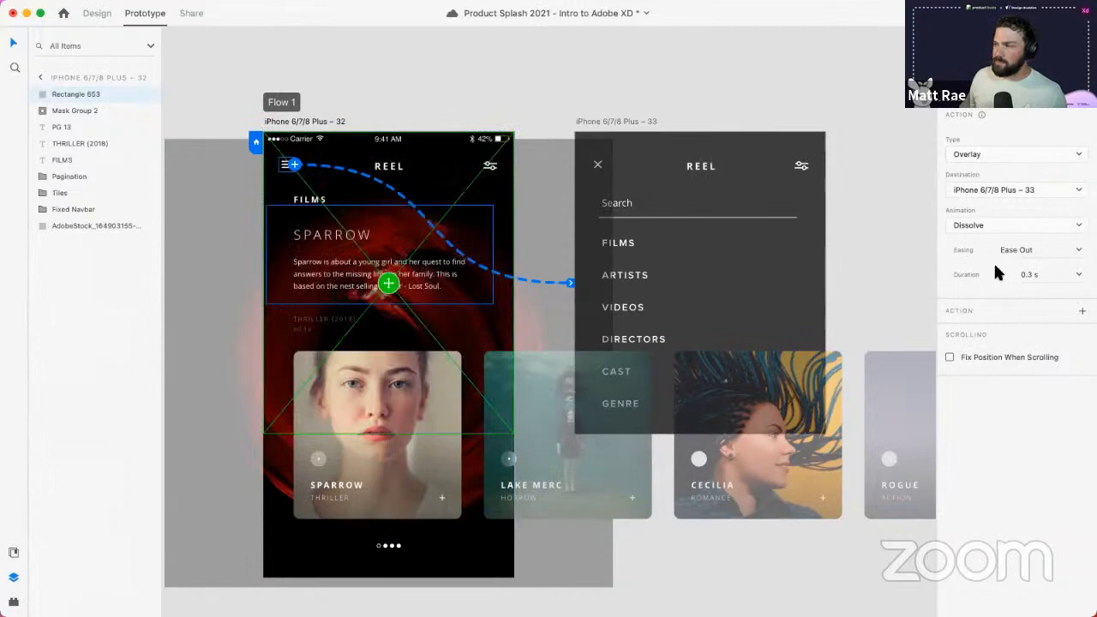
- Set the overlay to Slide Right with Snap easing and preview from artboard 32
click(997, 225)
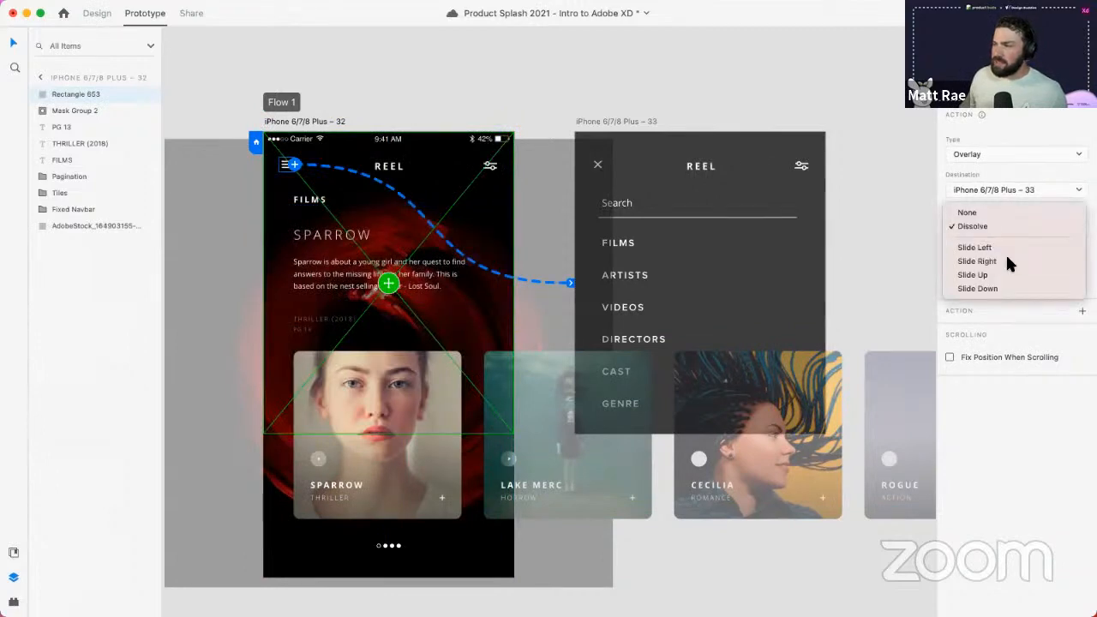
click(1007, 260)
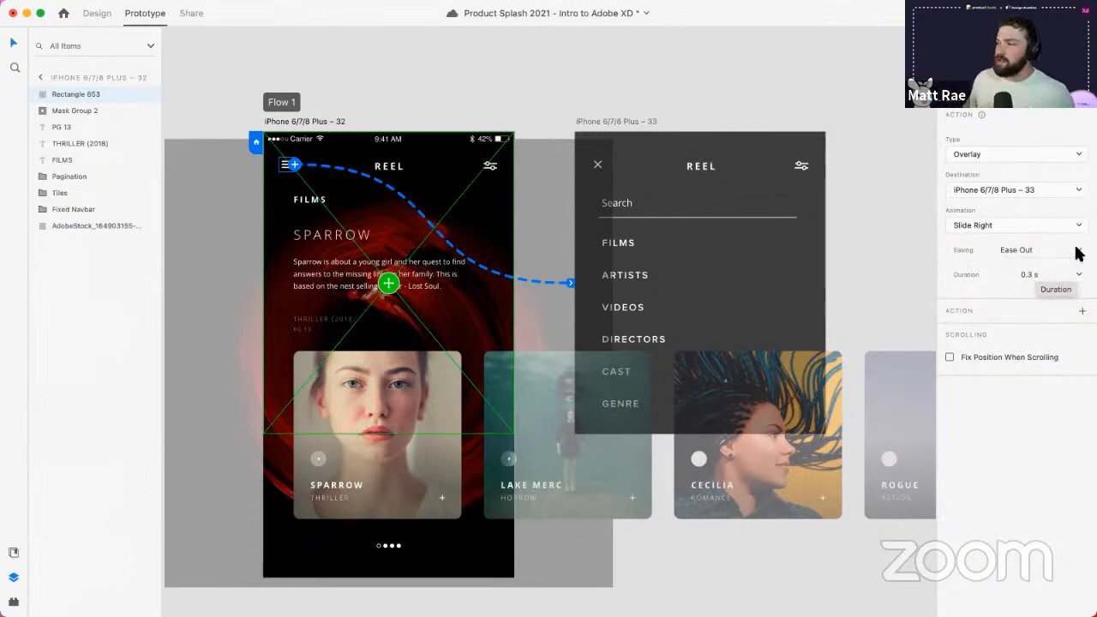
click(1028, 249)
click(1011, 310)
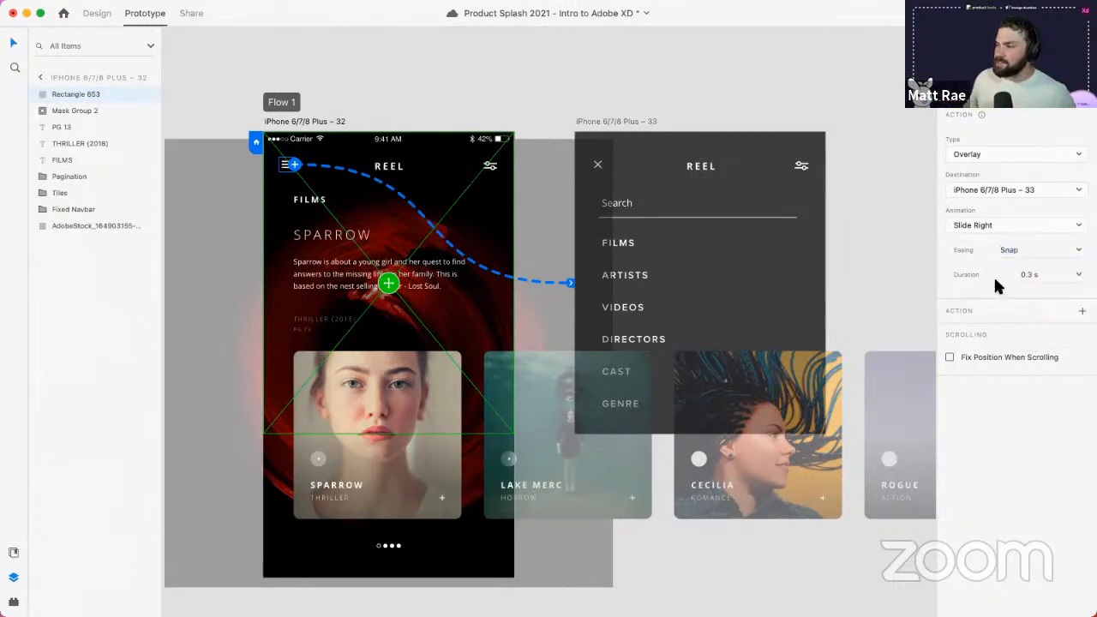
click(336, 121)
key(super+Return)
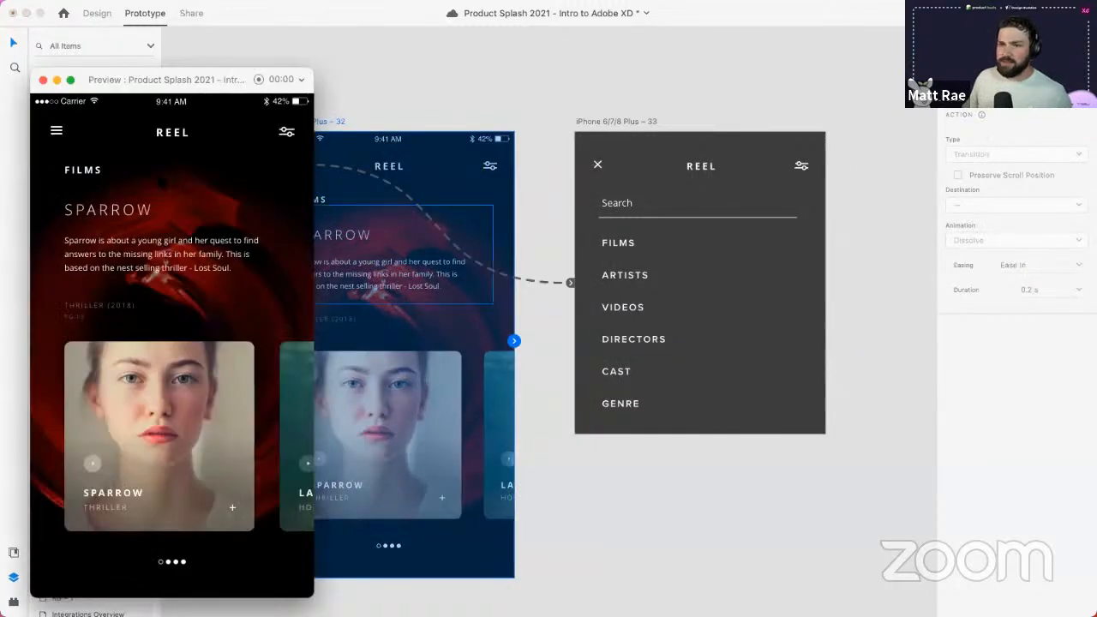
- Open and close the menu overlay twice in the preview window
click(58, 133)
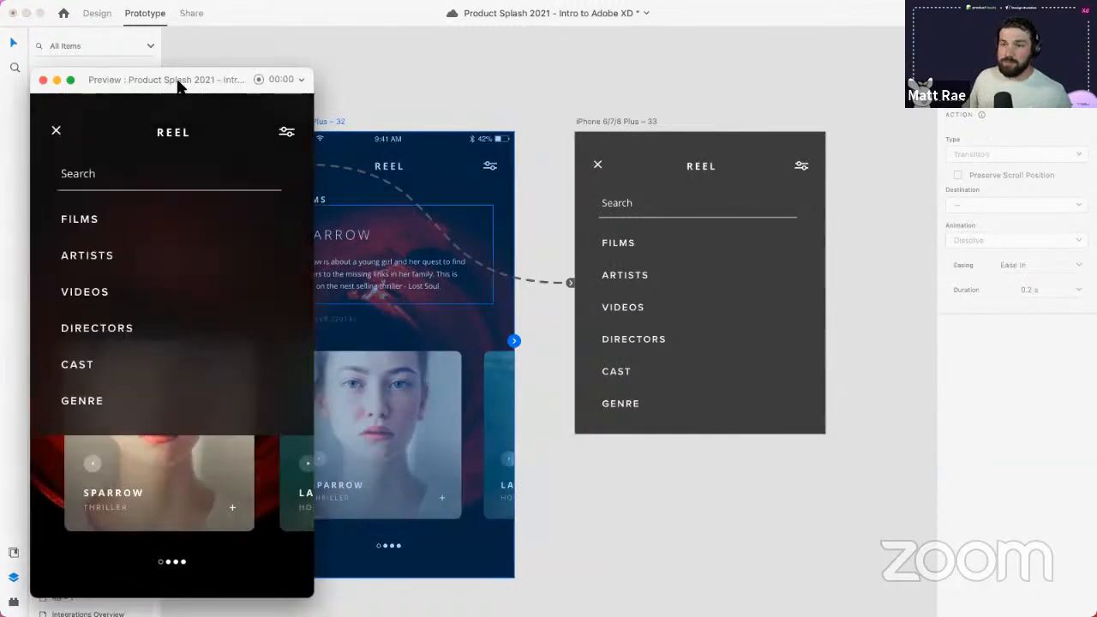
drag(179, 85, 283, 66)
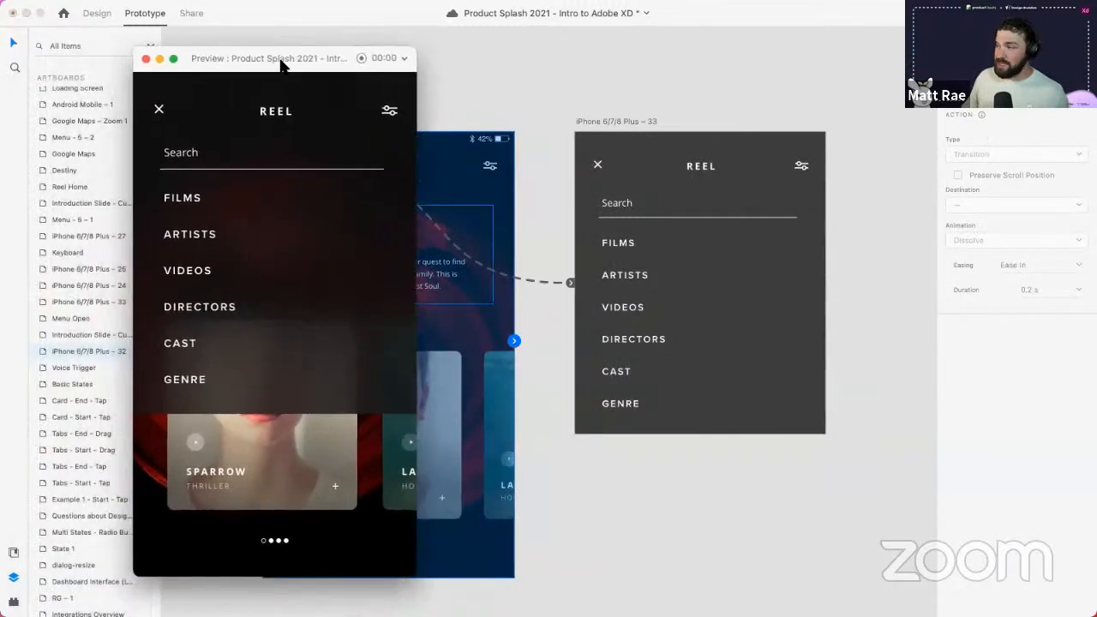
click(159, 110)
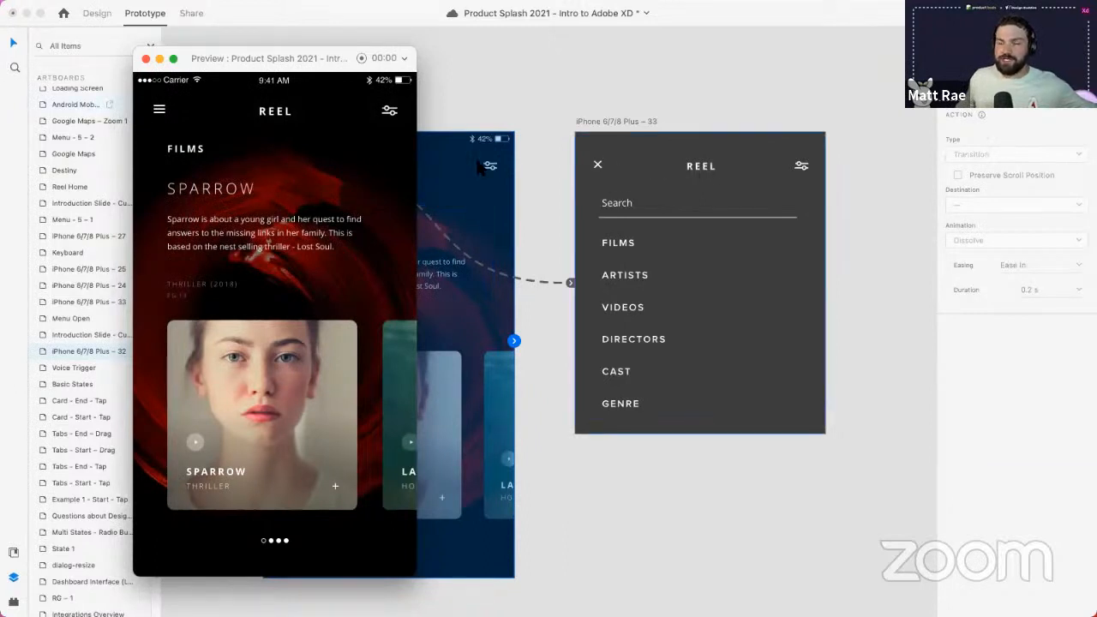
click(159, 114)
click(159, 111)
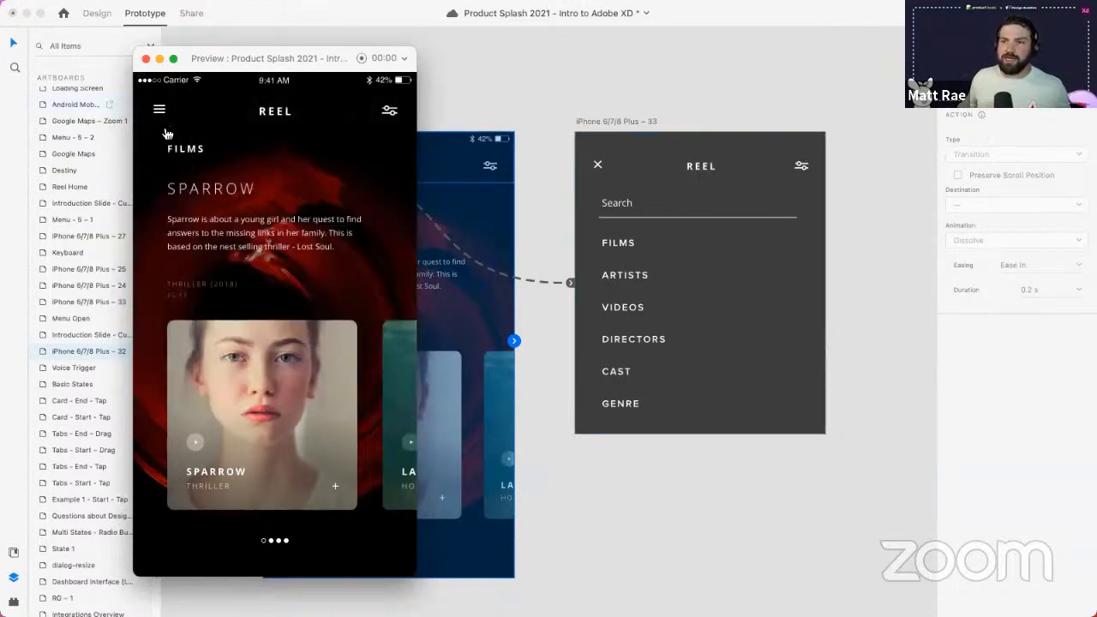
- Check artboard 33's Previous Artboard action, close the preview, and select the menu icon's wire
click(636, 113)
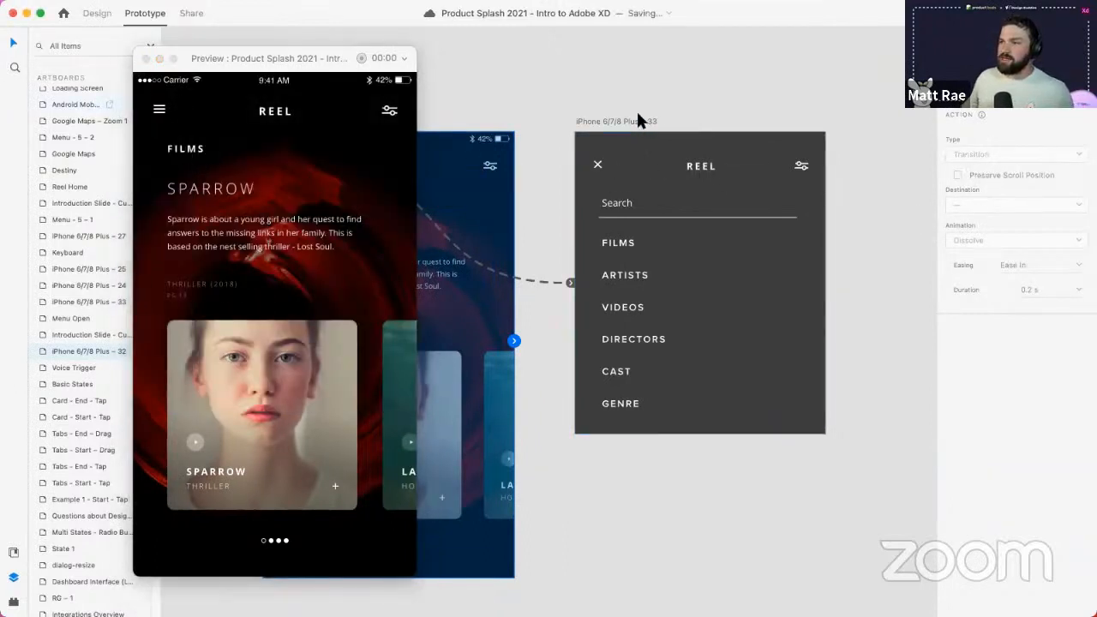
click(636, 122)
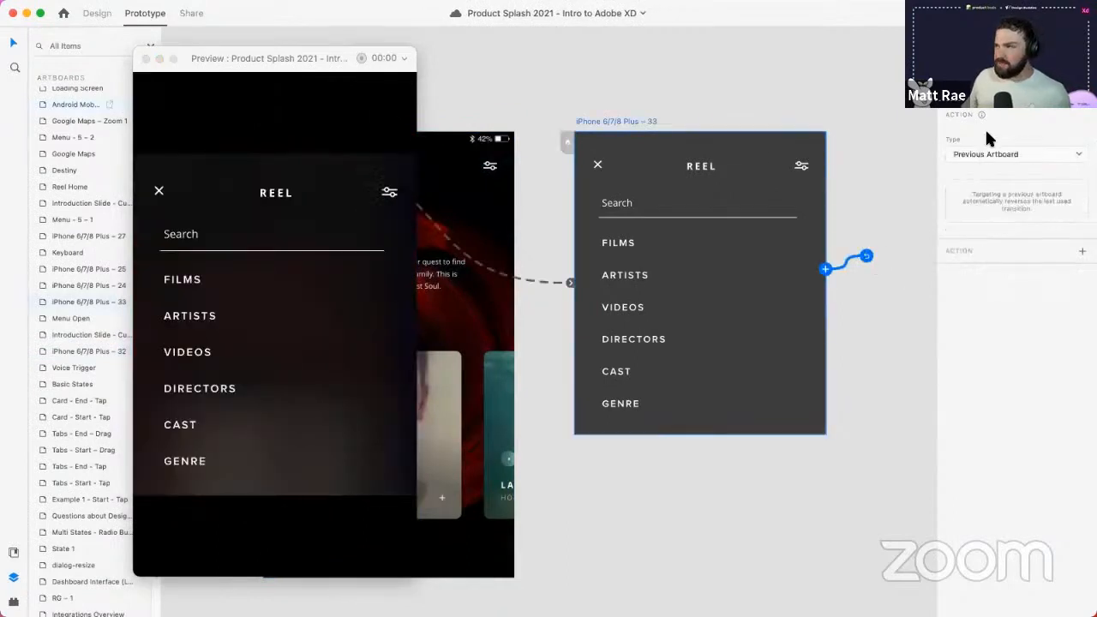
click(146, 58)
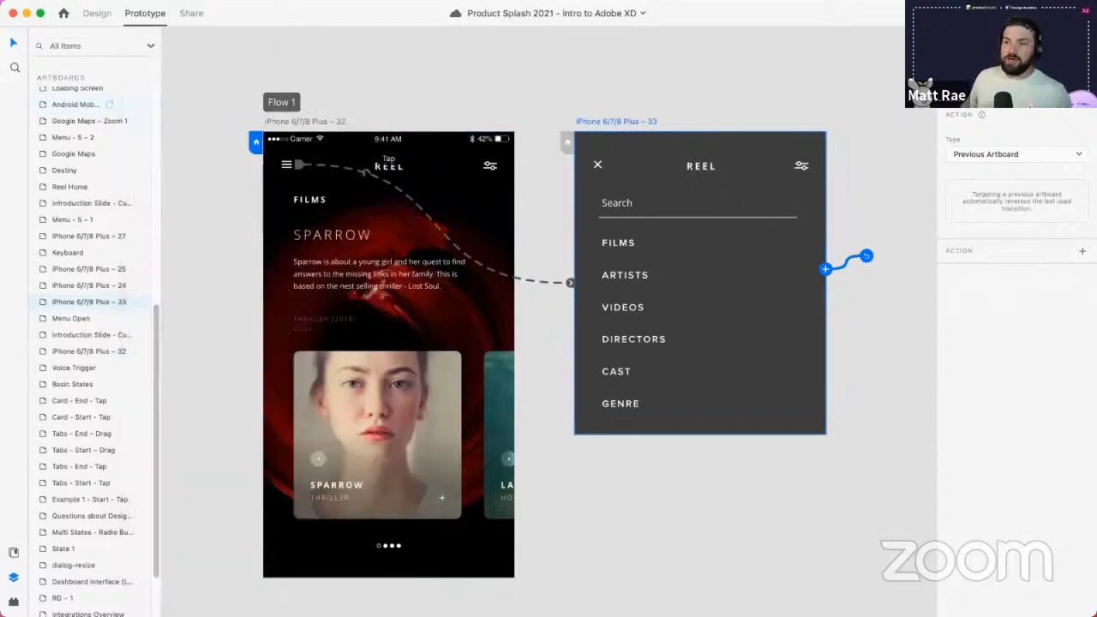
click(290, 165)
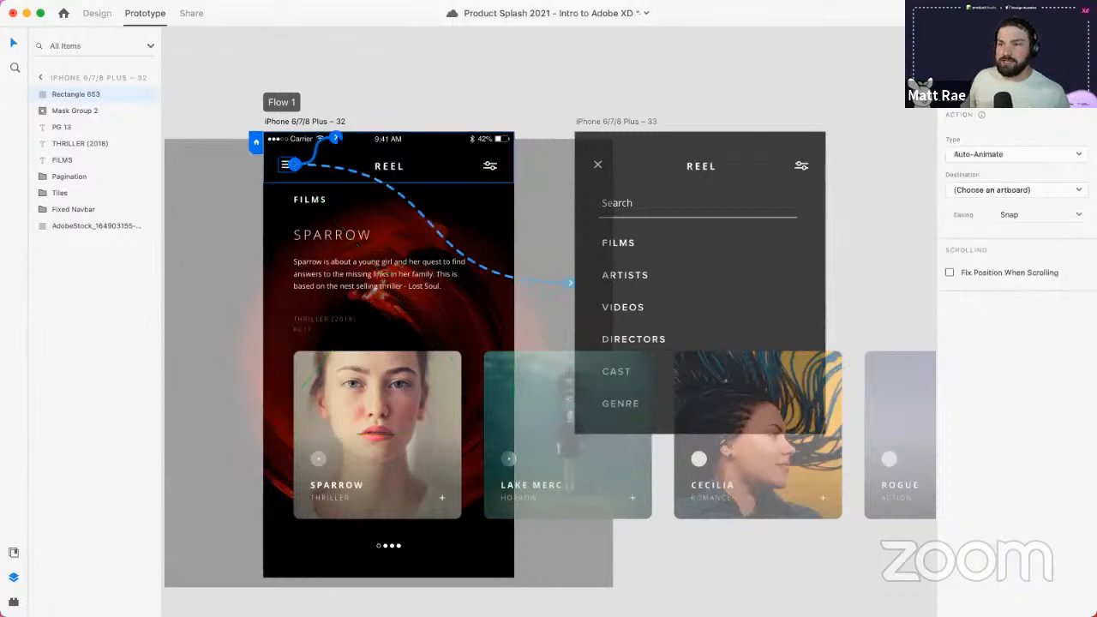
- Add a second wire from the menu icon to artboard 33 with Voice trigger 'Open Menu Please'
drag(294, 164, 648, 170)
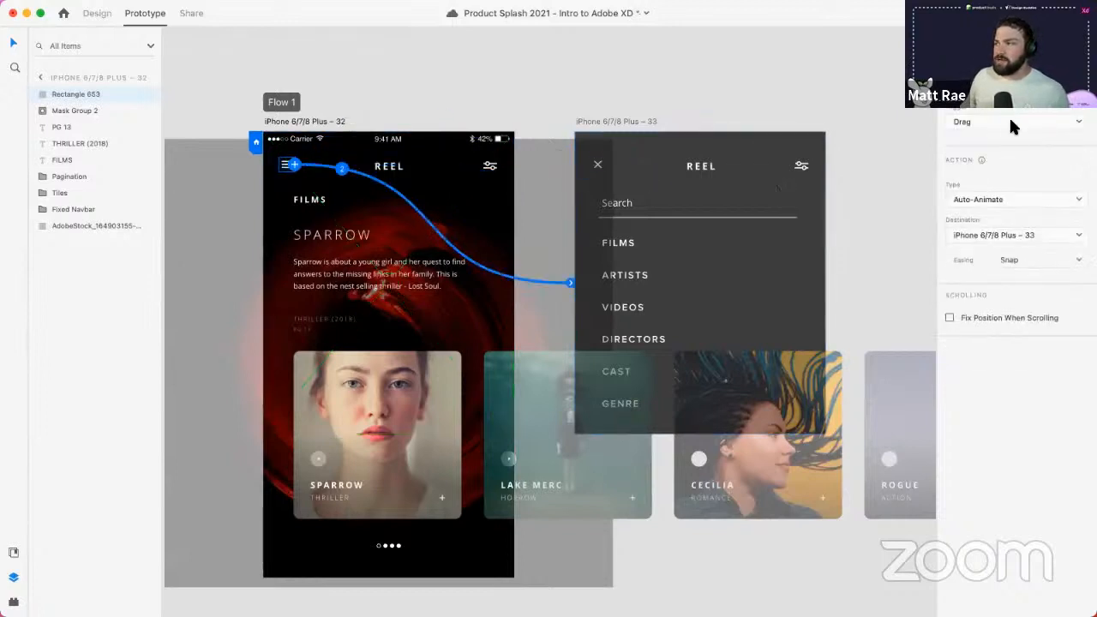
click(975, 120)
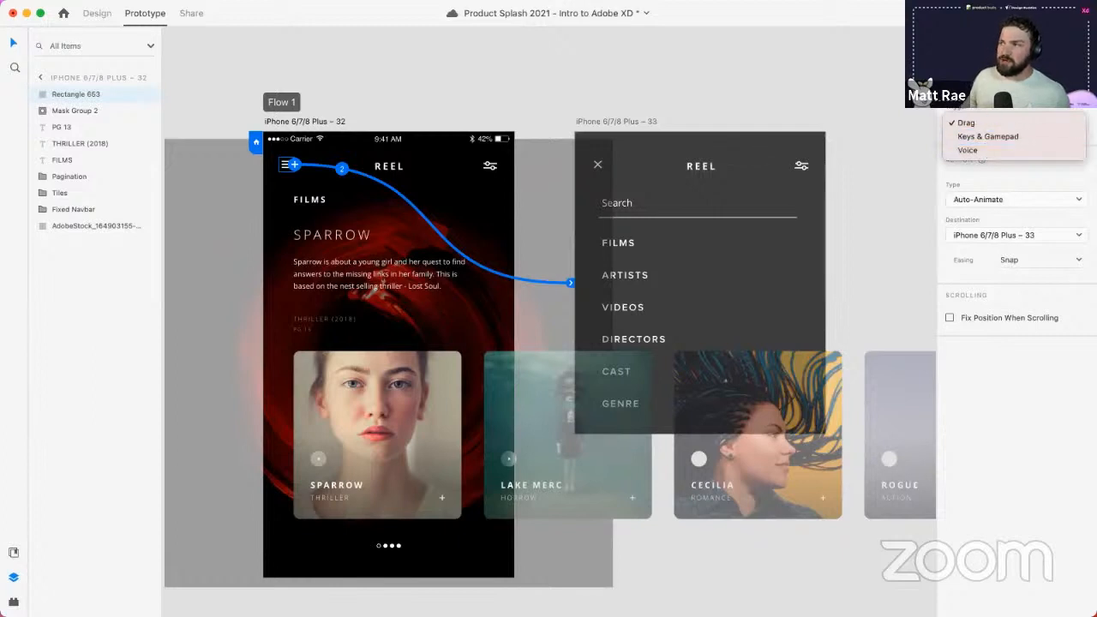
click(993, 152)
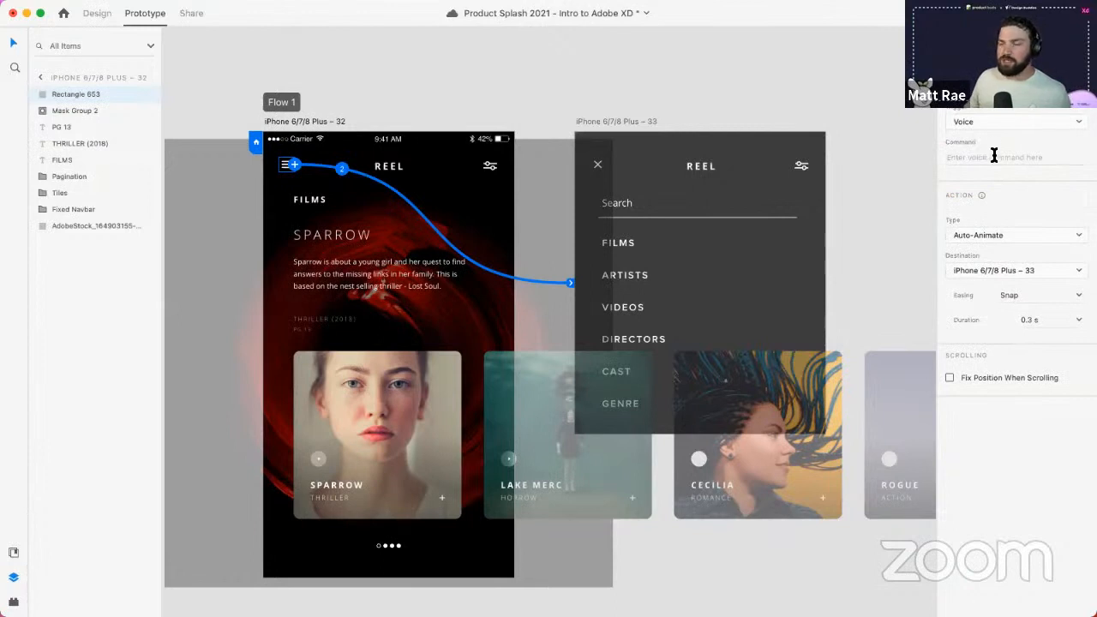
click(992, 159)
text(Ope)
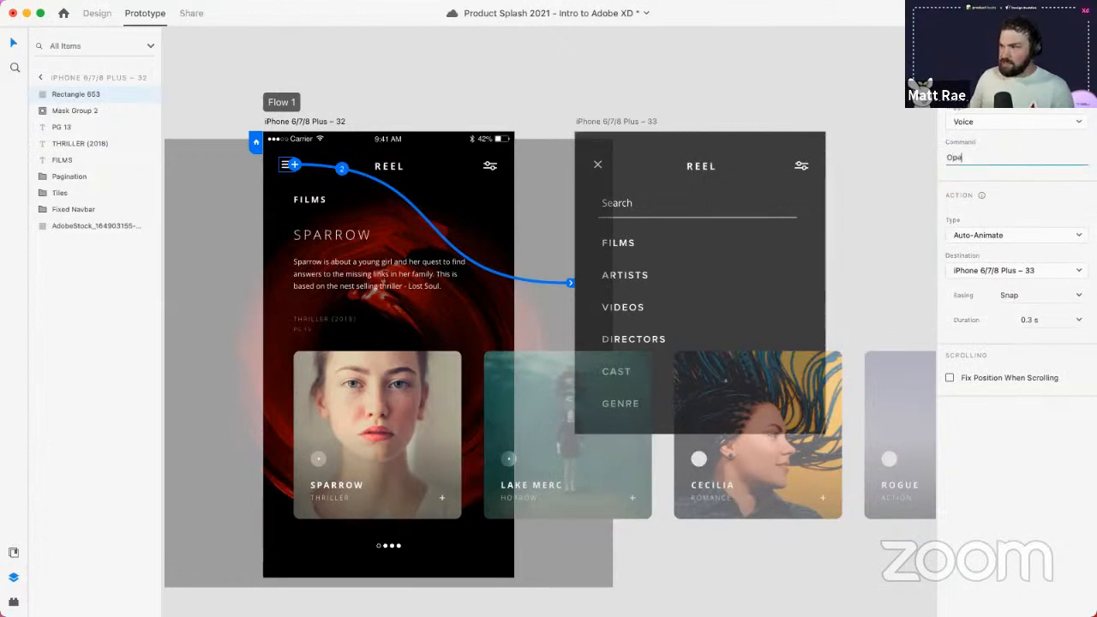
text(n Menu)
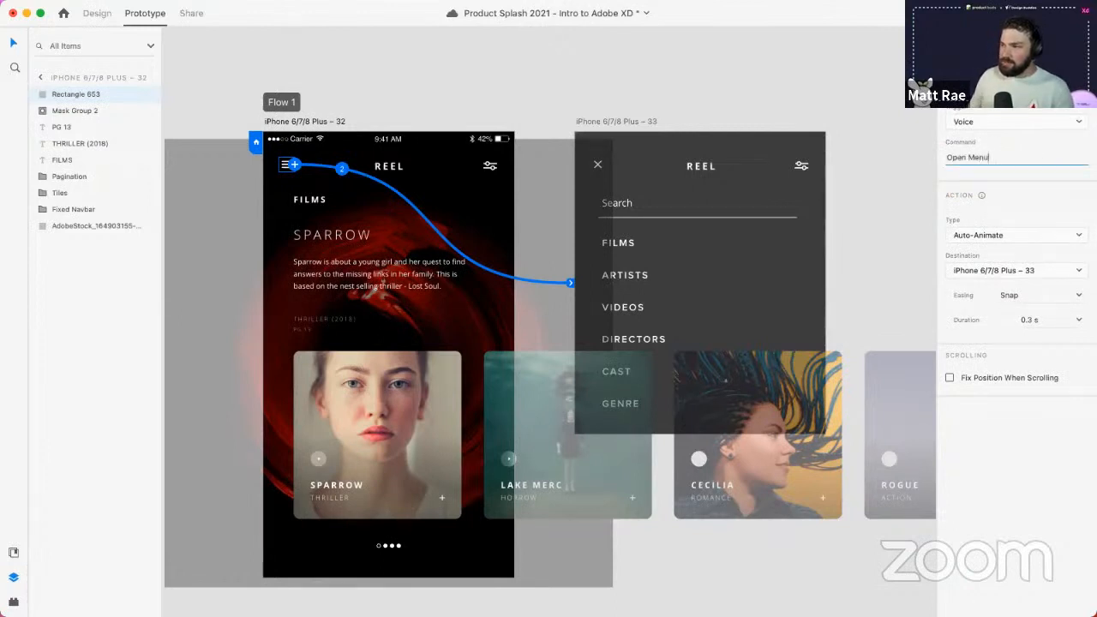
text( Please)
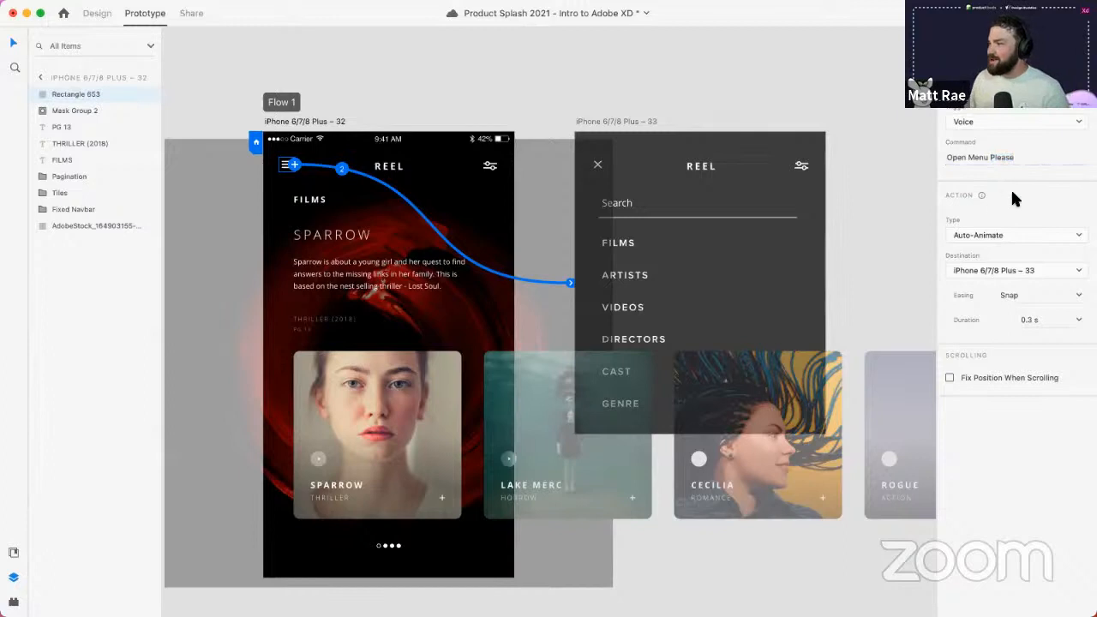
- Make it an Overlay placed at the top, sliding down over 1 s
click(1005, 236)
click(996, 249)
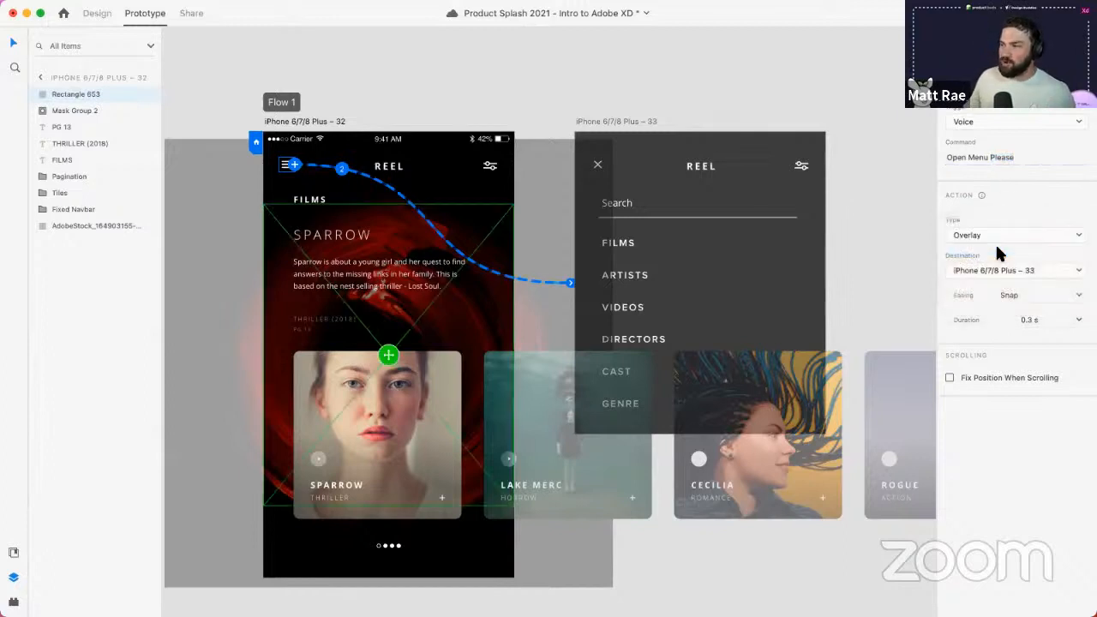
drag(389, 354, 389, 276)
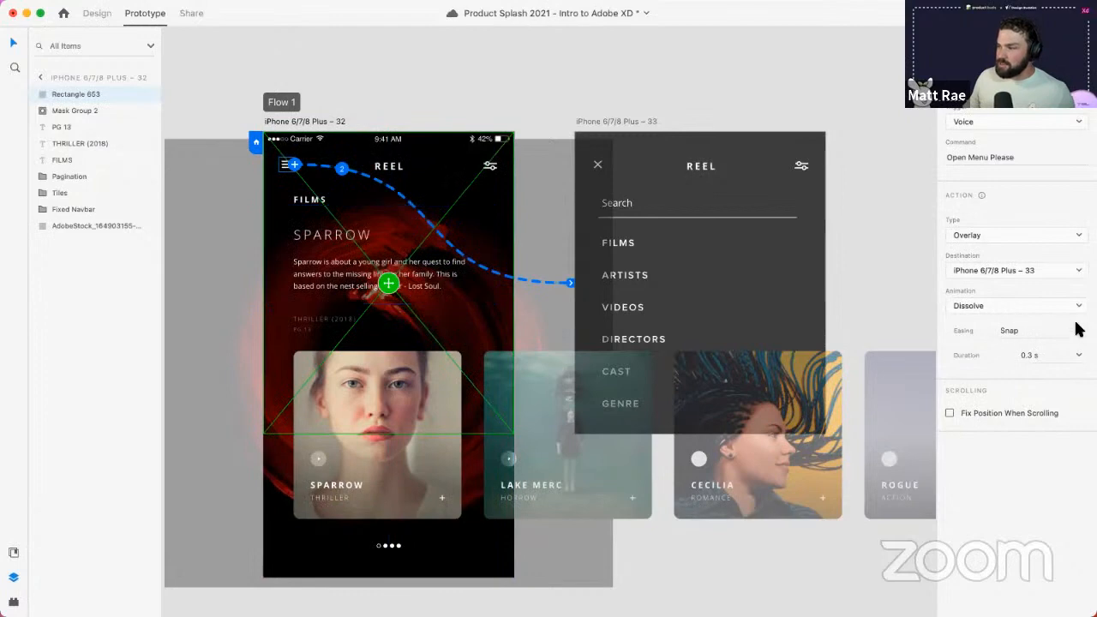
click(1060, 307)
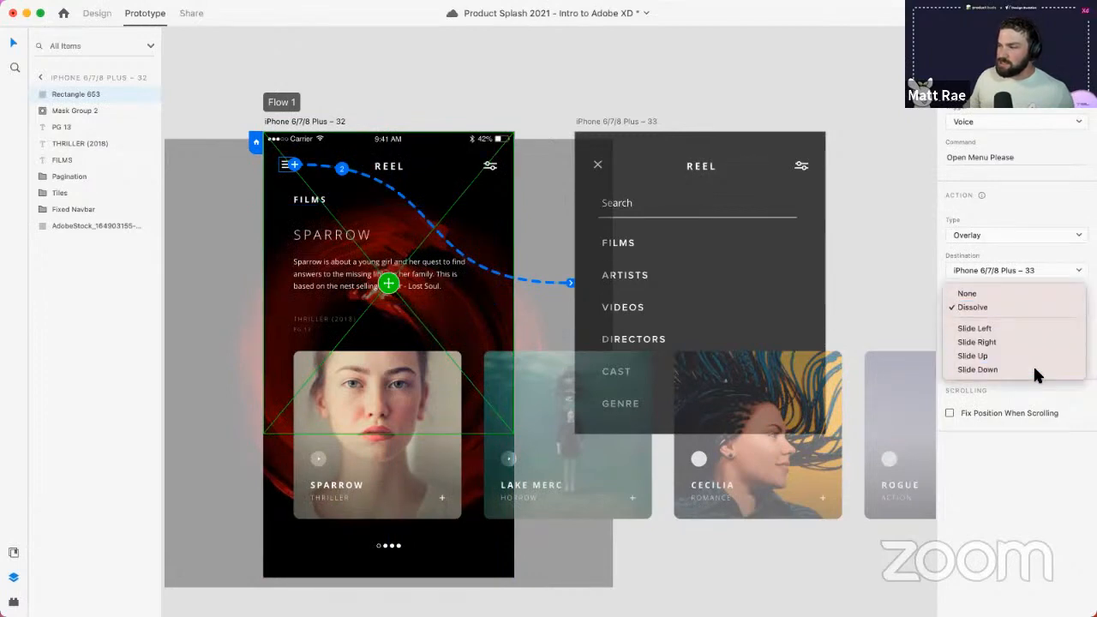
click(1035, 371)
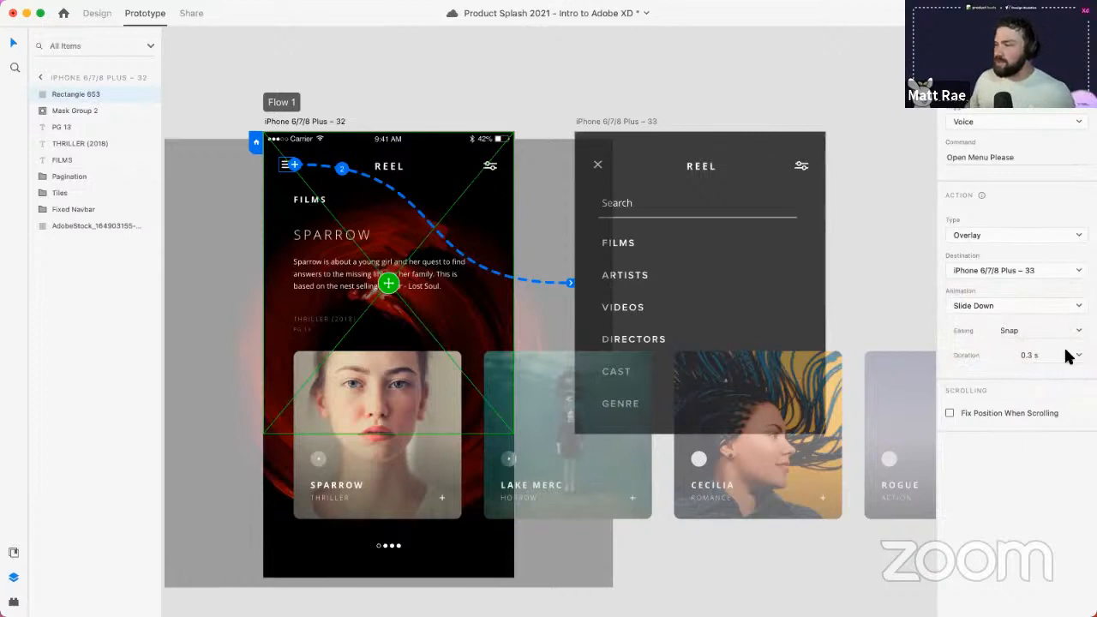
click(1068, 362)
click(1041, 414)
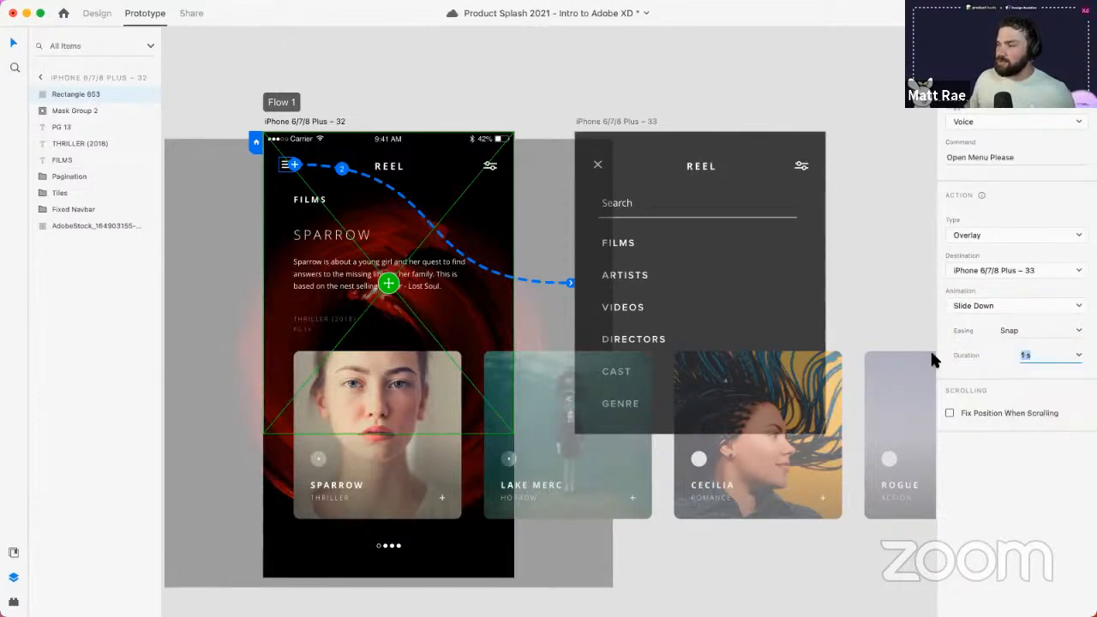
click(866, 298)
click(333, 122)
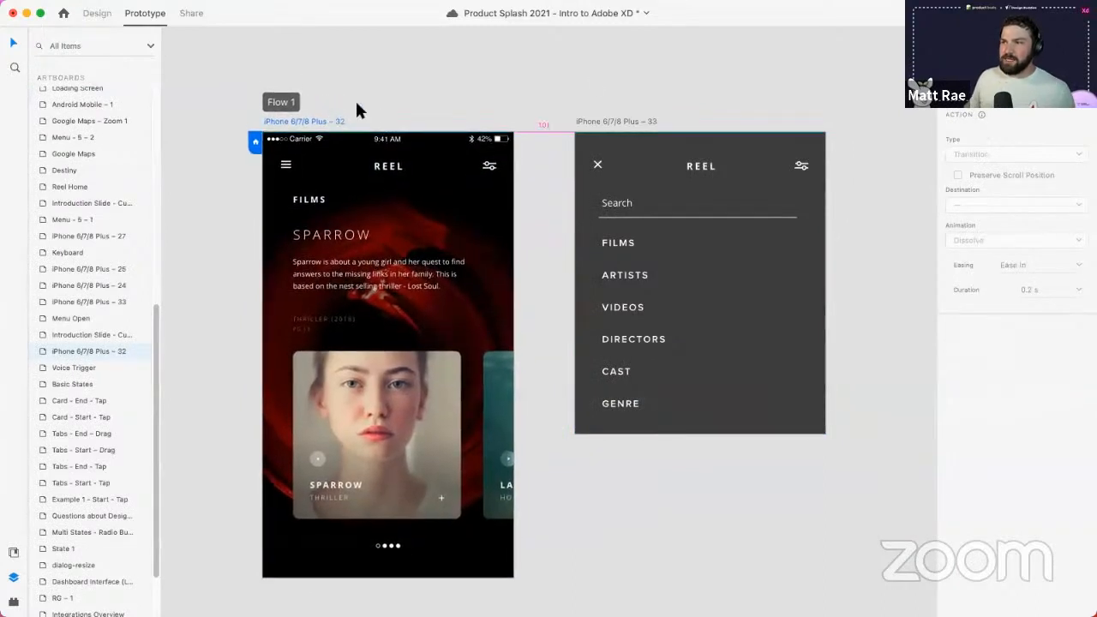
key(super+Return)
click(160, 114)
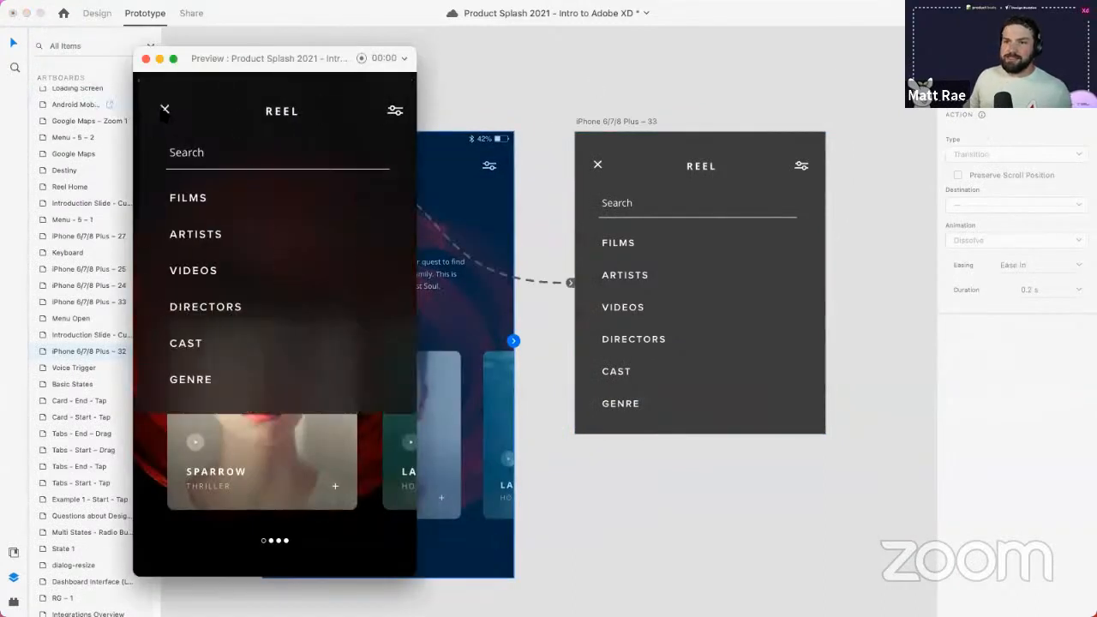
click(160, 111)
drag(251, 59, 499, 49)
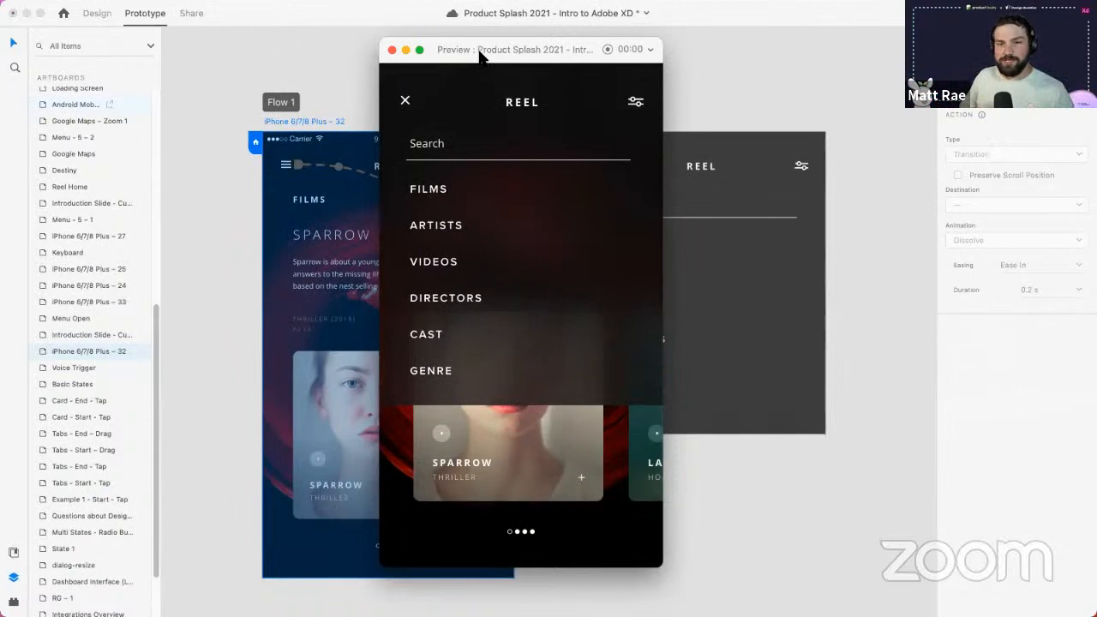
click(405, 100)
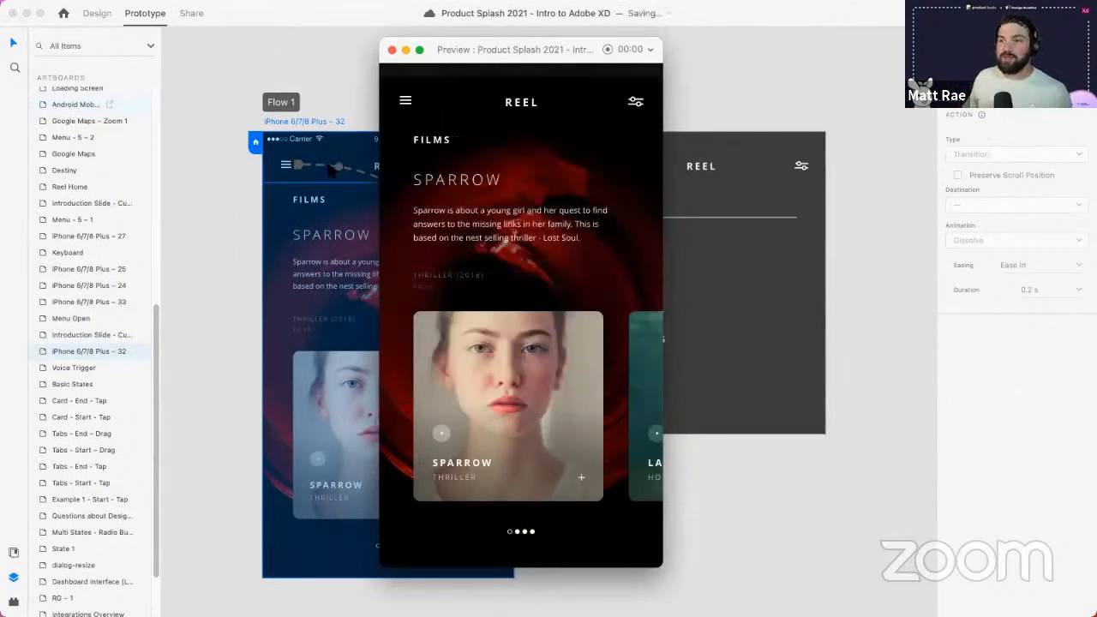
click(391, 51)
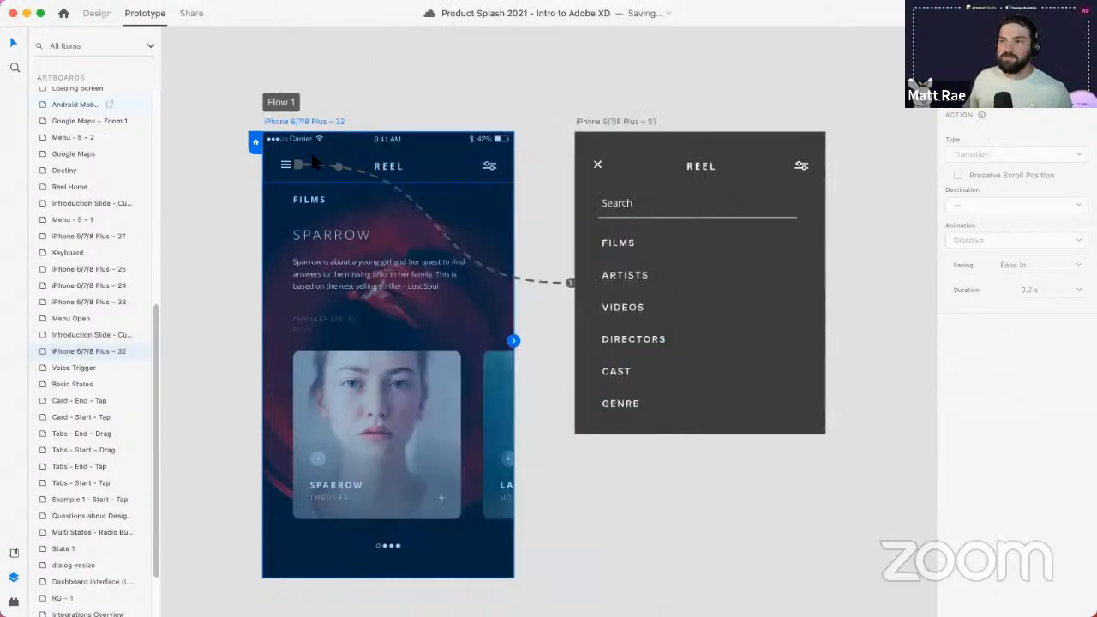
click(292, 164)
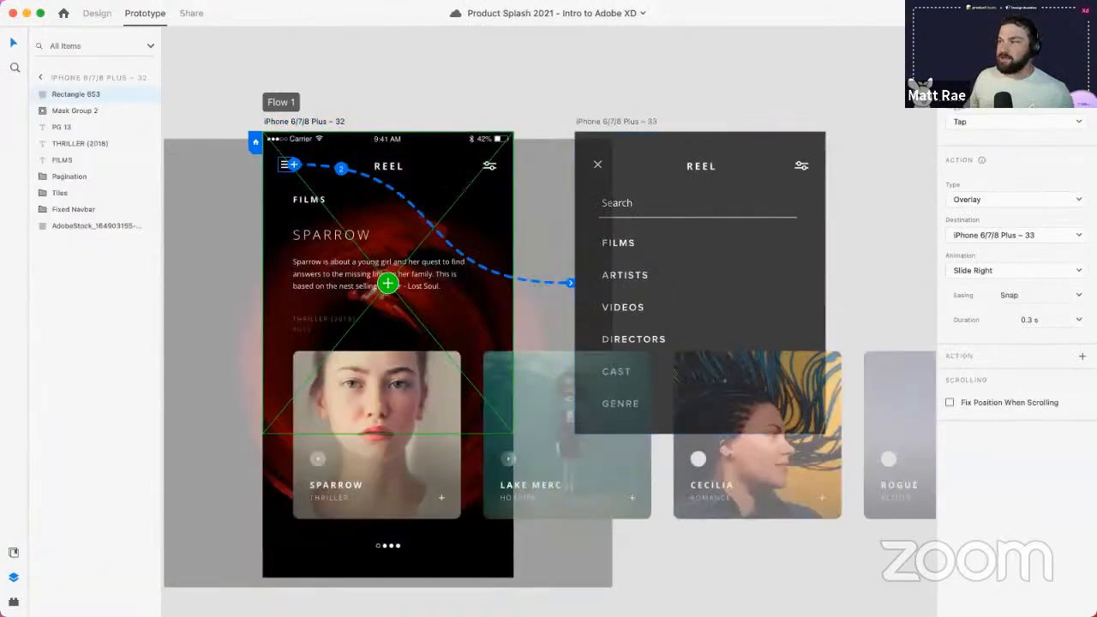
- Select artboard iPhone 6/7/8 Plus – 33 and add a second interaction beside Previous Artboard
click(986, 60)
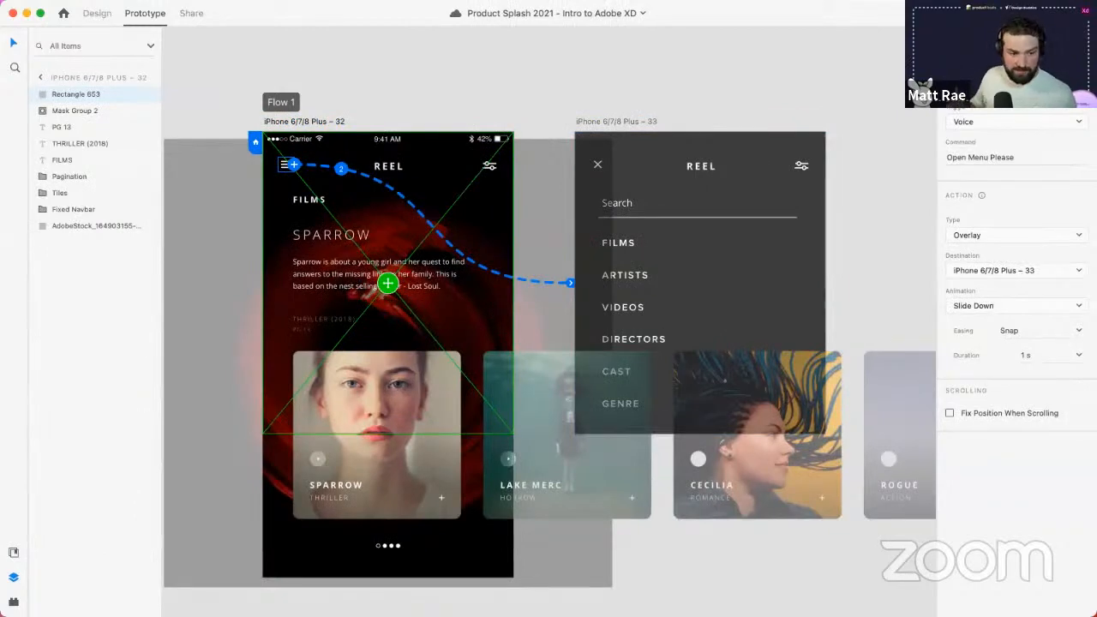
click(641, 118)
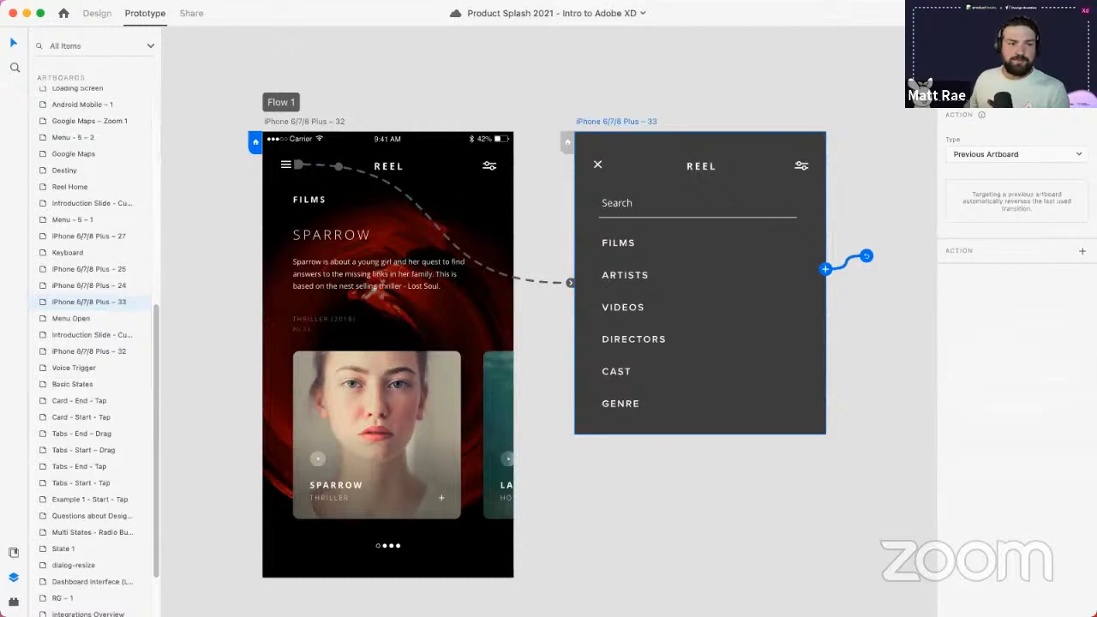
key(XF86AudioLowerVolume)
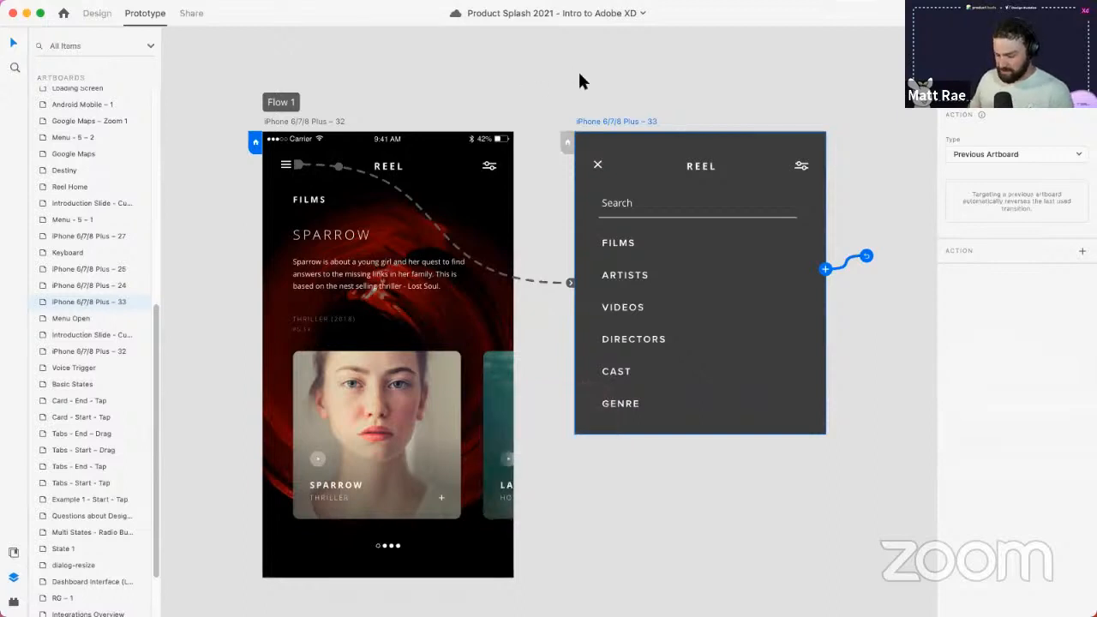
click(540, 101)
scroll(544, 88, down, 2)
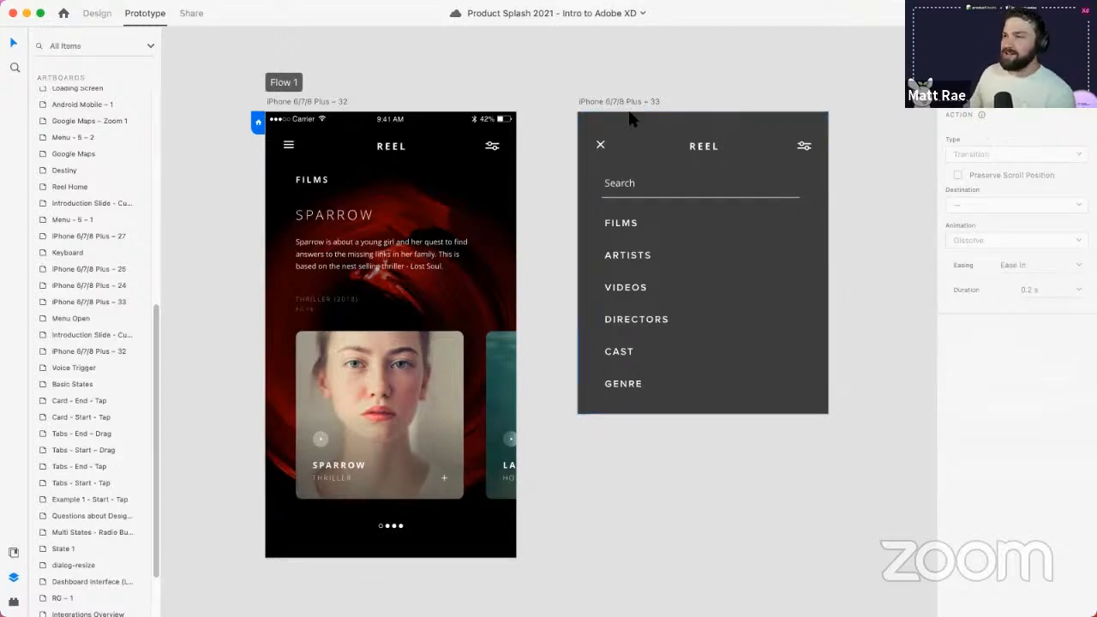
click(806, 141)
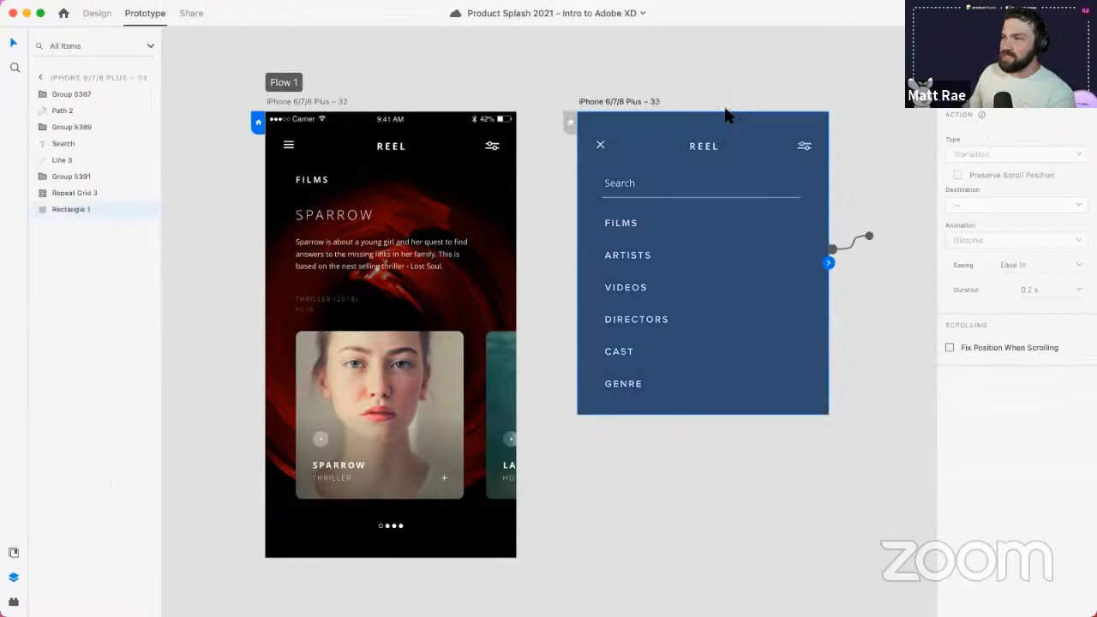
click(626, 105)
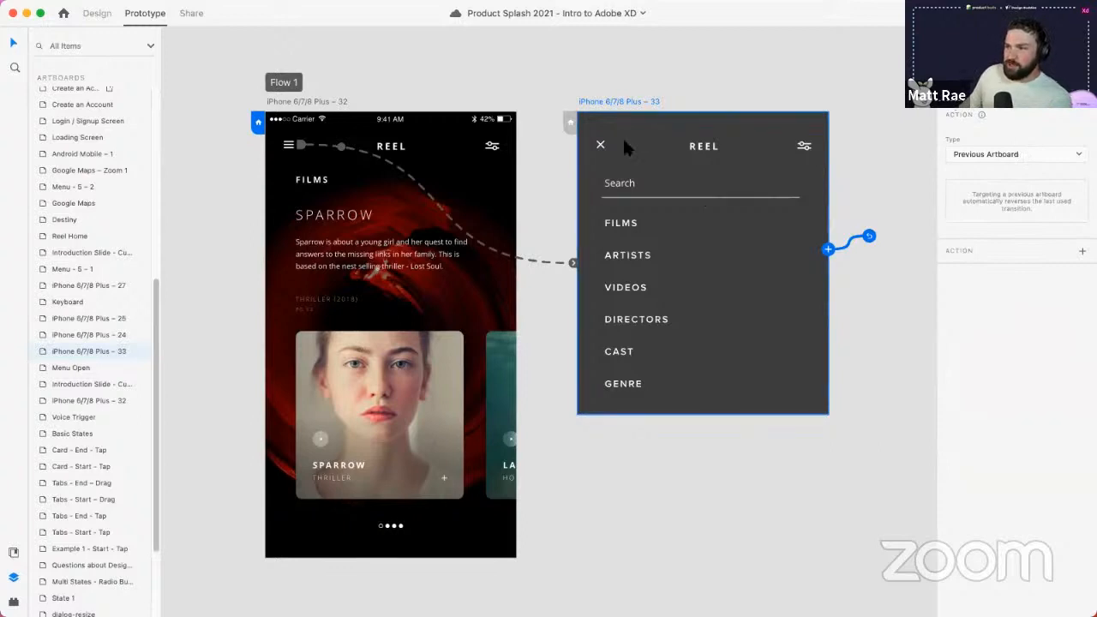
click(1083, 43)
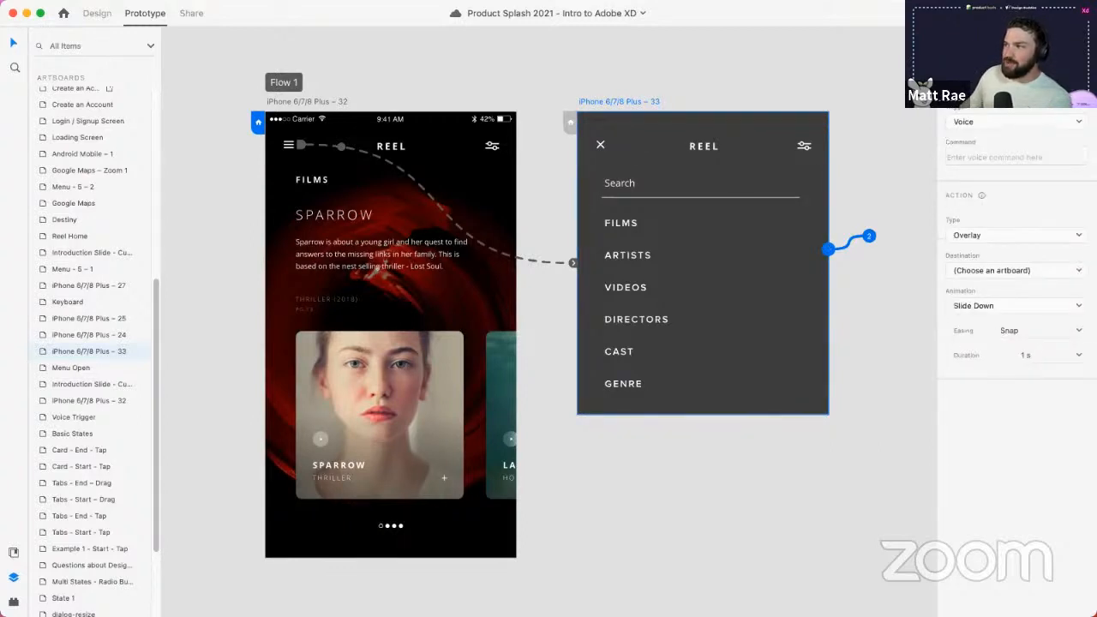
click(988, 123)
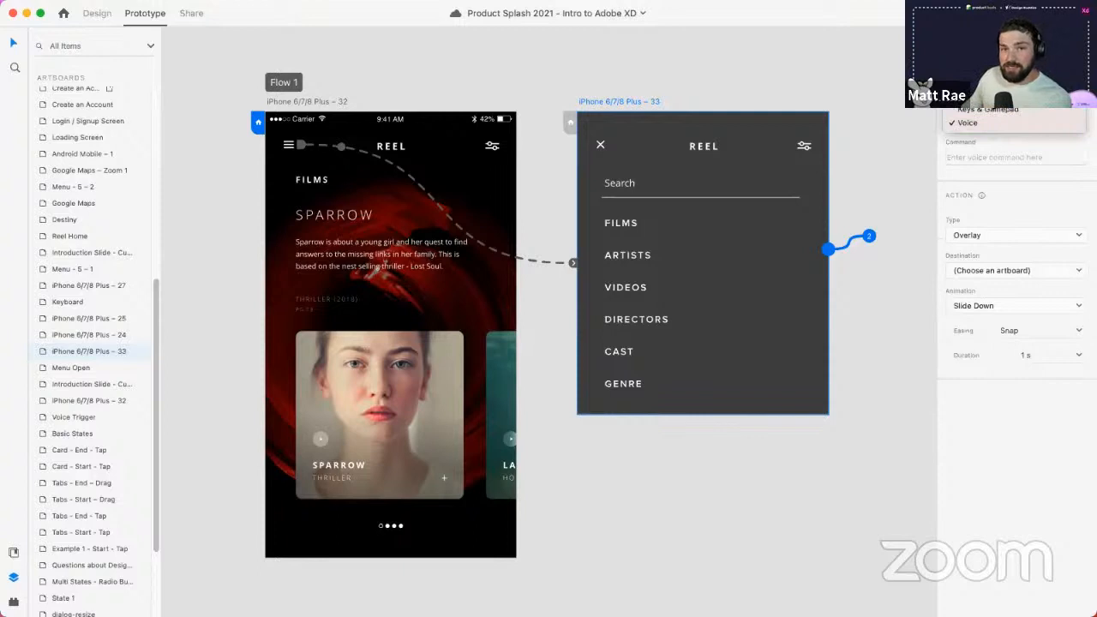
- Set the new interaction to a Time trigger running Speech Playback
click(985, 95)
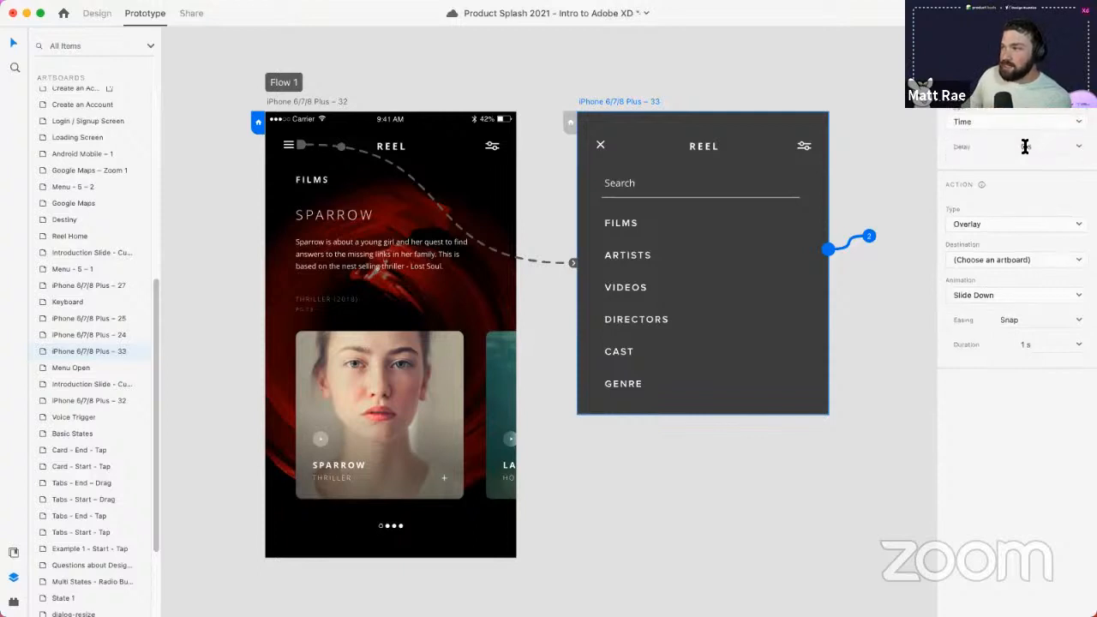
click(1009, 224)
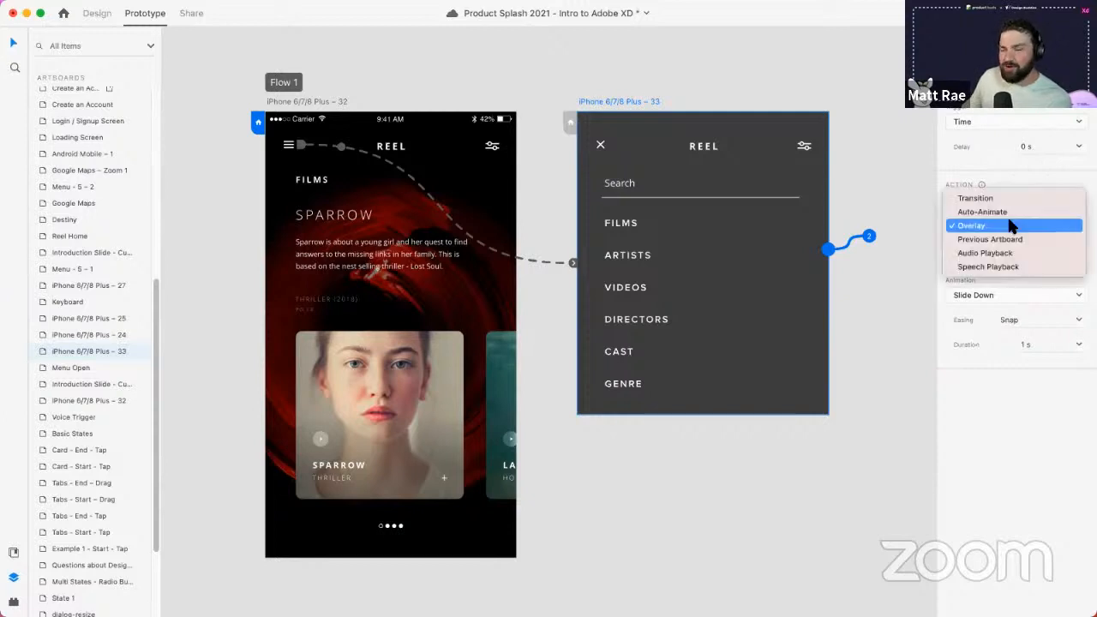
click(1016, 267)
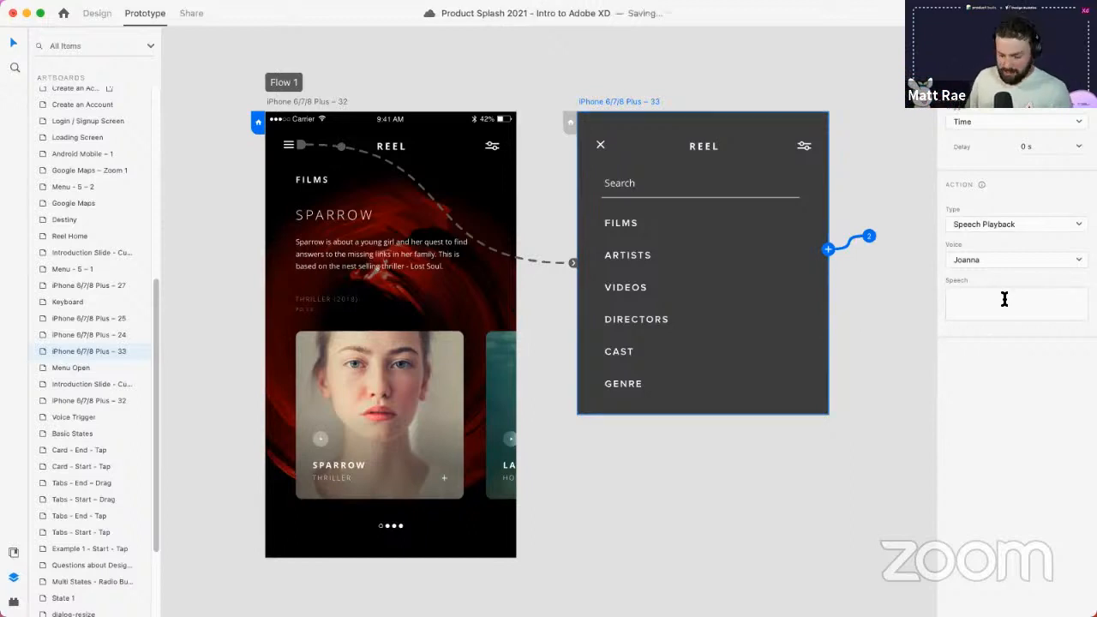
text(lms)
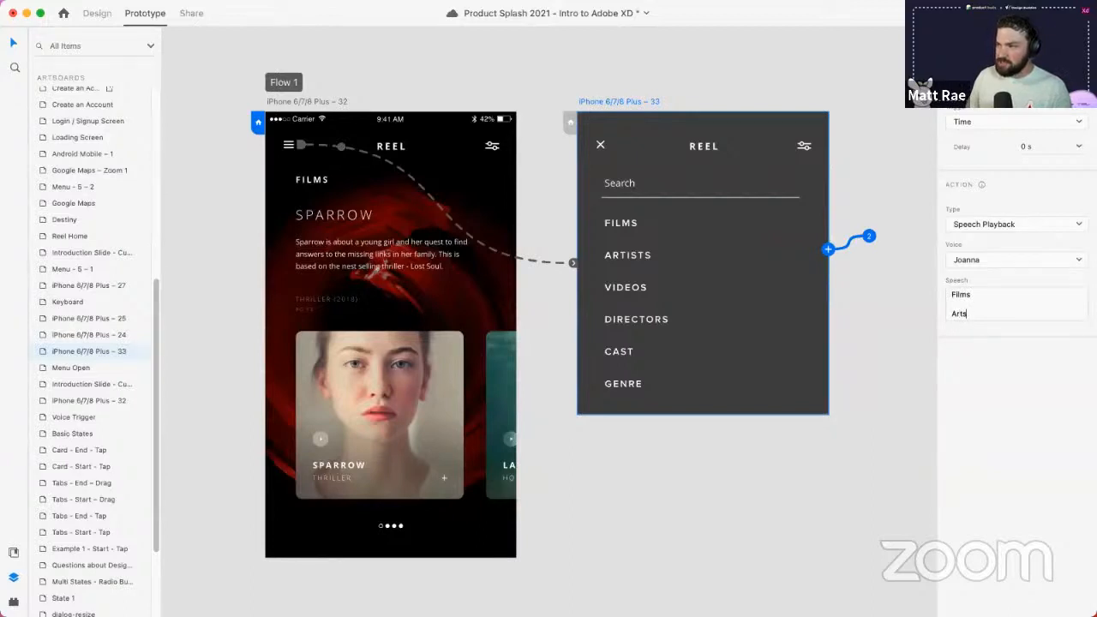
- Reselect the menu screen and open its time-triggered speech text for editing
click(630, 260)
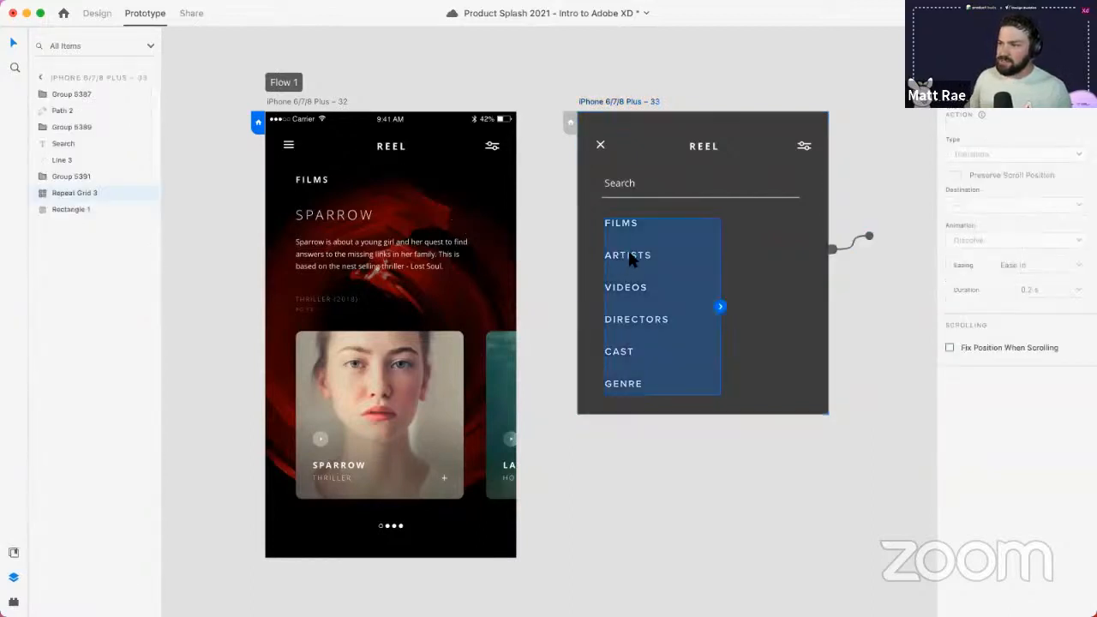
click(882, 281)
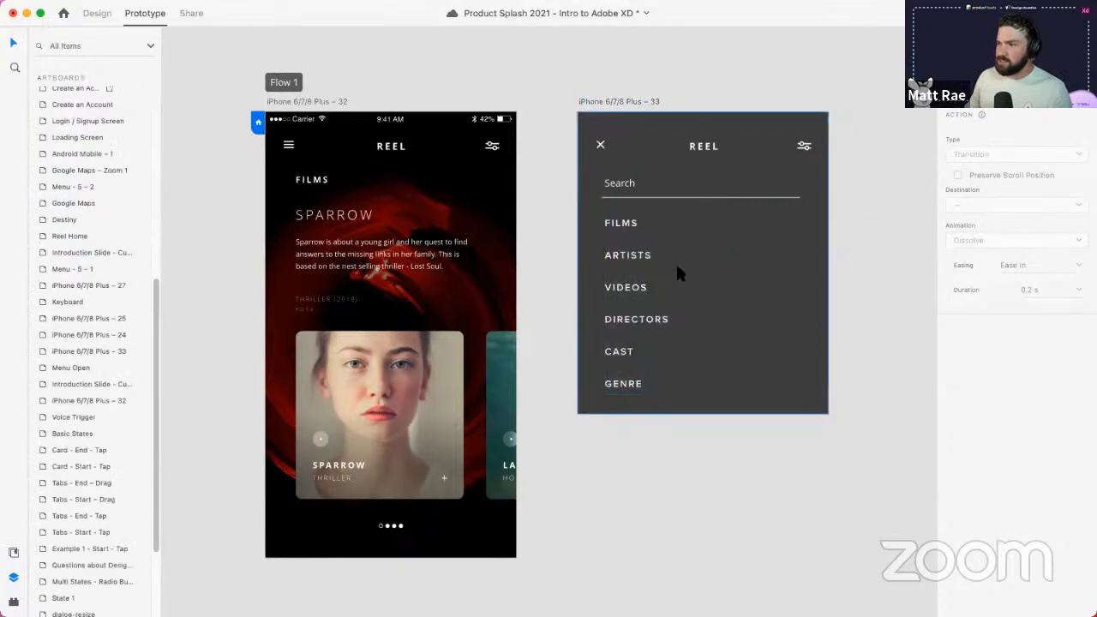
click(732, 182)
click(848, 240)
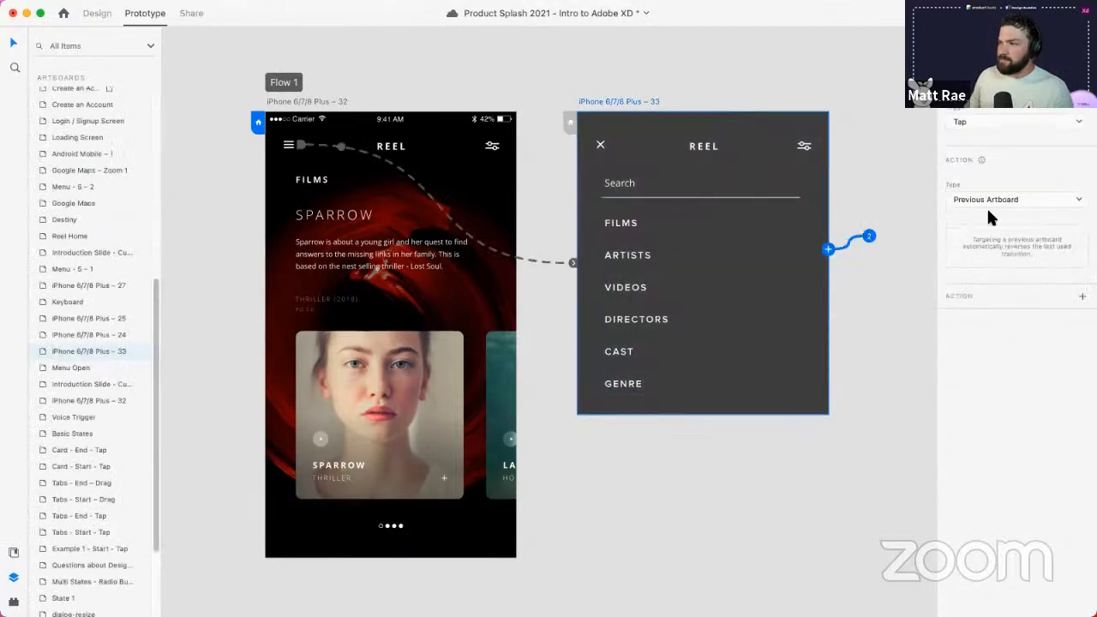
click(991, 89)
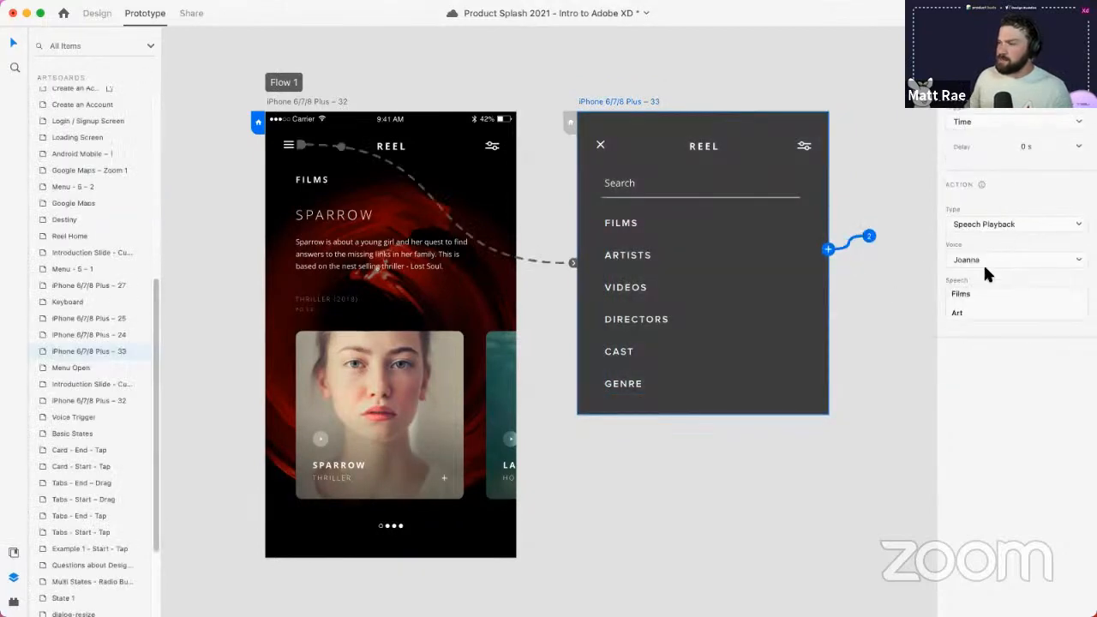
click(978, 318)
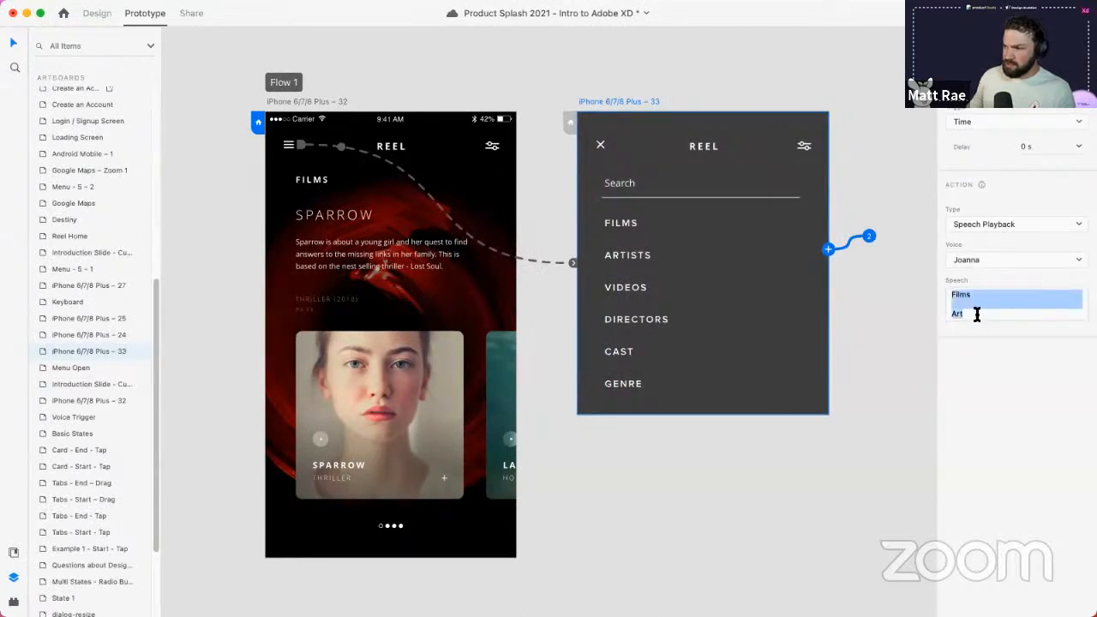
click(976, 314)
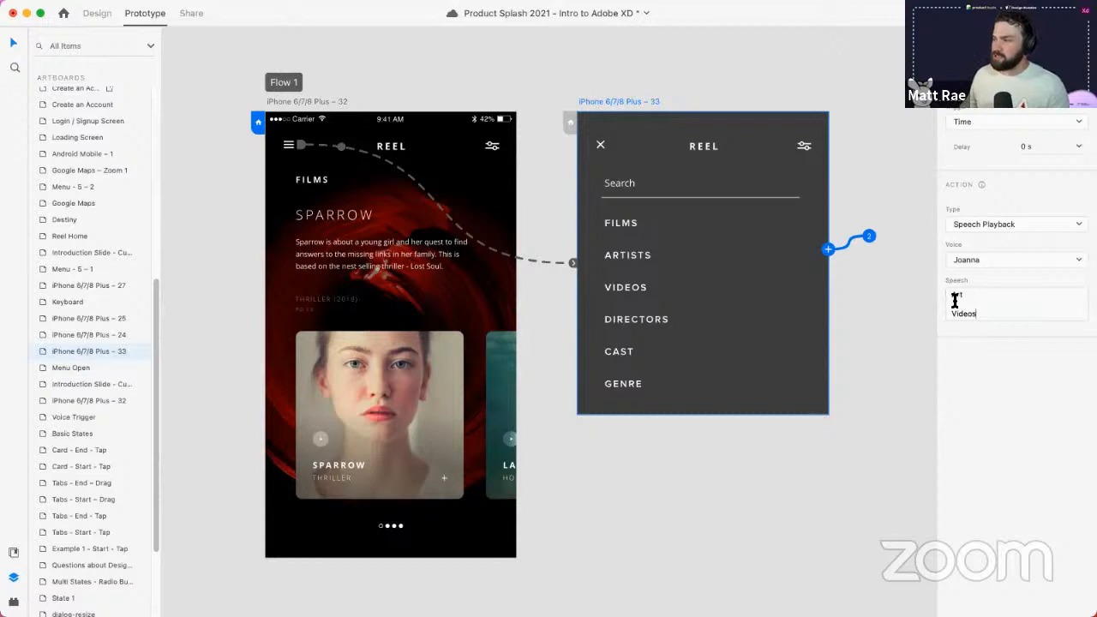
- Enter 'Welcome to Reel, where would like to go?' as the spoken text
scroll(951, 294, up, 1)
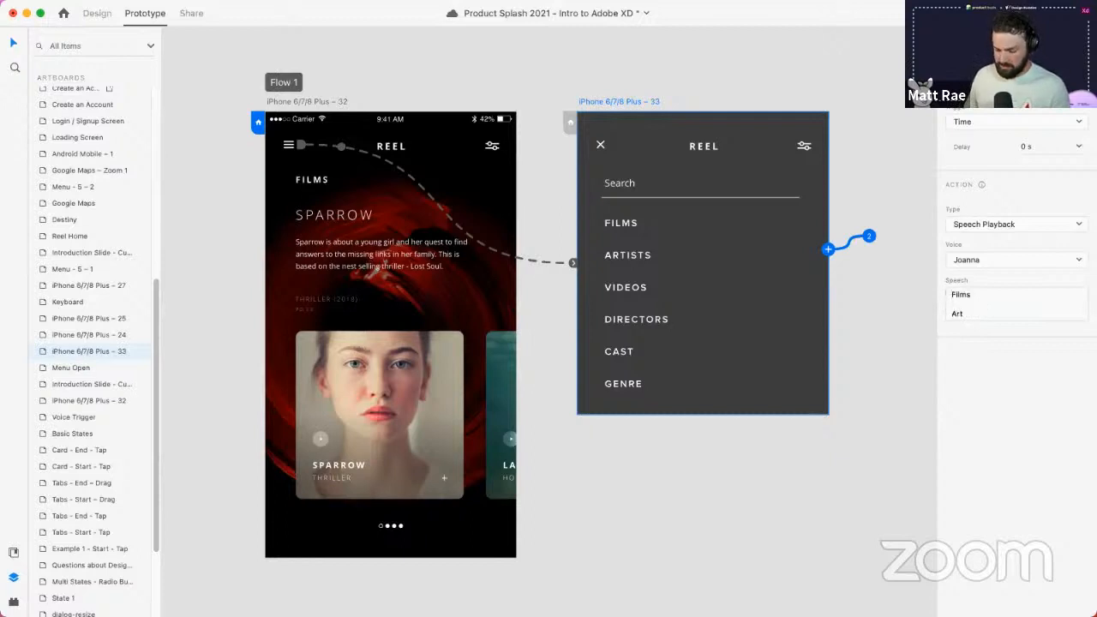
text(Welcome to Re)
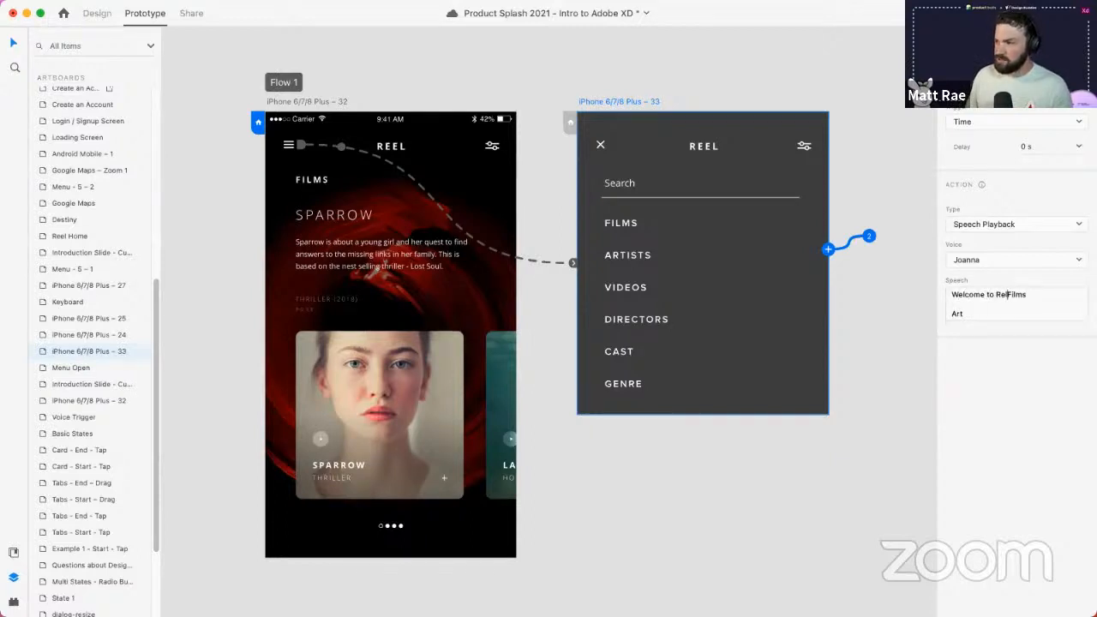
text(el, where would y)
key(BackSpace)
text(like to)
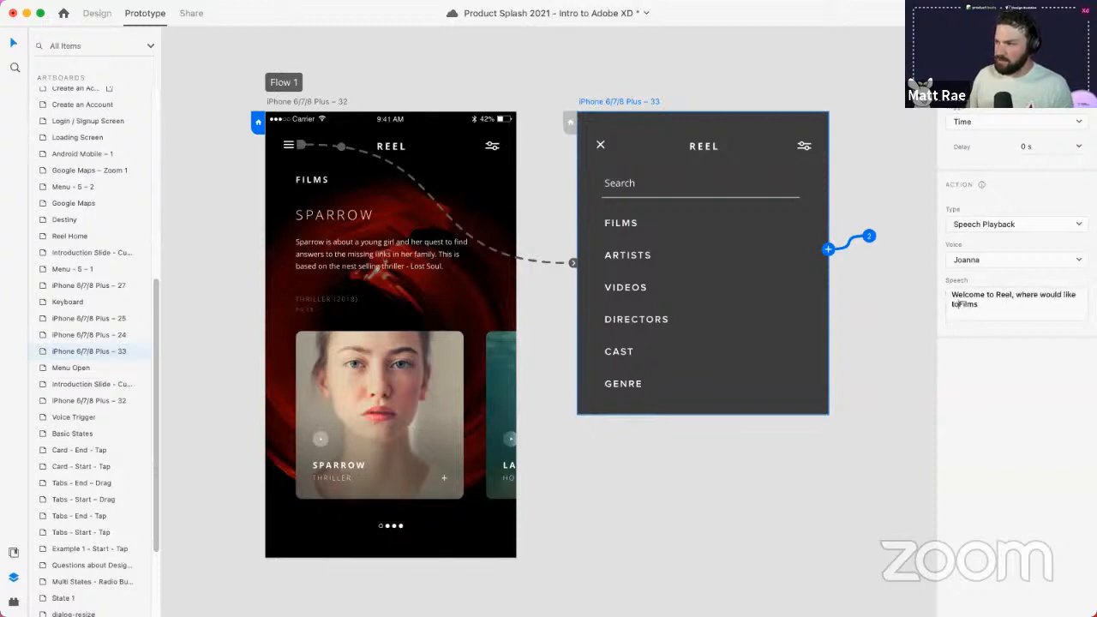
text(go)
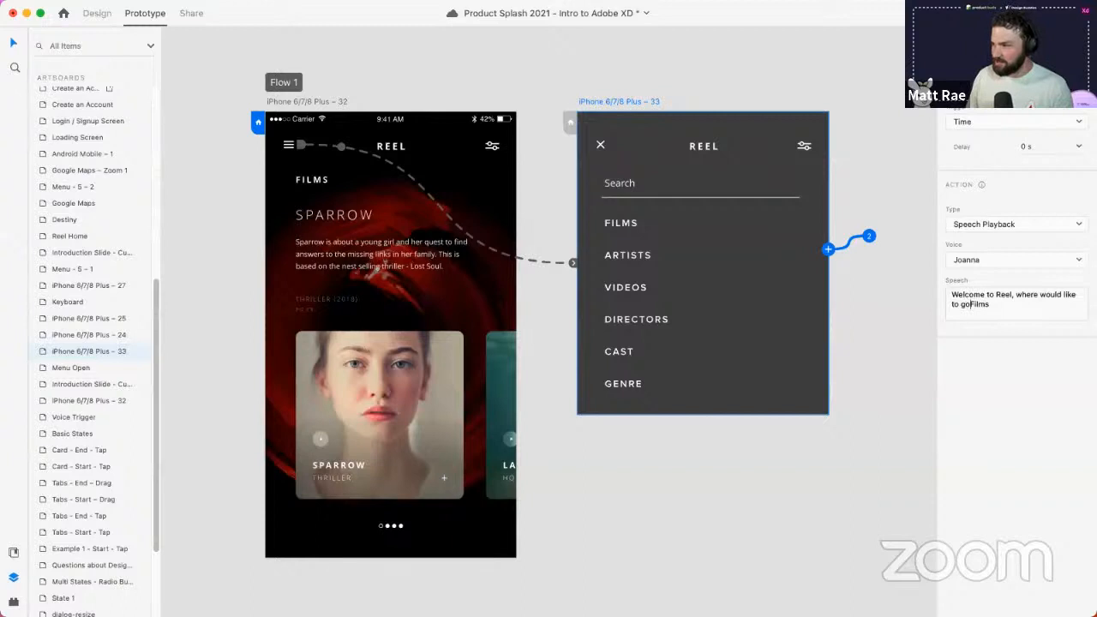
text(?)
key(Return)
key(Return)
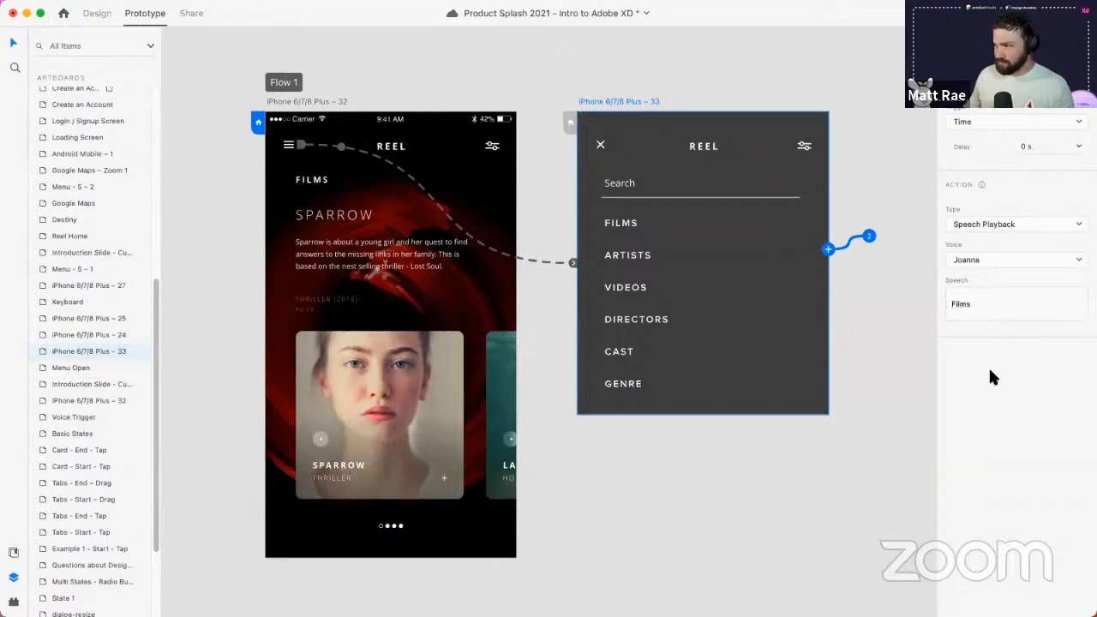
click(305, 103)
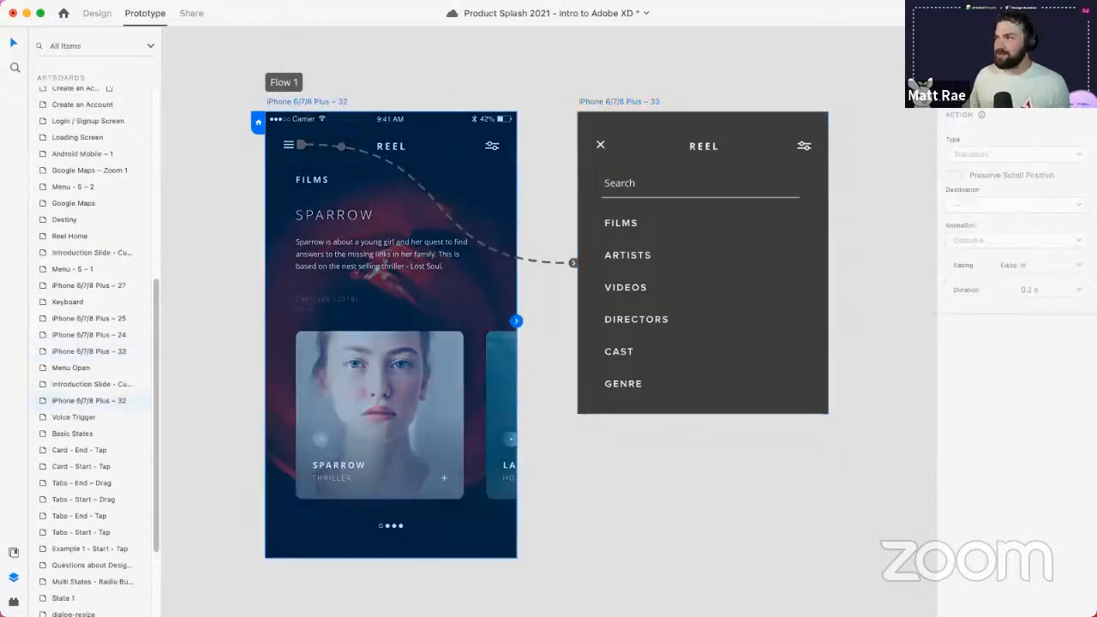
click(1034, 13)
mouse_move(501, 53)
mouse_down()
mouse_move(518, 47)
mouse_move(517, 59)
mouse_up()
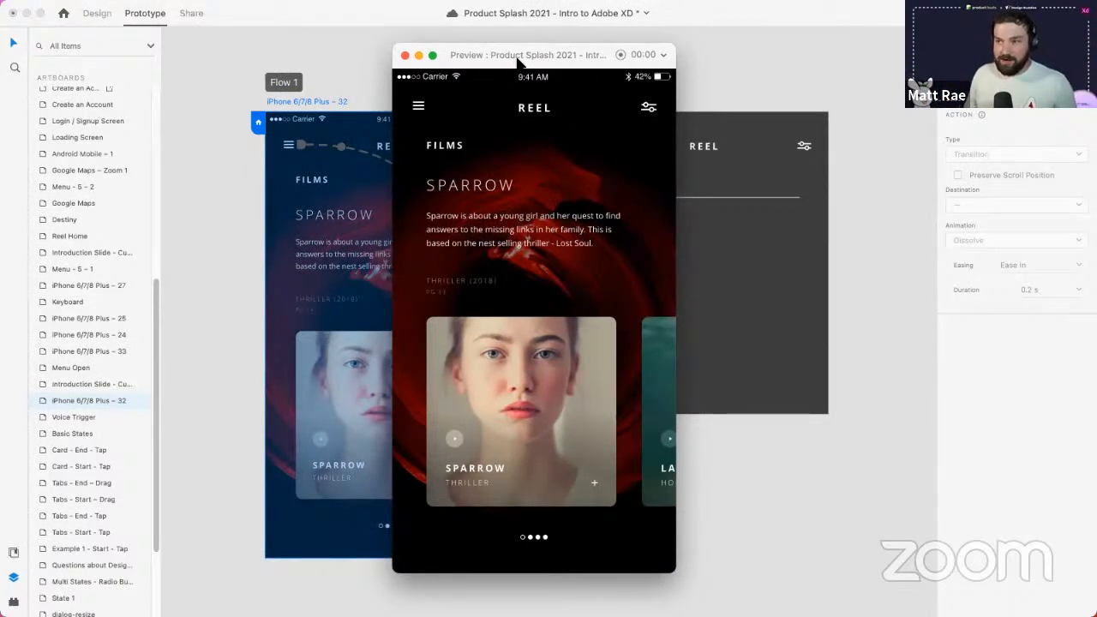
key(m)
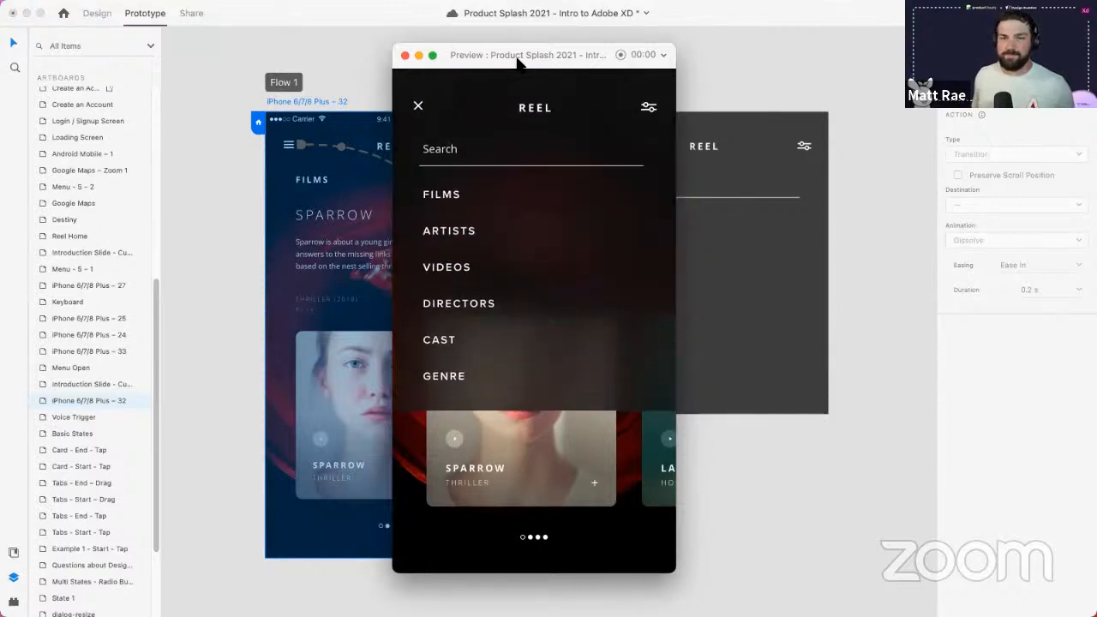
key(XF86AudioRaiseVolume)
key(XF86AudioRaiseVolume)
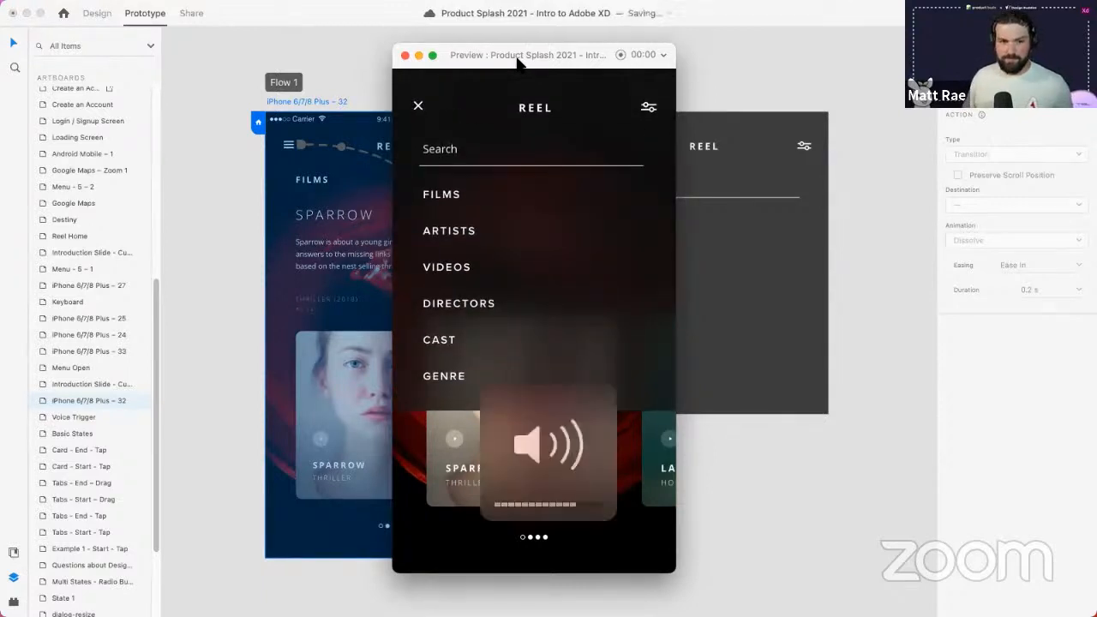
key(XF86AudioRaiseVolume)
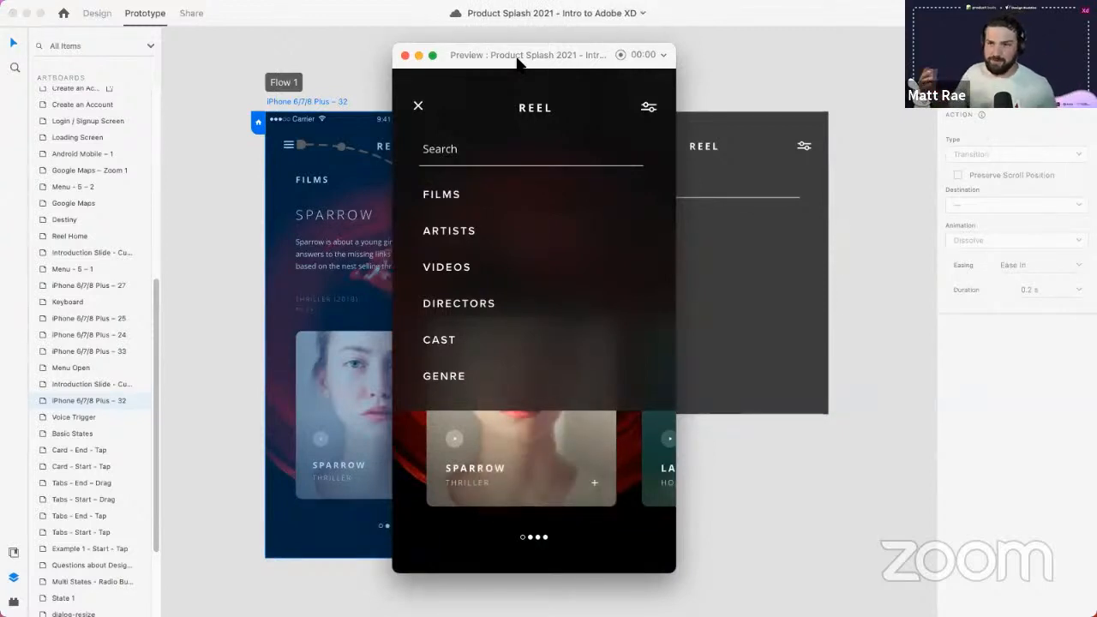
key(XF86AudioRaiseVolume)
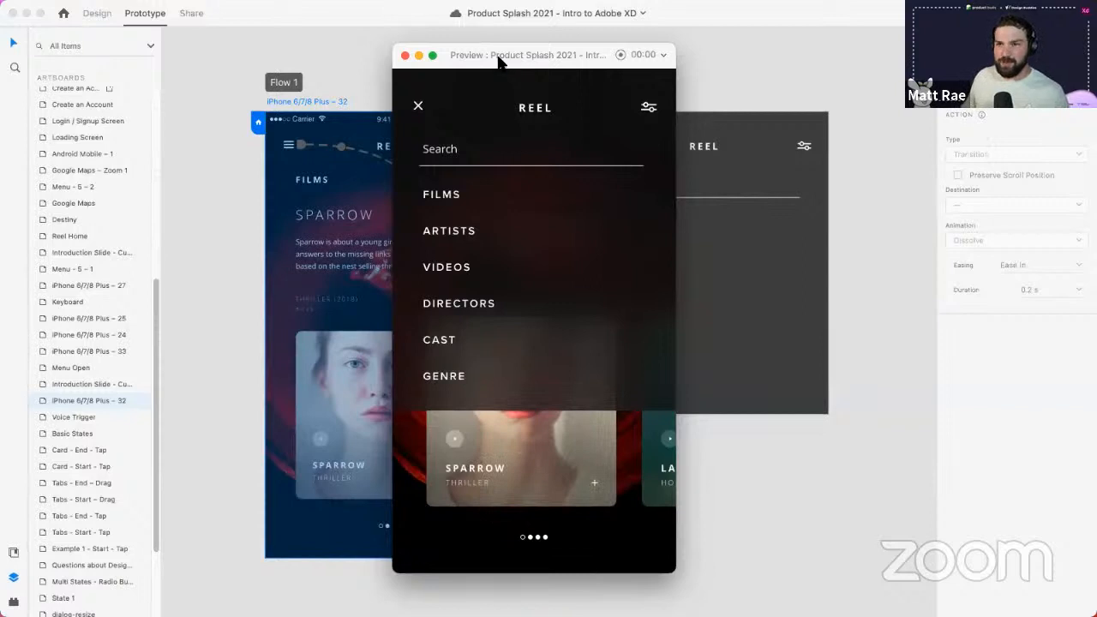
click(406, 55)
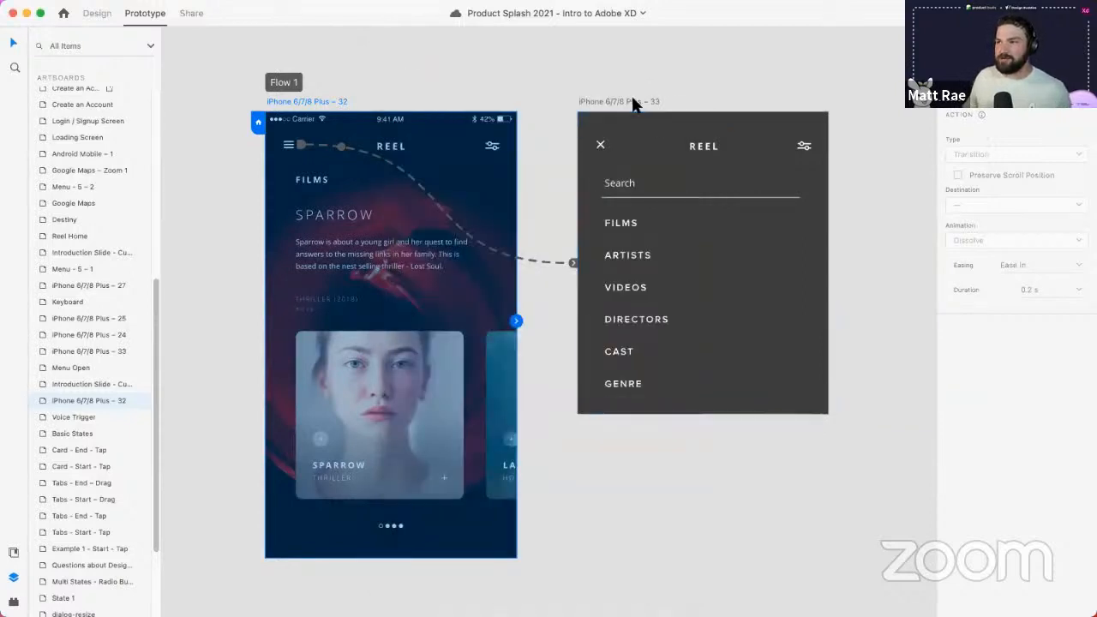
- Switch artboard 33's time-triggered action from Speech to Audio Playback
click(631, 102)
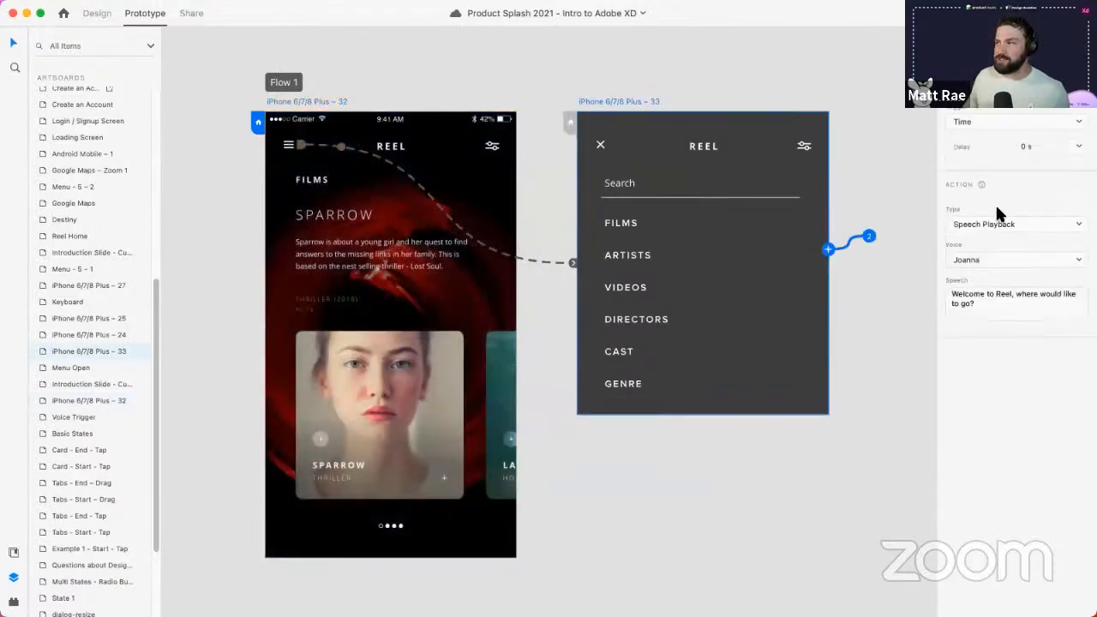
click(999, 220)
click(993, 213)
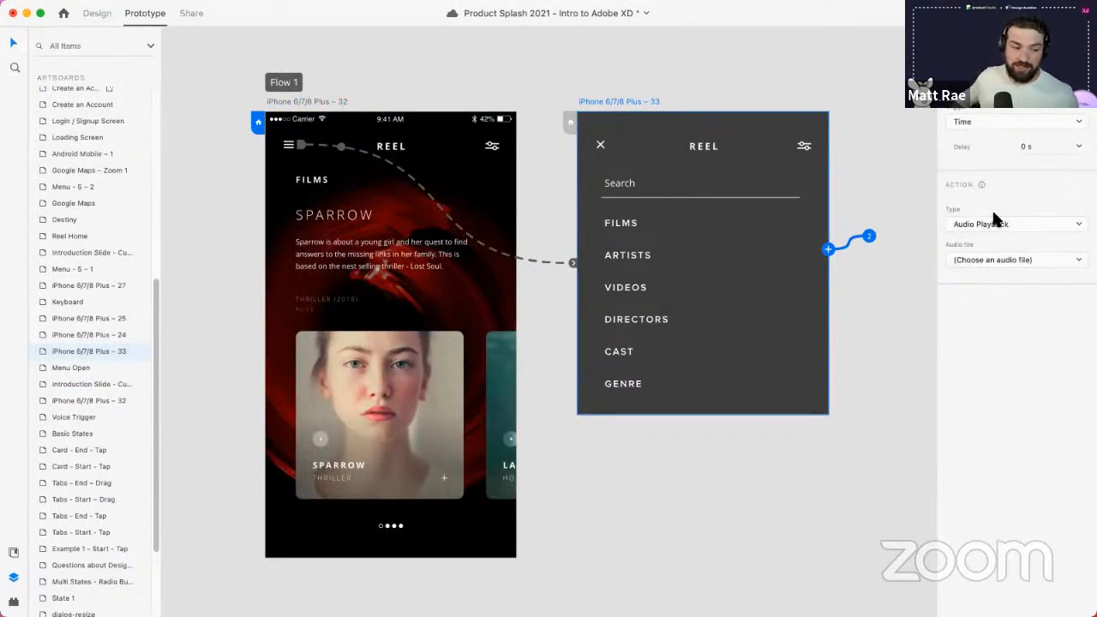
- Import skeleton.mp3 from Training Assets as the audio, then preview from the home screen
click(1013, 258)
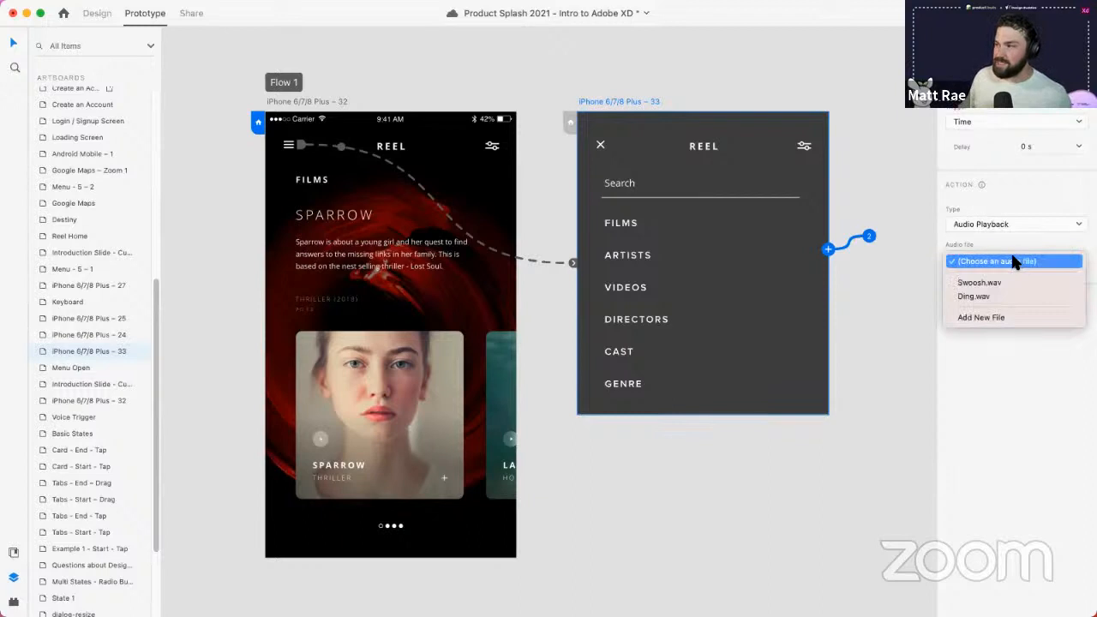
click(1014, 318)
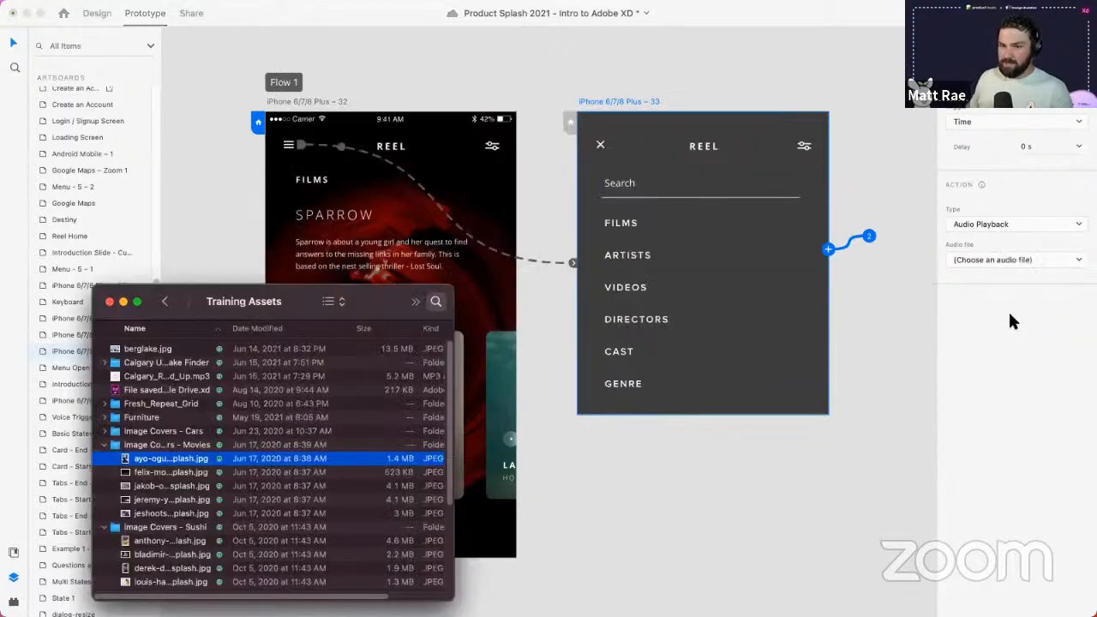
click(1014, 259)
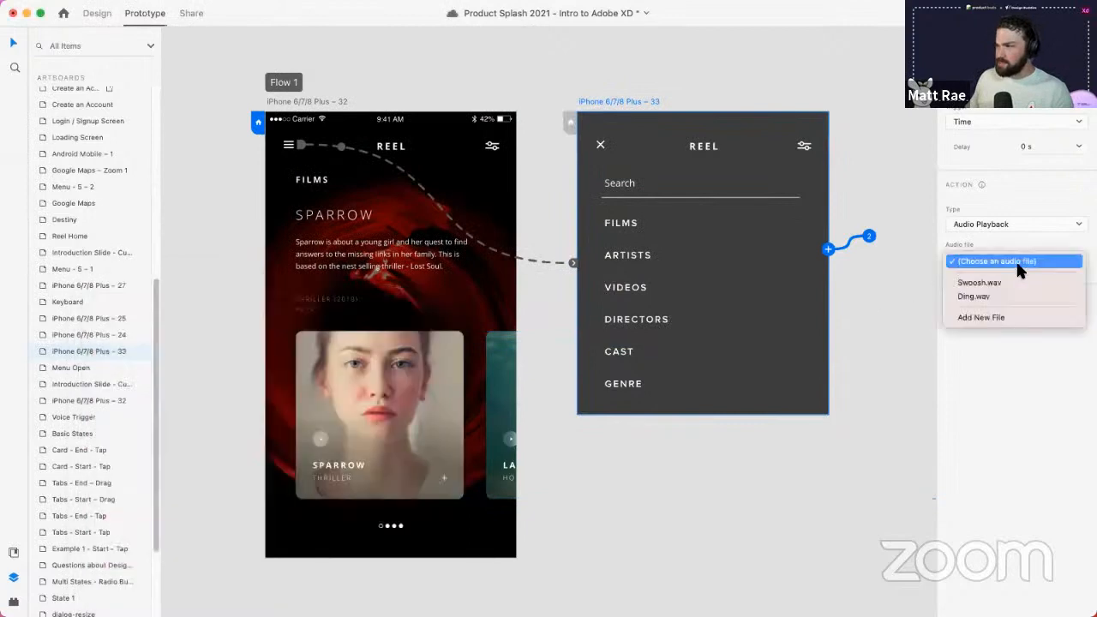
click(1004, 318)
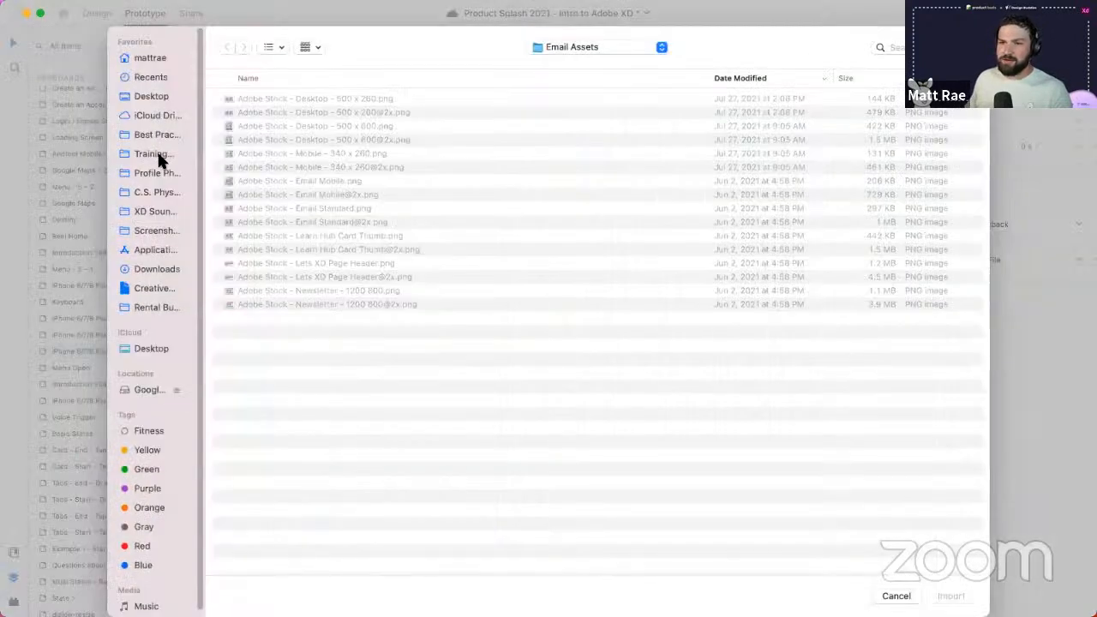
click(157, 153)
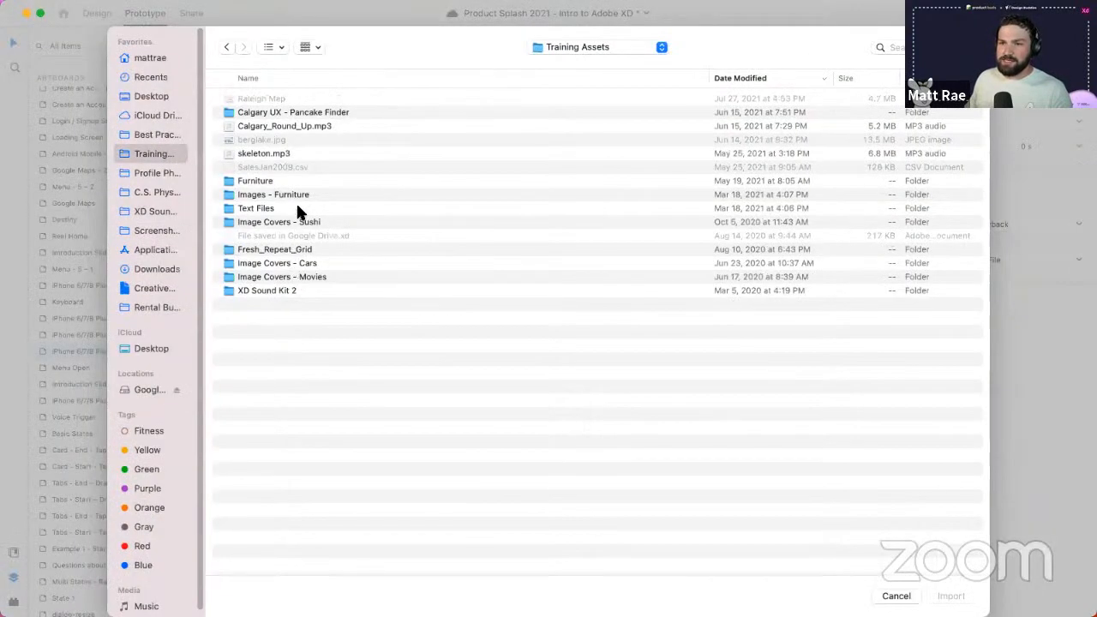
click(278, 153)
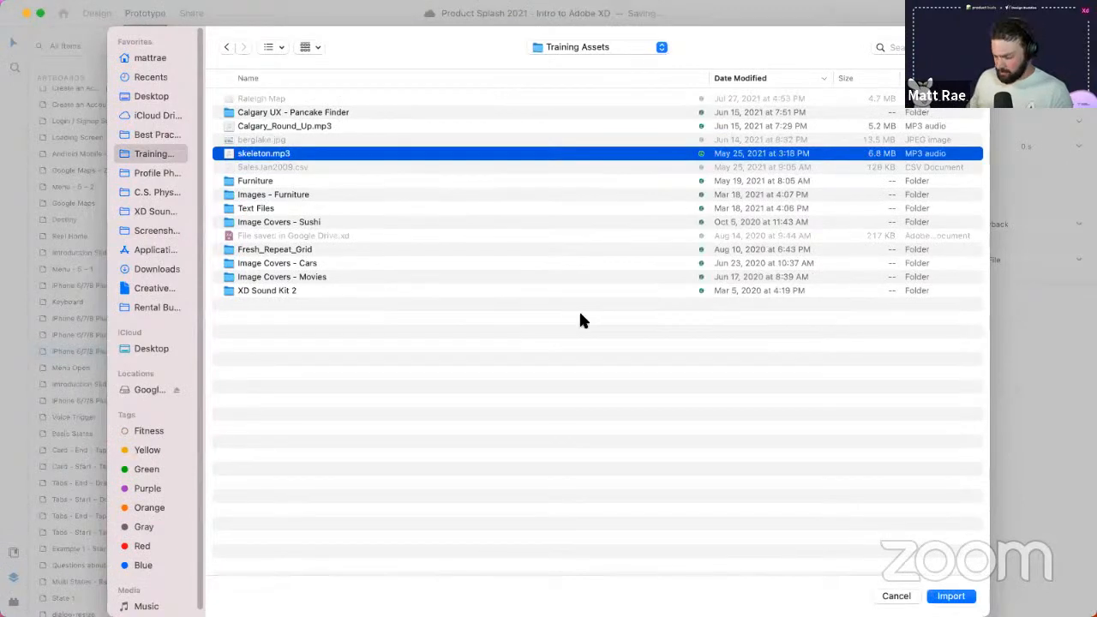
key(Return)
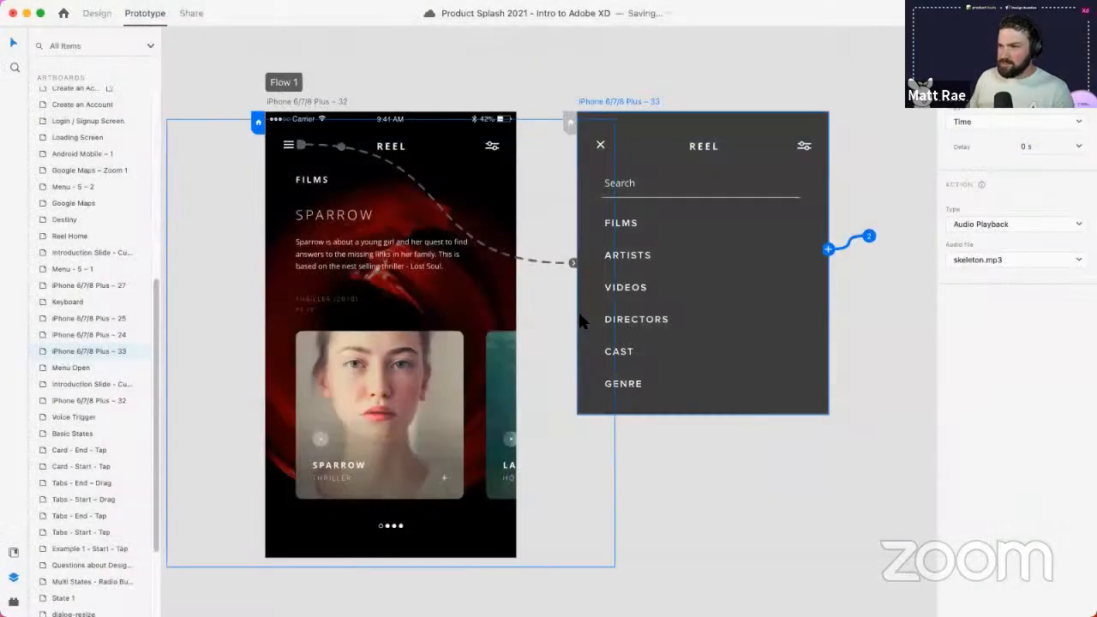
click(313, 101)
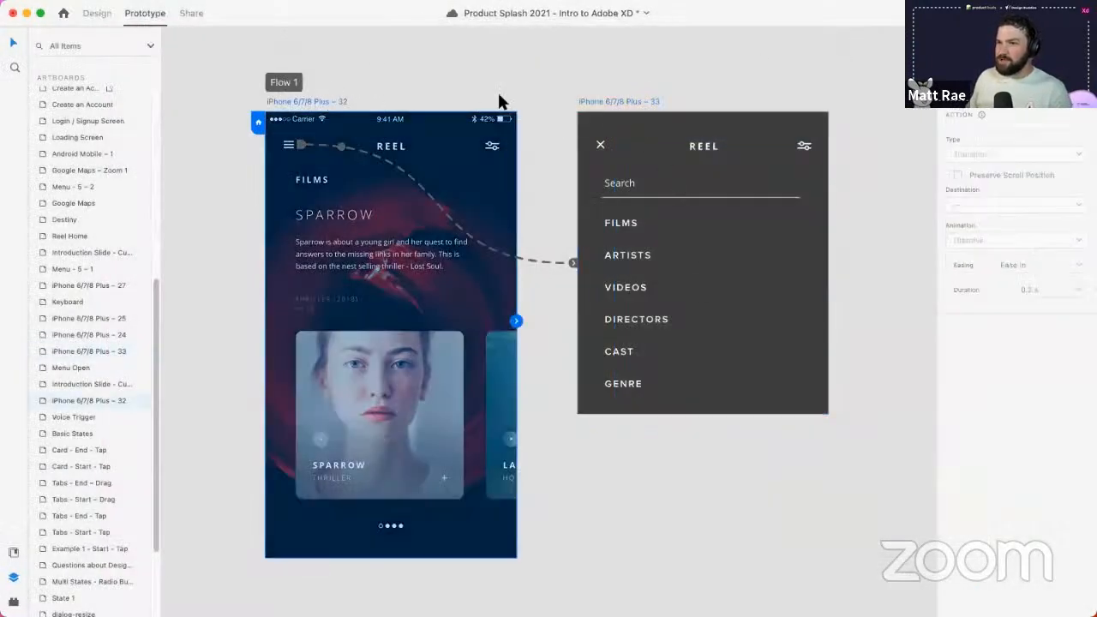
key(super+Return)
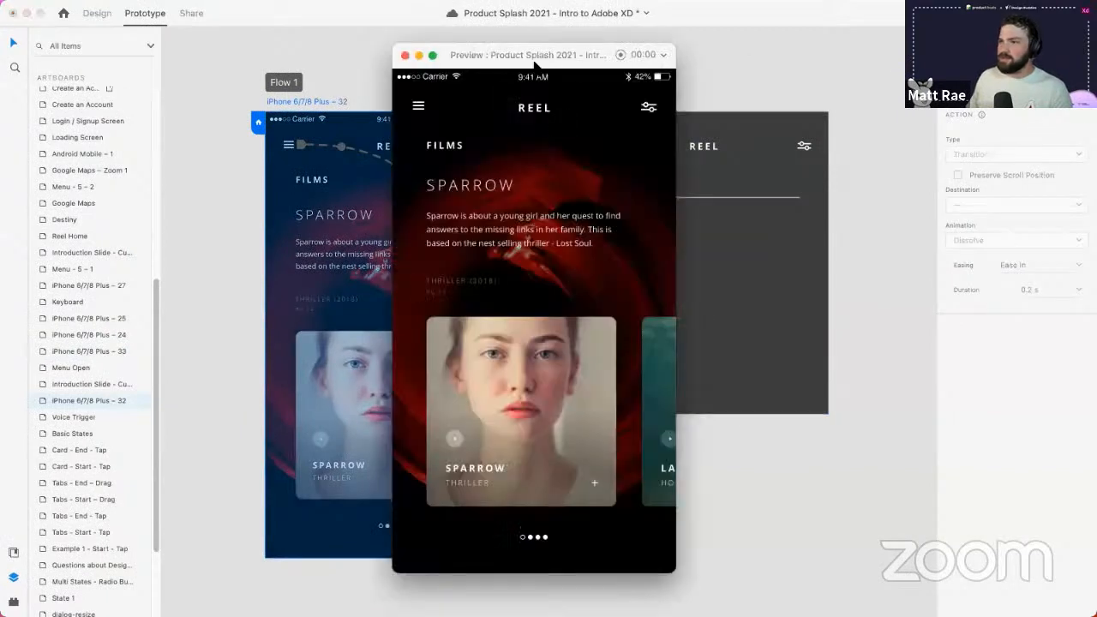
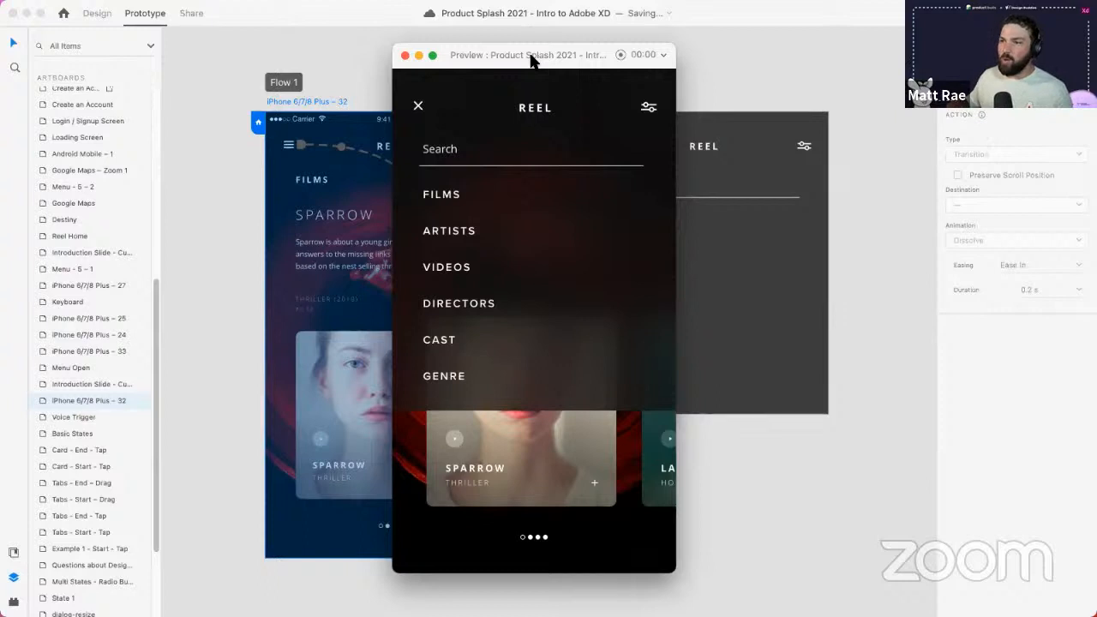
- Change the REEL menu's timed Audio Playback from skeleton.mp3 to Swoosh.wav and preview it
click(418, 106)
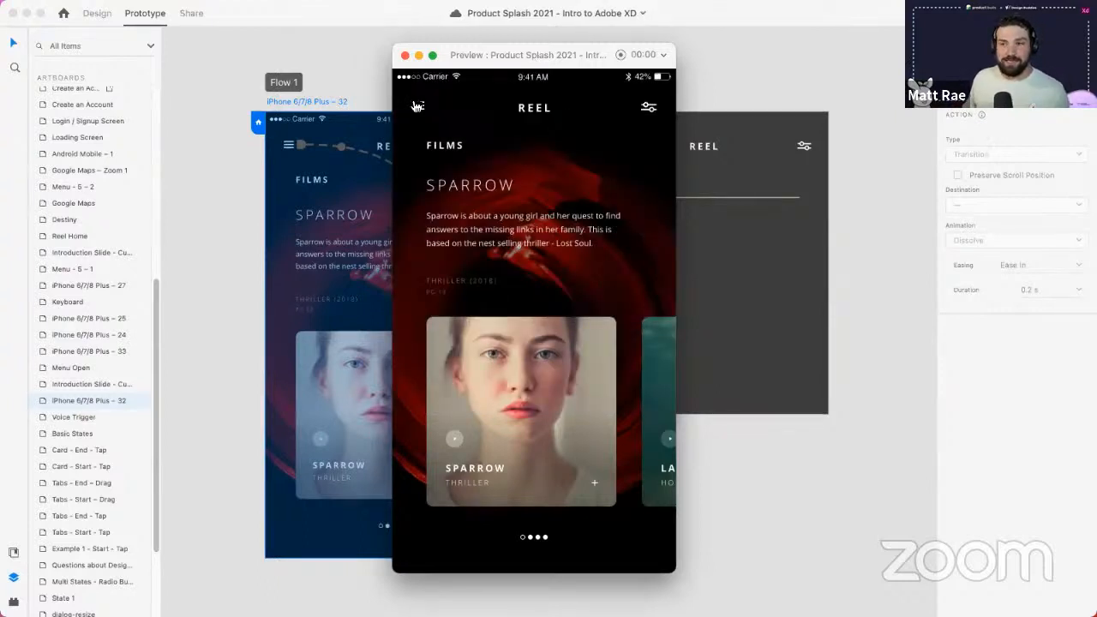
click(404, 56)
click(648, 110)
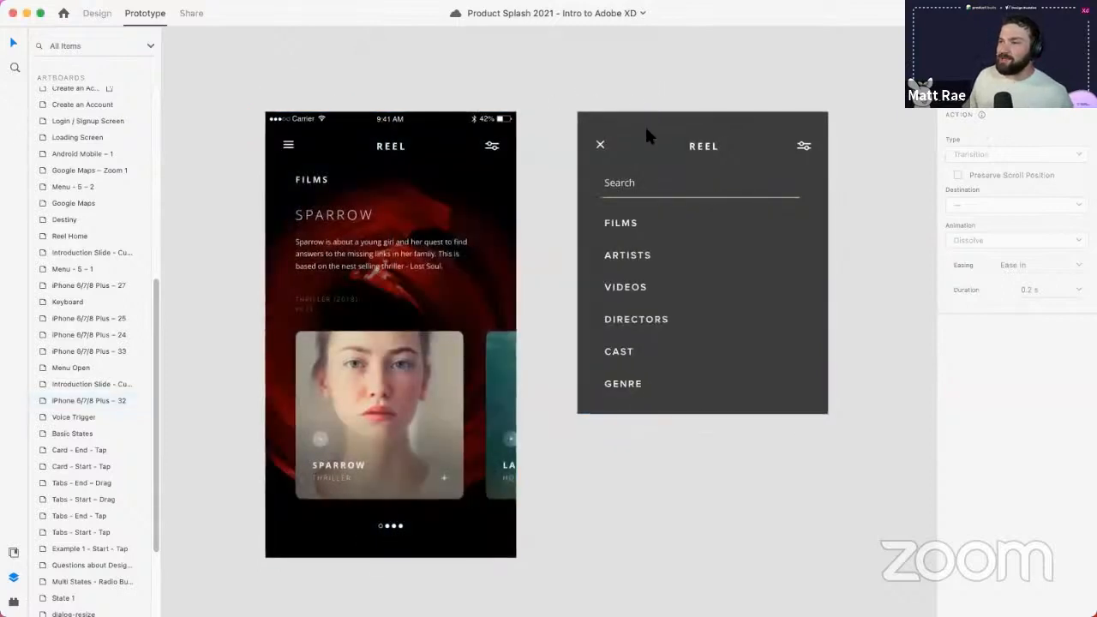
click(646, 130)
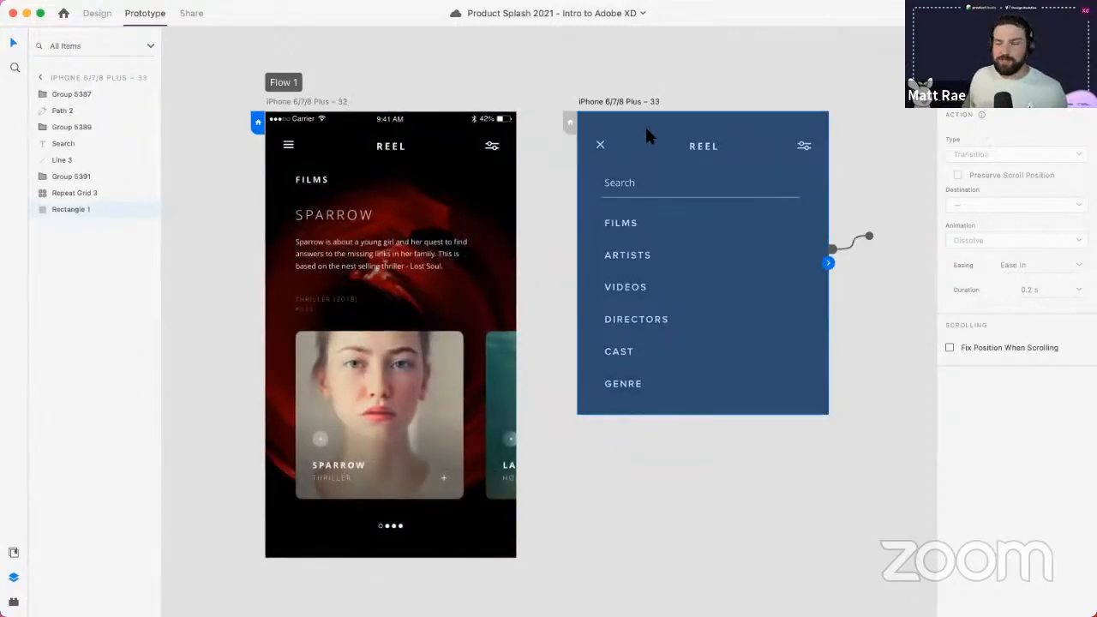
click(867, 237)
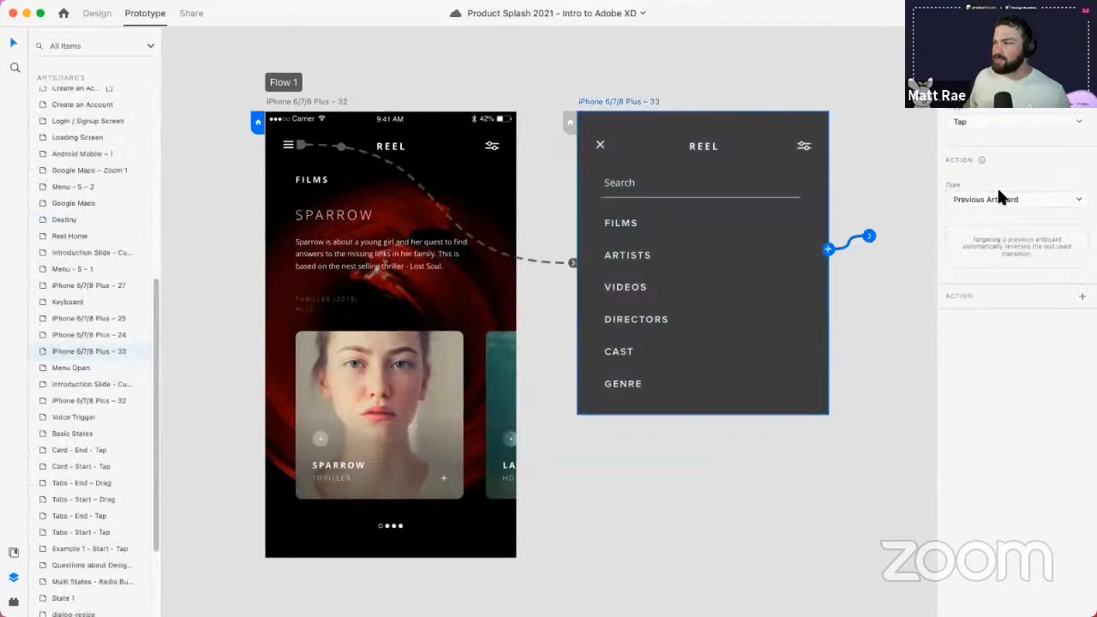
click(986, 67)
click(1008, 258)
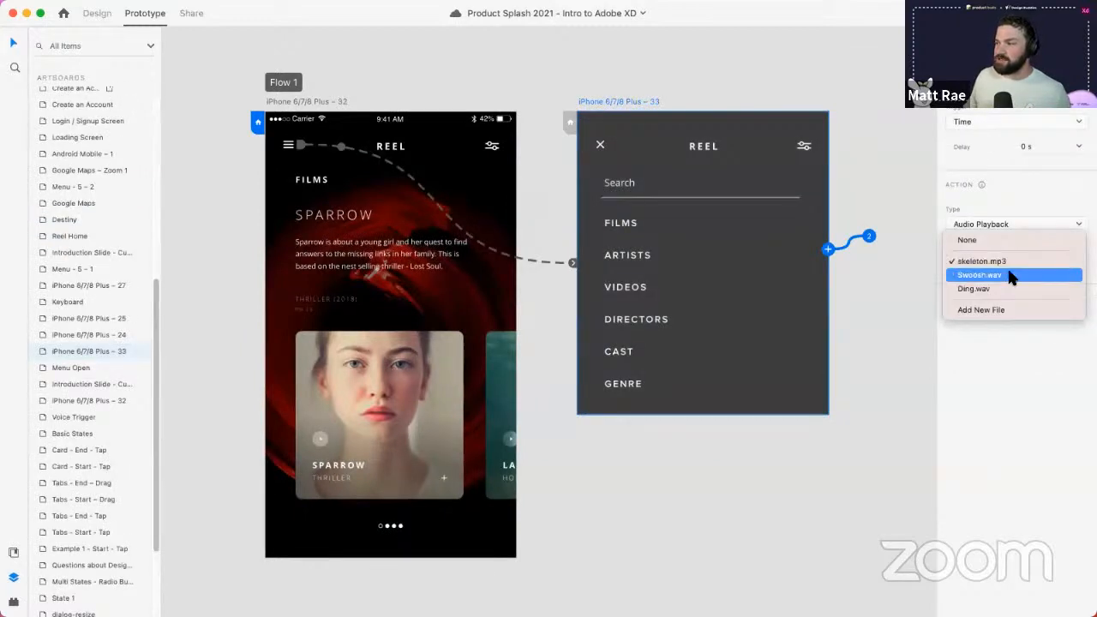
click(1009, 274)
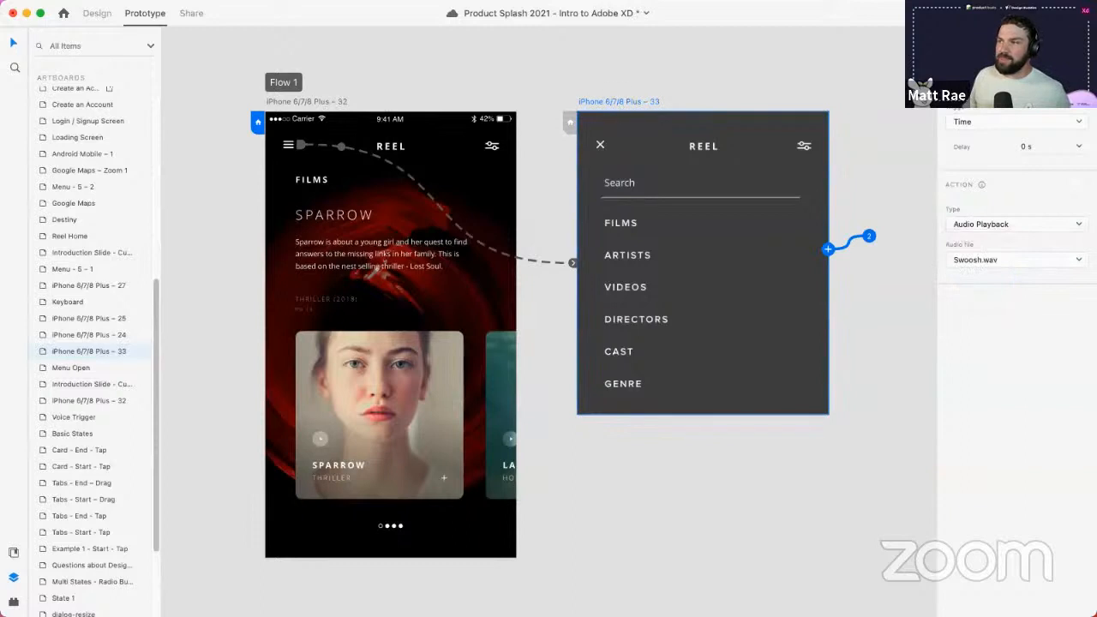
key(super+Return)
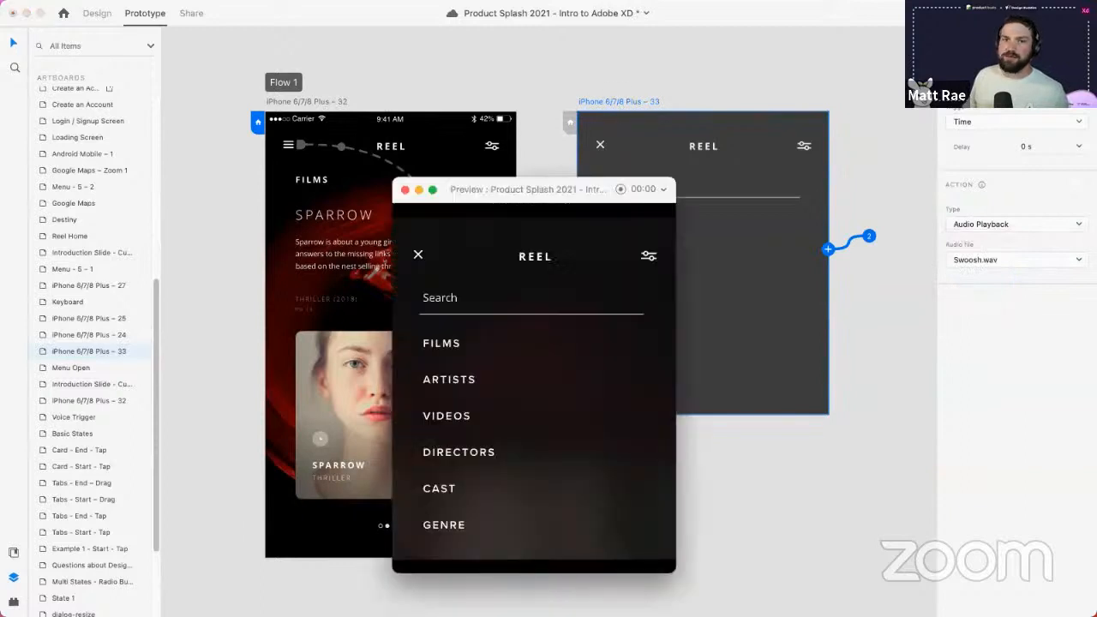
click(406, 190)
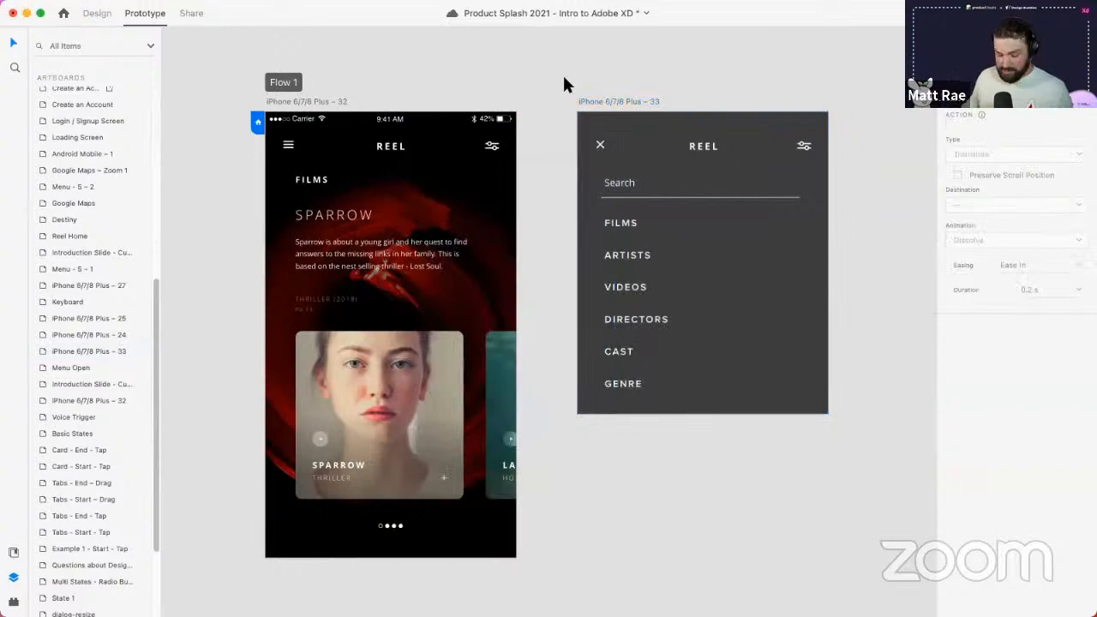
- Bring Flow 2 into view and select the Android Mobile – 1 artboard in Design mode
scroll(554, 110, down, 5)
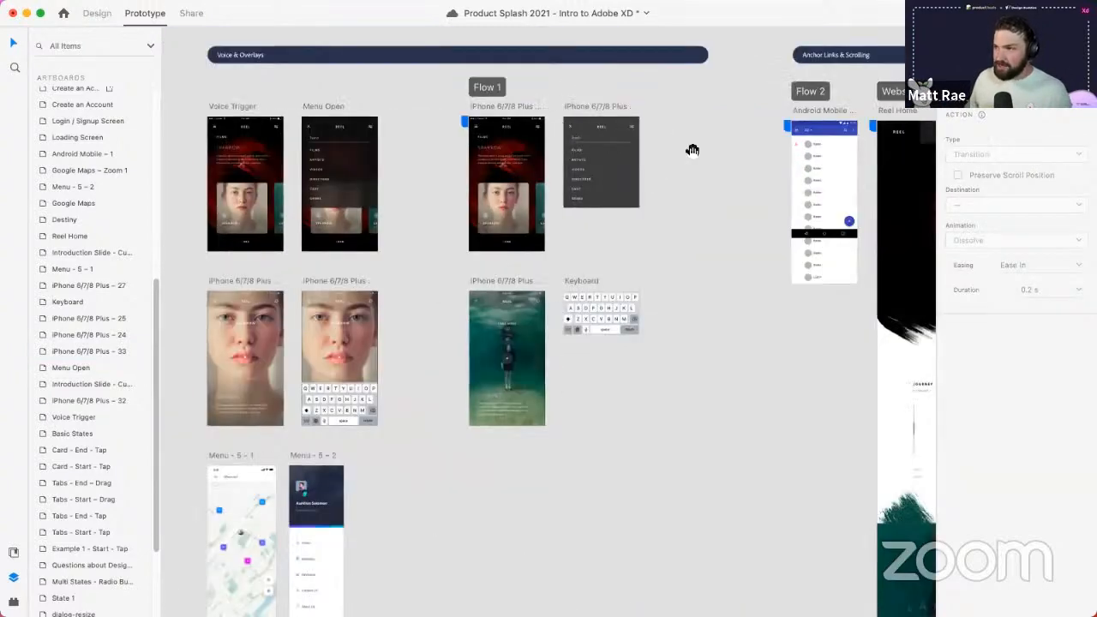
drag(693, 150, 133, 170)
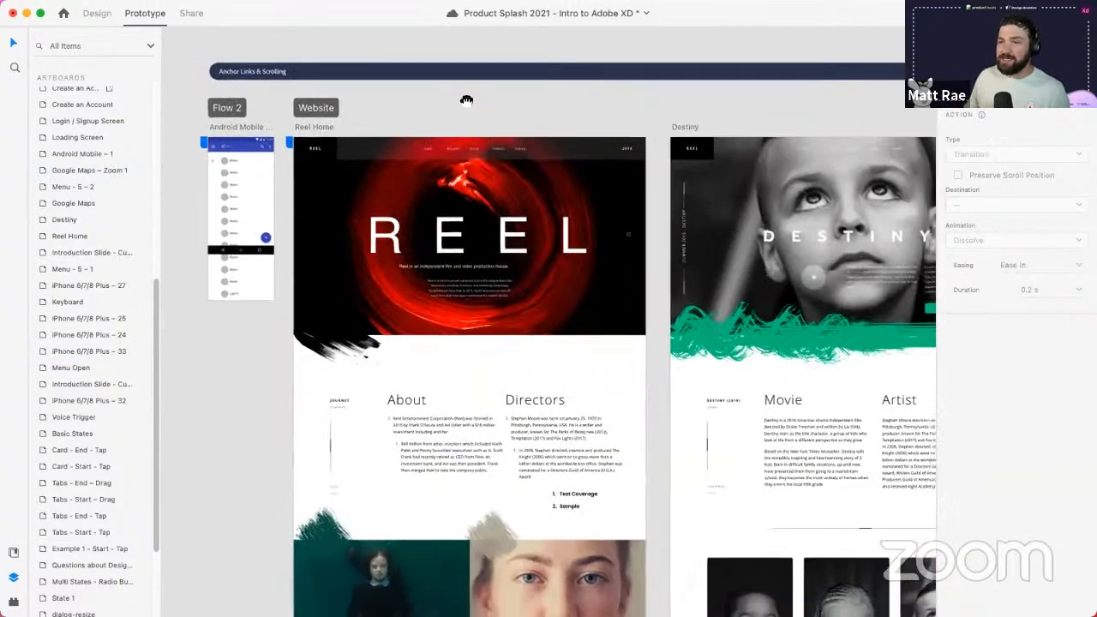
scroll(466, 100, down, 2)
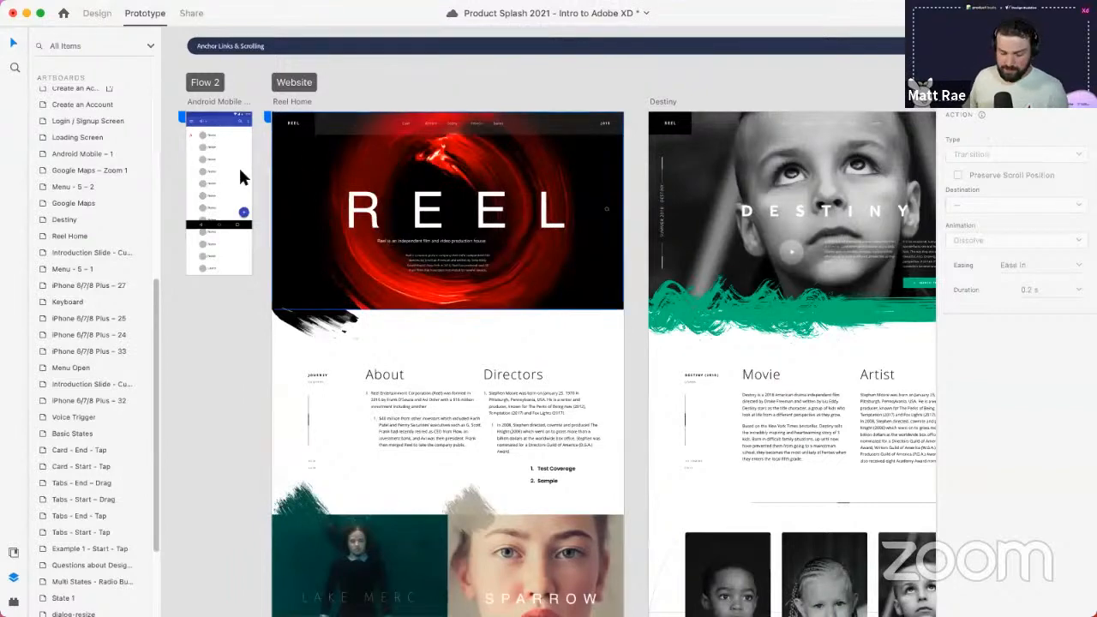
scroll(180, 137, up, 5)
drag(172, 144, 249, 203)
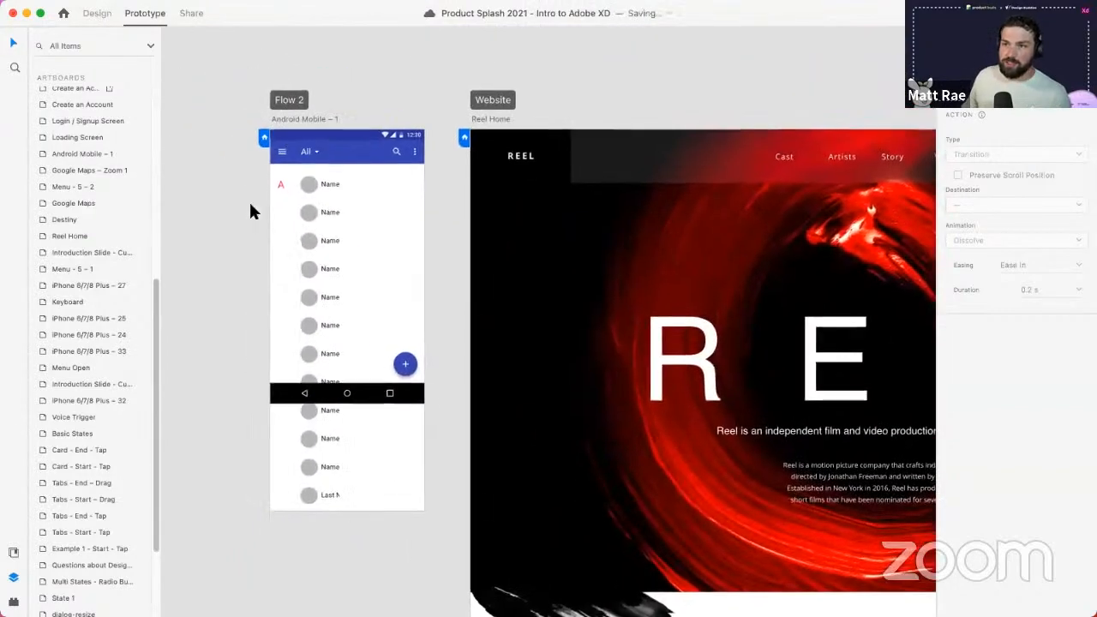
click(312, 120)
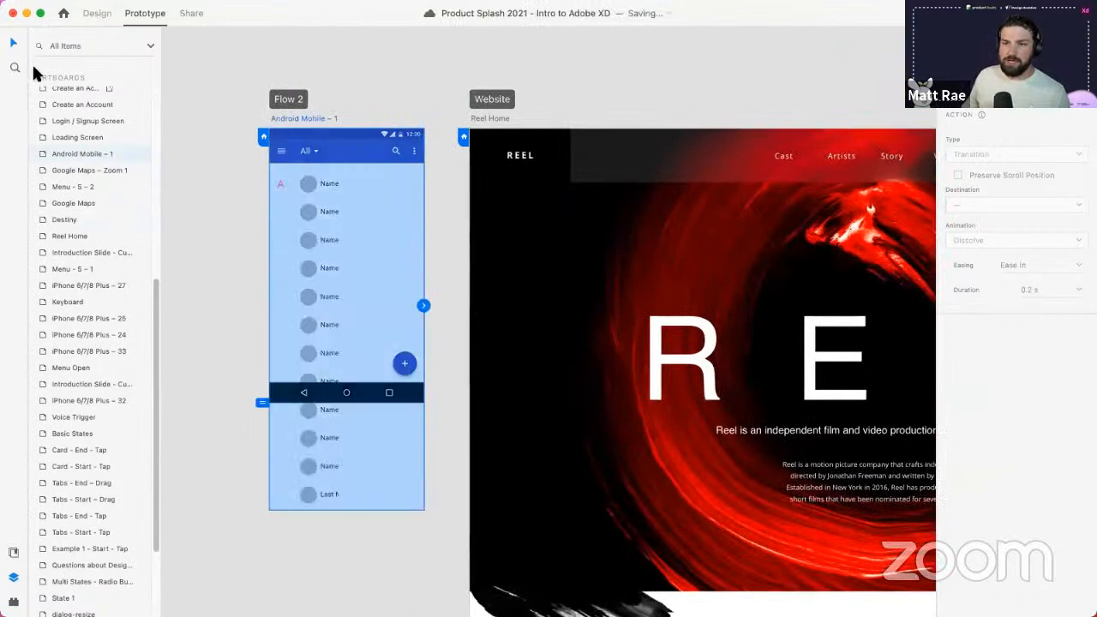
click(96, 13)
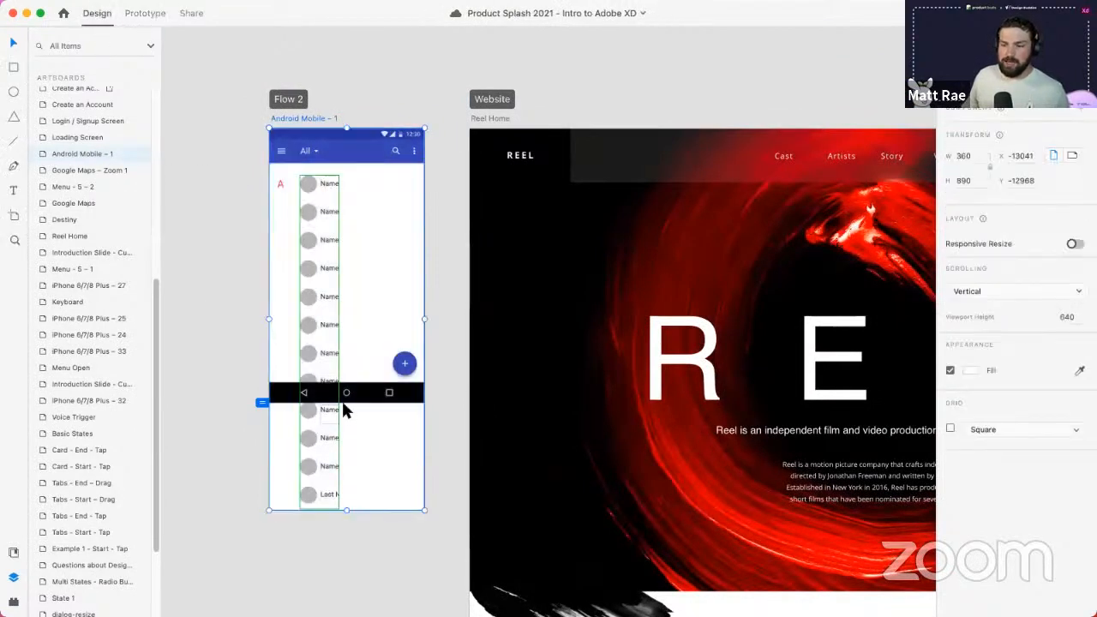
- Drag the artboard's bottom edge to make it 854 px tall, then return to selection
click(13, 216)
scroll(1029, 399, down, 3)
scroll(1029, 405, down, 3)
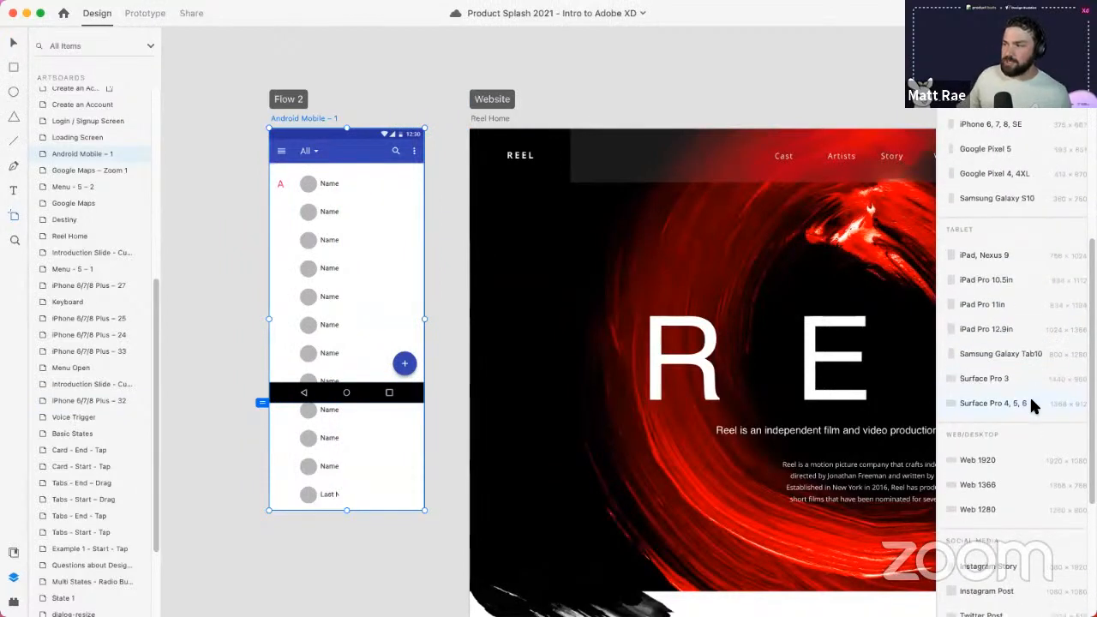
scroll(1031, 403, down, 3)
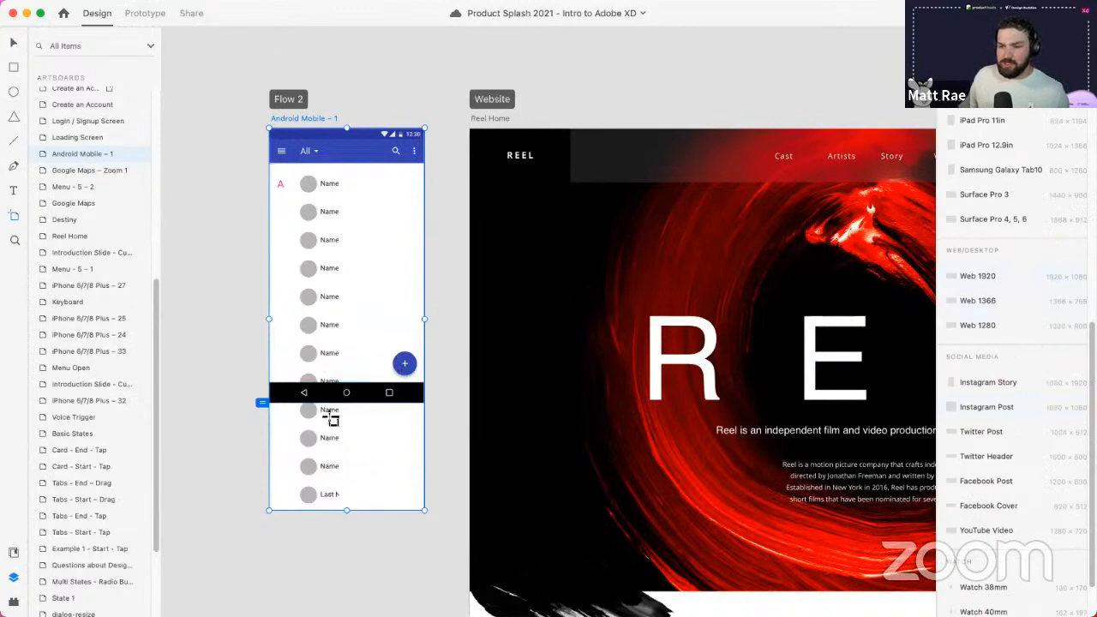
mouse_move(347, 510)
mouse_down()
mouse_move(355, 404)
mouse_move(355, 494)
mouse_up()
scroll(311, 393, up, 5)
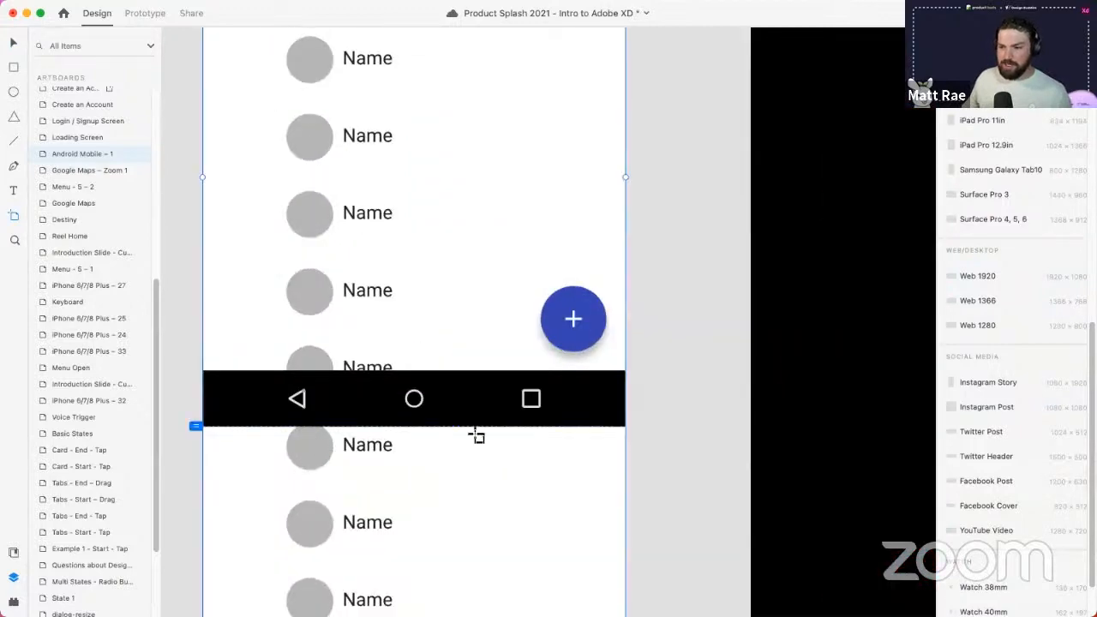
scroll(476, 437, down, 5)
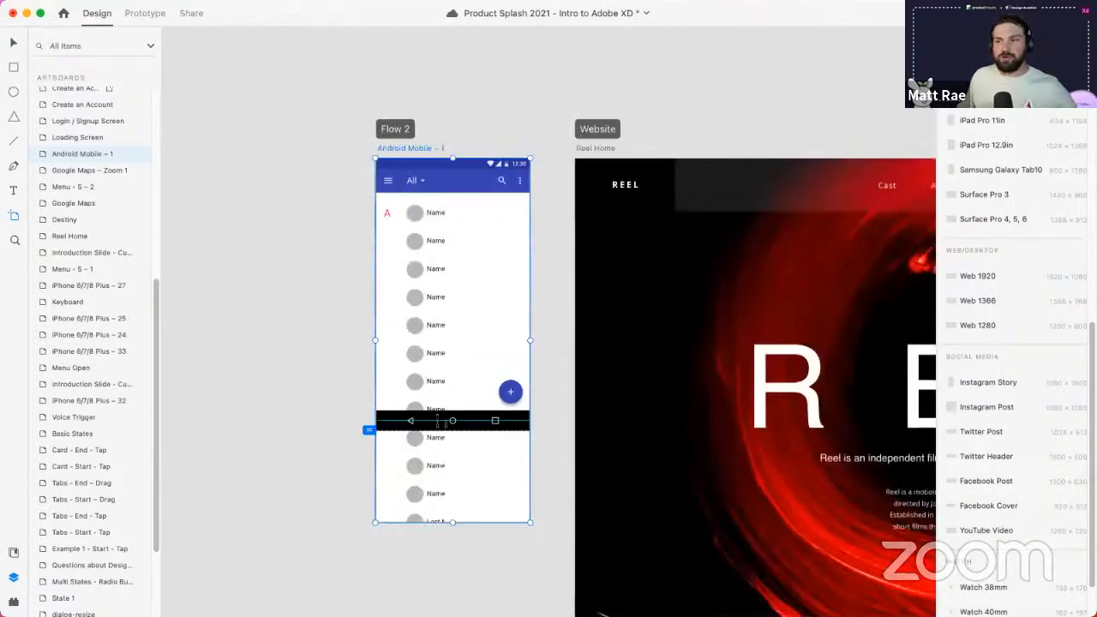
key(v)
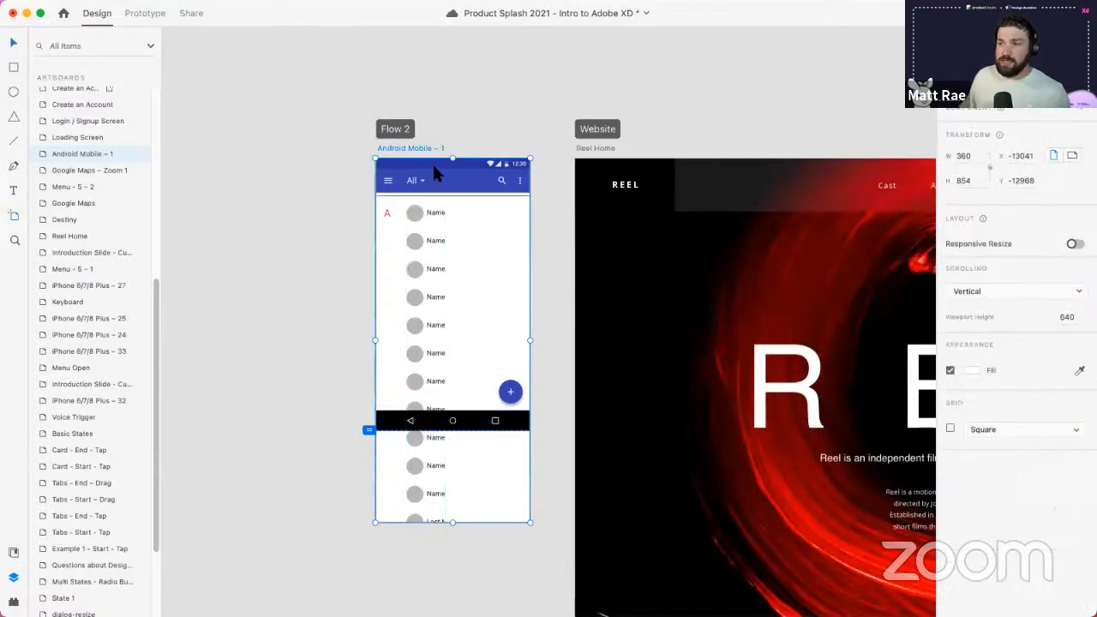
- Fix the top app bar and bottom navbar in position when scrolling
click(425, 175)
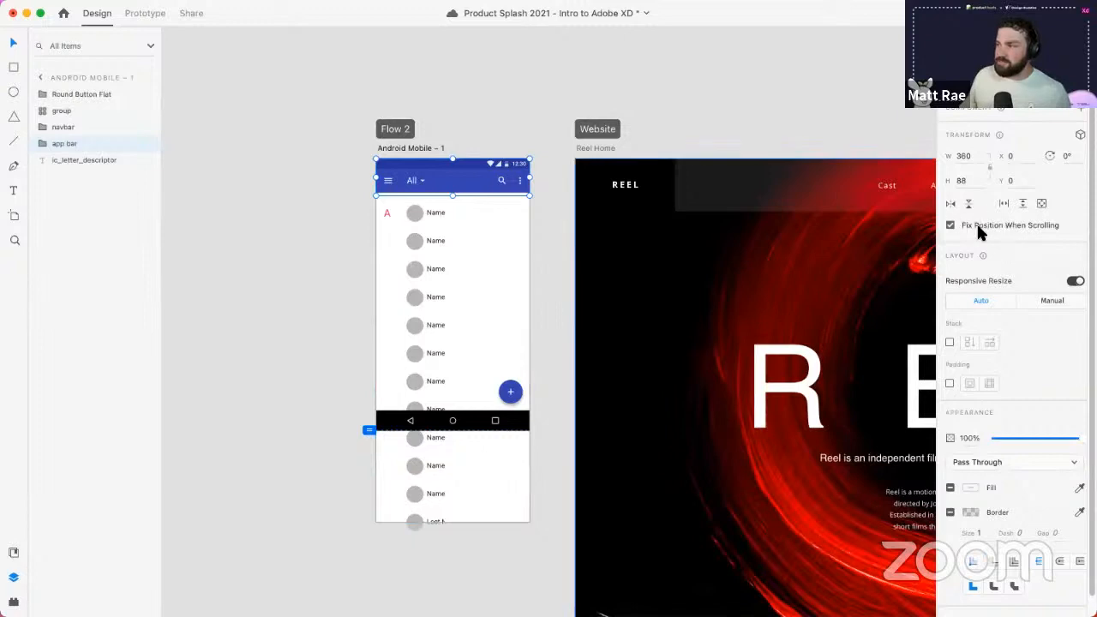
click(152, 14)
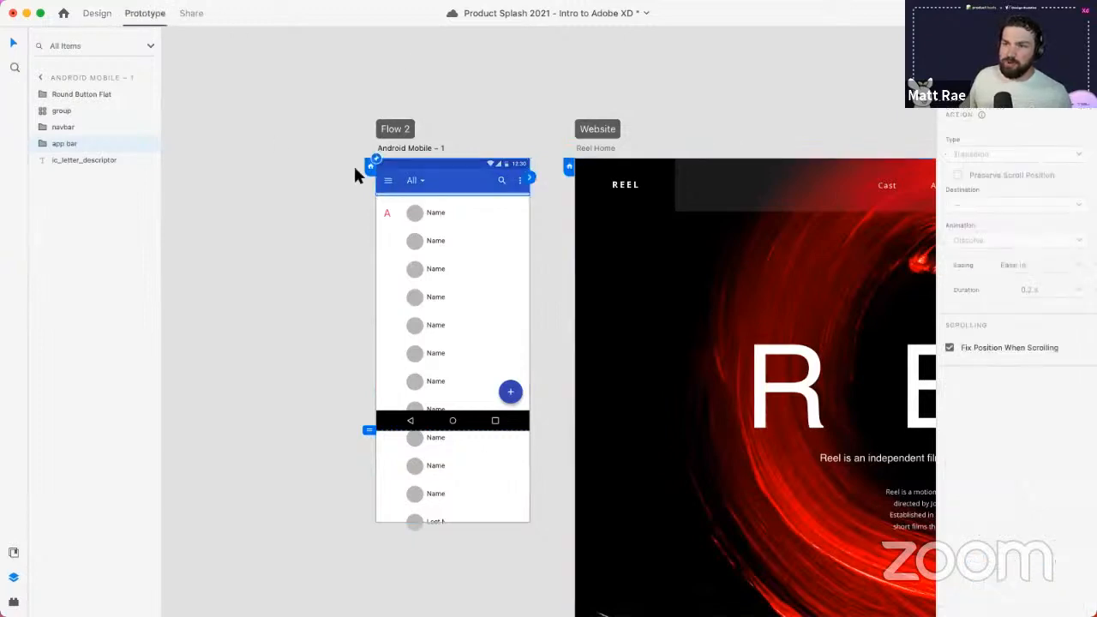
click(510, 392)
click(504, 420)
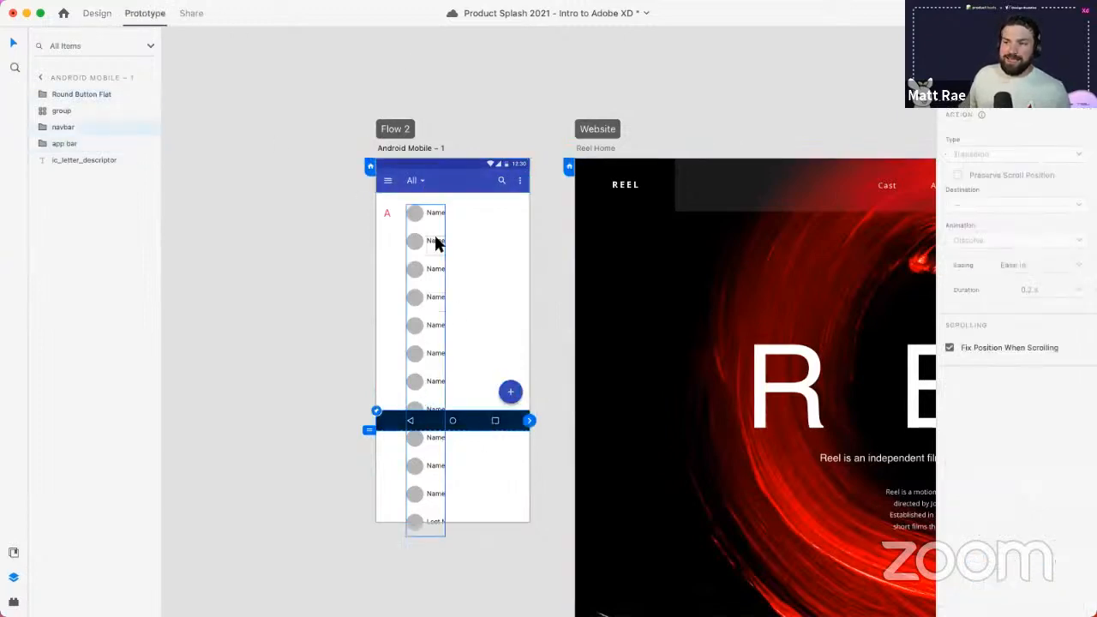
- Preview Android Mobile – 1, scrolling the contact list beneath the fixed bars, then close it
click(418, 150)
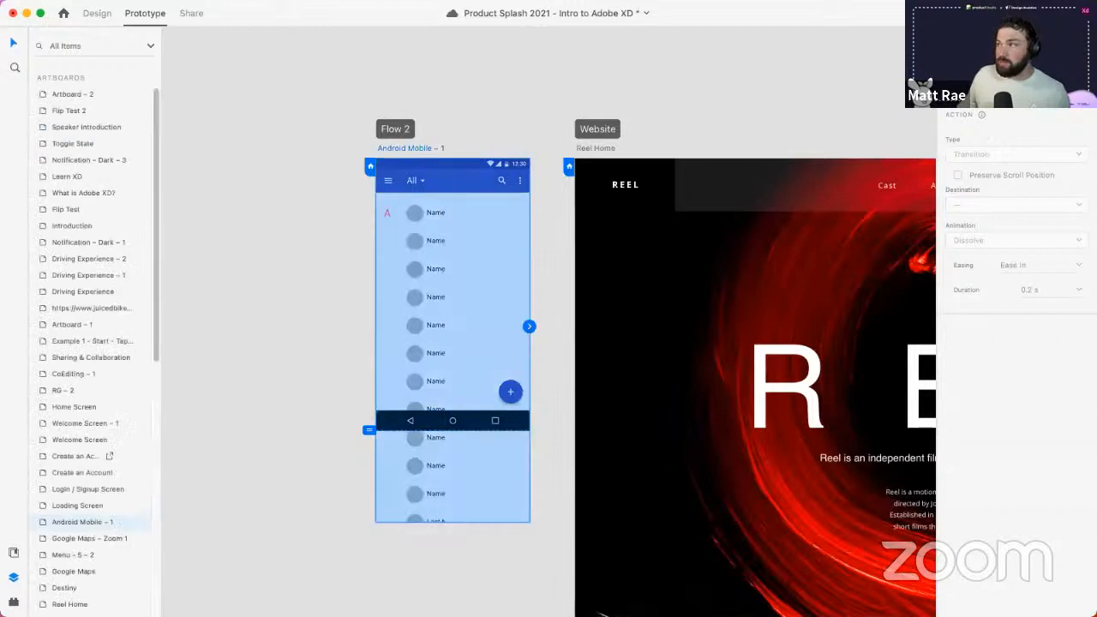
key(super+Return)
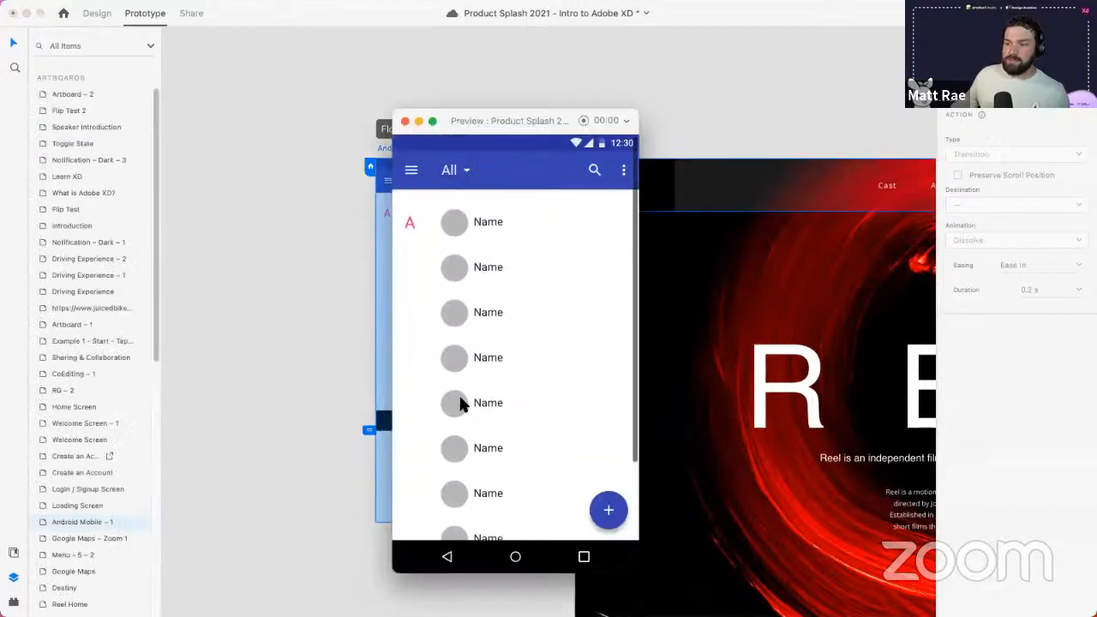
scroll(462, 404, down, 3)
scroll(463, 404, up, 3)
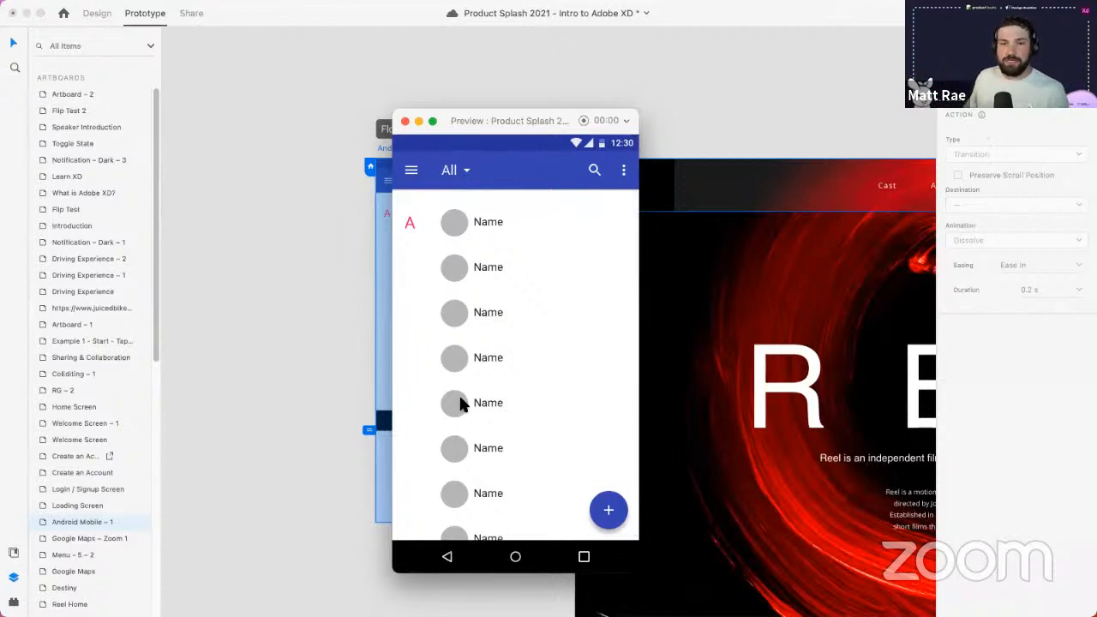
click(405, 121)
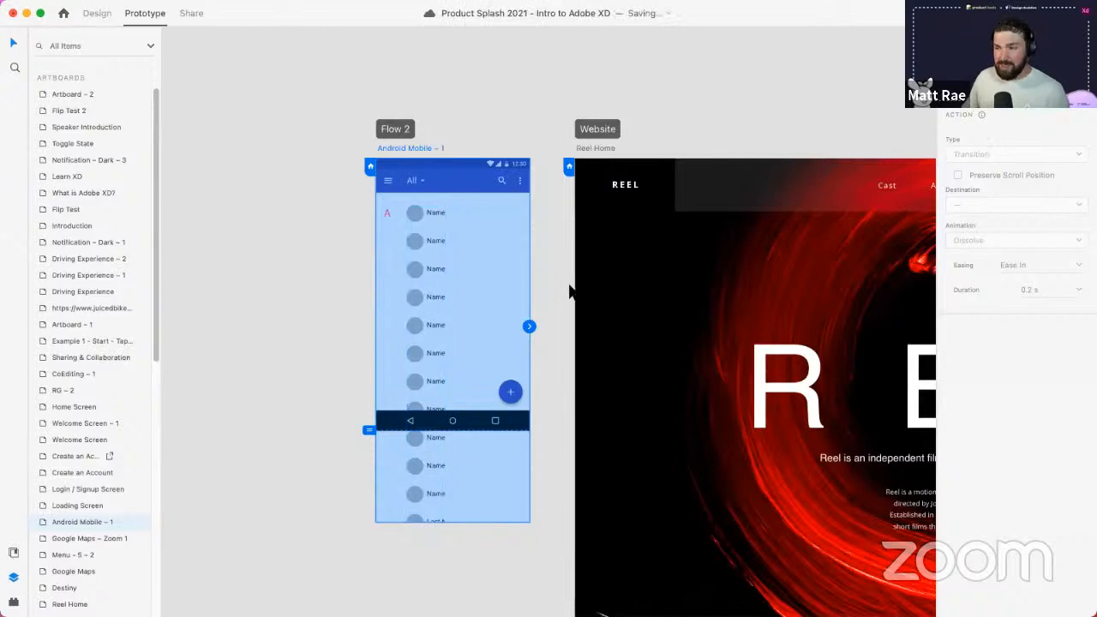
scroll(566, 310, left, 3)
scroll(566, 312, up, 2)
scroll(565, 313, down, 5)
drag(484, 305, 323, 251)
scroll(565, 304, down, 3)
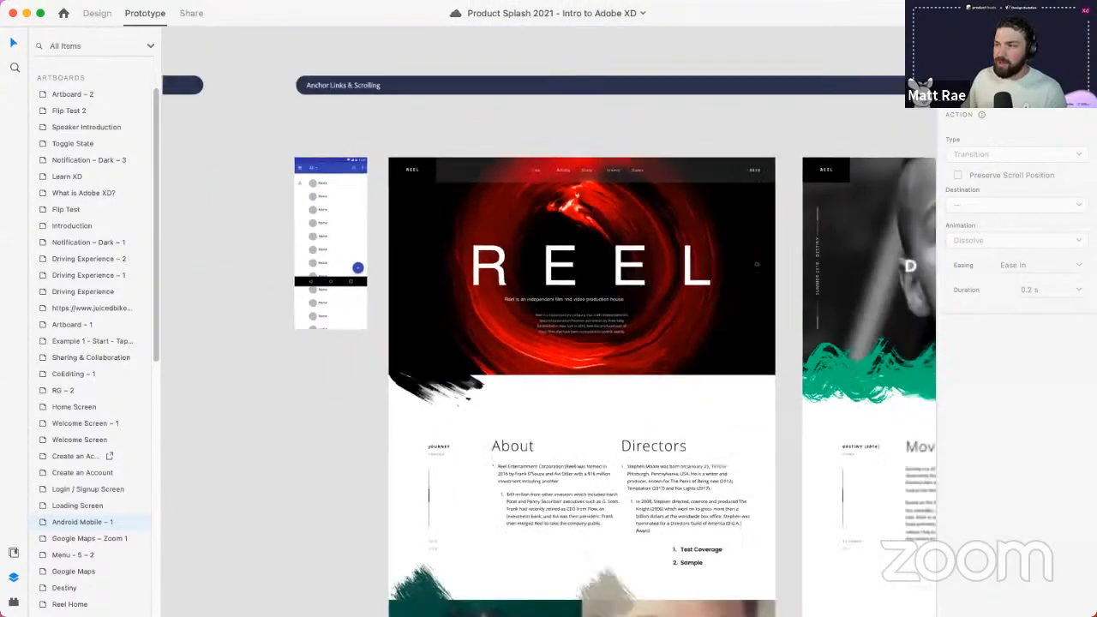
scroll(354, 279, right, 10)
scroll(355, 279, down, 2)
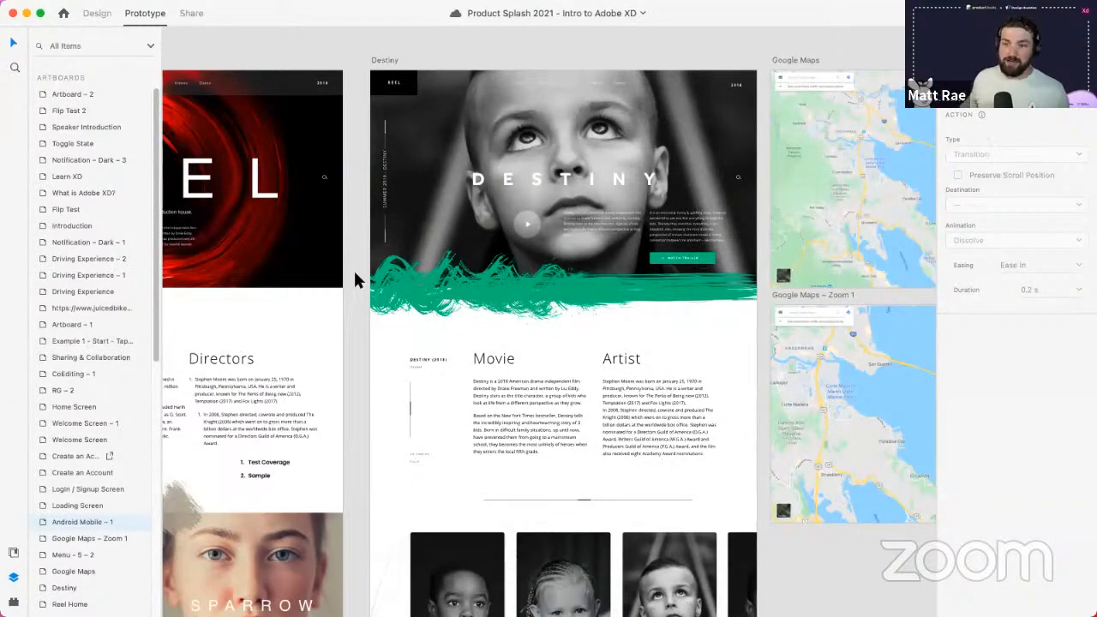
scroll(118, 233, down, 10)
scroll(118, 233, up, 10)
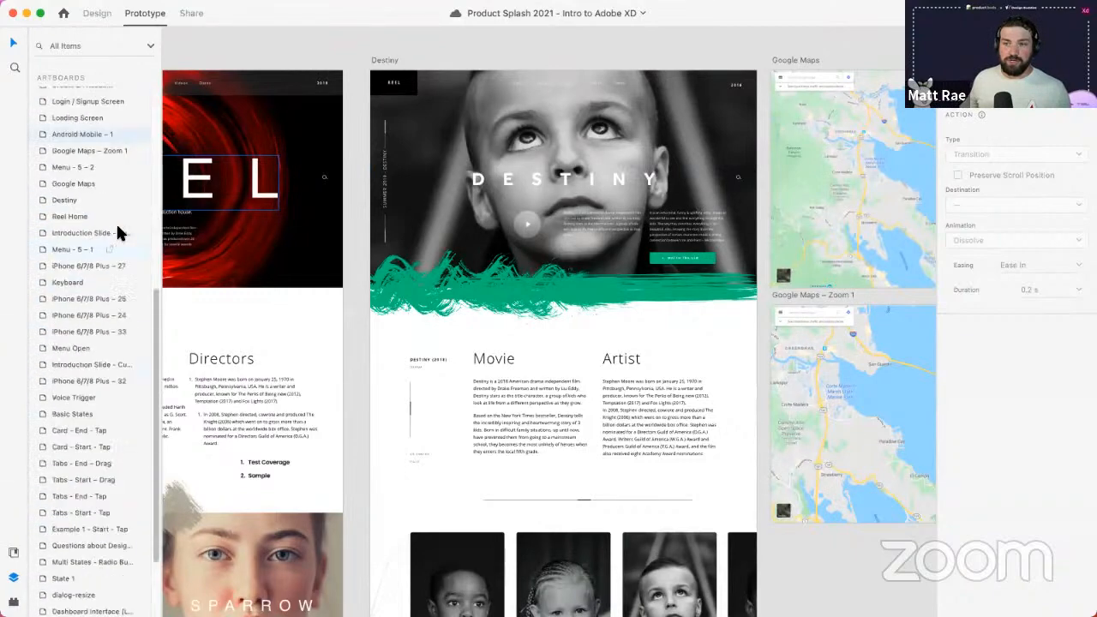
mouse_move(360, 312)
mouse_down()
mouse_move(418, 401)
mouse_move(411, 328)
mouse_move(371, 329)
mouse_up()
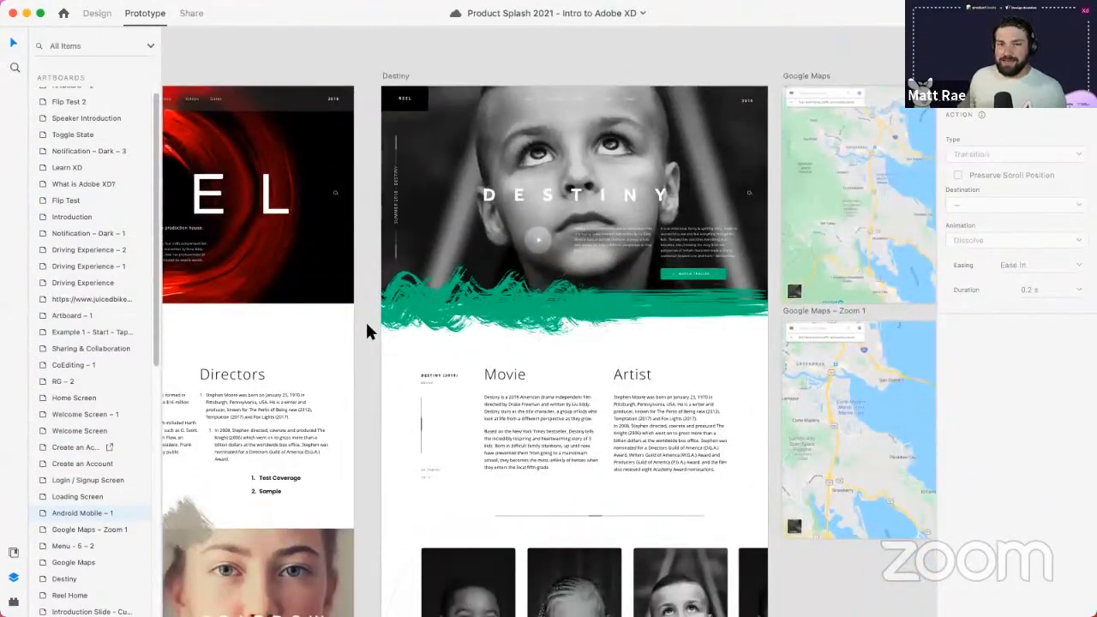
drag(363, 380, 320, 140)
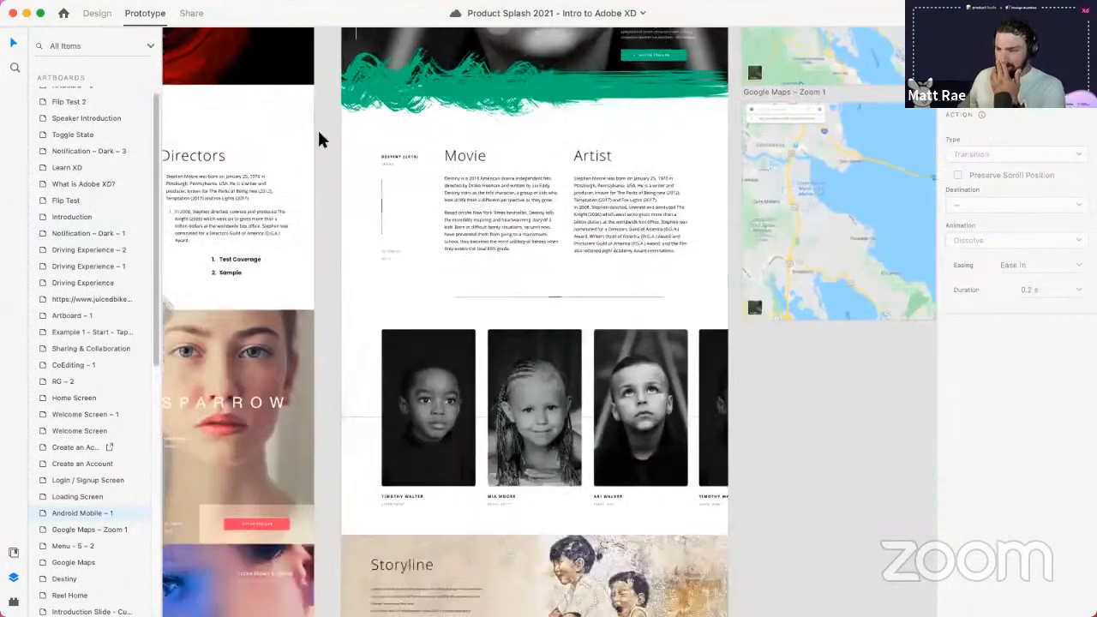
scroll(319, 139, down, 3)
- Make the Artists photo row a horizontal scroll group with its viewport extended to X 0
click(598, 347)
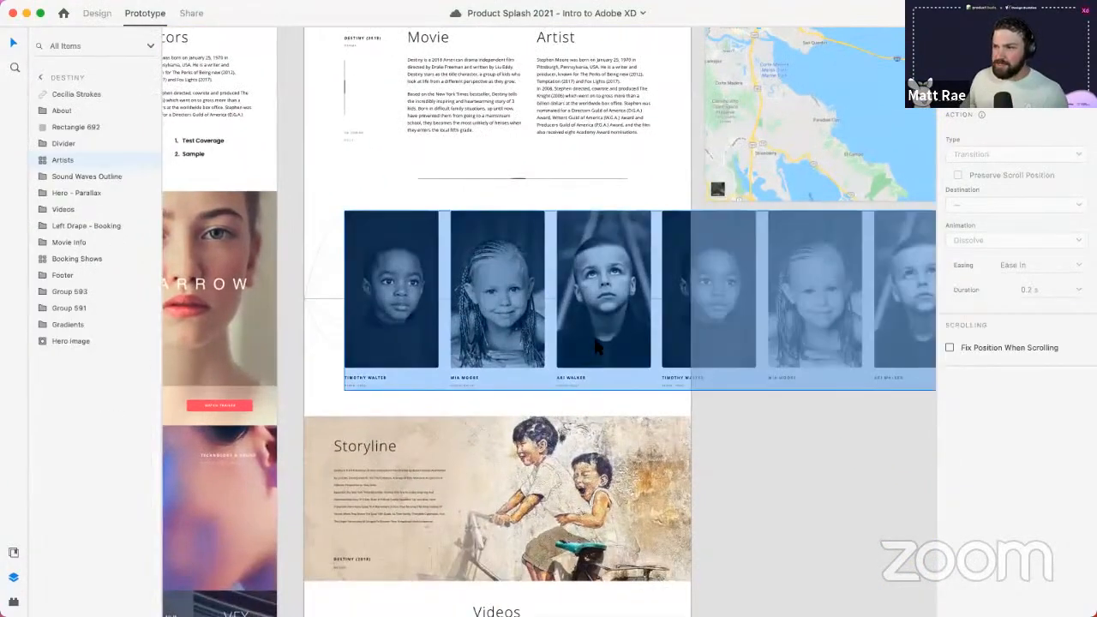
click(97, 13)
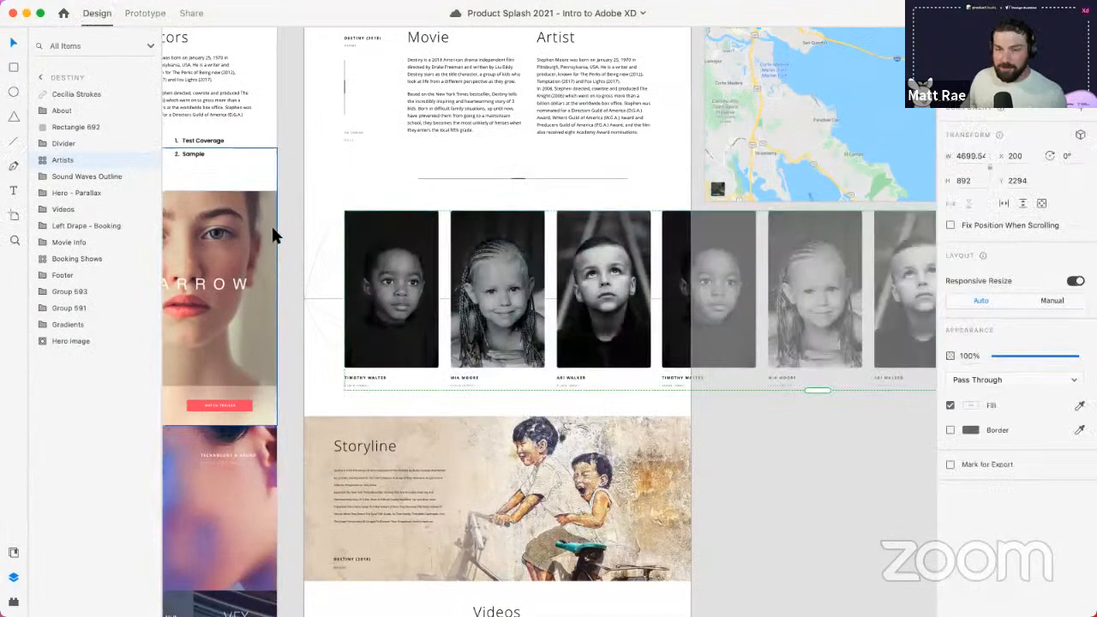
scroll(537, 329, down, 3)
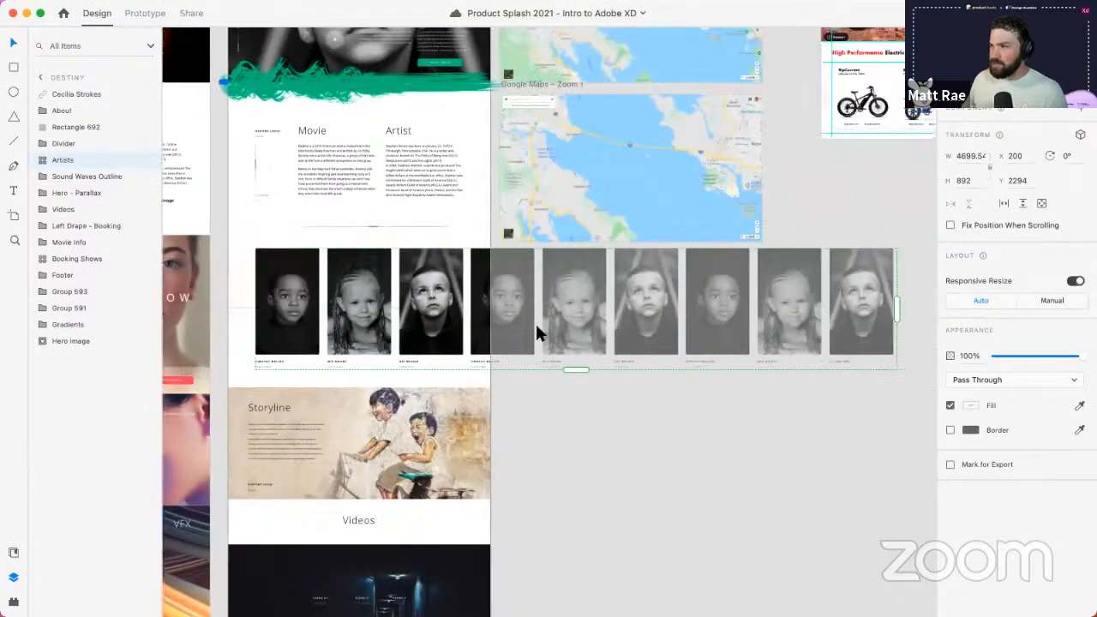
scroll(535, 322, right, 1)
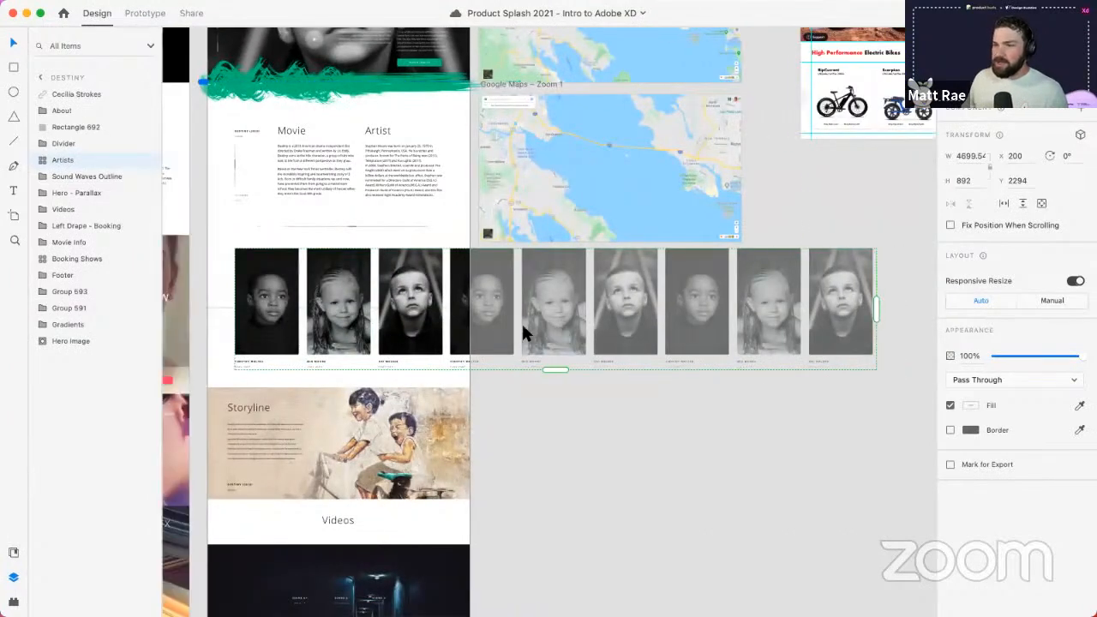
click(982, 206)
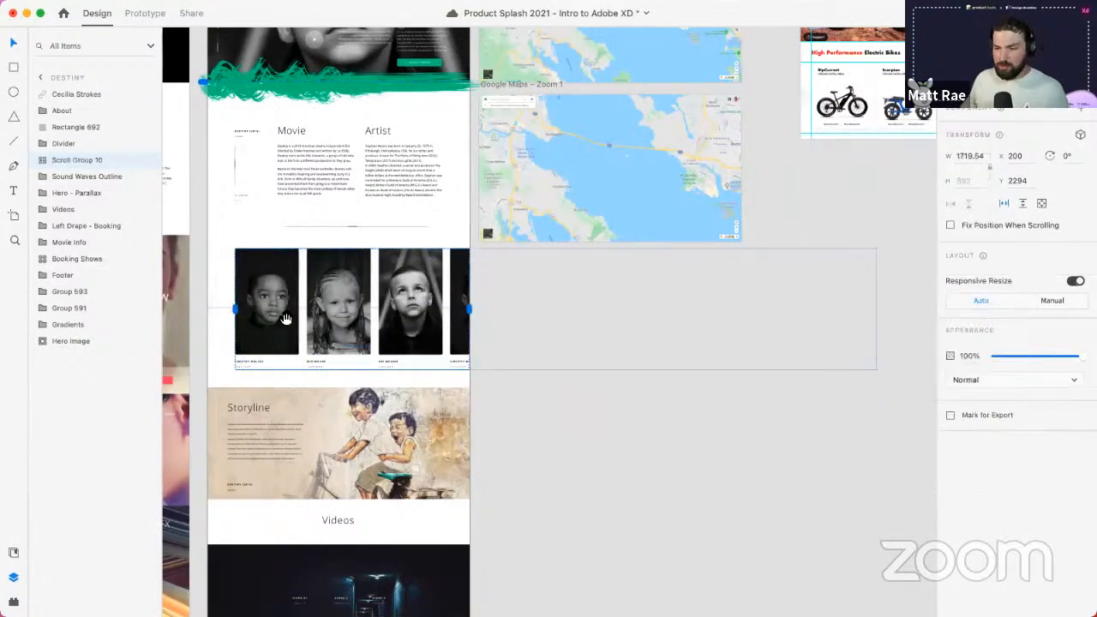
drag(295, 318, 475, 314)
click(483, 315)
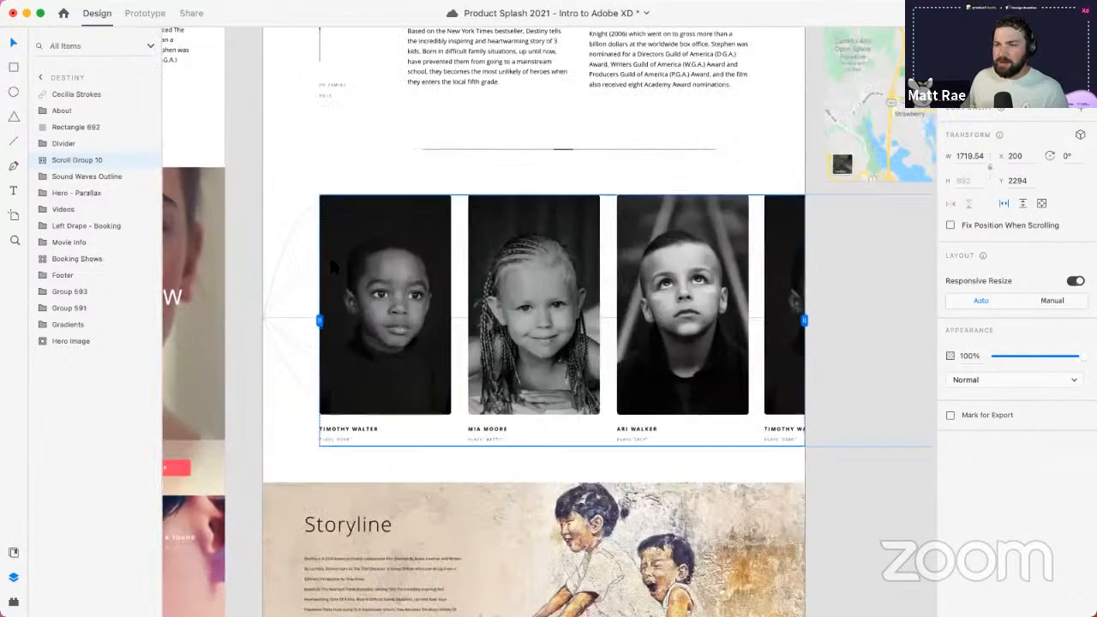
drag(317, 320, 263, 320)
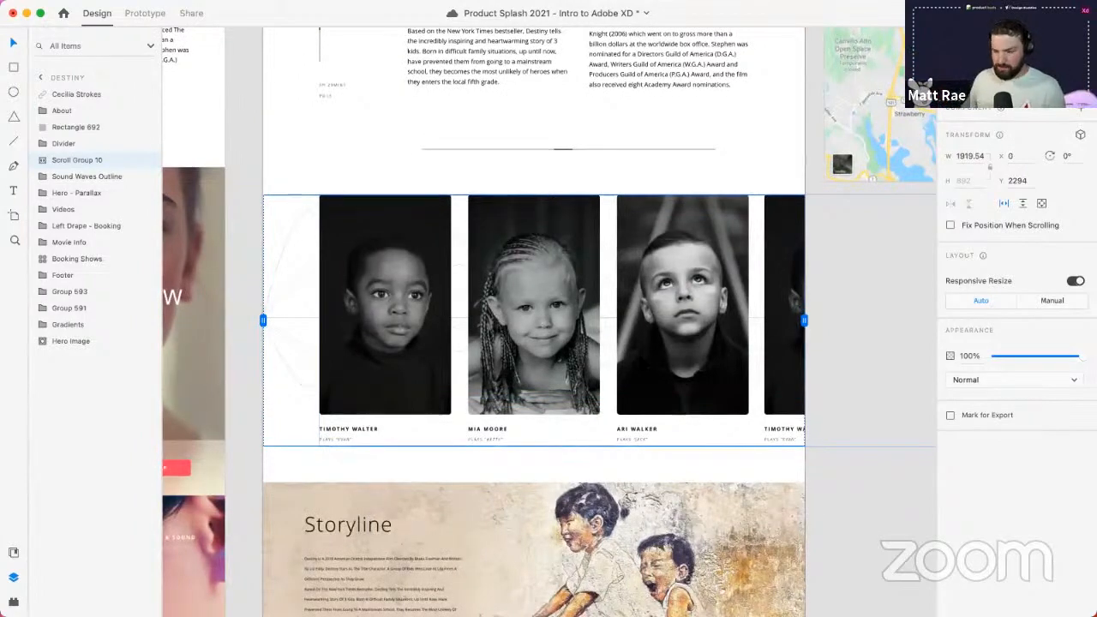
- Turn the Booking Shows repeat grid into a vertical scroll group with a 745-tall viewport
scroll(643, 363, down, 15)
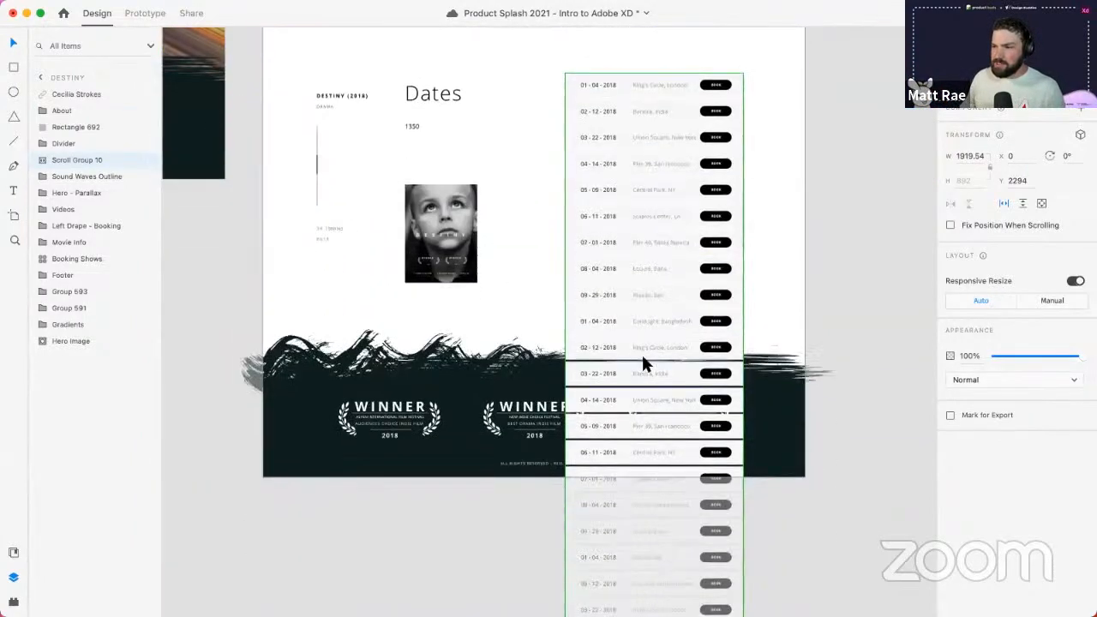
double_click(646, 261)
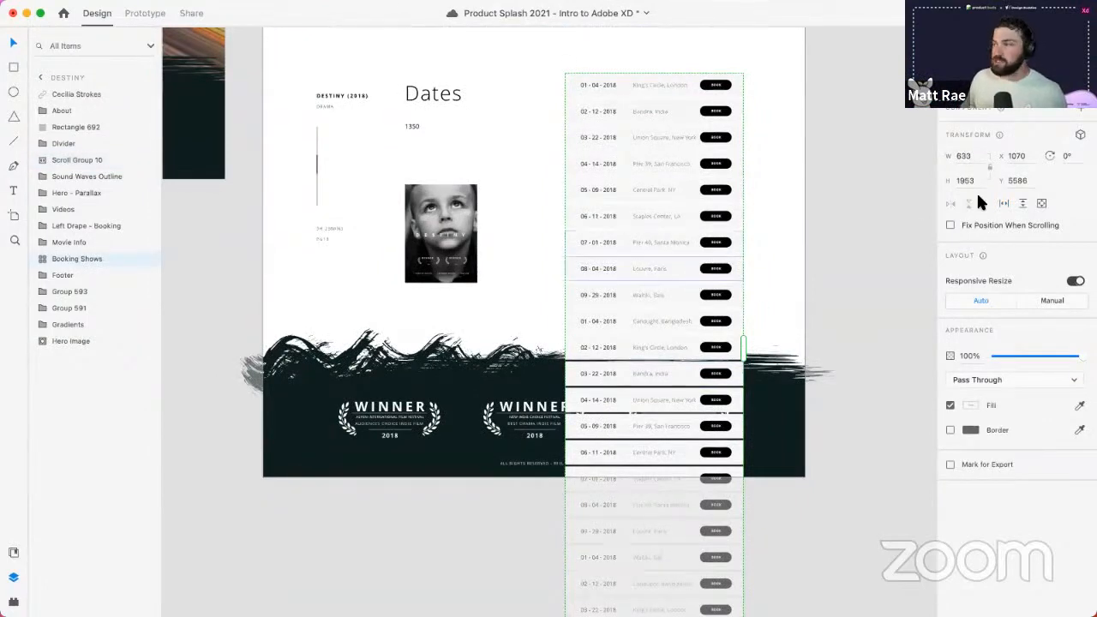
click(1023, 203)
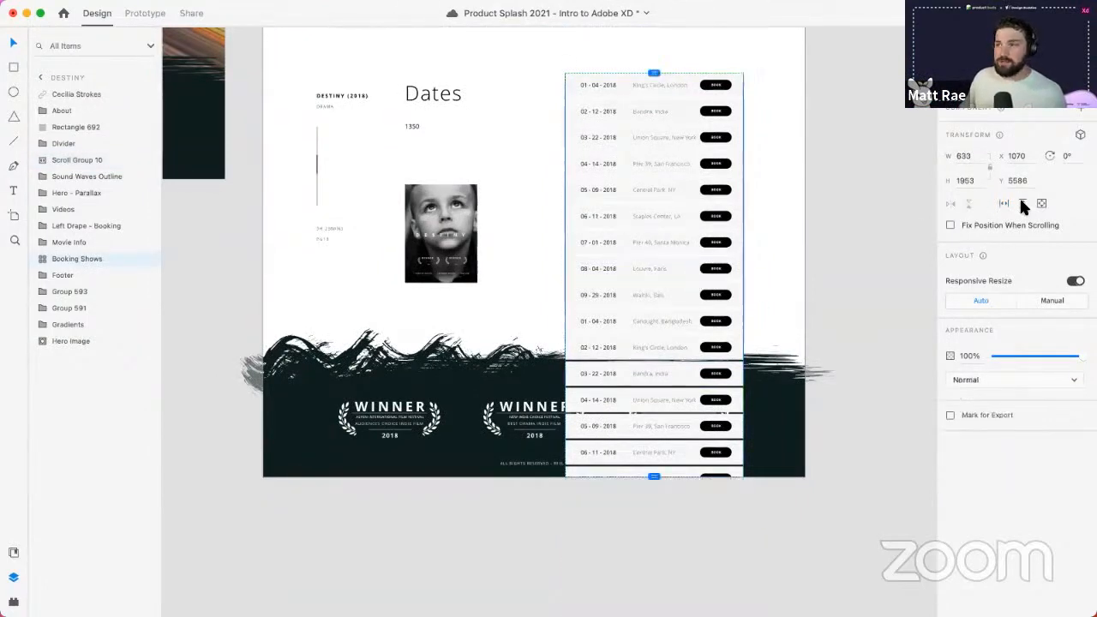
drag(648, 478, 654, 282)
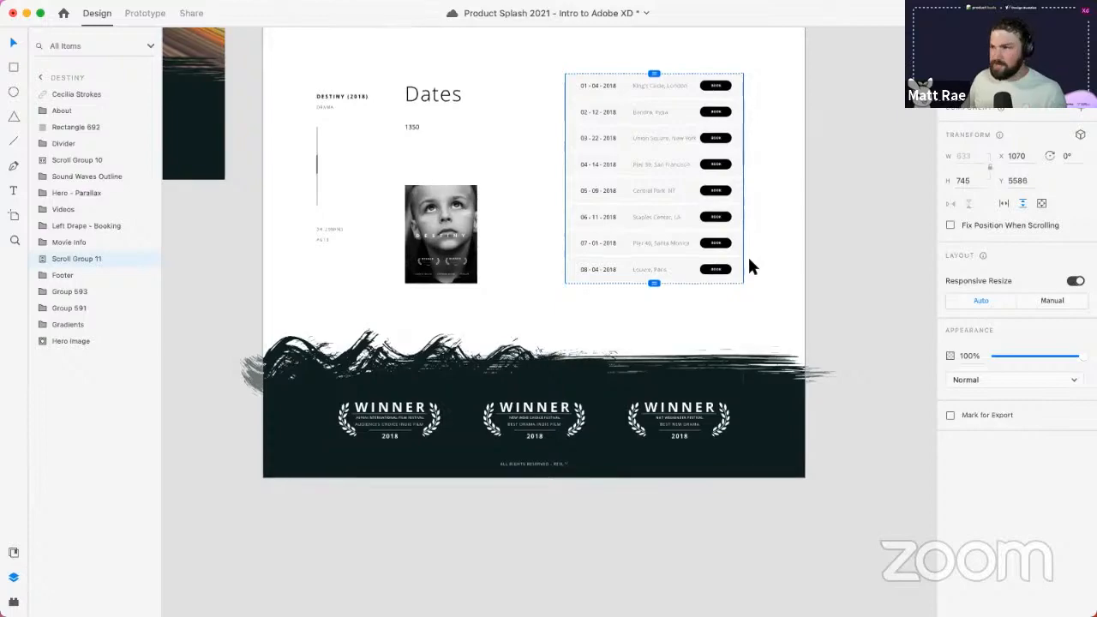
scroll(747, 254, down, 5)
scroll(739, 209, up, 5)
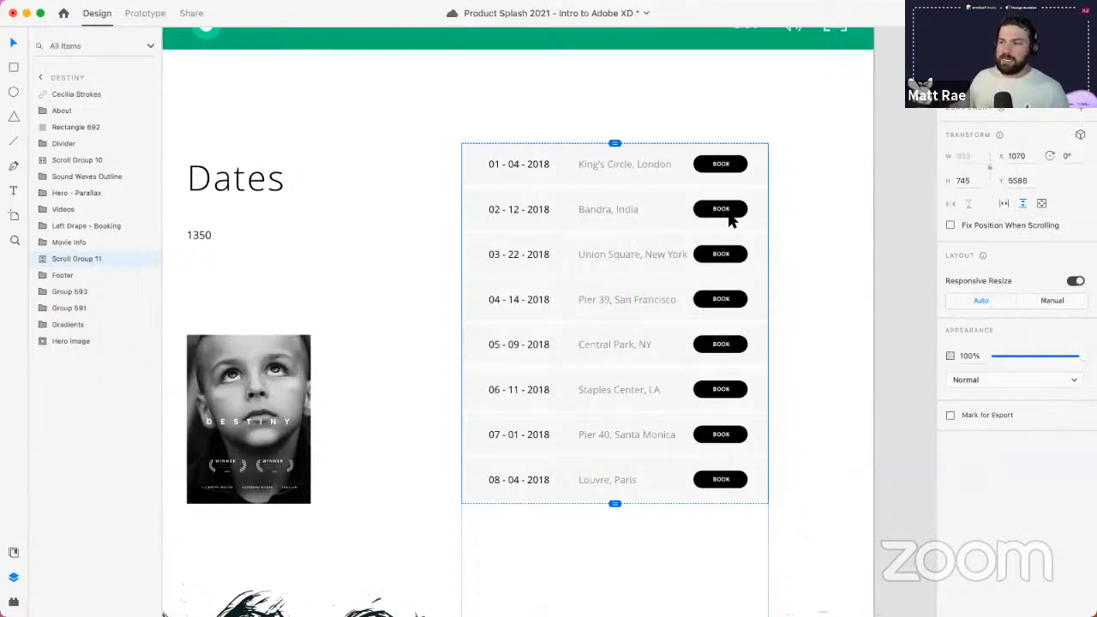
scroll(724, 219, down, 5)
scroll(699, 188, up, 10)
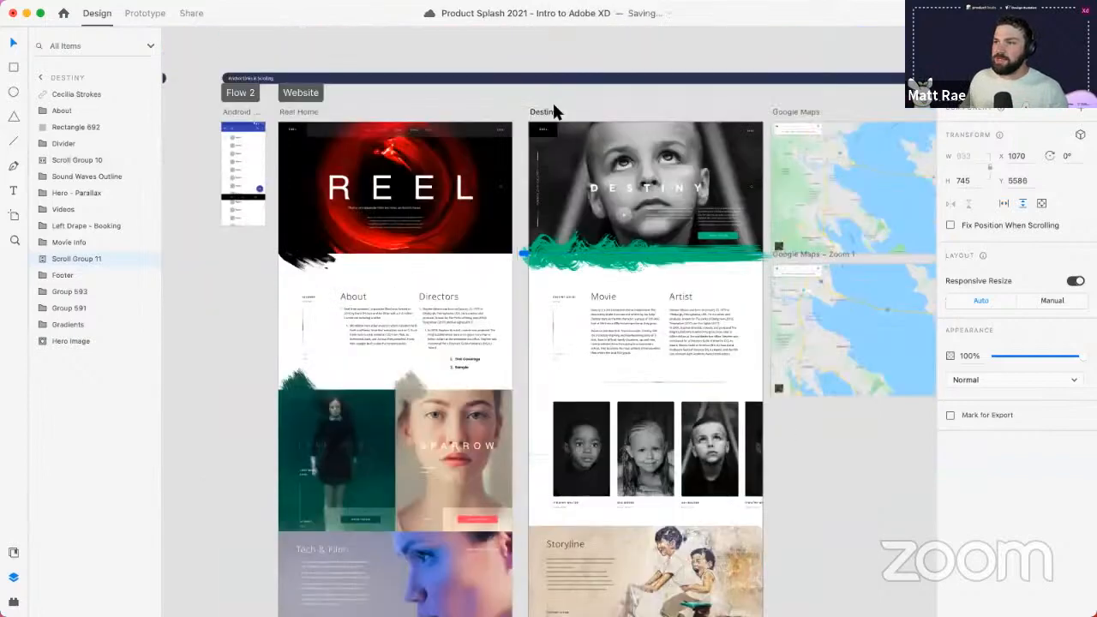
- Preview the Destiny artboard, scrolling the page, cast photo row and dates list, then close it
click(545, 111)
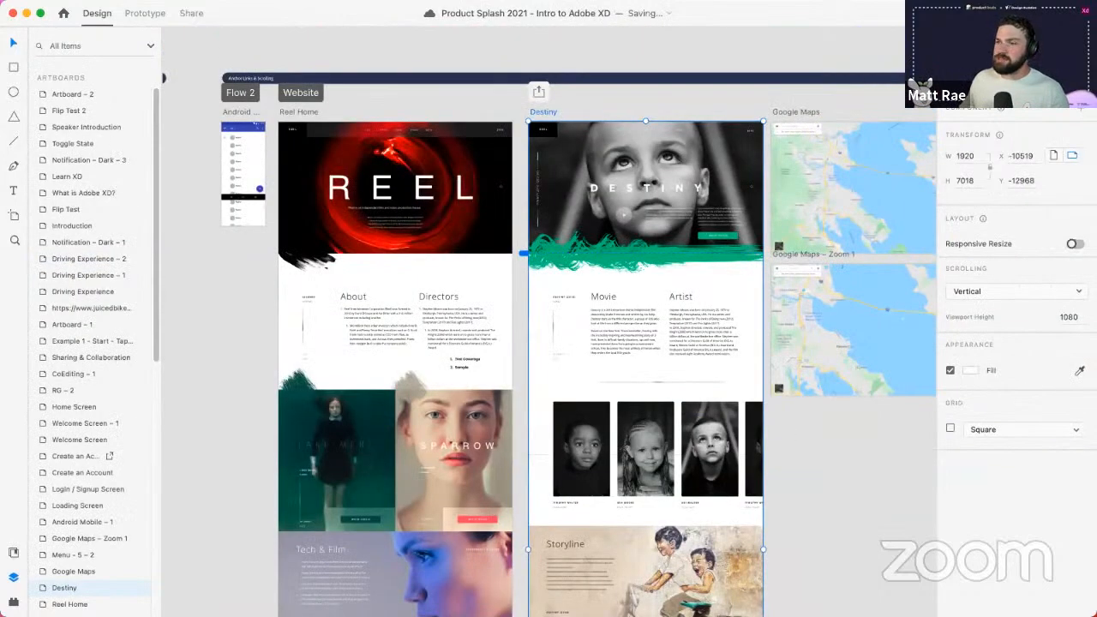
click(1034, 13)
drag(535, 15, 515, 16)
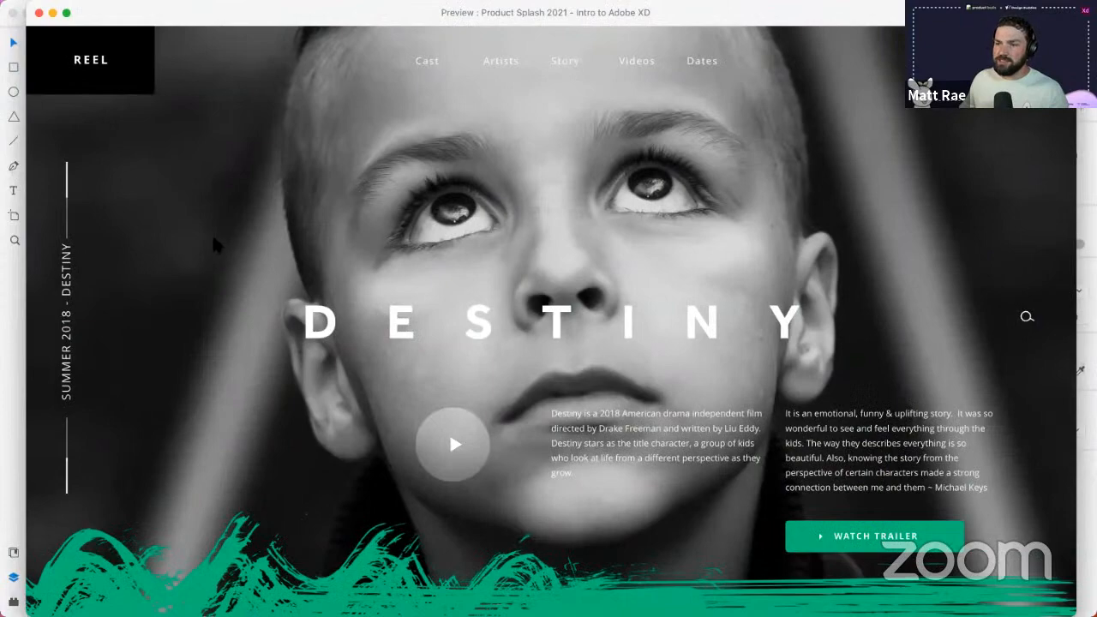
scroll(214, 243, down, 3)
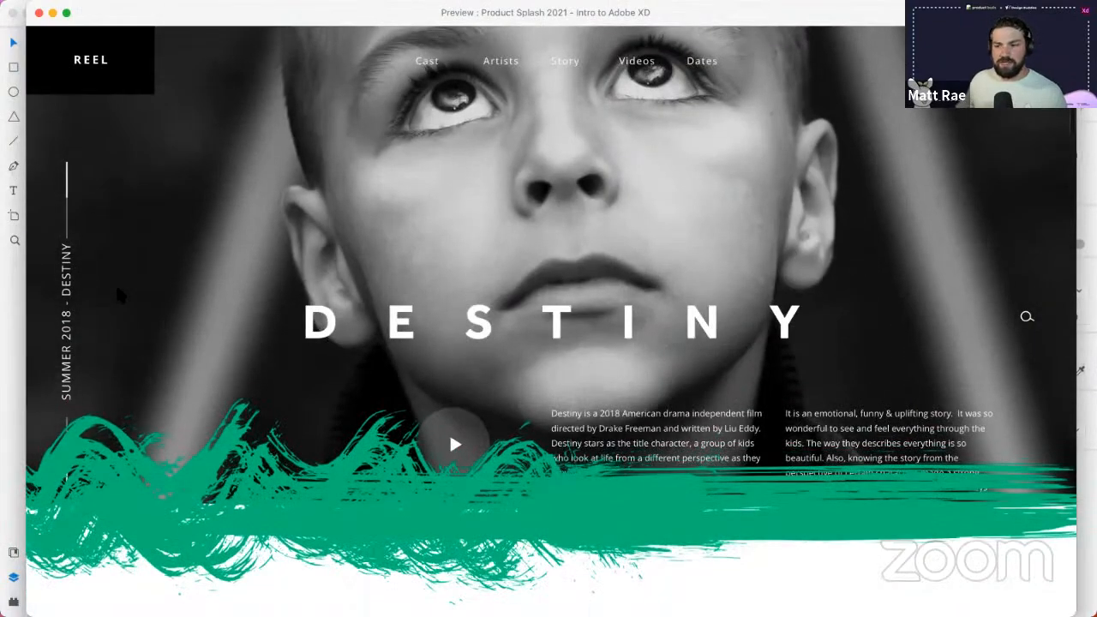
scroll(116, 283, down, 4)
scroll(115, 284, down, 1)
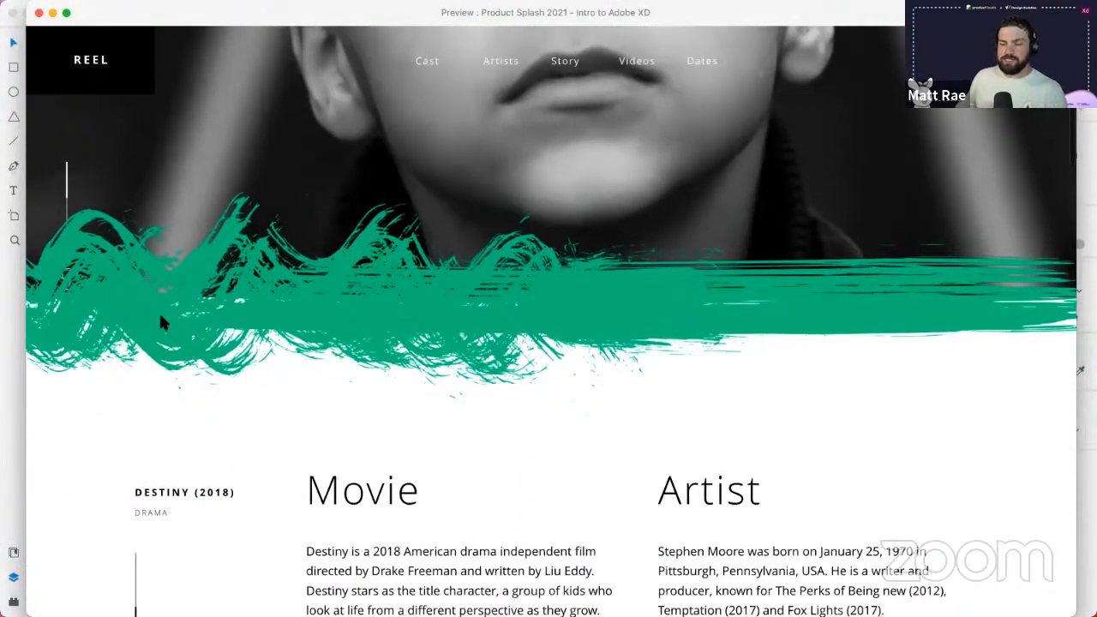
scroll(178, 321, down, 10)
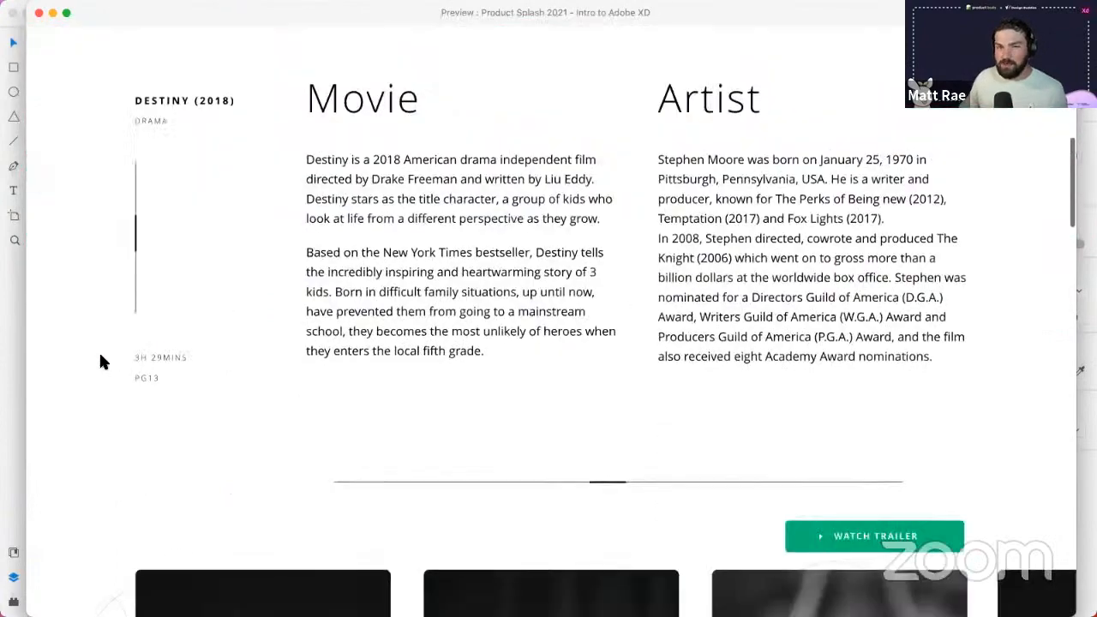
scroll(100, 351, down, 12)
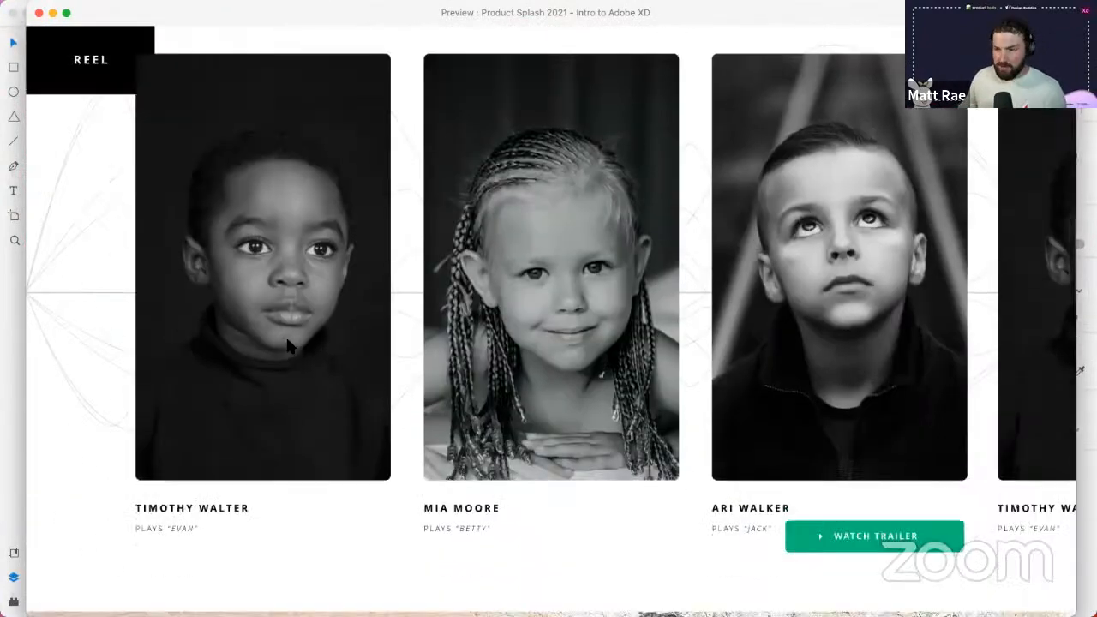
scroll(593, 286, up, 3)
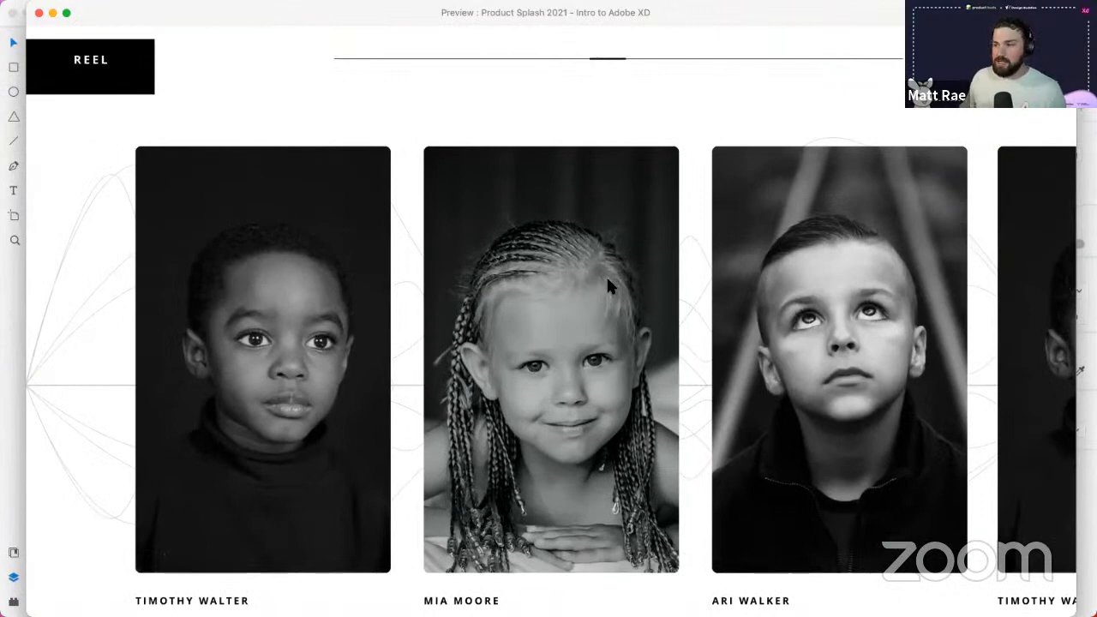
scroll(610, 287, right, 4)
scroll(611, 288, left, 3)
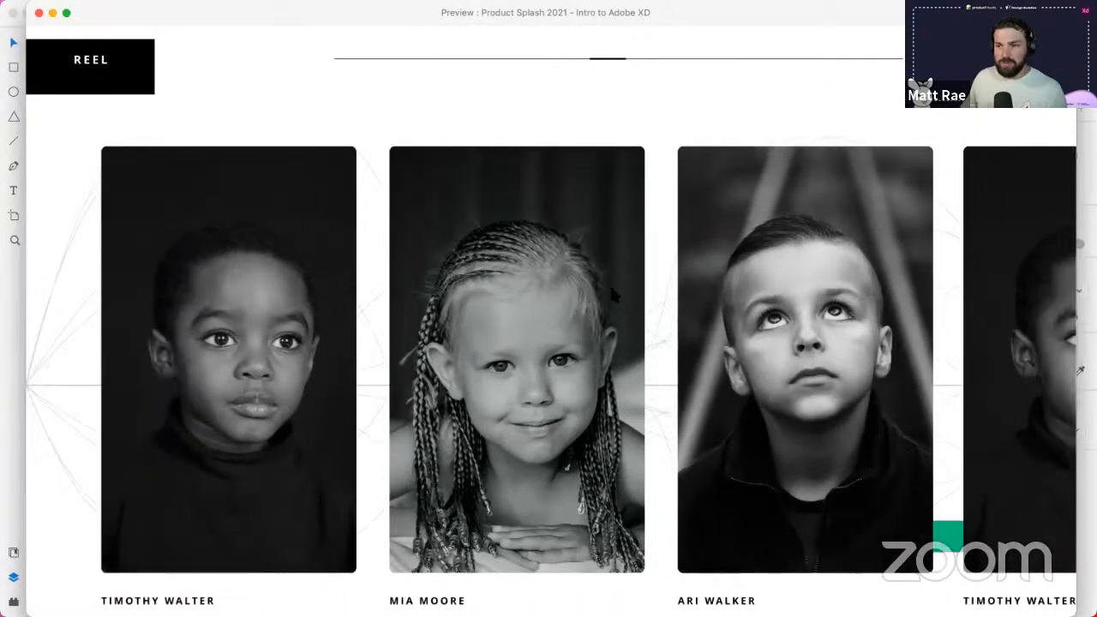
scroll(611, 294, right, 5)
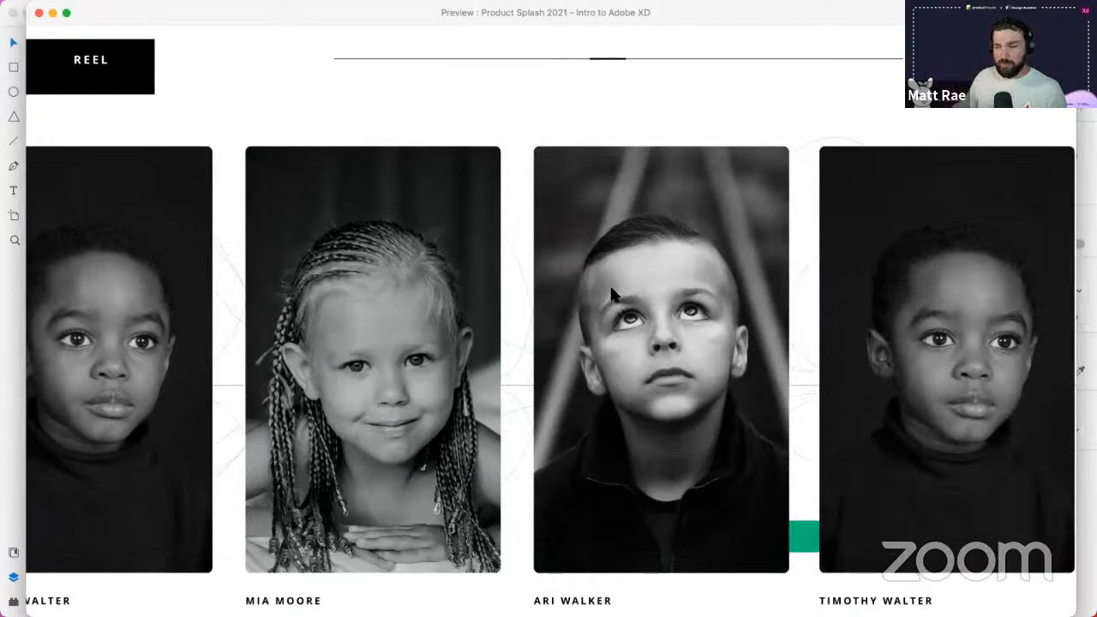
scroll(547, 316, down, 2)
scroll(593, 318, right, 14)
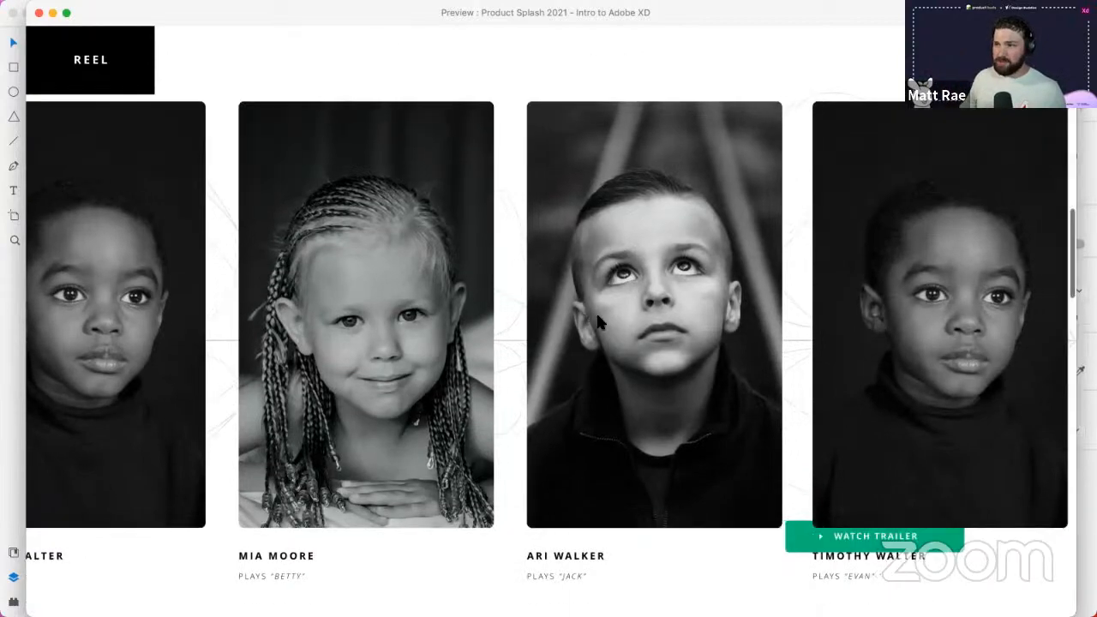
scroll(600, 317, left, 9)
scroll(603, 323, right, 20)
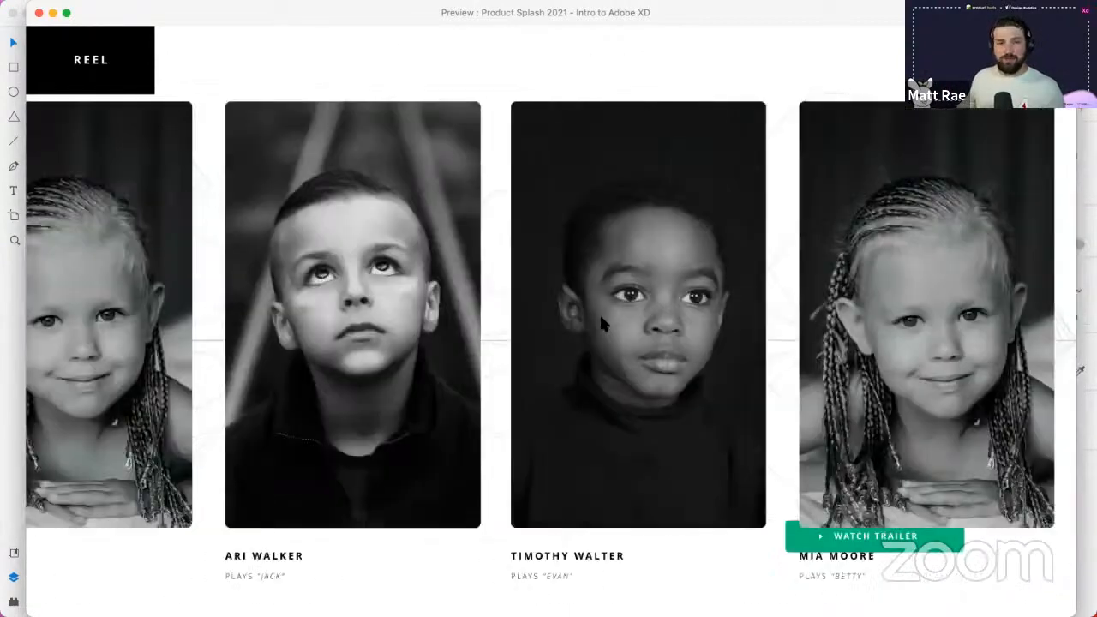
scroll(605, 322, left, 18)
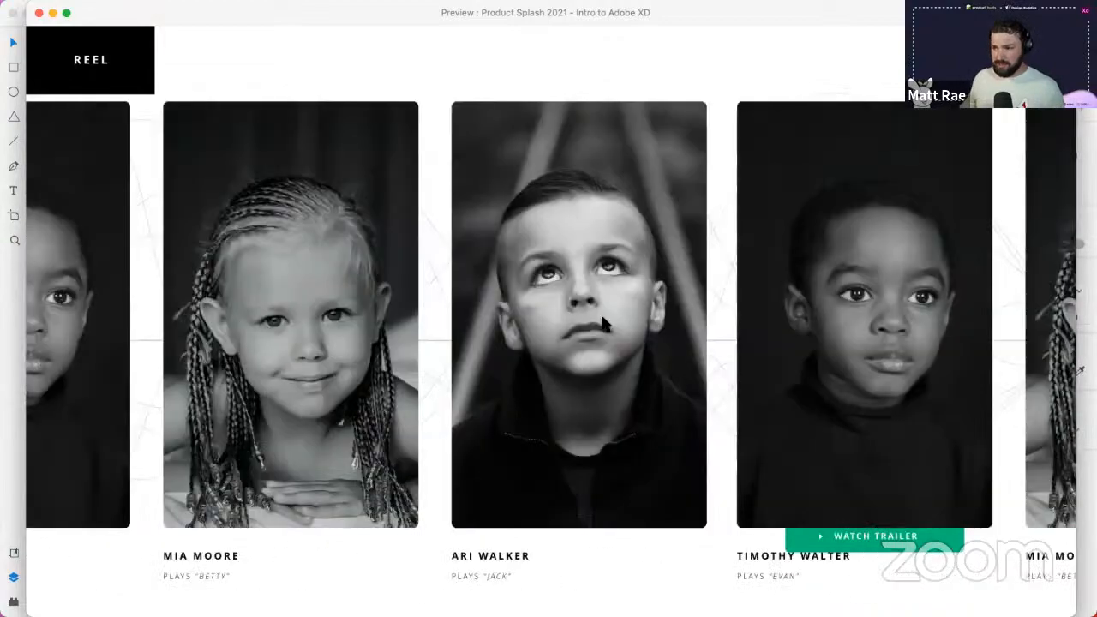
scroll(617, 327, down, 4)
scroll(243, 377, down, 15)
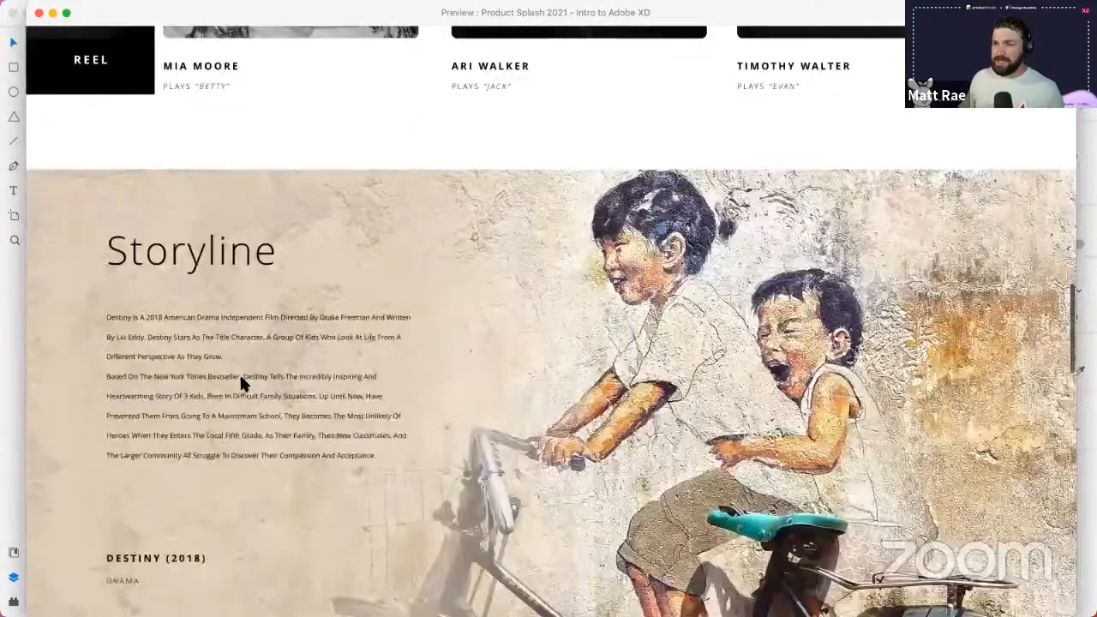
scroll(208, 380, down, 8)
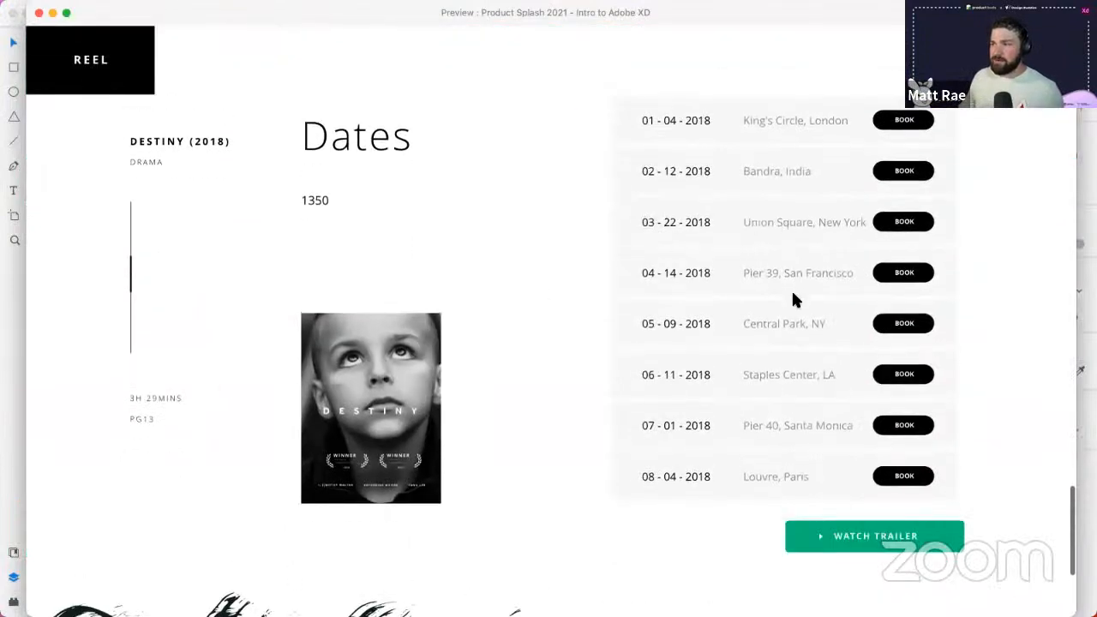
scroll(791, 297, down, 3)
scroll(791, 298, up, 3)
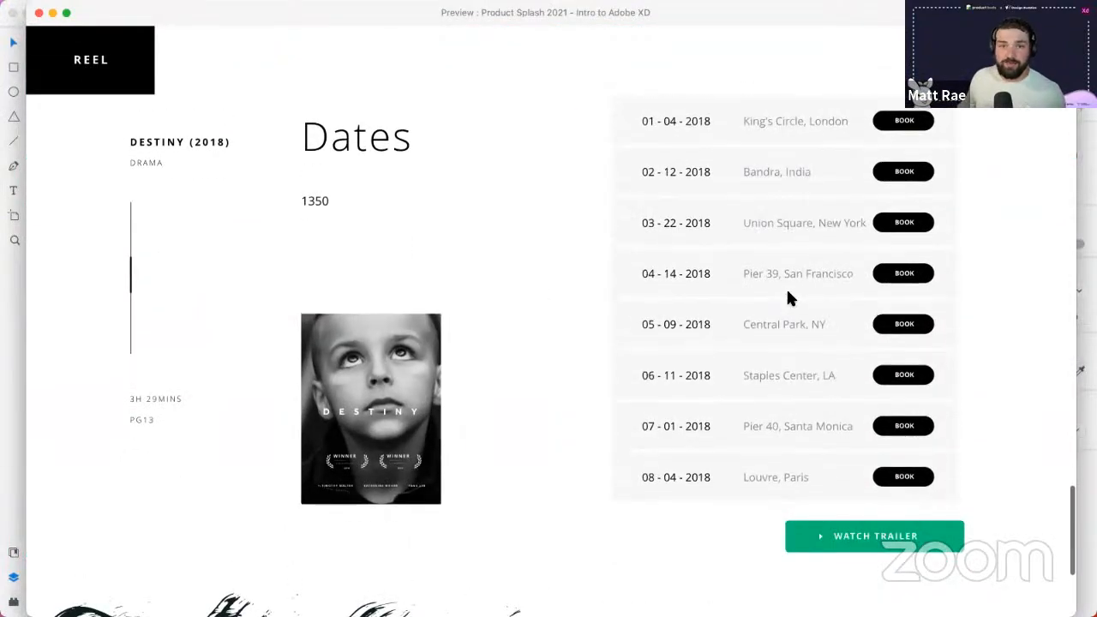
scroll(789, 296, down, 5)
scroll(789, 300, down, 3)
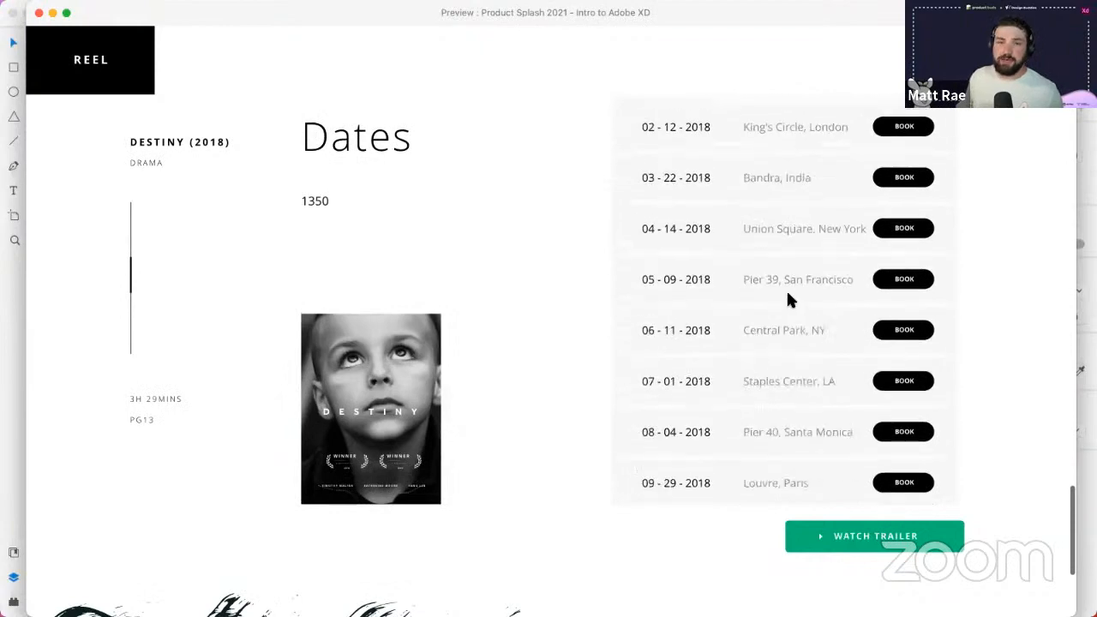
click(38, 12)
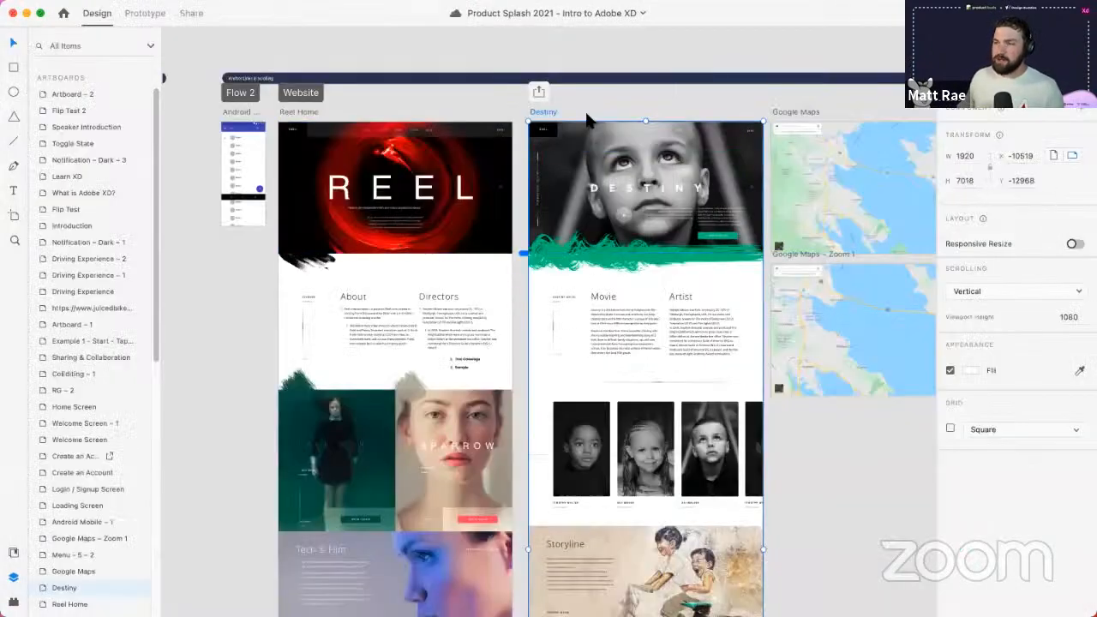
- Wire Reel Home's Artists navbar link to Scroll To the SPARROW section with Ease Out, 0.3 s
click(301, 114)
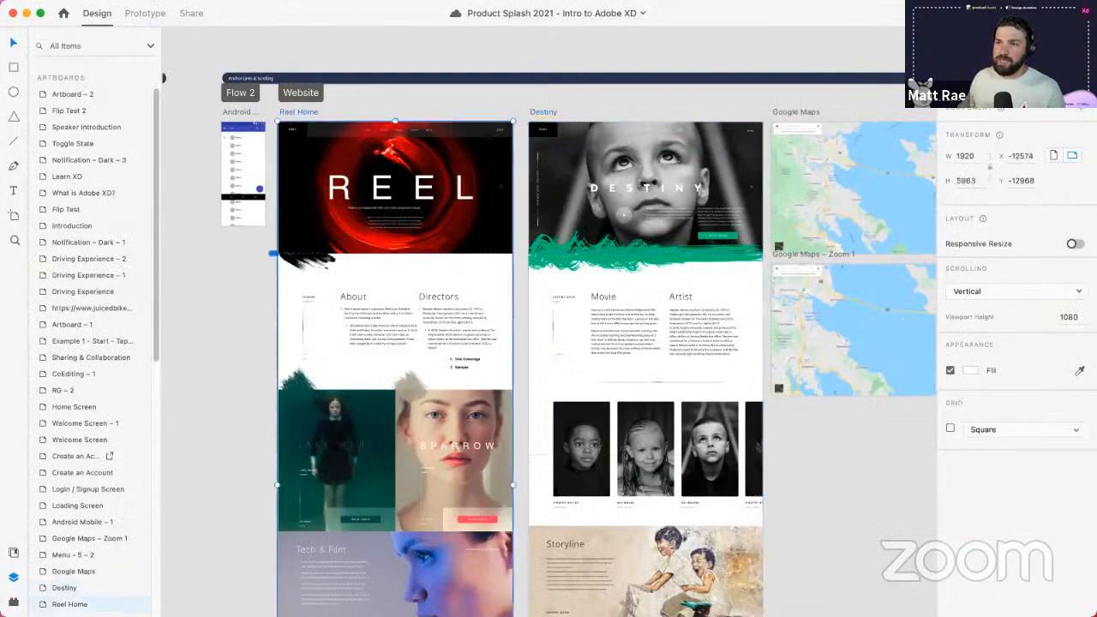
scroll(336, 187, up, 5)
drag(441, 274, 420, 304)
scroll(419, 303, up, 2)
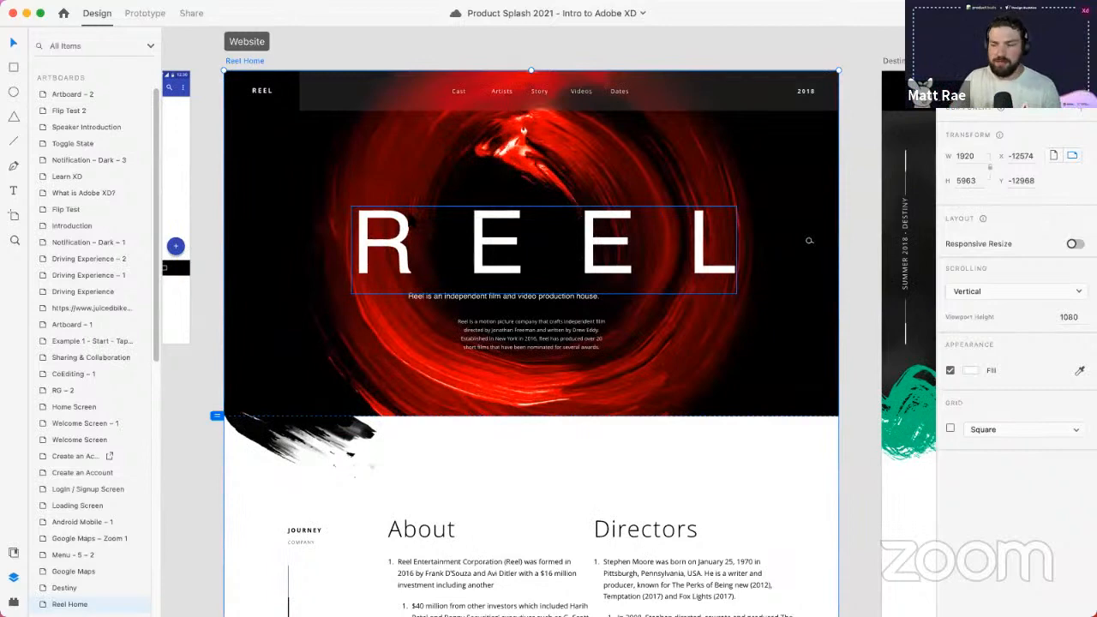
double_click(500, 99)
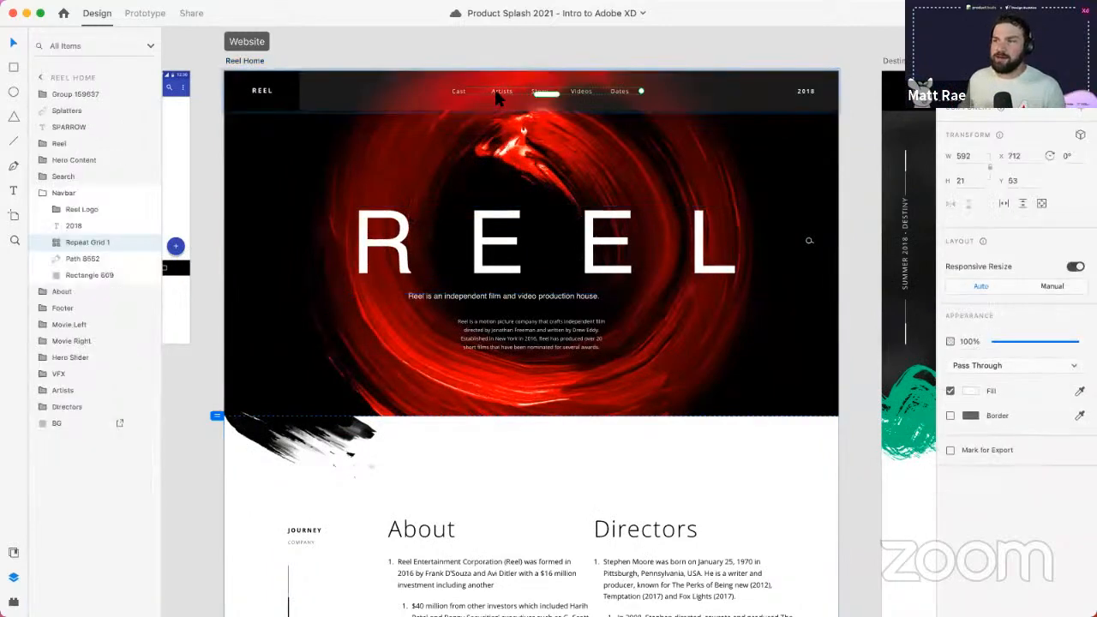
click(148, 16)
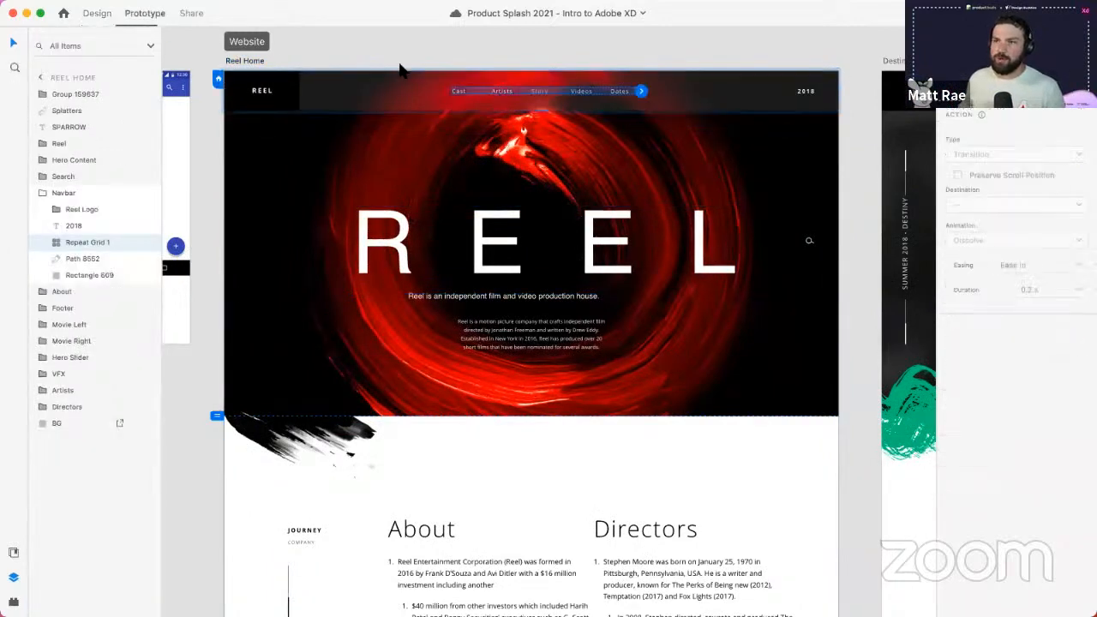
double_click(510, 92)
scroll(510, 93, up, 5)
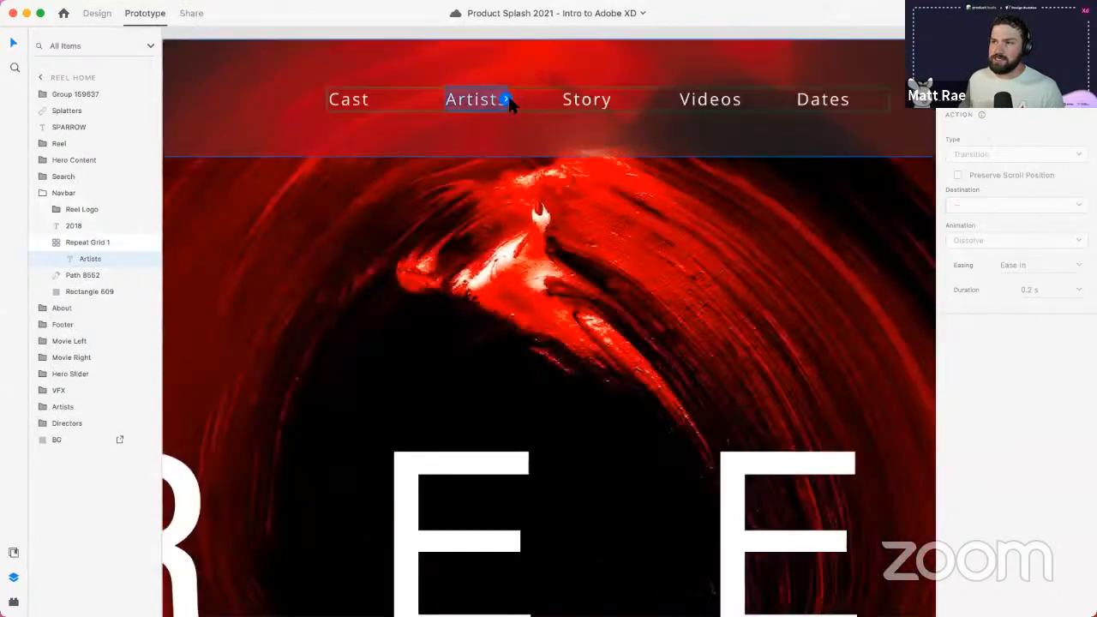
scroll(508, 94, down, 6)
drag(507, 100, 577, 463)
scroll(553, 433, down, 5)
scroll(587, 387, down, 3)
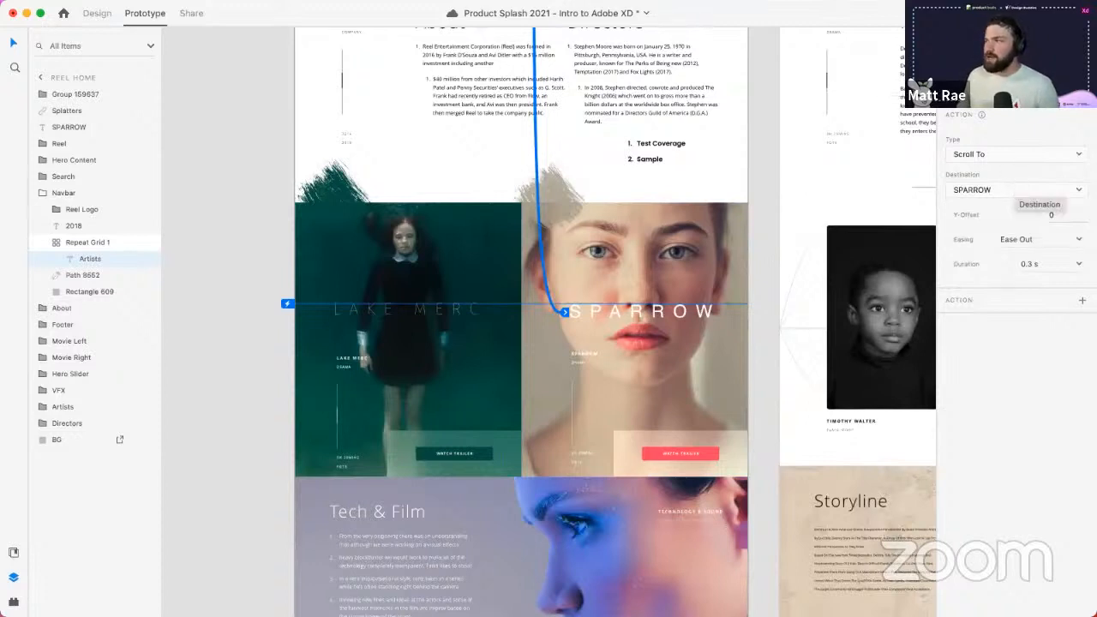
- Preview Reel Home, save the document, and test where the Artists link lands
click(1033, 13)
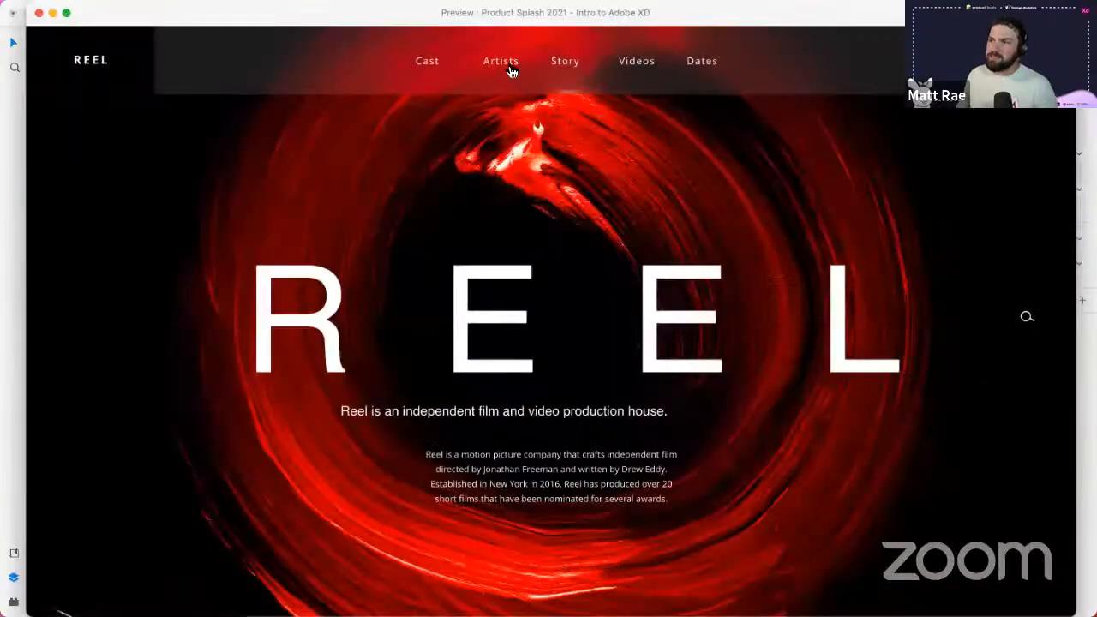
key(super+w)
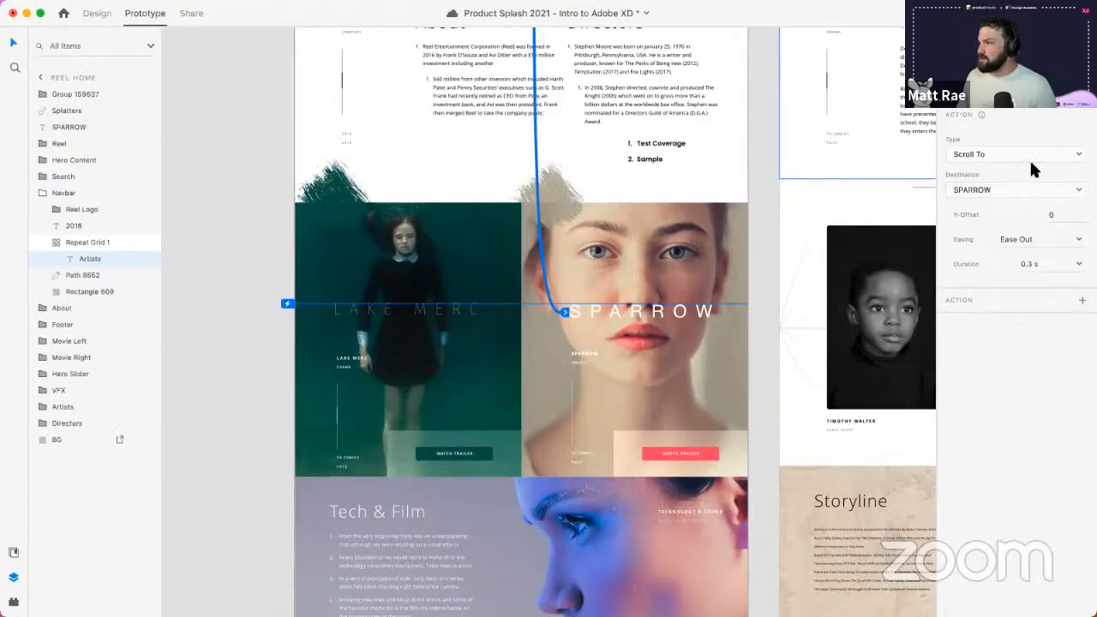
key(super+s)
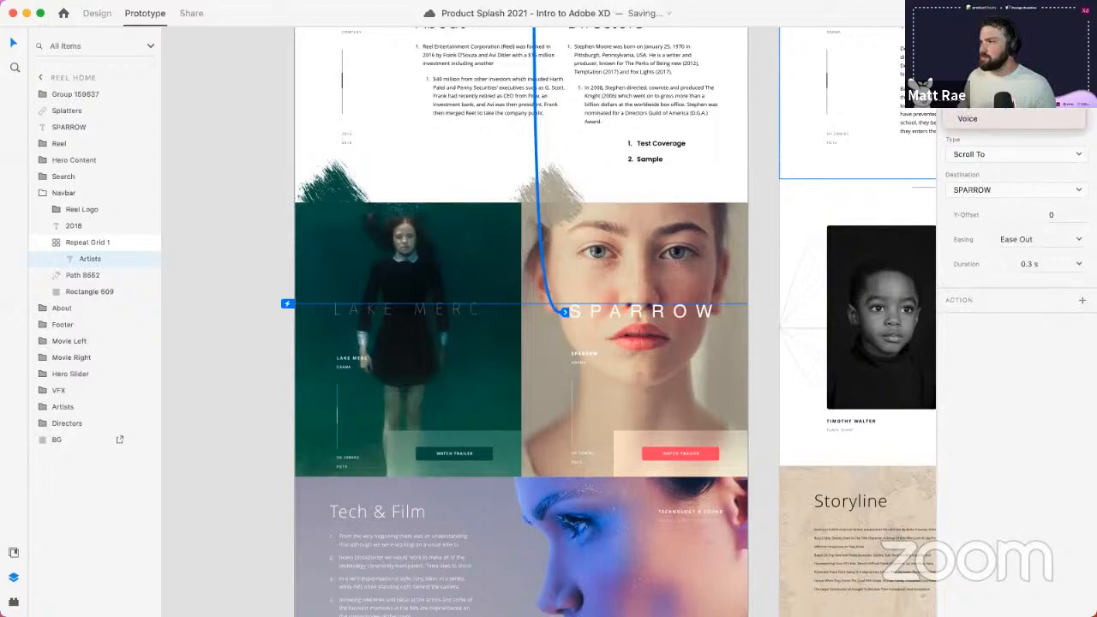
click(1039, 13)
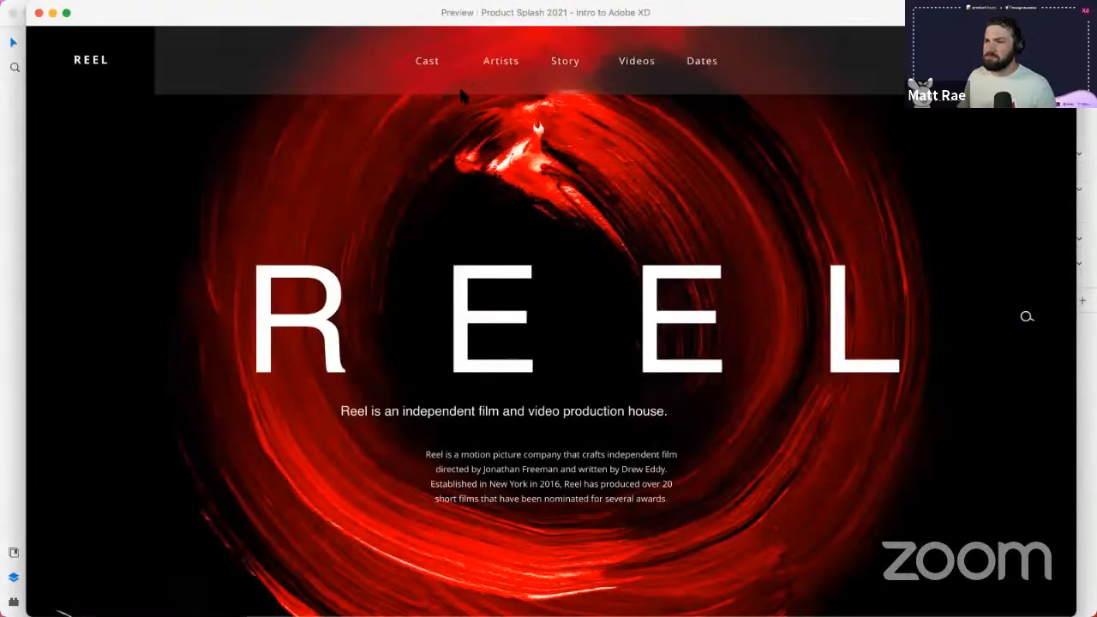
click(501, 65)
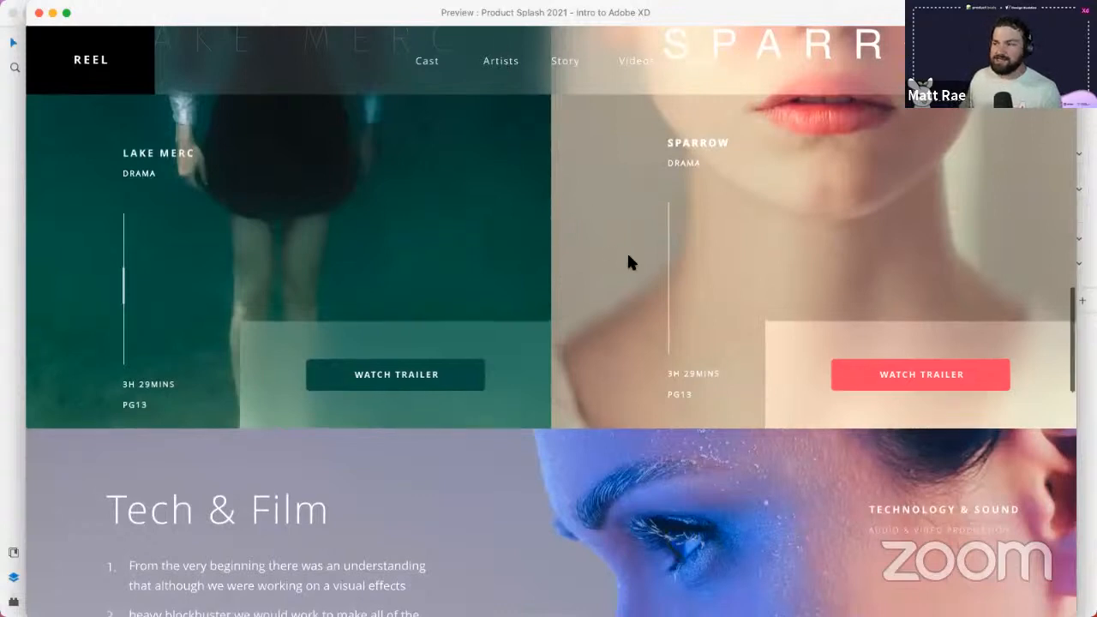
scroll(627, 261, up, 3)
scroll(625, 251, up, 2)
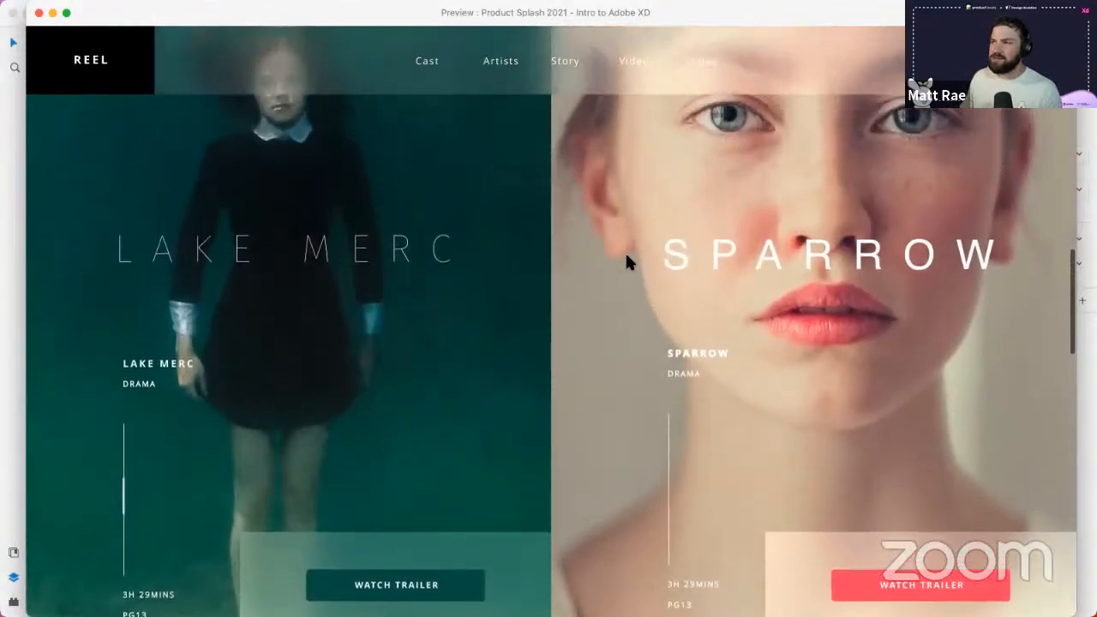
scroll(551, 293, up, 1)
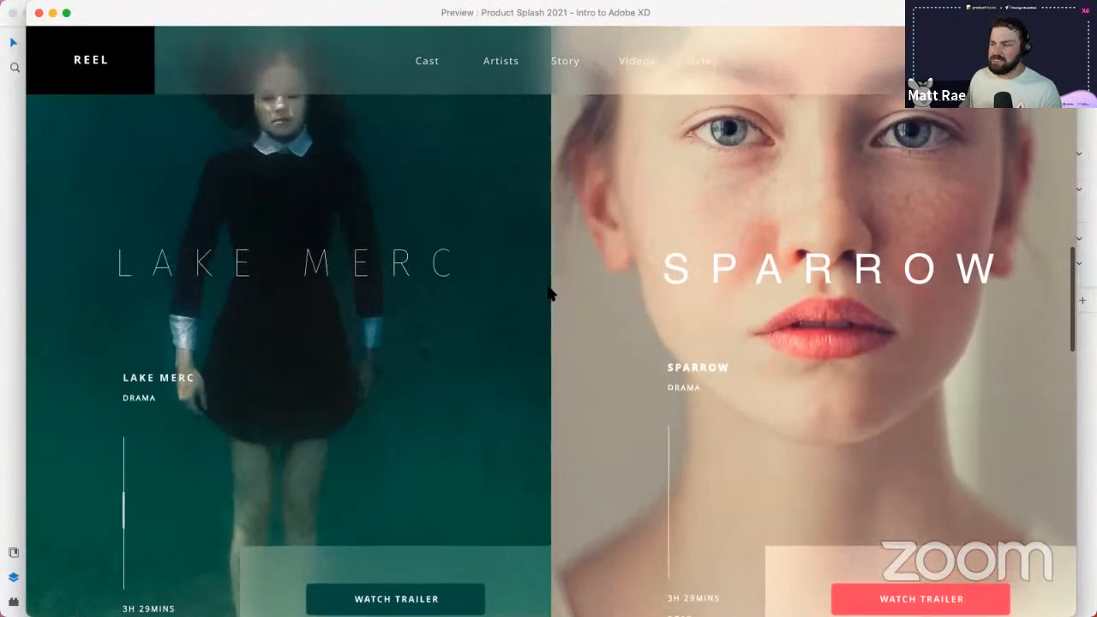
scroll(551, 294, down, 1)
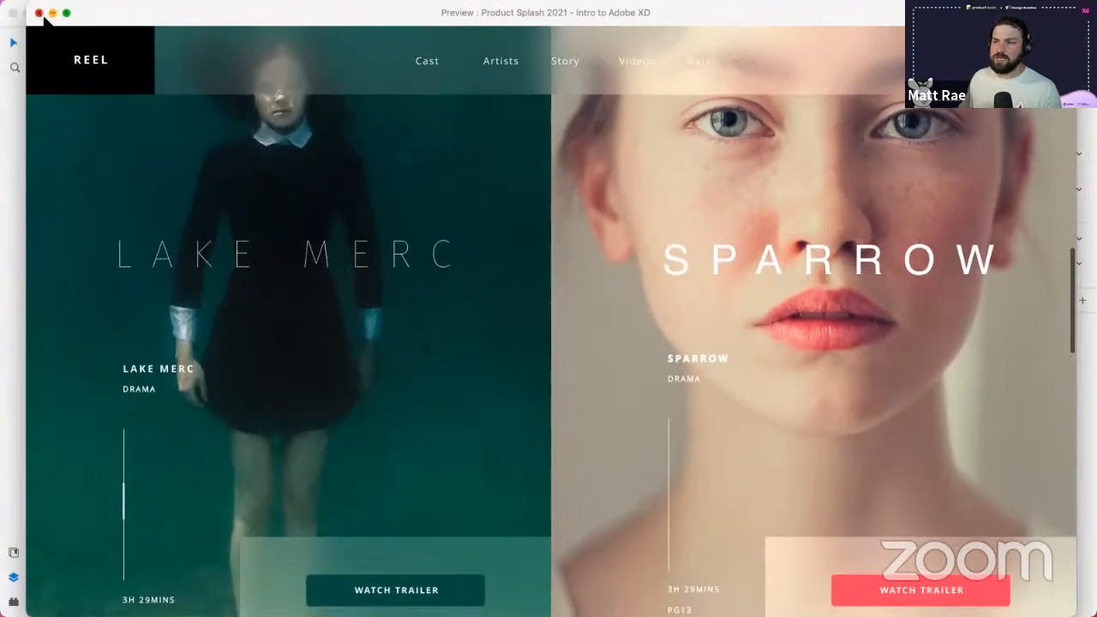
click(39, 13)
- Set the Scroll To Y-offset to -429 and retest the Artists link in preview
drag(288, 307, 301, 206)
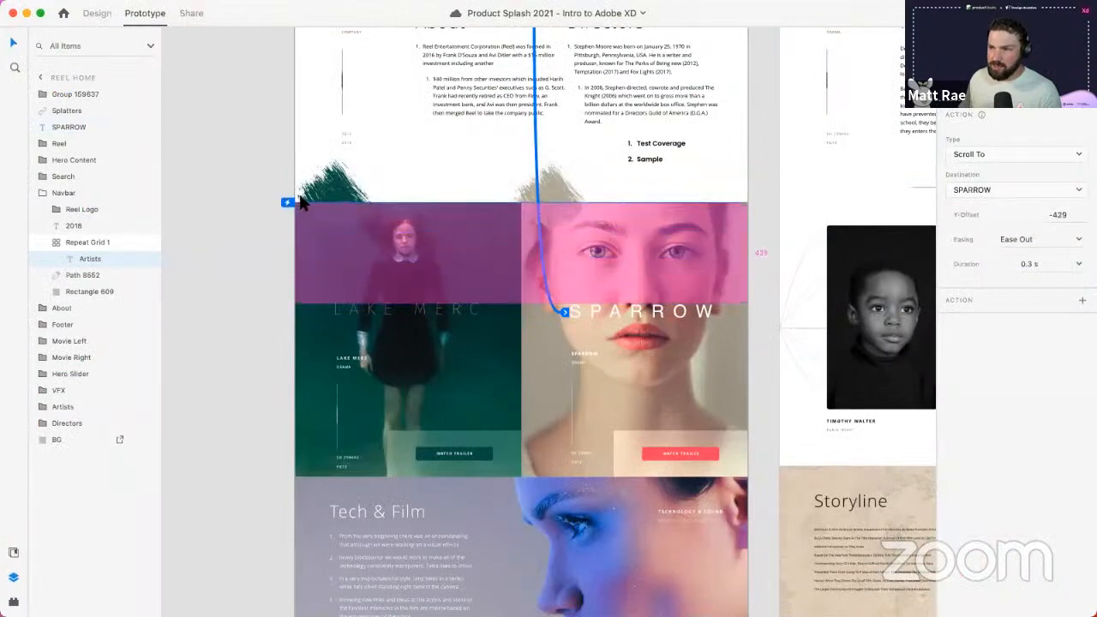
scroll(304, 182, up, 4)
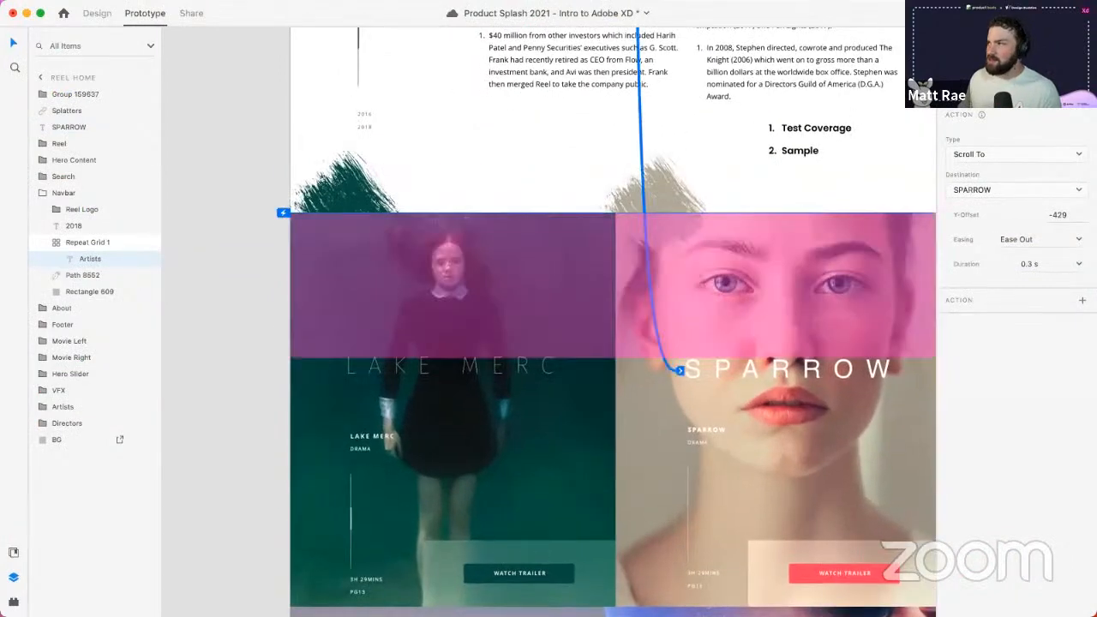
key(super+Return)
click(510, 68)
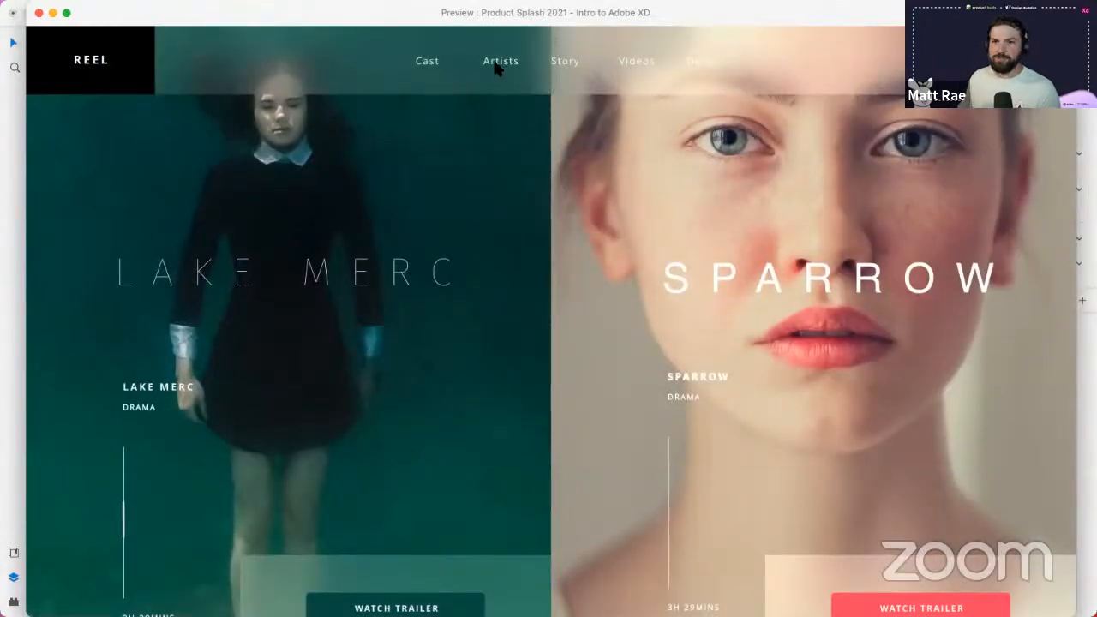
click(38, 13)
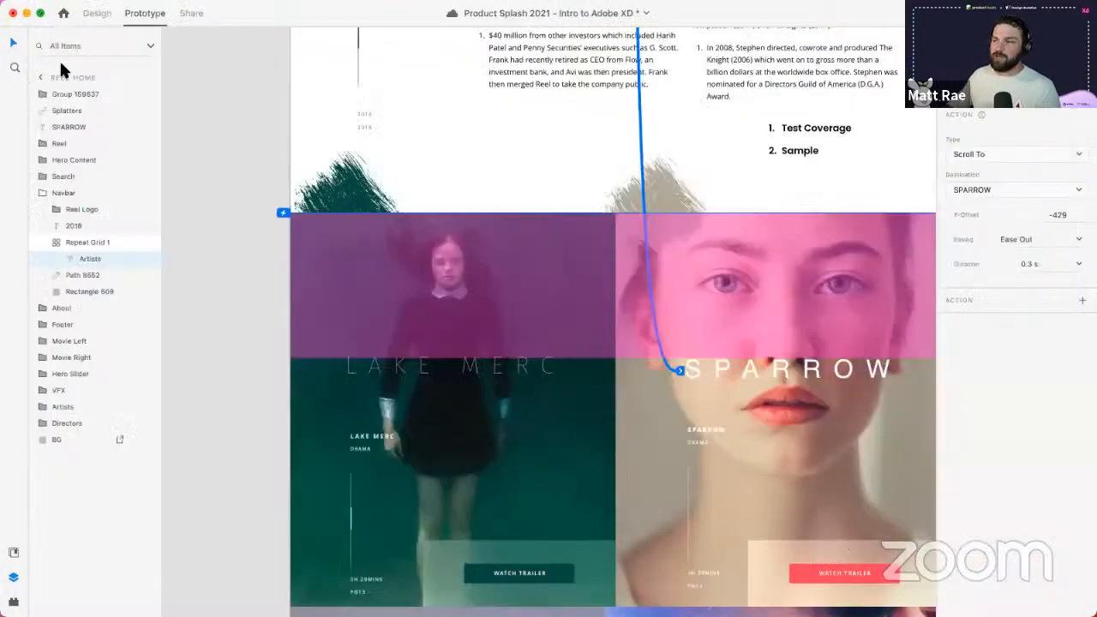
- Navigate to the Google Maps artboards and select the Google Maps artboard
scroll(475, 267, down, 10)
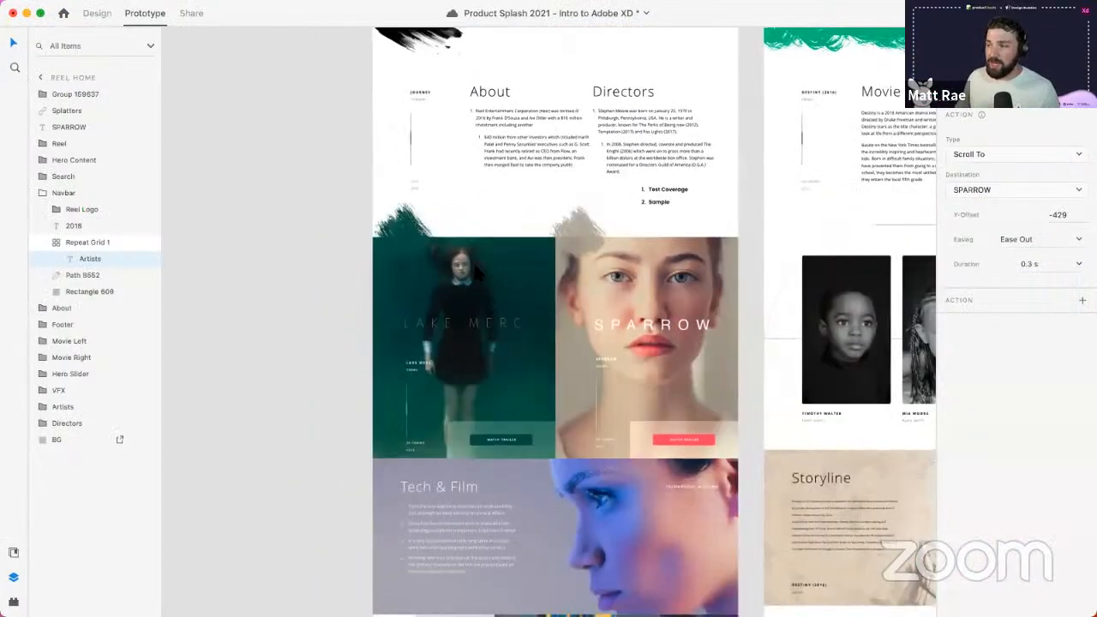
scroll(808, 309, right, 5)
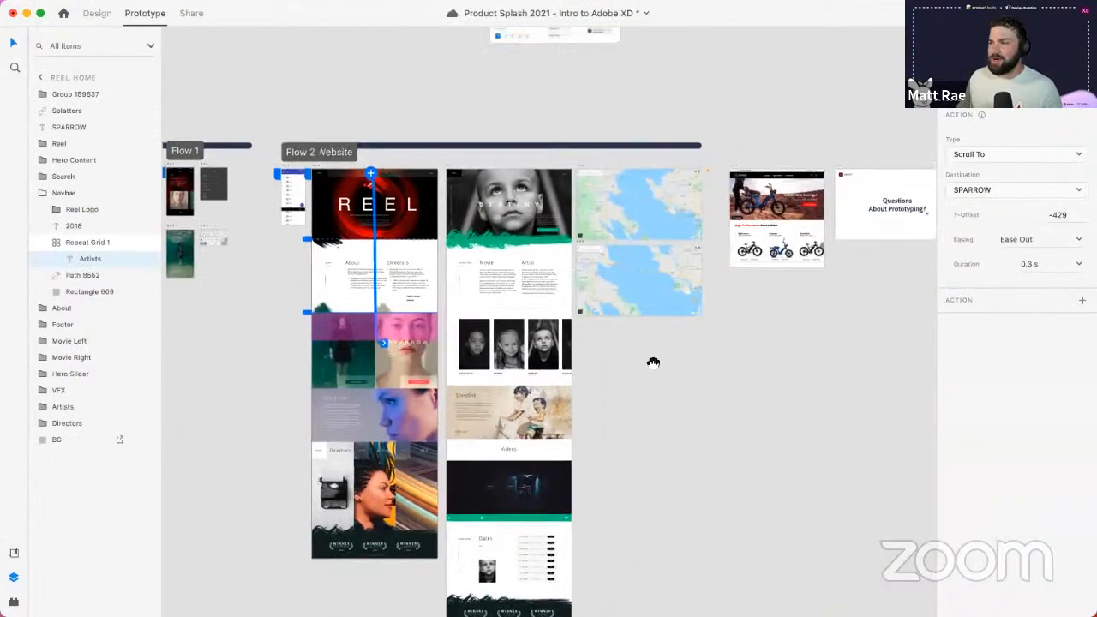
scroll(663, 224, up, 5)
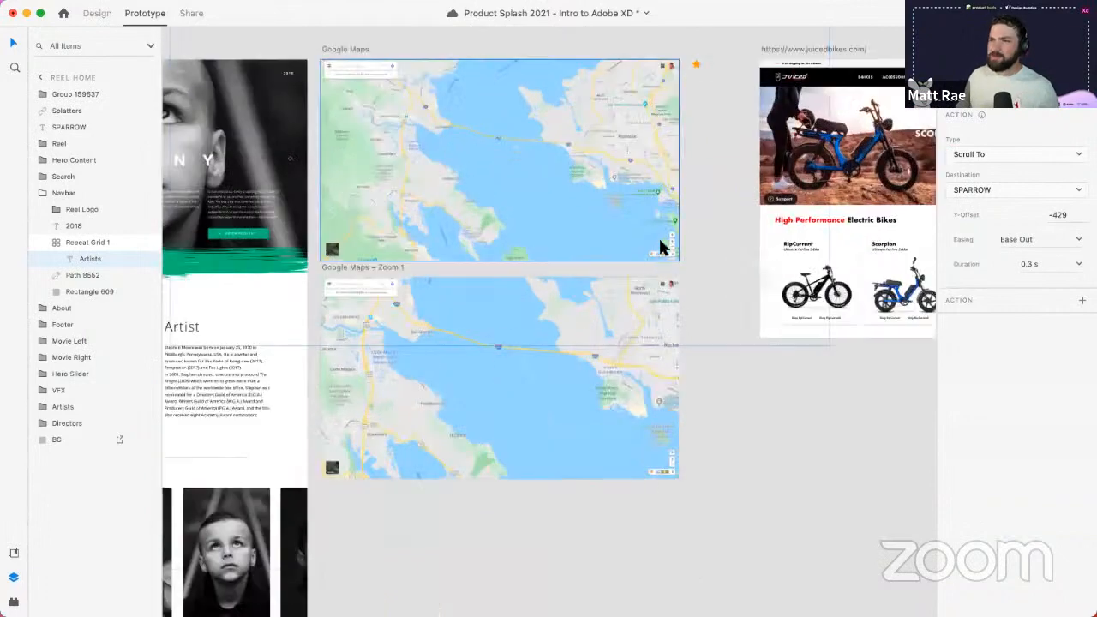
click(354, 52)
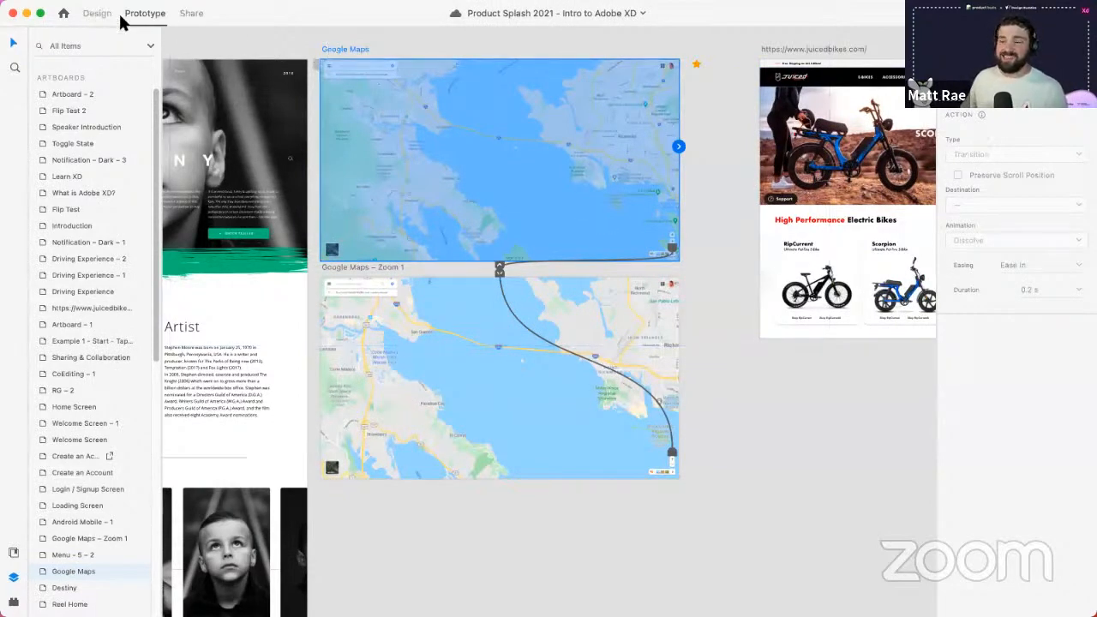
- Preview the Google Maps prototype, panning to Richmond and zooming in and out, then close it
click(1035, 13)
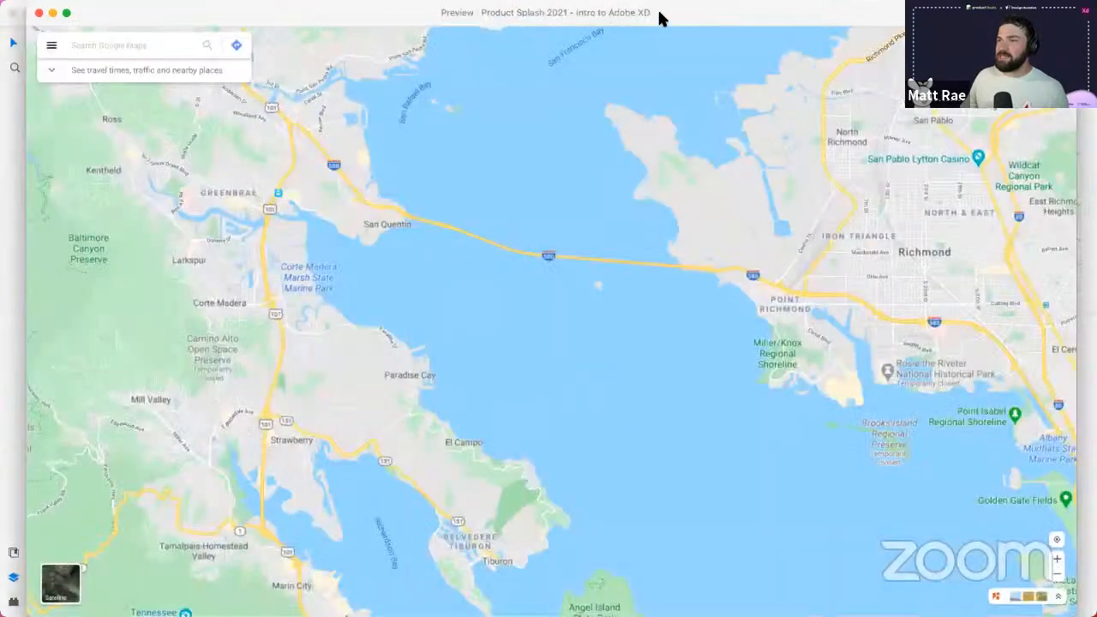
mouse_move(659, 12)
mouse_down()
mouse_move(671, 14)
mouse_move(658, 7)
mouse_up()
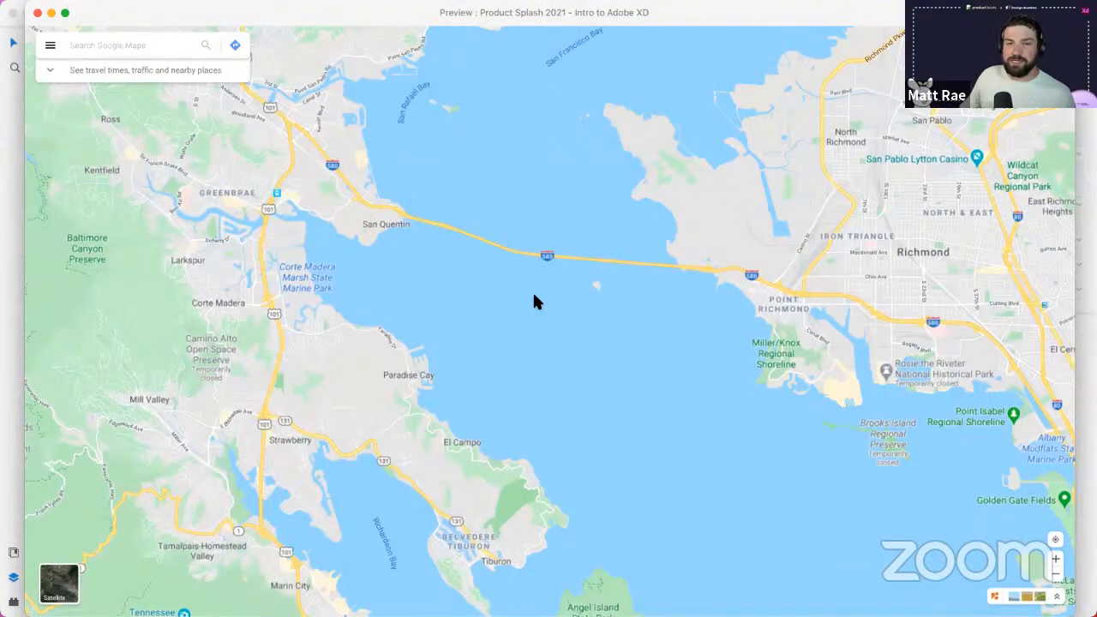
mouse_move(587, 292)
mouse_down()
mouse_move(689, 358)
mouse_move(550, 235)
mouse_move(185, 279)
mouse_move(932, 348)
mouse_move(504, 382)
mouse_move(274, 282)
mouse_move(411, 296)
mouse_move(608, 370)
mouse_move(886, 282)
mouse_move(737, 374)
mouse_move(643, 414)
mouse_move(622, 371)
mouse_move(845, 431)
mouse_move(779, 355)
mouse_move(805, 335)
mouse_move(585, 308)
mouse_up()
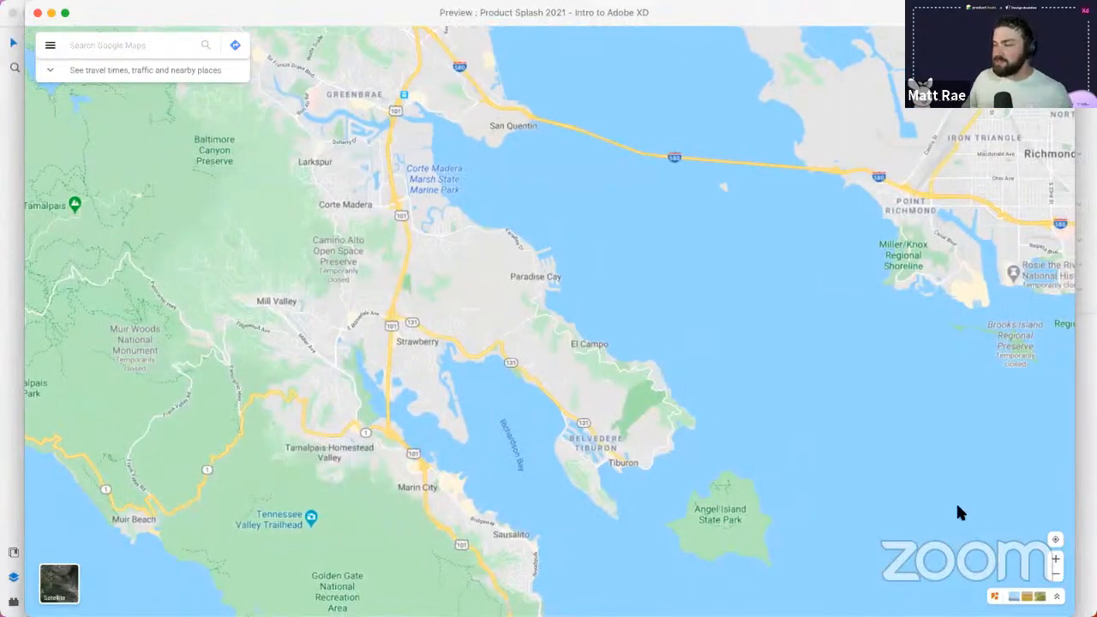
click(1056, 558)
click(1055, 573)
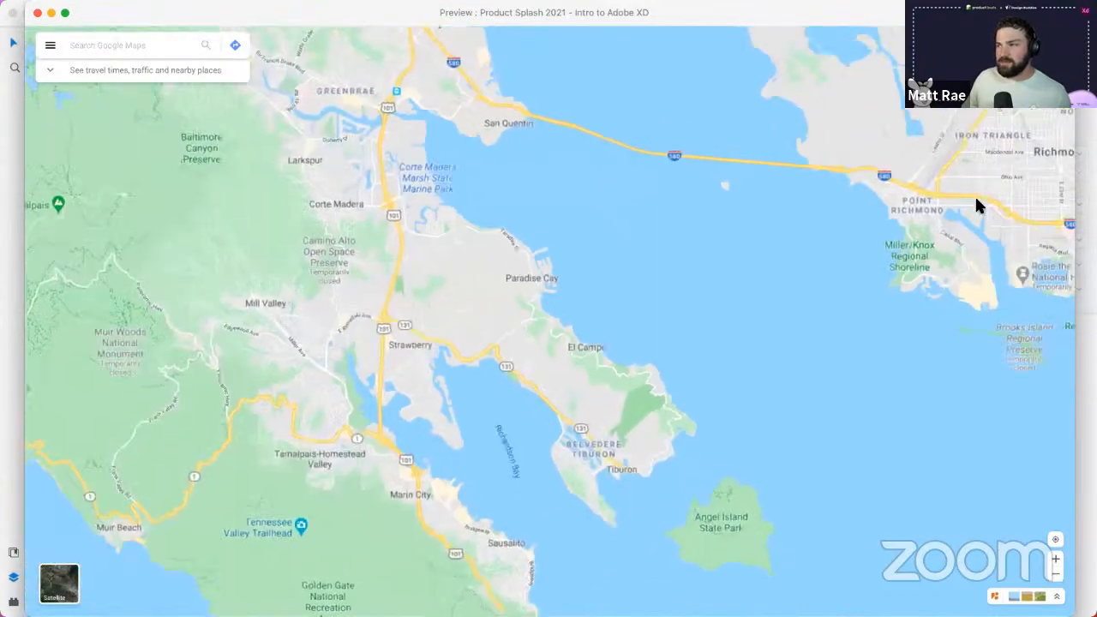
drag(976, 206, 490, 360)
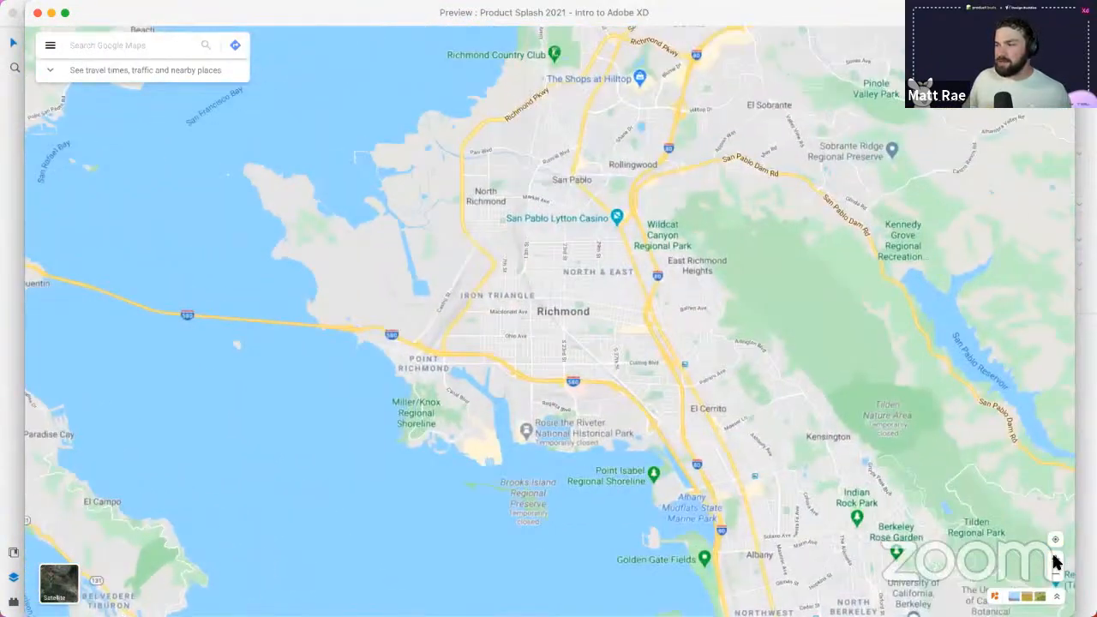
click(1055, 558)
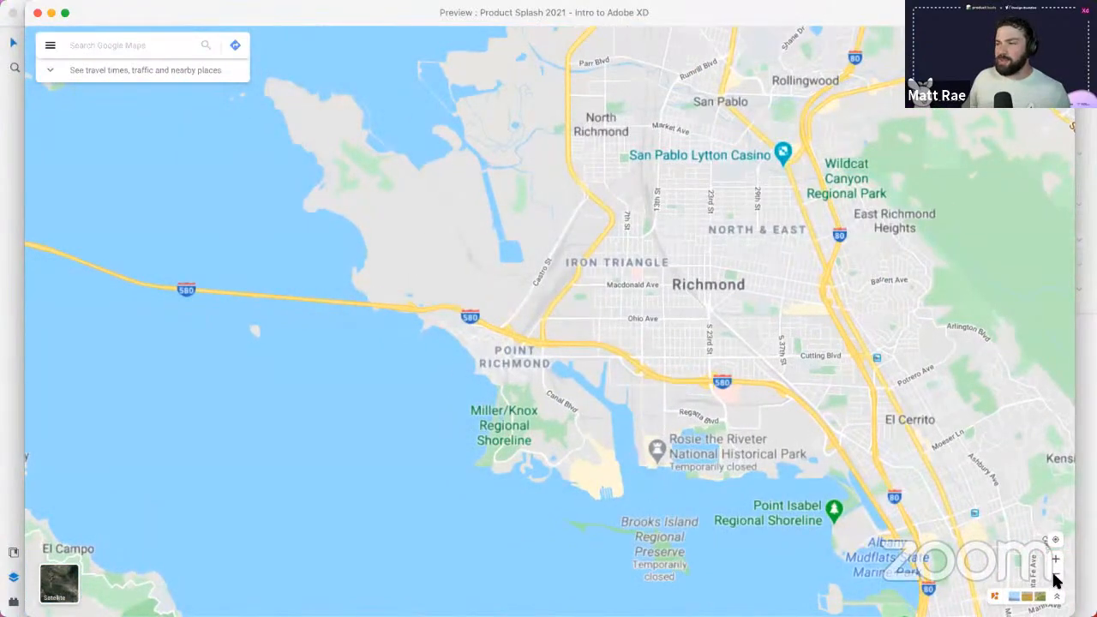
click(1056, 576)
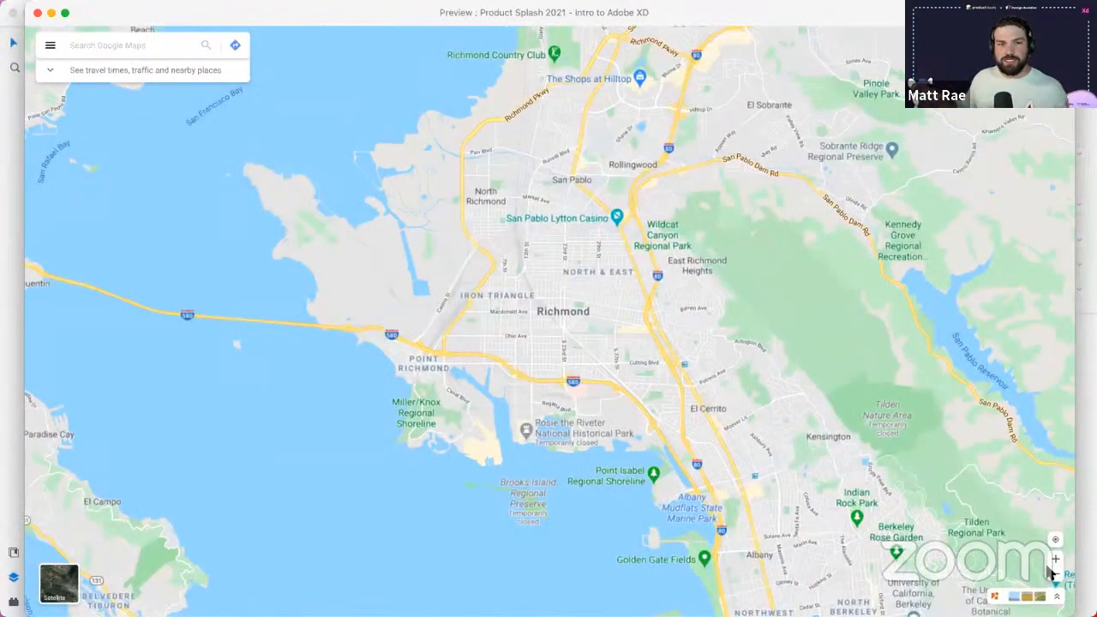
click(37, 13)
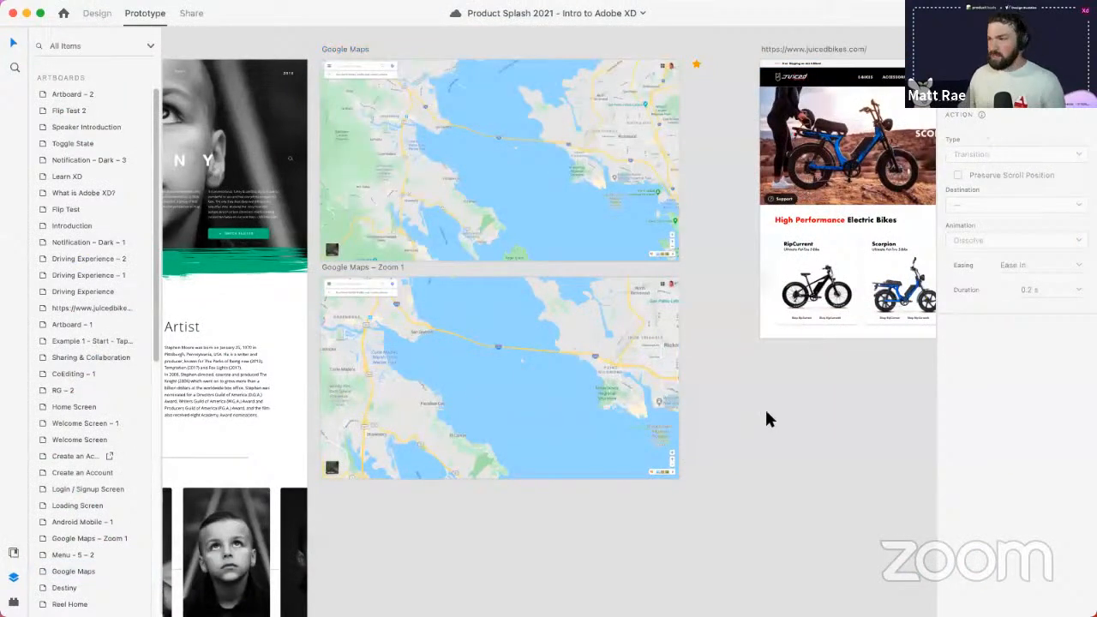
- Select the juicedbikes website artboard and play it in Preview, raising the preview window slightly
scroll(766, 418, right, 10)
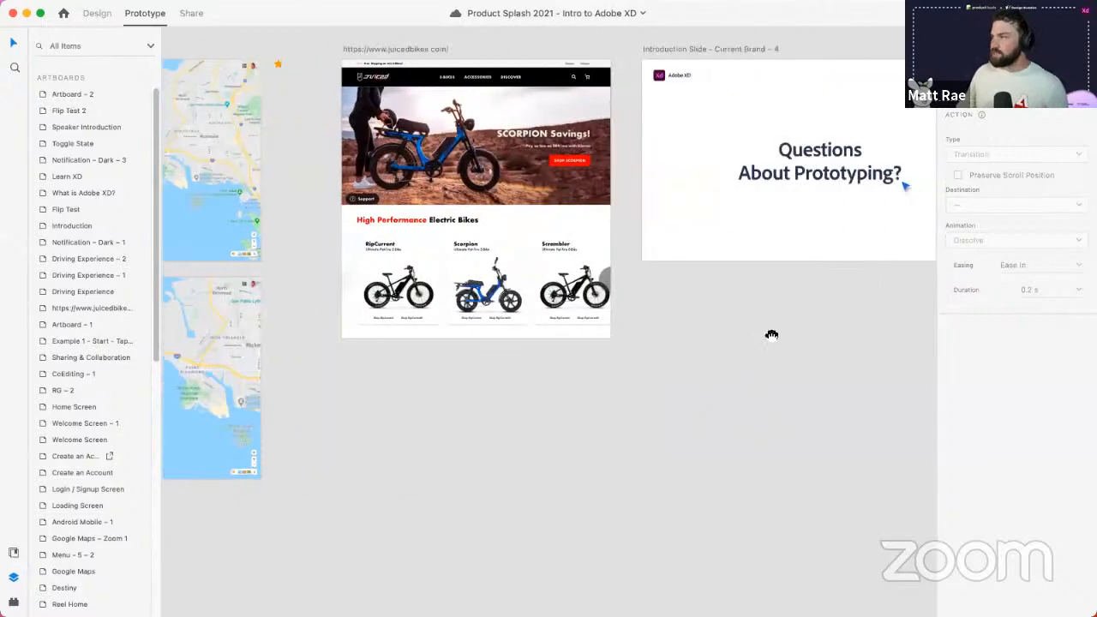
drag(771, 334, 683, 451)
scroll(377, 287, up, 5)
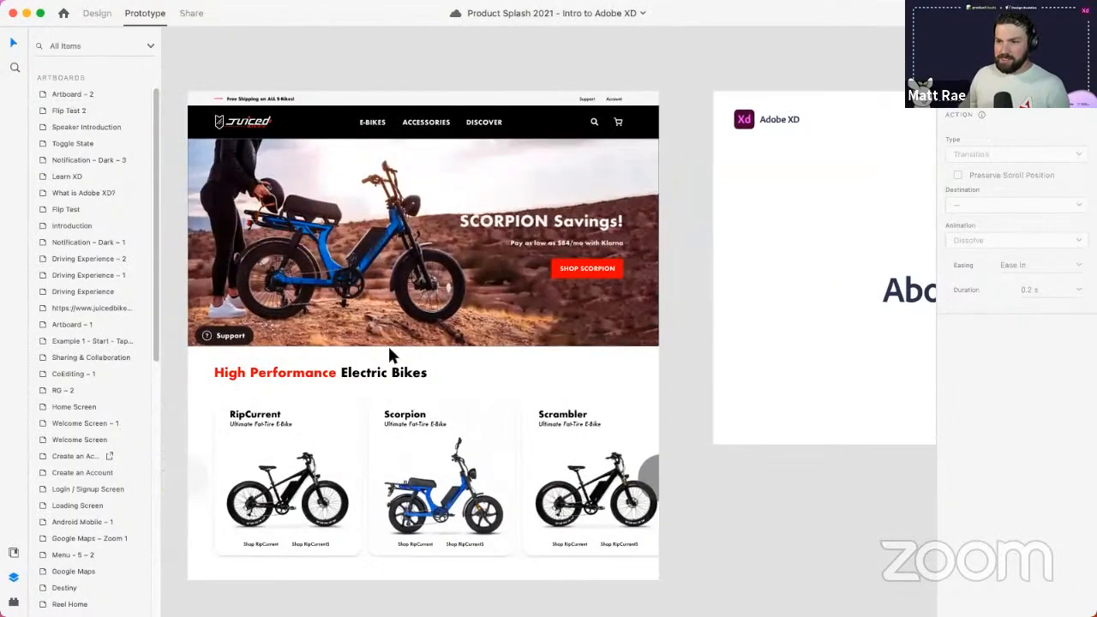
click(250, 80)
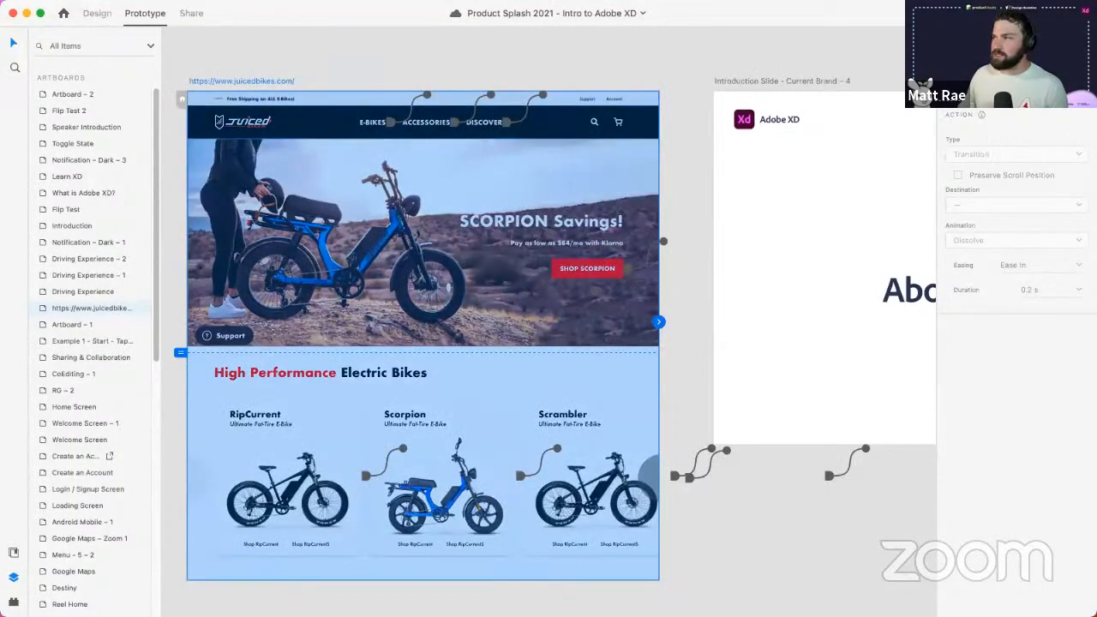
key(super+Return)
drag(499, 60, 500, 34)
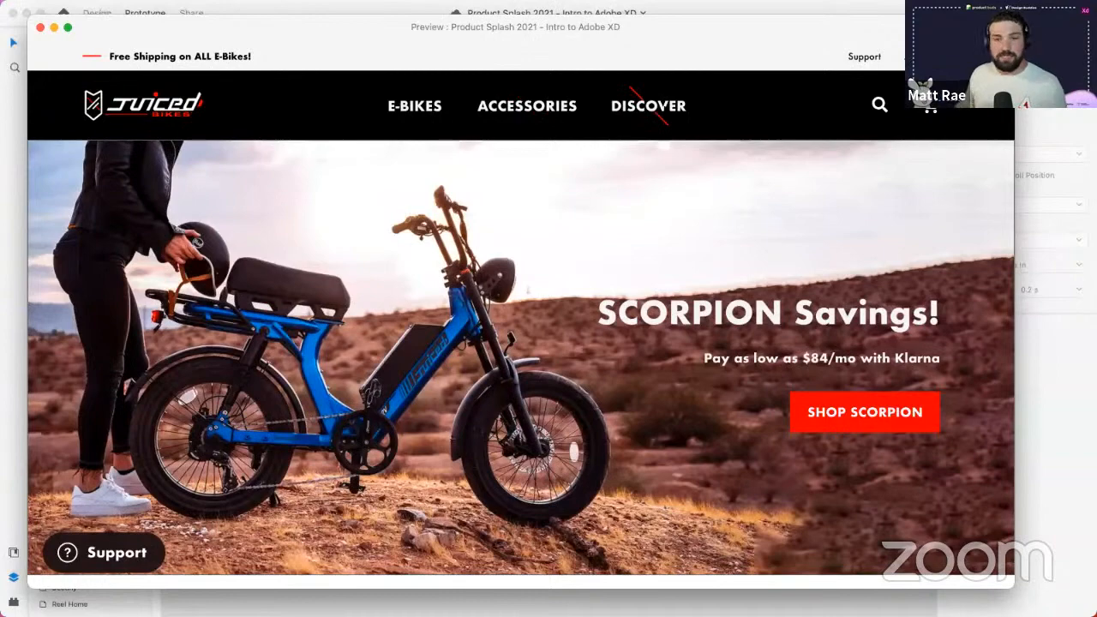
- Scroll down the preview and trigger the RipCurrent card's beach photo state
scroll(506, 351, down, 3)
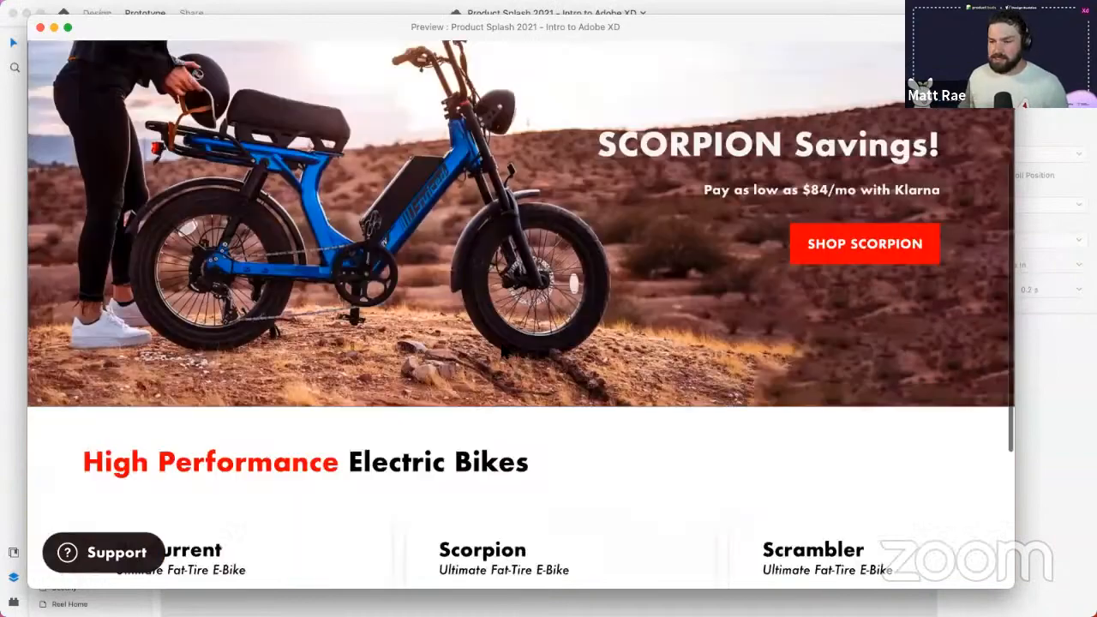
scroll(128, 96, down, 5)
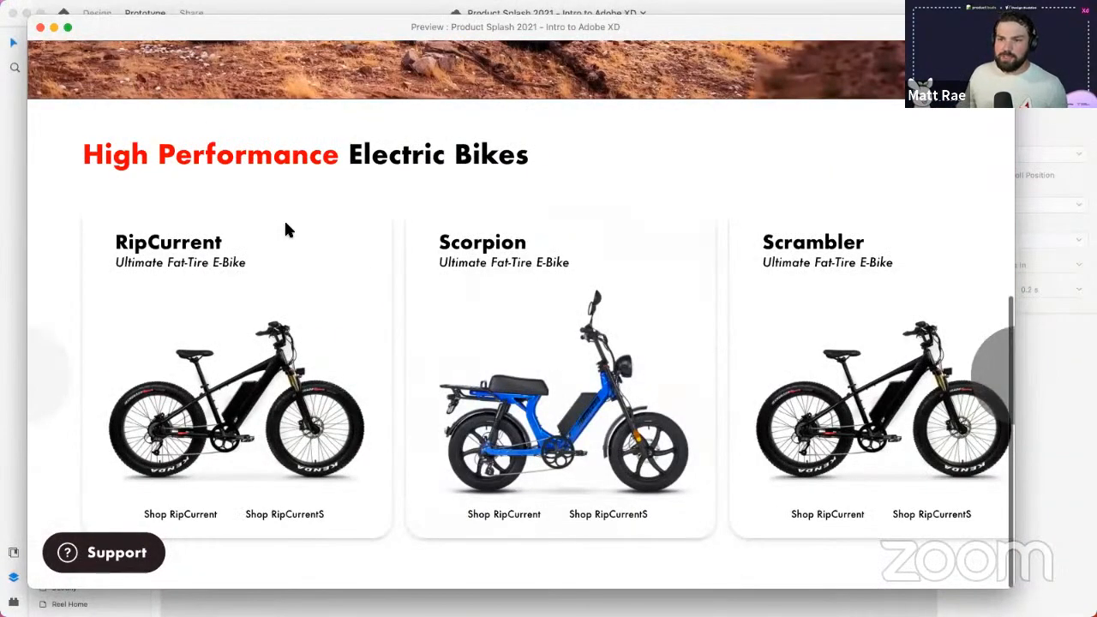
click(282, 243)
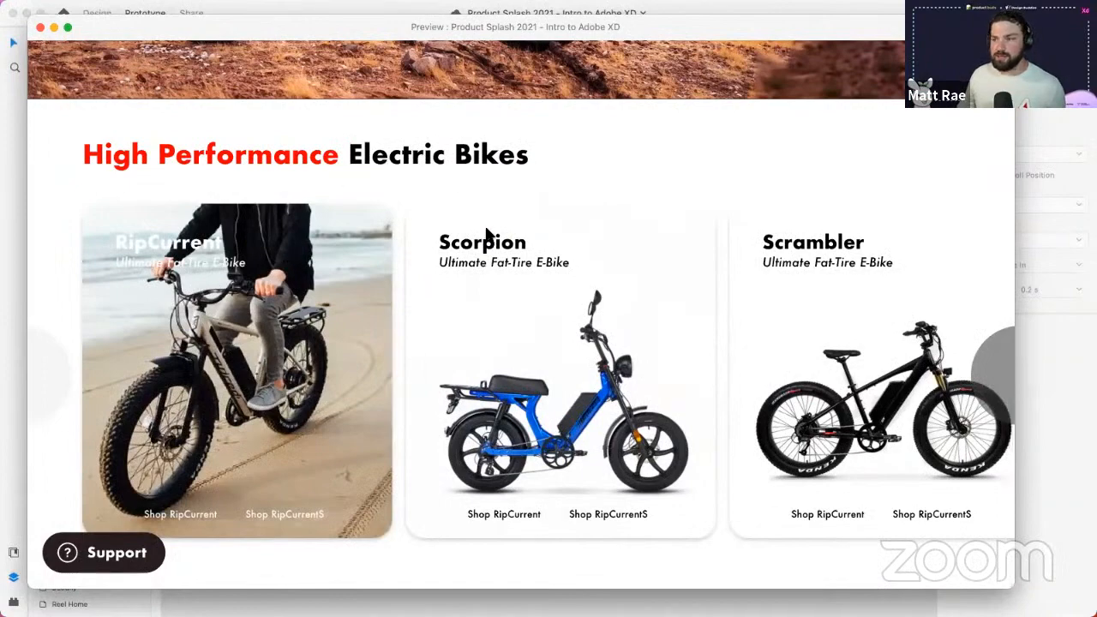
mouse_move(325, 234)
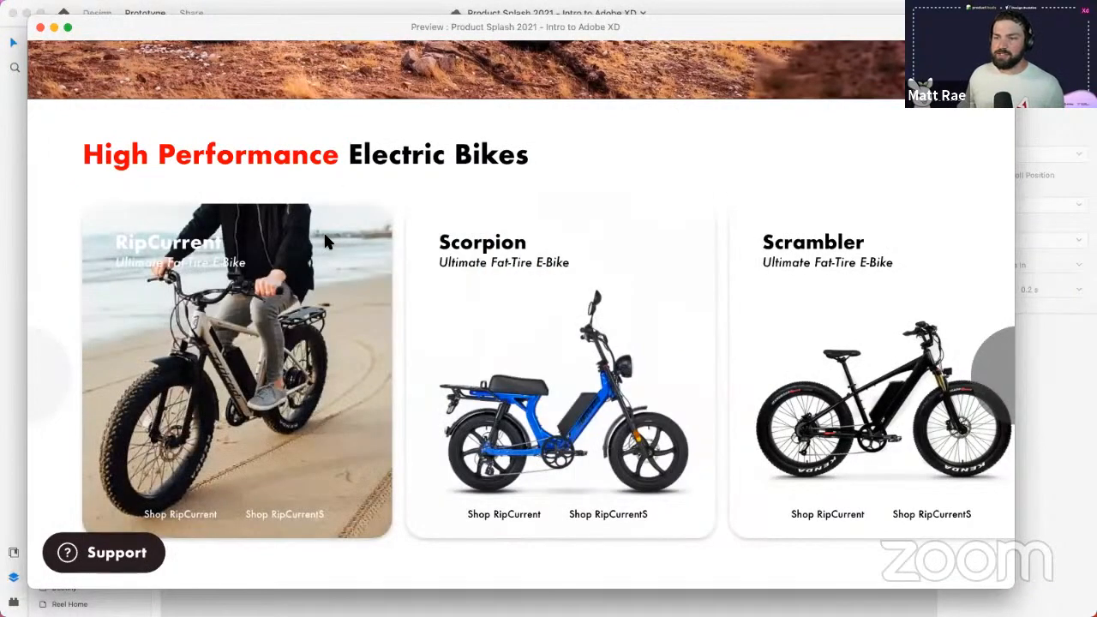
- Advance the bike carousel twice, slide it back and forth, then close the preview
scroll(548, 253, up, 1)
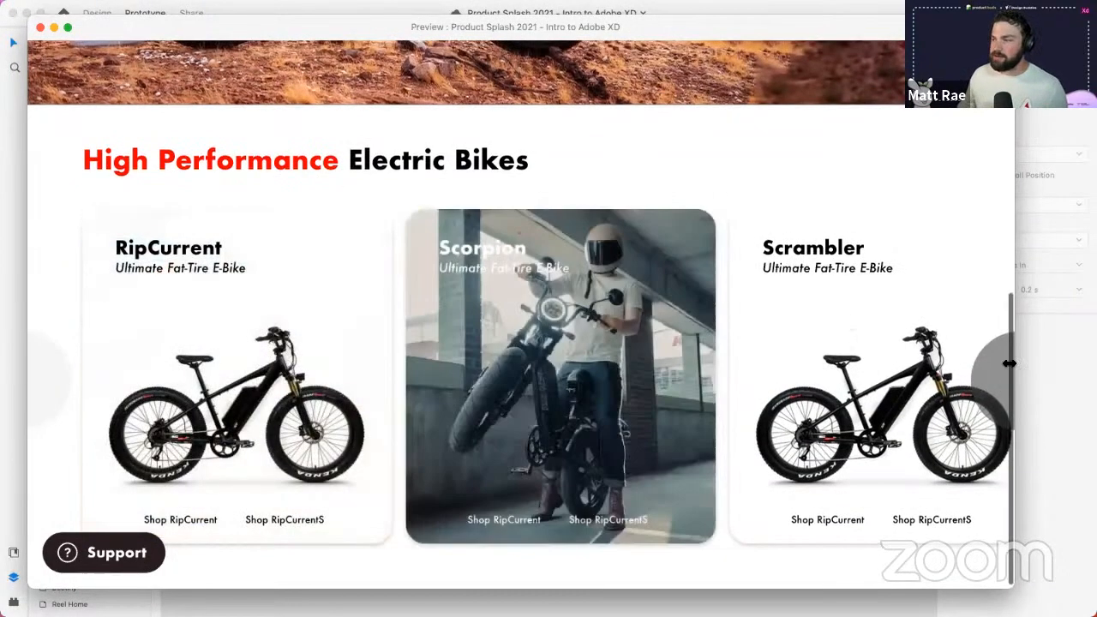
click(992, 375)
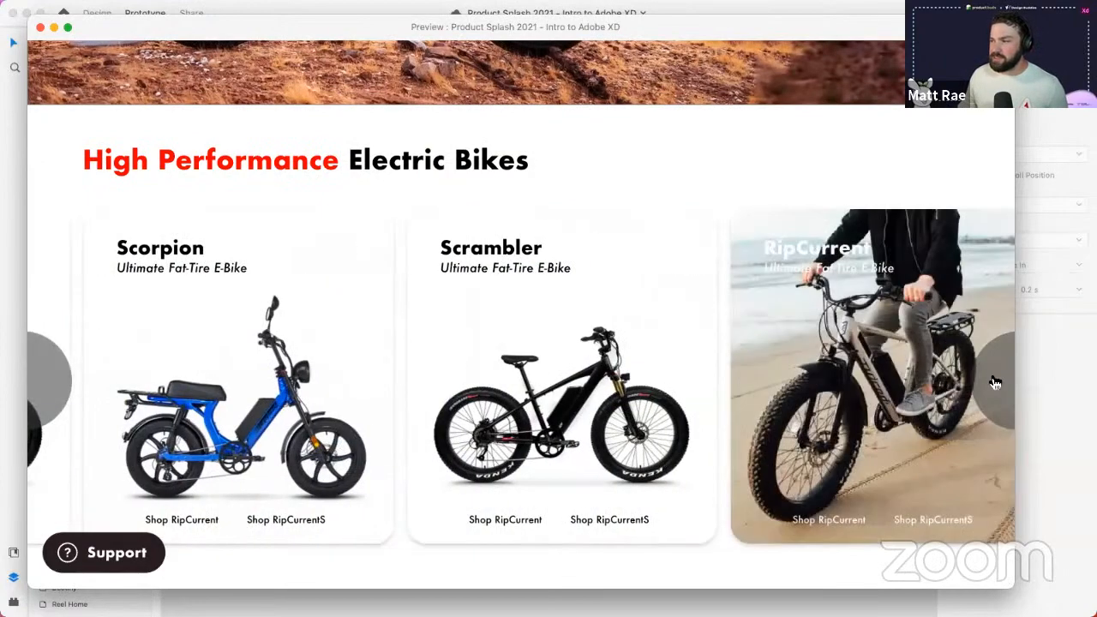
click(991, 375)
drag(193, 310, 369, 224)
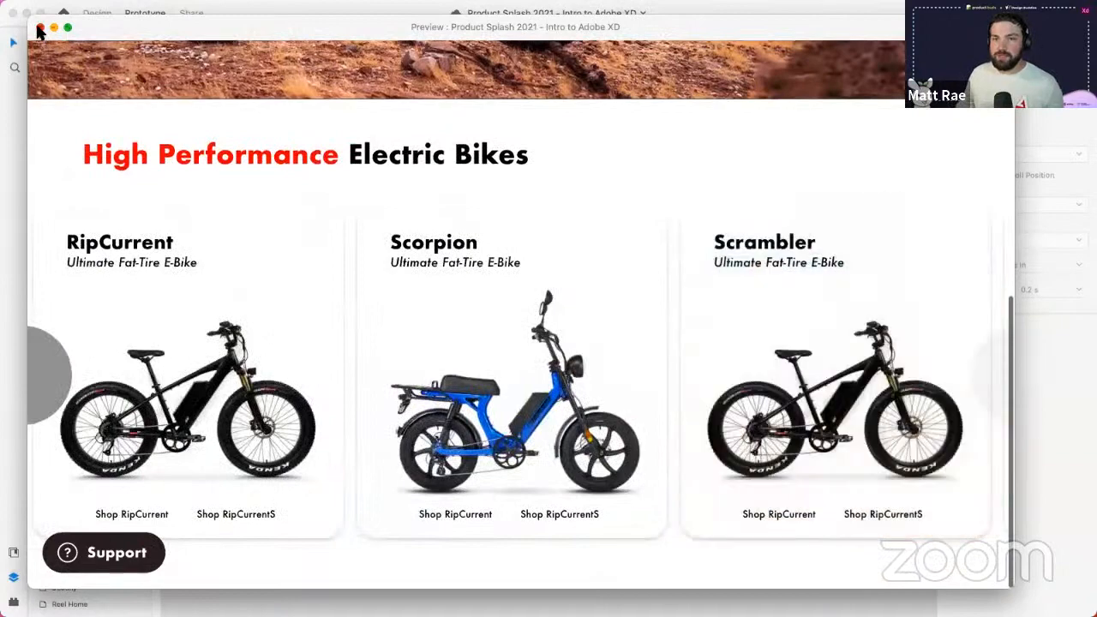
click(40, 27)
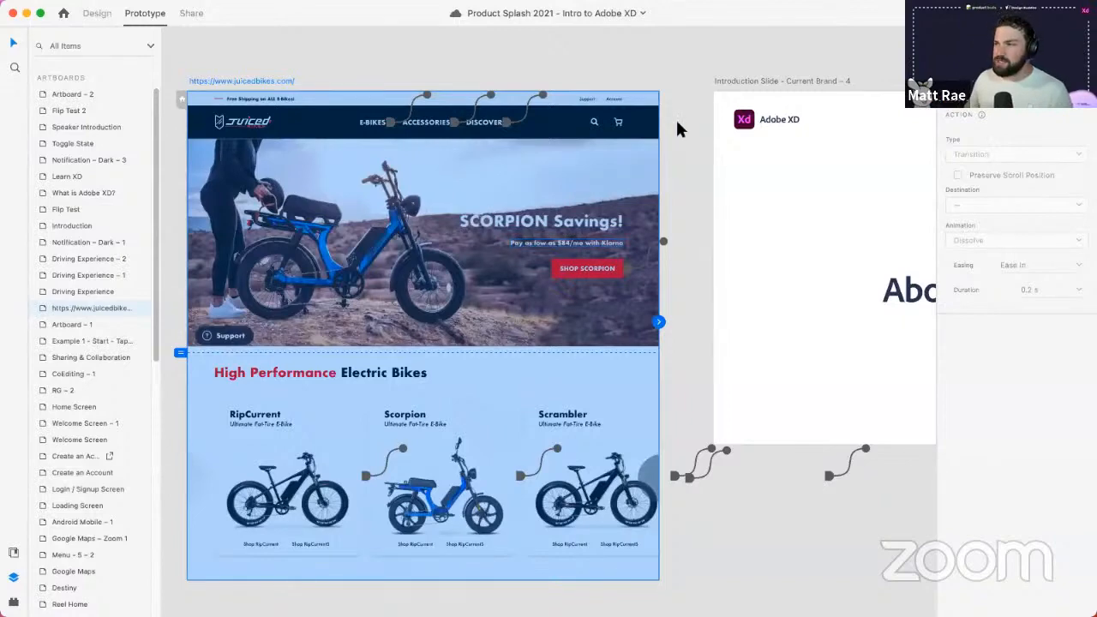
- Zoom out and pan across all artboards to show the Intro Presentation and Integrations flows
click(682, 188)
scroll(682, 206, down, 10)
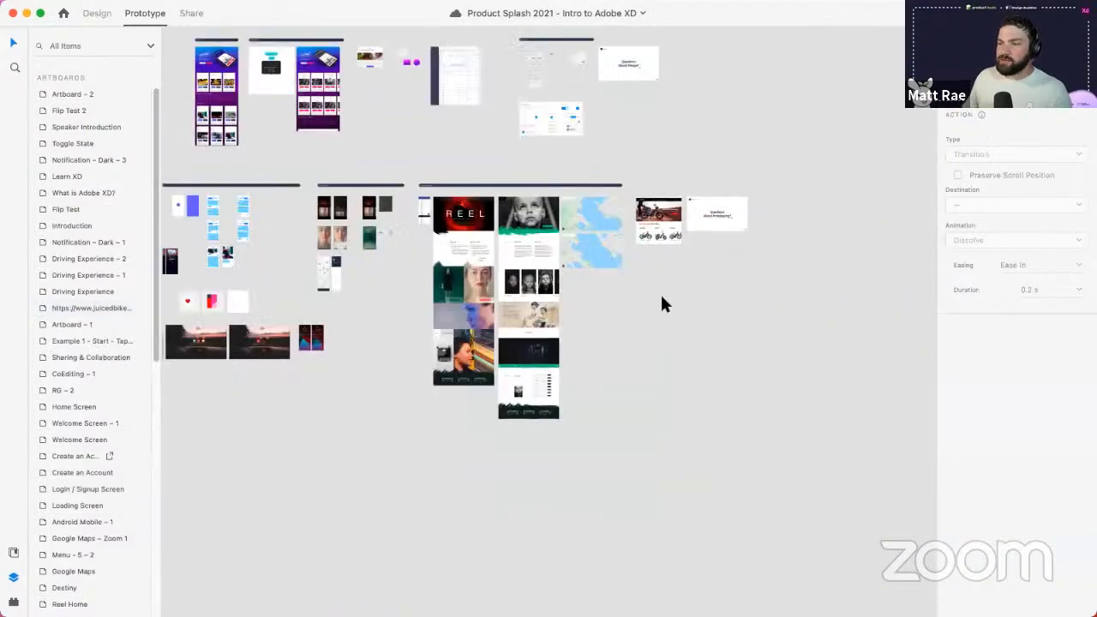
drag(640, 374, 736, 384)
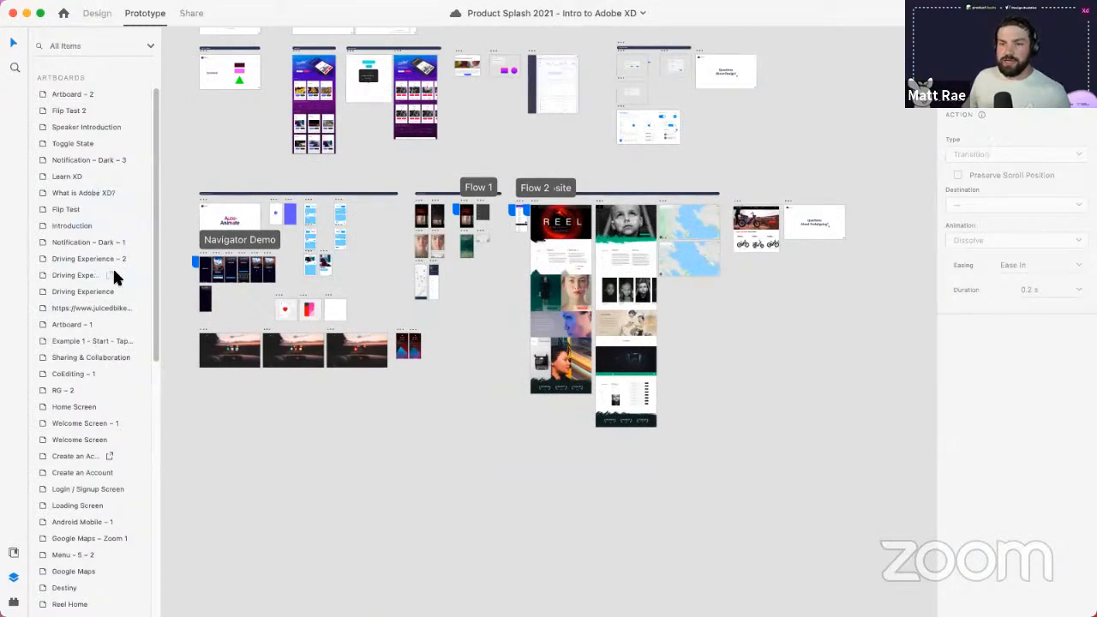
click(233, 279)
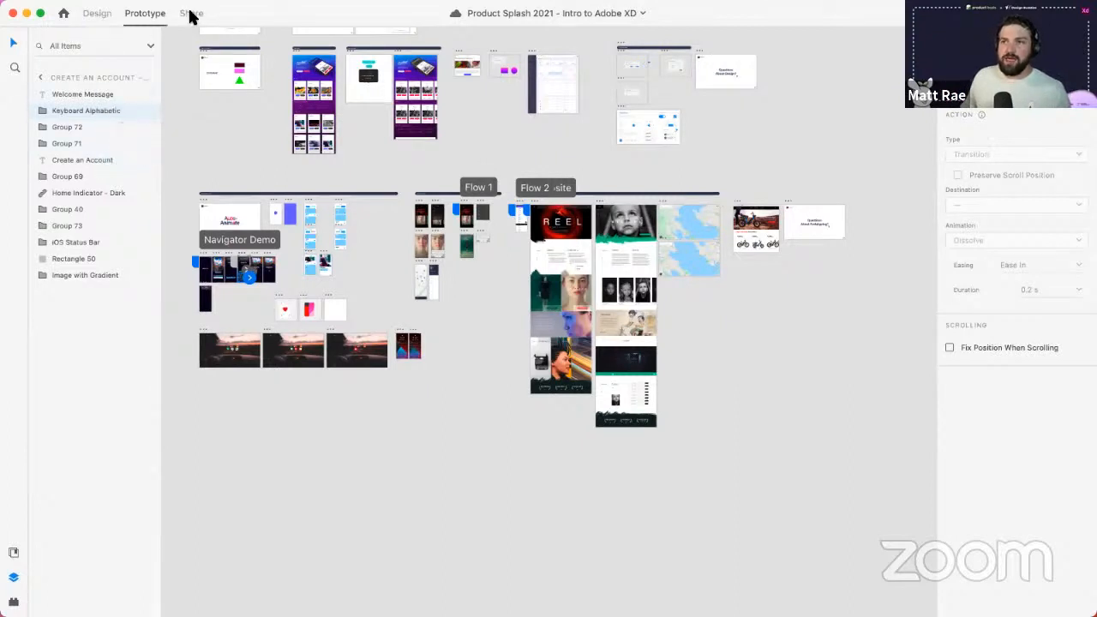
drag(387, 253, 396, 401)
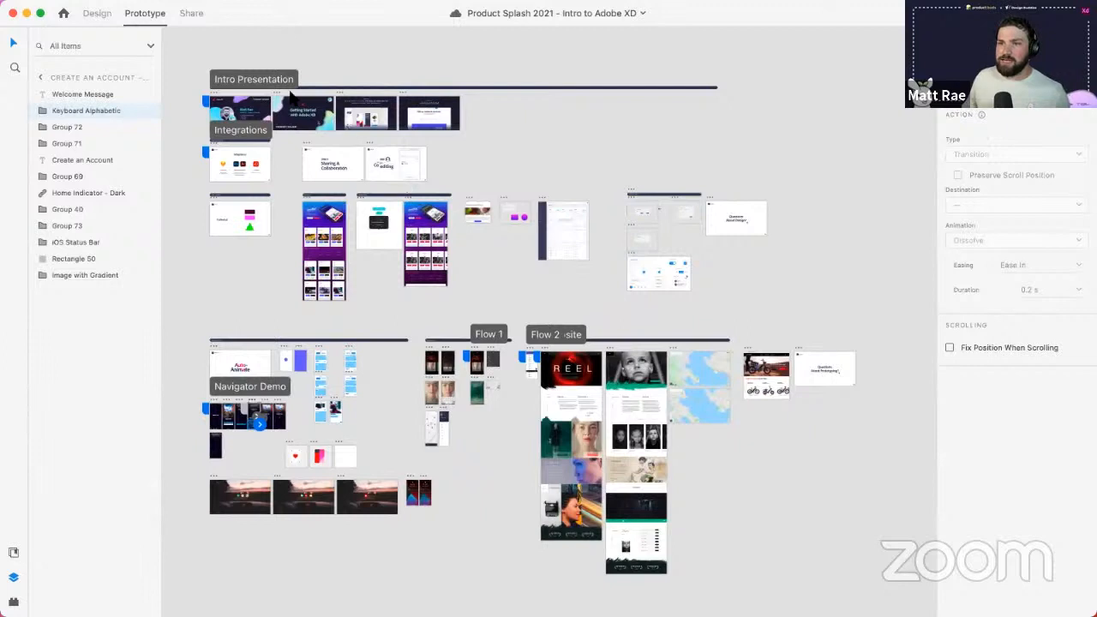
- Select the Intro Presentation flow, then zoom in on the Sharing & Collaboration artboard
click(260, 79)
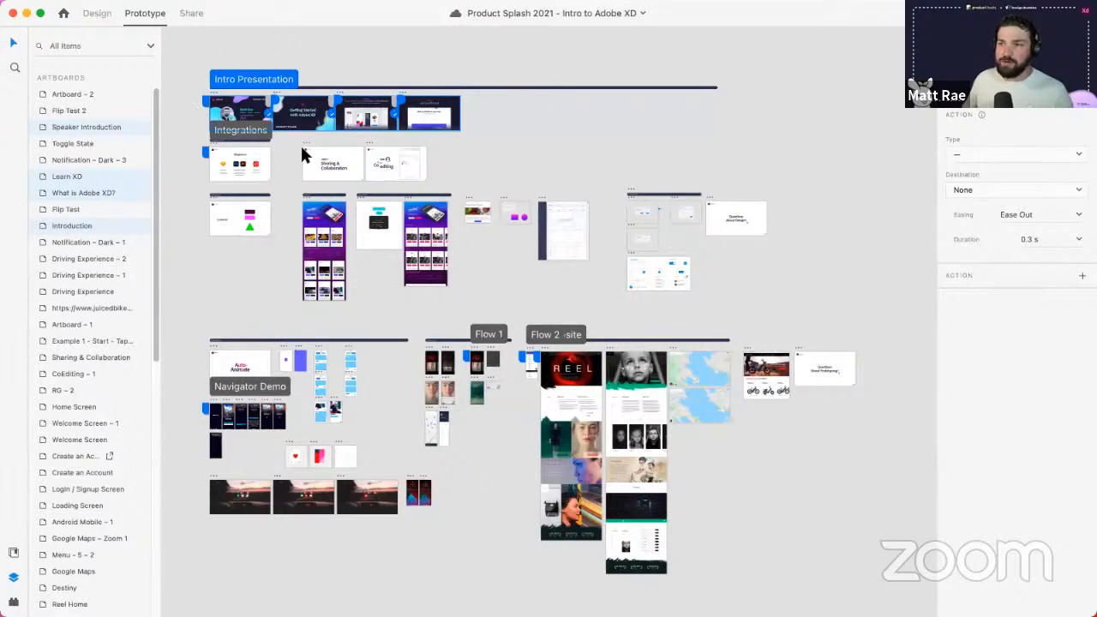
scroll(300, 143, up, 6)
click(293, 103)
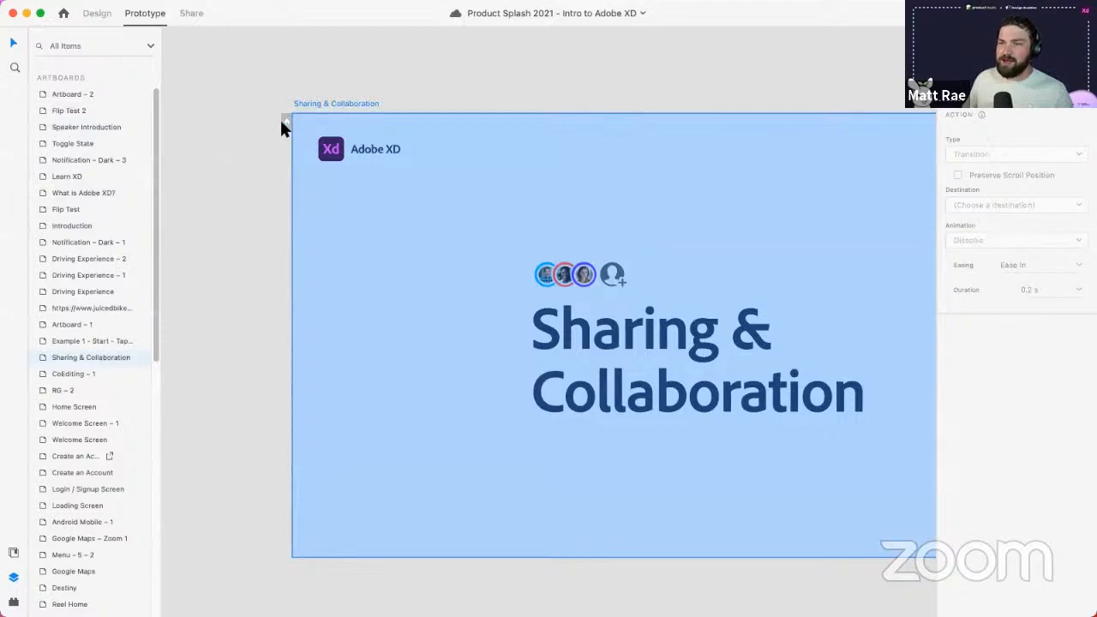
- Set Sharing & Collaboration as a flow start and rename Flow 3 to 'Whatever you want'
click(284, 122)
double_click(310, 84)
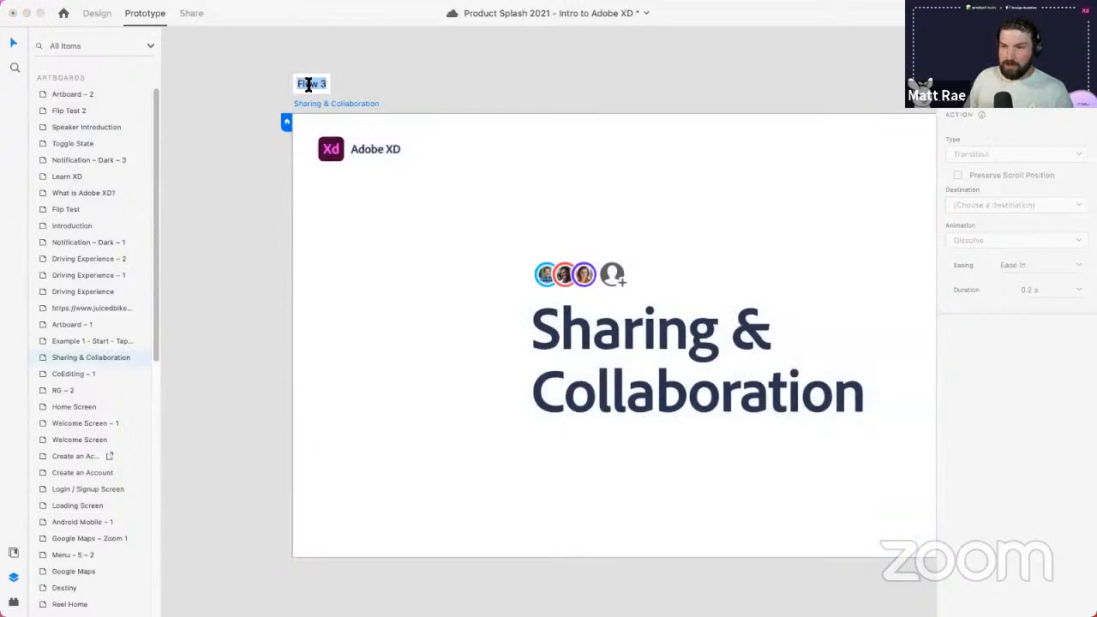
text(Whatever you want)
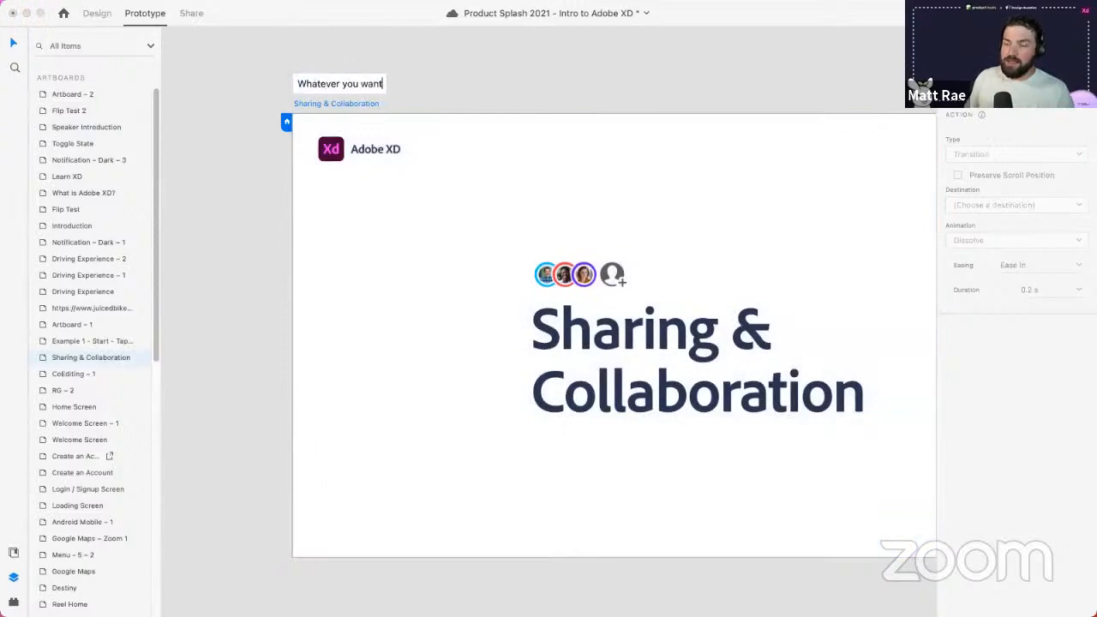
key(Return)
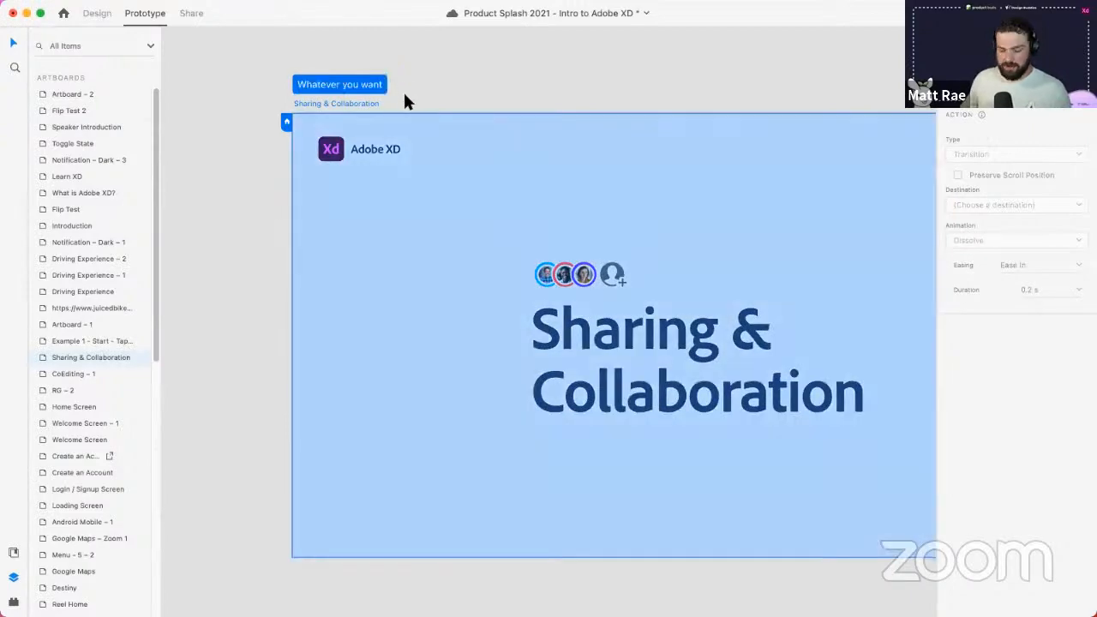
scroll(404, 96, down, 10)
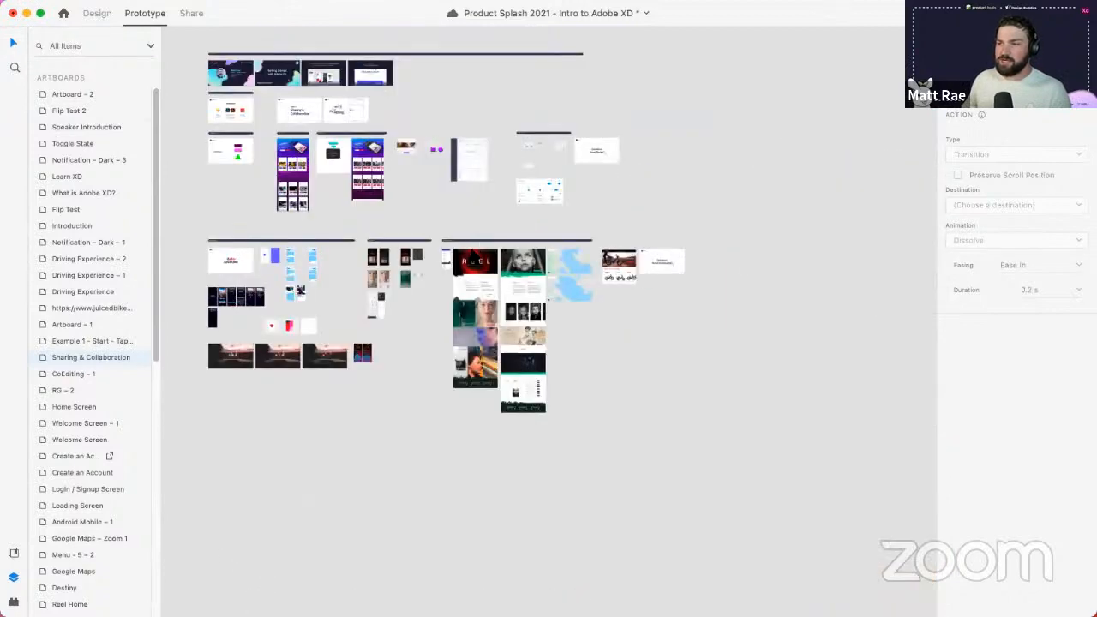
scroll(367, 164, up, 2)
- Fit the Intro Presentation flow in view, switch to Share mode, and choose that flow
click(265, 105)
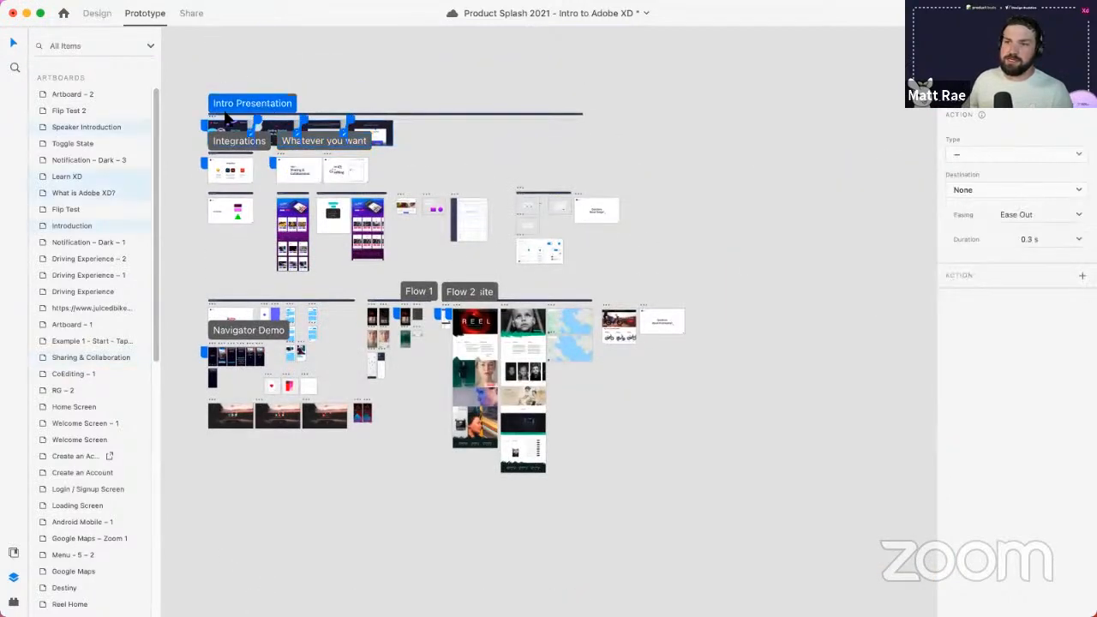
key(super+3)
click(190, 14)
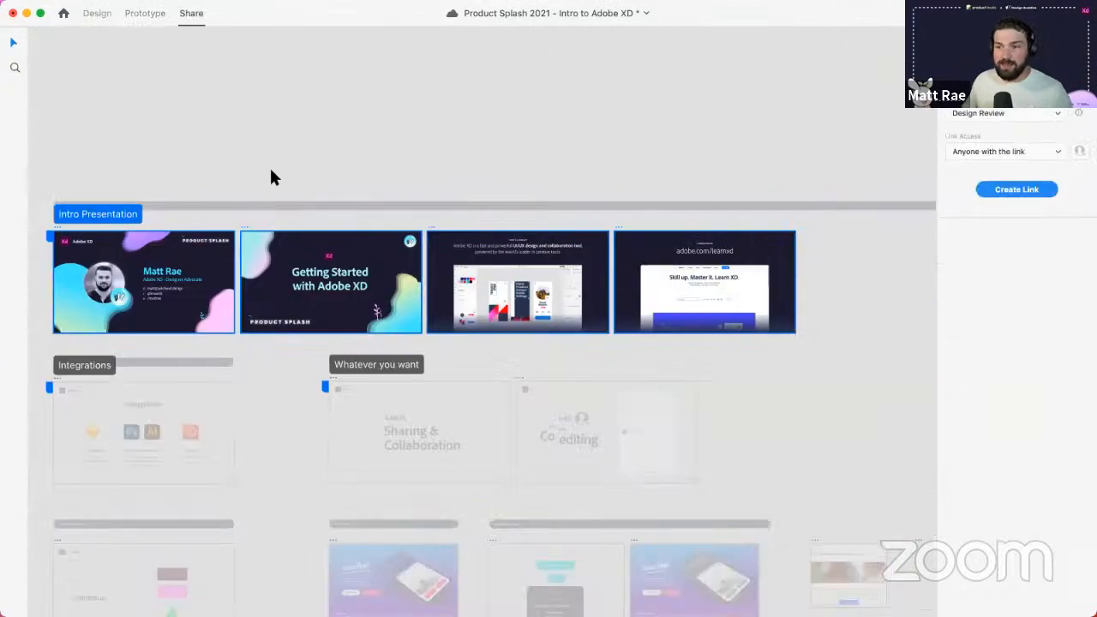
click(399, 366)
click(88, 214)
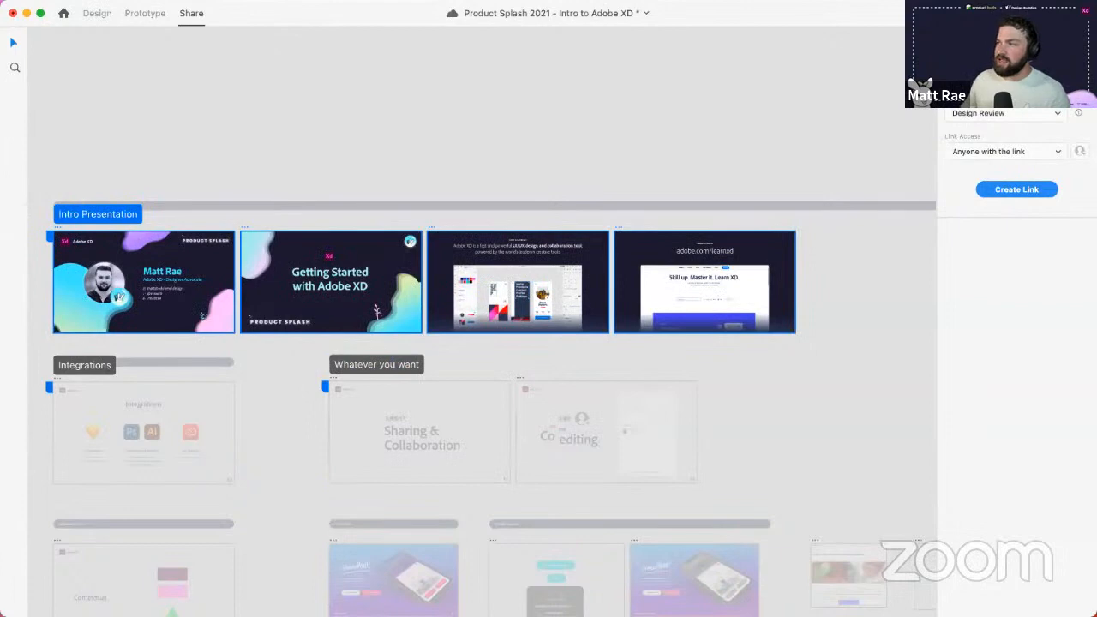
- Open the share-type list to review Design Review, Development, Presentation and other options
click(1004, 114)
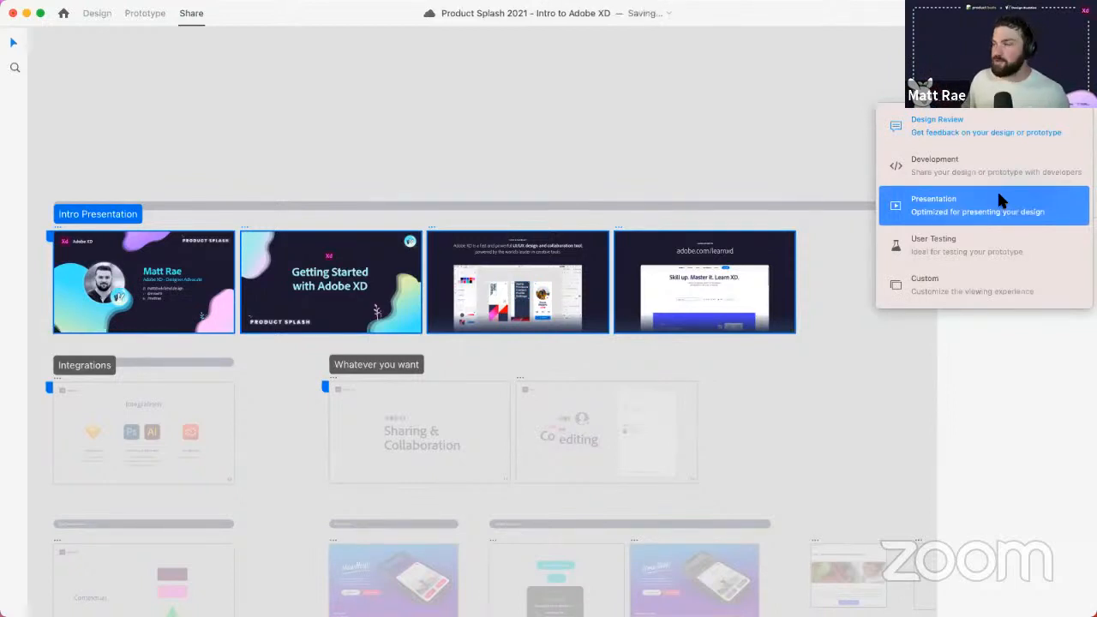
click(1007, 133)
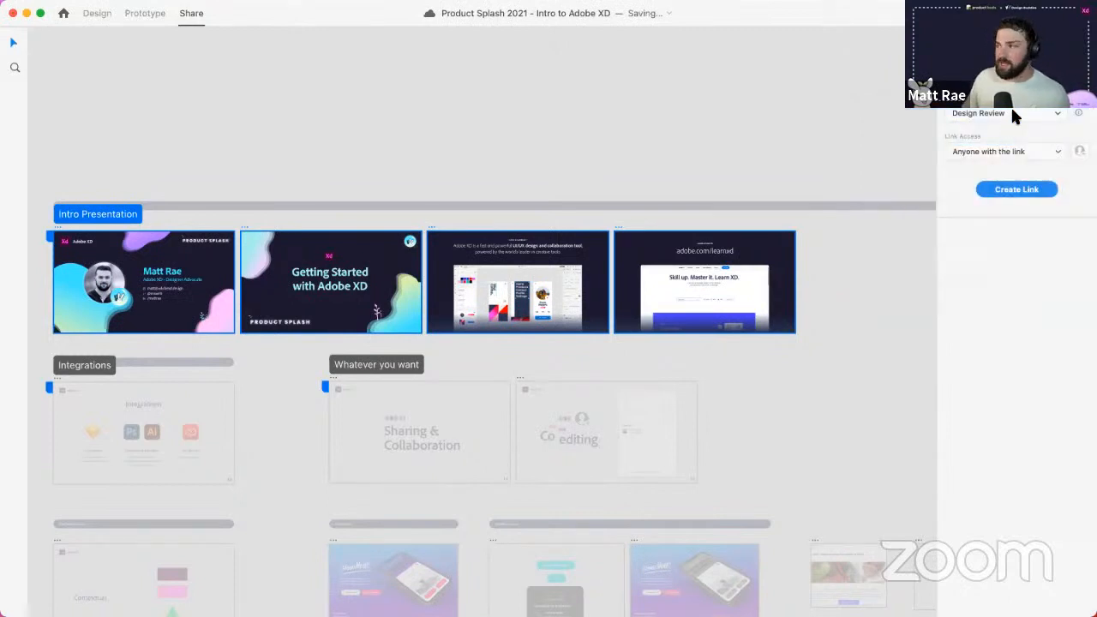
click(1011, 114)
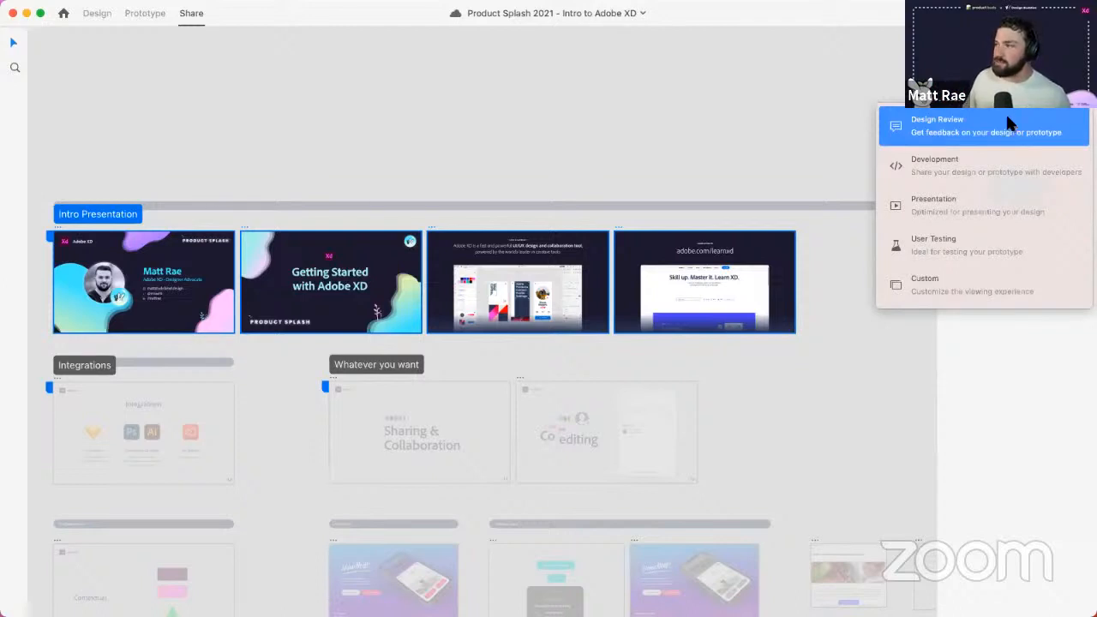
click(1007, 118)
click(1006, 112)
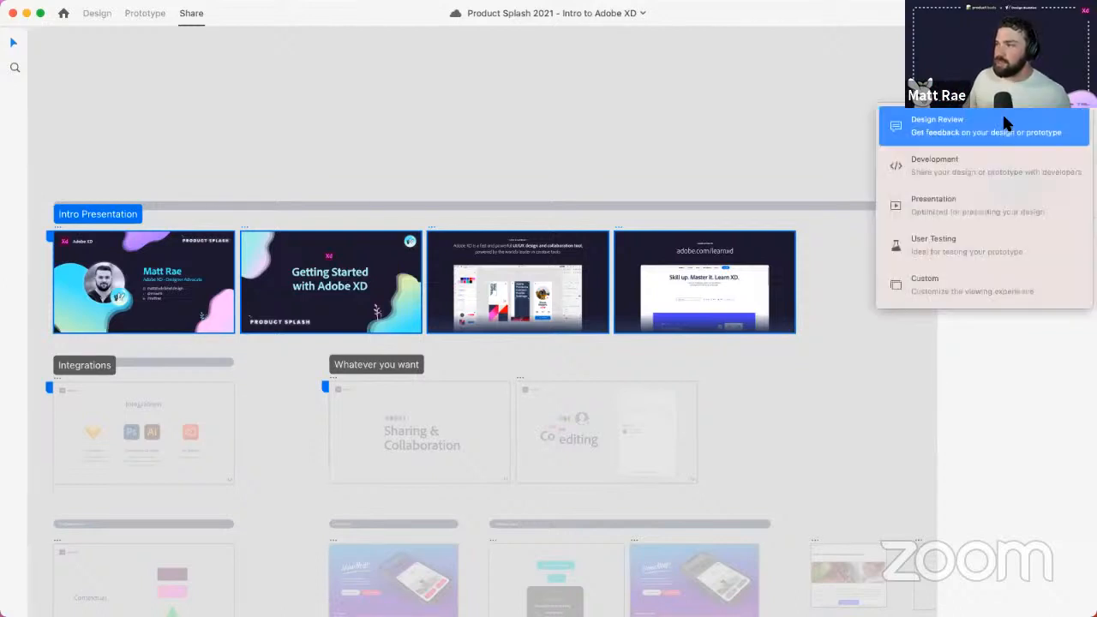
- Set the share type to Development, create the link, and copy its link and embed code
click(992, 171)
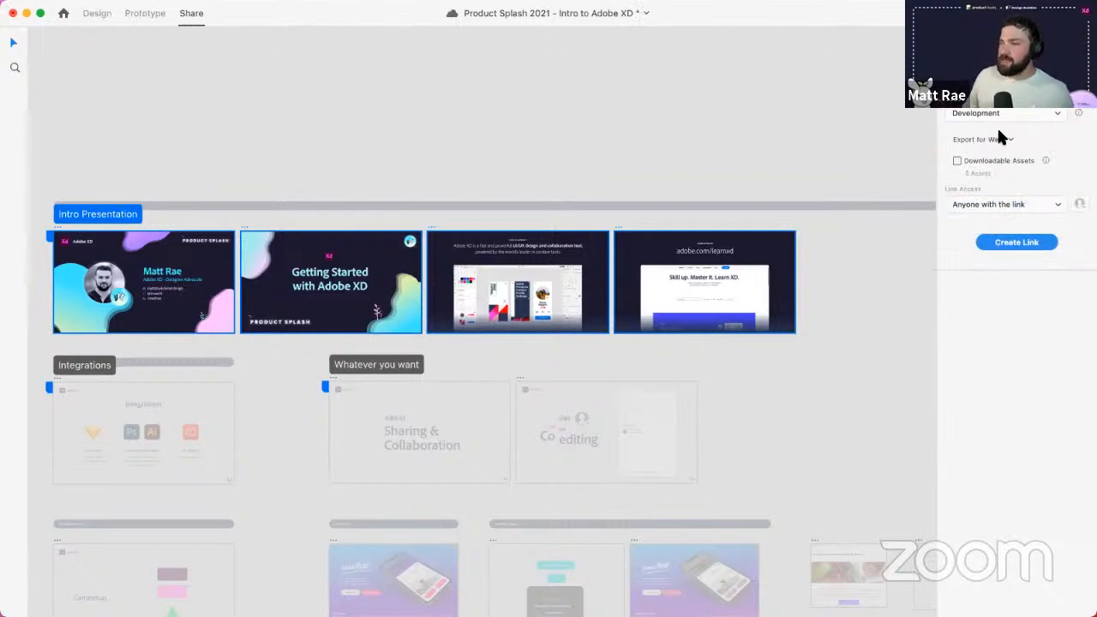
click(1023, 240)
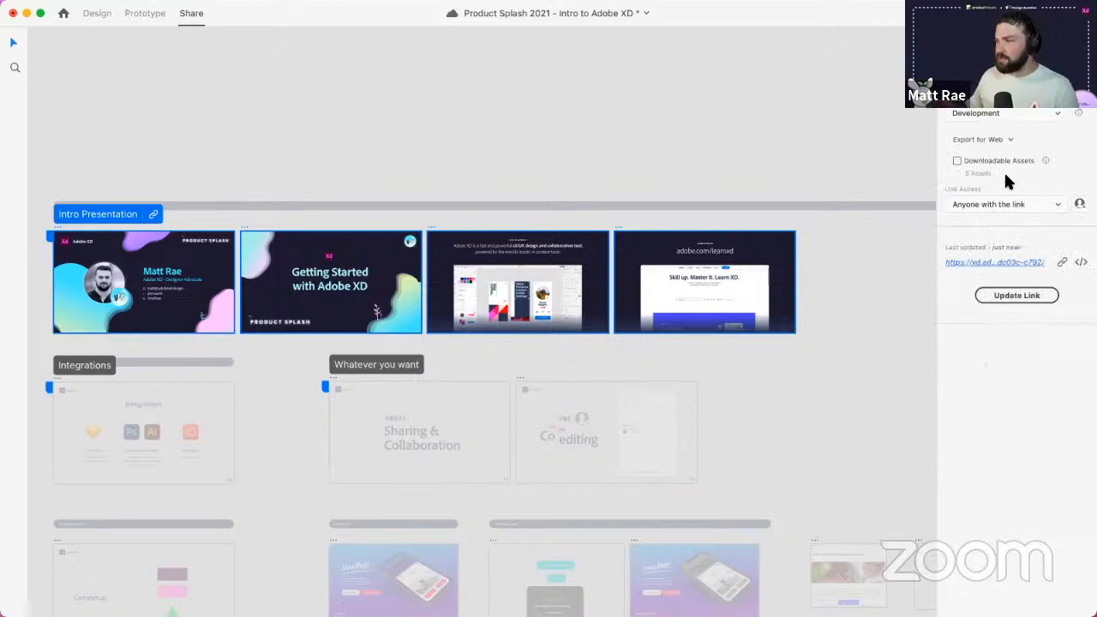
click(1063, 264)
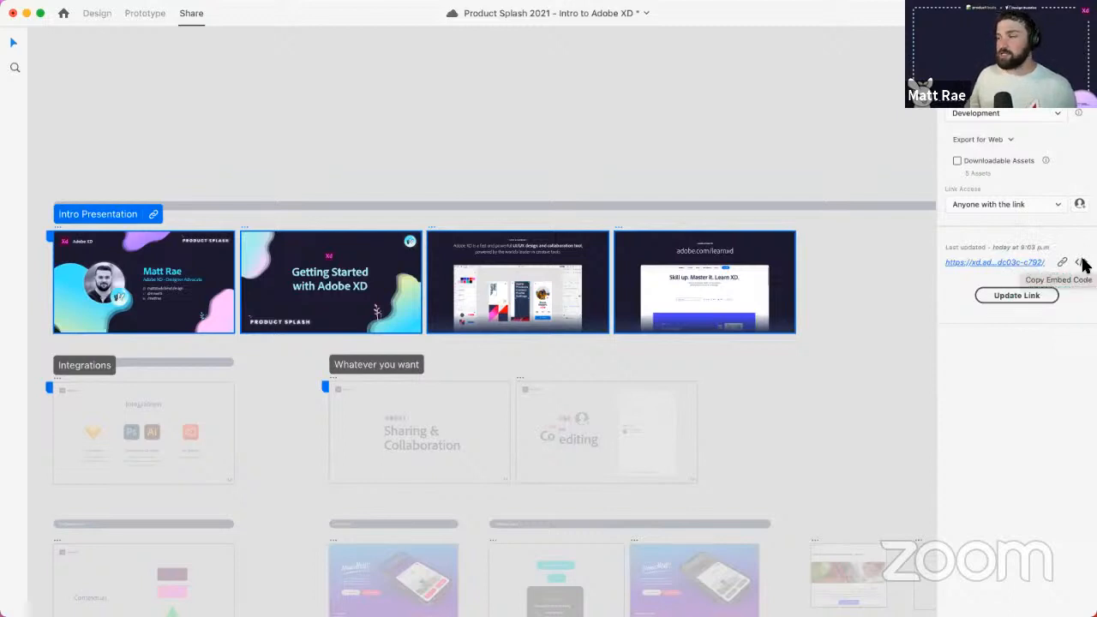
click(1081, 262)
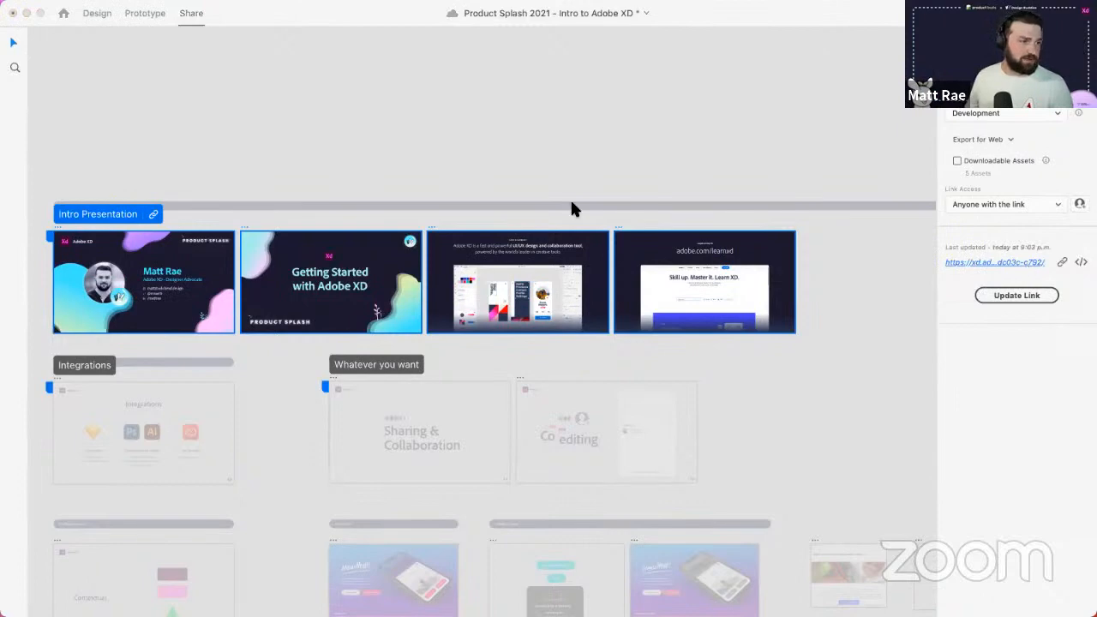
drag(0, 369, 808, 13)
- Maximize the browser and advance the shared prototype to the What is Adobe XD? slide
double_click(811, 18)
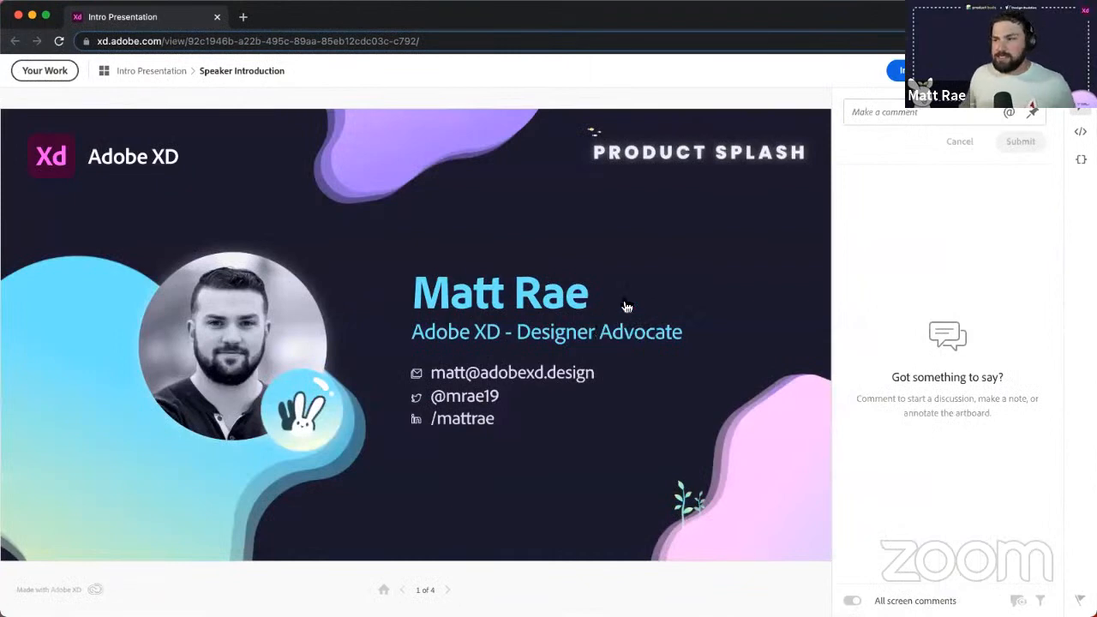
click(626, 306)
click(626, 306)
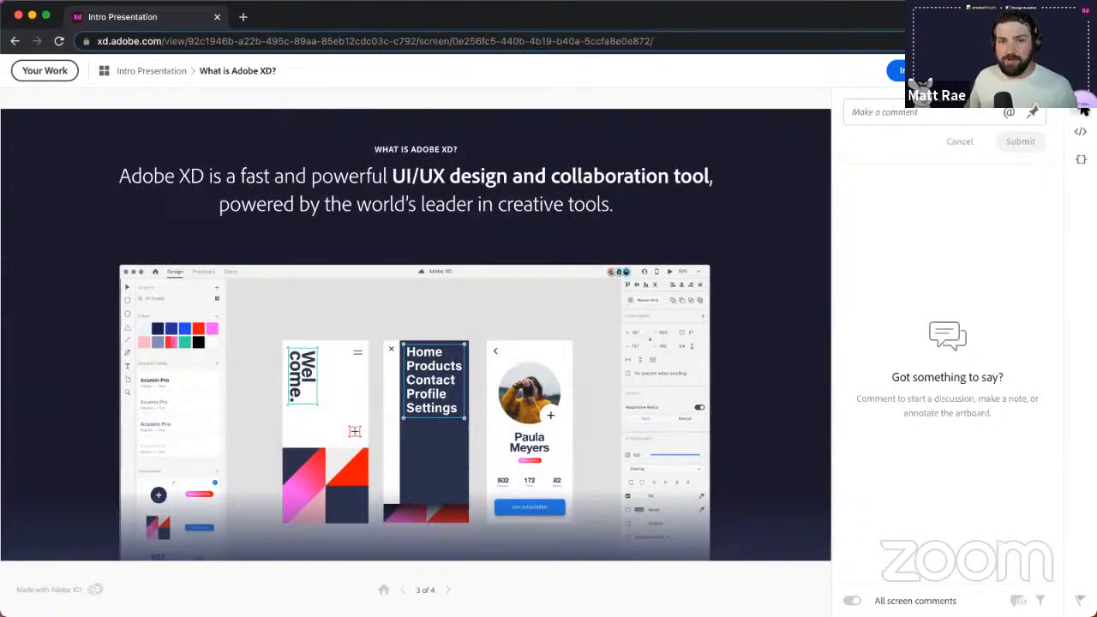
- Pin the comment 'Update this please' to the slide and check its options menu
click(1033, 112)
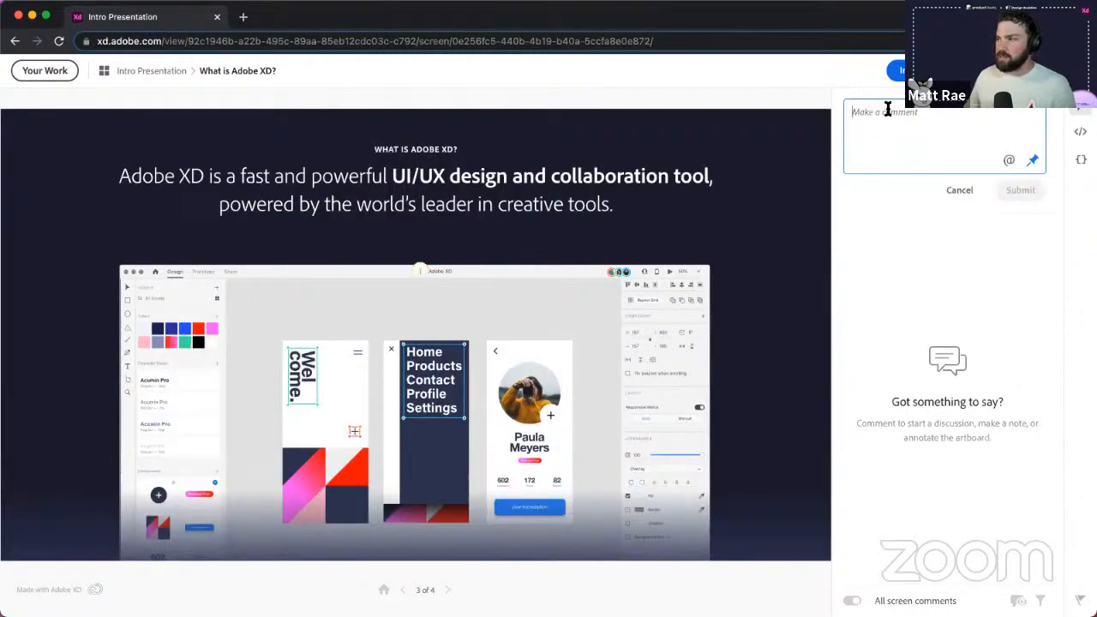
text(Update this)
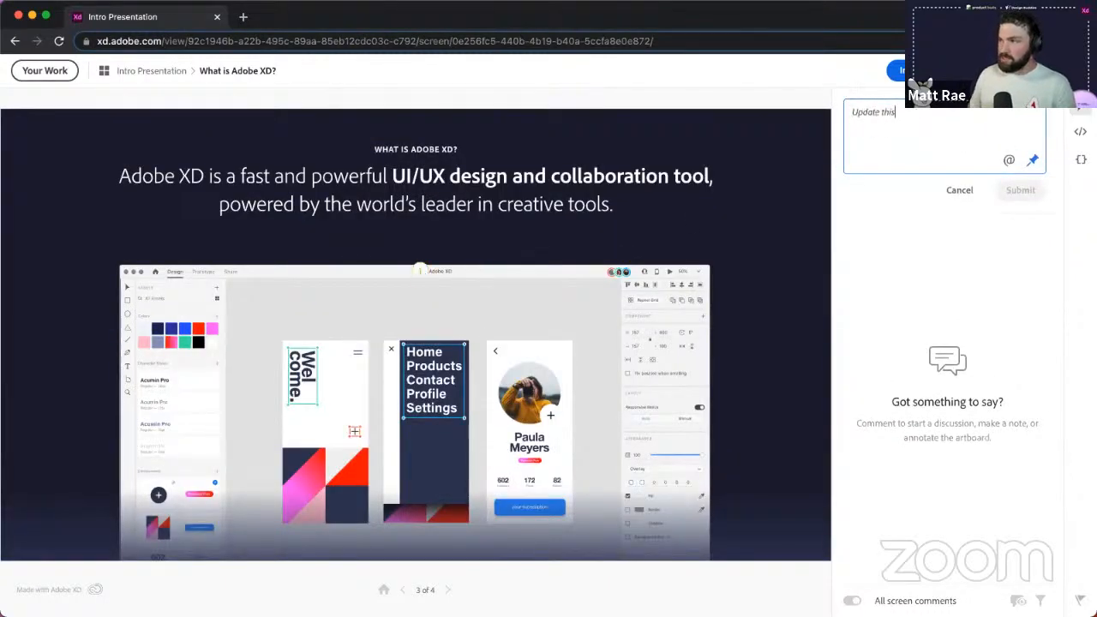
text( please)
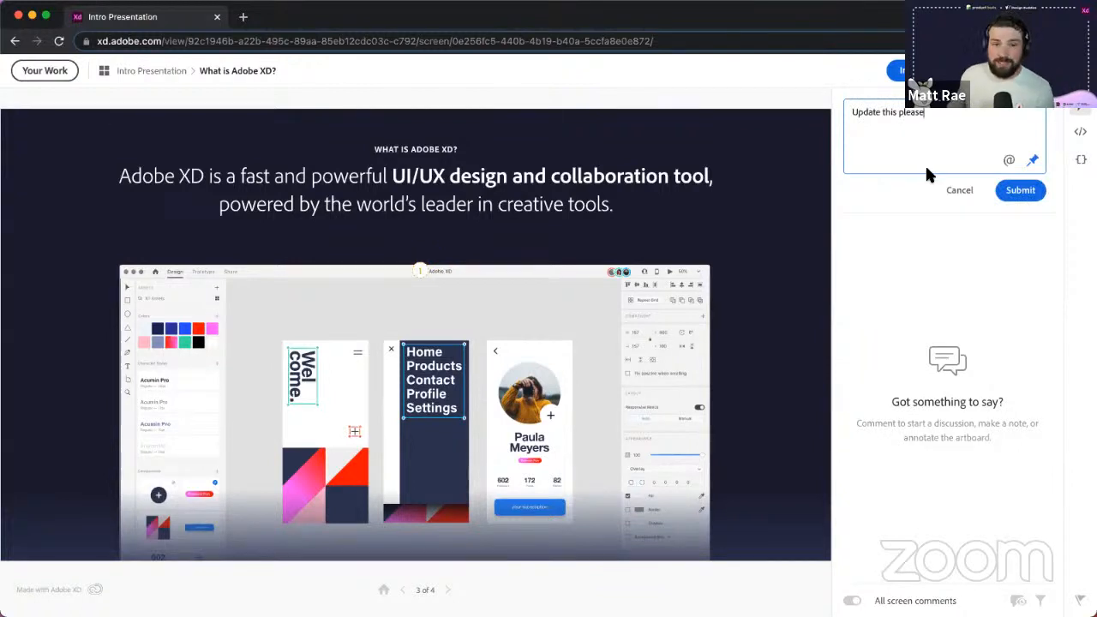
click(1023, 192)
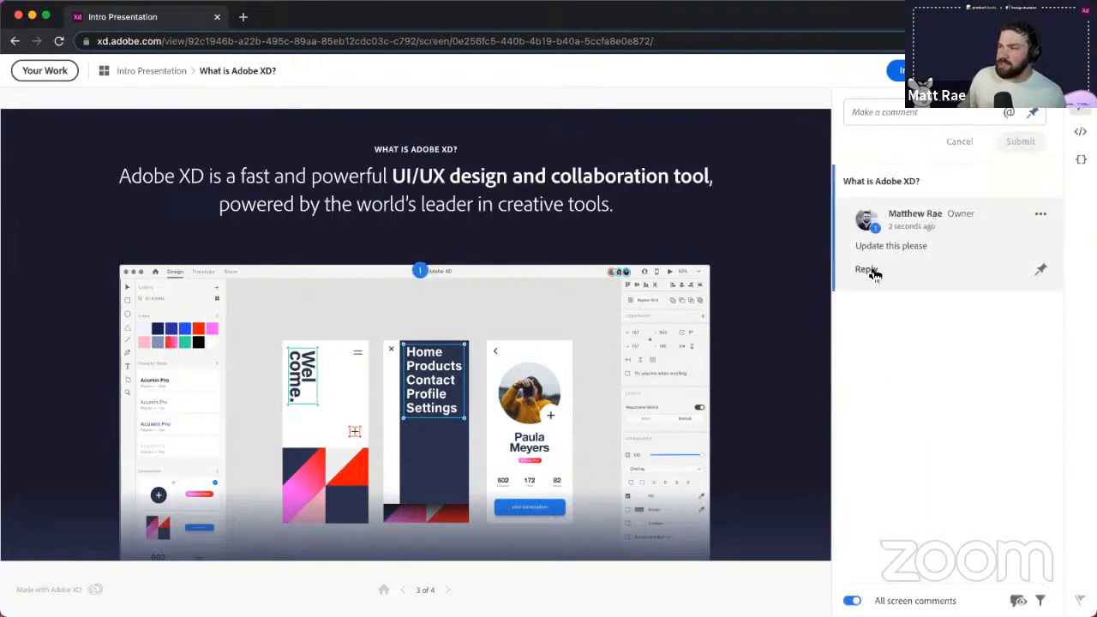
click(1041, 216)
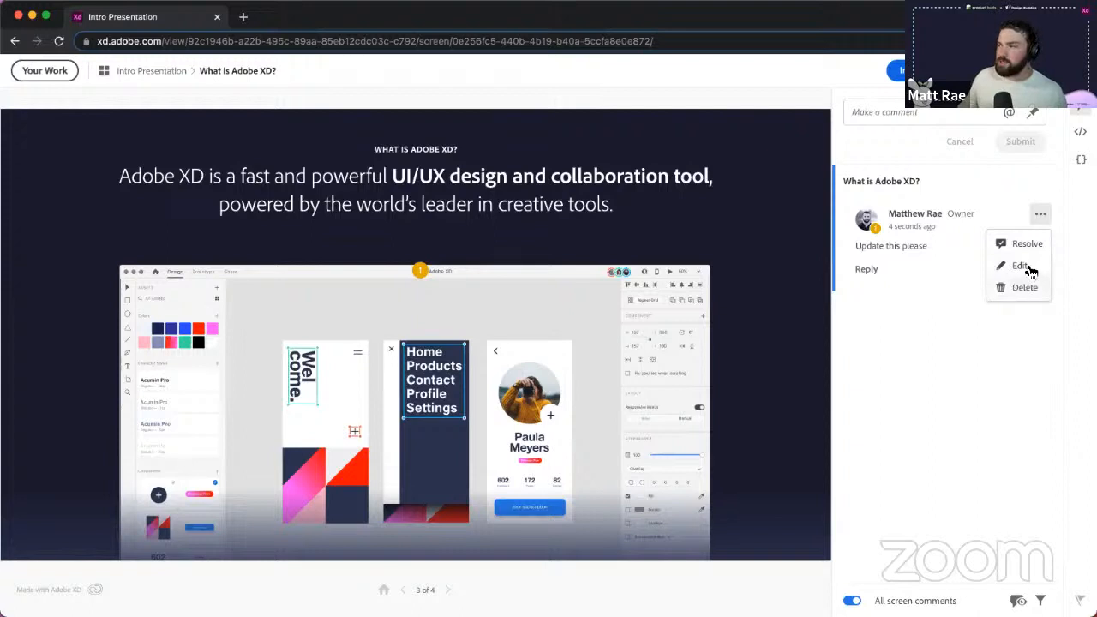
click(937, 323)
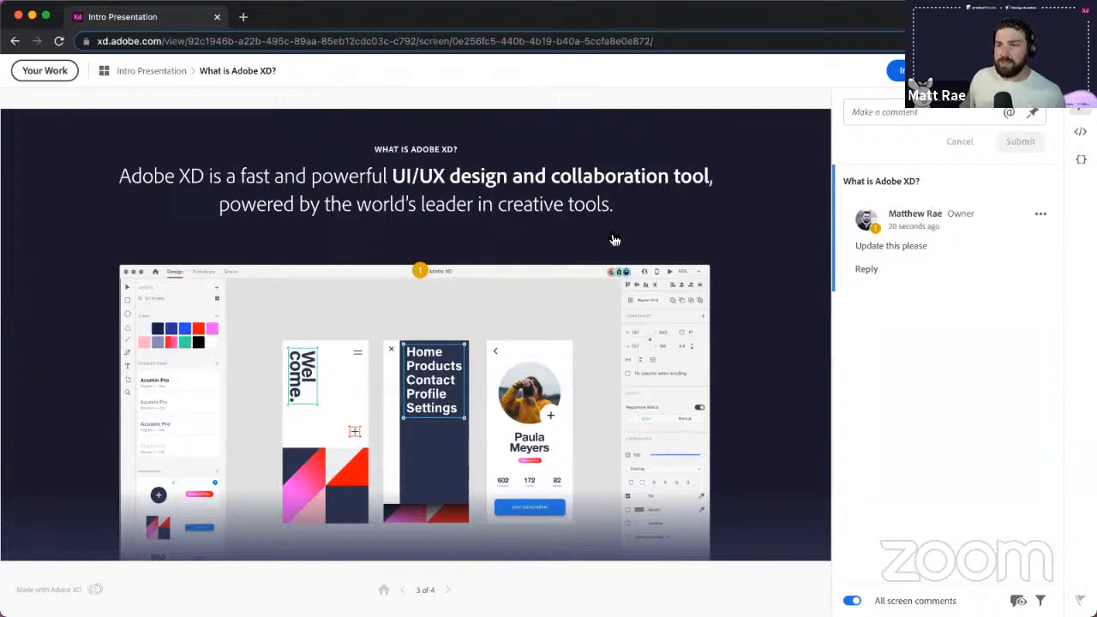
- Open the Specs view and inspect the headline's text layer, bold phrase and SemiLight runs
click(1081, 132)
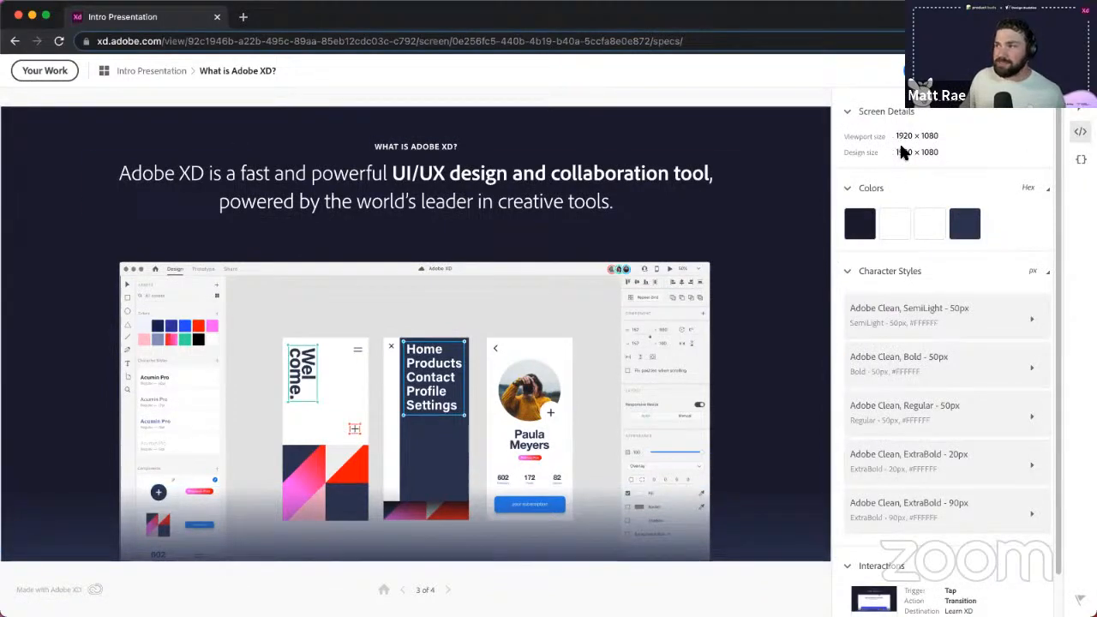
scroll(943, 306, down, 1)
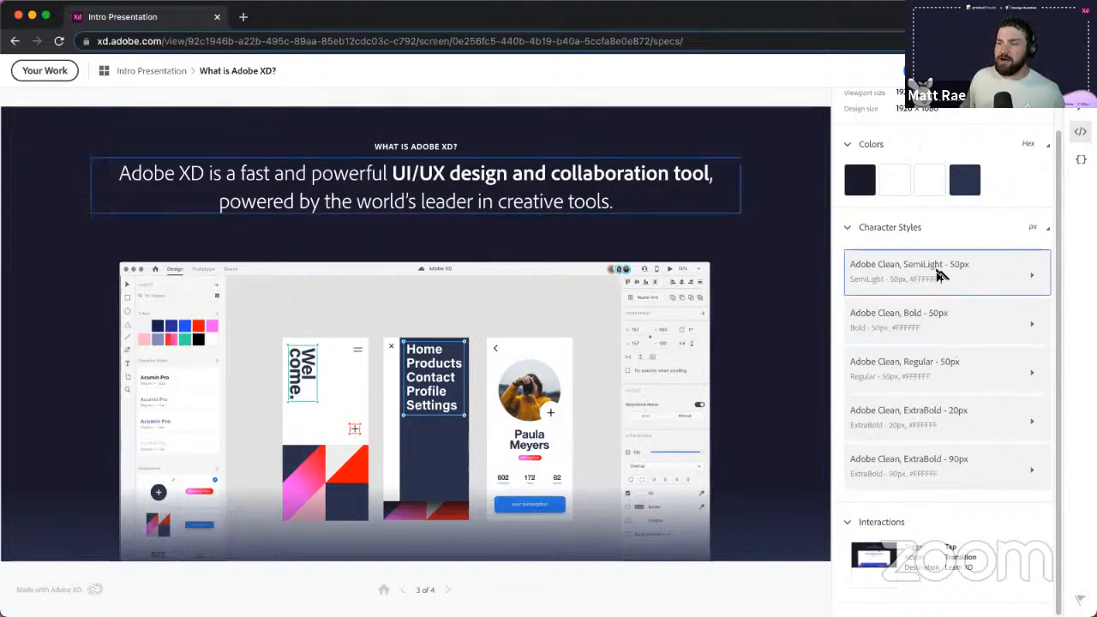
click(938, 272)
click(597, 175)
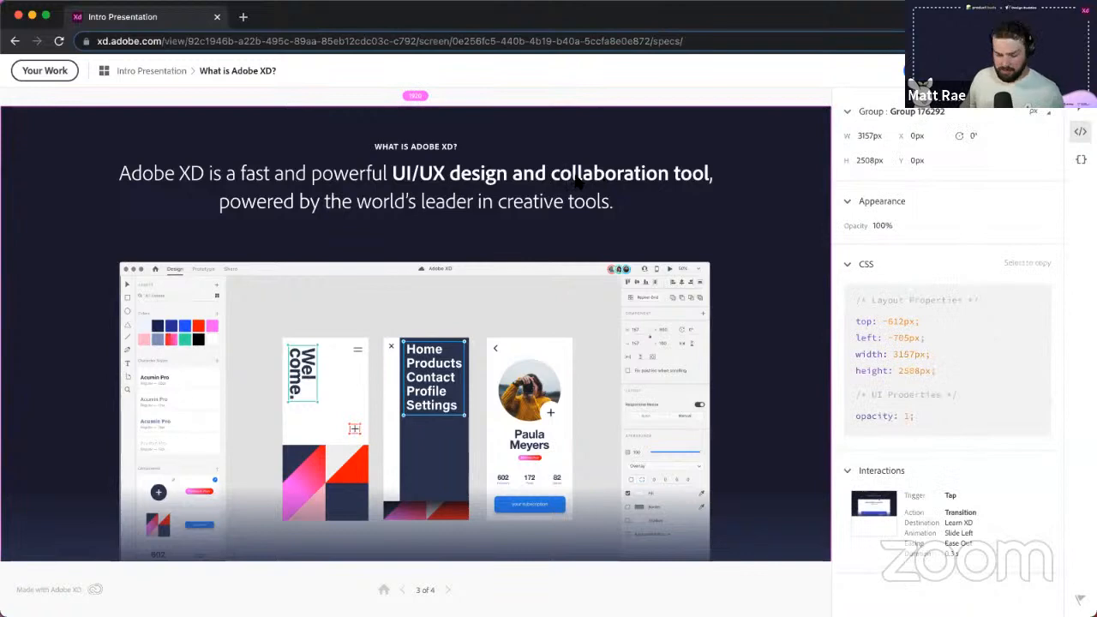
click(565, 185)
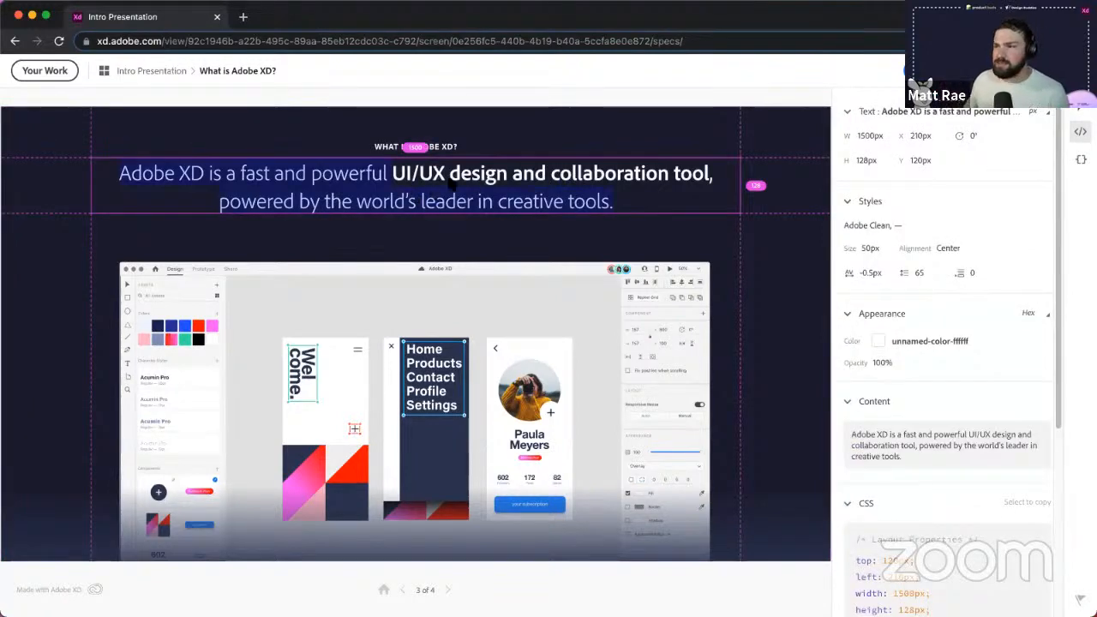
click(458, 176)
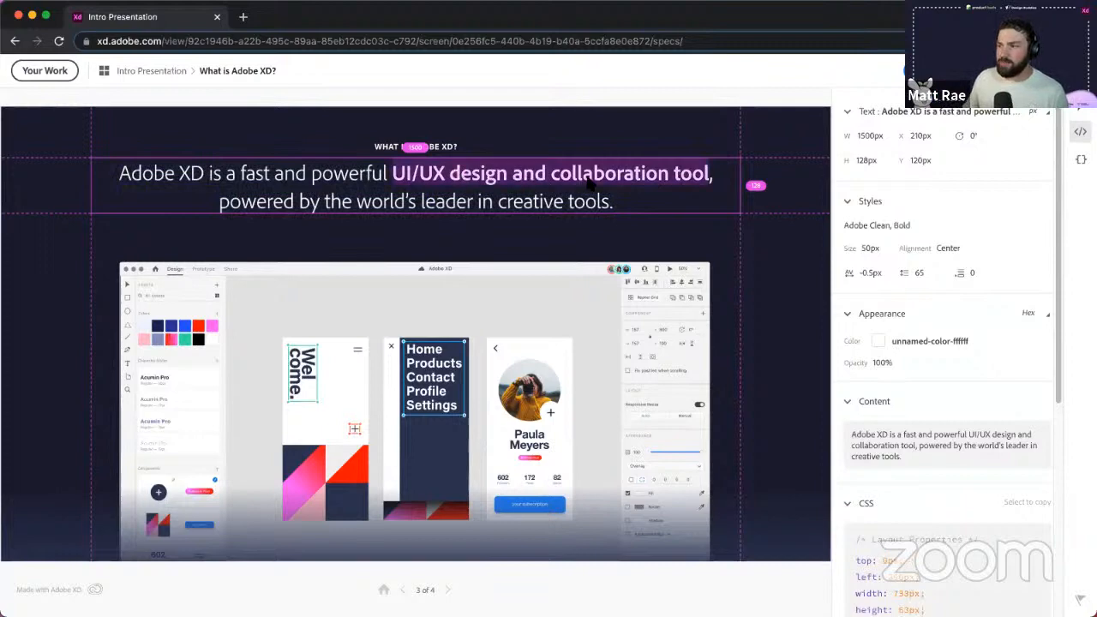
click(526, 204)
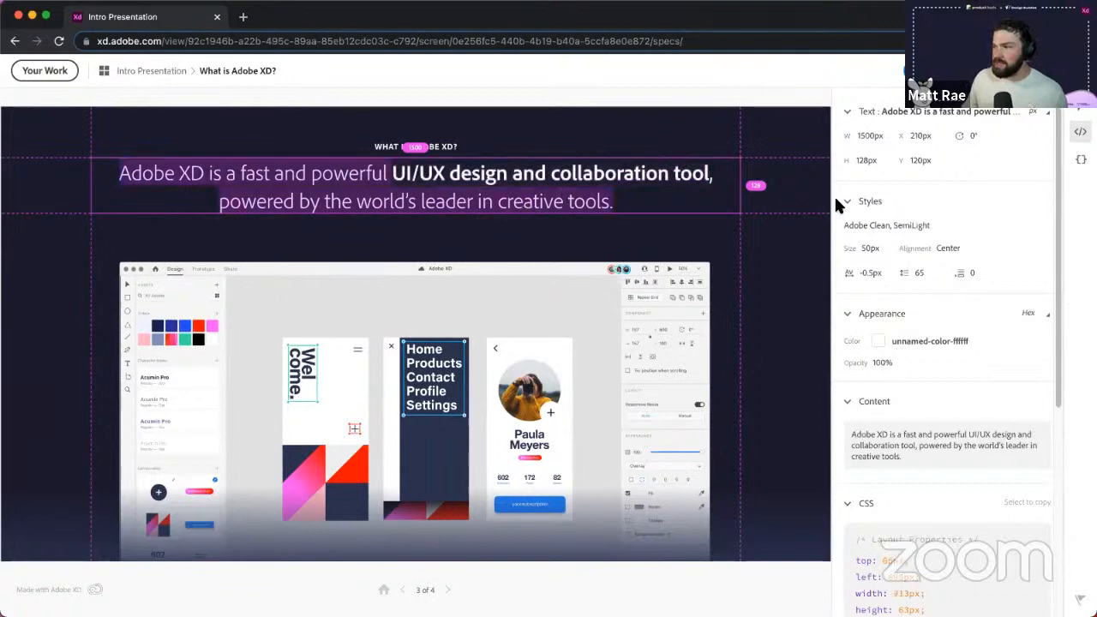
- Copy the headline's text content and select its full CSS block
click(882, 441)
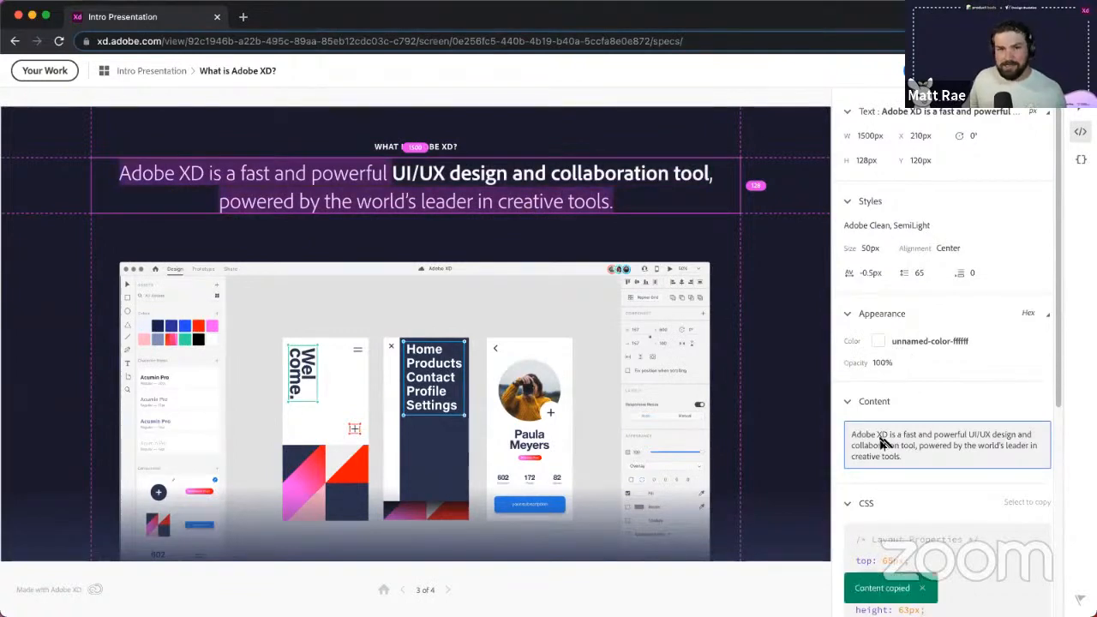
scroll(913, 373, down, 5)
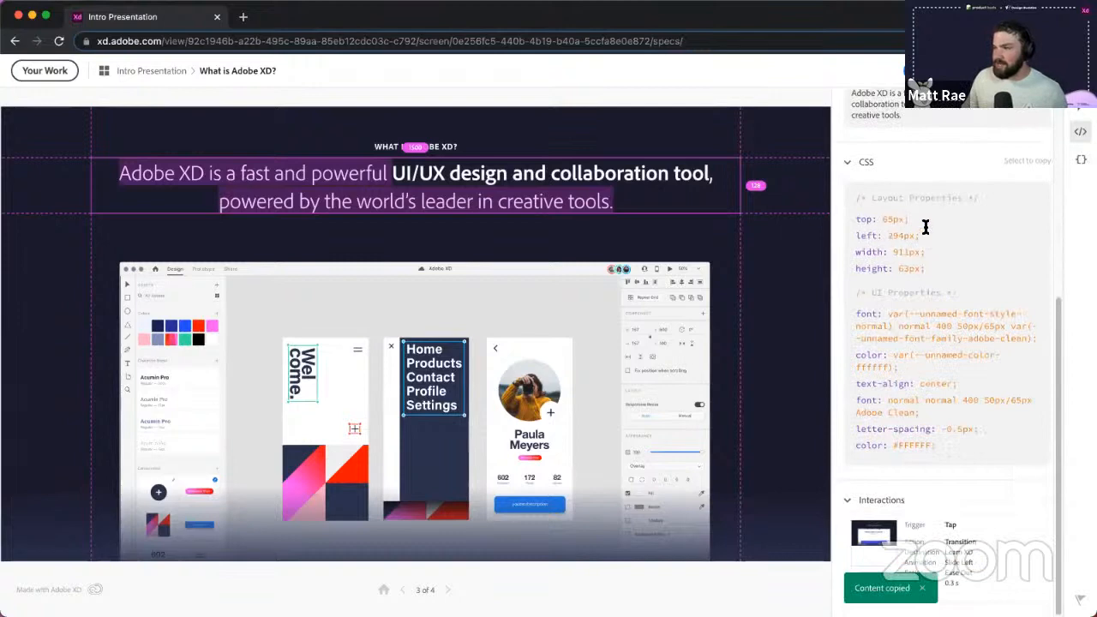
drag(944, 445, 851, 218)
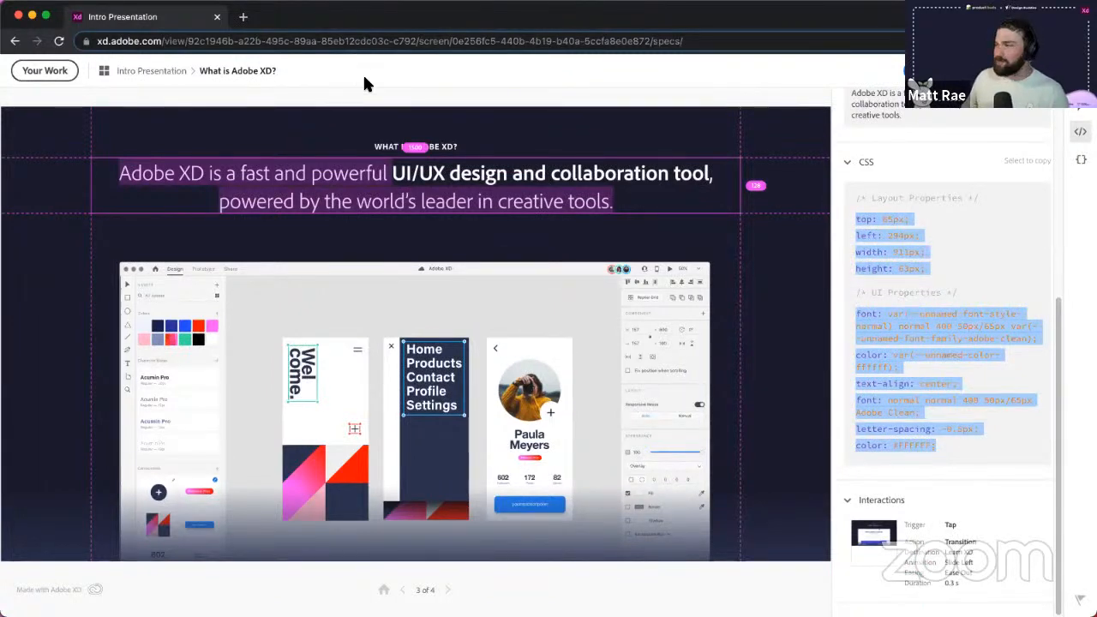
click(311, 62)
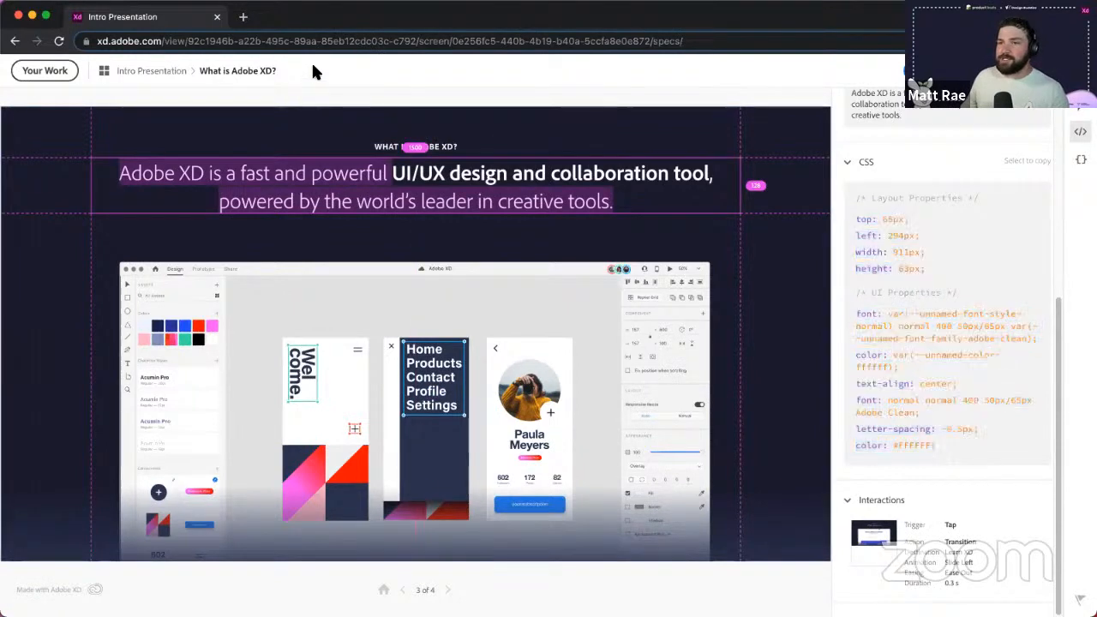
- Close the shared prototype tab and select the Whatever you want artboard group
click(216, 17)
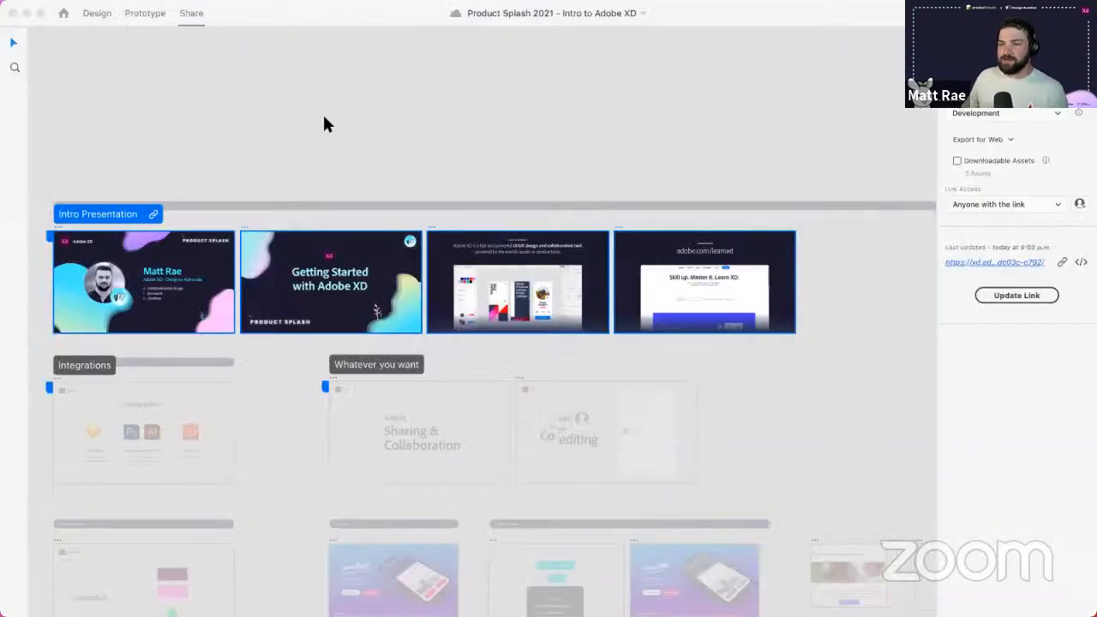
scroll(431, 347, down, 3)
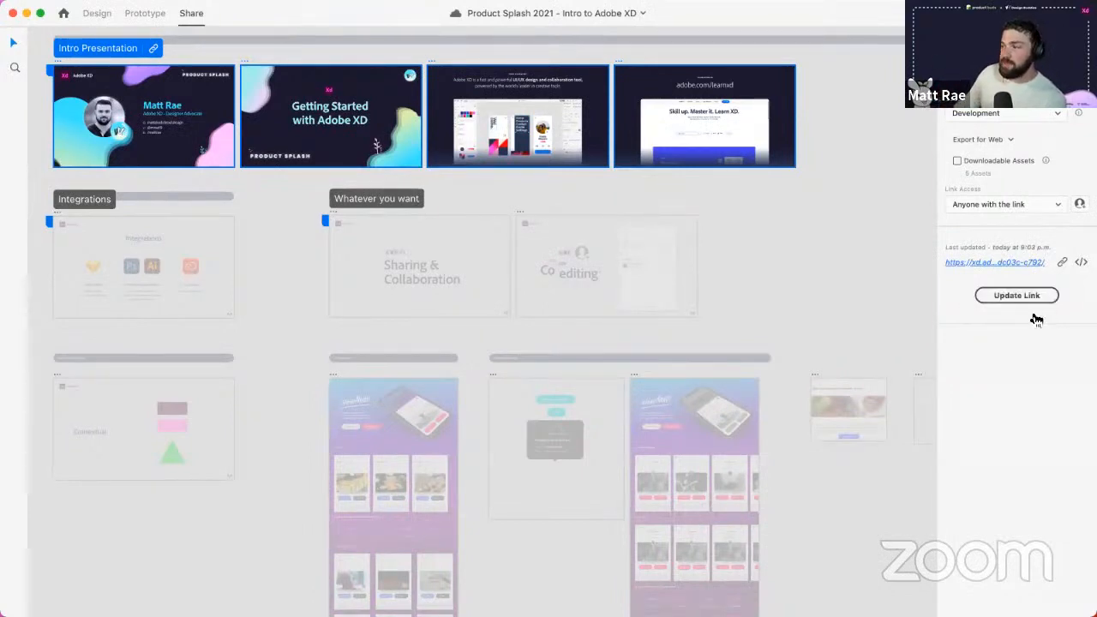
click(372, 198)
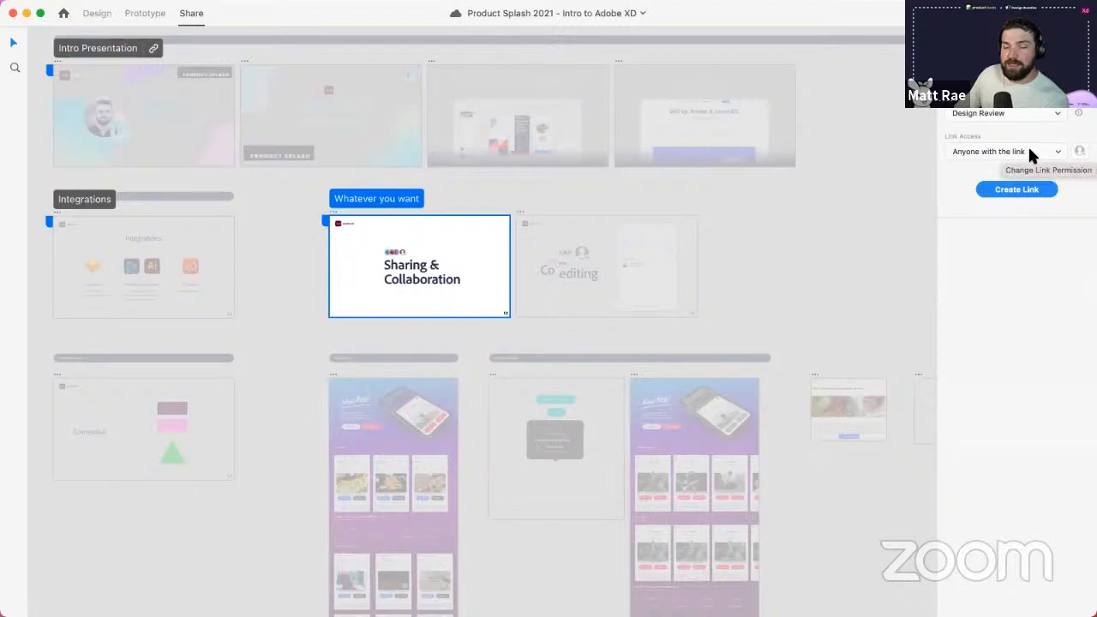
- Switch to Prototype and back to Design mode, then open the Plugins panel
click(132, 14)
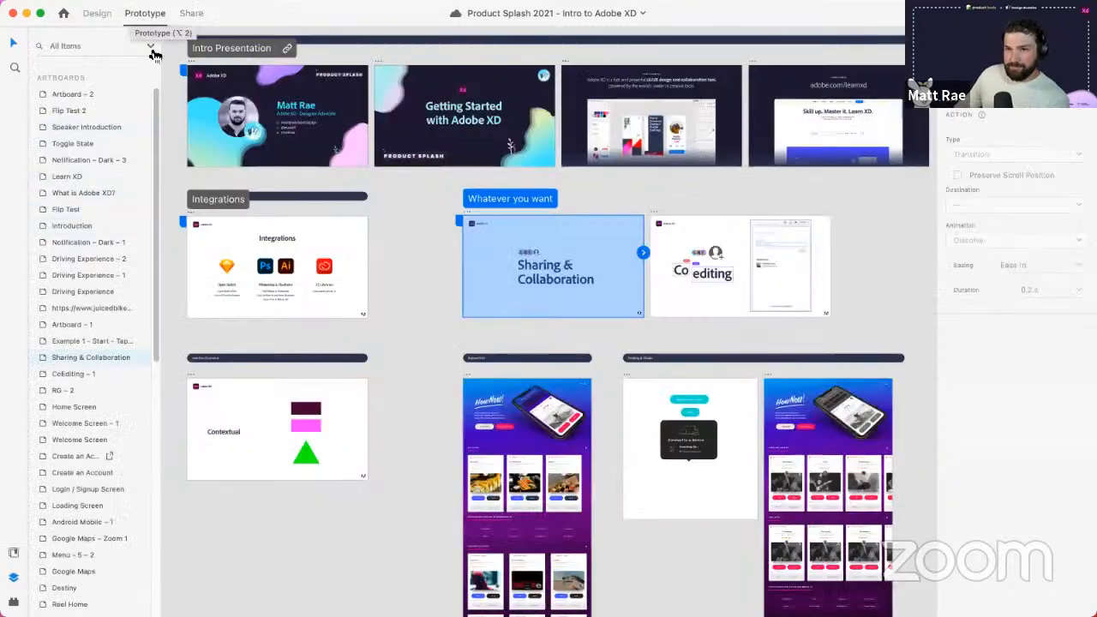
click(97, 13)
click(13, 602)
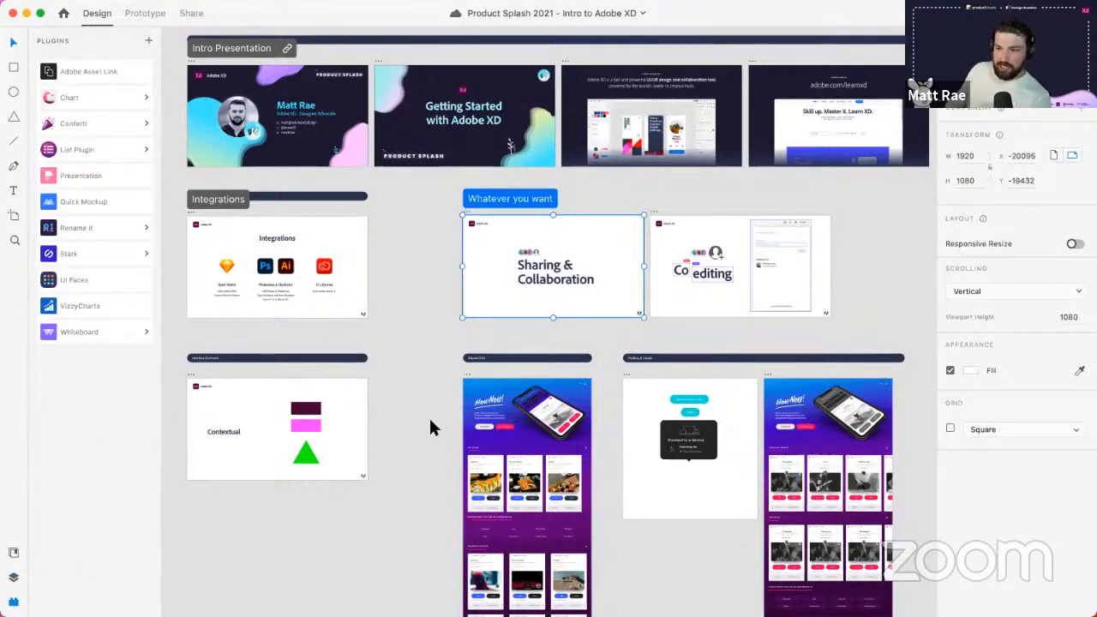
- Open Whiteboard's templates and insert the How Might We (HMW) template onto the canvas
click(146, 334)
click(110, 351)
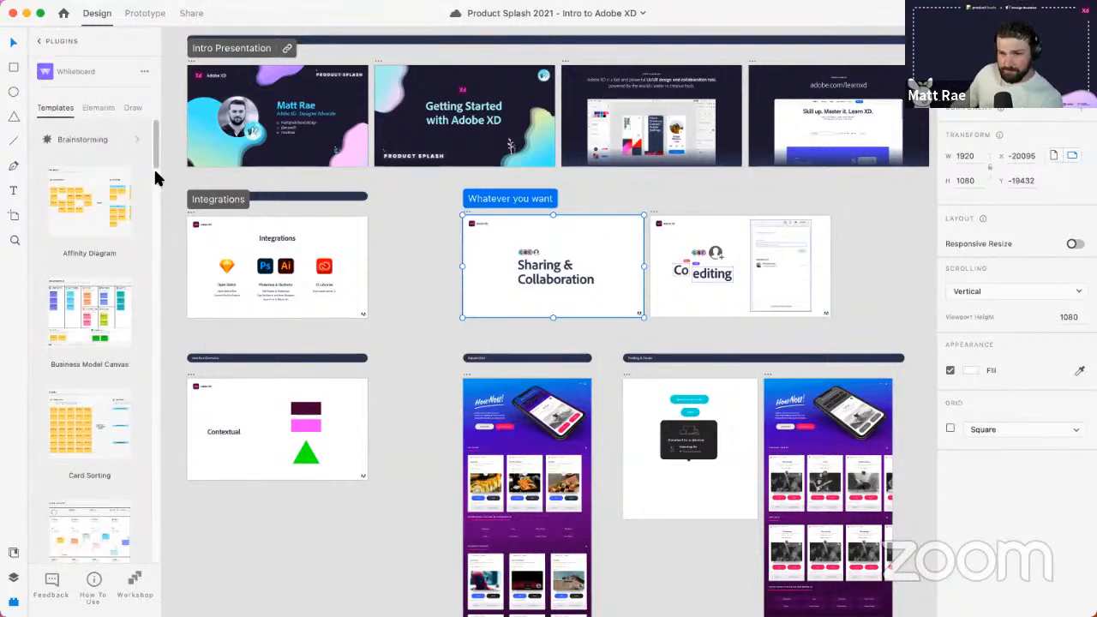
drag(156, 178, 155, 235)
click(93, 238)
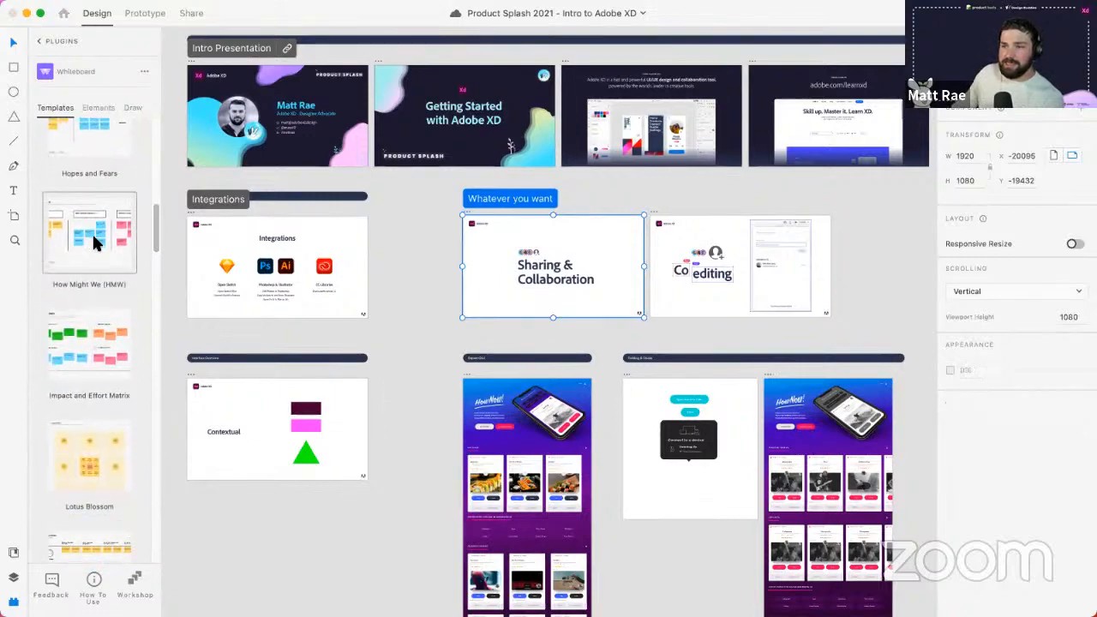
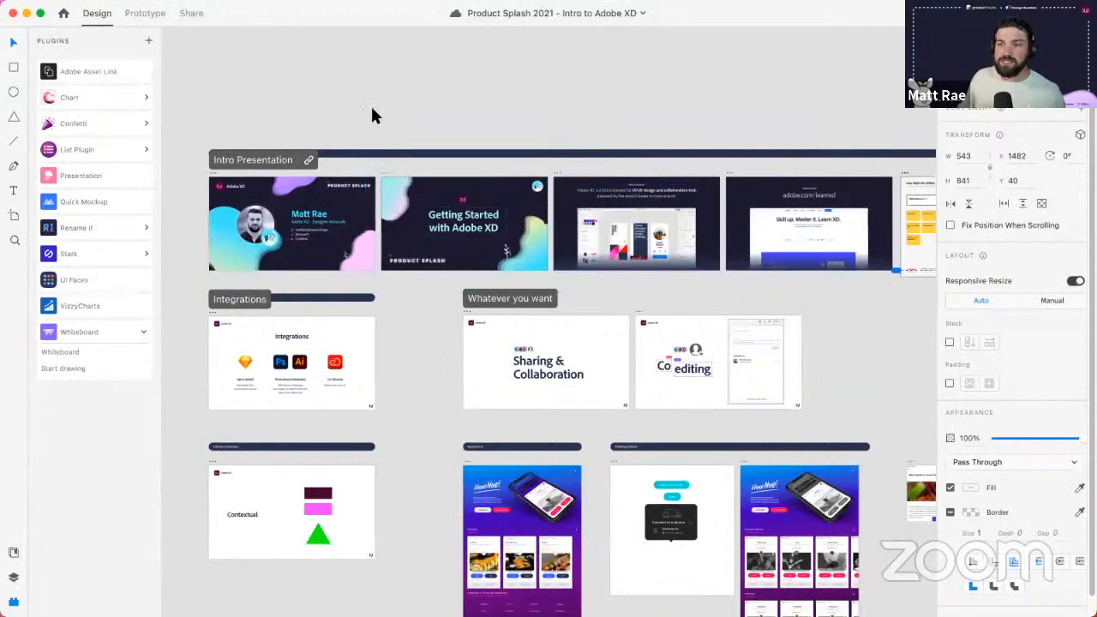
- Open the Presentation plugin from the Plugins panel to list the project's slides
click(116, 175)
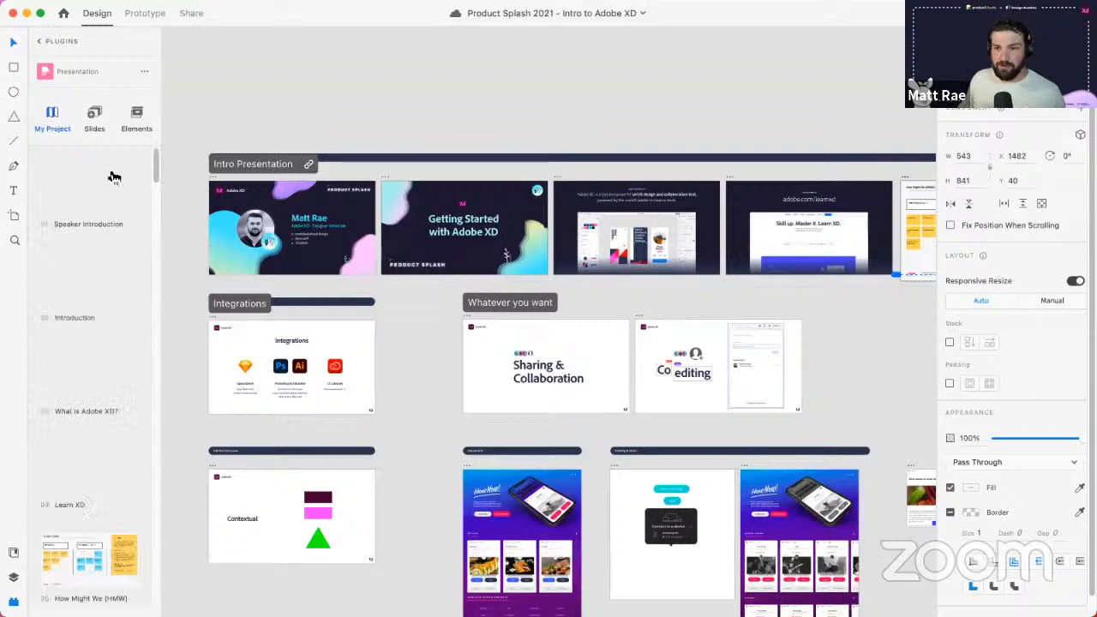
- Browse the slide templates in the Presentation plugin's Slides tab
click(97, 133)
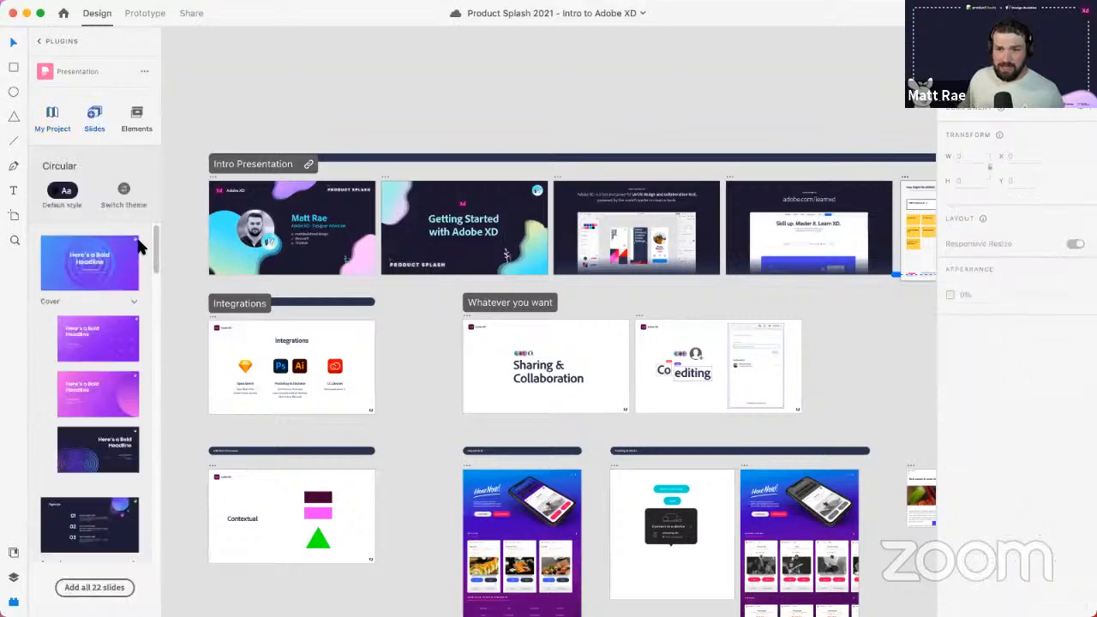
drag(152, 231, 143, 361)
scroll(139, 366, down, 3)
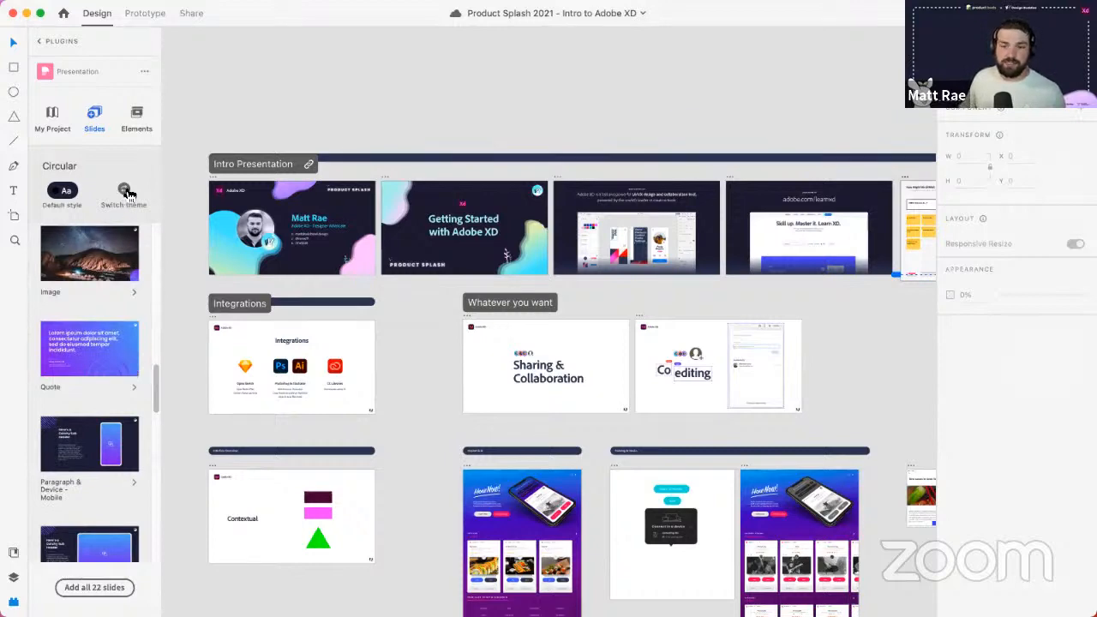
drag(152, 391, 146, 486)
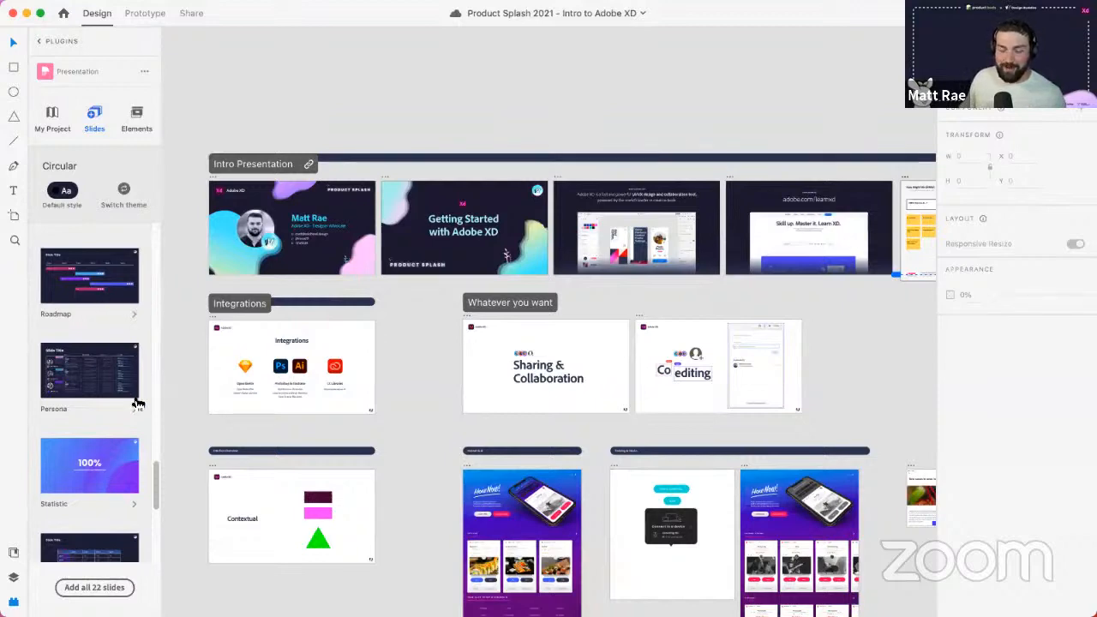
scroll(143, 369, down, 8)
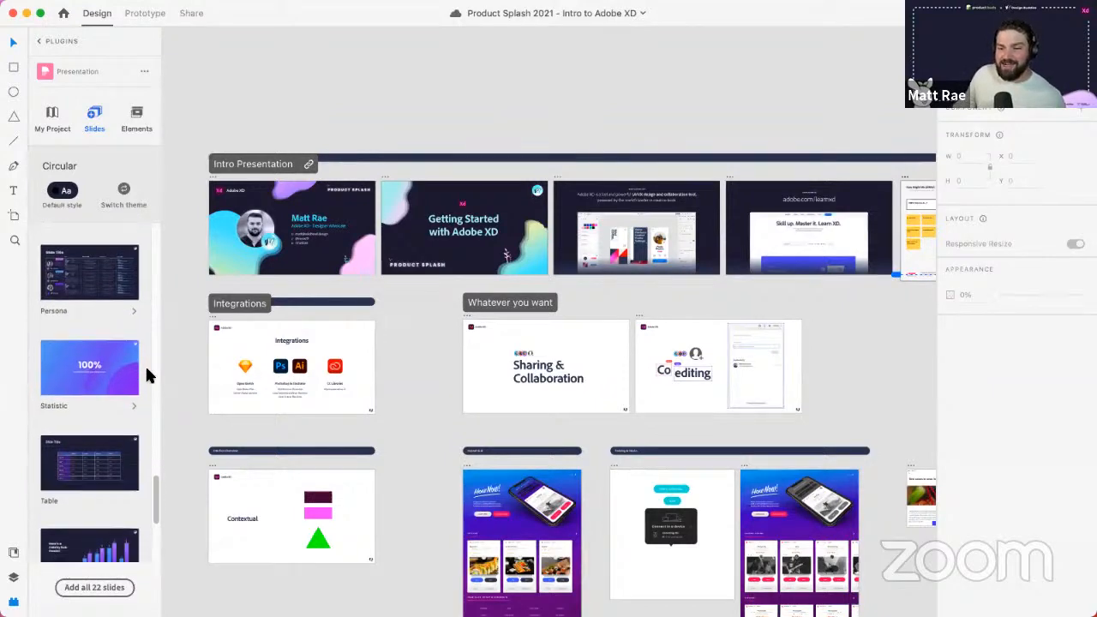
scroll(145, 370, down, 2)
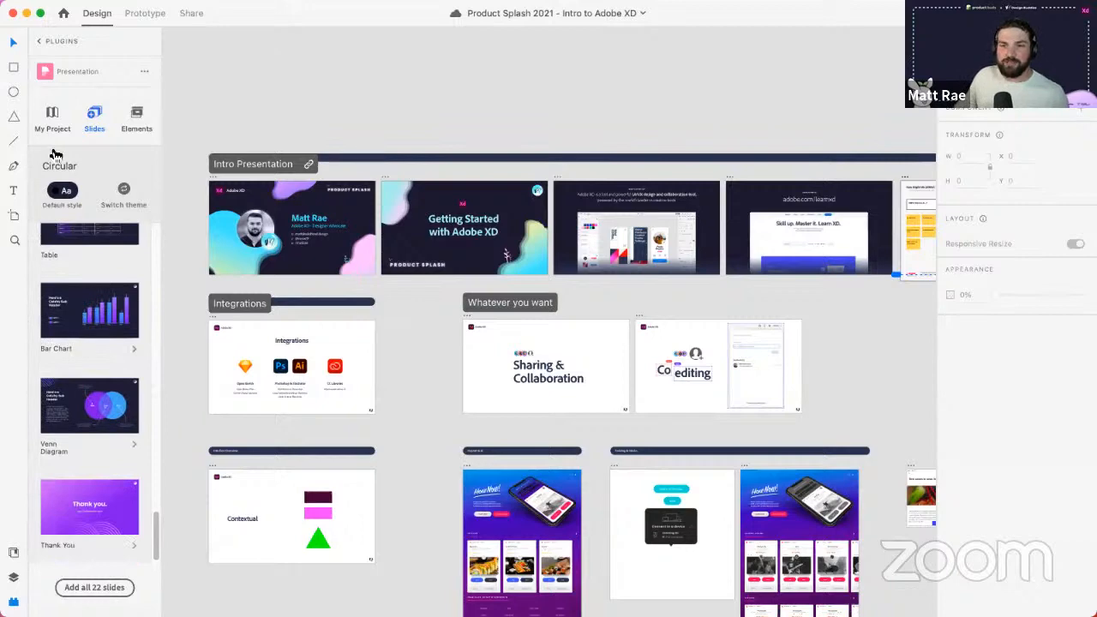
- Move the Introduction slide ahead of Speaker Introduction, then return to the plugins list
click(53, 118)
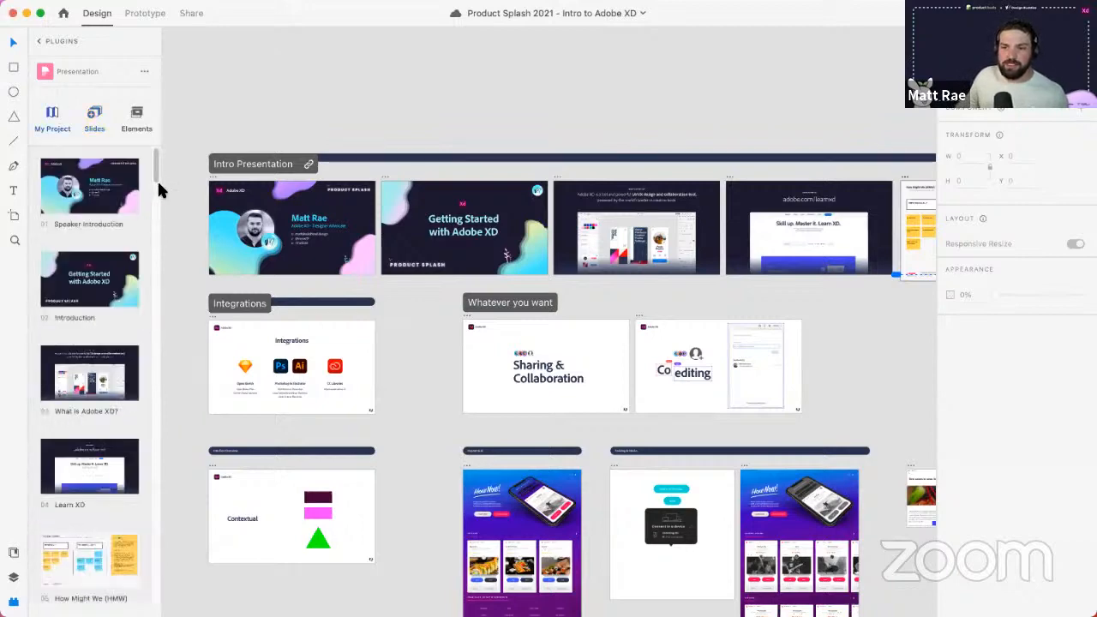
click(120, 199)
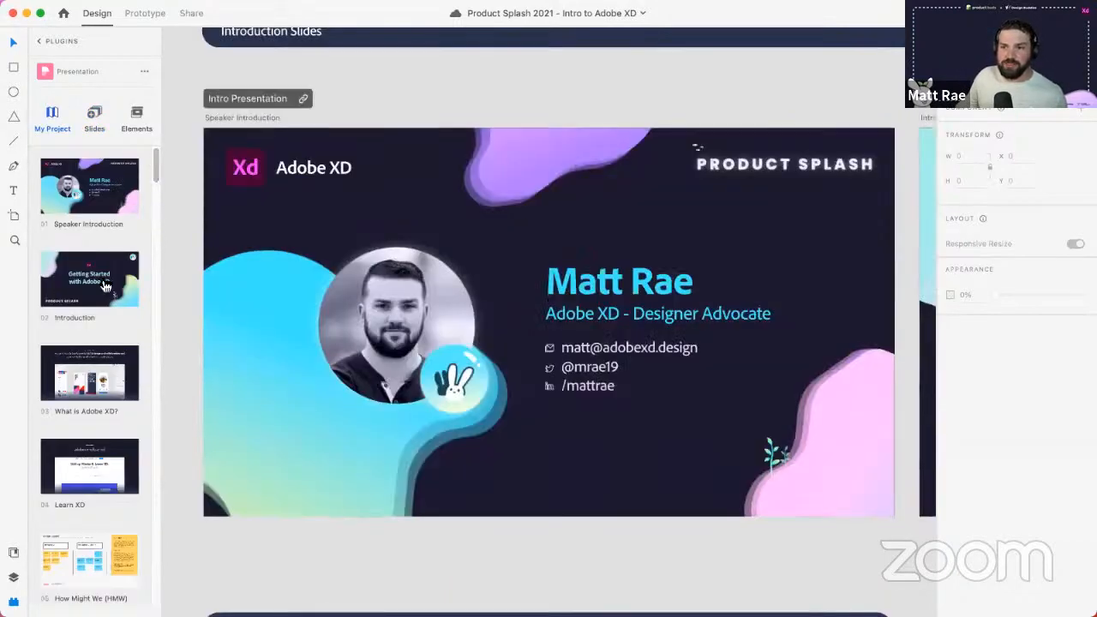
click(98, 322)
drag(99, 319, 103, 374)
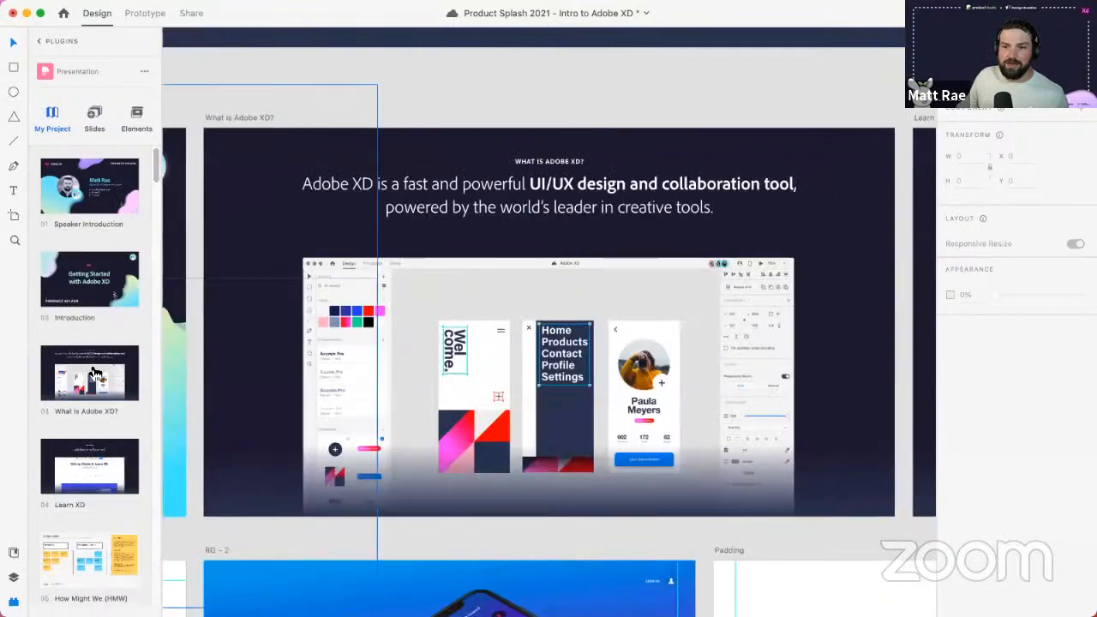
click(89, 309)
drag(90, 310, 89, 168)
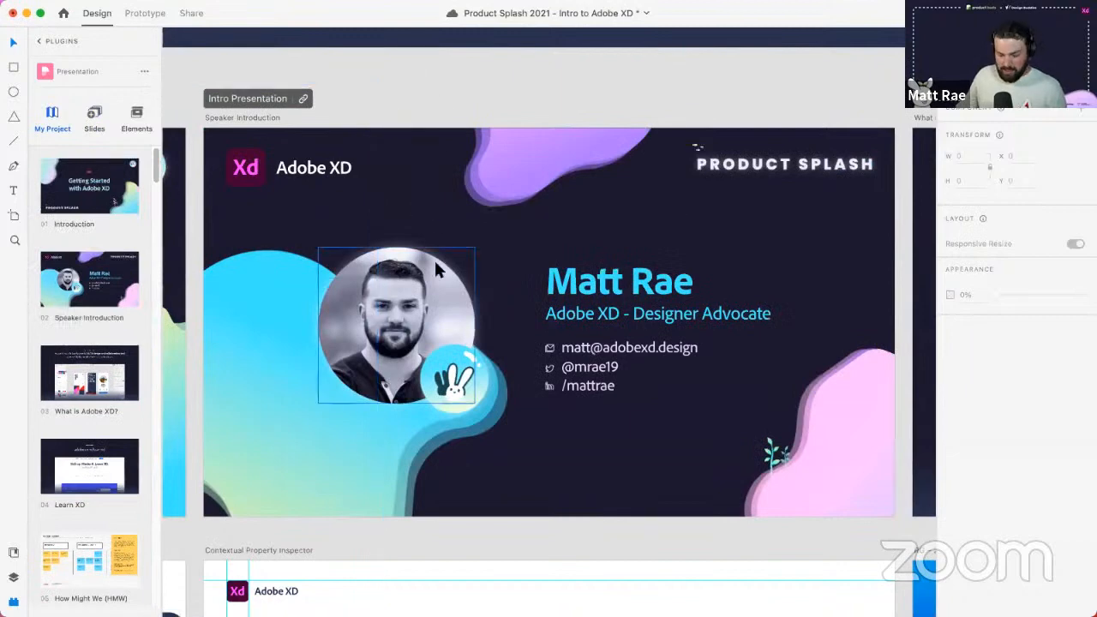
scroll(435, 262, down, 10)
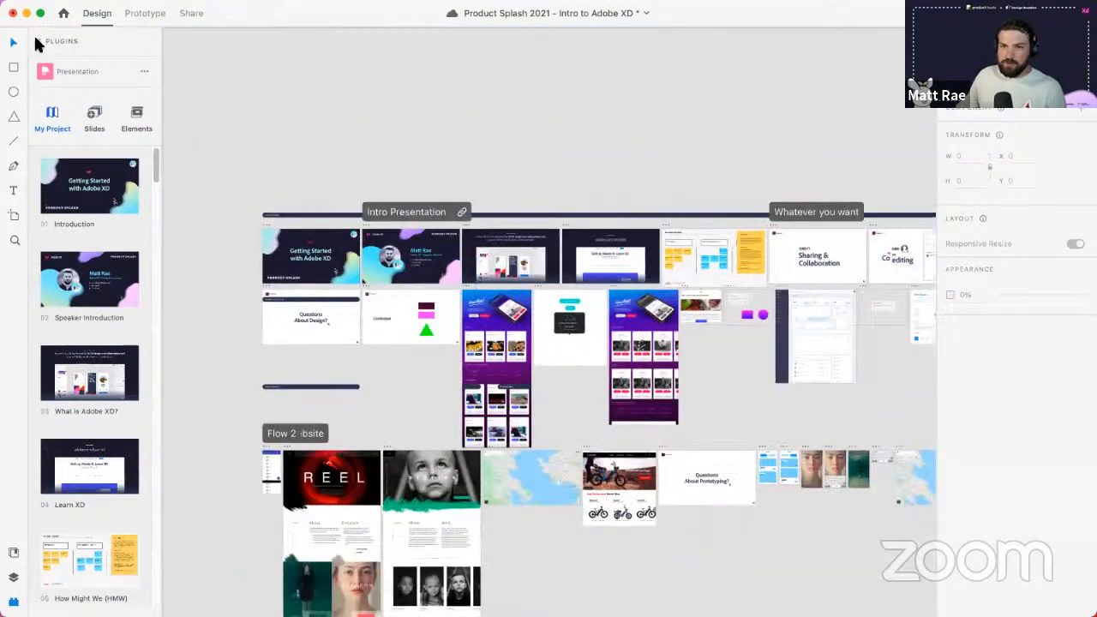
click(35, 41)
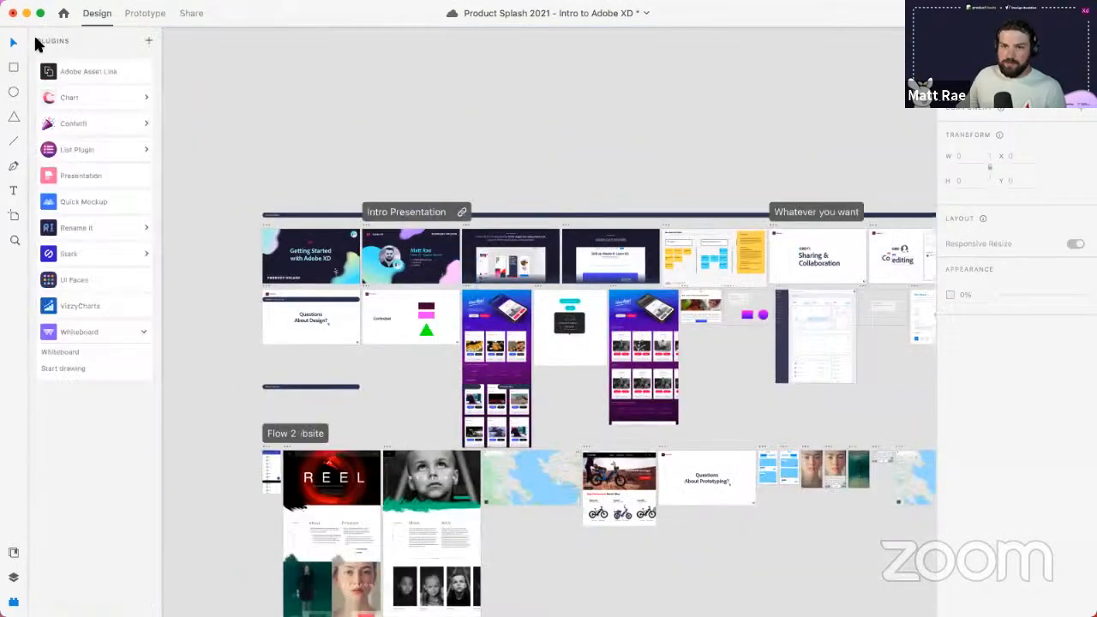
- Open UI Faces and draw a small rectangle to hold an avatar, zoomed to fit
click(96, 281)
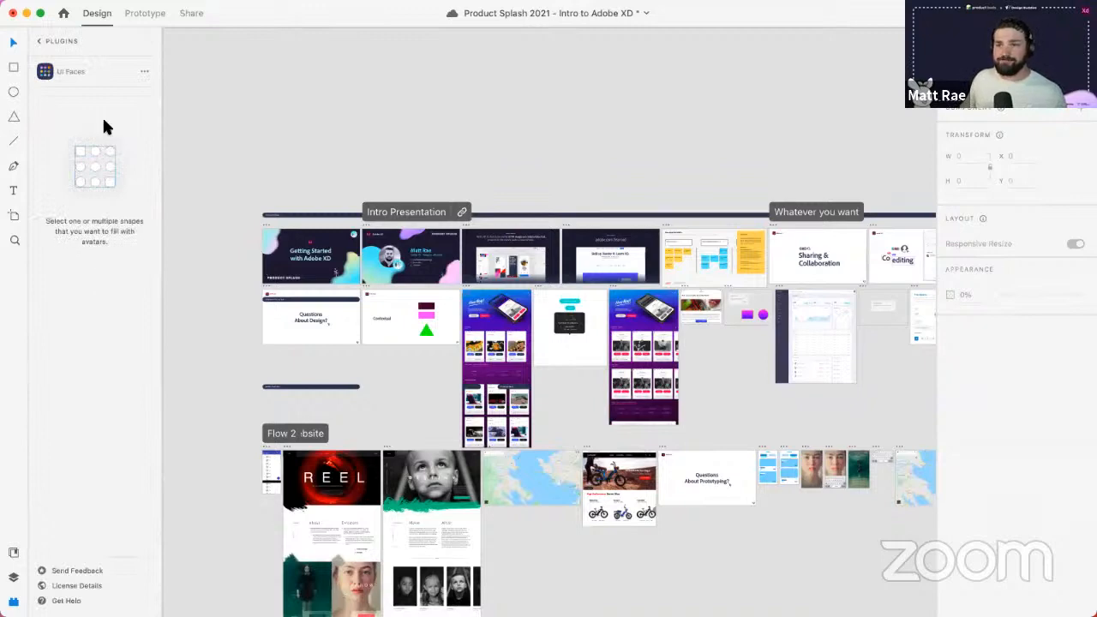
key(r)
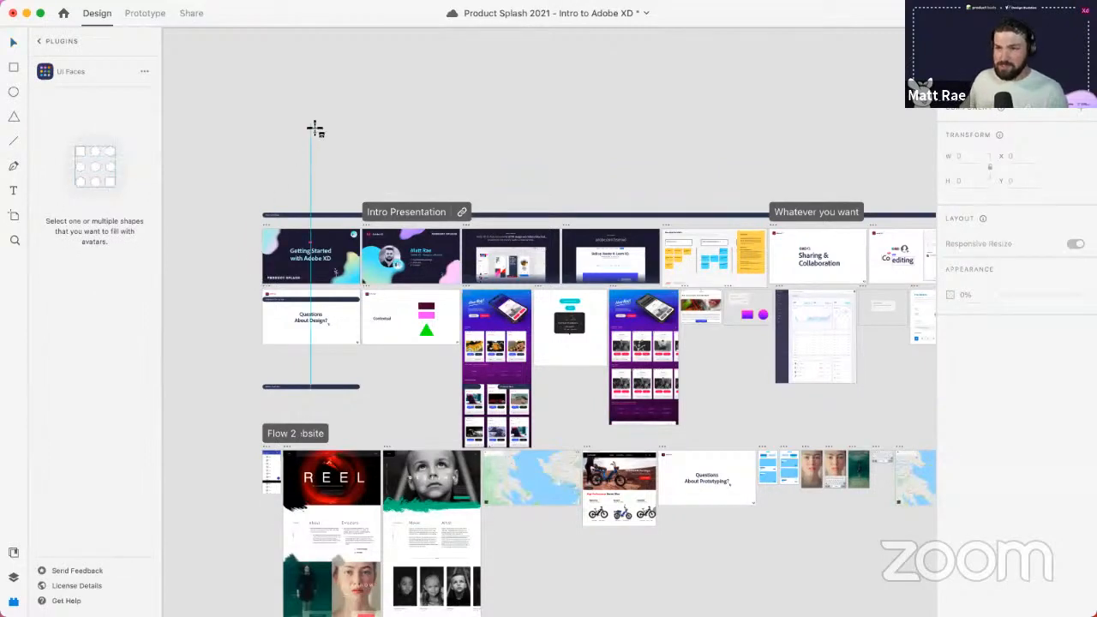
drag(314, 129, 342, 151)
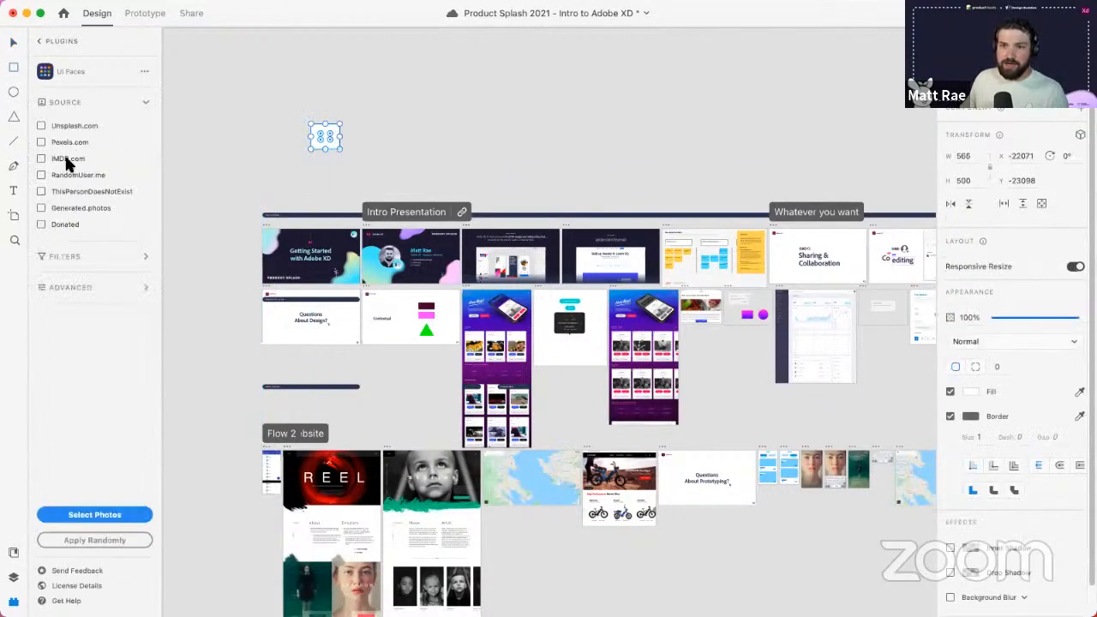
key(super+3)
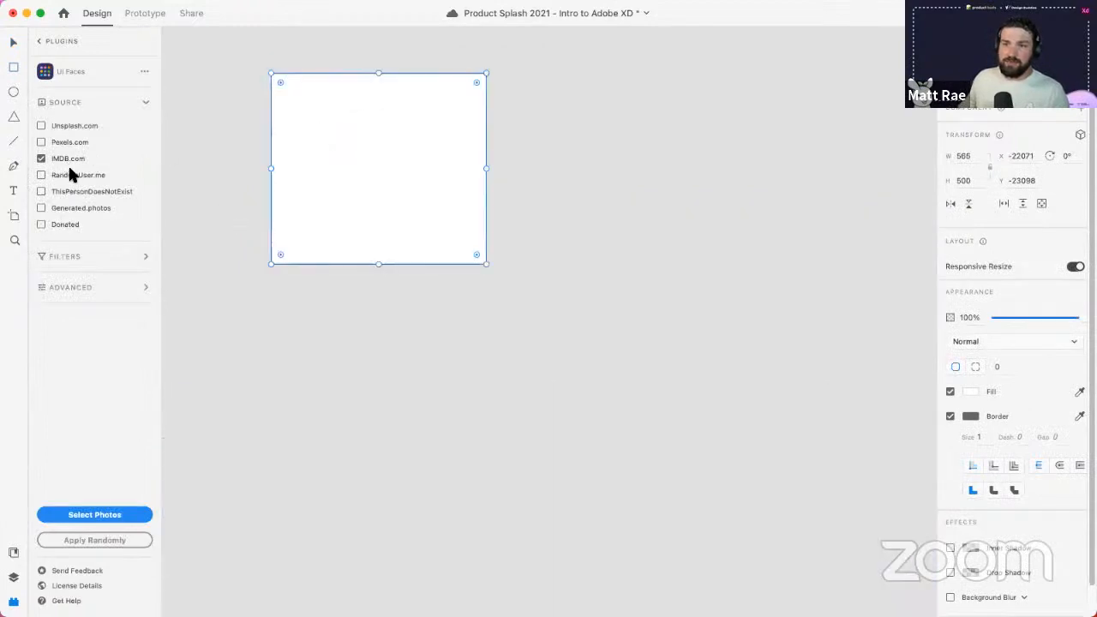
- Fill the rectangle with a random IMDB.com face and reshape it into a circle
click(65, 161)
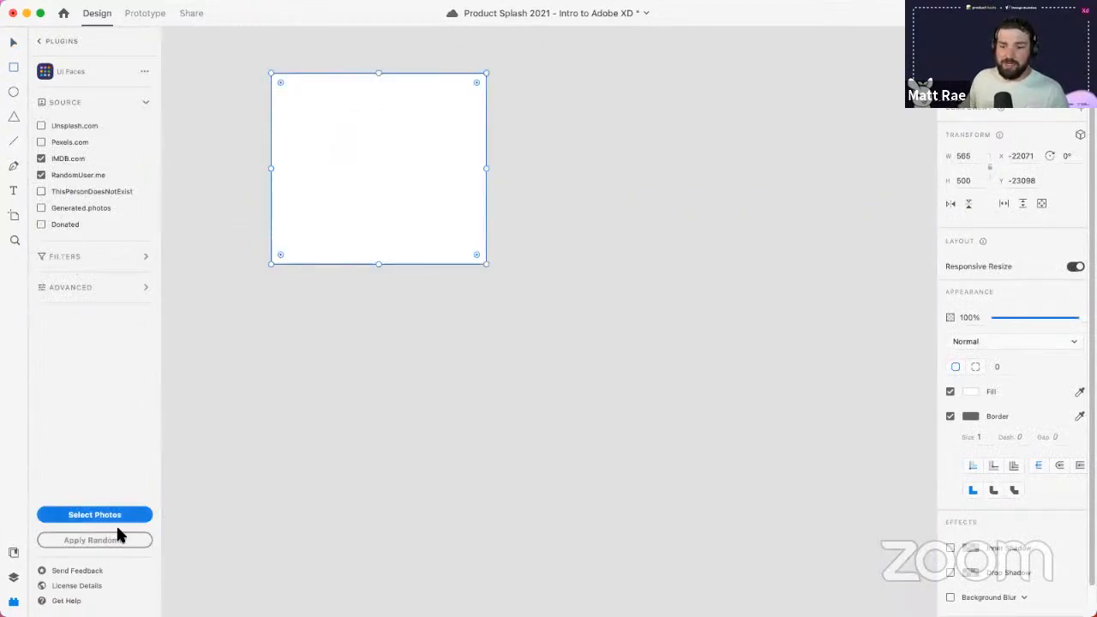
click(107, 539)
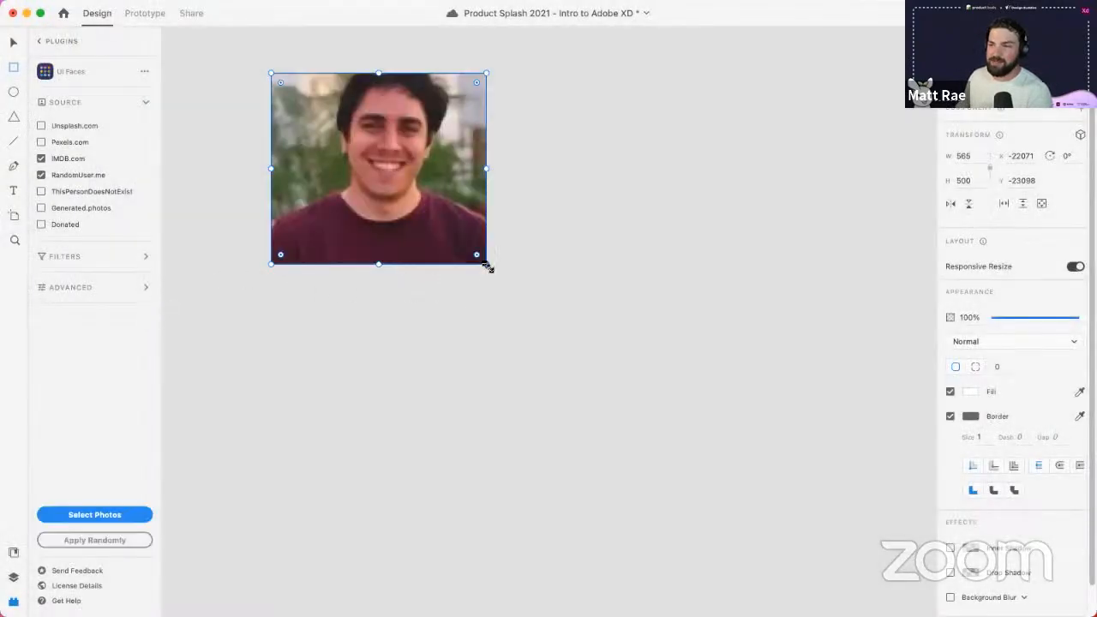
drag(485, 262, 402, 351)
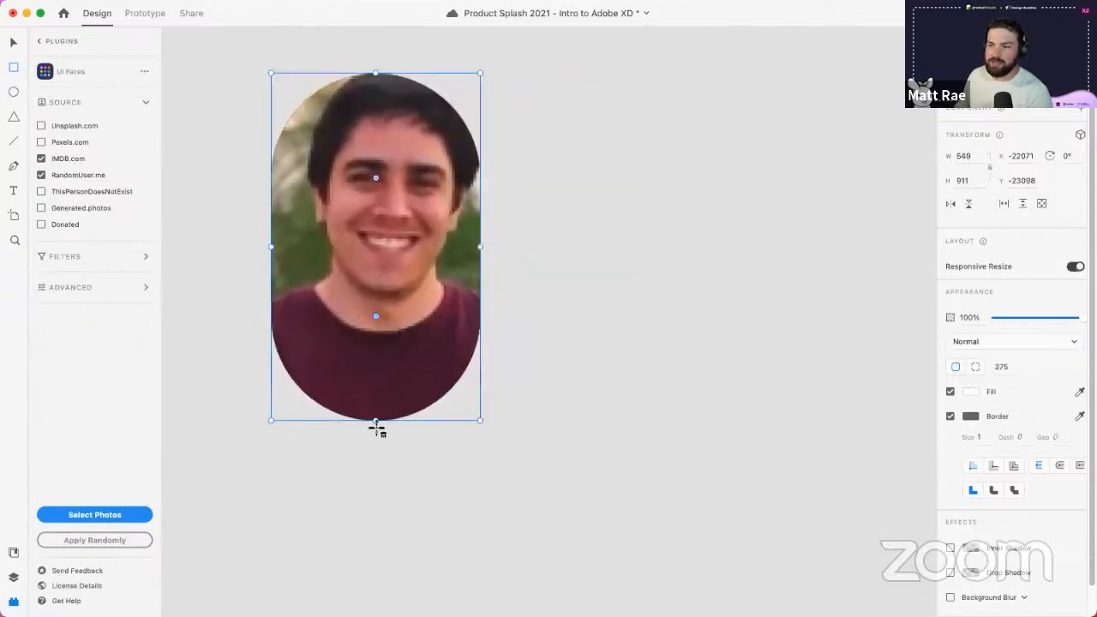
drag(377, 422, 376, 300)
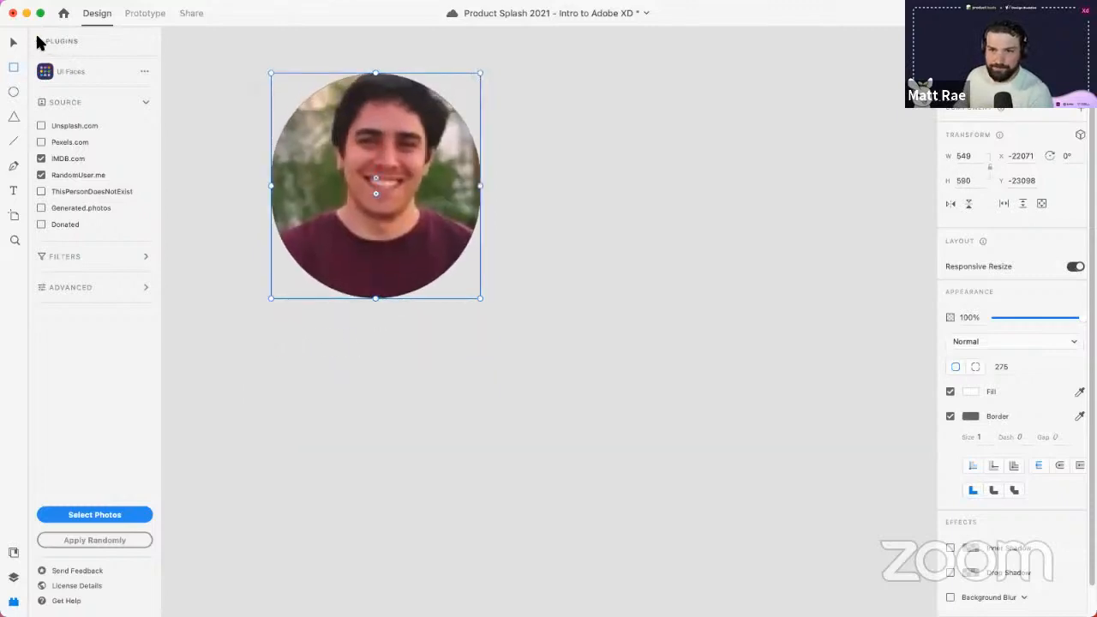
click(38, 39)
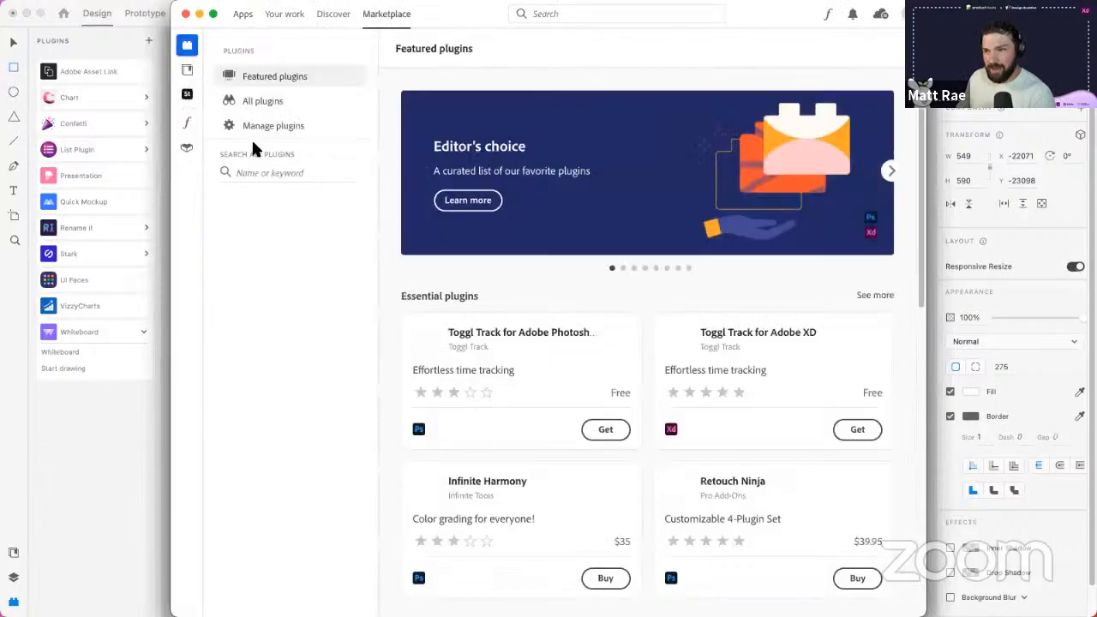
- Search the Creative Cloud plugin marketplace for 'google sheets' and review the results
scroll(557, 354, down, 3)
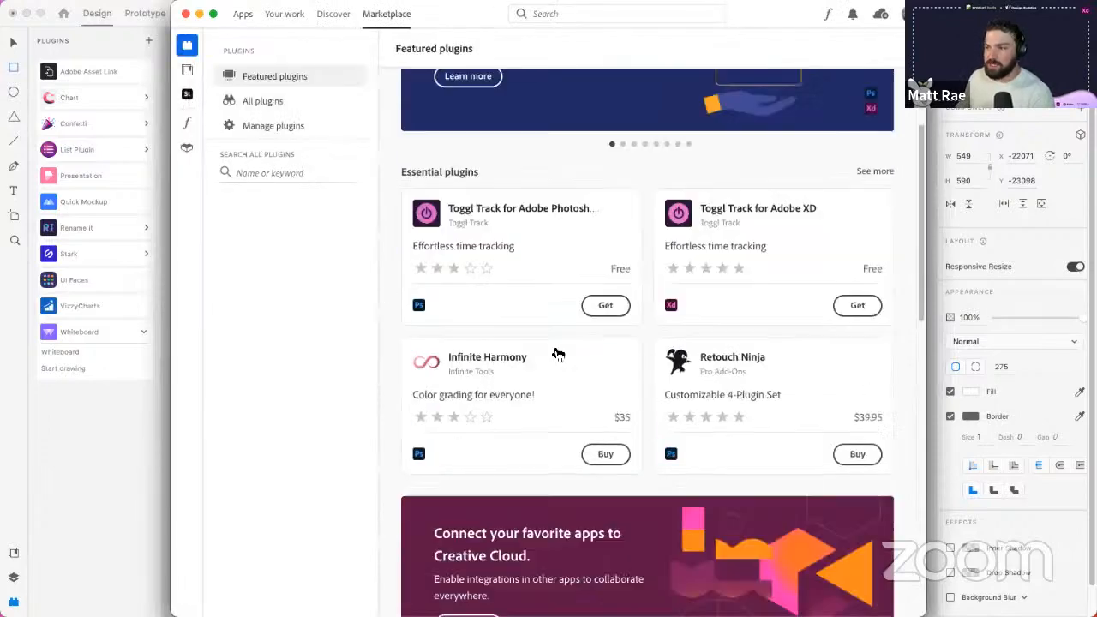
scroll(558, 354, down, 7)
scroll(599, 326, up, 4)
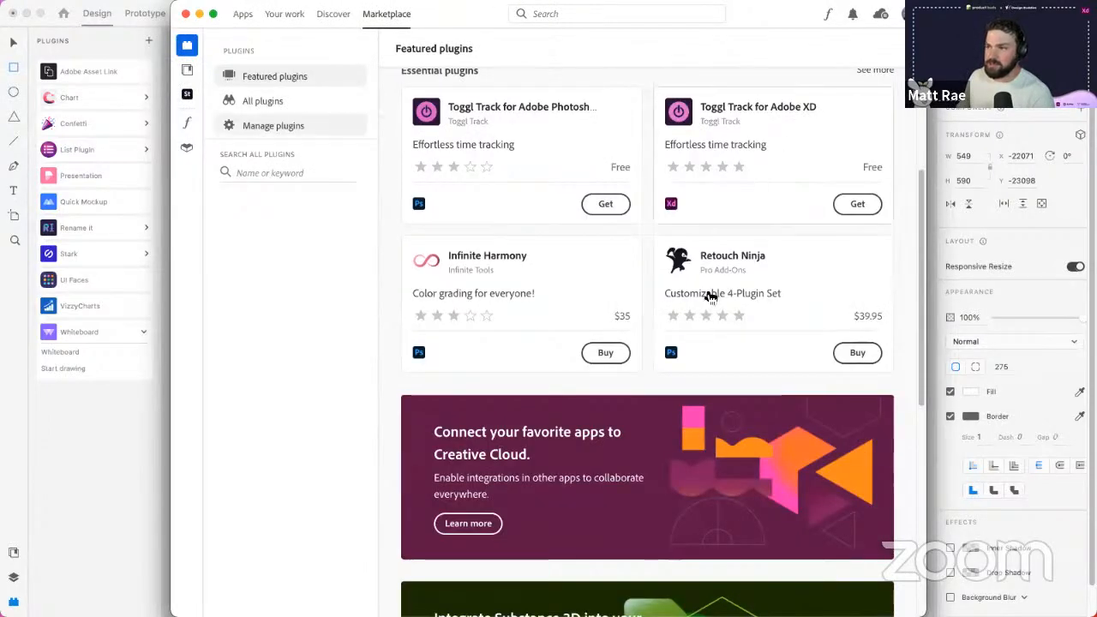
click(260, 172)
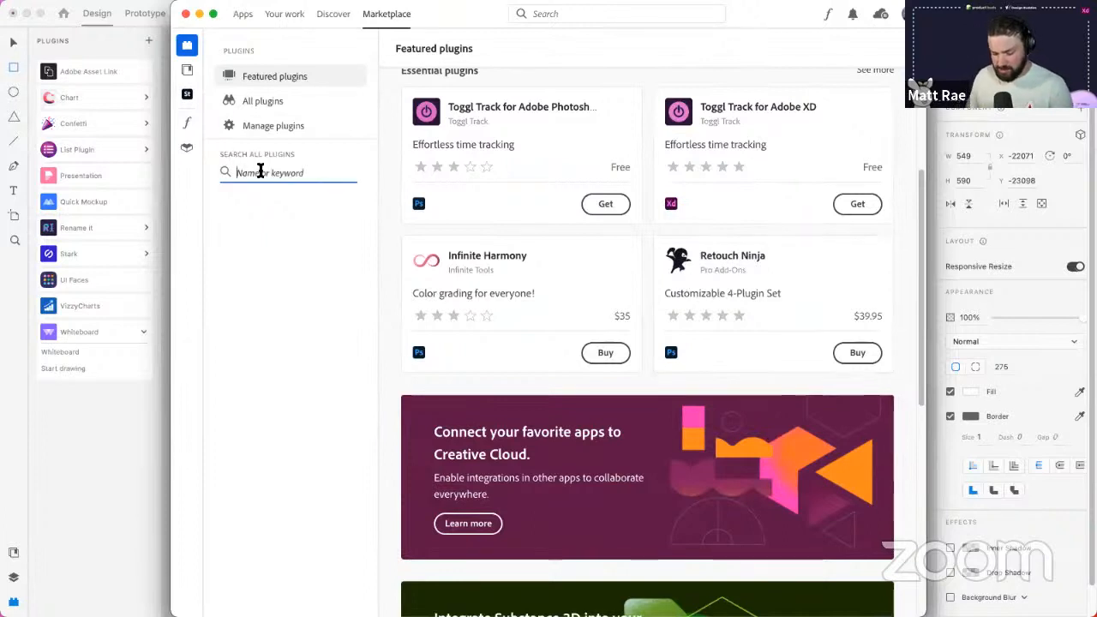
text(google shee)
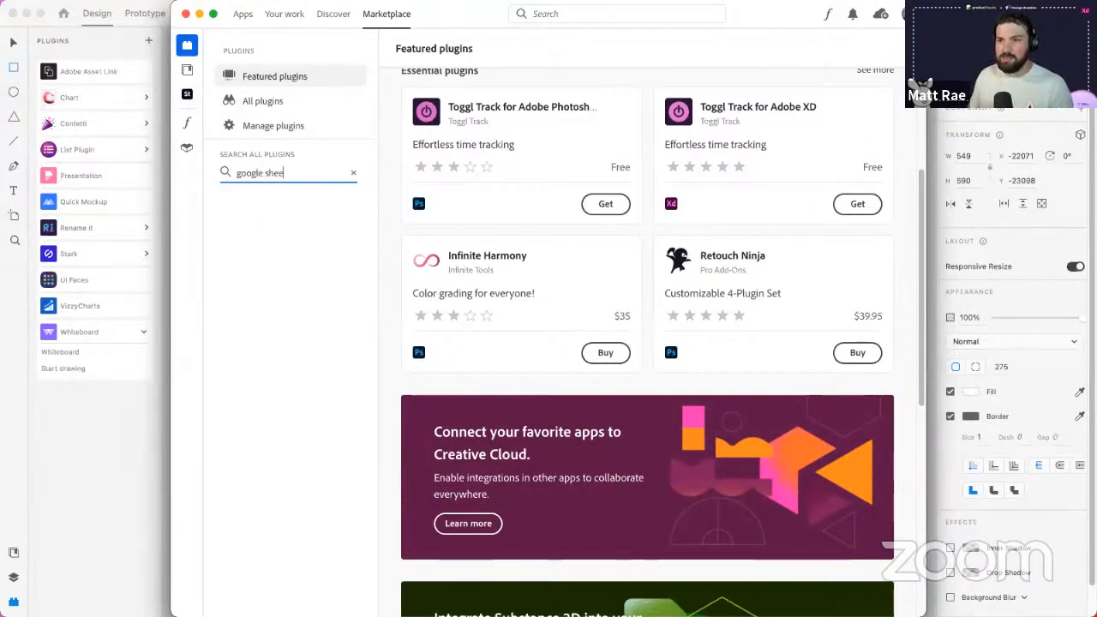
text(ts)
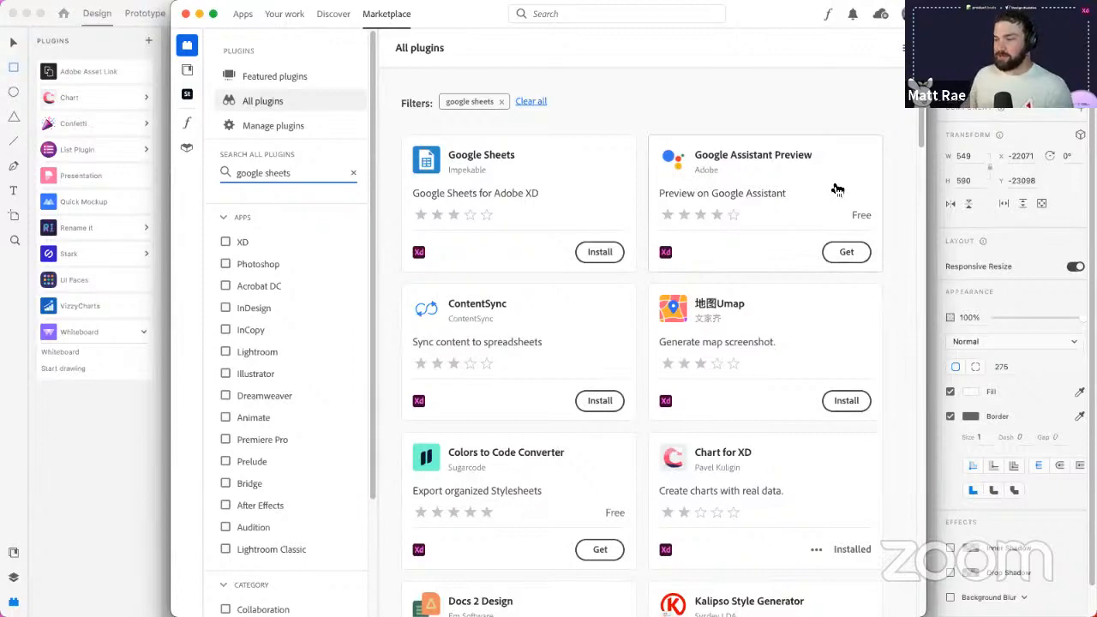
scroll(588, 398, down, 8)
scroll(587, 398, up, 8)
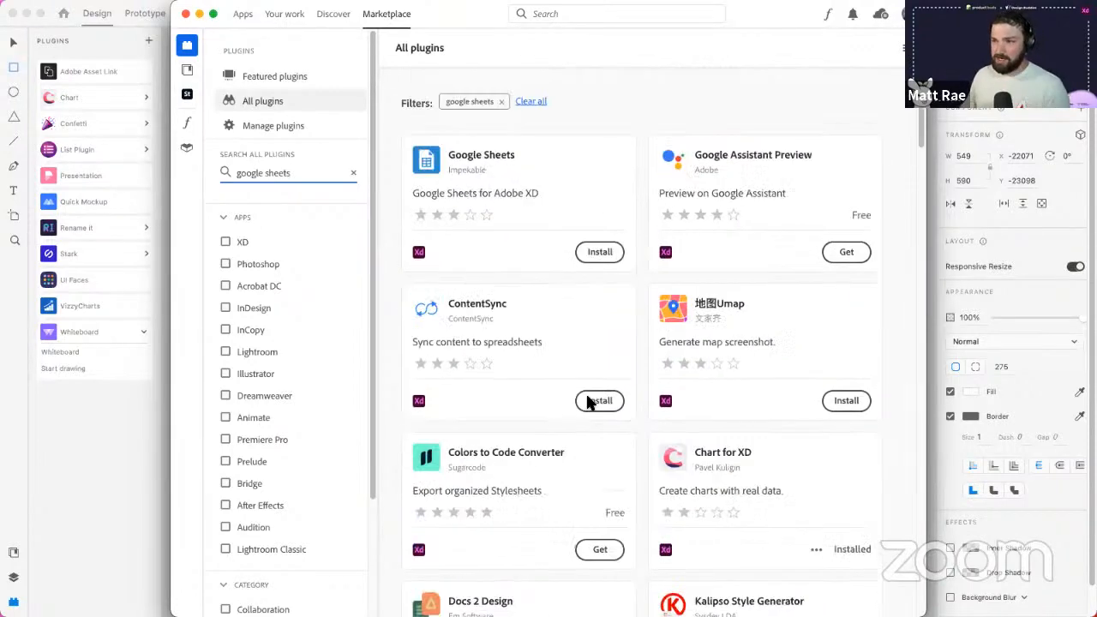
click(133, 51)
- Glance at File > Get UI Kits, then delete the circular avatar photo and save
click(72, 9)
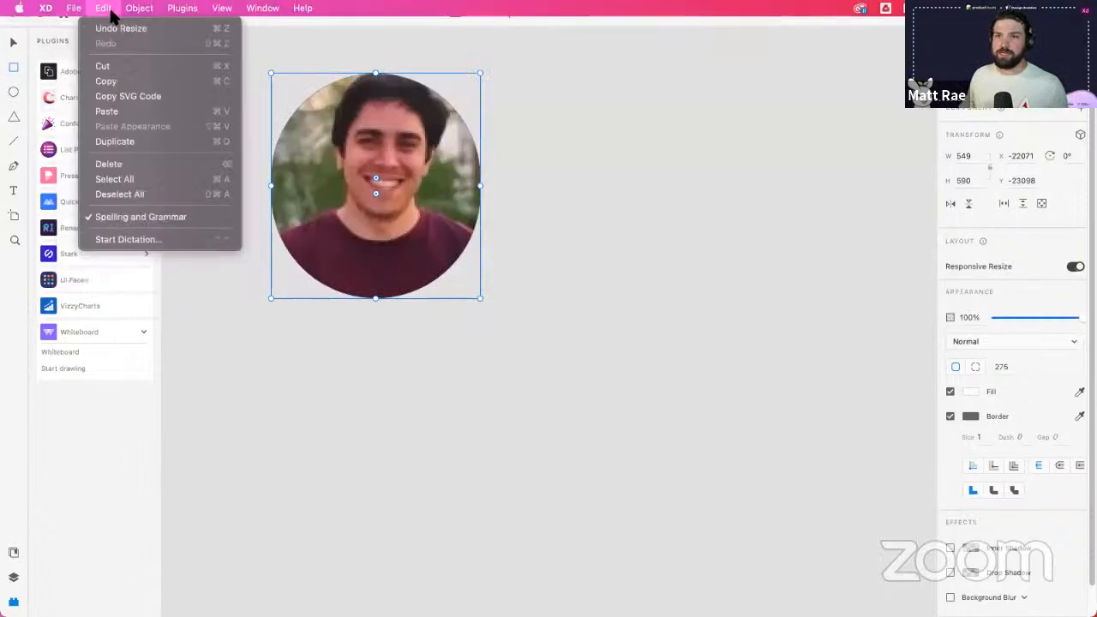
mouse_move(95, 92)
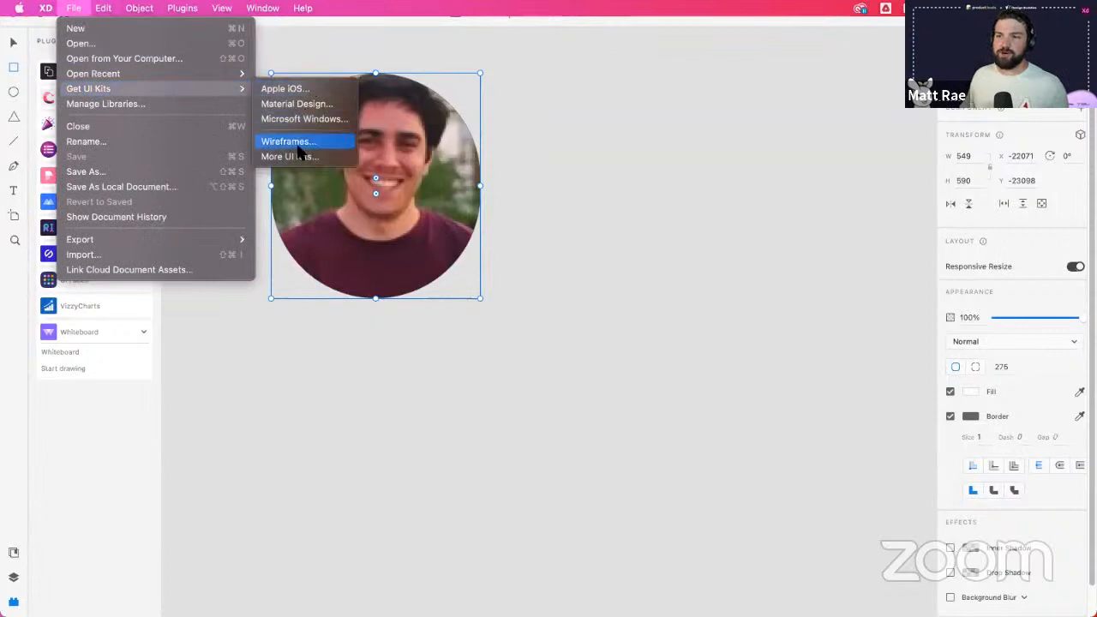
click(385, 343)
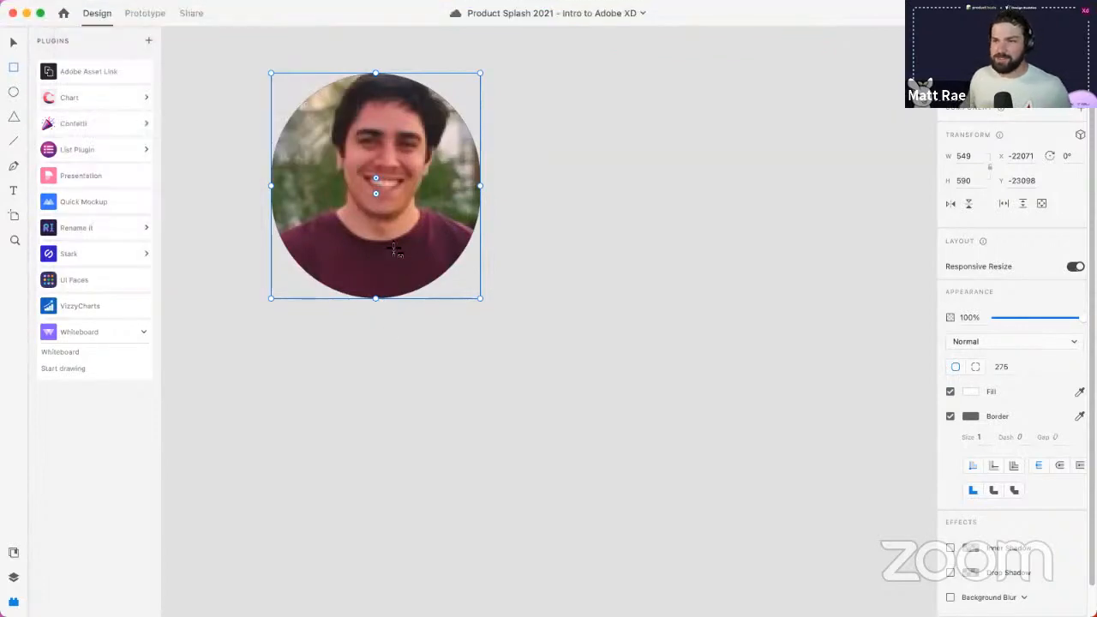
key(Delete)
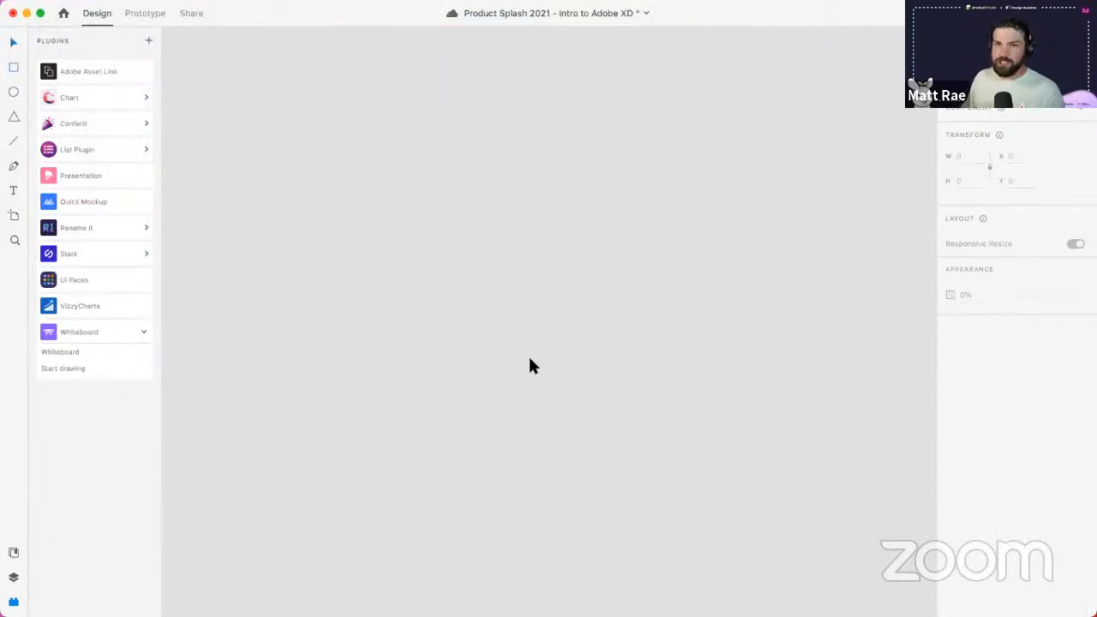
key(cmd+s)
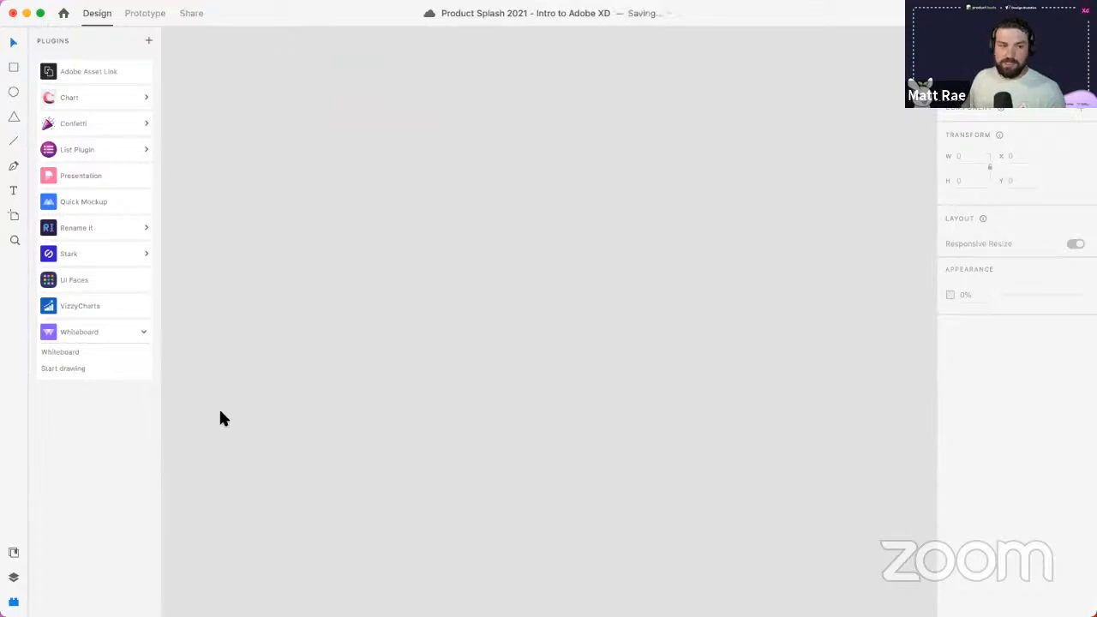
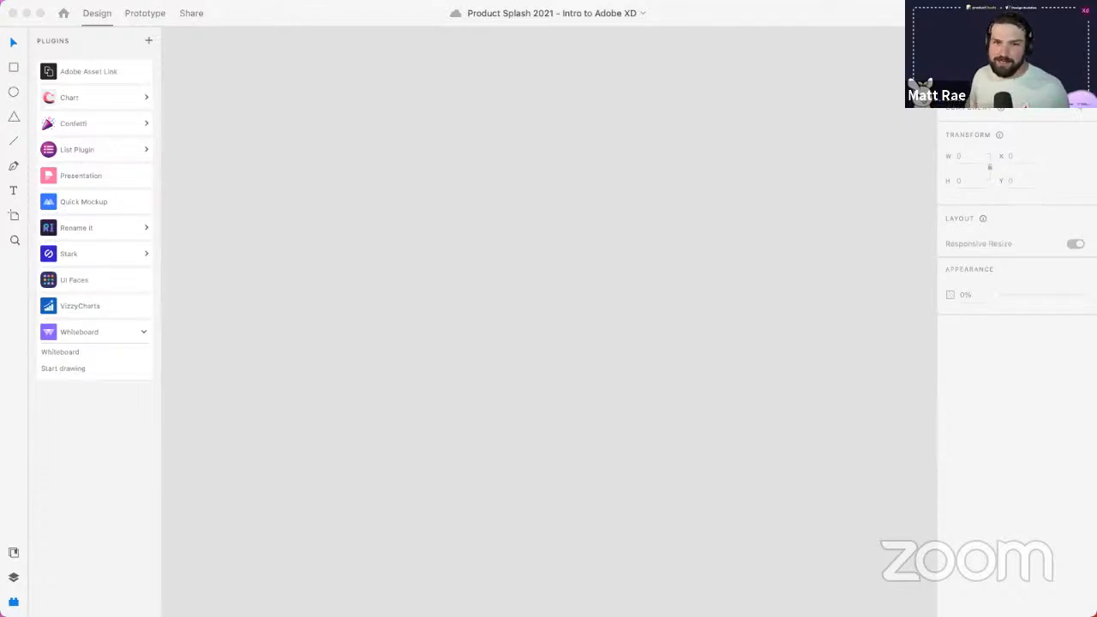
- Zoom out to reveal the Intro Presentation slide artboards and the website screens
scroll(533, 226, down, 8)
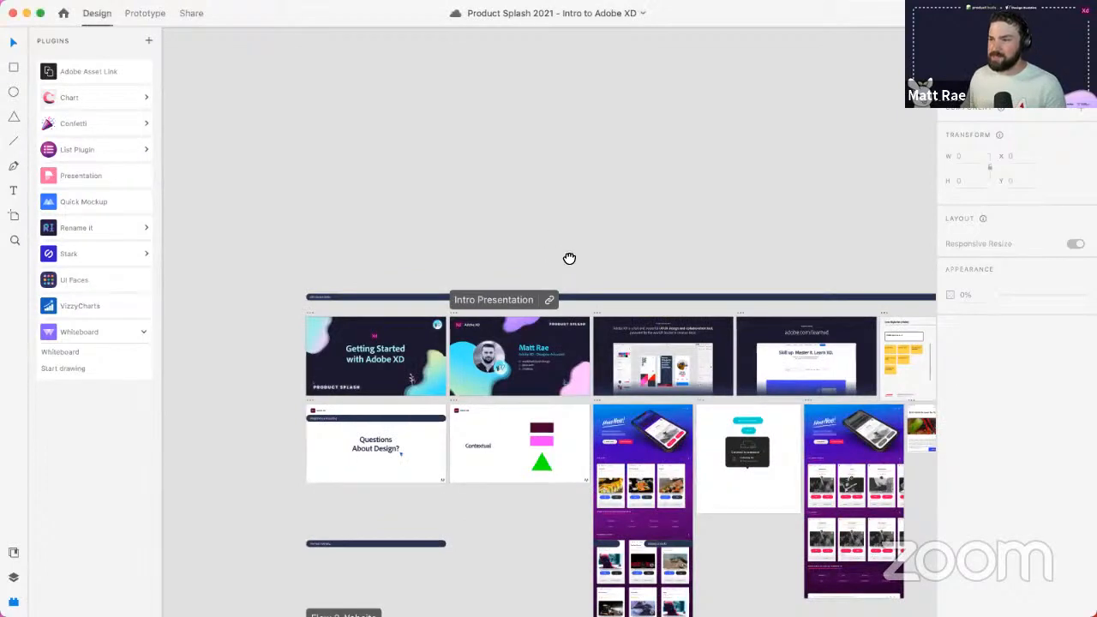
- Navigate to the Padding artboard and delete its Save button, keeping Open in a new Tab...
drag(568, 257, 470, 40)
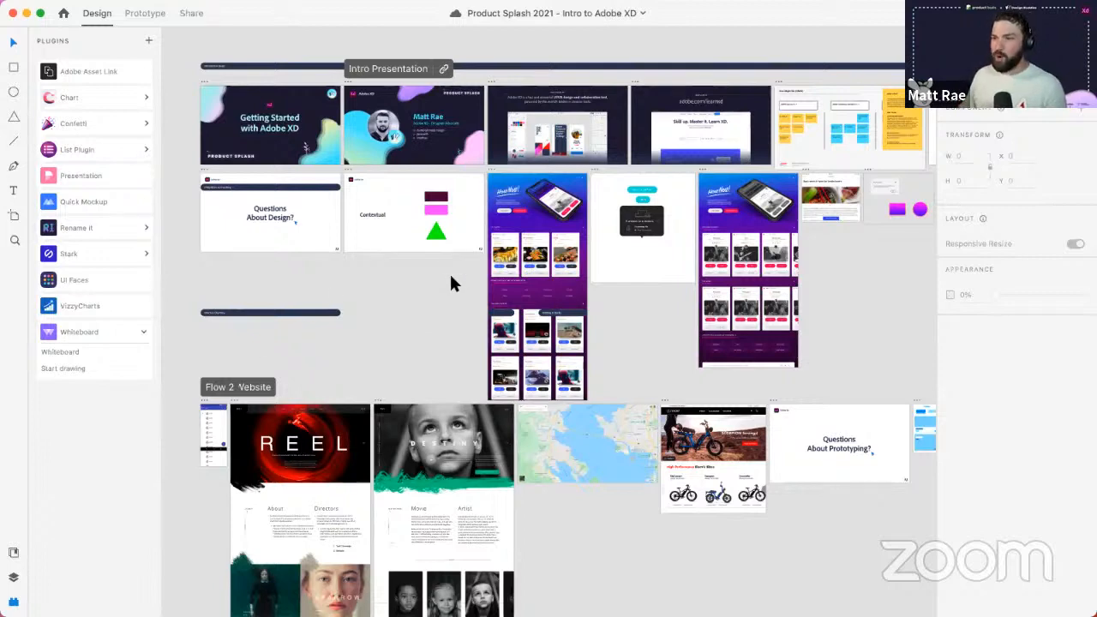
drag(648, 208, 486, 316)
scroll(486, 316, up, 10)
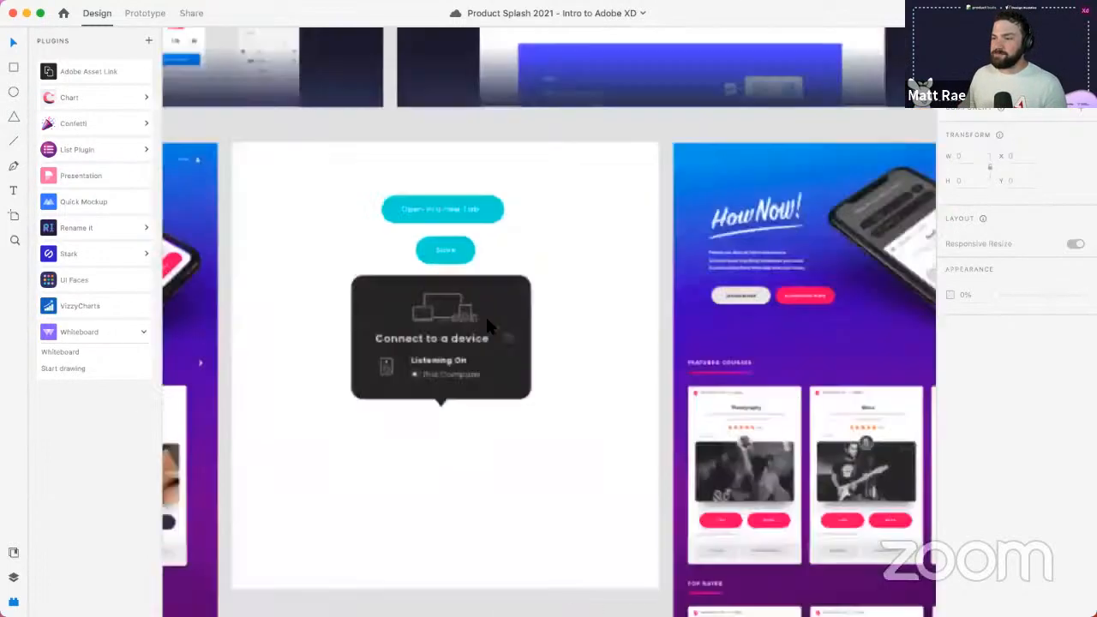
scroll(600, 360, left, 3)
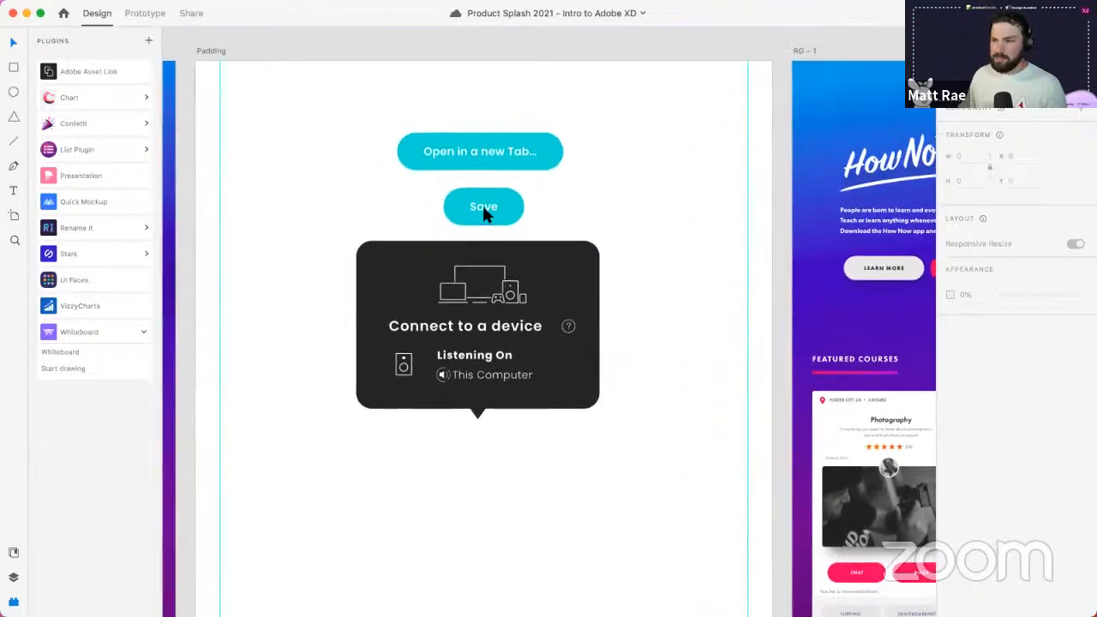
click(497, 216)
key(Delete)
click(478, 139)
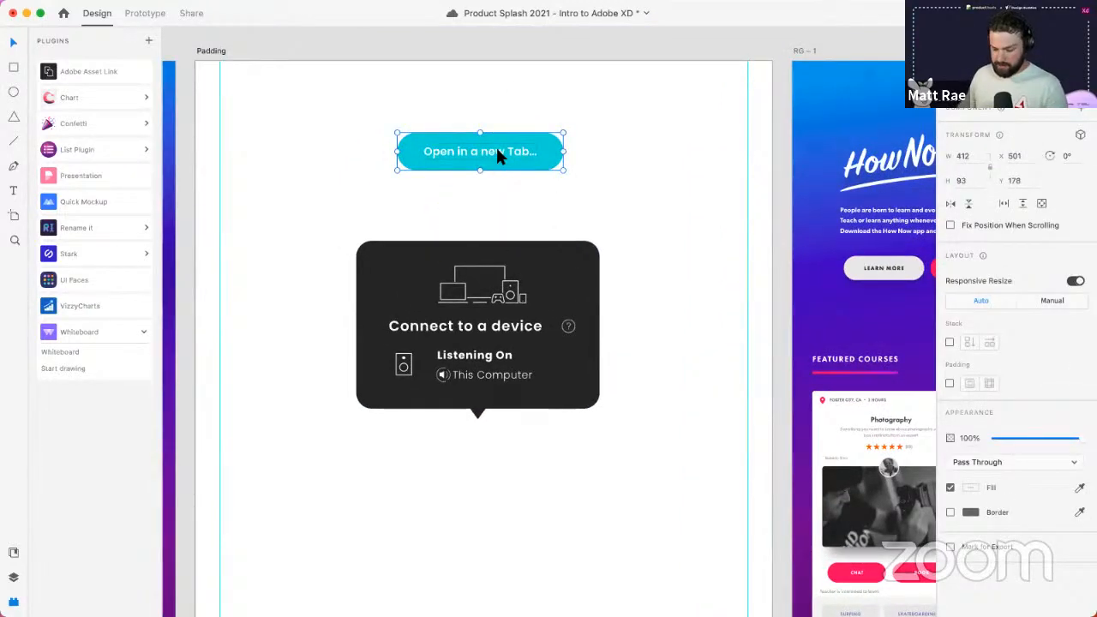
- Ungroup the Open in a new Tab... button and drag its label above the cyan pill
key(shift+super+g)
click(492, 95)
click(493, 146)
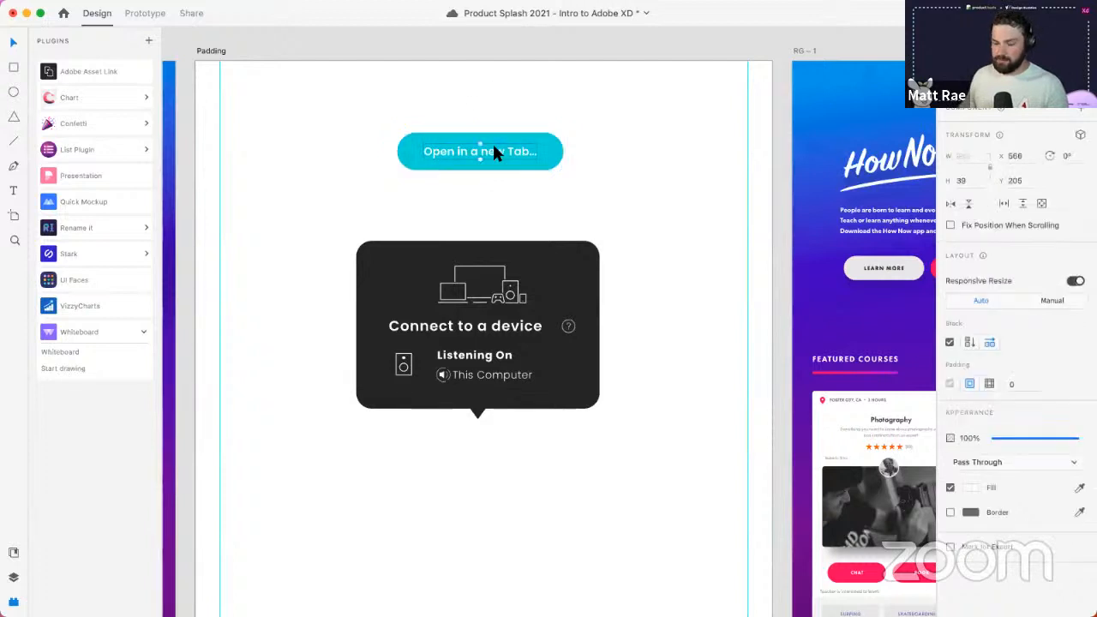
key(super+y)
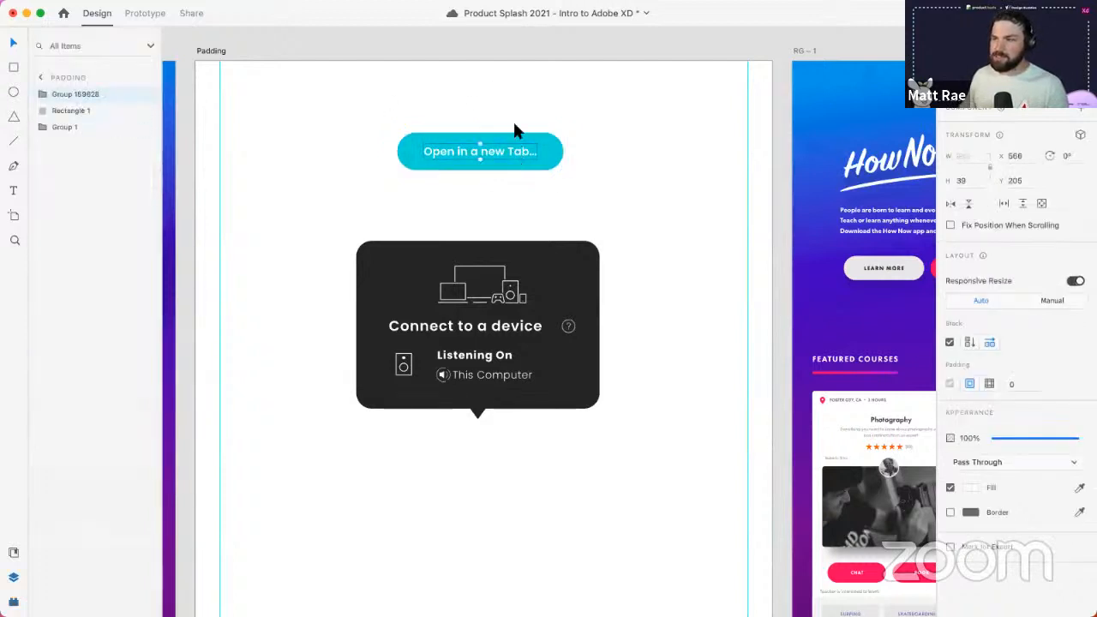
drag(518, 155, 513, 104)
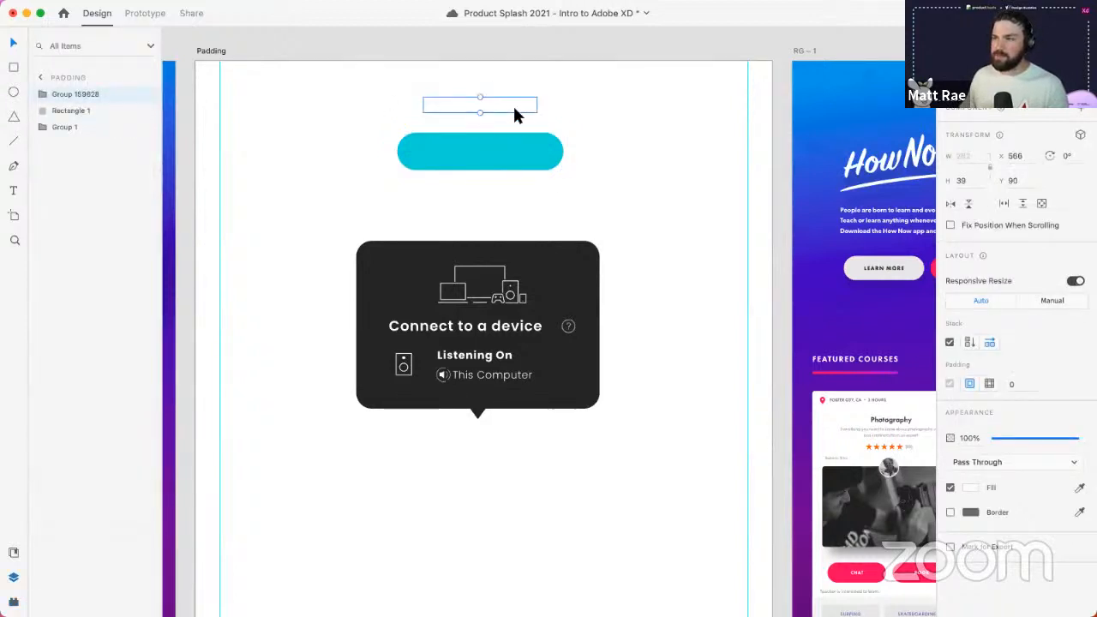
- Make the label grey and ungroup it into a plain text layer
click(970, 486)
click(807, 455)
click(627, 184)
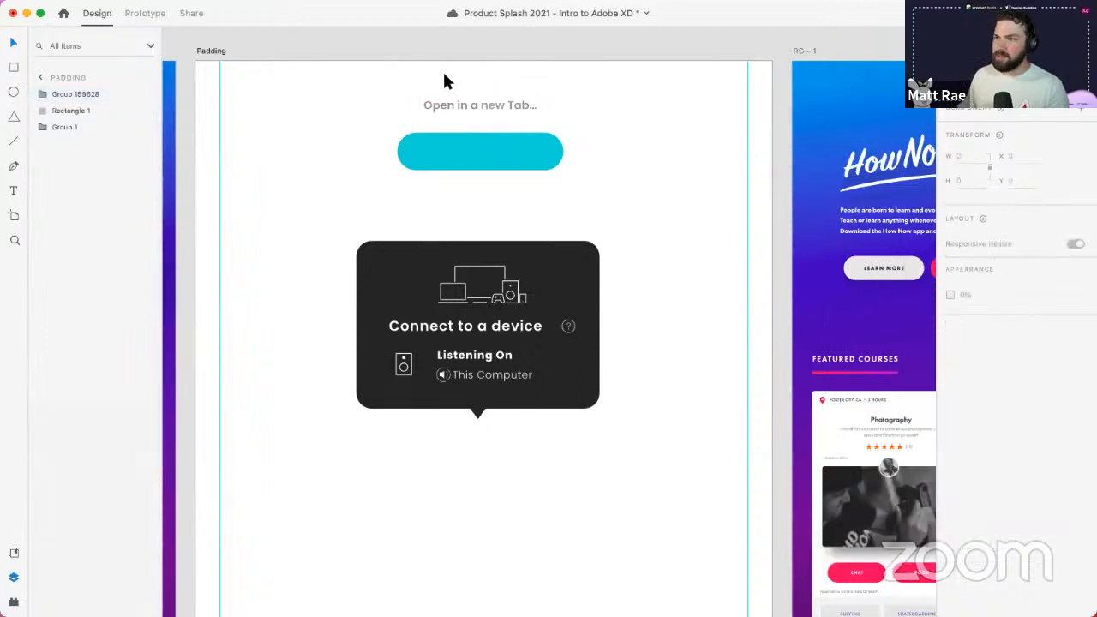
scroll(454, 109, up, 5)
scroll(454, 111, up, 2)
click(480, 107)
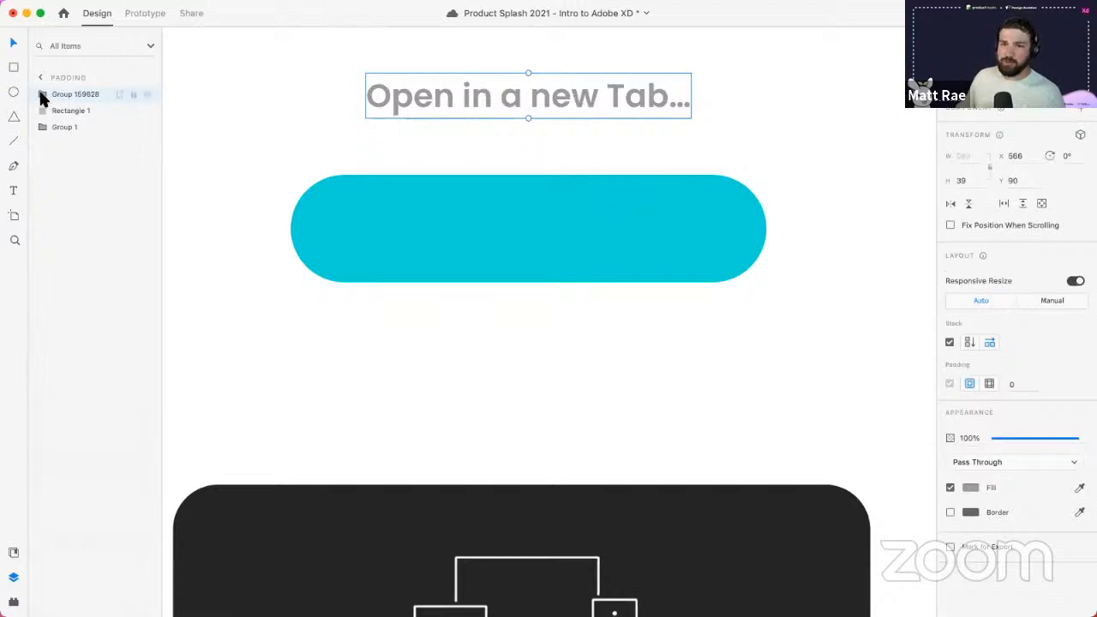
key(super+shift+g)
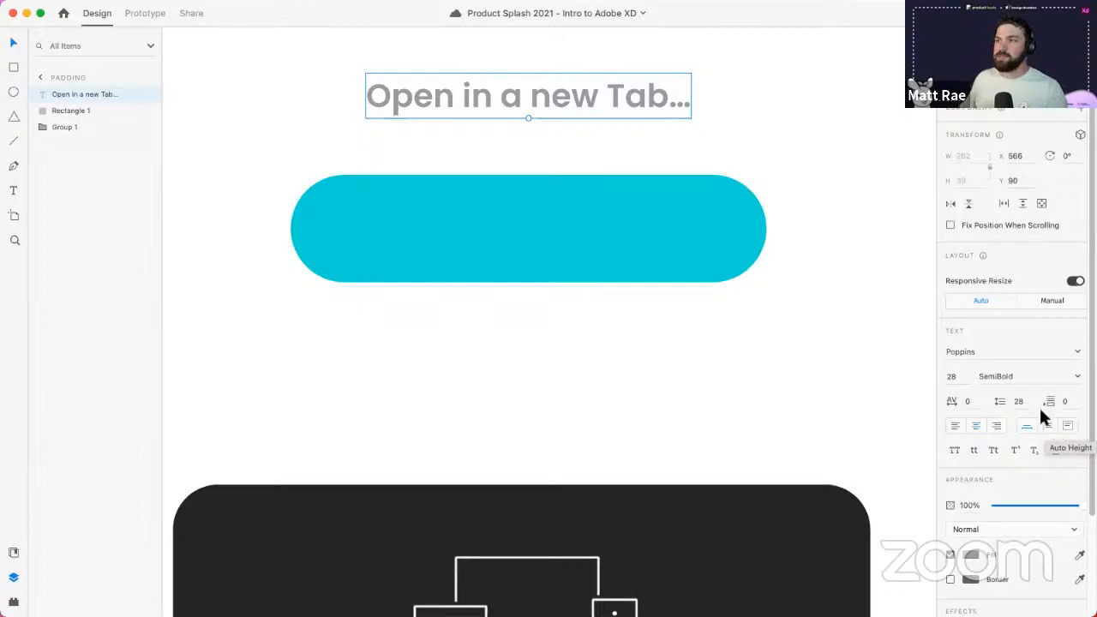
- Move the label back into the cyan rectangle and group them as 'Primary Button'
drag(568, 106, 567, 223)
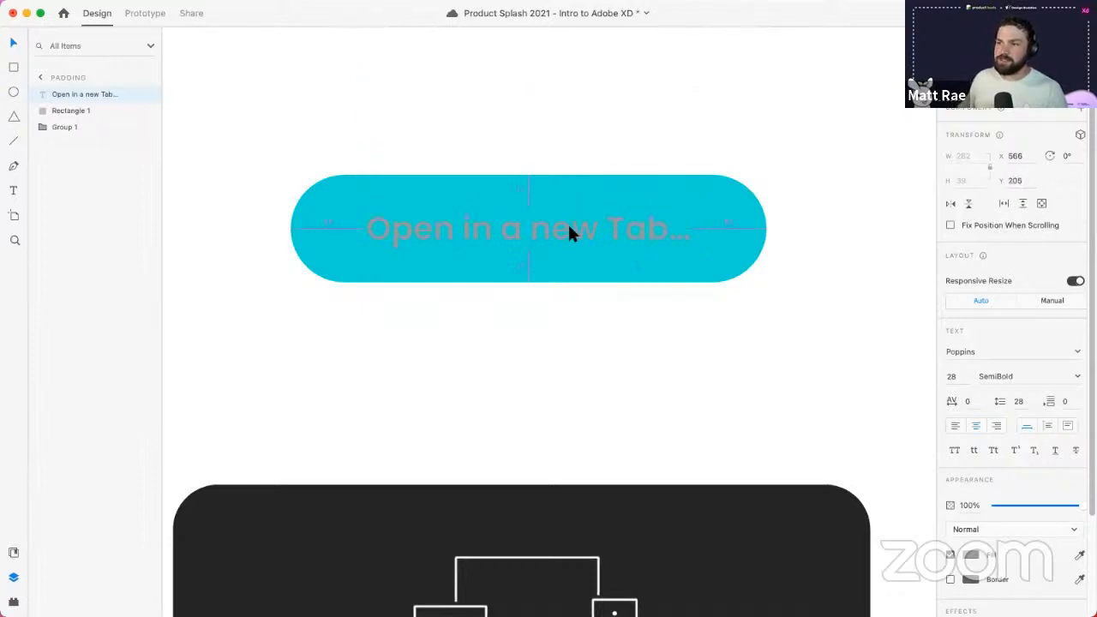
click(528, 190)
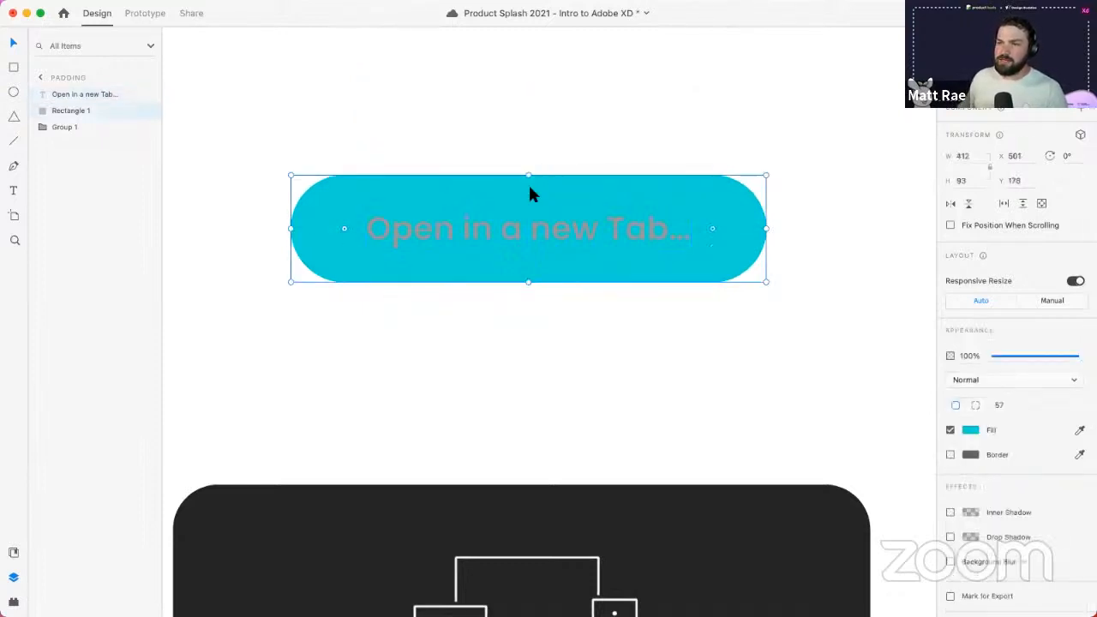
shift+click(78, 96)
right_click(74, 113)
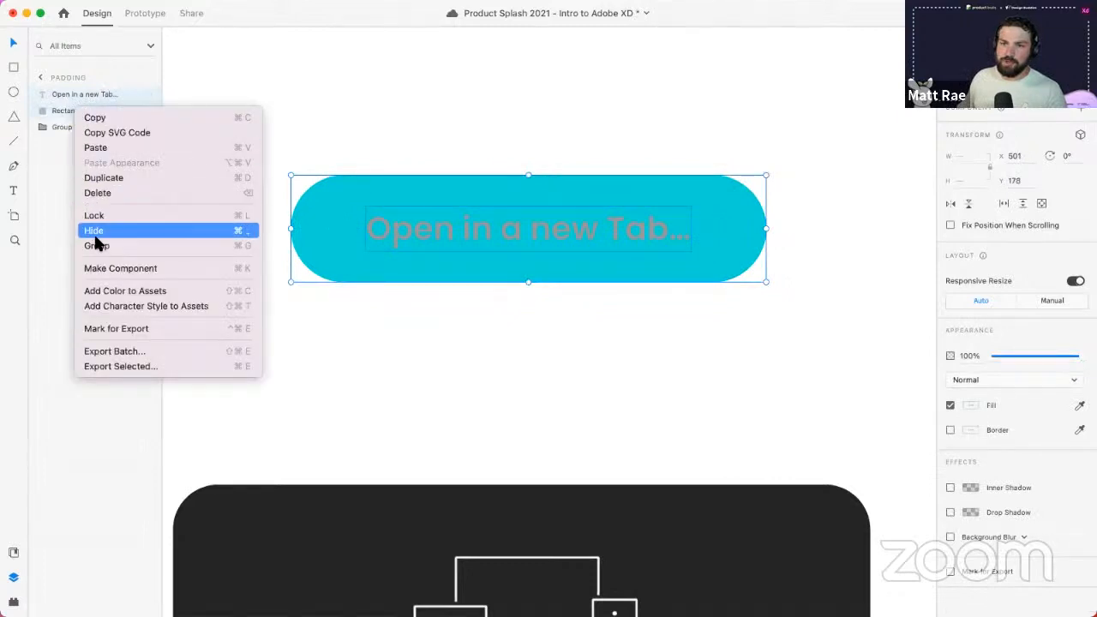
click(97, 245)
double_click(74, 94)
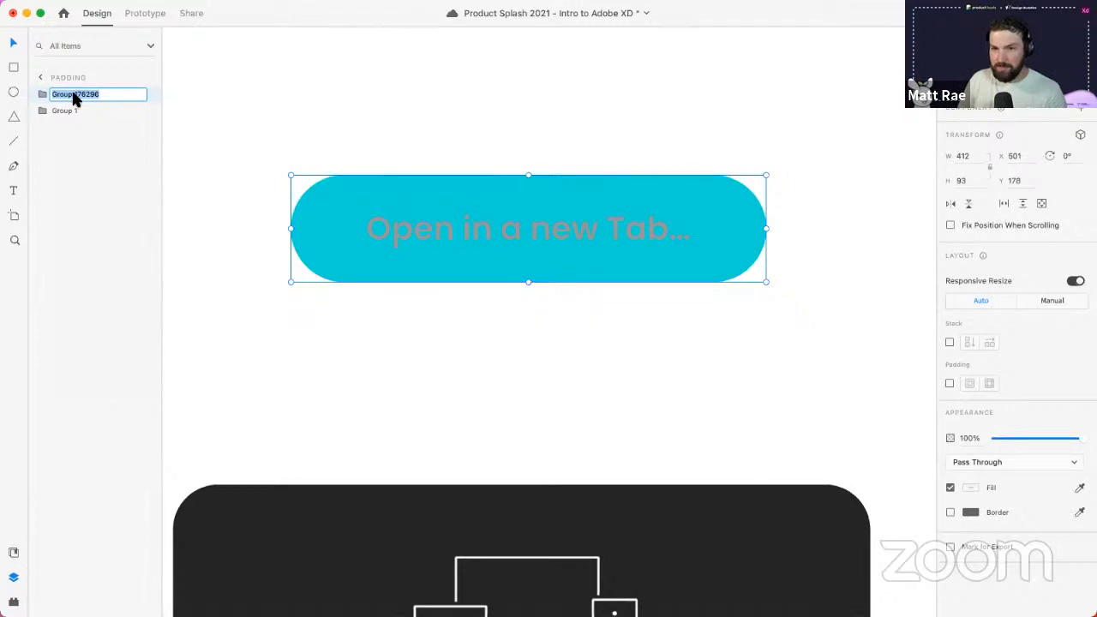
text(Primary Button)
key(Return)
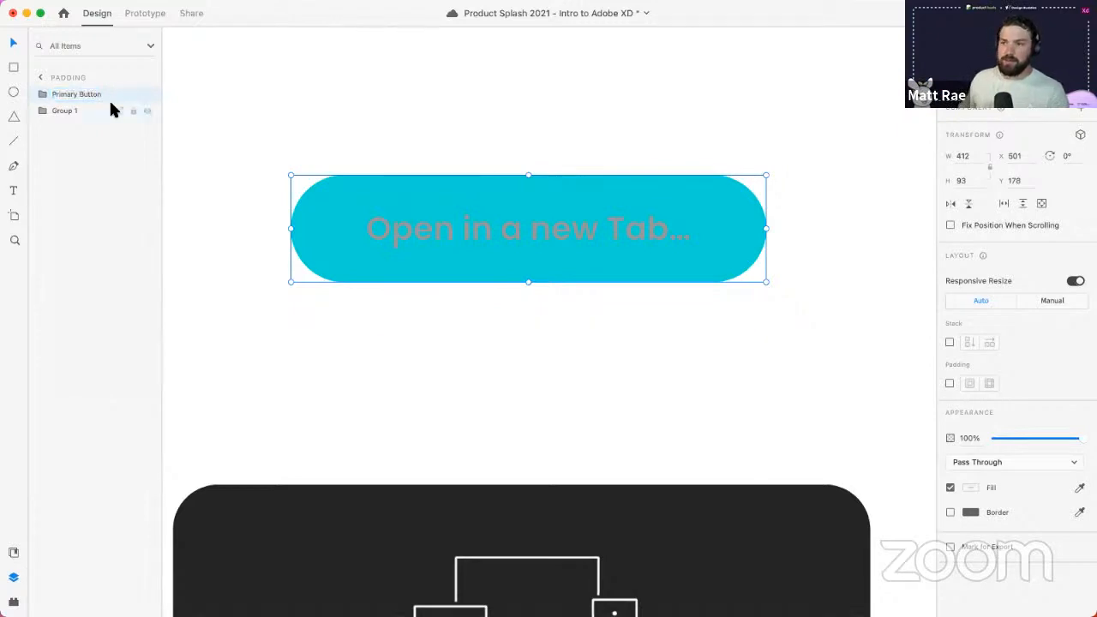
- Set the label's fill to white and reselect the Primary Button group
double_click(469, 227)
click(971, 538)
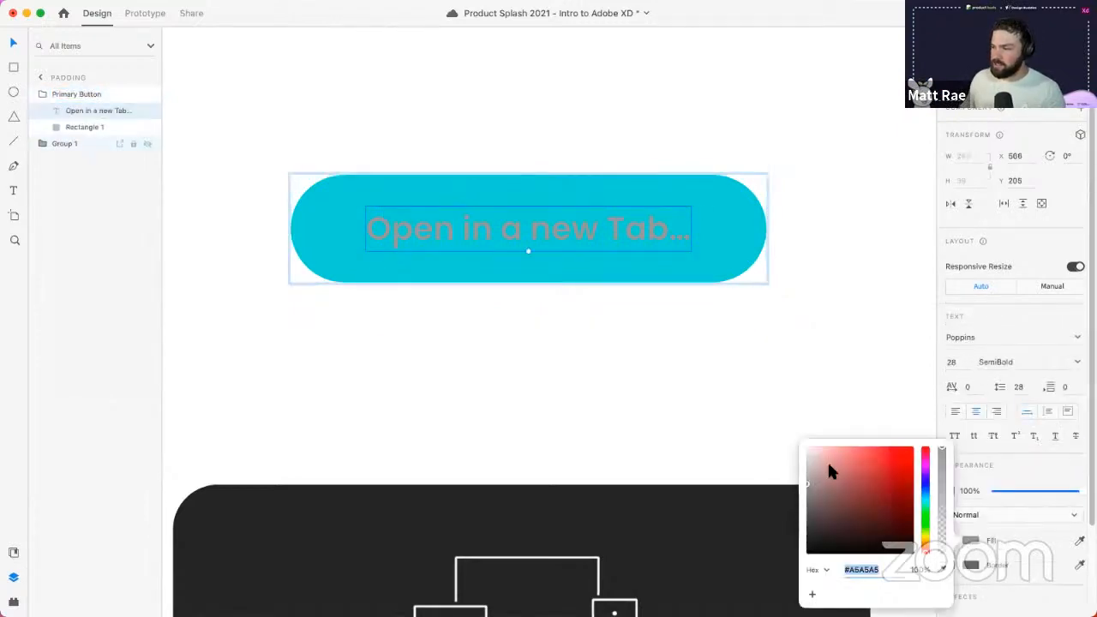
drag(827, 463, 775, 359)
click(773, 354)
click(615, 225)
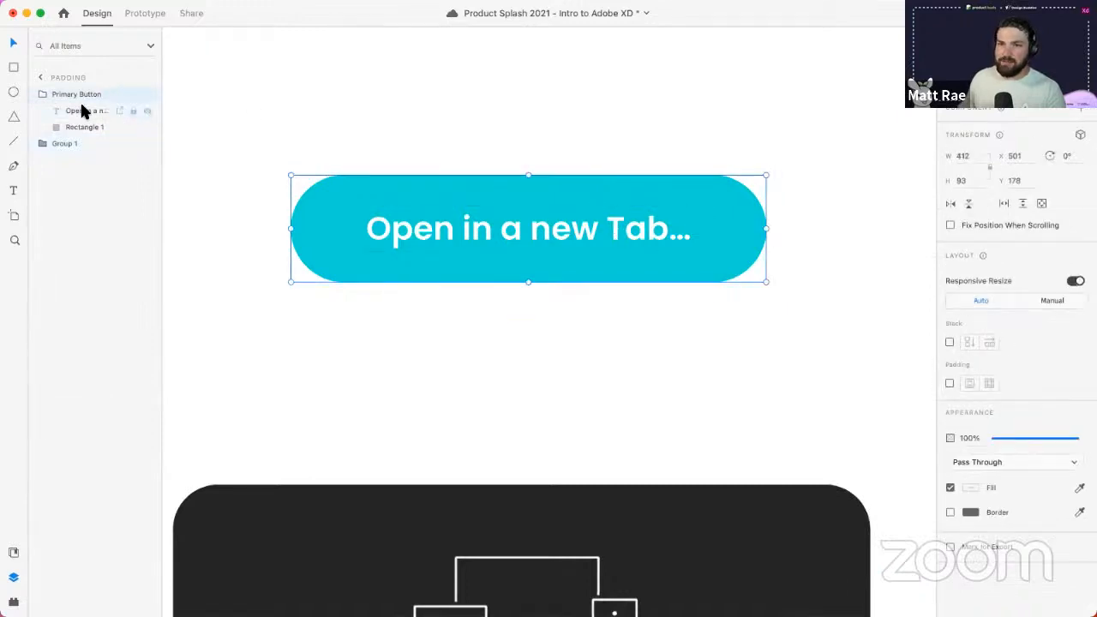
key(alt+super+8)
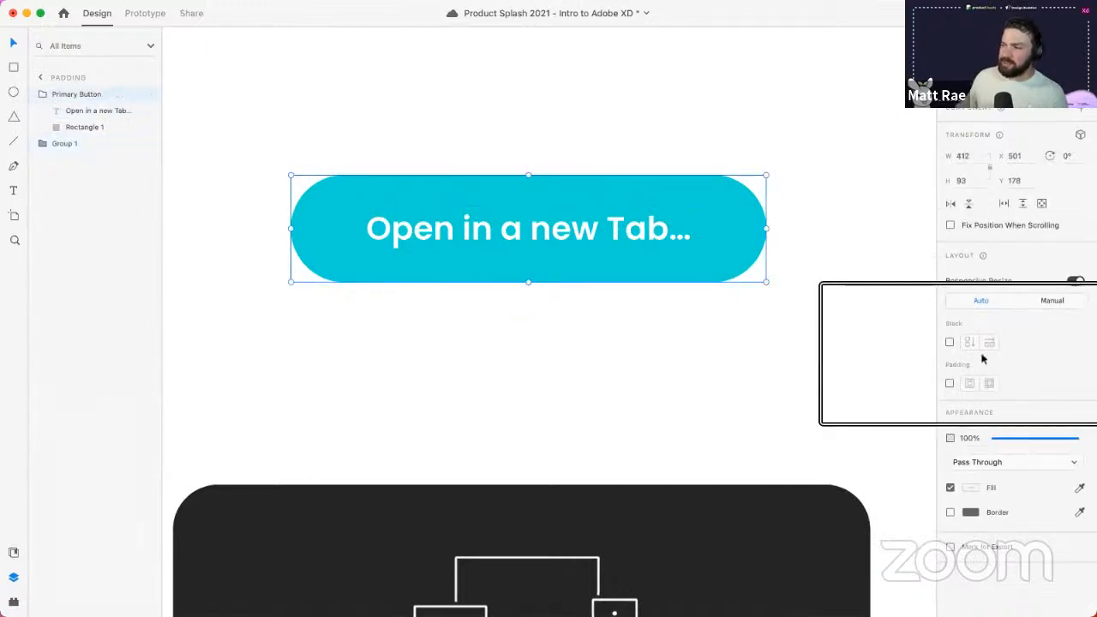
- Enable per-side padding on Primary Button, setting left and right to 65
click(949, 384)
key(alt+super+8)
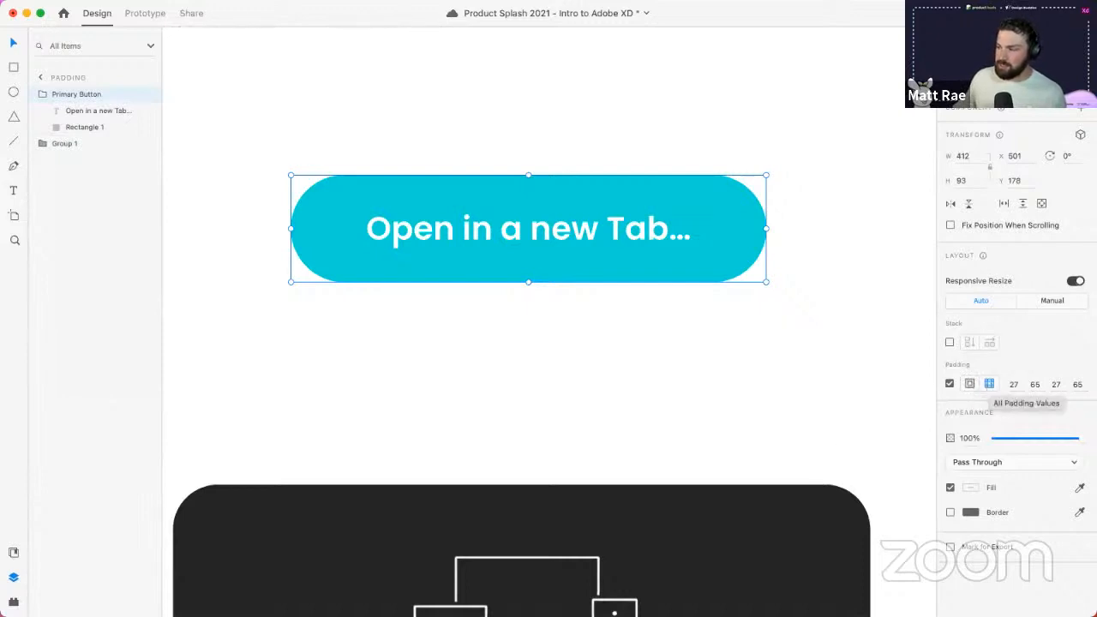
click(959, 385)
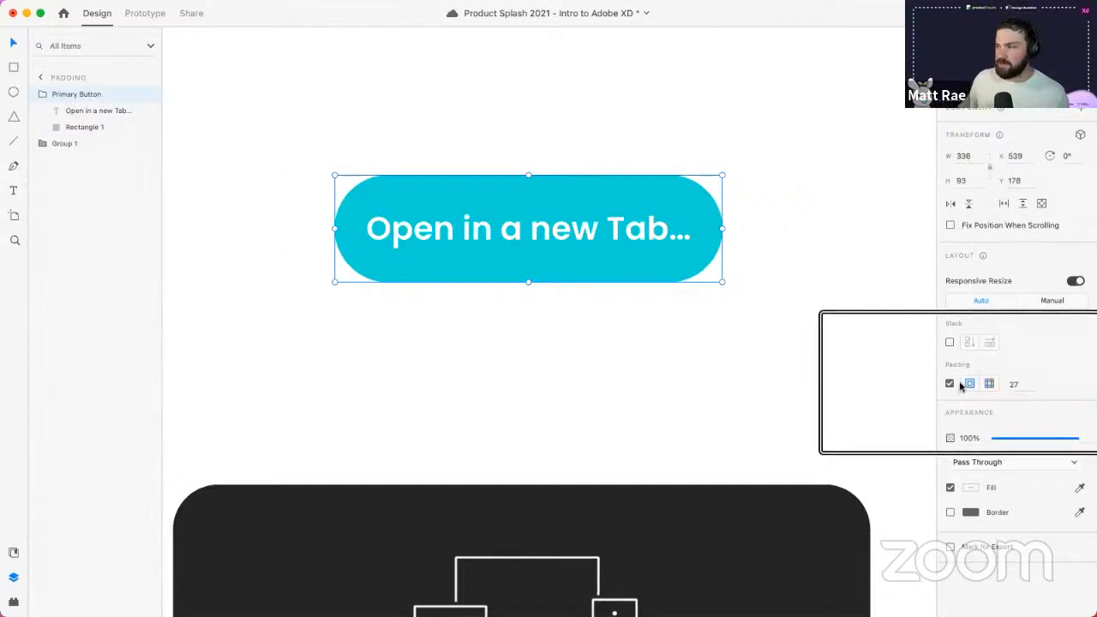
click(989, 384)
click(1009, 384)
key(Tab)
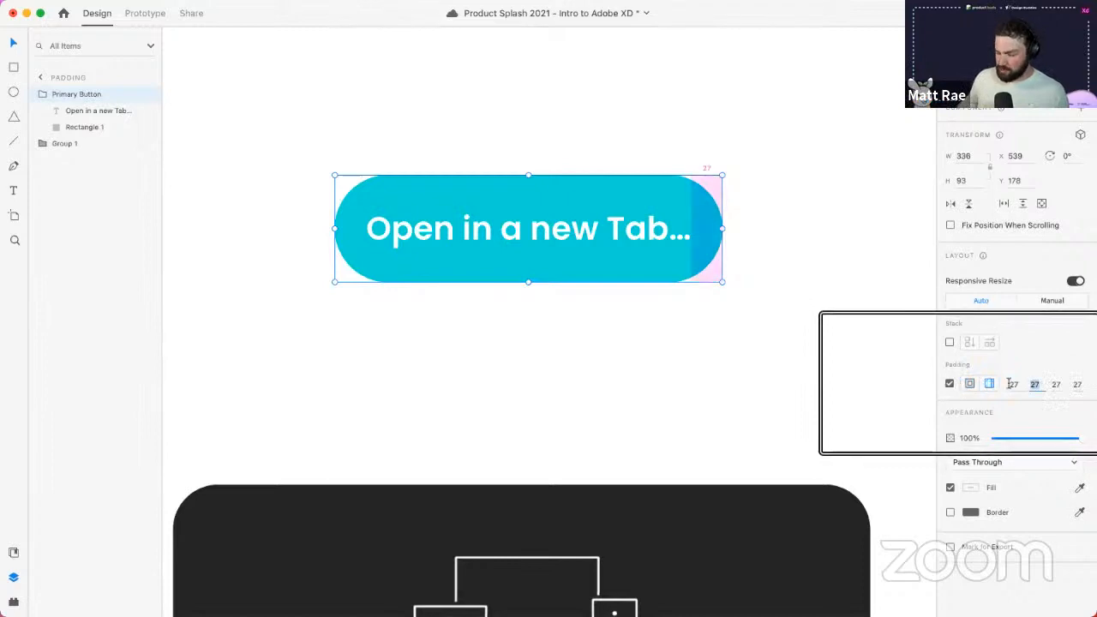
text(65)
key(Tab)
key(Tab)
text(65)
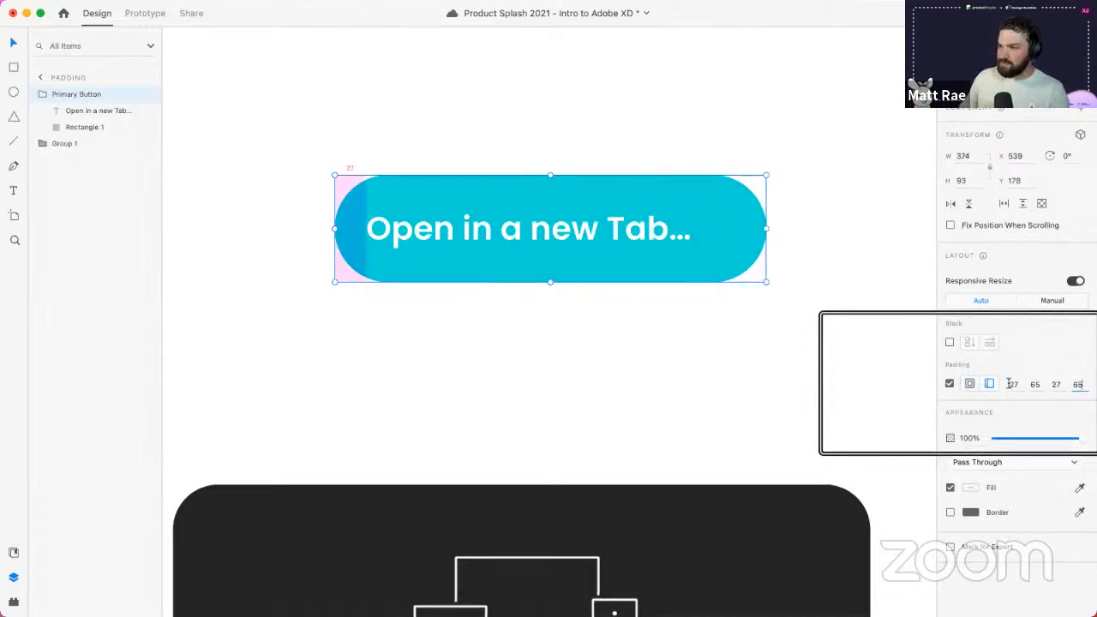
key(Return)
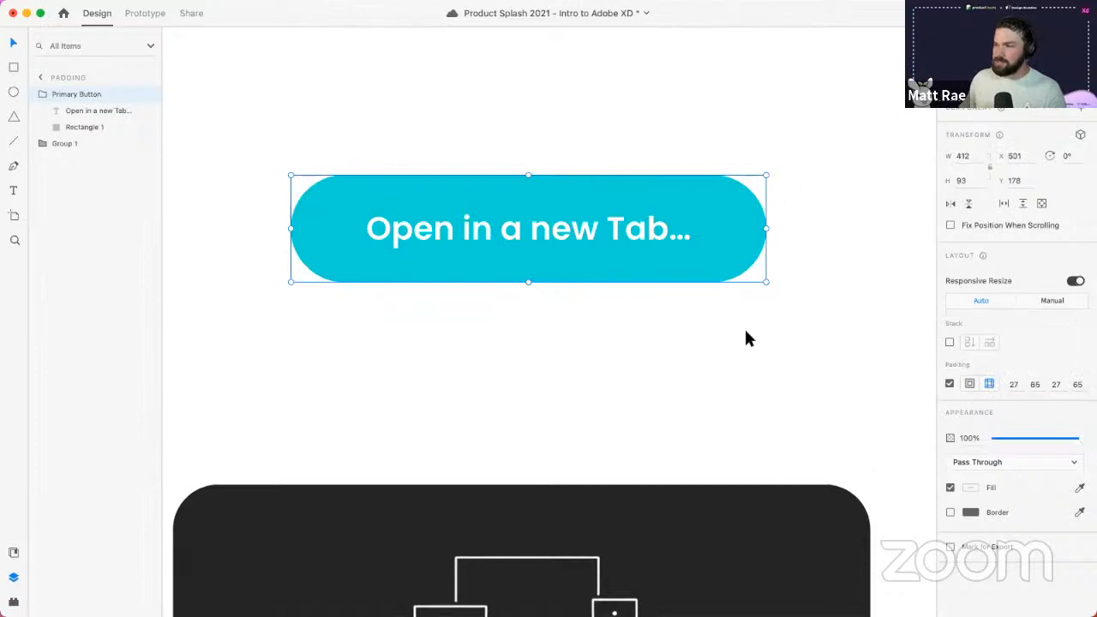
- Change the button label text to 'Save'
double_click(535, 231)
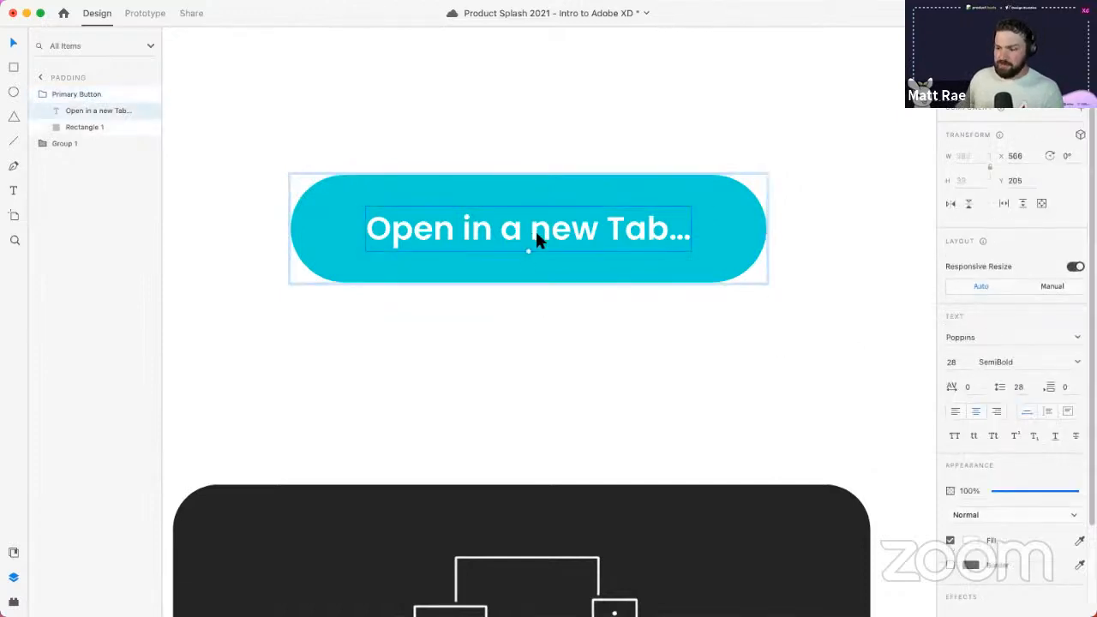
double_click(534, 229)
text(Save)
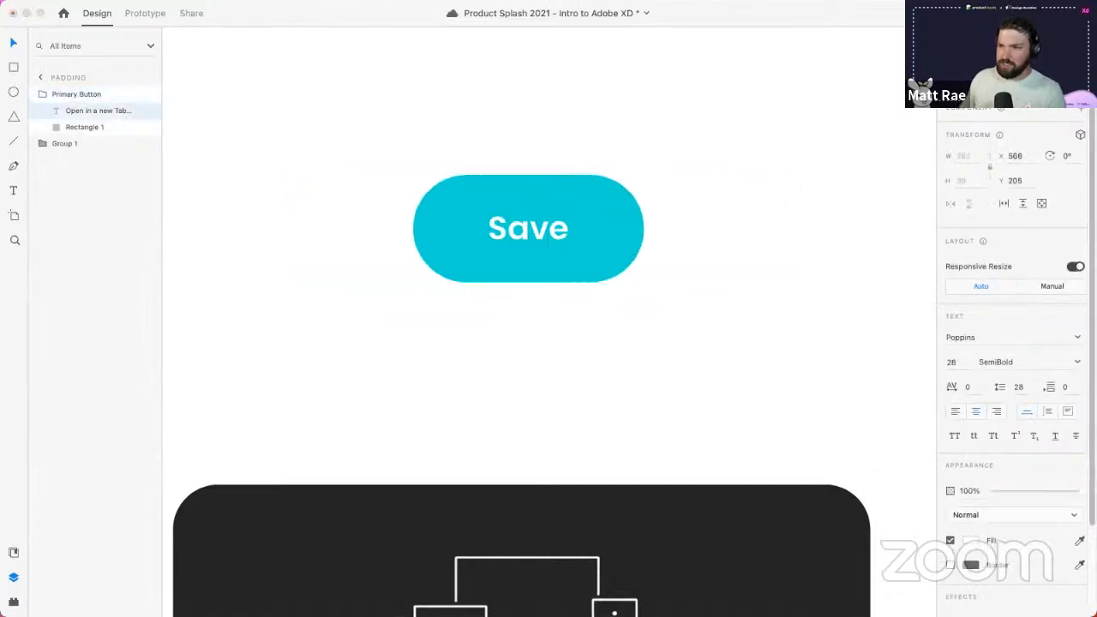
click(567, 351)
click(567, 351)
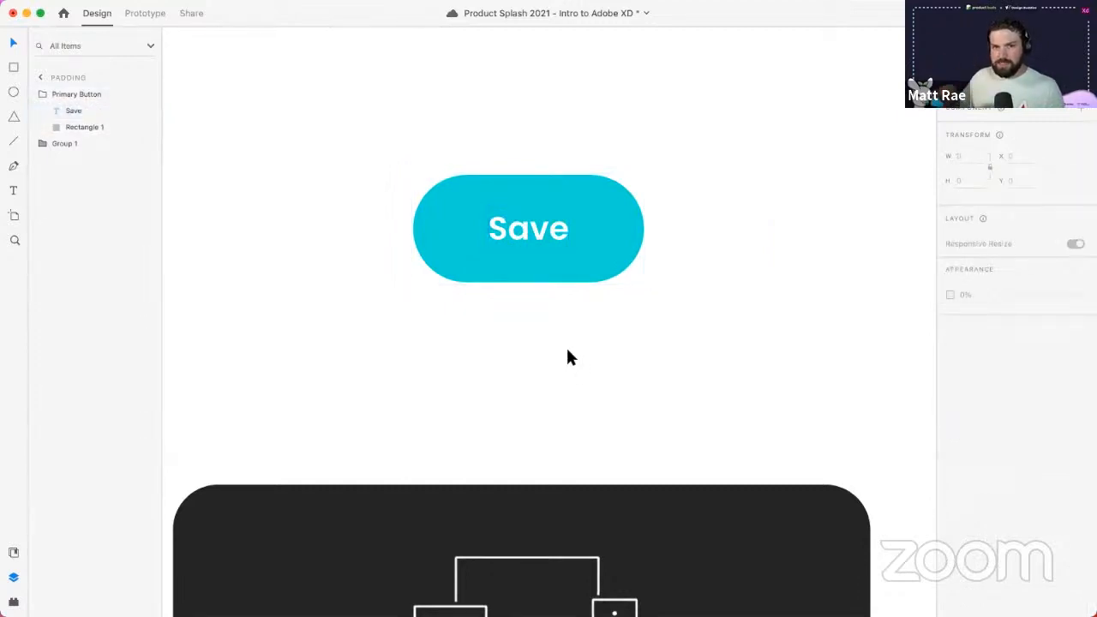
- Reduce the Save button's left padding to 57 by dragging its padding handle
double_click(610, 220)
click(677, 221)
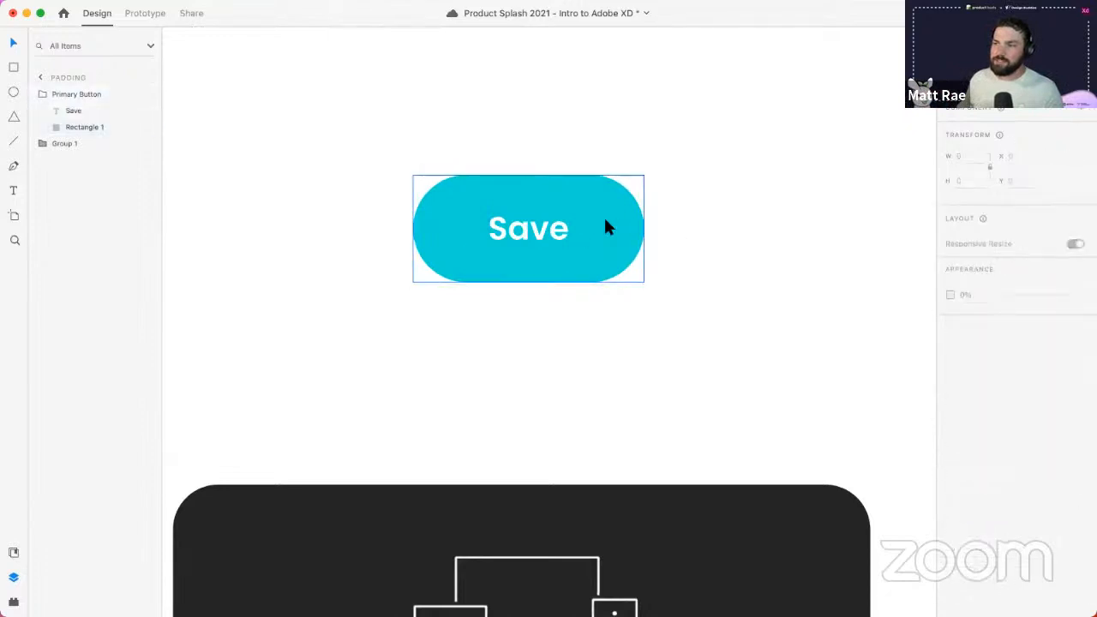
click(605, 220)
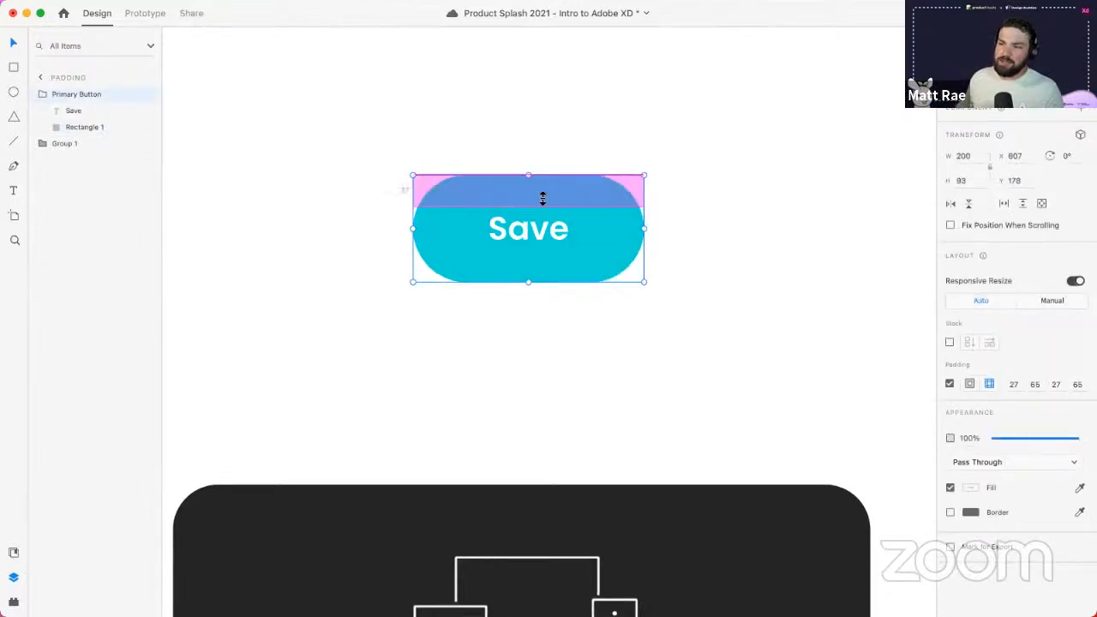
mouse_move(441, 237)
mouse_down()
mouse_move(458, 238)
mouse_move(440, 232)
mouse_up()
click(553, 99)
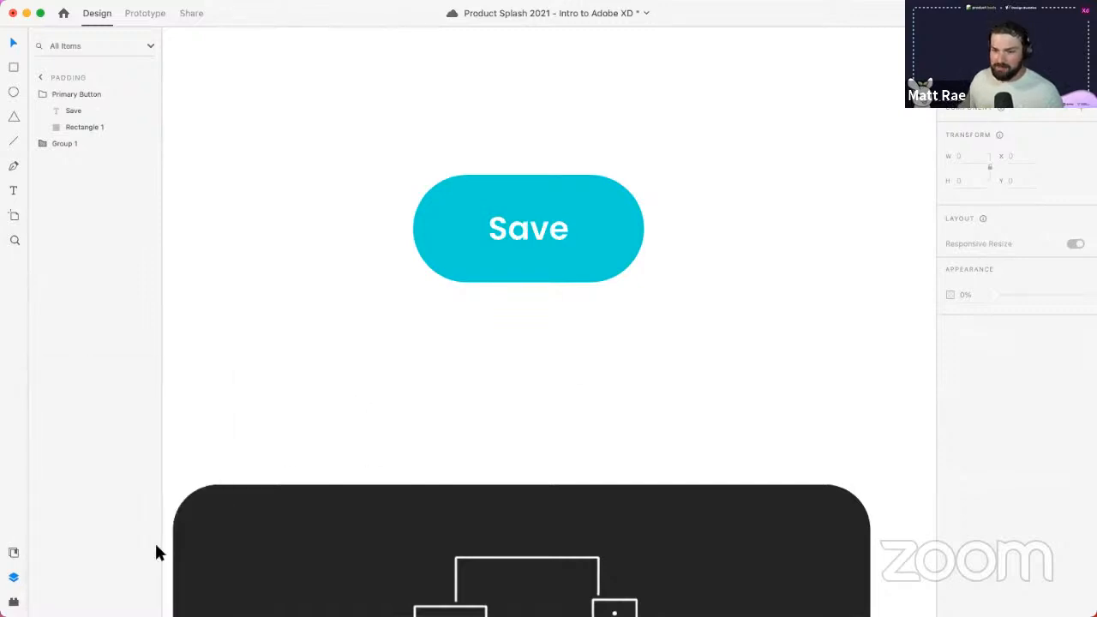
- Browse the installed plugins, then select Padding, show guides, and open View > Guides
click(14, 602)
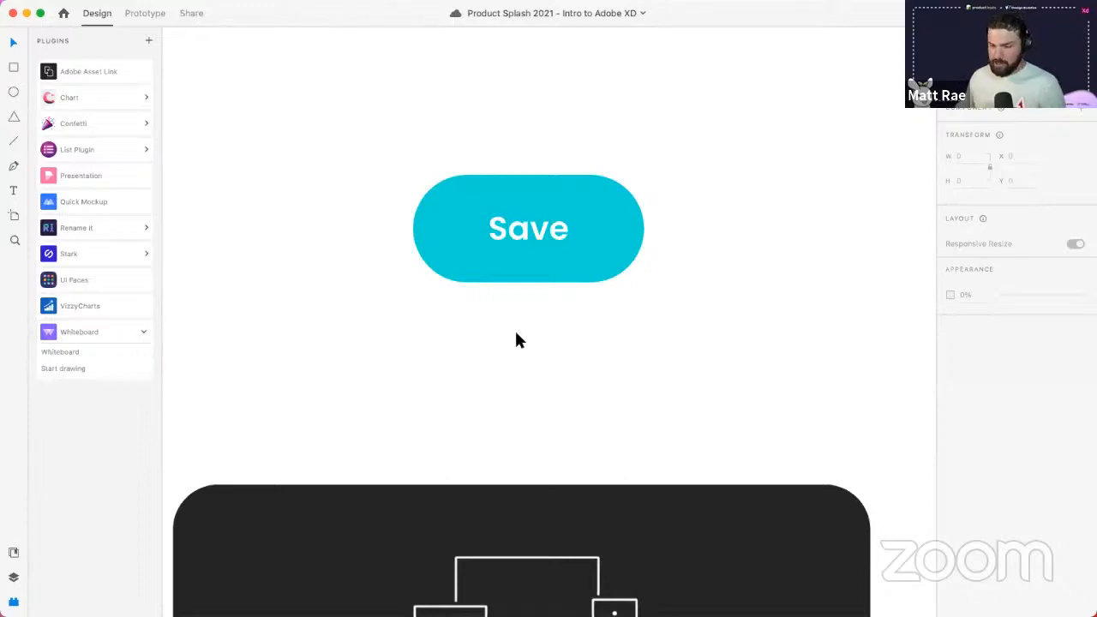
scroll(514, 334, down, 5)
click(392, 258)
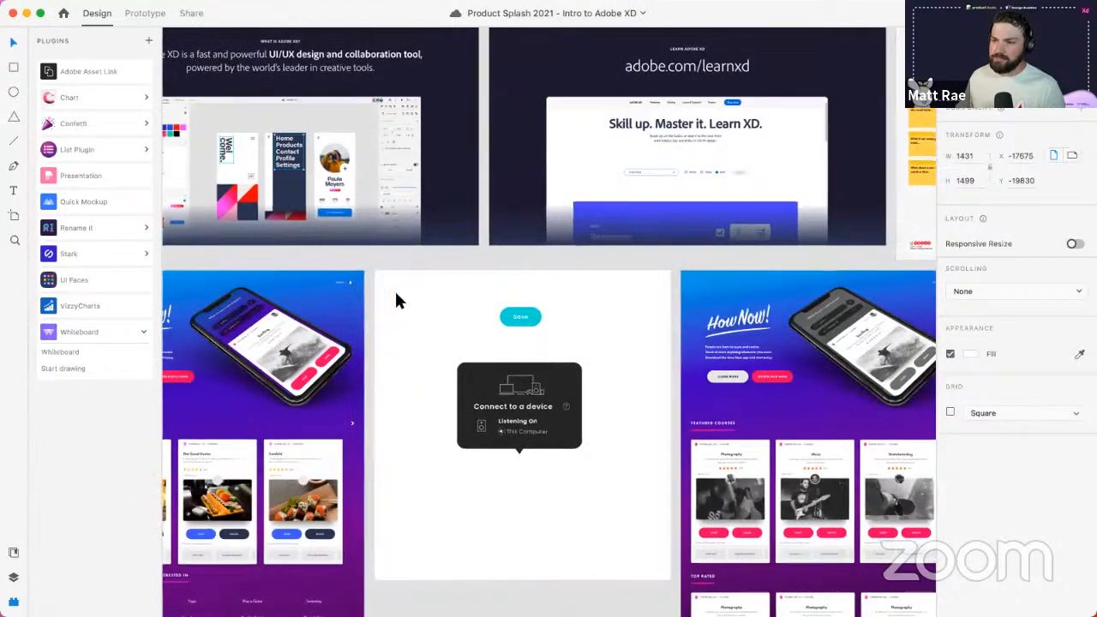
scroll(396, 291, up, 5)
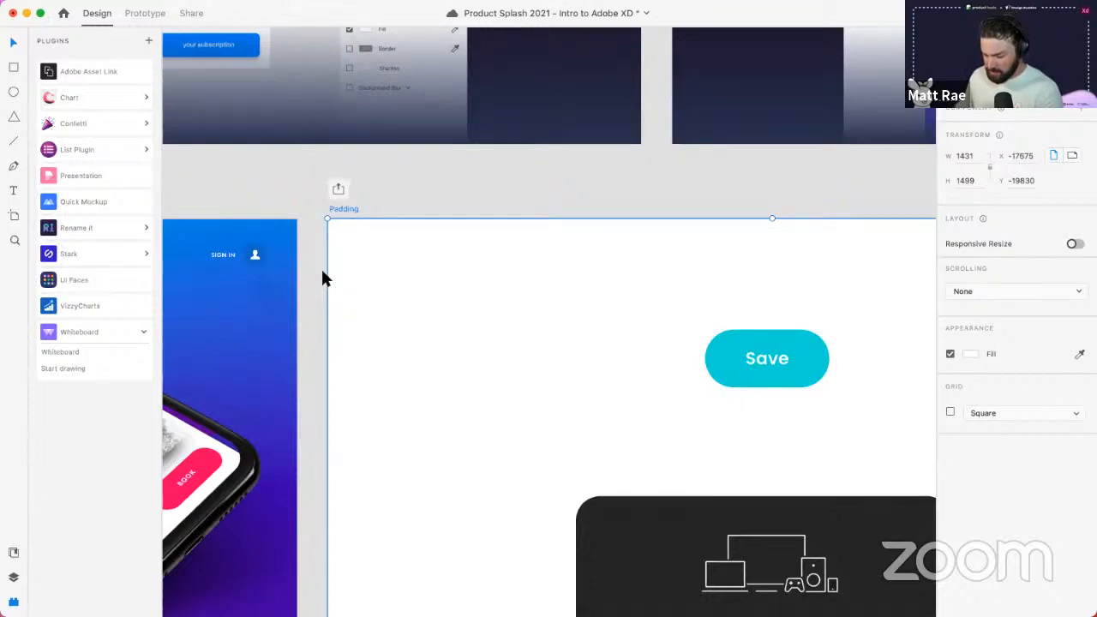
key(super+;)
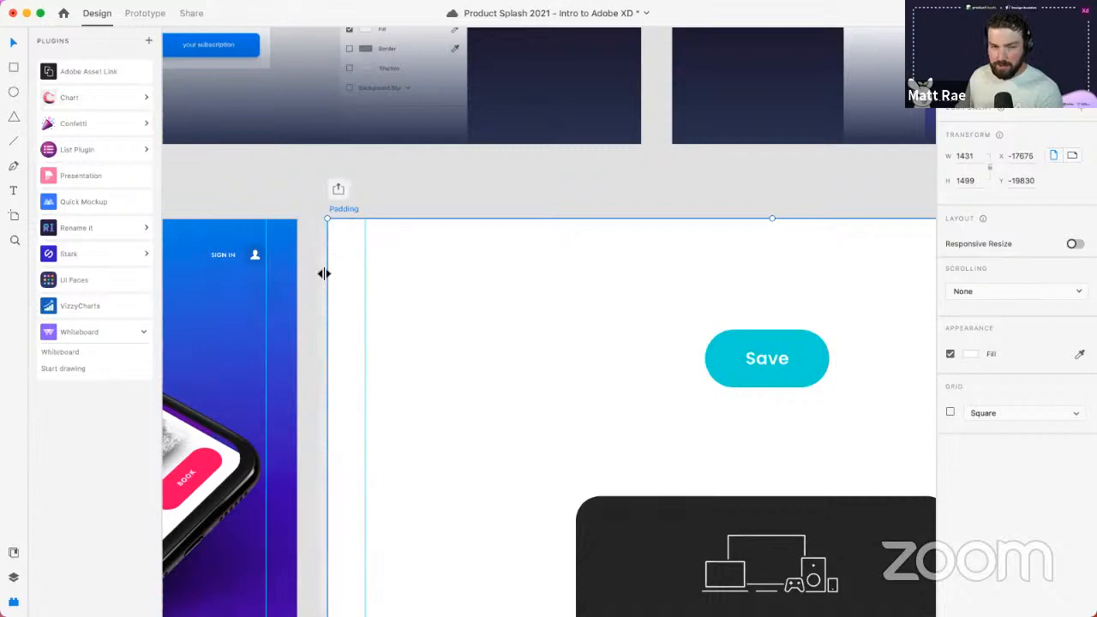
click(221, 9)
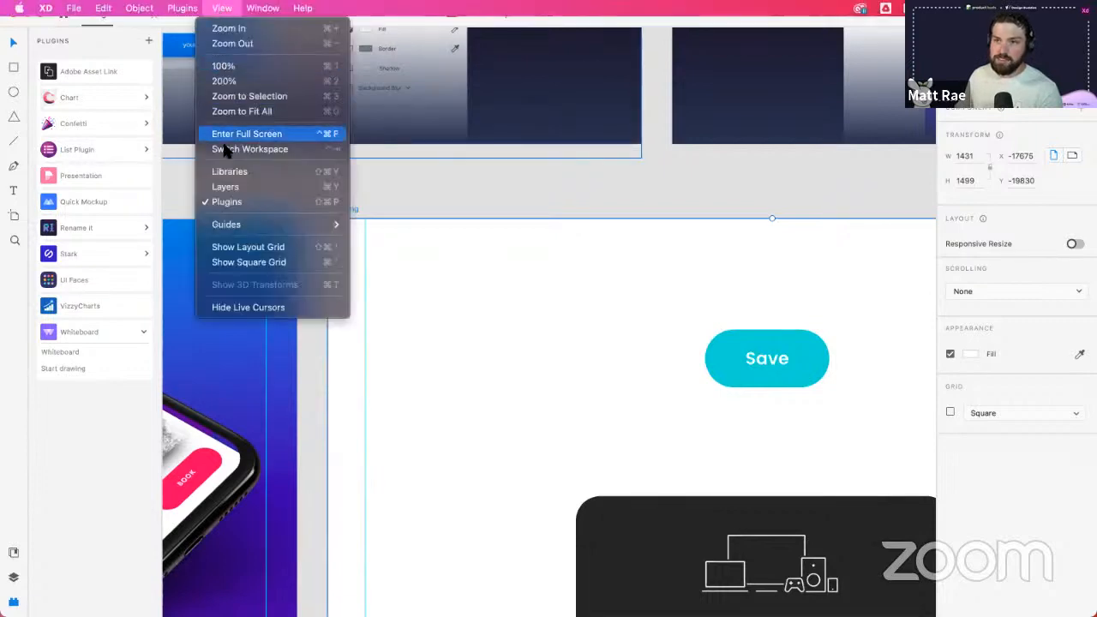
mouse_move(230, 223)
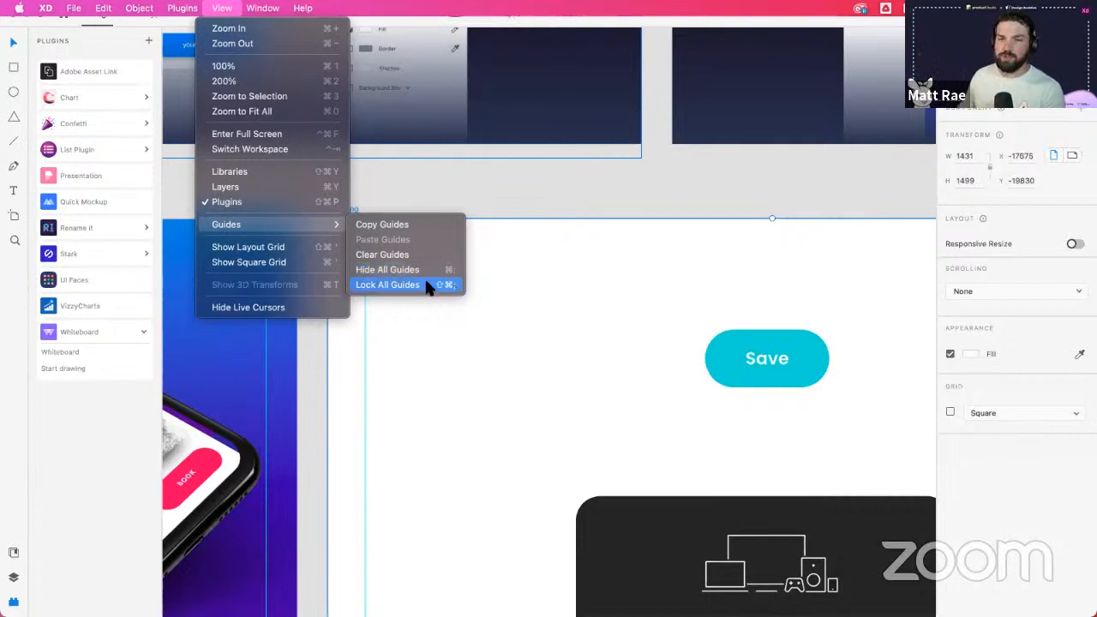
- Drag the left vertical guide on the Padding artboard slightly further left
click(463, 193)
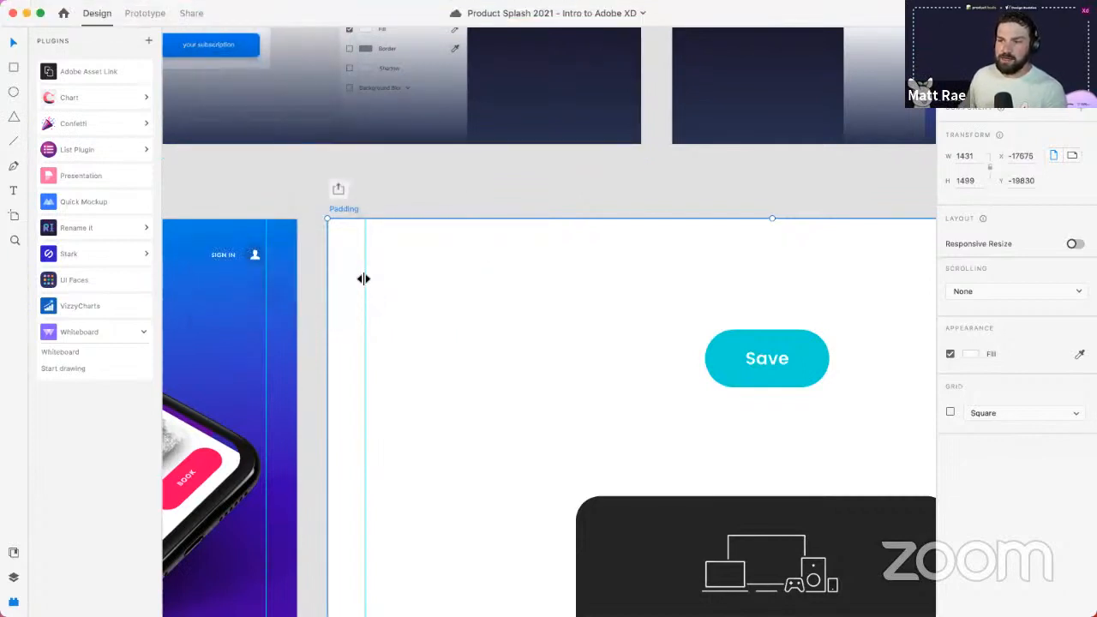
mouse_move(362, 279)
mouse_down()
mouse_move(352, 271)
mouse_move(369, 274)
mouse_up()
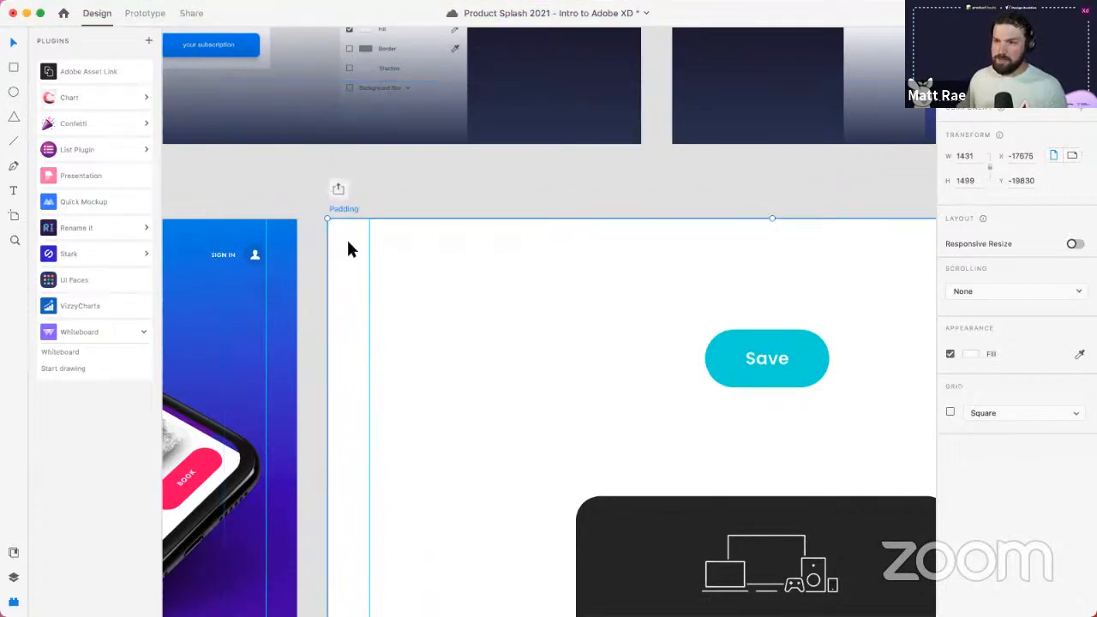
click(372, 245)
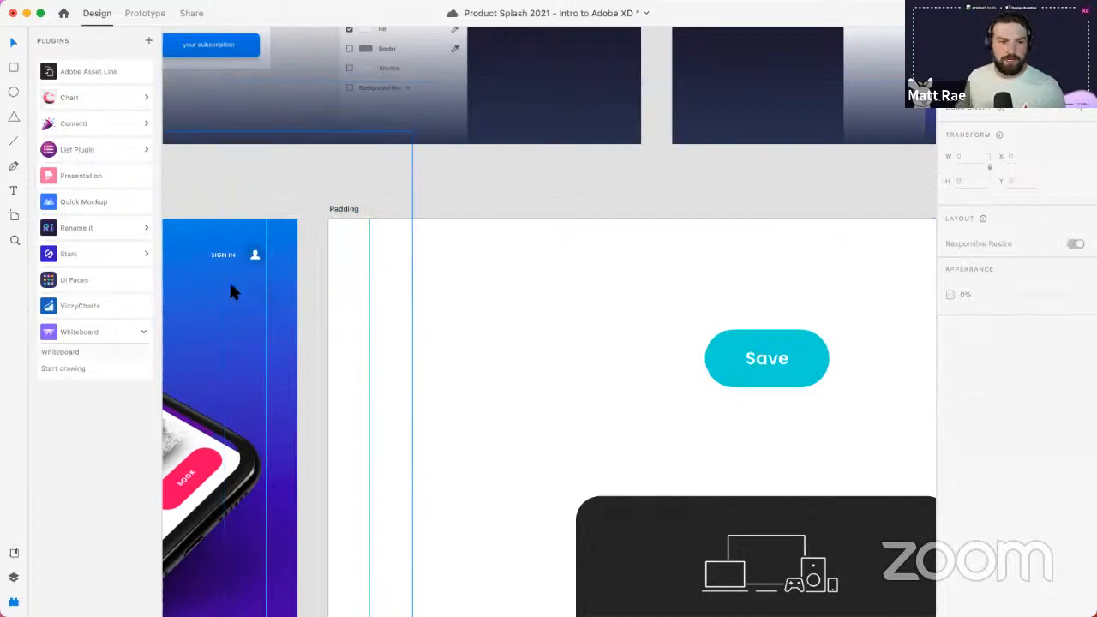
scroll(468, 326, down, 5)
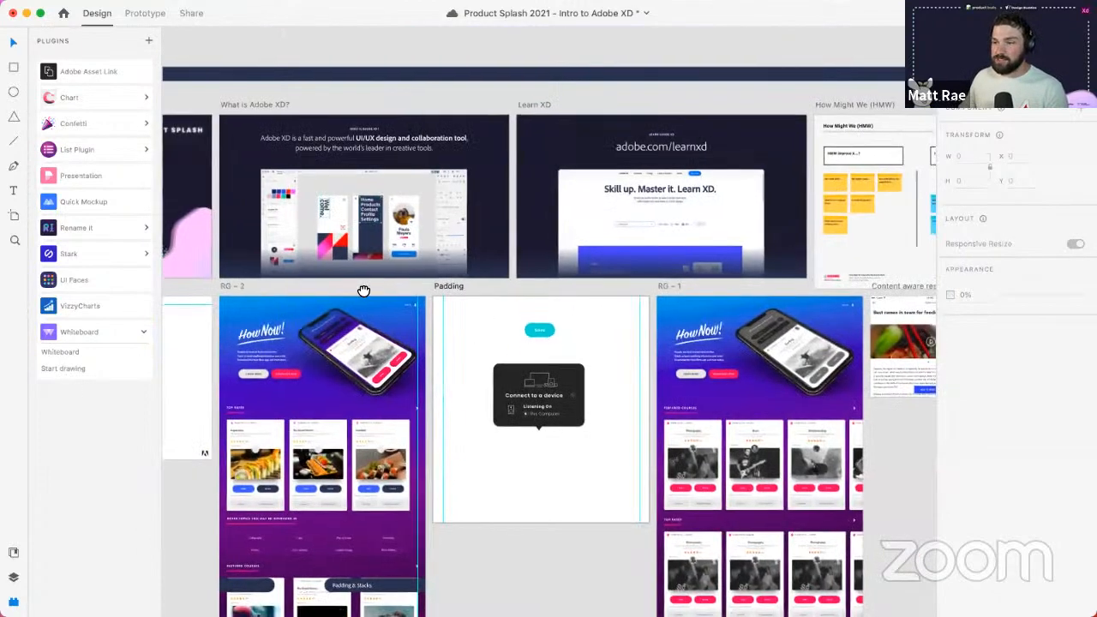
- Copy the Padding artboard's guides with View > Guides > Copy Guides
scroll(362, 289, right, 5)
scroll(501, 272, up, 1)
drag(372, 277, 446, 269)
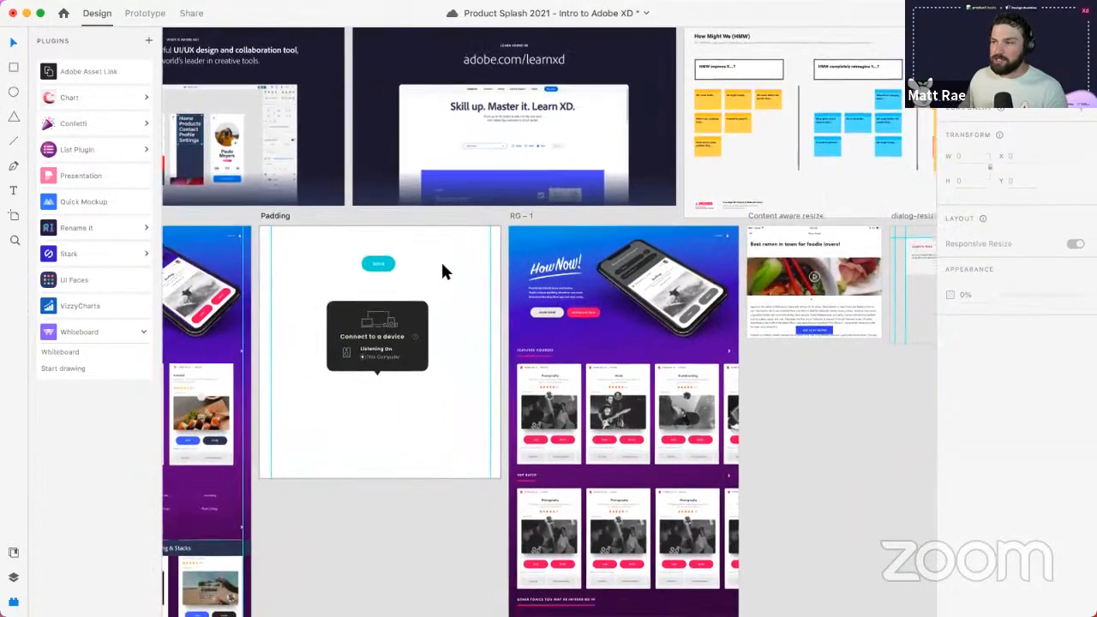
click(274, 218)
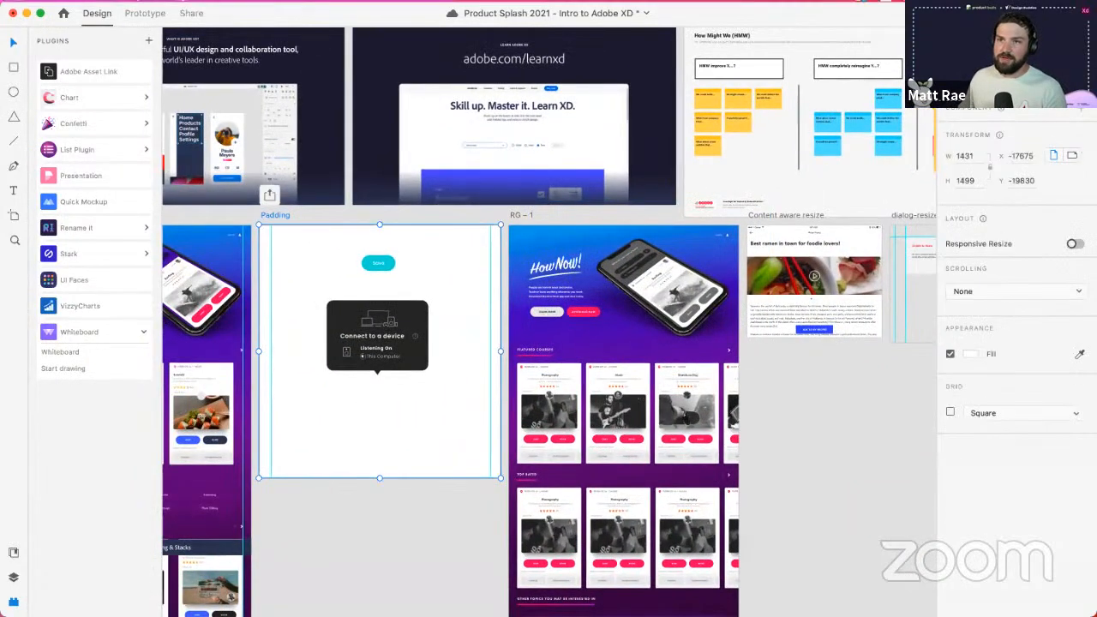
click(222, 9)
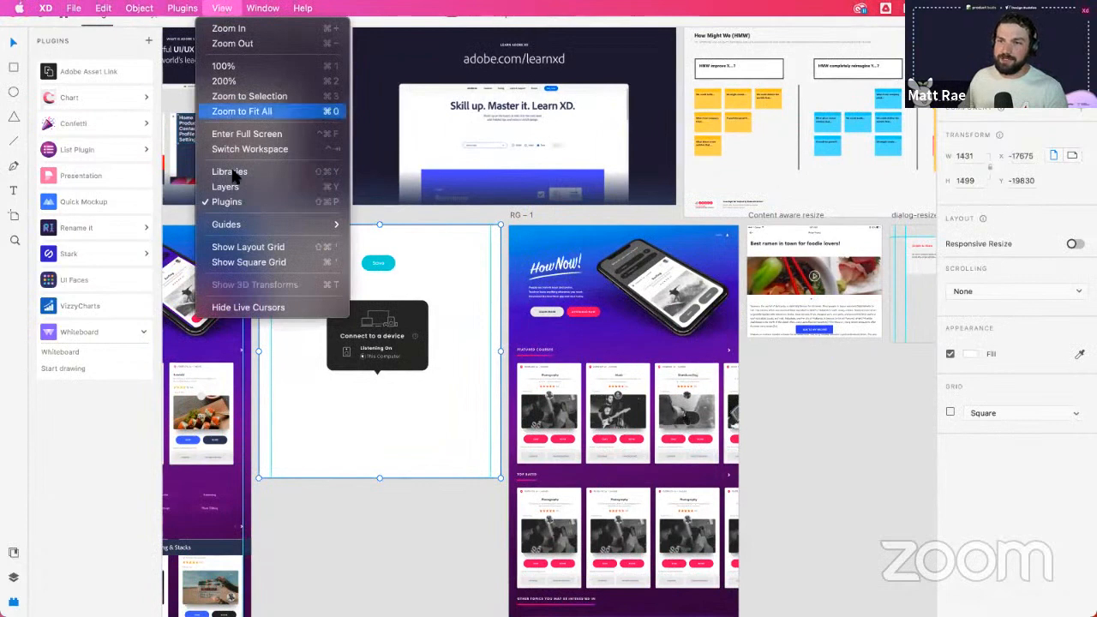
click(382, 224)
- Paste the guides onto the RG - 1 and Content aware resize artboards
click(520, 215)
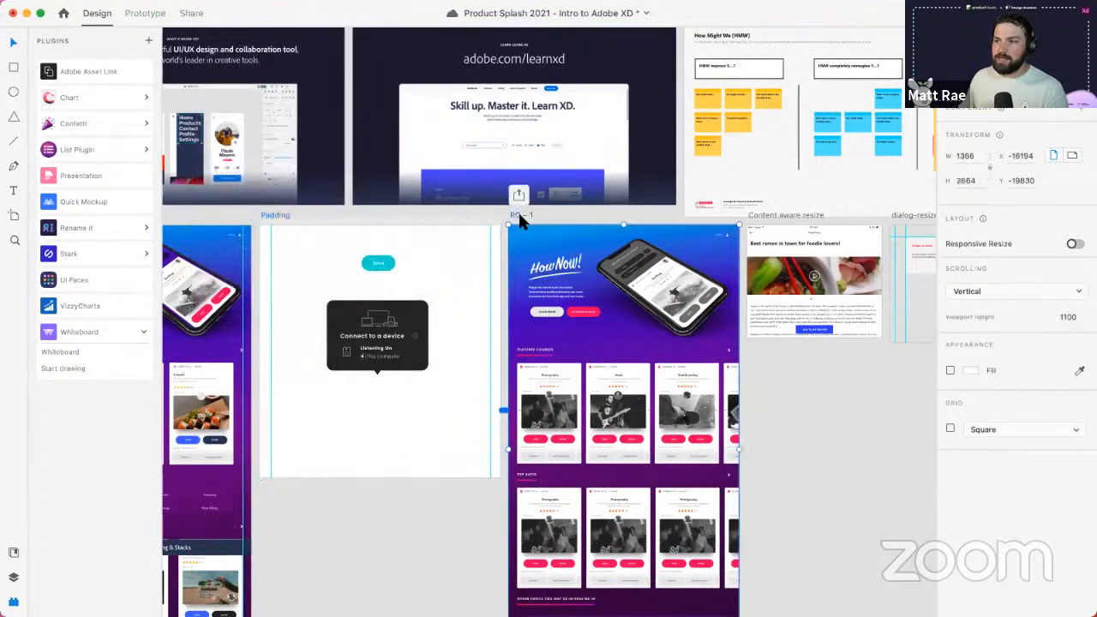
shift+click(764, 215)
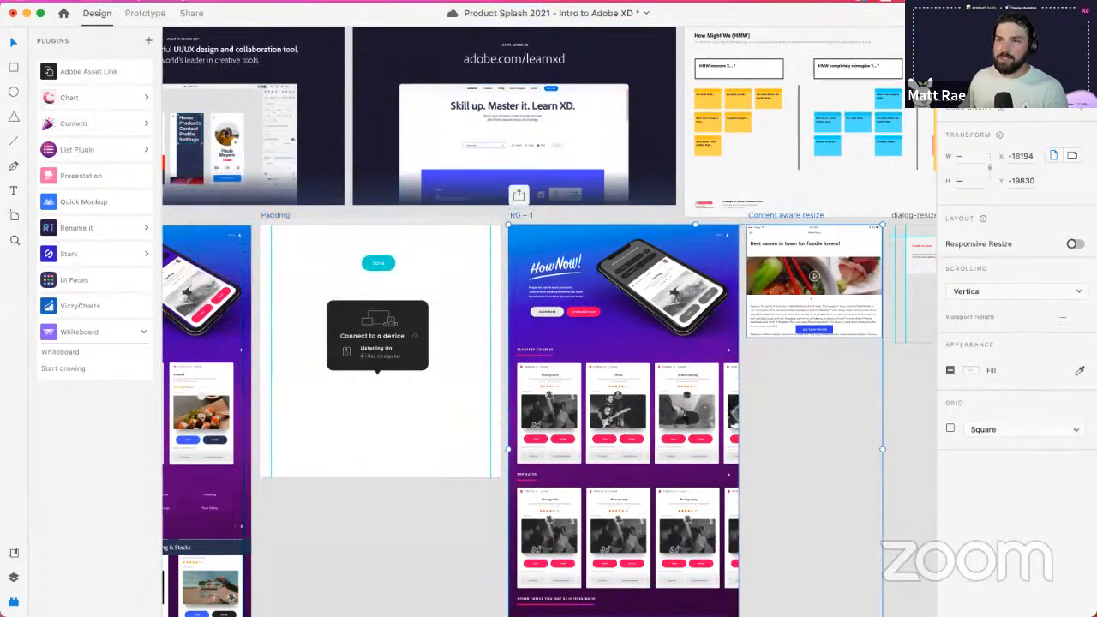
click(222, 8)
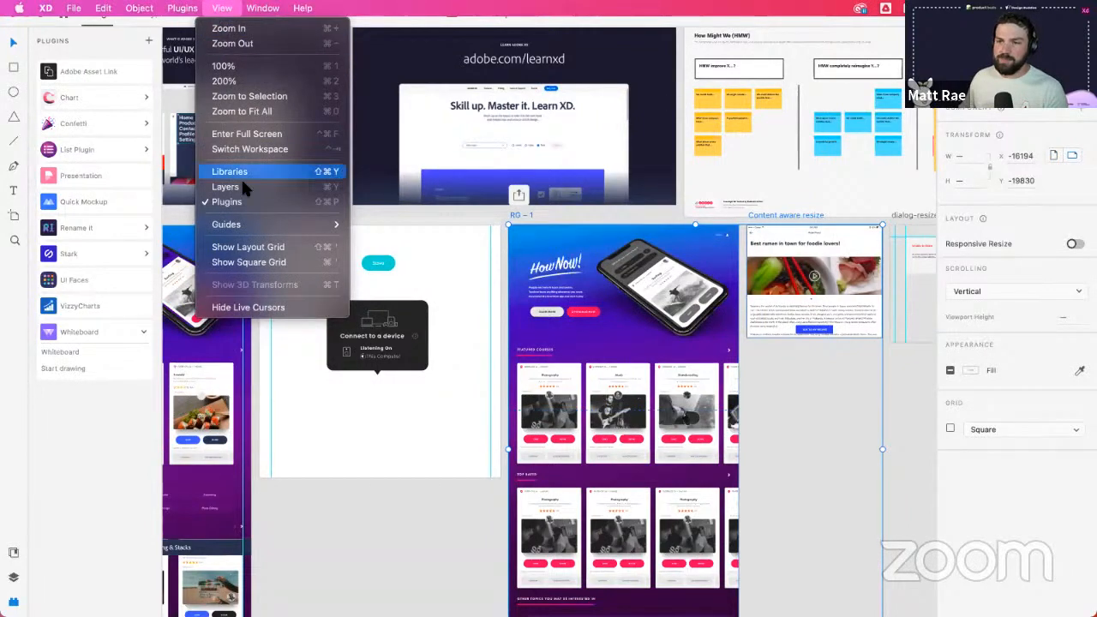
mouse_move(257, 223)
click(380, 240)
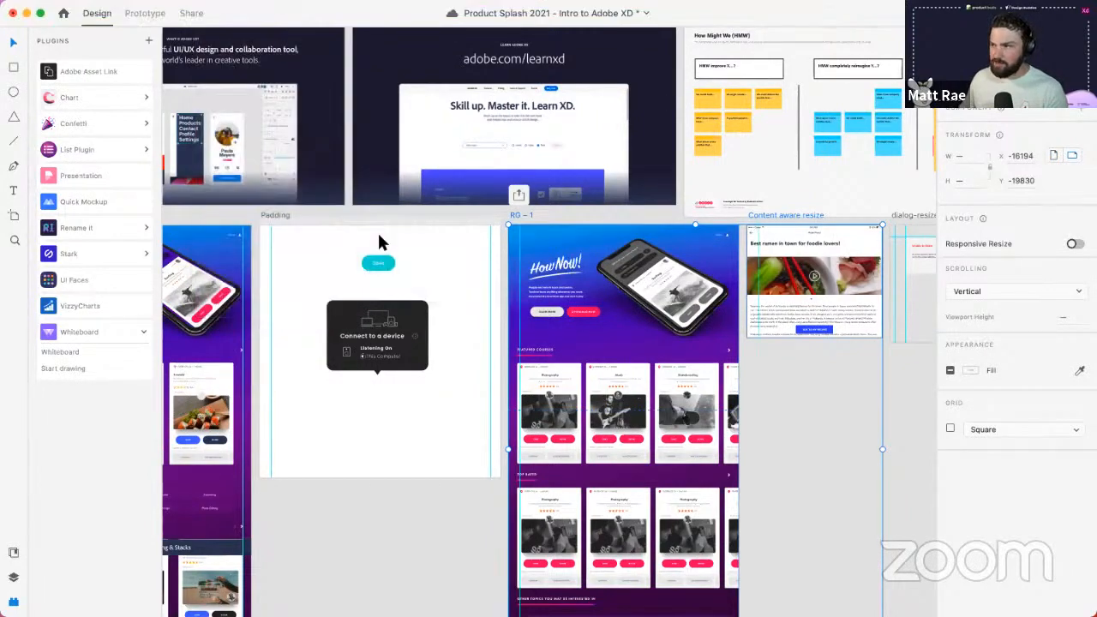
scroll(767, 309, up, 3)
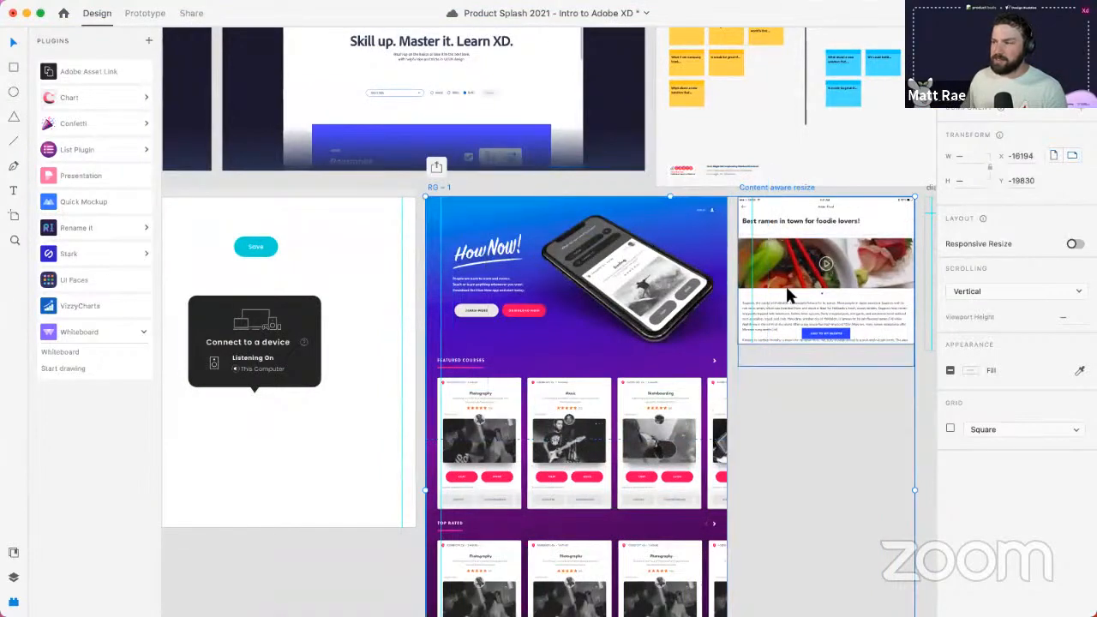
scroll(417, 217, down, 5)
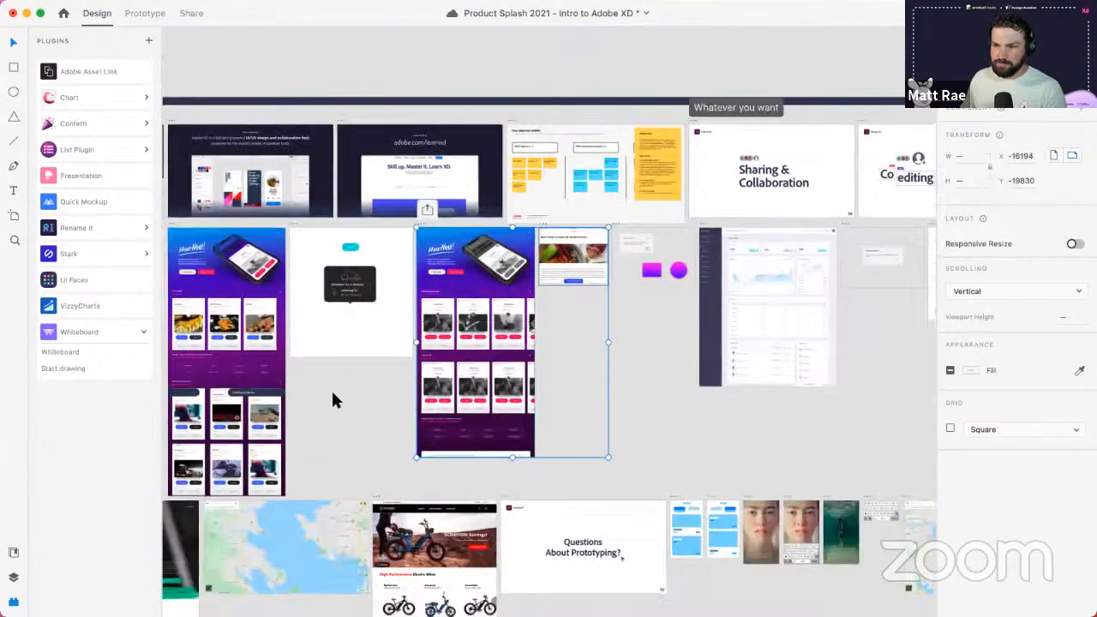
scroll(363, 362, left, 3)
scroll(436, 233, up, 5)
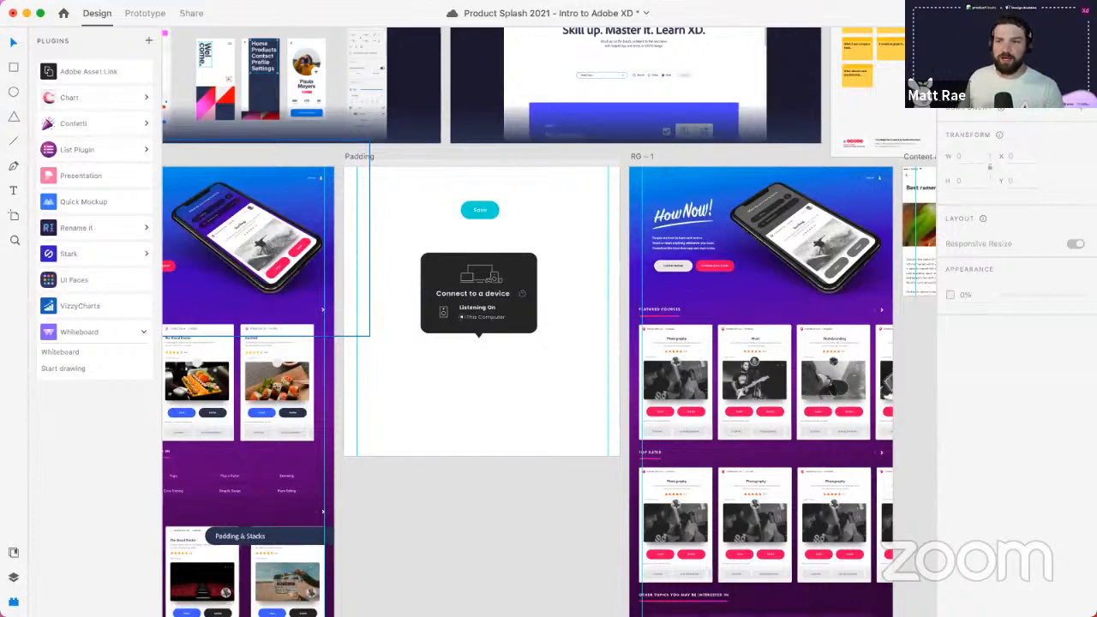
- Save the document with Cmd+S
key(super+s)
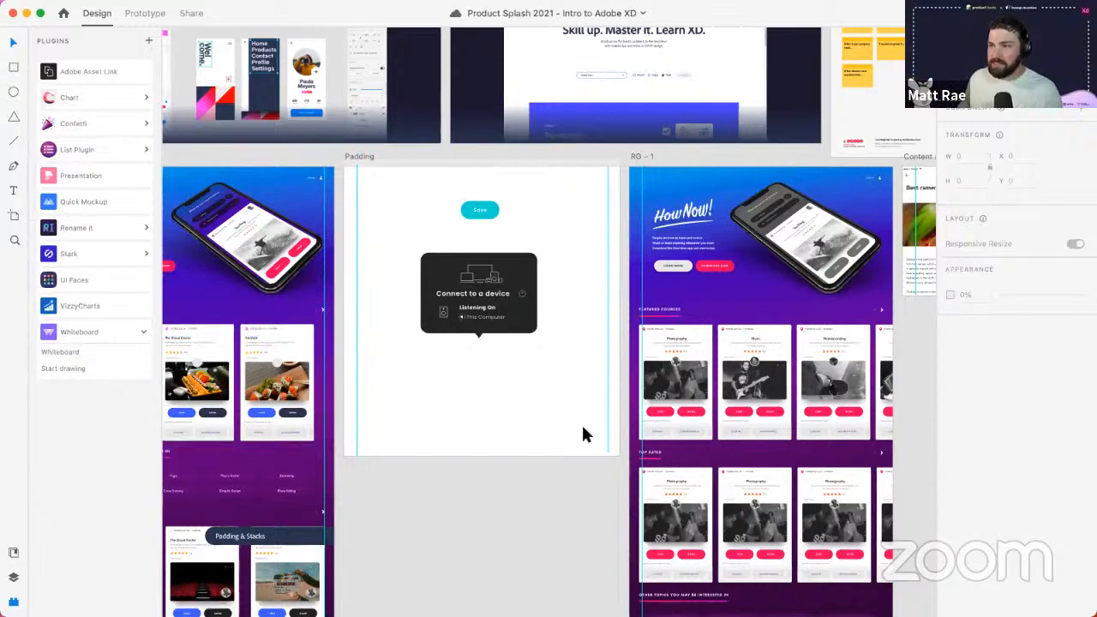
scroll(566, 419, down, 10)
scroll(566, 419, up, 1)
- Switch to Prototype mode and then back to Design mode
scroll(566, 419, down, 3)
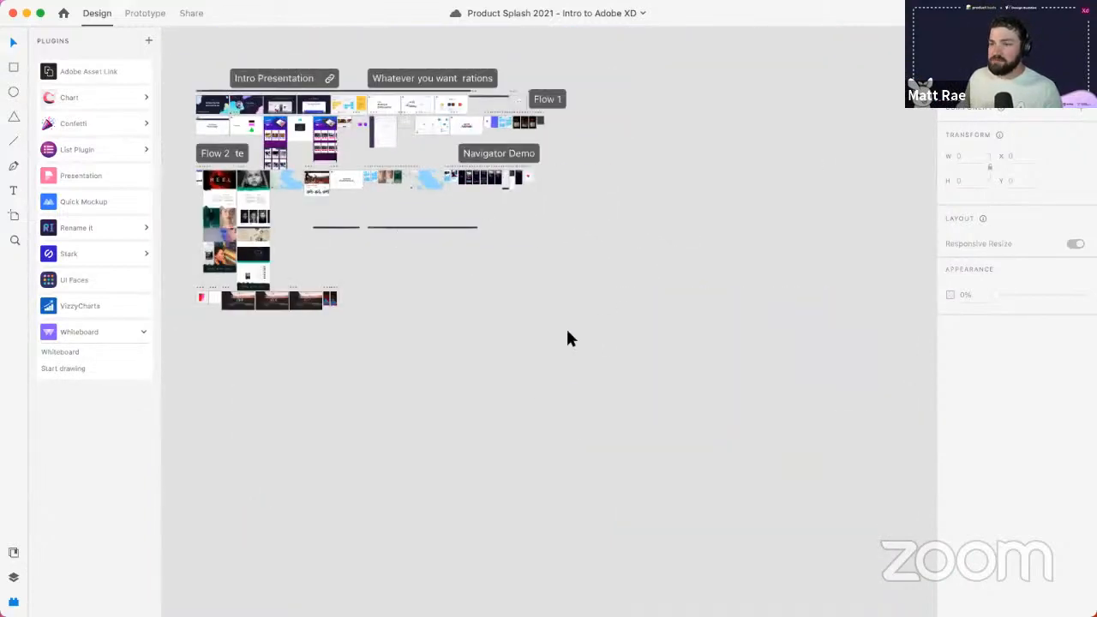
click(143, 14)
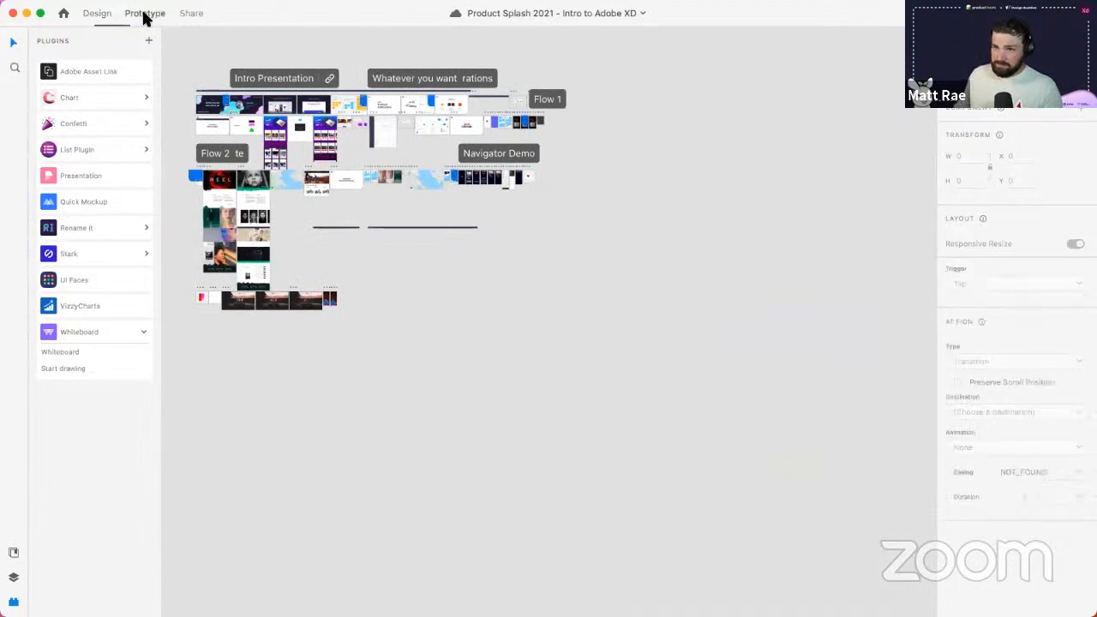
click(96, 15)
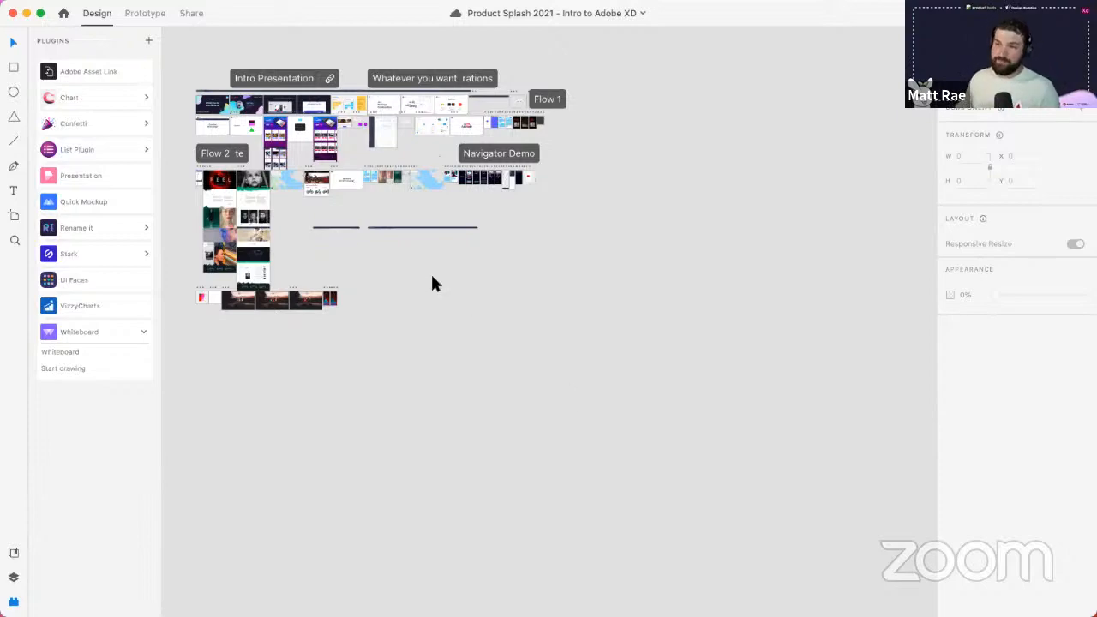
- Pan and zoom the canvas over to the Contextual Property Inspector artboard
key(space)
drag(463, 311, 461, 309)
scroll(188, 95, up, 10)
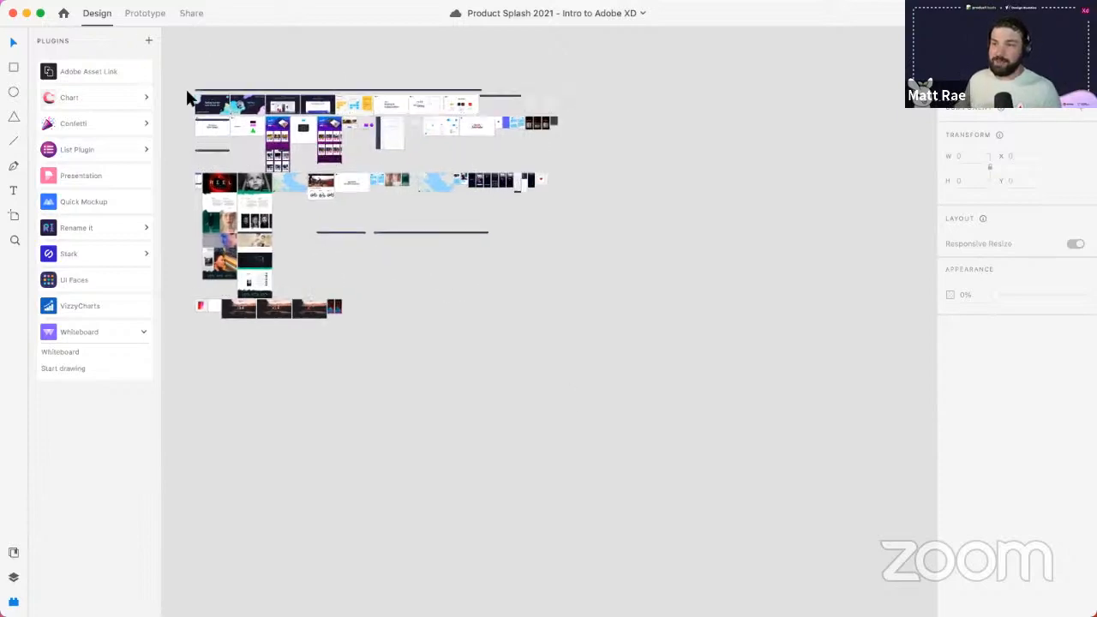
scroll(272, 223, up, 5)
key(space)
drag(810, 316, 401, 243)
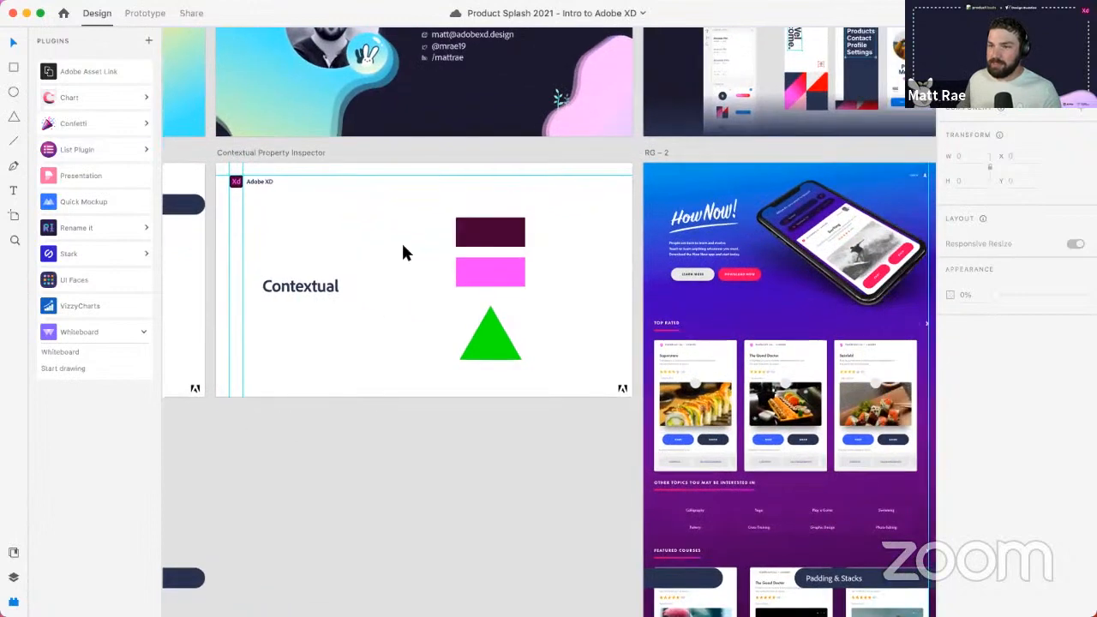
- Turn on the layout column grid for the Contextual Property Inspector artboard
scroll(401, 241, up, 4)
scroll(401, 241, down, 1)
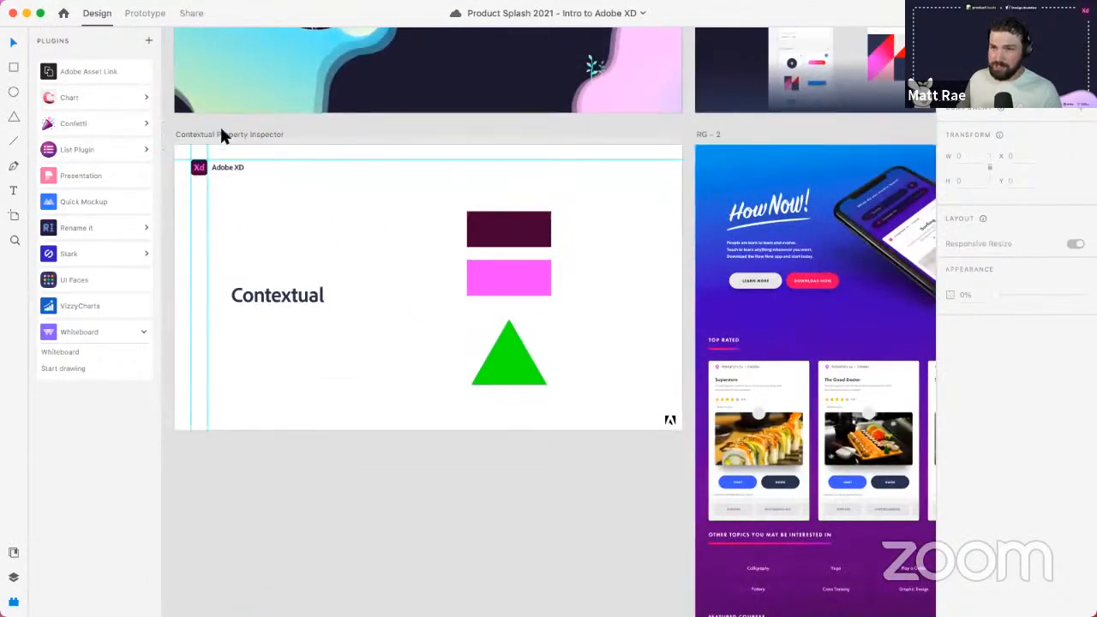
key(space)
drag(285, 151, 334, 203)
click(300, 187)
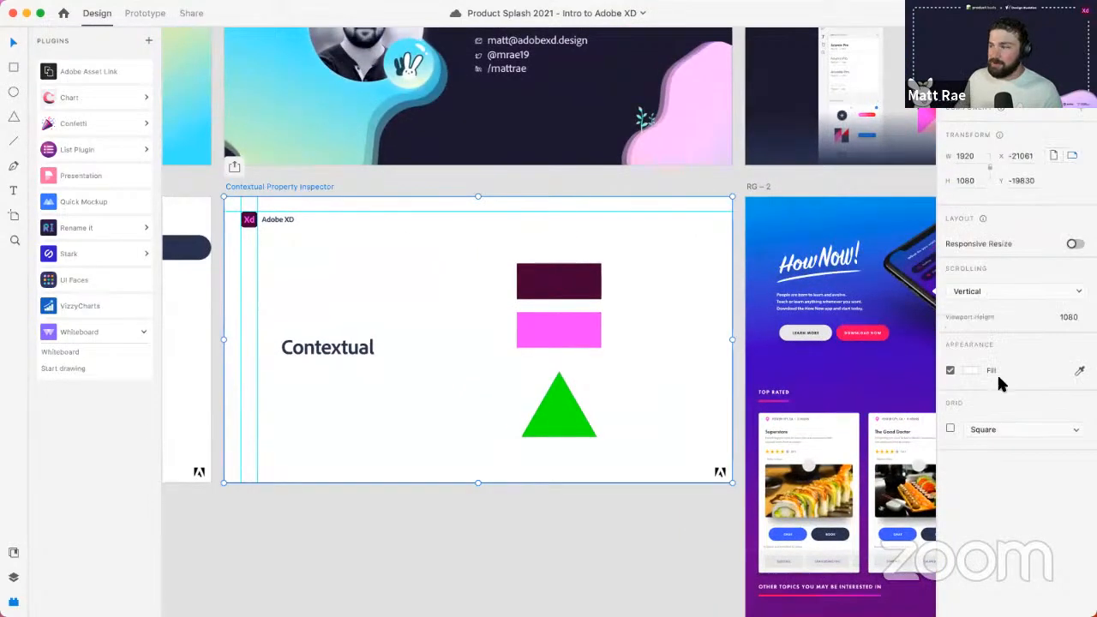
click(949, 428)
click(997, 426)
click(986, 418)
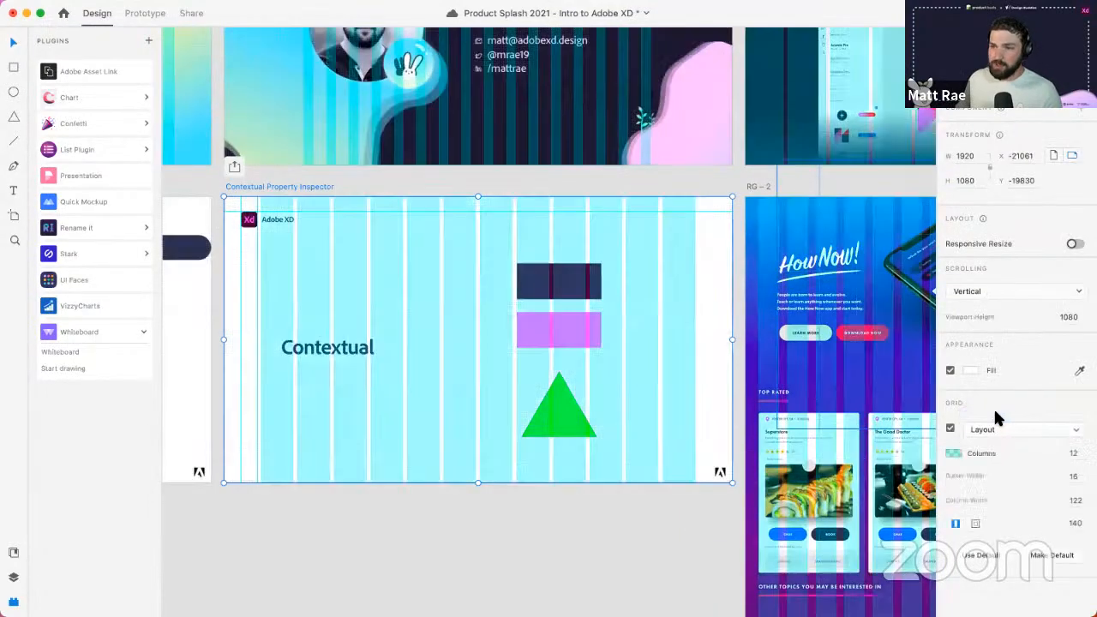
- Drag the maroon and pink rectangle pair left onto the columns, then hide the grid
scroll(387, 244, up, 3)
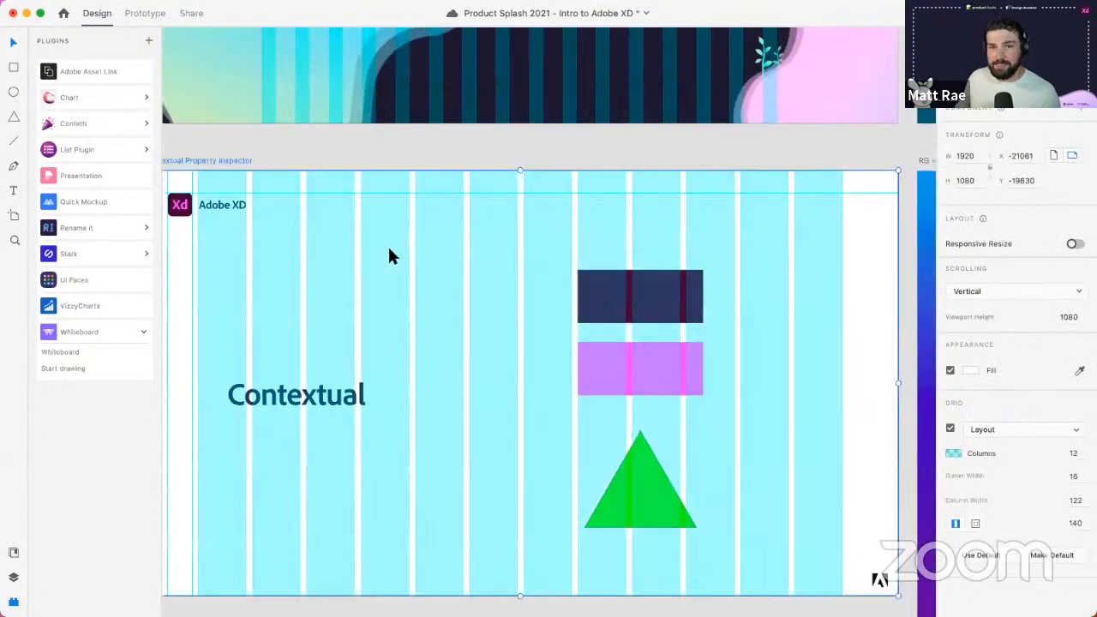
click(656, 297)
drag(656, 297, 557, 286)
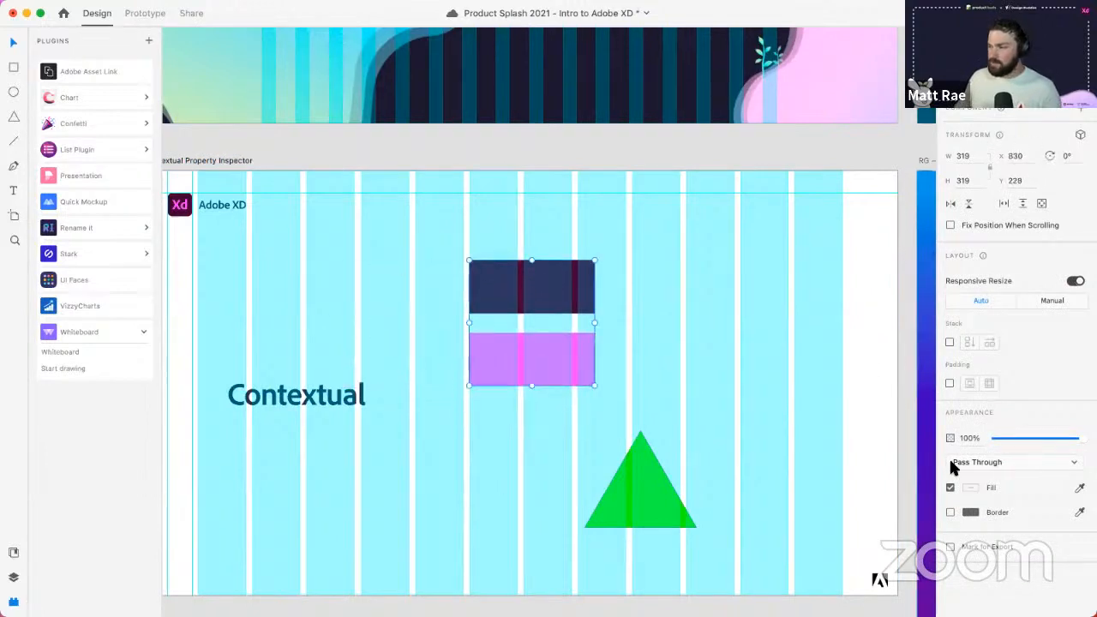
click(220, 161)
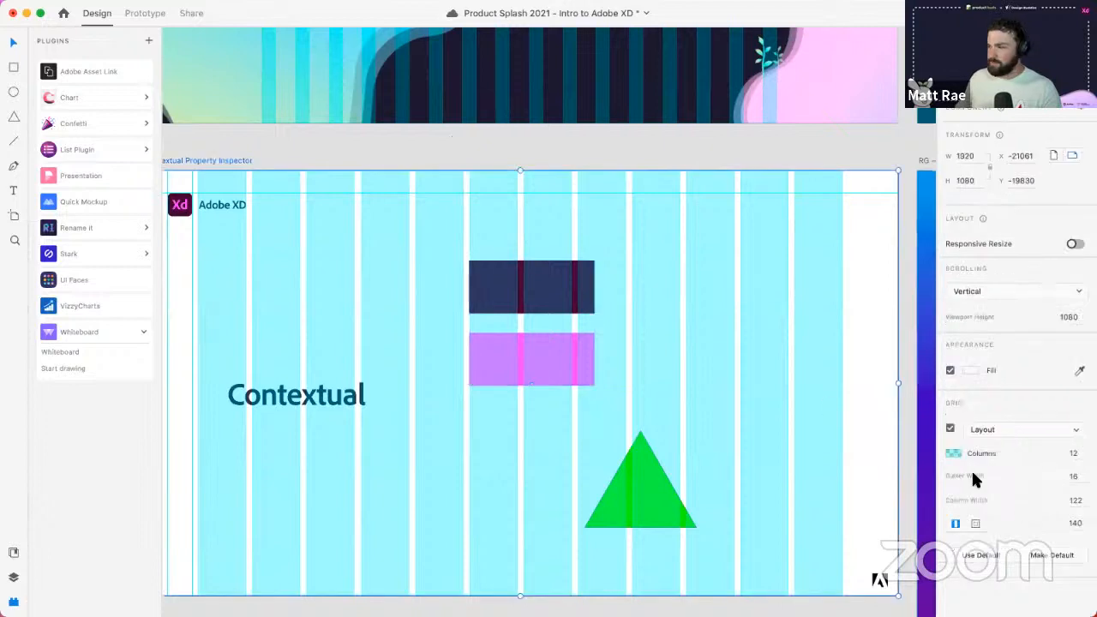
click(949, 428)
click(551, 333)
click(636, 481)
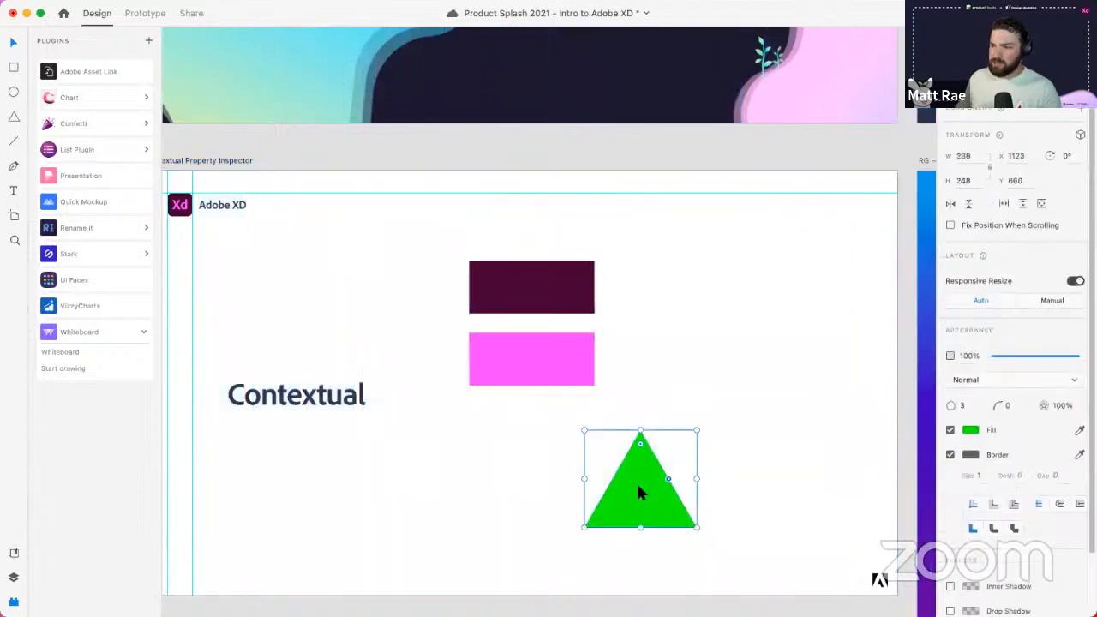
- Place the green triangle 32 right of the pink rectangle and flatten it to 286 × 135
drag(639, 492, 749, 274)
scroll(533, 431, up, 4)
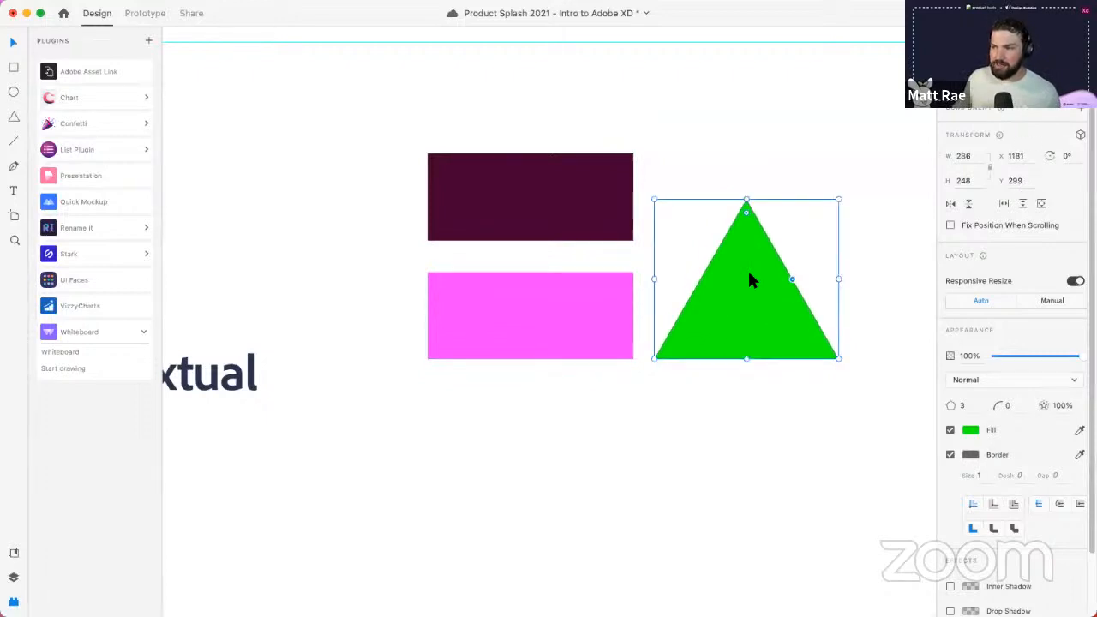
drag(746, 199, 747, 256)
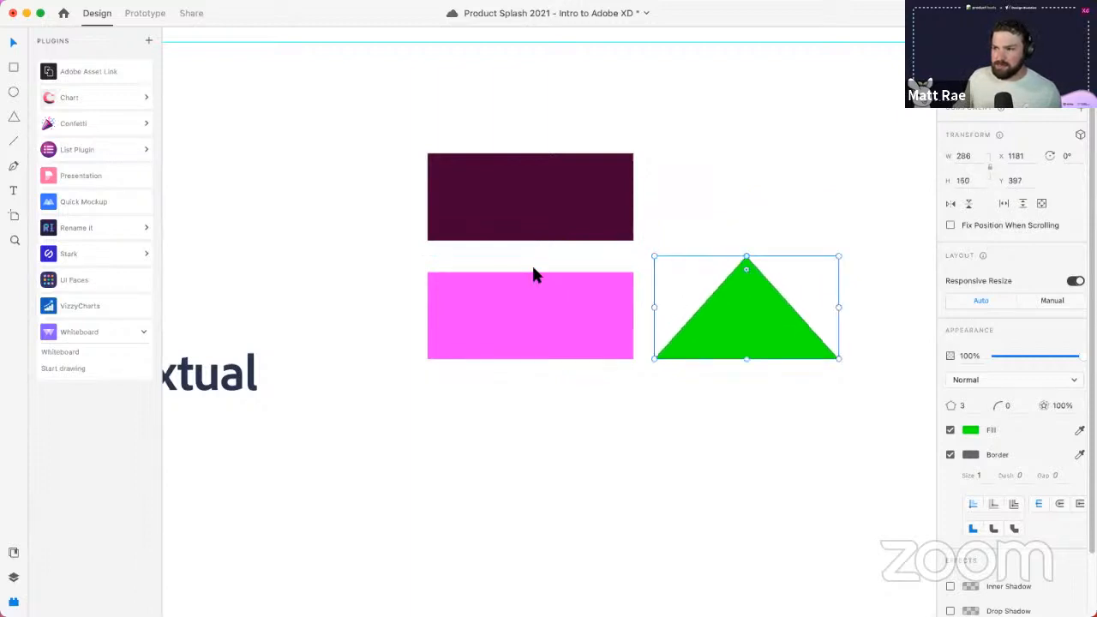
click(538, 292)
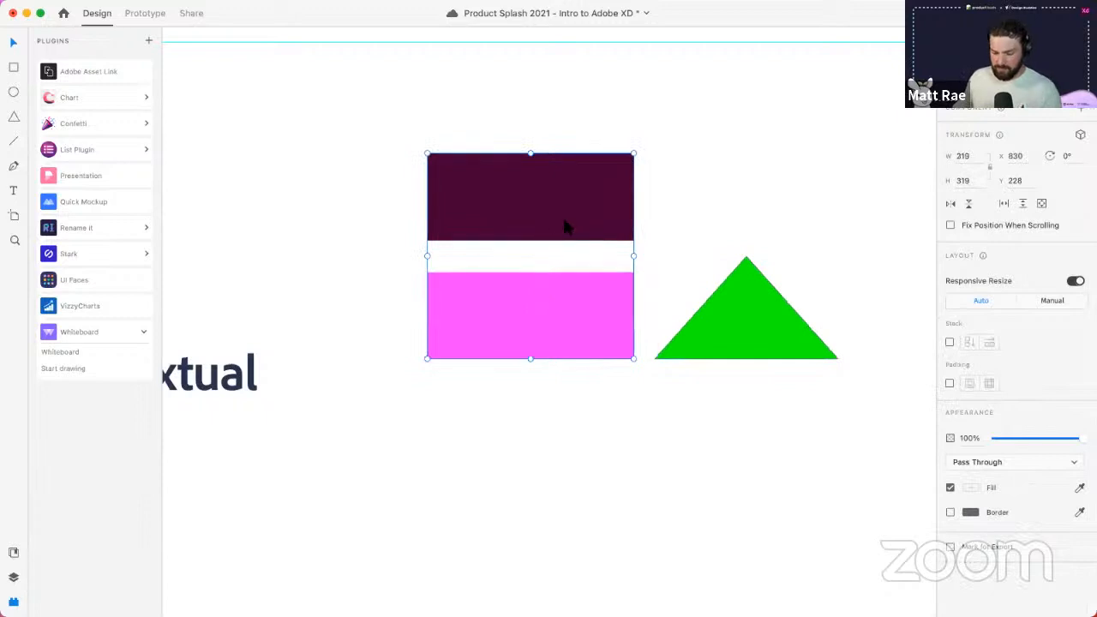
click(745, 265)
drag(746, 257, 750, 271)
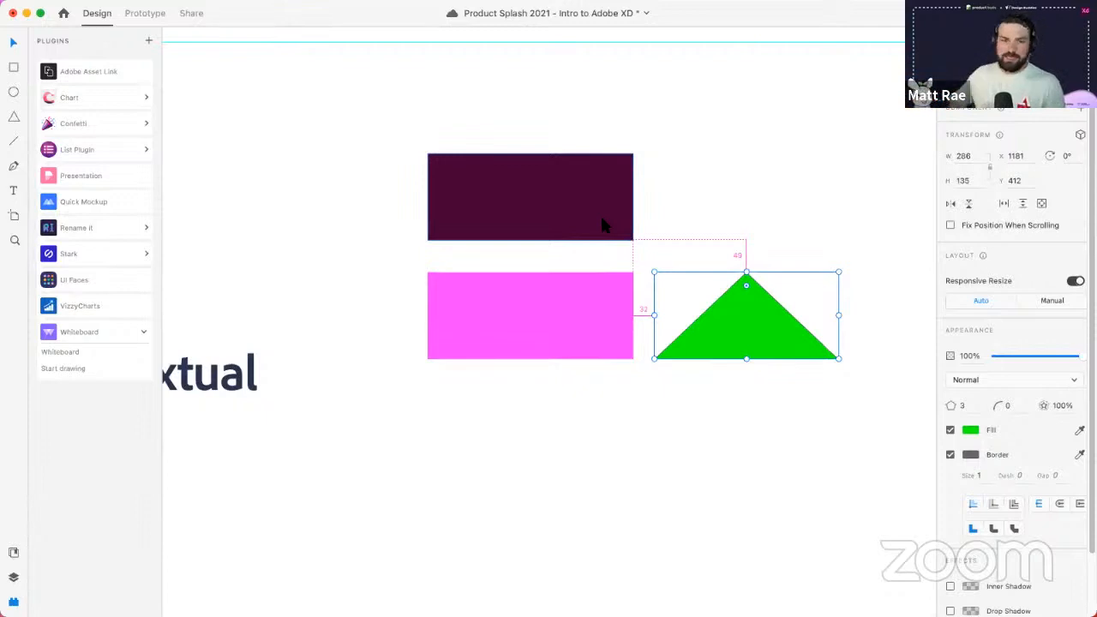
- Save the Intro to Adobe XD cloud document with Cmd+S
key(super+s)
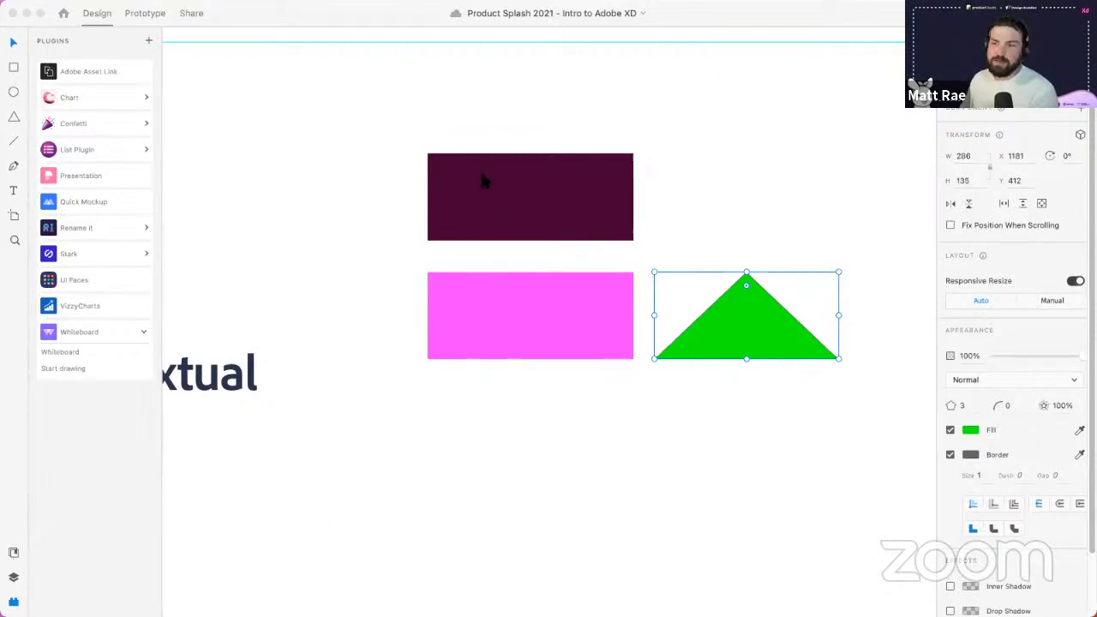
click(412, 21)
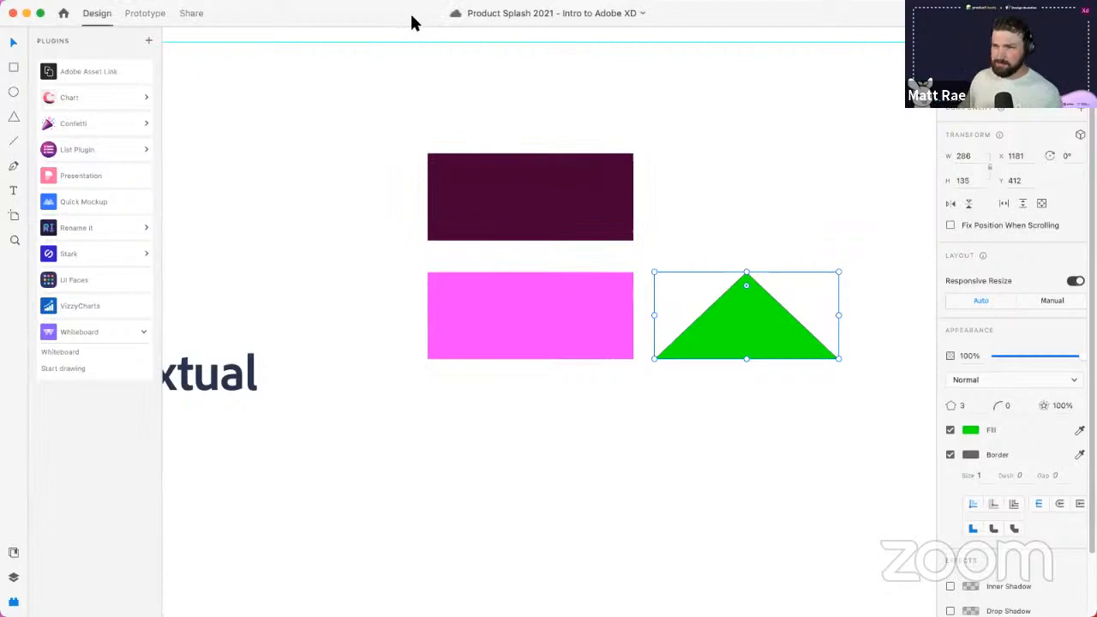
- Deselect the triangle and open the context menu of the circular portrait photo
click(408, 298)
scroll(406, 299, down, 10)
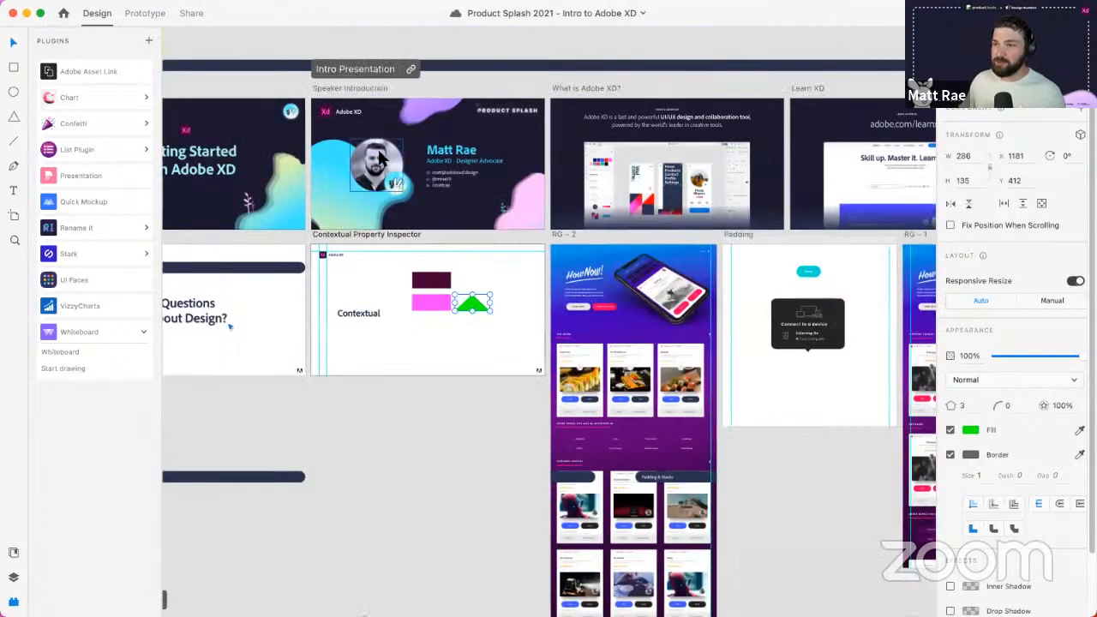
scroll(379, 152, up, 6)
right_click(344, 160)
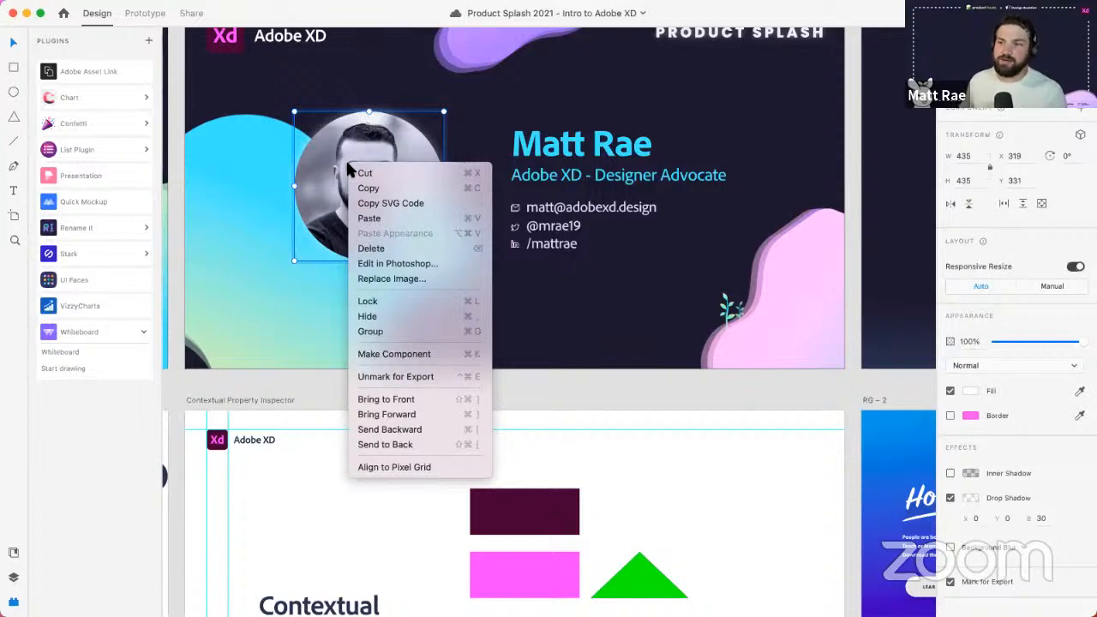
- Choose Edit in Photoshop… for the circular portrait photo
click(398, 265)
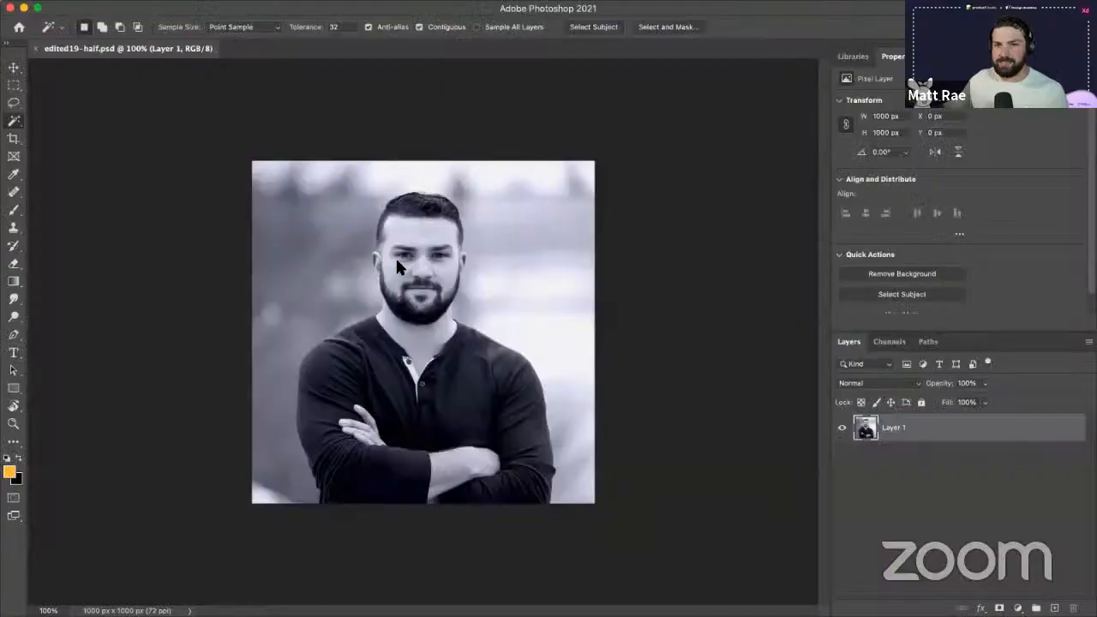
- Add a Hue/Saturation adjustment (Hue +27, Saturation +32) clipped to the portrait
click(1018, 608)
click(1033, 427)
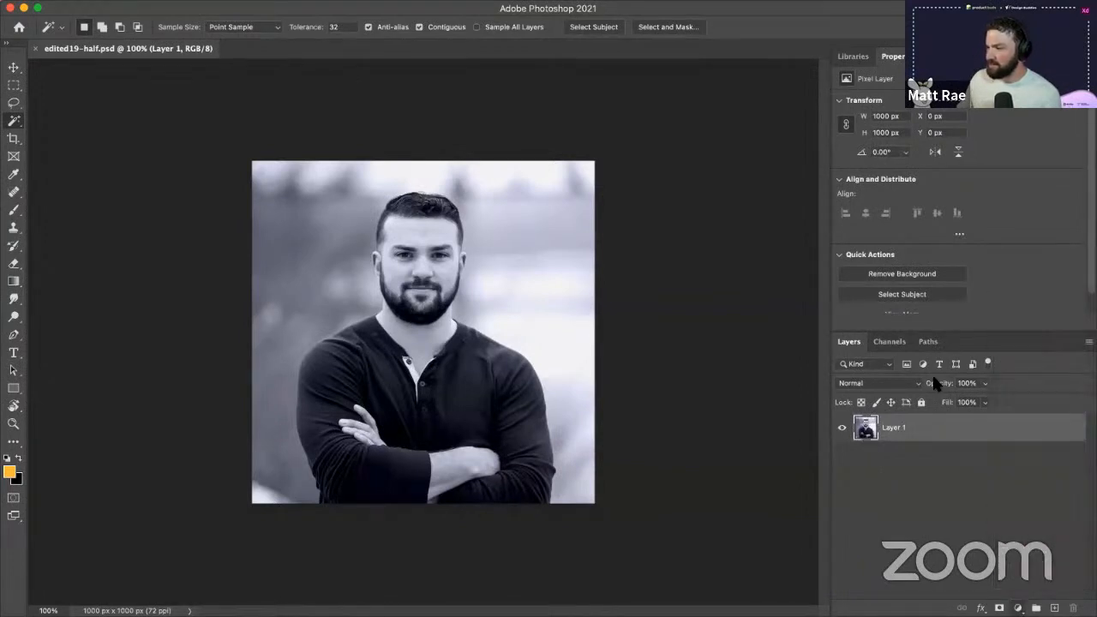
click(898, 428)
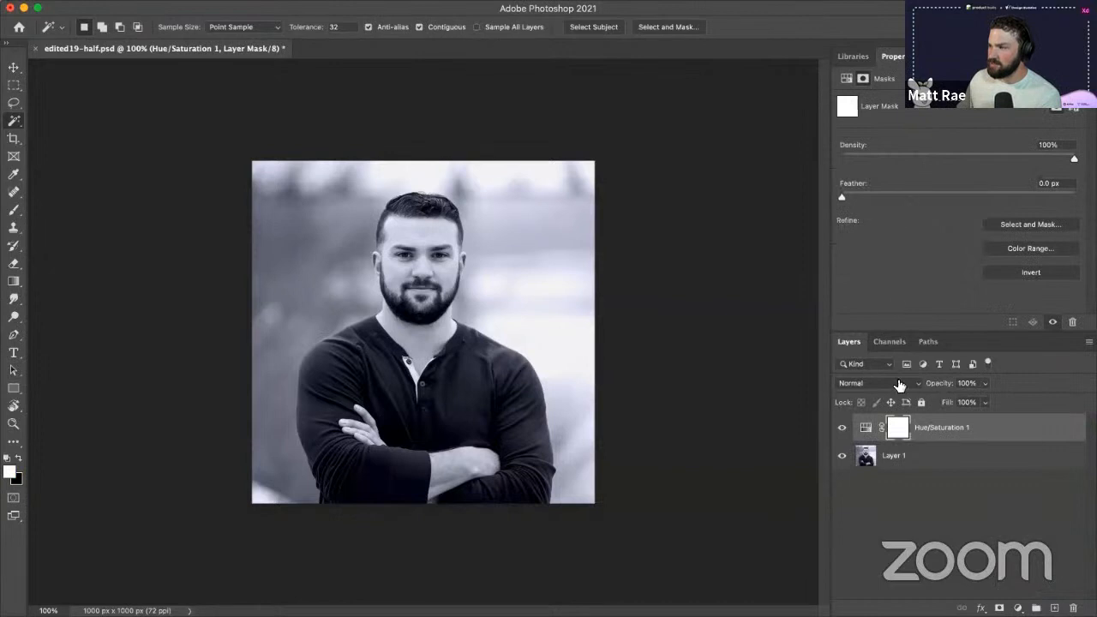
right_click(989, 431)
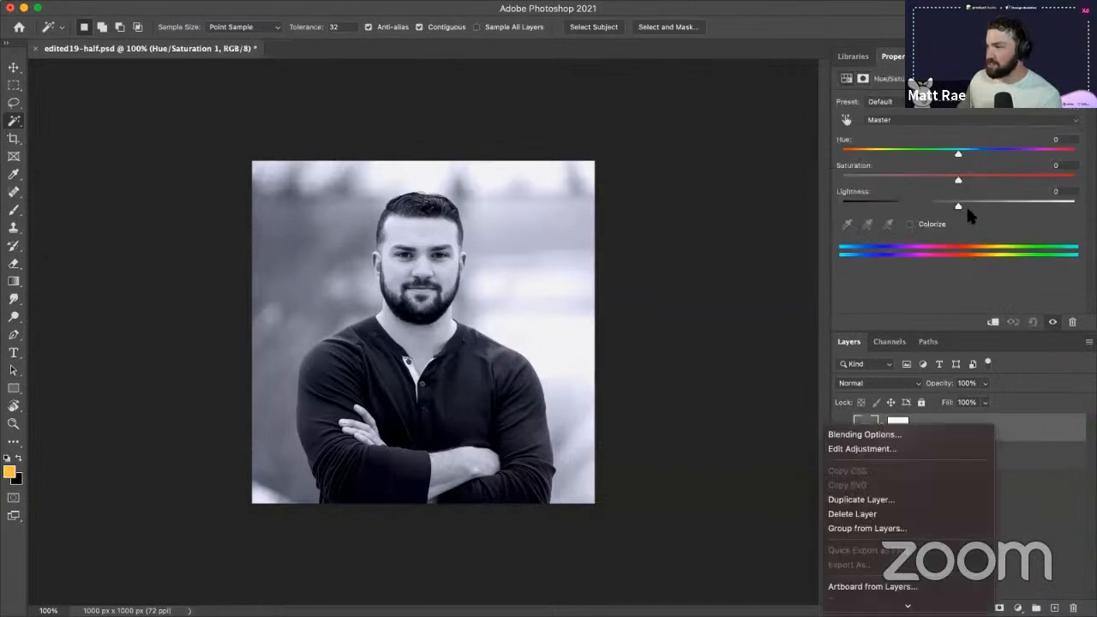
click(964, 177)
drag(960, 153, 971, 179)
click(996, 187)
right_click(974, 431)
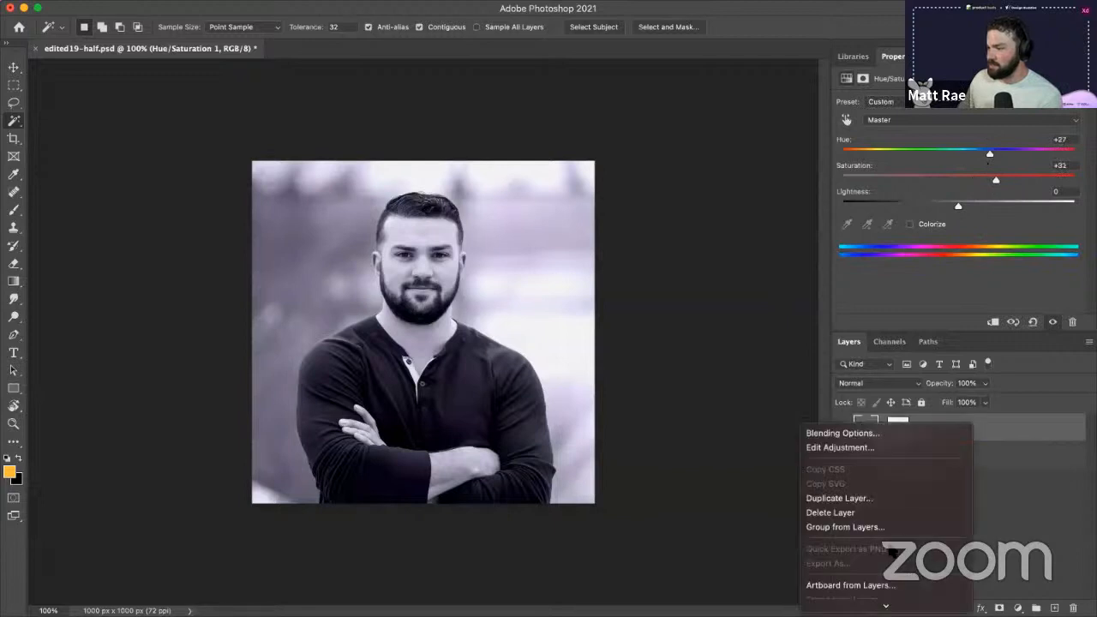
click(941, 495)
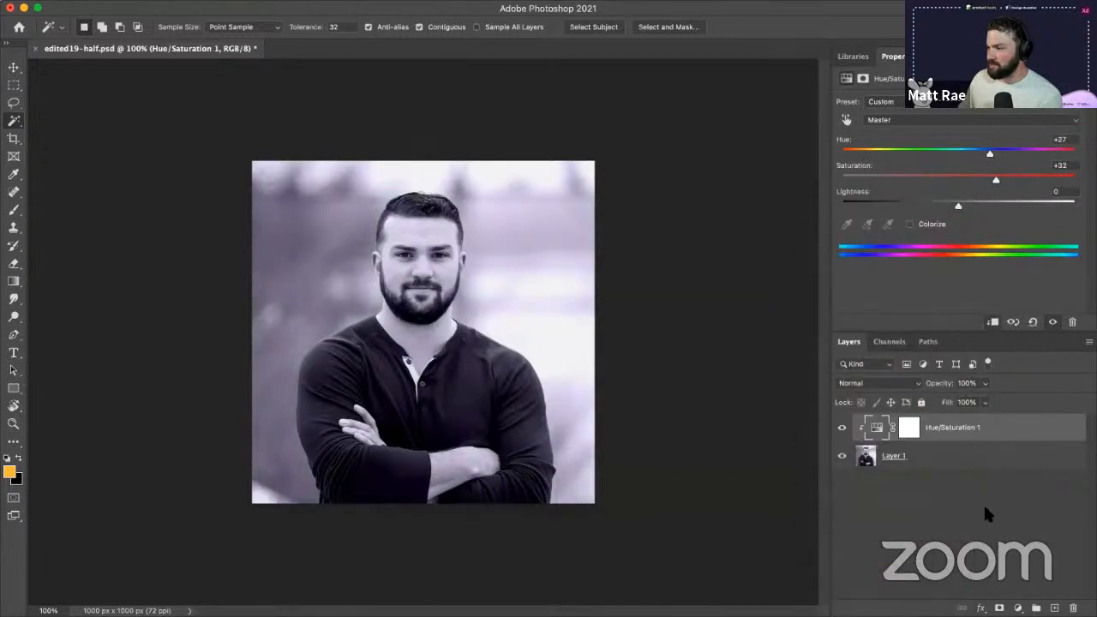
- Delete the Hue/Saturation layer's mask
click(910, 430)
click(1012, 428)
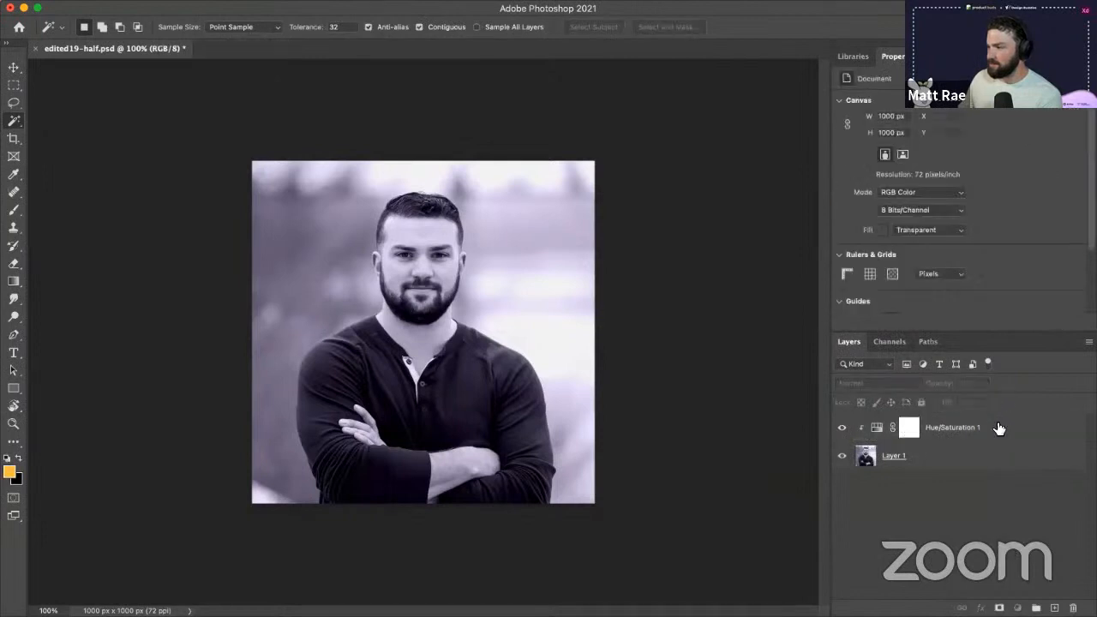
right_click(1013, 432)
click(1070, 608)
click(1071, 608)
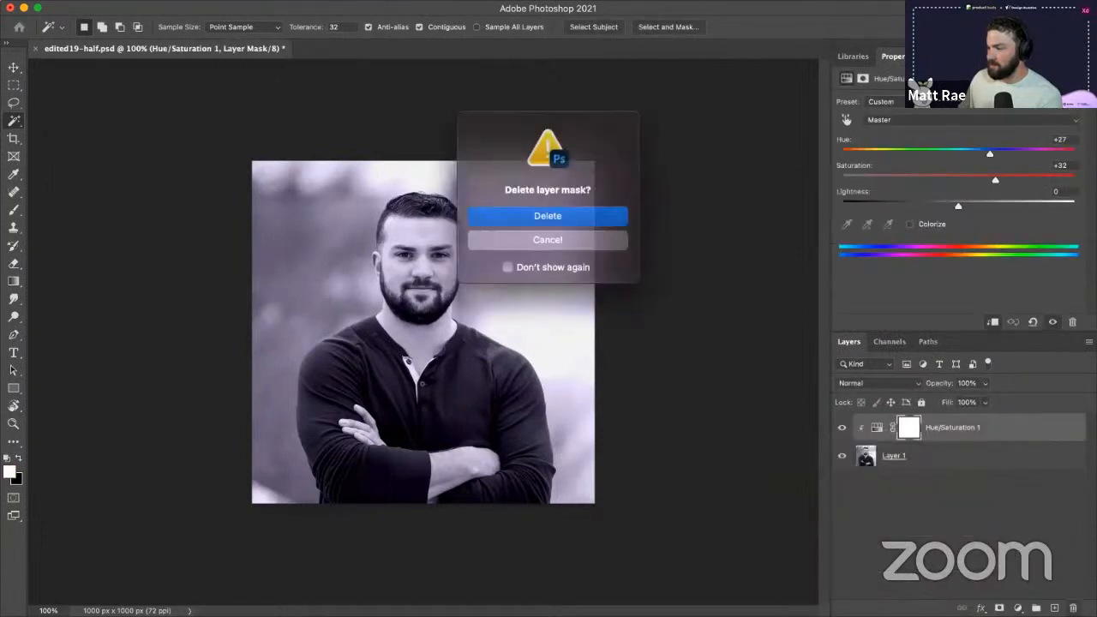
click(549, 215)
- Add an orange #fdc13b Solid Color fill layer and return to XD
click(1018, 607)
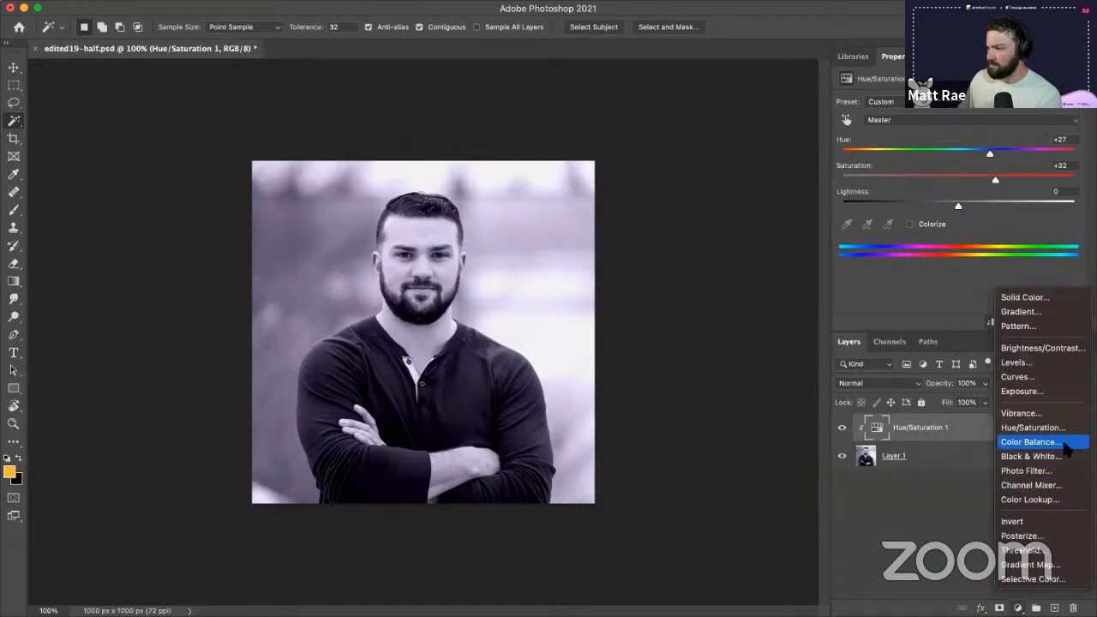
click(1028, 298)
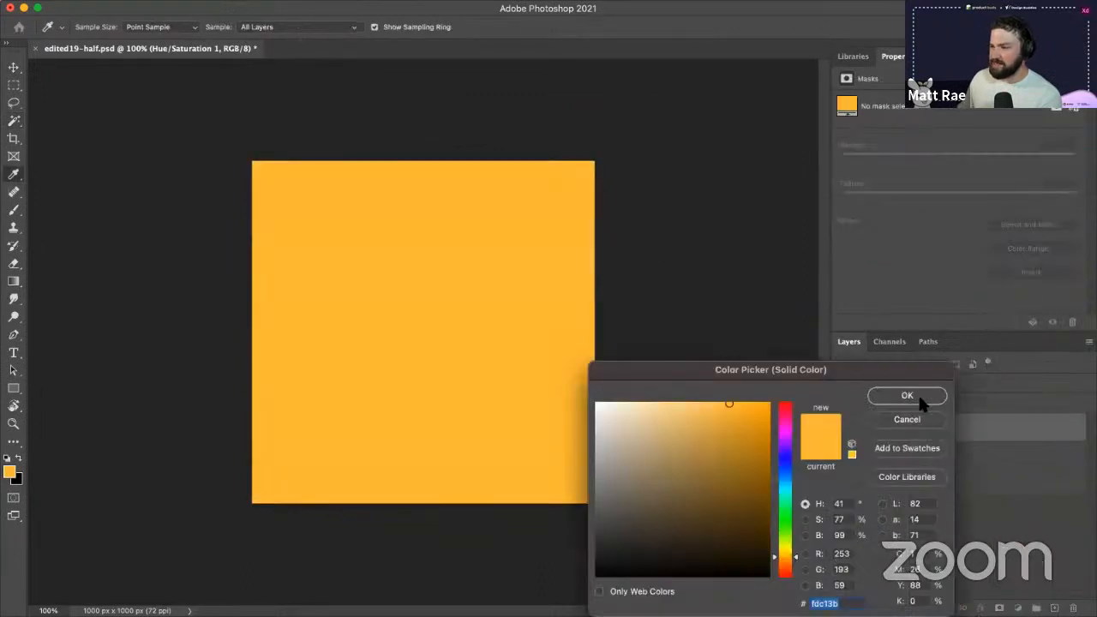
click(920, 401)
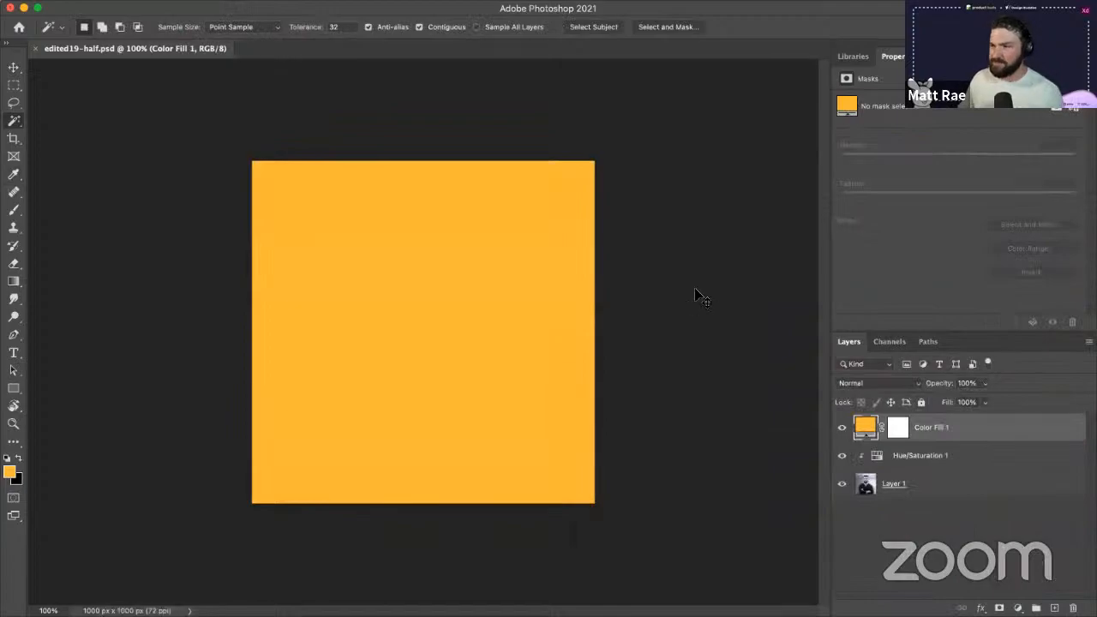
key(super+Tab)
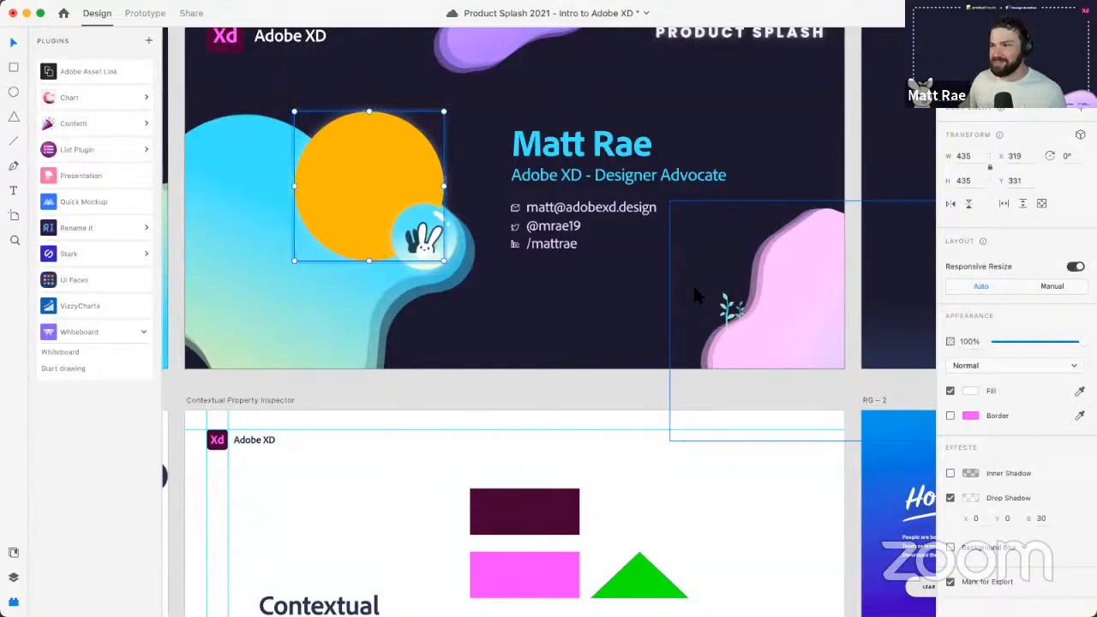
- Scroll to the presentation artboards and save the document with the orange photo
click(590, 377)
scroll(545, 206, down, 2)
scroll(543, 216, down, 1)
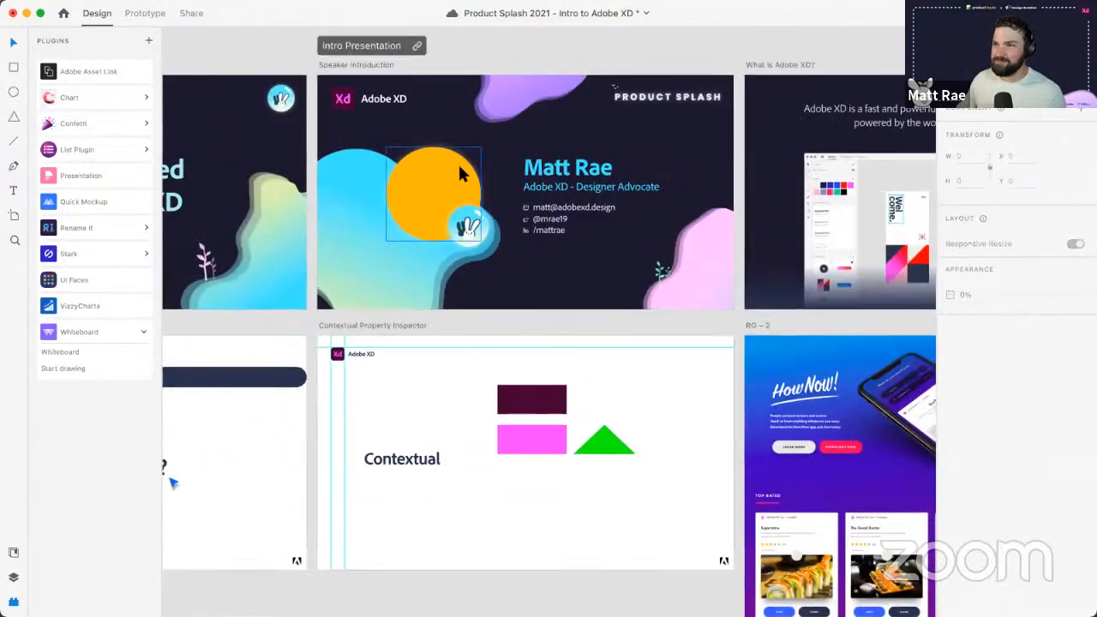
scroll(610, 317, down, 2)
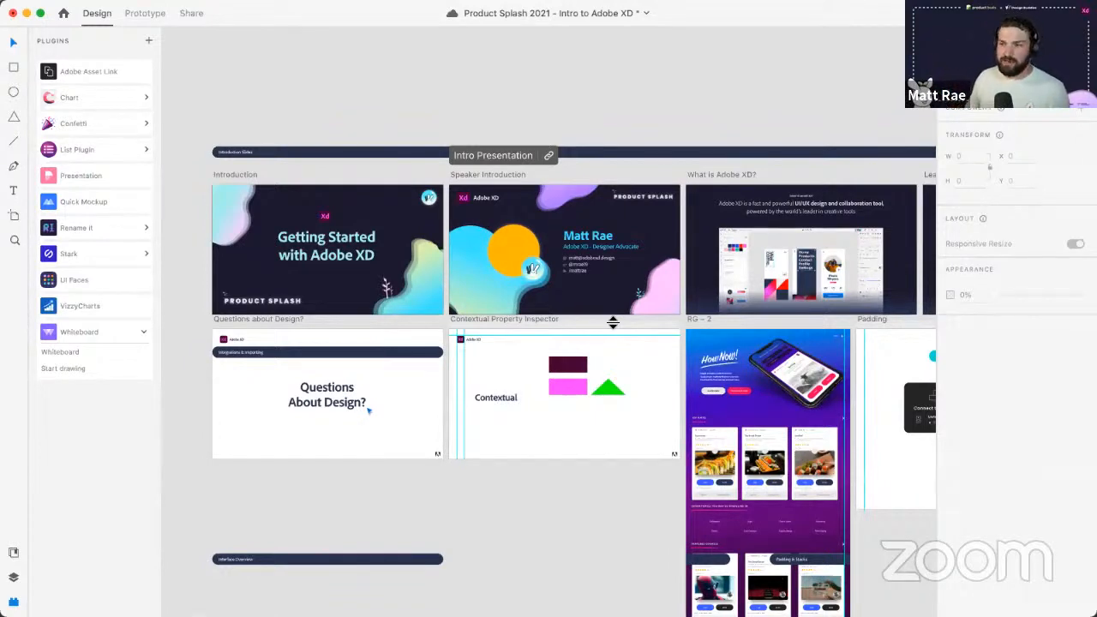
key(super+s)
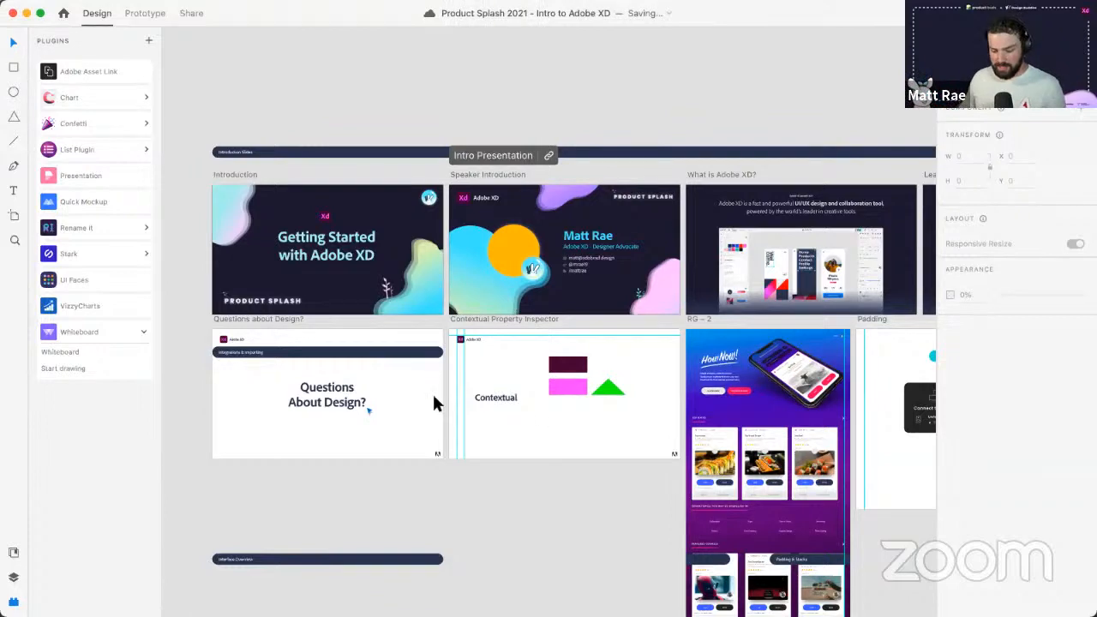
scroll(390, 88, down, 3)
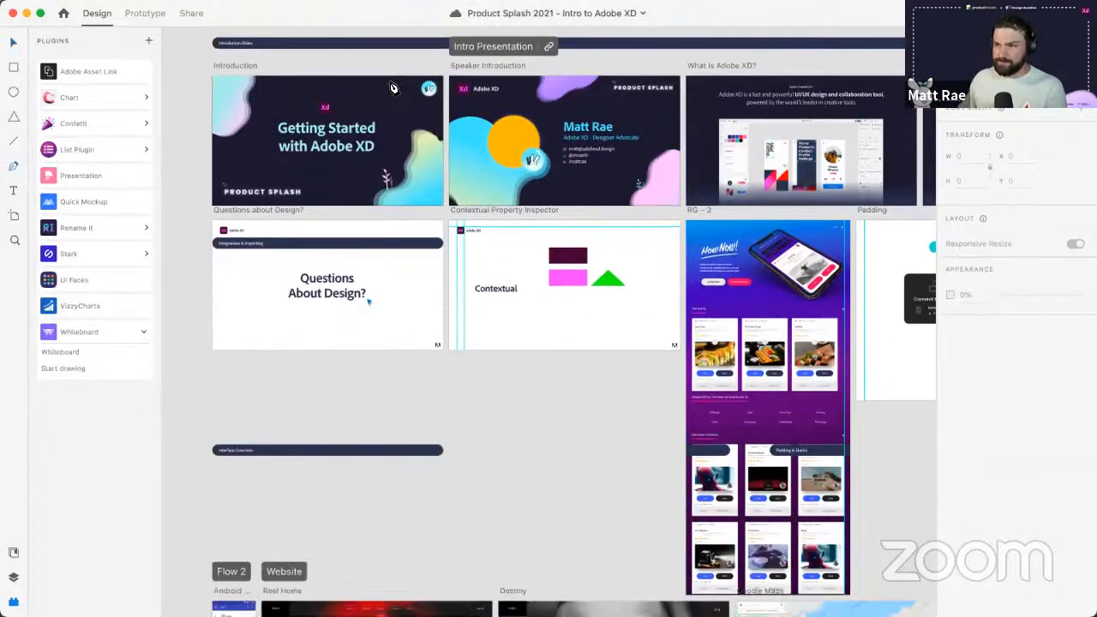
scroll(385, 137, up, 6)
click(406, 234)
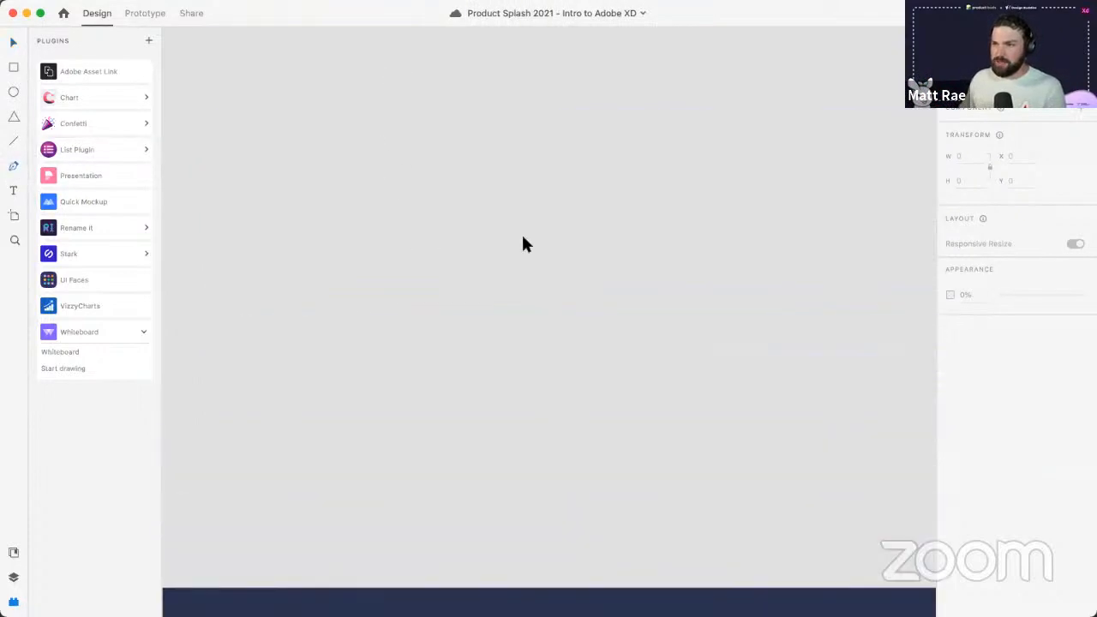
click(588, 234)
click(588, 374)
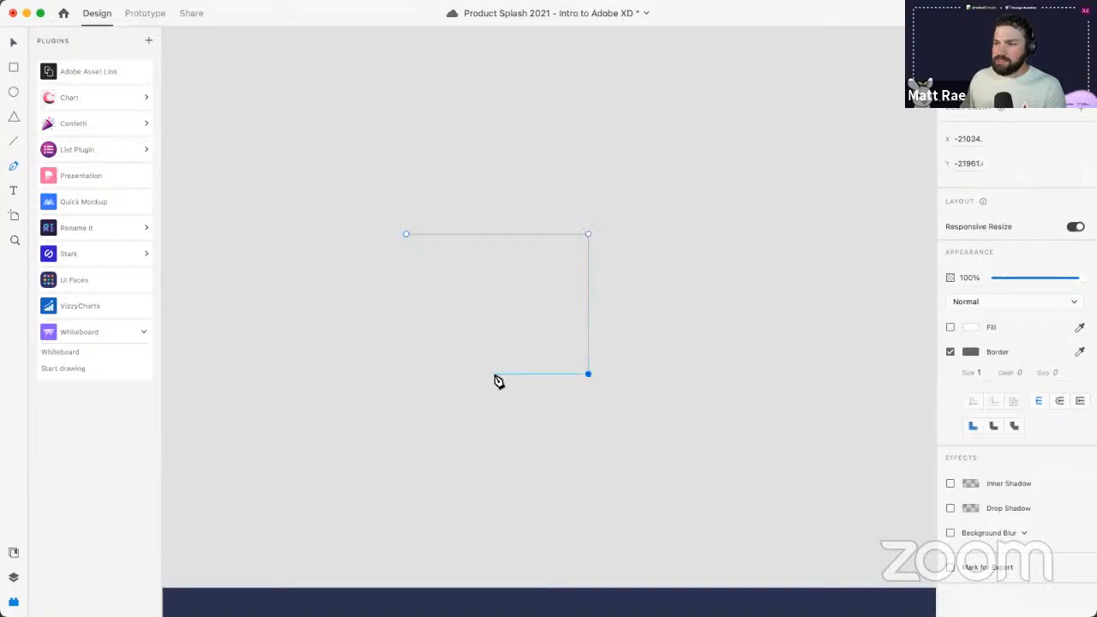
click(406, 373)
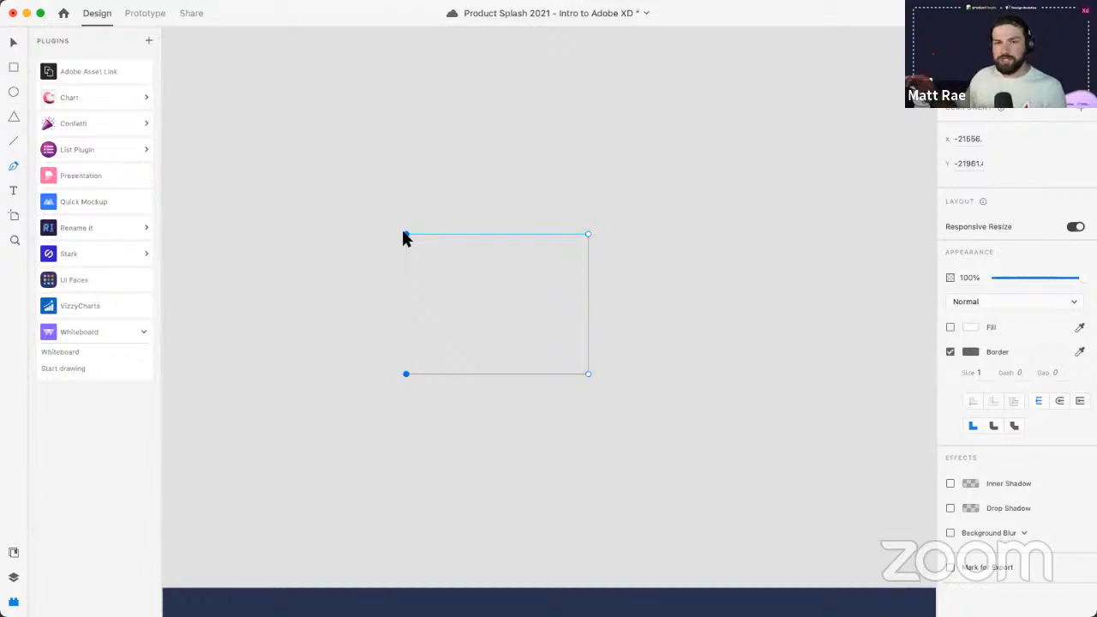
click(406, 234)
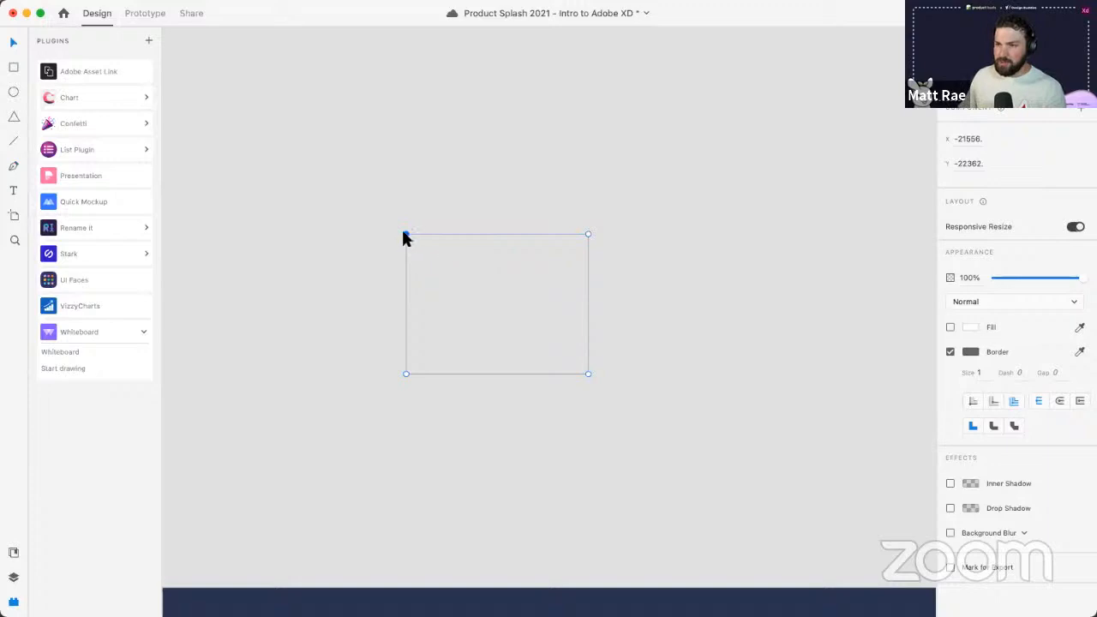
double_click(405, 233)
mouse_move(449, 202)
mouse_down()
mouse_move(409, 174)
mouse_move(458, 208)
mouse_move(440, 186)
mouse_move(456, 198)
mouse_up()
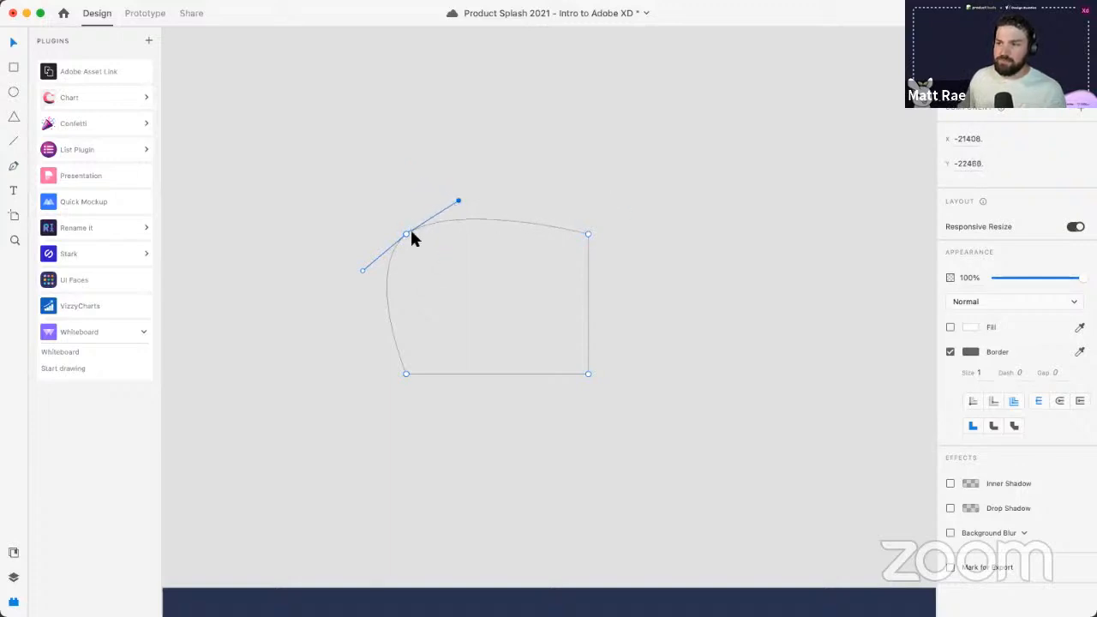
drag(411, 232, 416, 205)
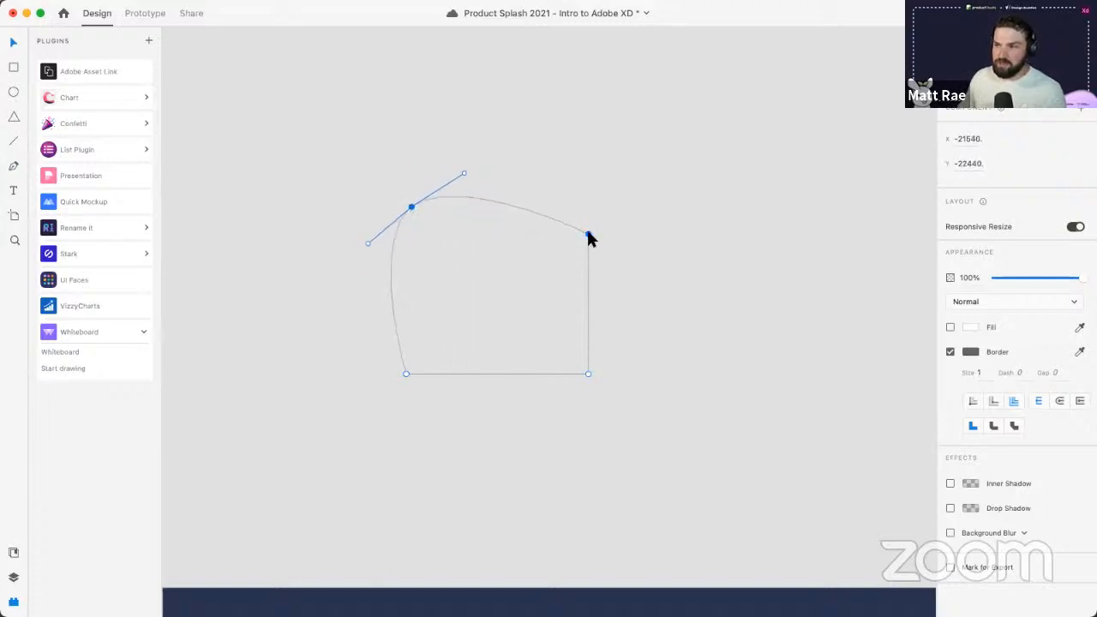
click(589, 235)
drag(590, 374, 444, 246)
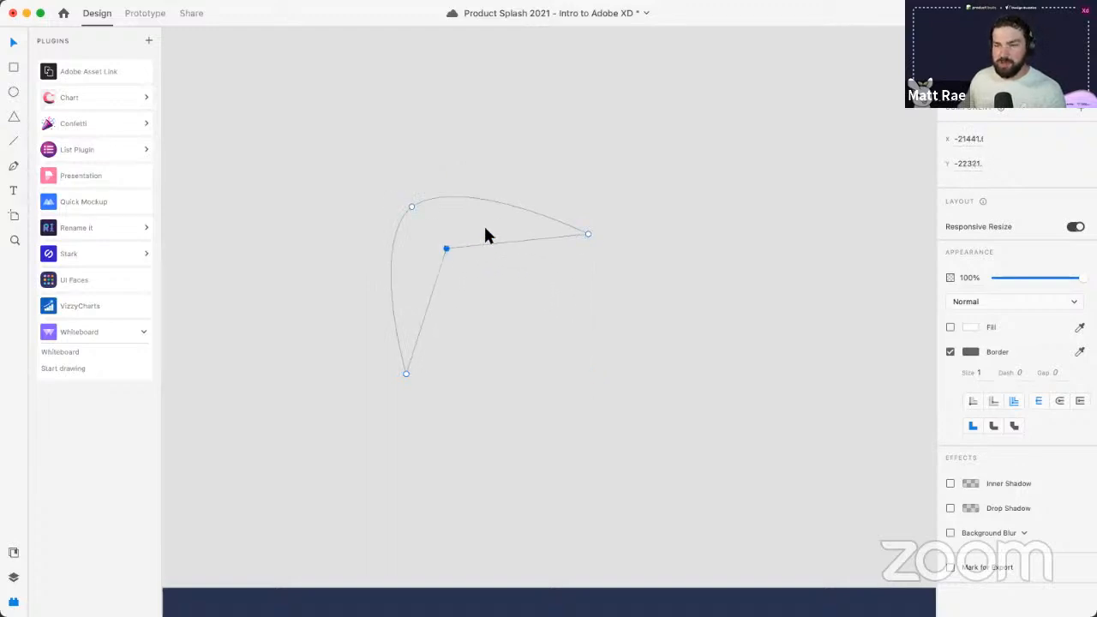
click(572, 166)
click(549, 219)
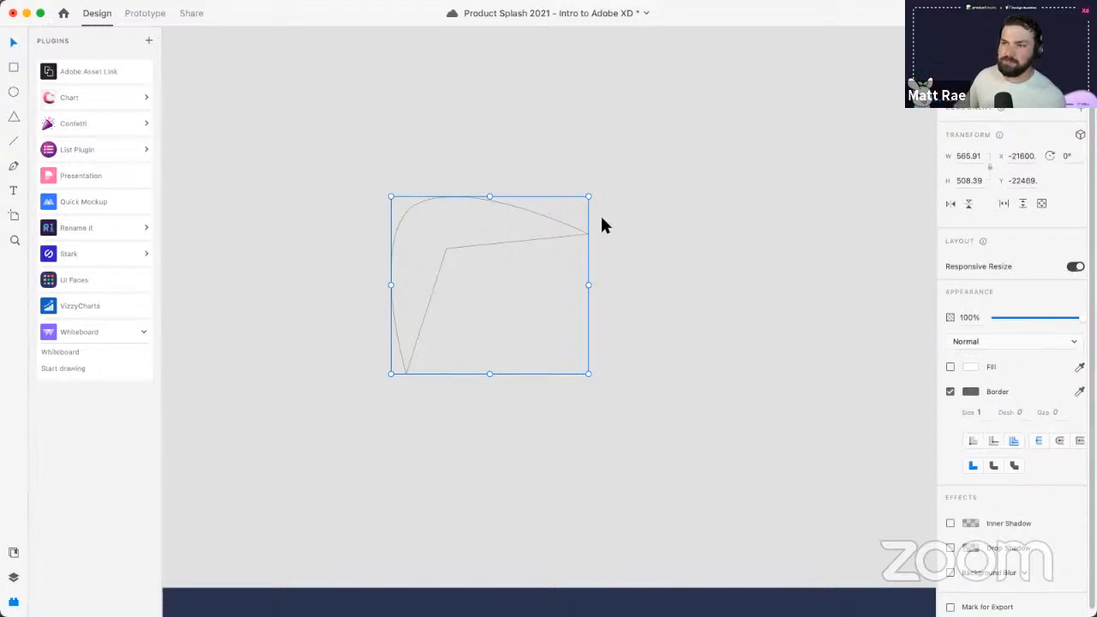
key(Delete)
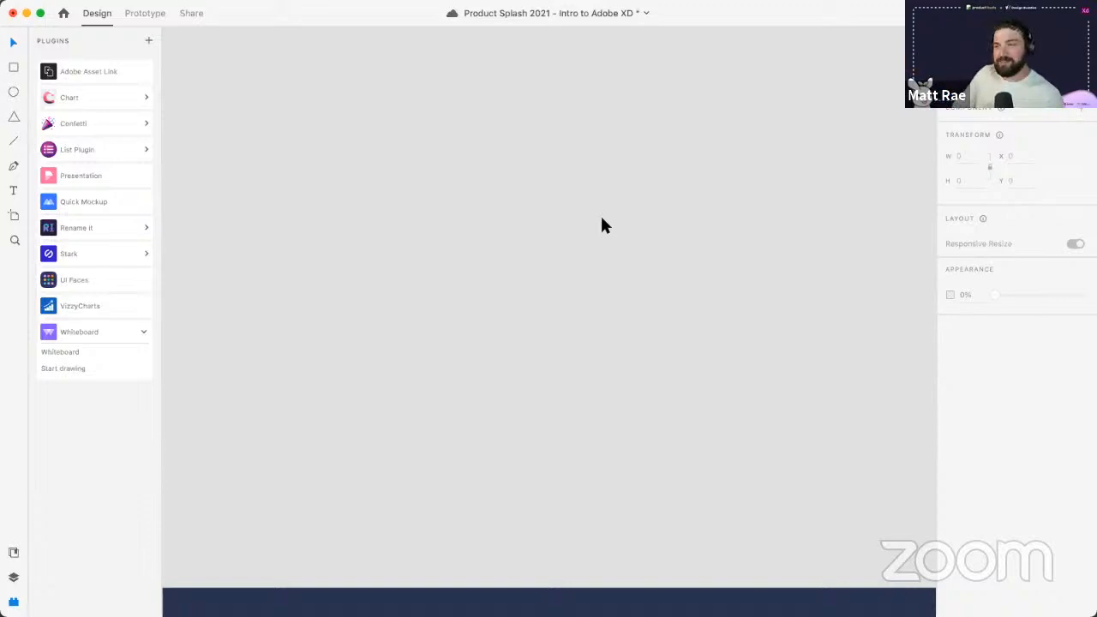
- Save the document with its cleared canvas using Cmd+S
key(super+s)
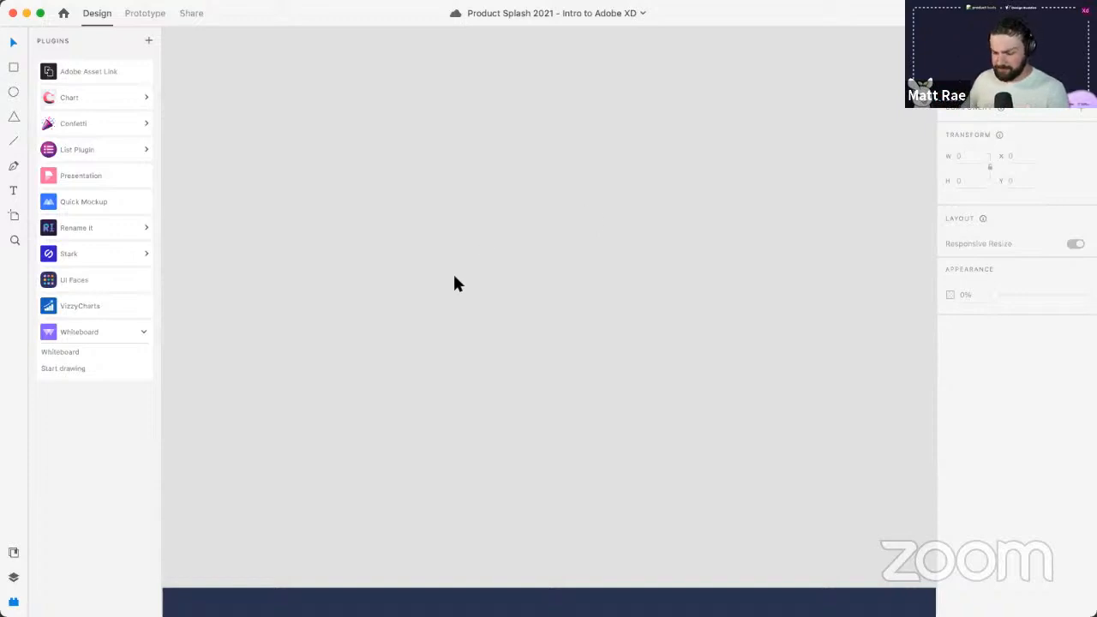
- Draw a white 688 × 688 square and shift it left
key(r)
drag(318, 188, 576, 431)
drag(512, 366, 450, 352)
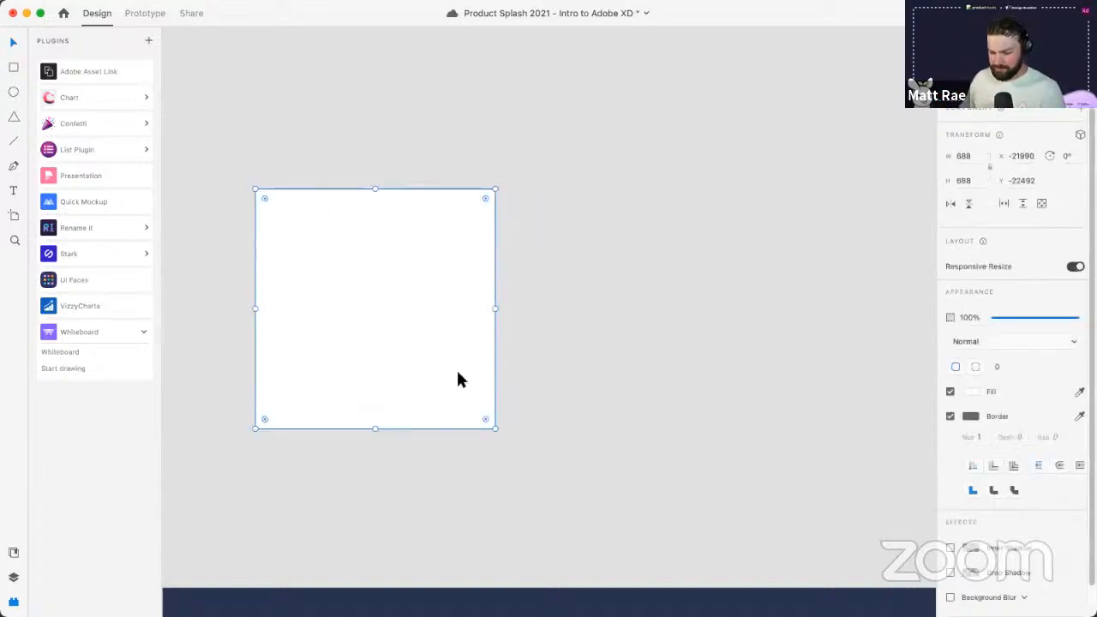
- Draw a triangle right of the square, rounding its corners and pinching its sides star-like
click(12, 168)
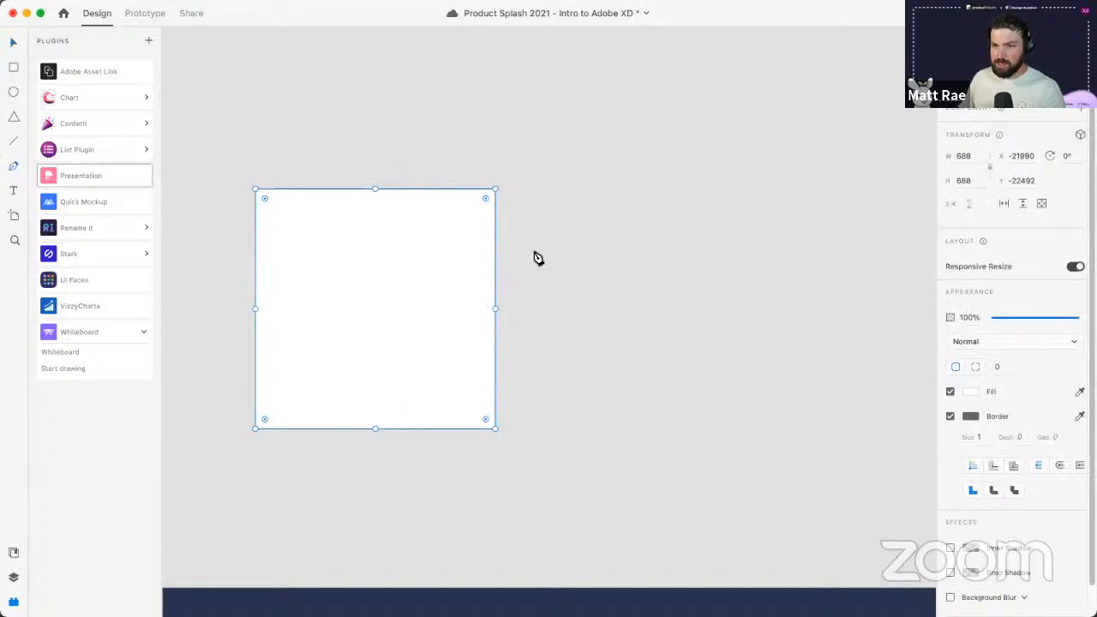
click(13, 119)
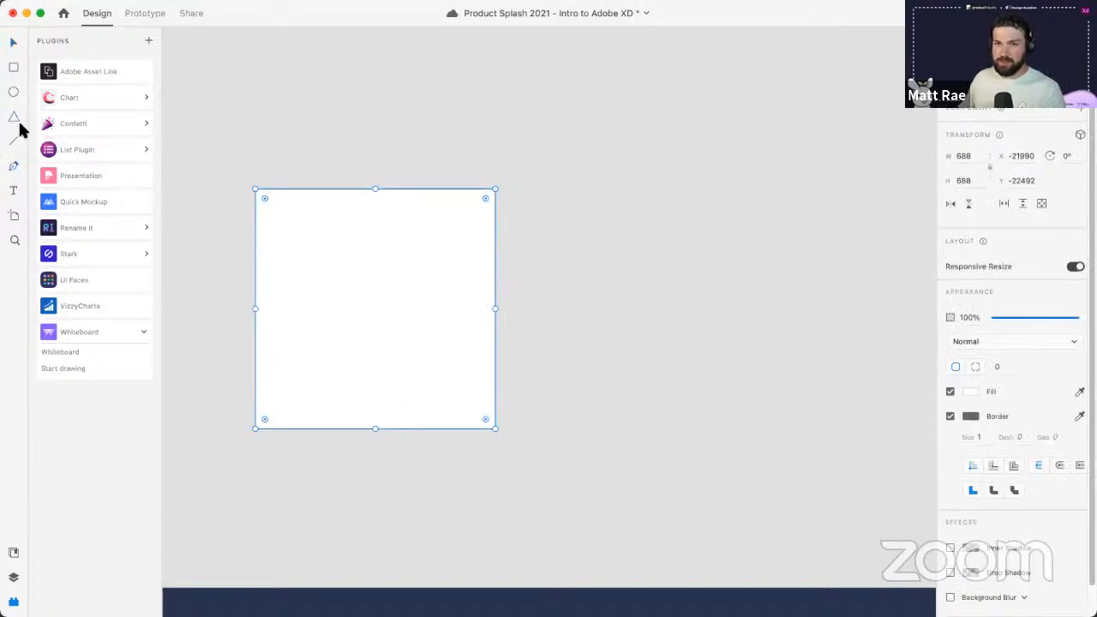
mouse_move(575, 192)
mouse_down()
mouse_move(809, 455)
mouse_move(854, 490)
mouse_up()
scroll(776, 428, right, 1)
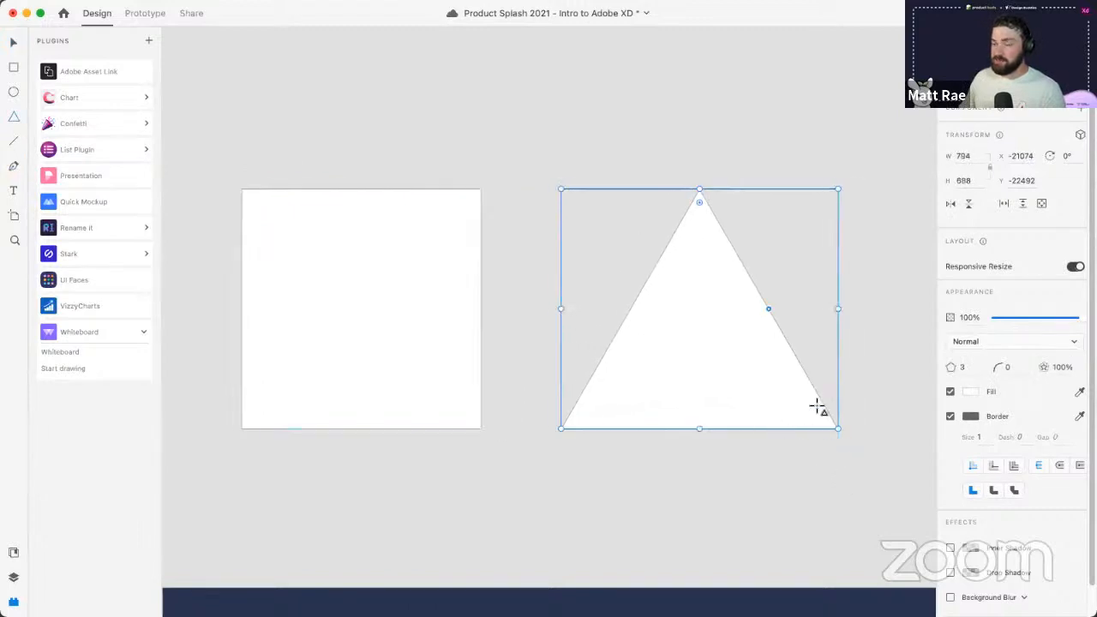
click(972, 367)
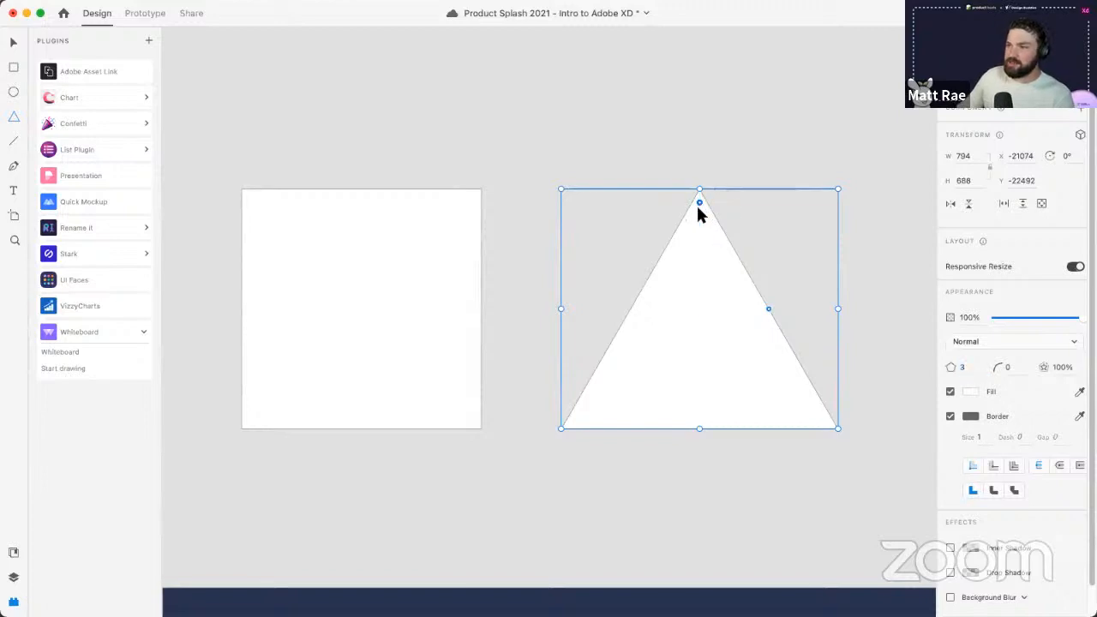
mouse_move(699, 204)
mouse_down()
mouse_move(697, 220)
mouse_move(698, 208)
mouse_up()
mouse_move(768, 312)
mouse_down()
mouse_move(757, 323)
mouse_move(773, 309)
mouse_up()
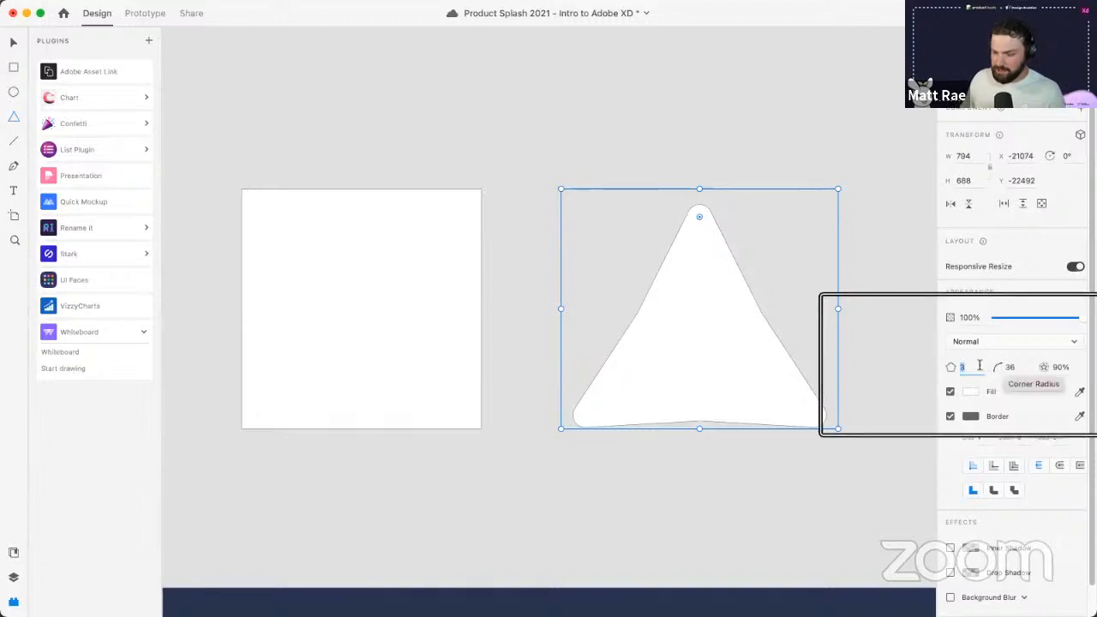
- Enter <3 as the corner count, turning the triangle into a 754 × 688 heart
key(Up)
text(<)
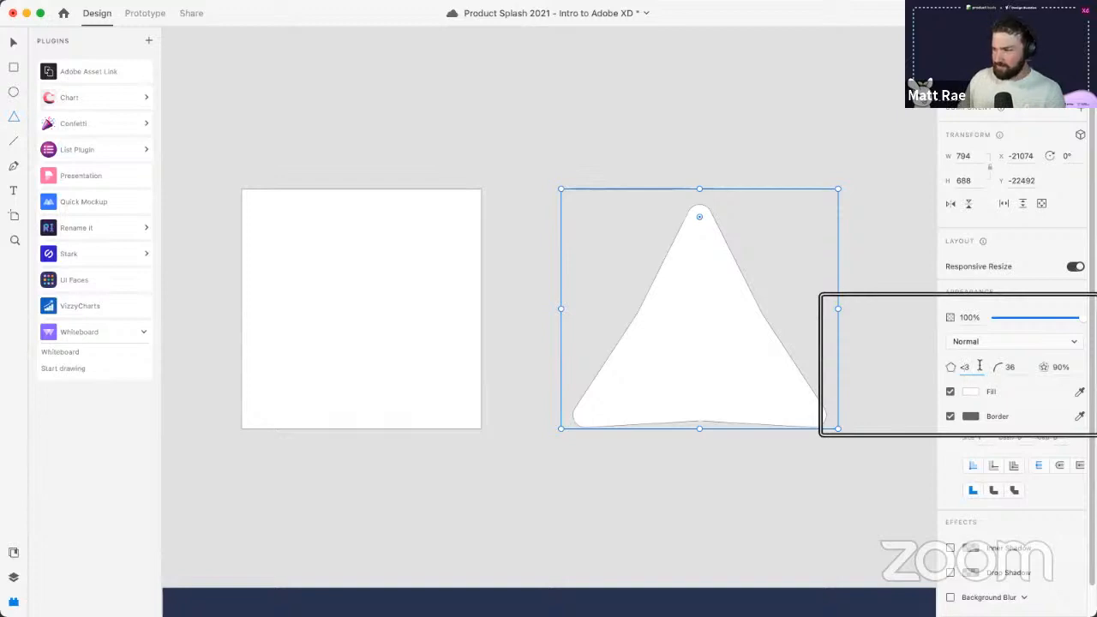
key(Return)
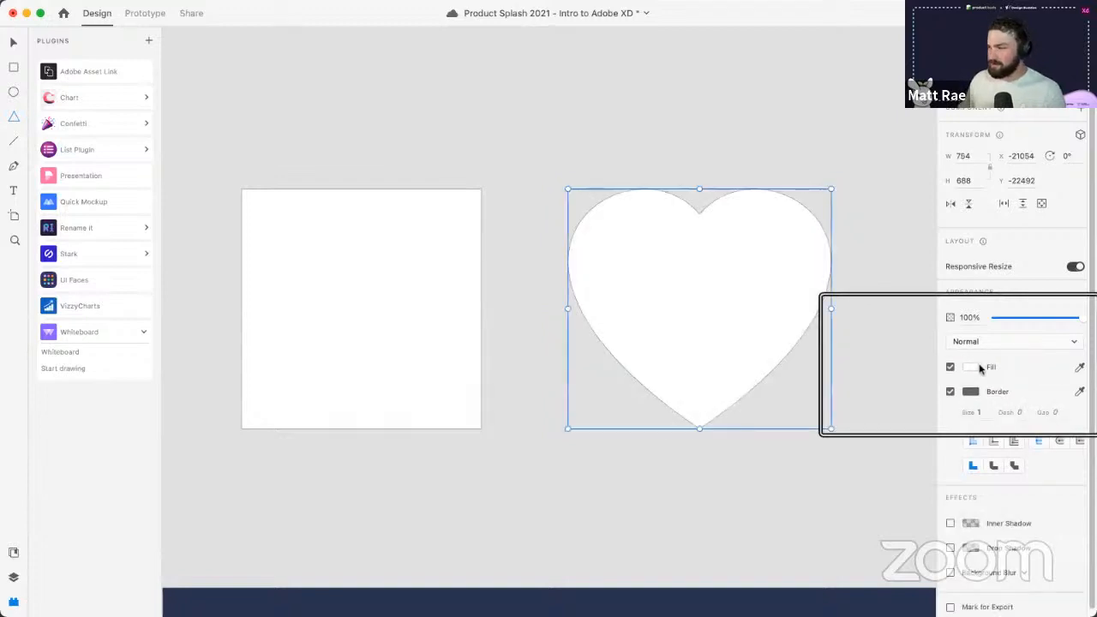
click(735, 114)
click(740, 265)
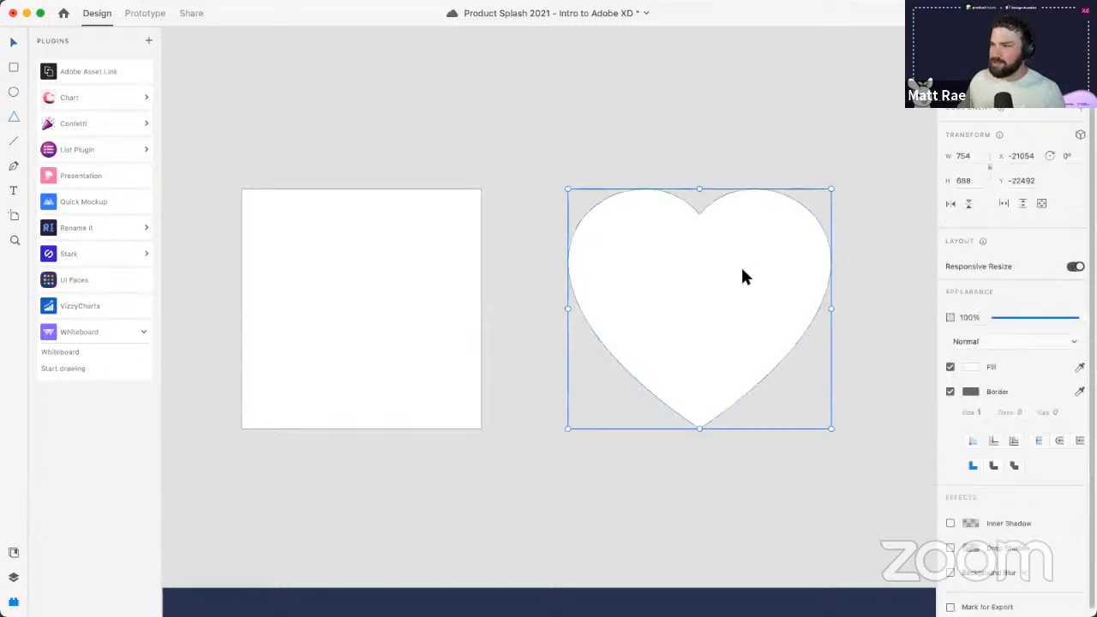
click(386, 271)
- Launch Finder via Alfred and place the Deadpool photo, scaled to 691 × 1037, over the square
key(super+space)
text(fin)
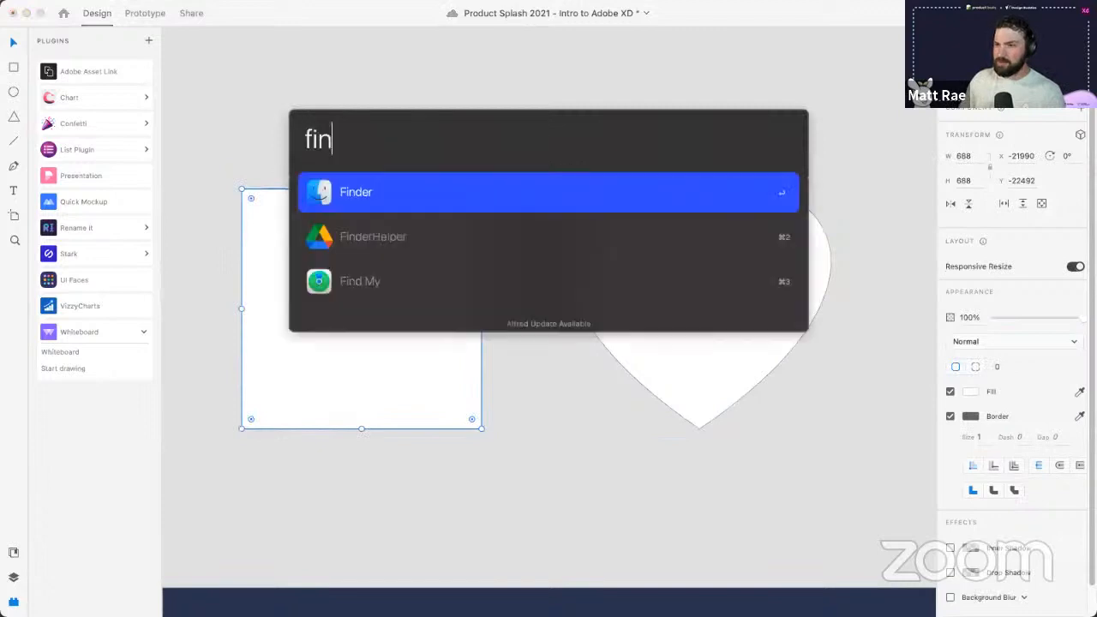
key(Return)
drag(163, 461, 388, 105)
drag(318, 78, 327, 176)
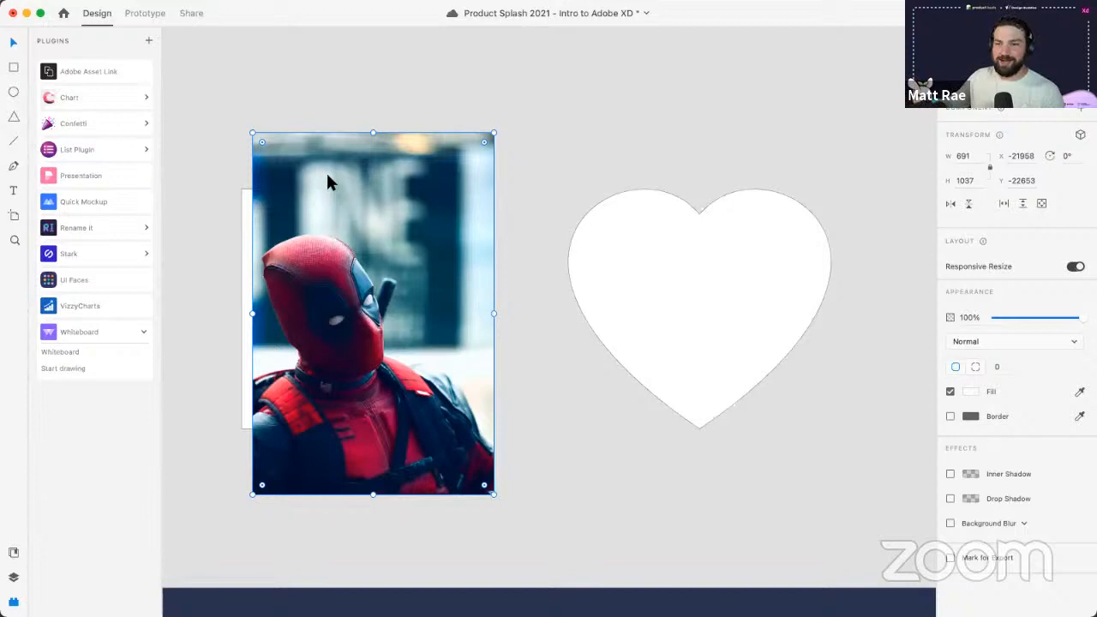
- Bring the white square in front of the Deadpool photo and mask the photo with it
drag(353, 266, 385, 260)
click(262, 260)
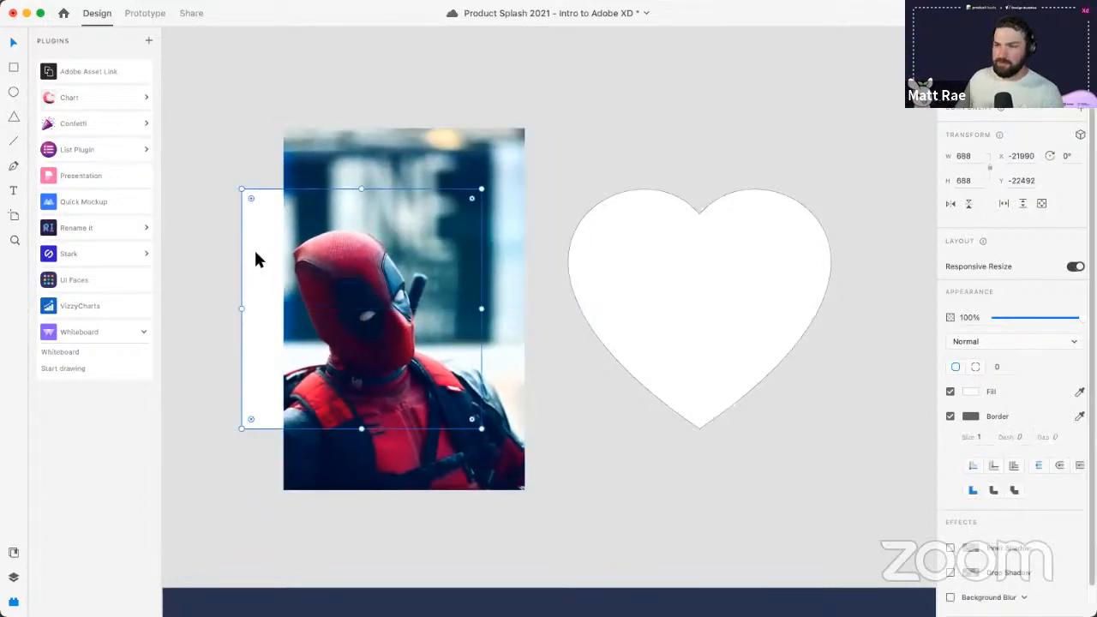
key(super+shift+bracketright)
shift+click(509, 219)
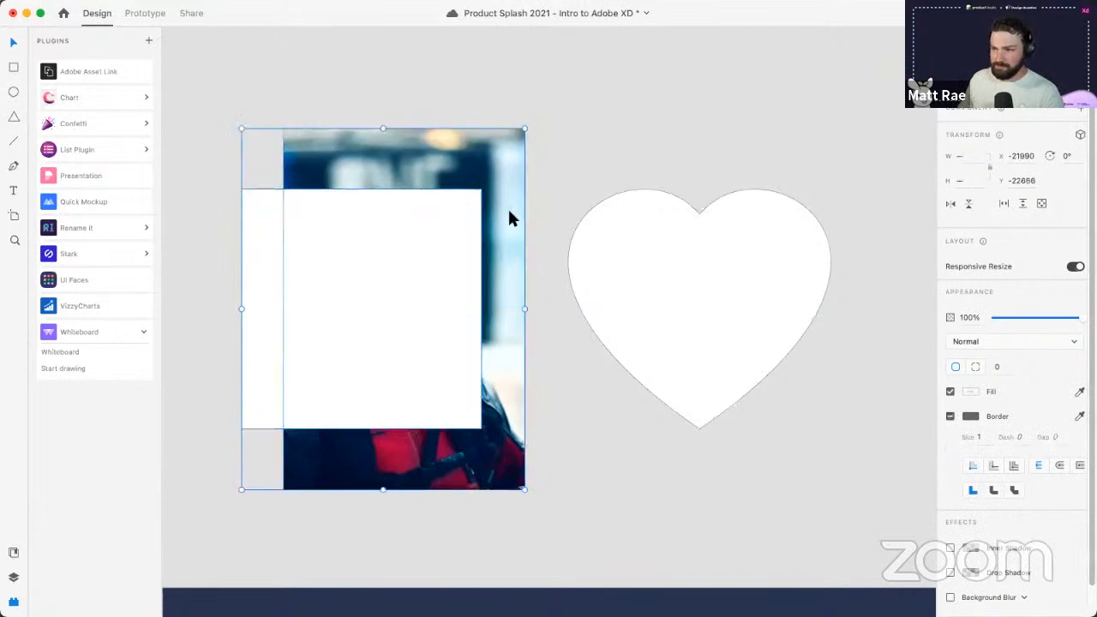
right_click(389, 280)
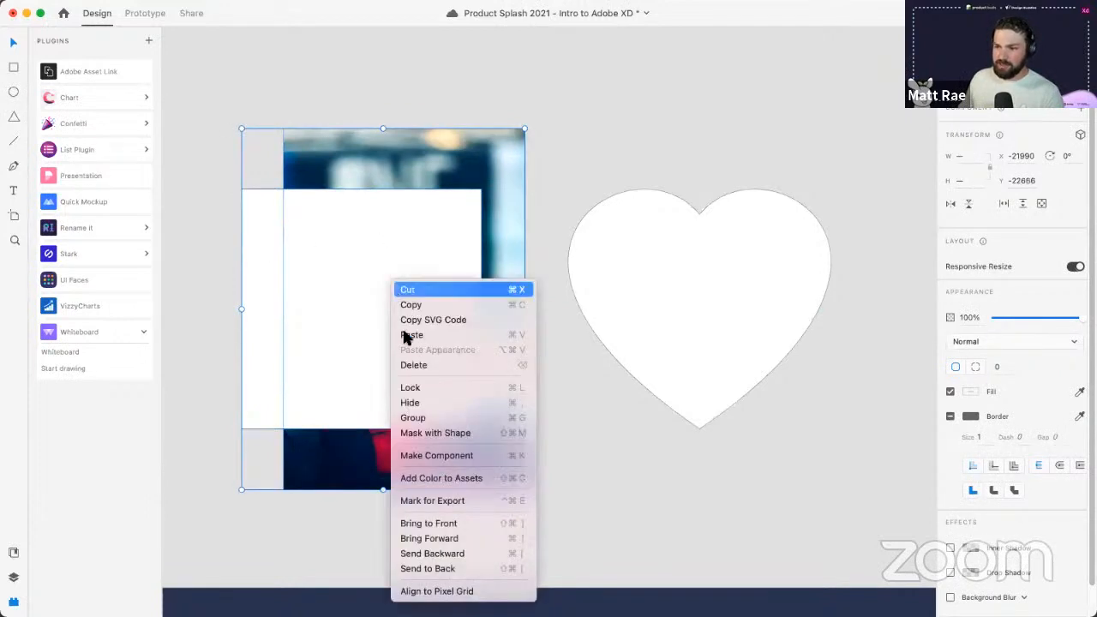
click(485, 435)
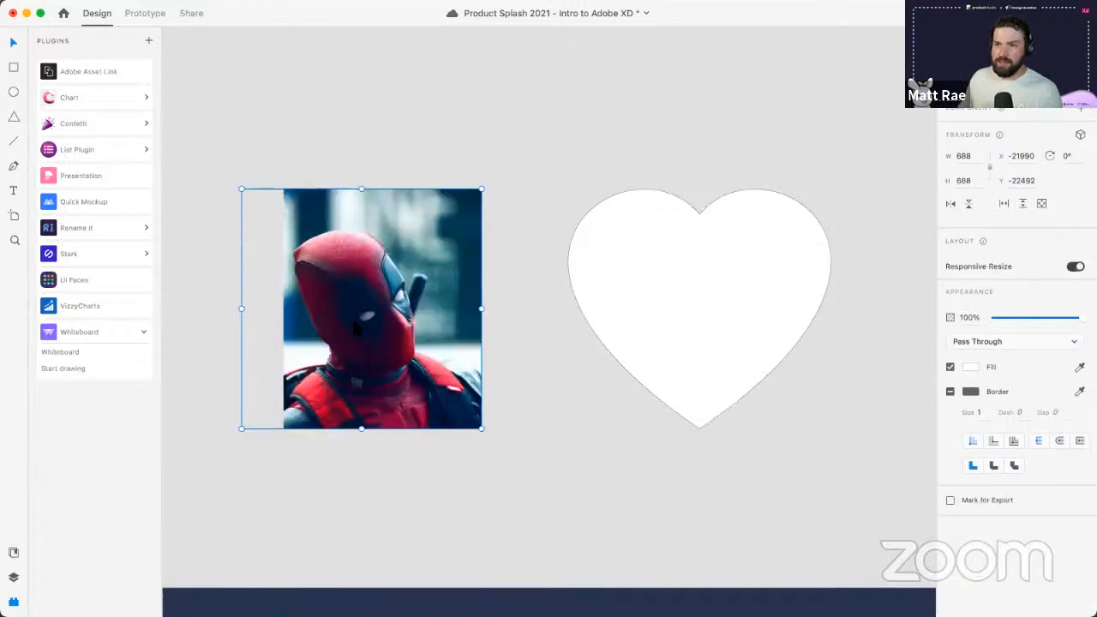
- Enlarge the Deadpool photo inside the 688 × 688 square mask
double_click(357, 327)
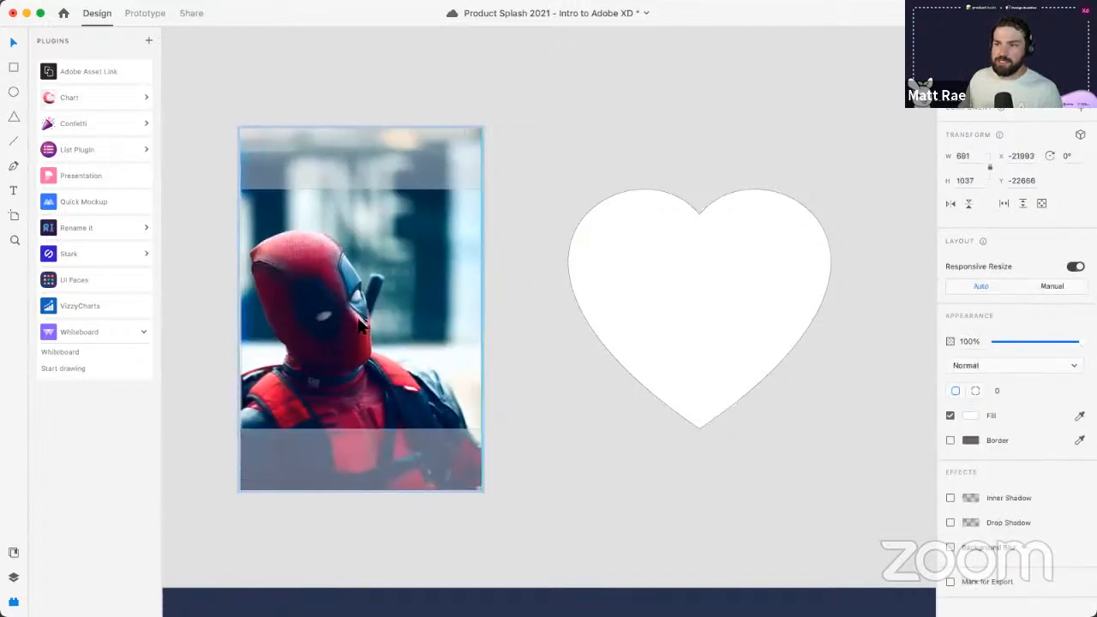
drag(482, 490, 526, 556)
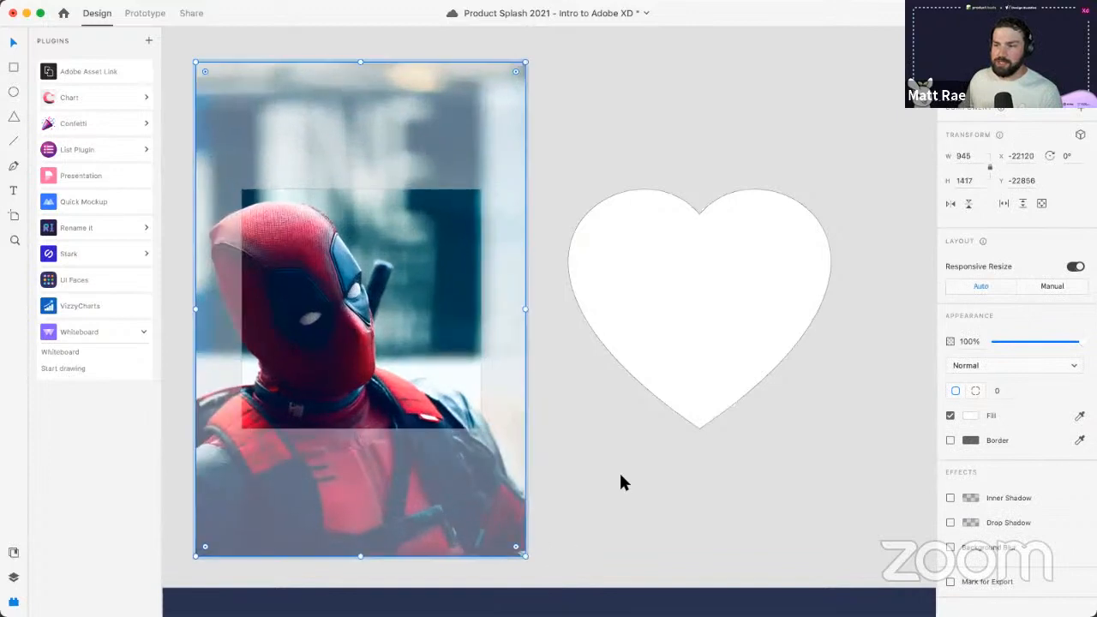
click(620, 477)
key(super+space)
- Fill the heart shape with the Deadpool photo from Finder and dismiss the name-taken warning
text(find)
key(Return)
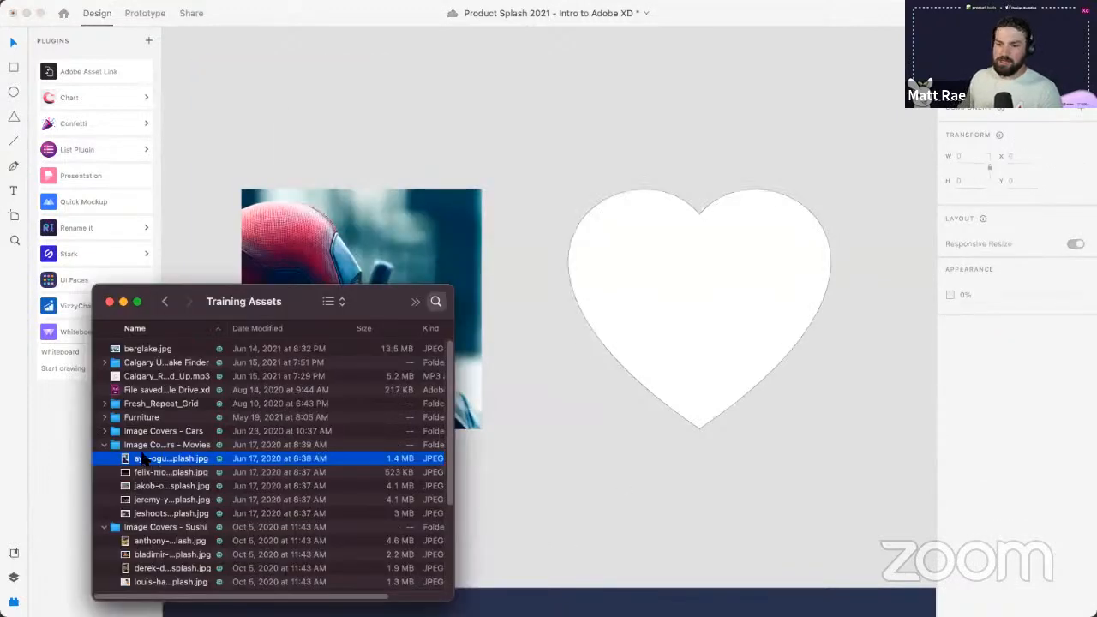
drag(144, 460, 702, 322)
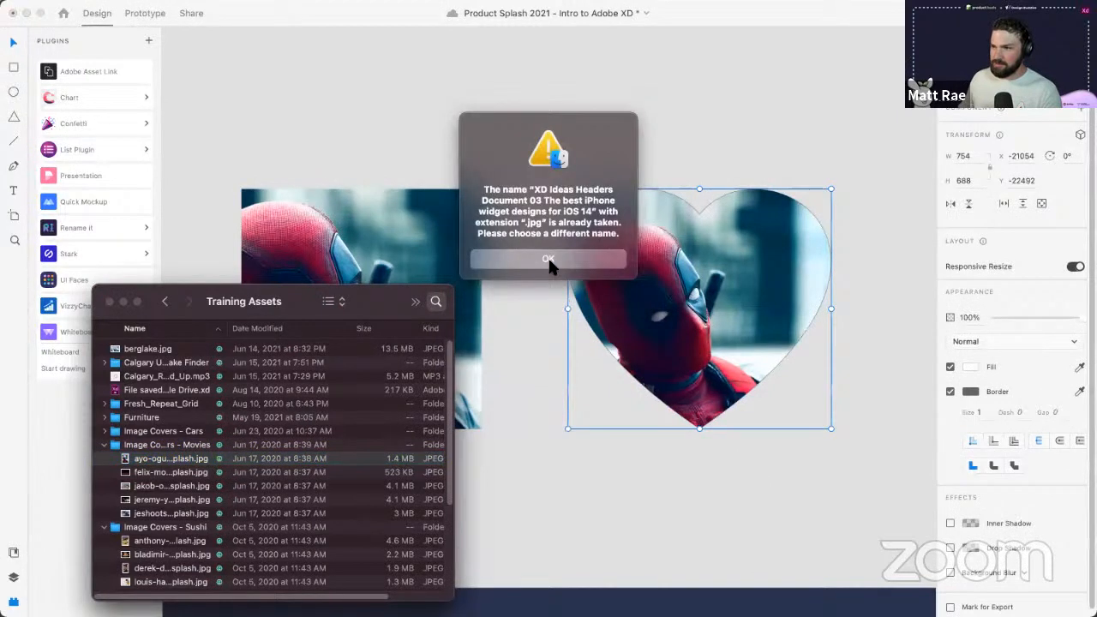
click(549, 261)
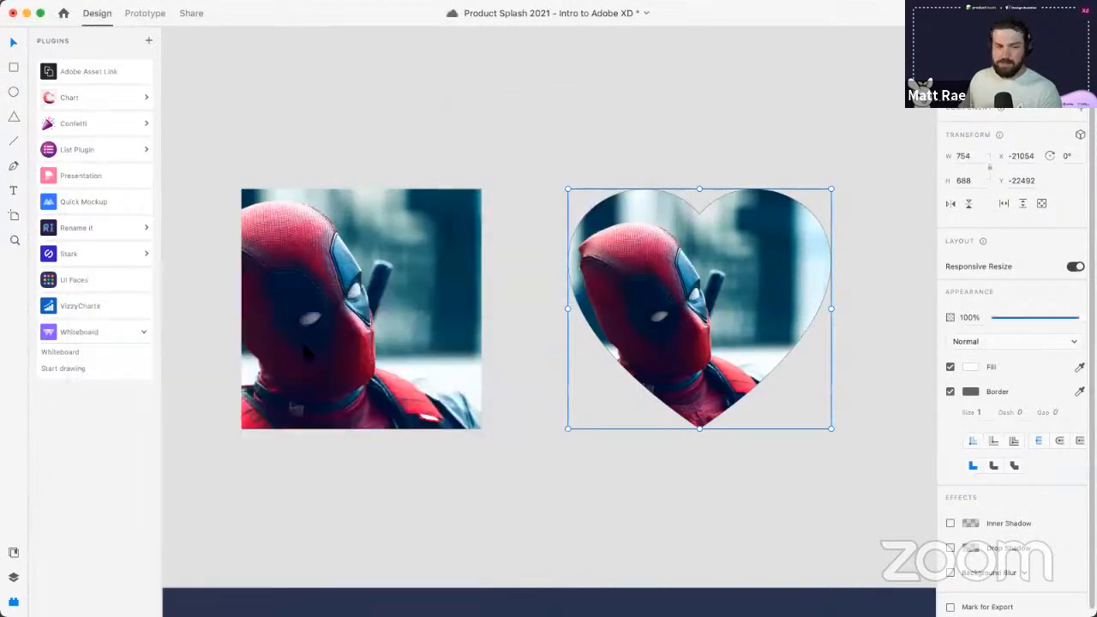
- Open the heart mask group to view the full photo, then deselect everything
key(super+Tab)
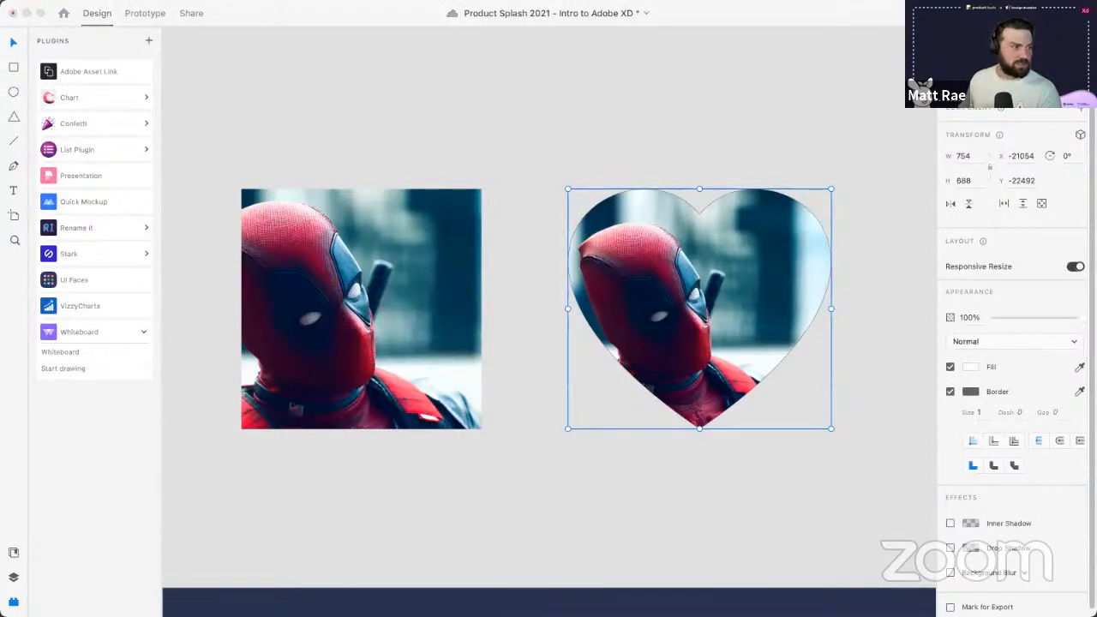
click(556, 188)
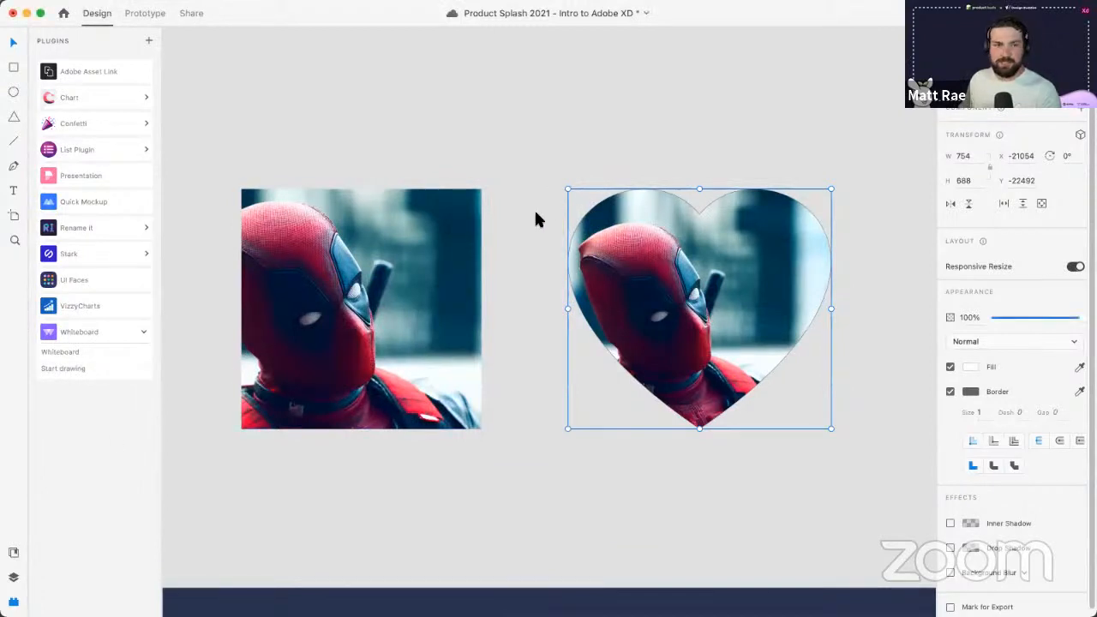
click(551, 135)
double_click(719, 300)
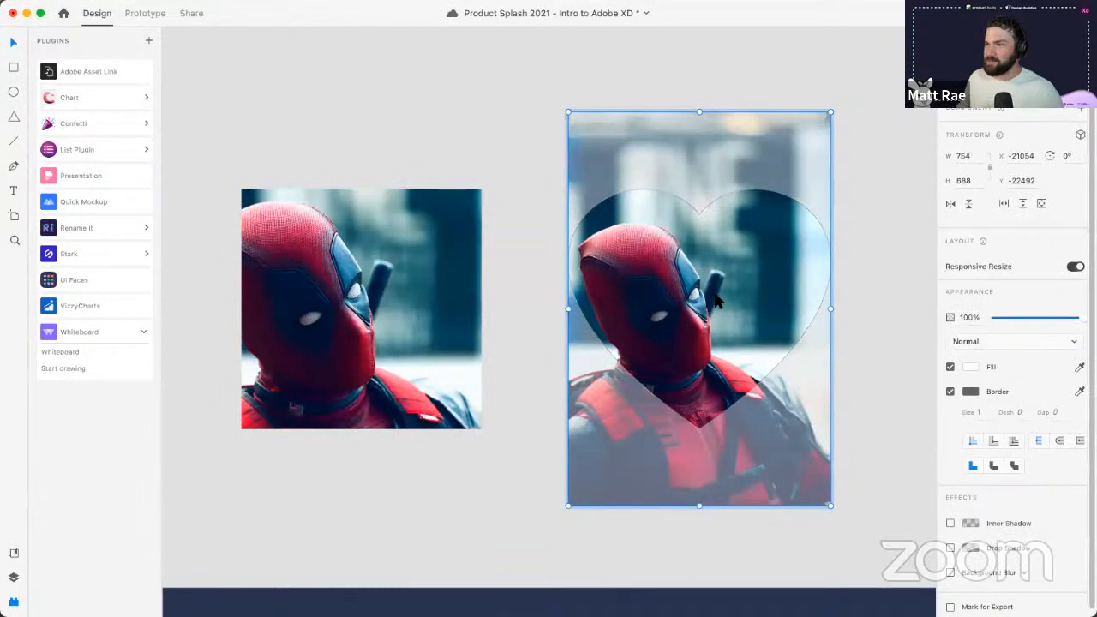
click(483, 118)
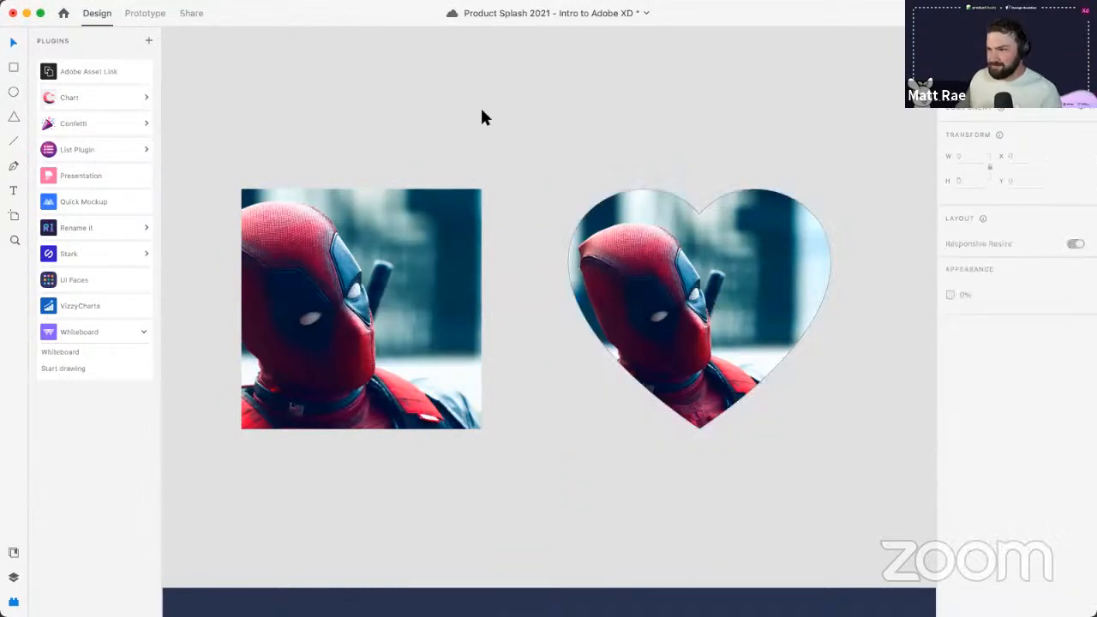
- Undo the Deadpool photo fill inside the heart
key(super+space)
text(find)
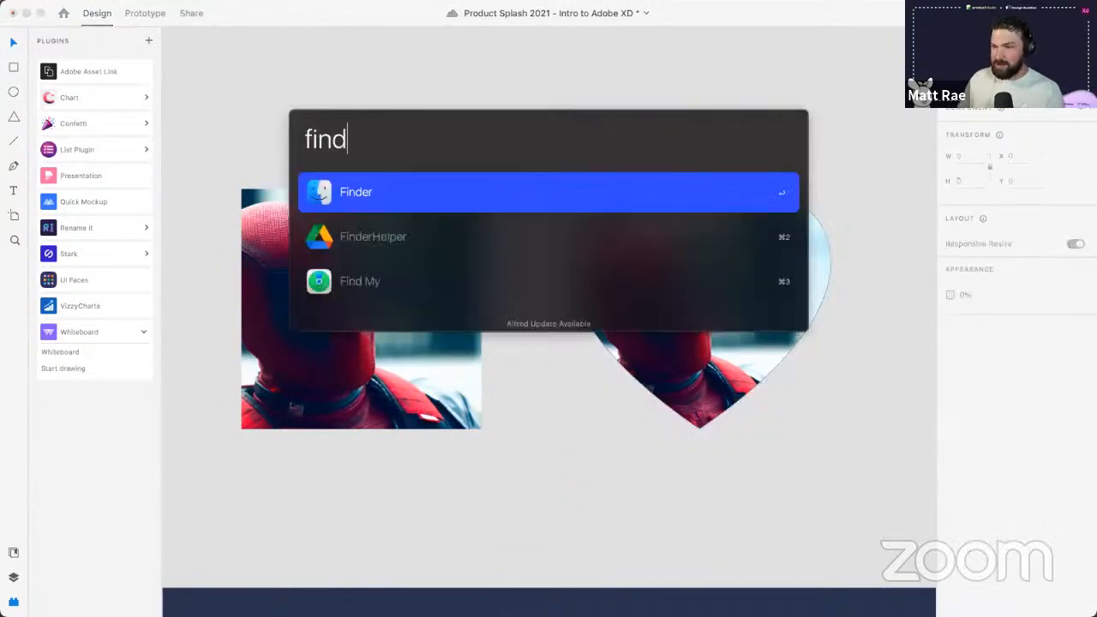
key(Return)
click(682, 298)
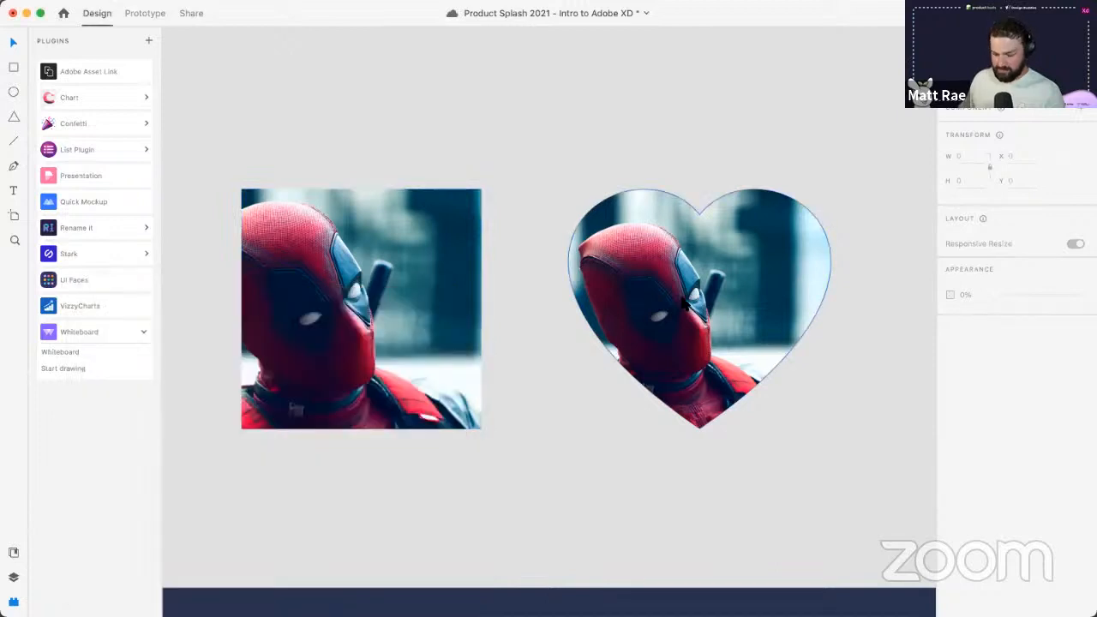
key(super+z)
- Place a movie cover photo over the heart, shrink it, and mask it with the heart
key(super+Tab)
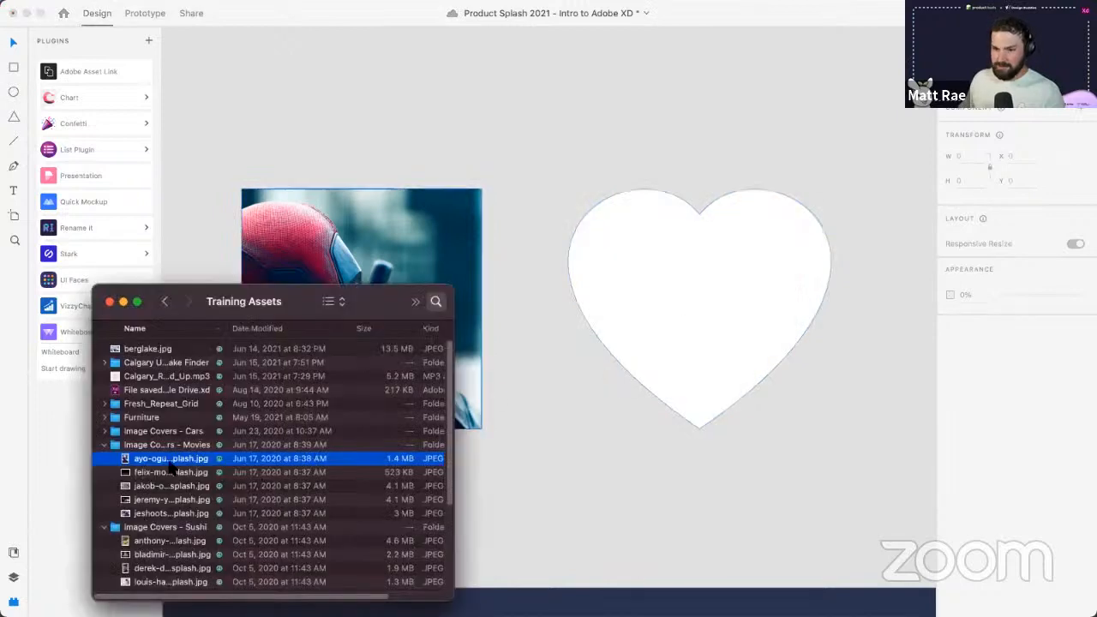
drag(172, 462, 604, 464)
drag(670, 497, 631, 562)
drag(733, 593, 660, 347)
shift+click(592, 363)
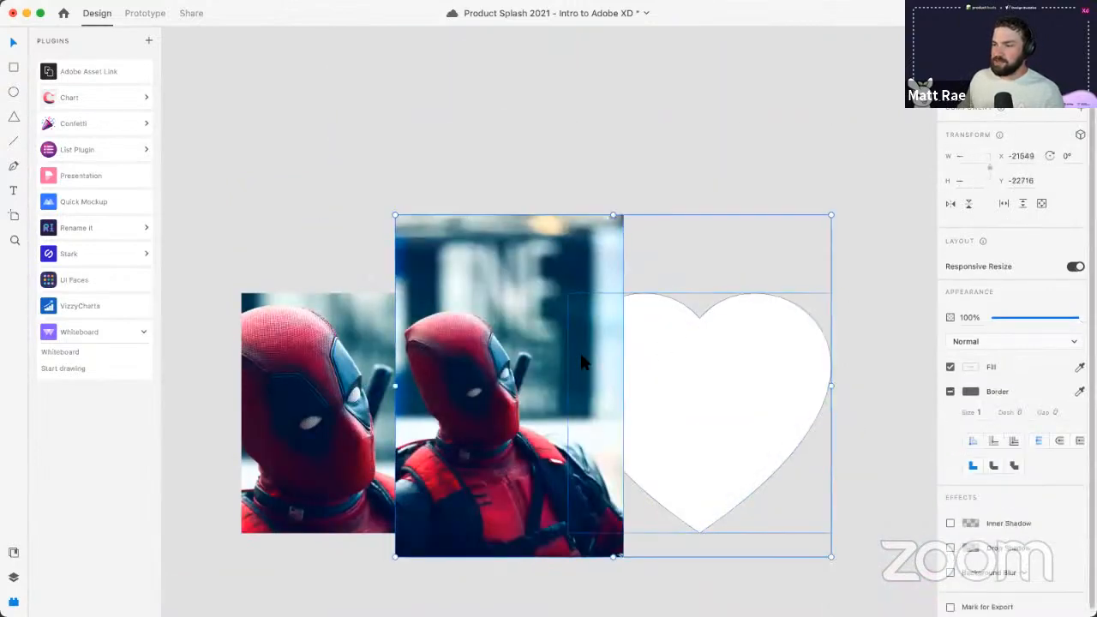
key(super+shift+m)
- Shift the photo to the right inside the heart mask
double_click(581, 362)
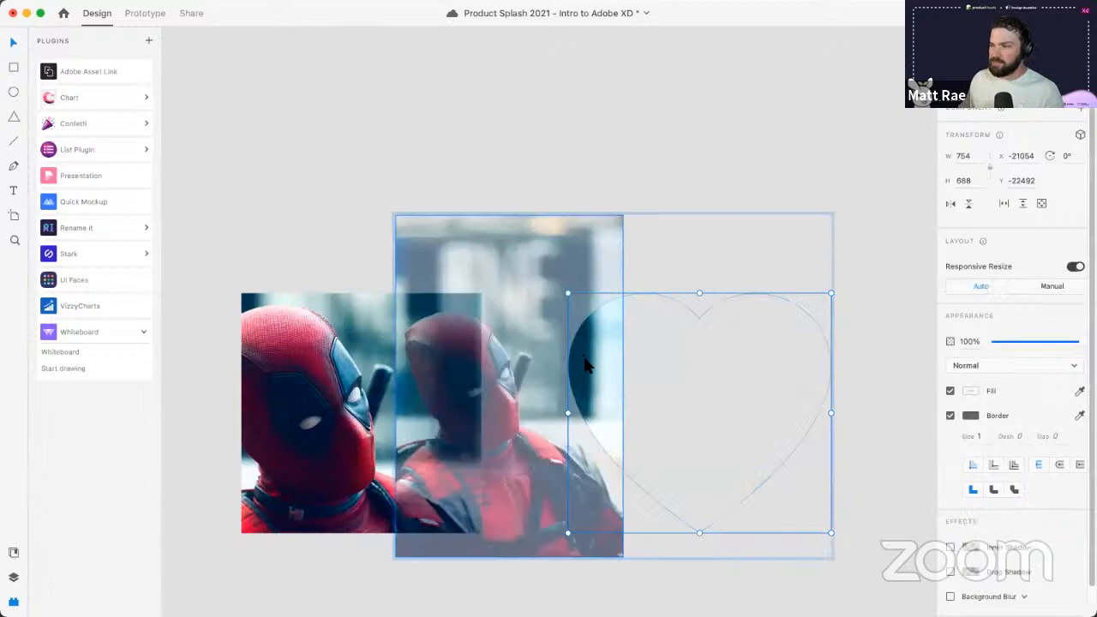
drag(582, 362, 794, 381)
click(717, 126)
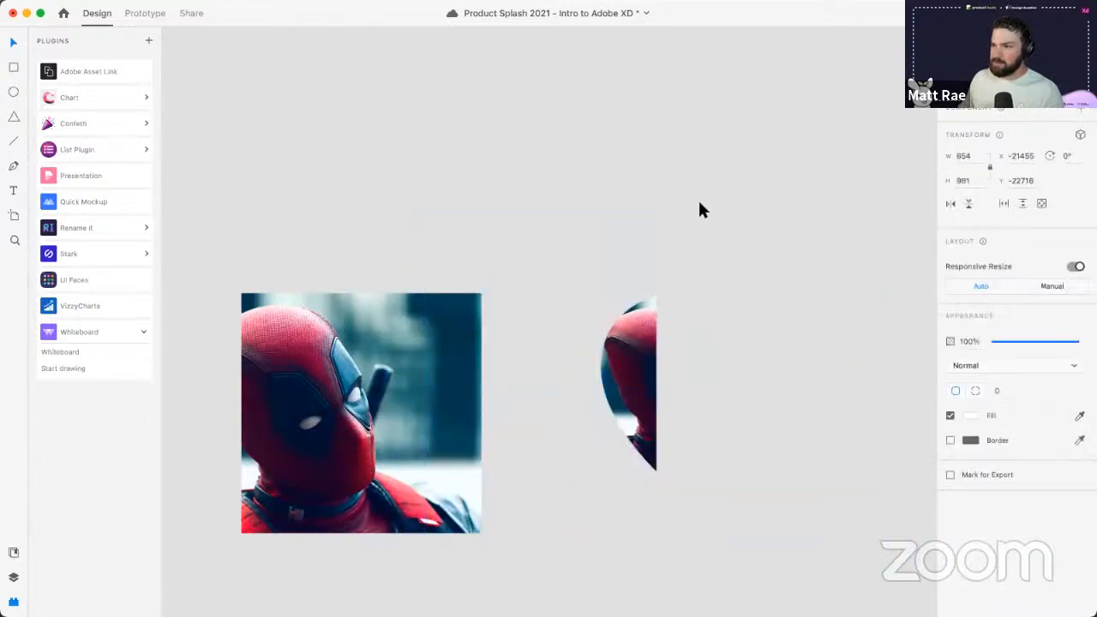
key(super+z)
key(super+z)
double_click(637, 349)
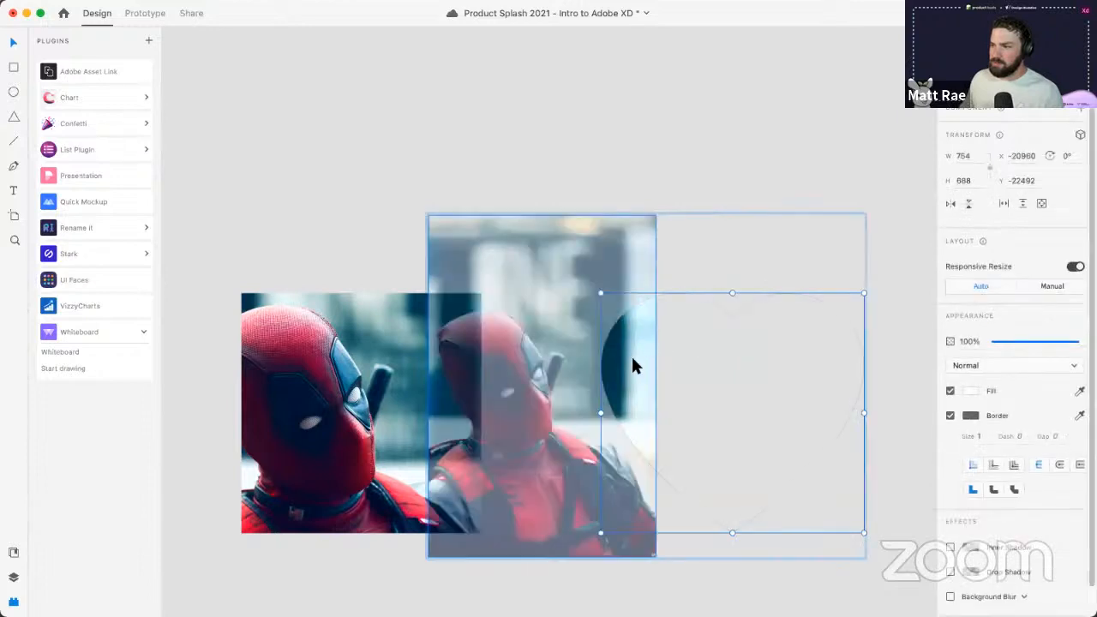
drag(630, 357, 859, 380)
click(777, 137)
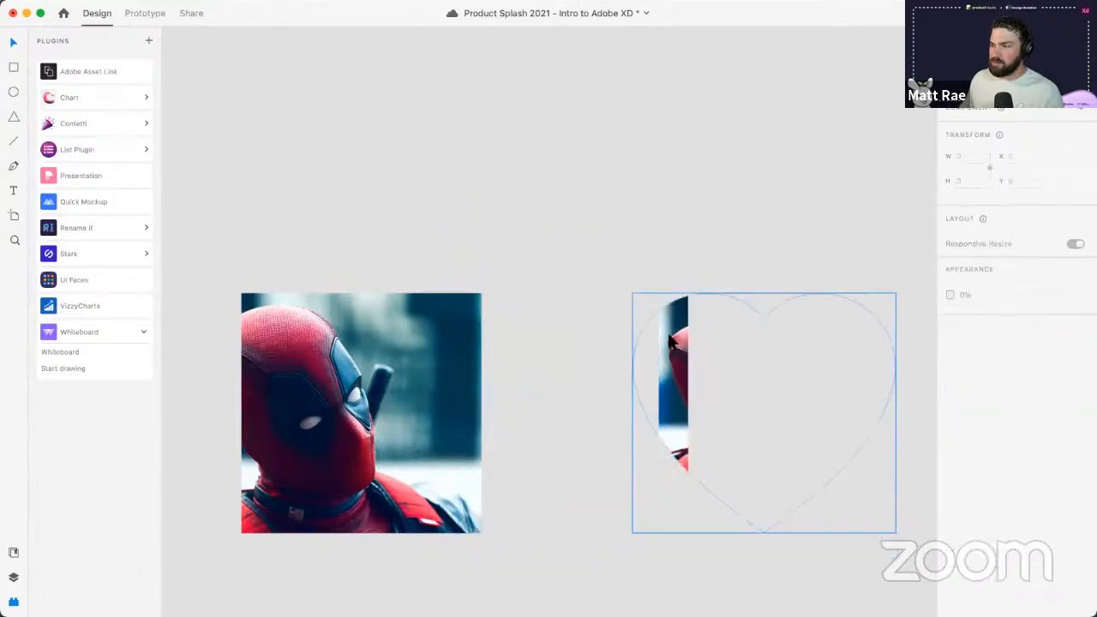
- Delete the heart-masked photo group from the canvas
double_click(672, 335)
click(758, 165)
click(675, 313)
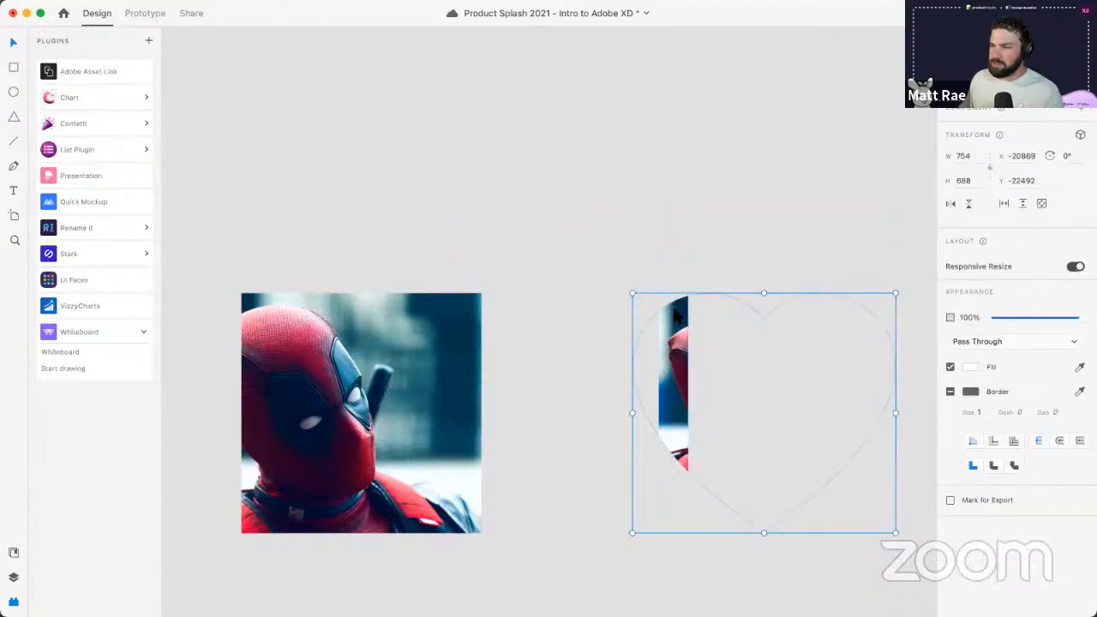
key(Delete)
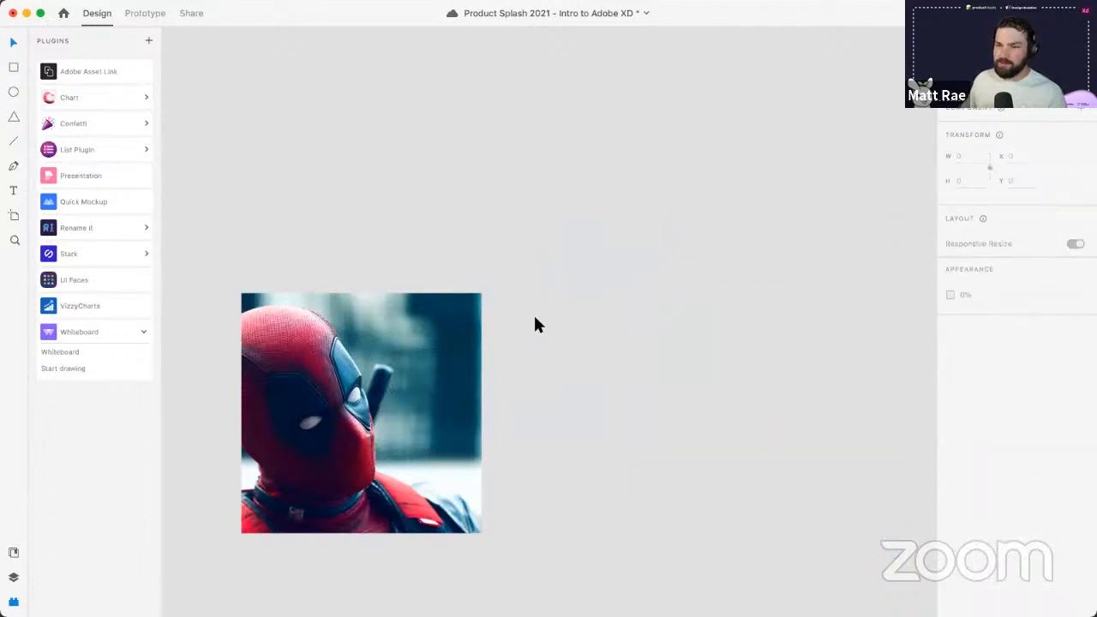
scroll(509, 389, down, 3)
- Draw a closed curved freeform path with the Pen tool right of the square photo
drag(516, 277, 582, 321)
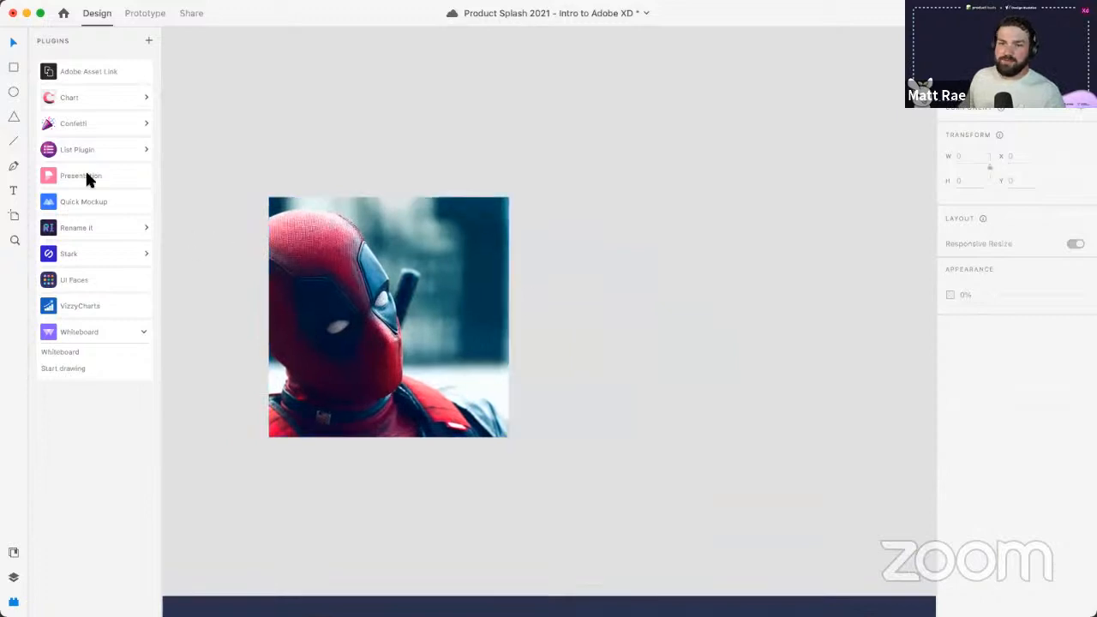
key(p)
click(632, 262)
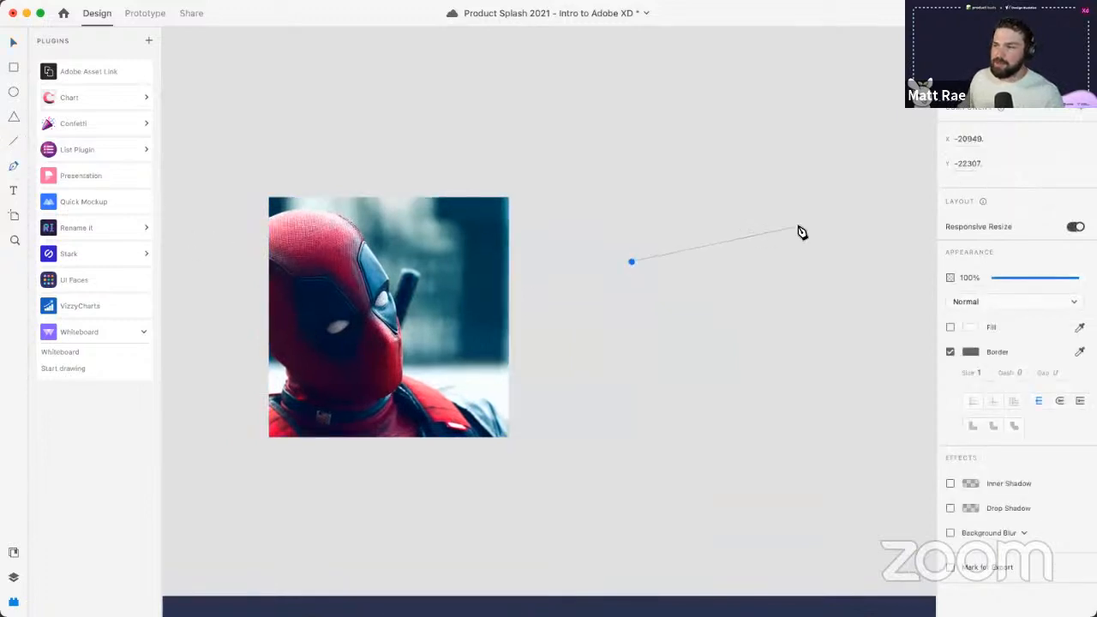
drag(799, 262, 851, 354)
drag(798, 391, 730, 392)
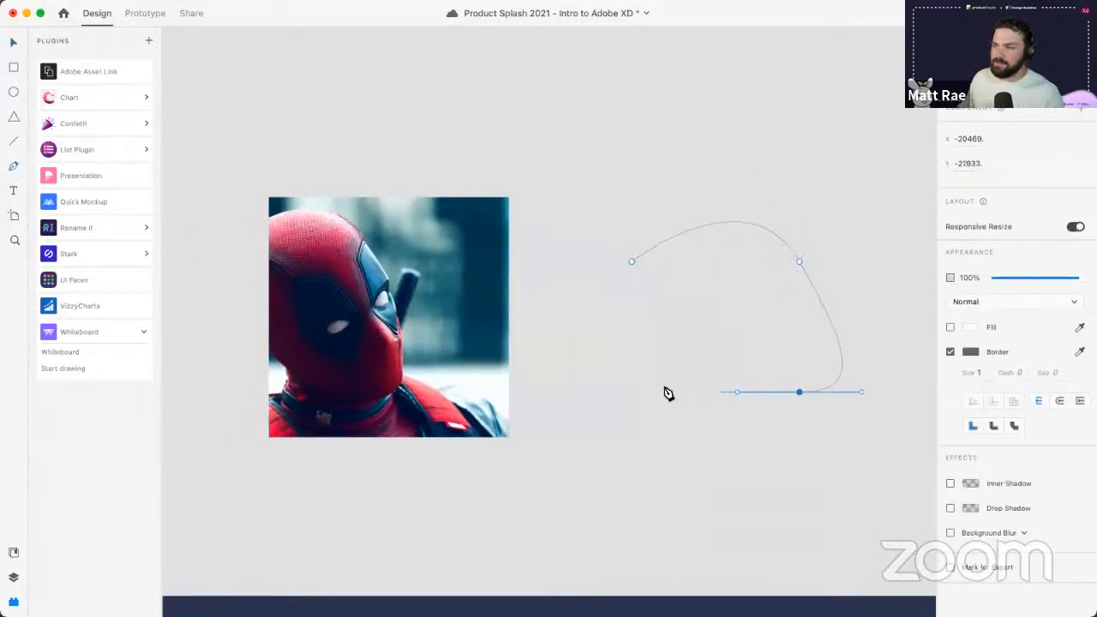
click(651, 391)
drag(713, 299, 693, 265)
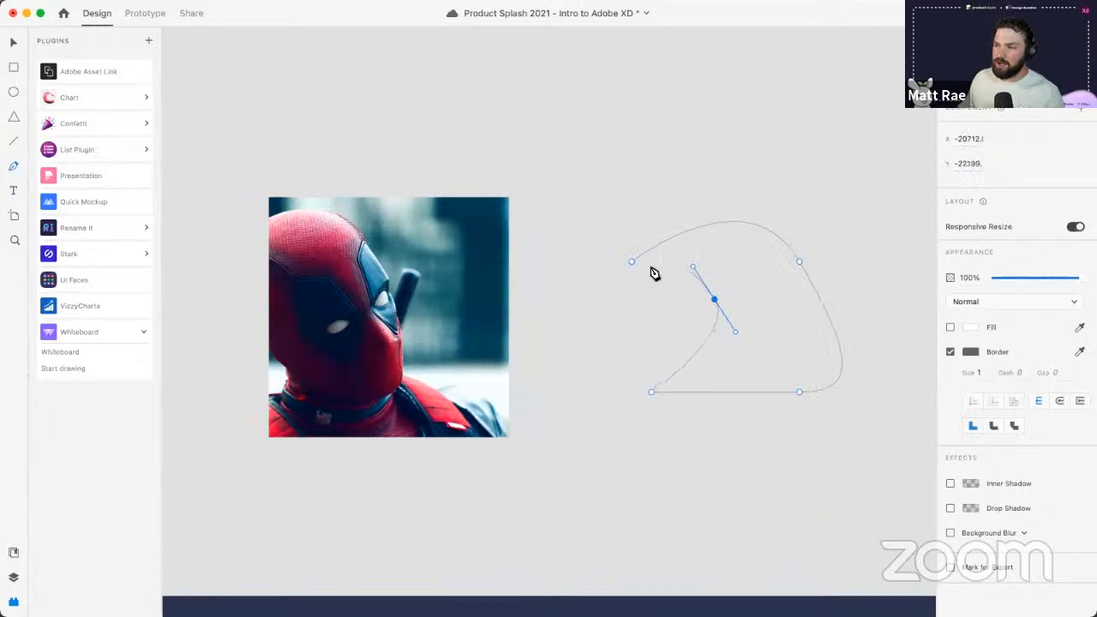
click(632, 261)
key(Escape)
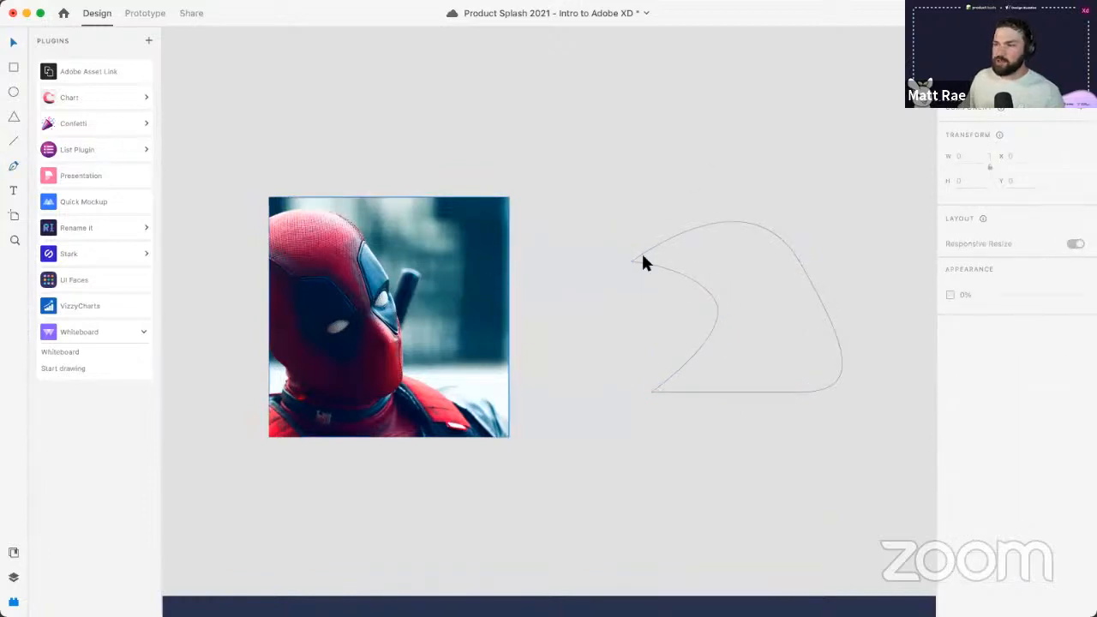
- Fill the custom path shape with the Deadpool photo from Finder
key(super+Tab)
key(super+Tab)
key(super+Tab)
key(super+Tab)
click(143, 309)
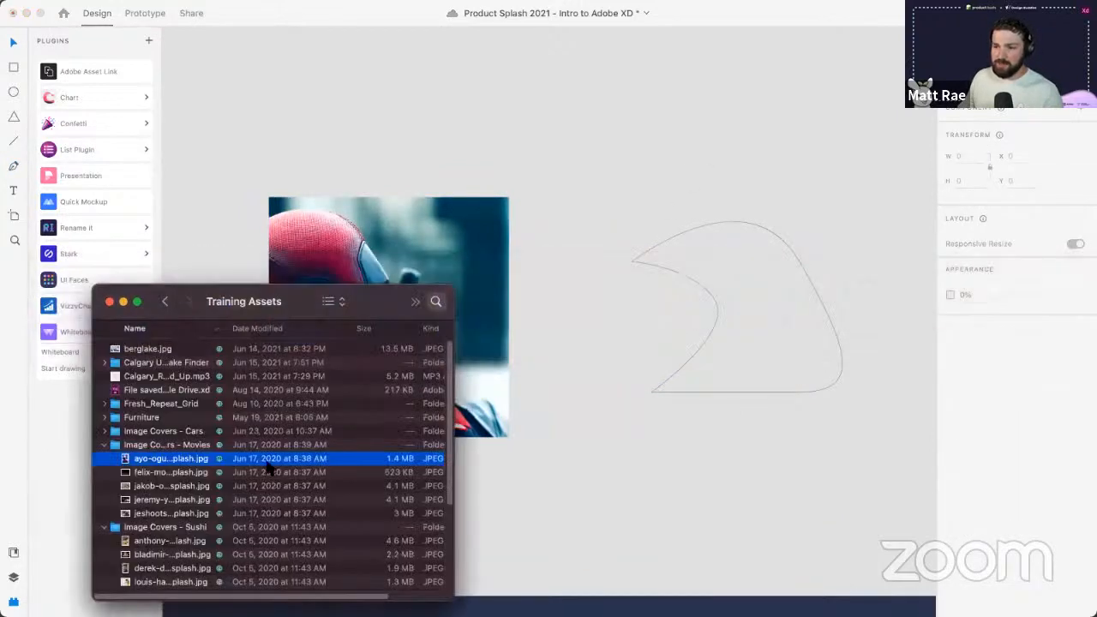
drag(264, 460, 819, 296)
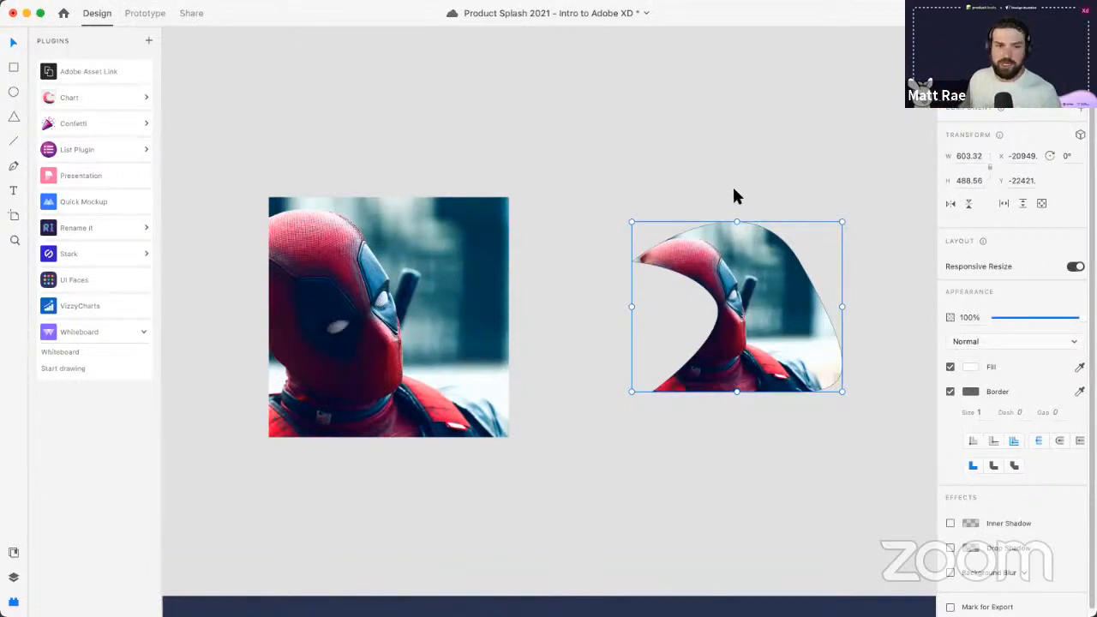
click(734, 190)
click(469, 295)
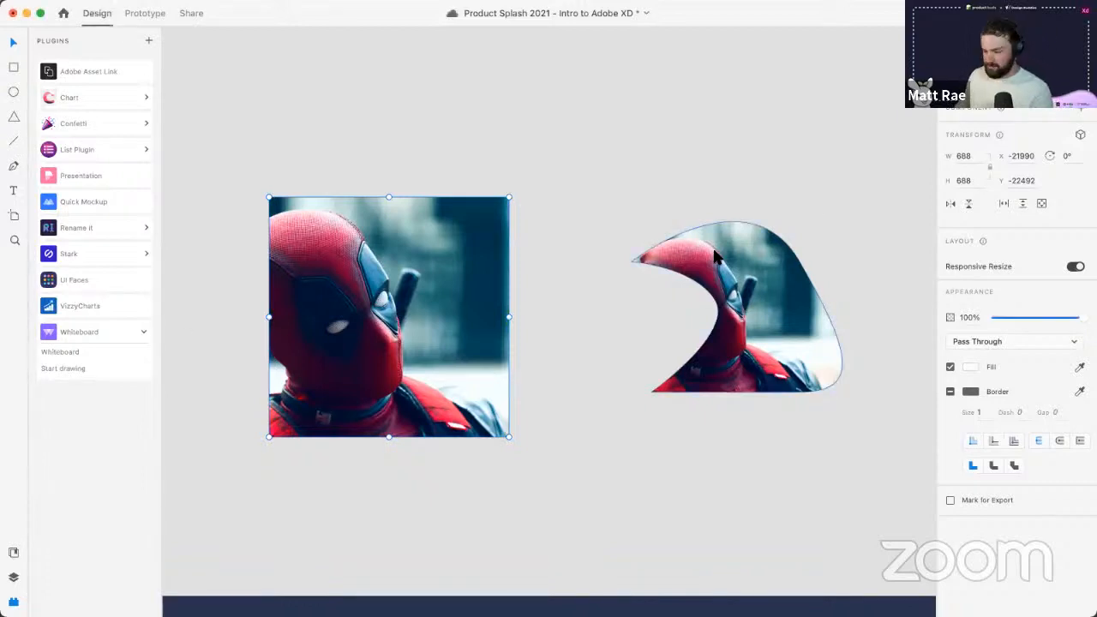
- Delete the square Deadpool photo and save the document
key(Delete)
key(Delete)
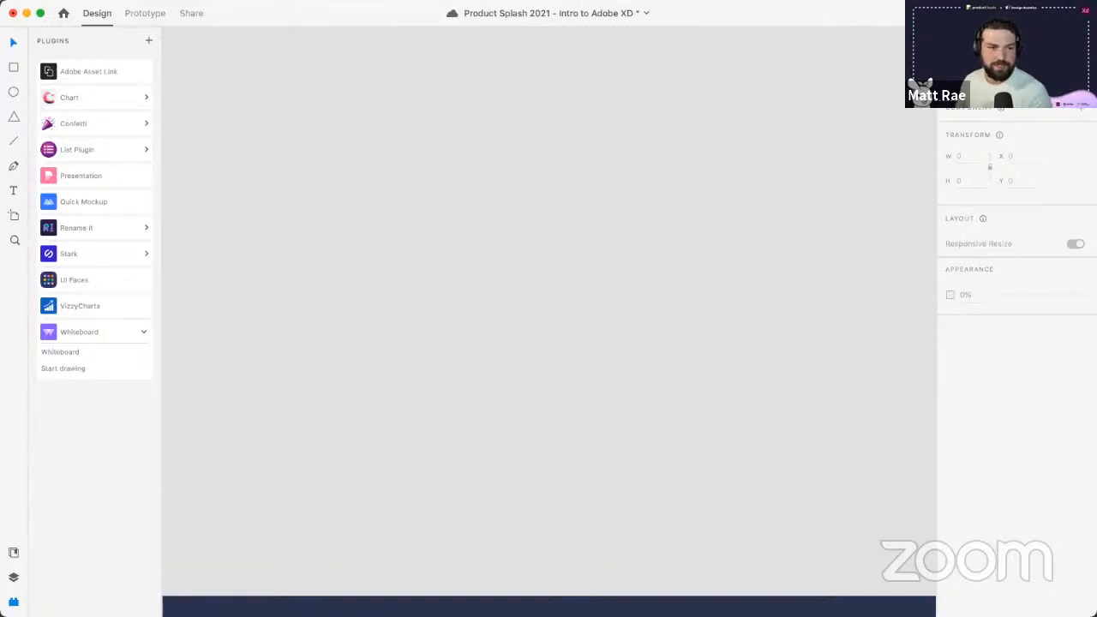
key(super+s)
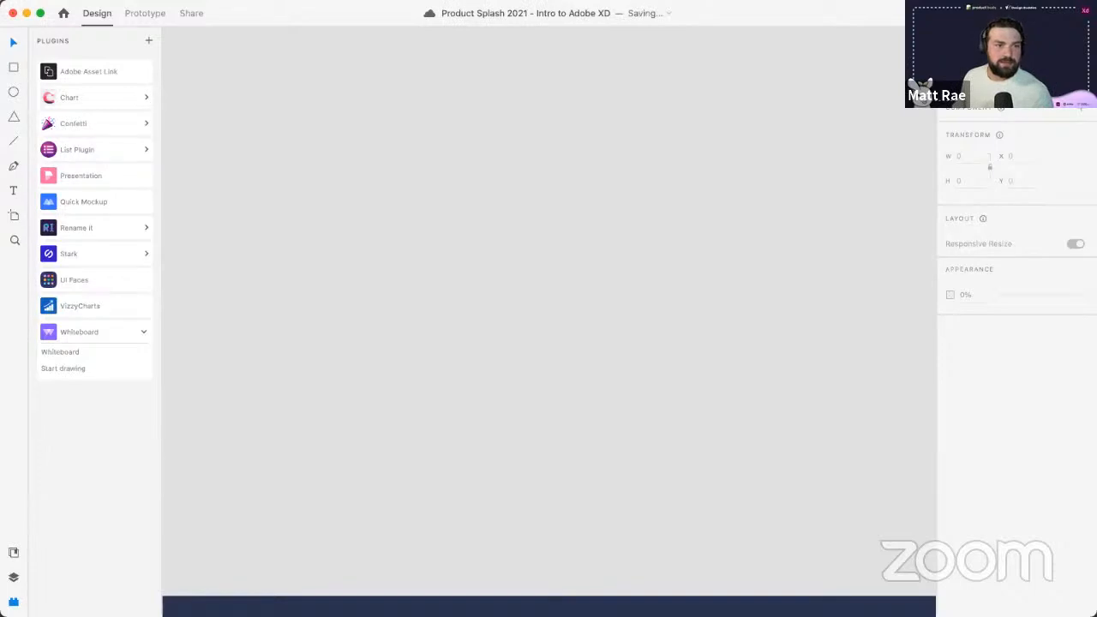